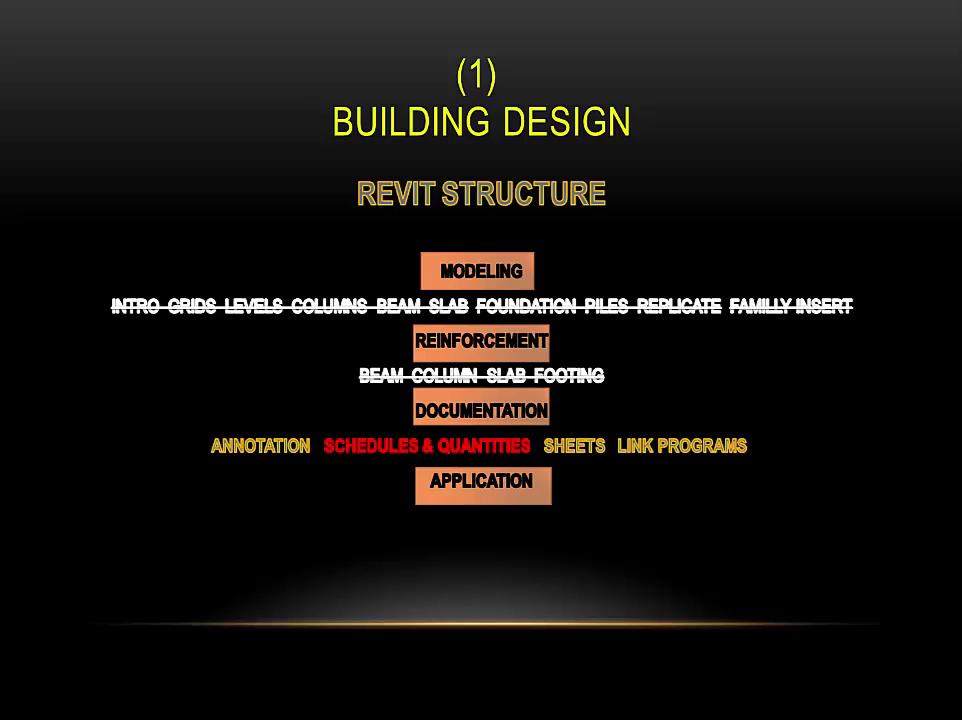
Reveal the lec4 bullets on structural quantities and Revit schedules, then end the slide show
key(Right)
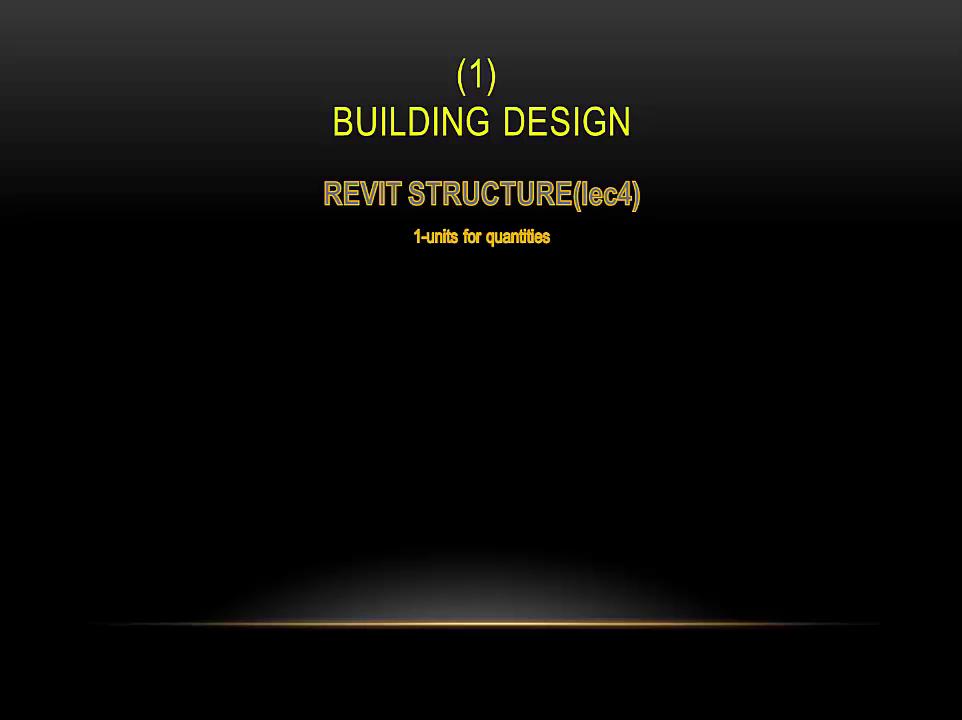
key(space)
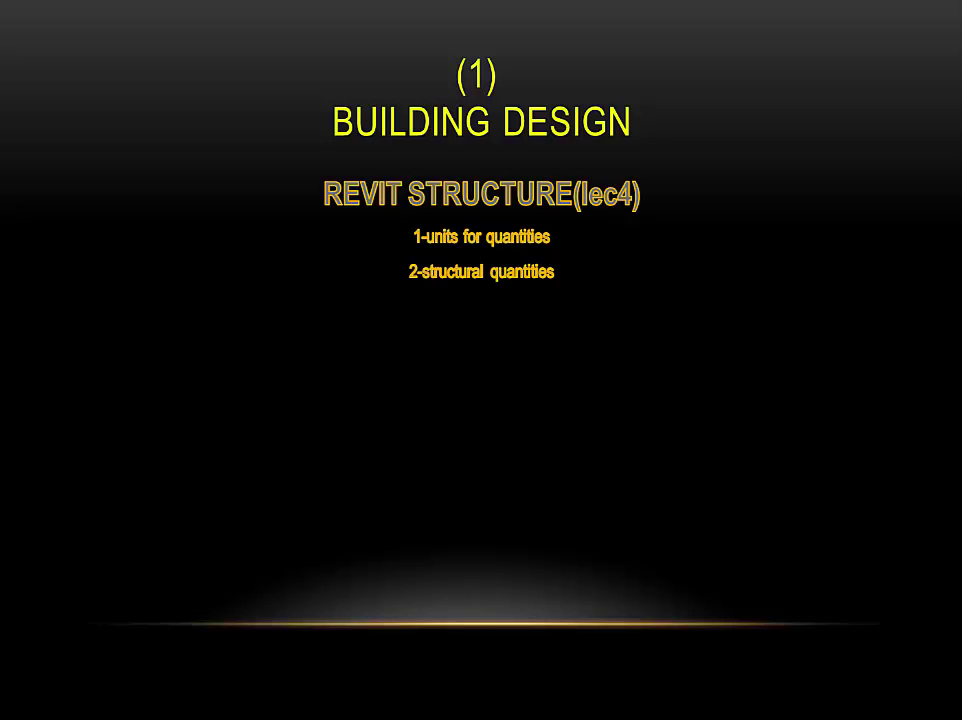
key(space)
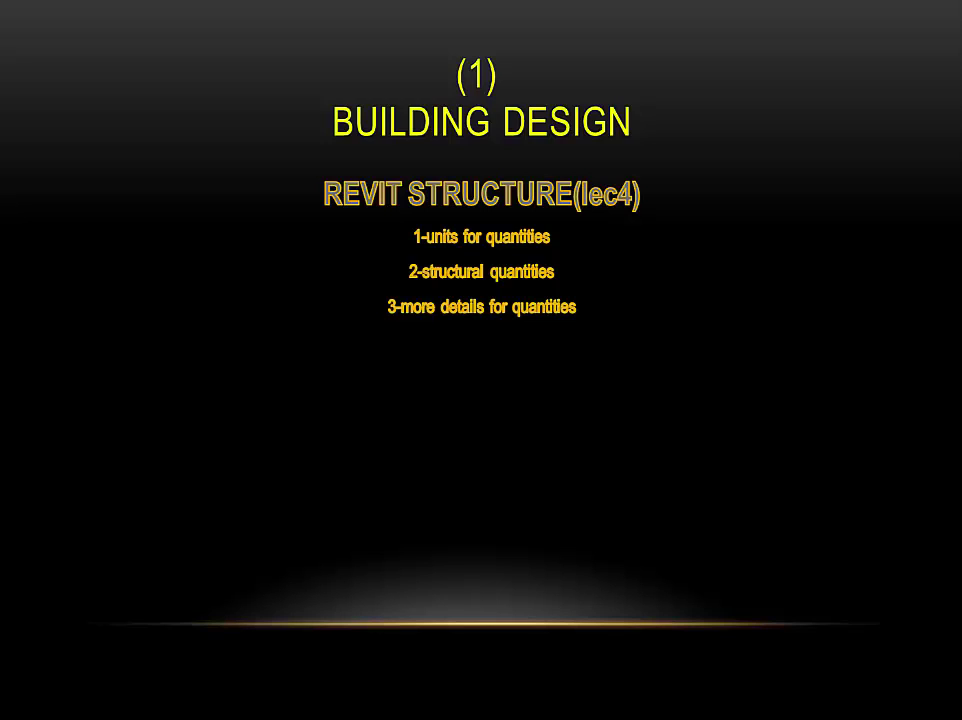
key(Right)
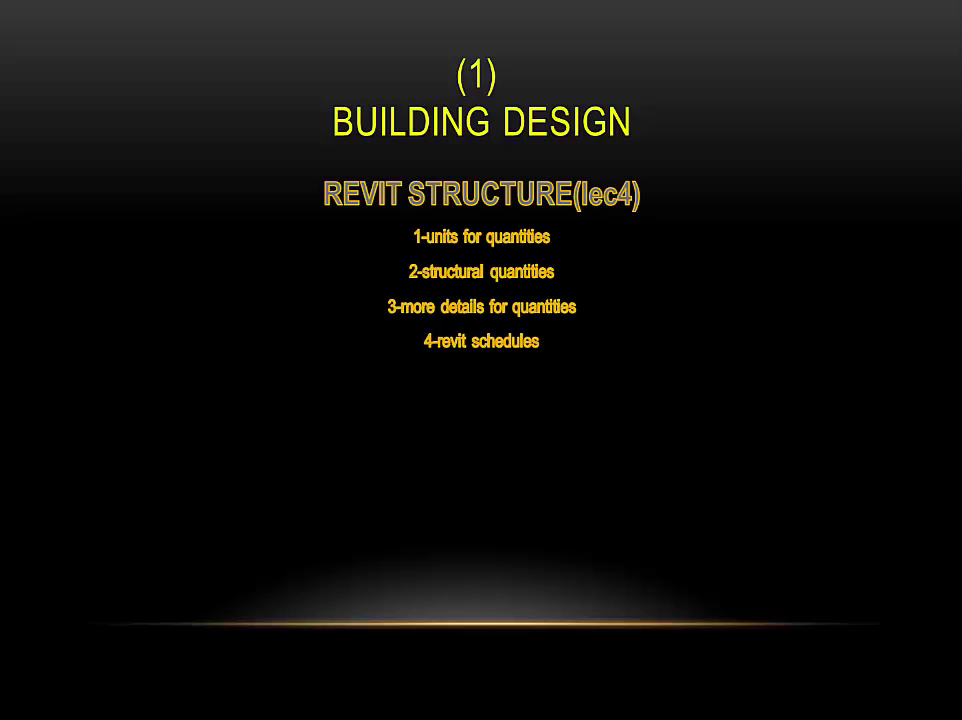
key(Right)
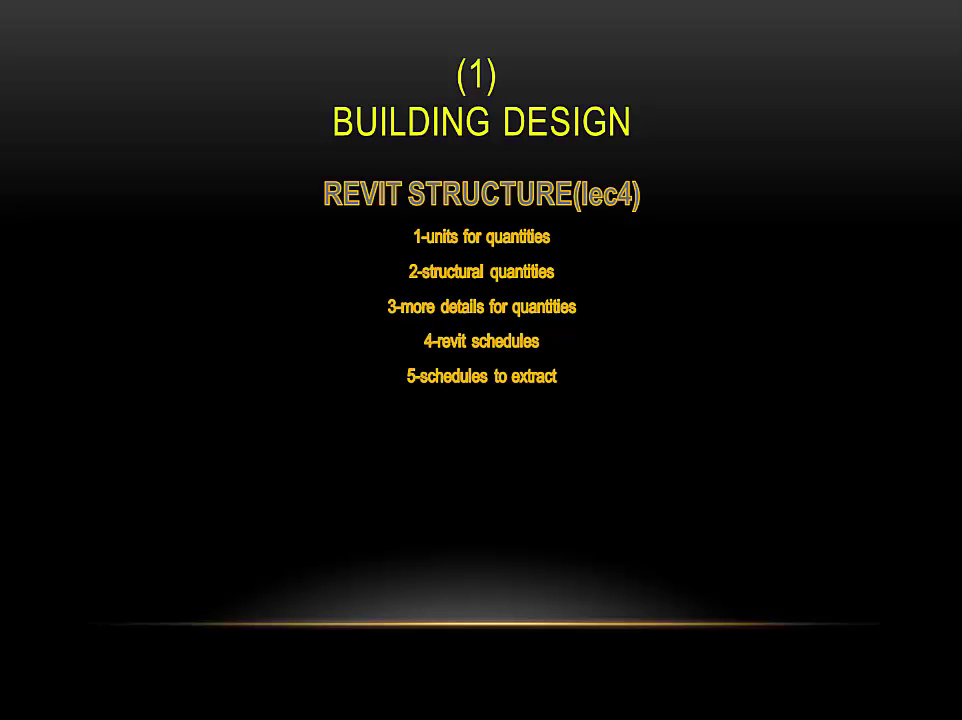
key(Right)
key(Right)
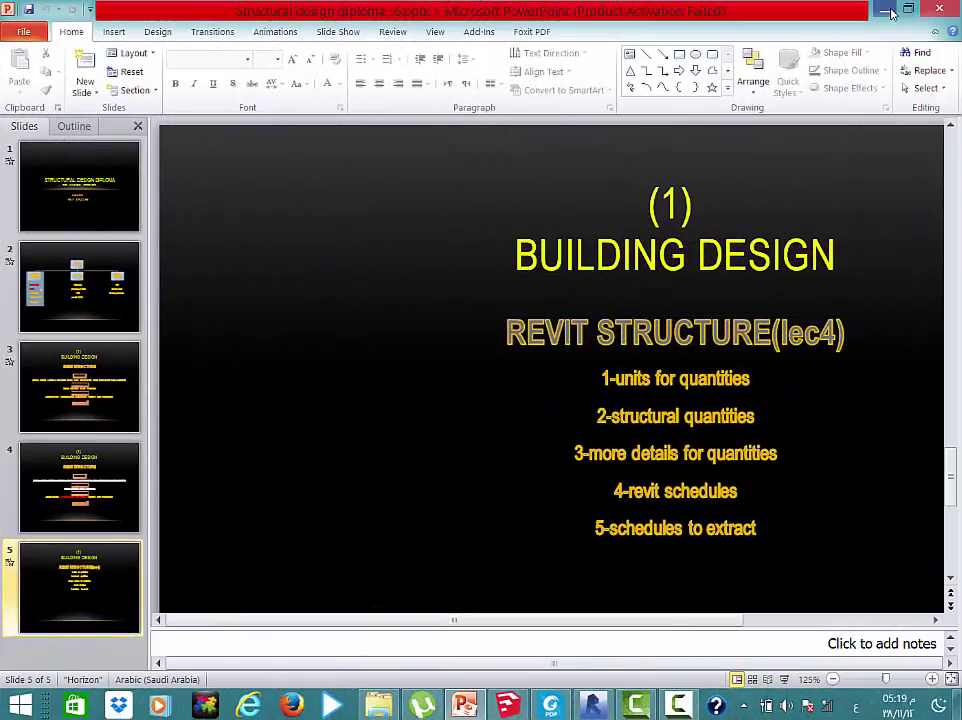
Minimize PowerPoint and bring up SketchUp maximized on the Scene 1 view
click(888, 10)
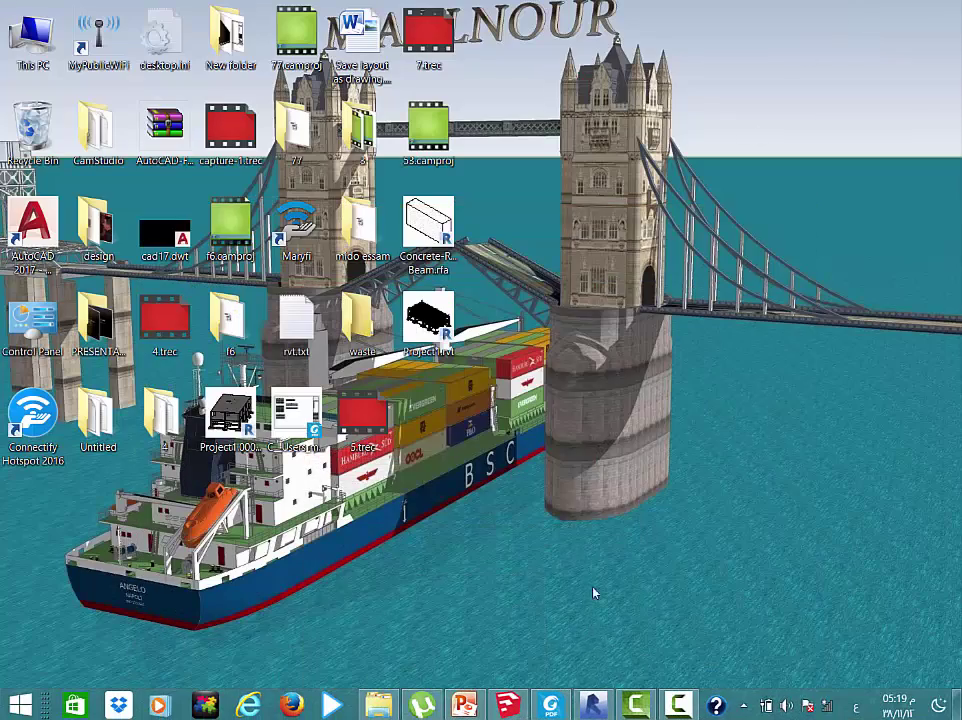
click(505, 705)
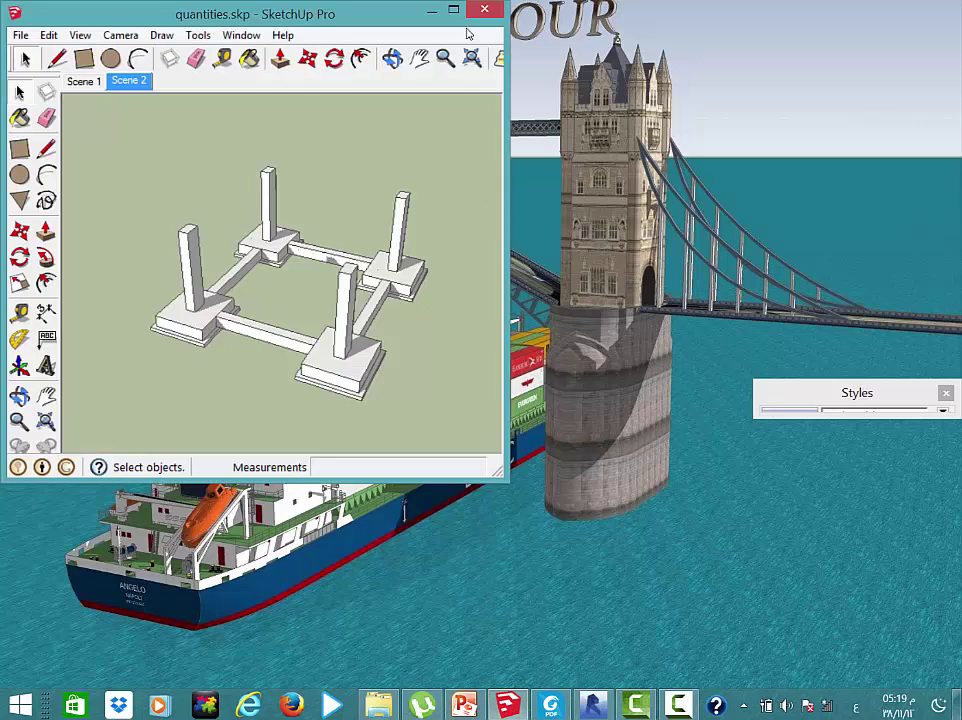
double_click(358, 16)
click(72, 74)
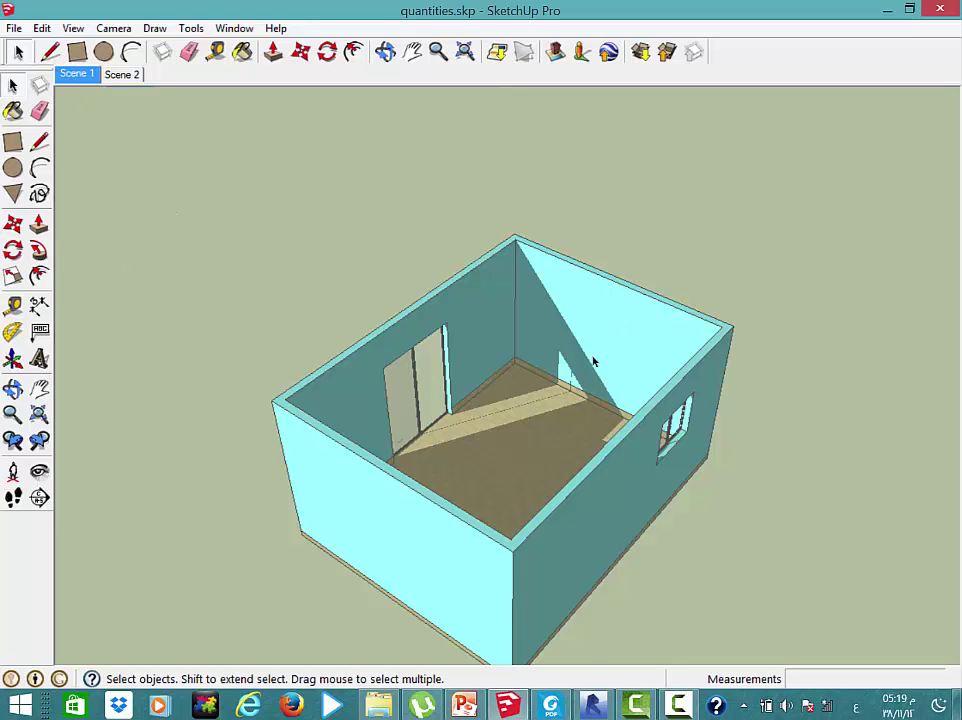
Zoom and orbit around the Scene 1 room and select its wall group
scroll(574, 406, up, 4)
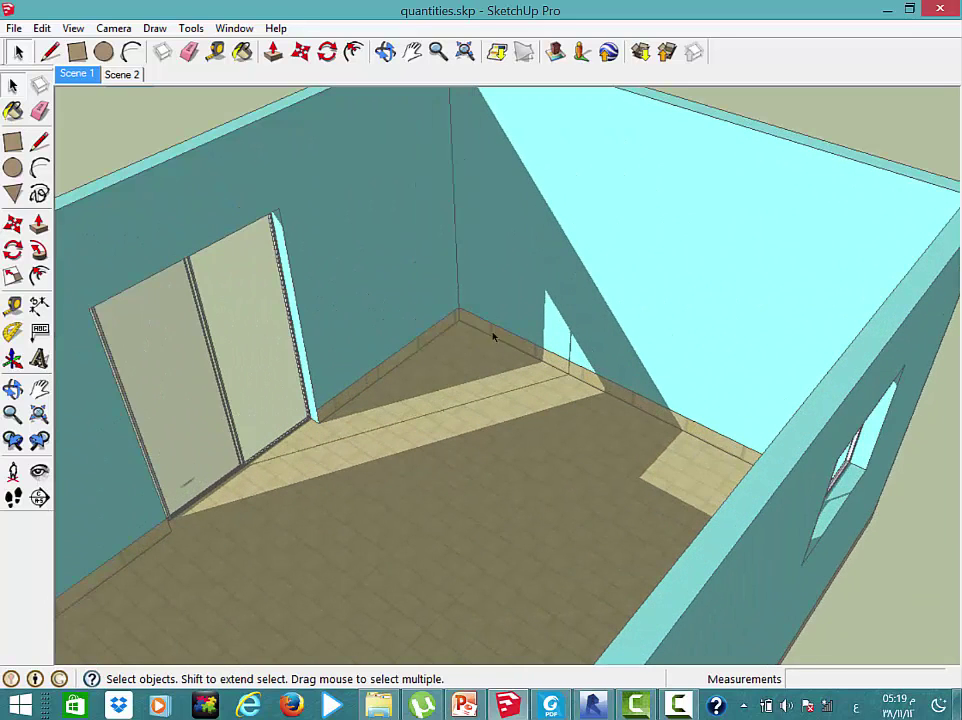
scroll(273, 484, down, 2)
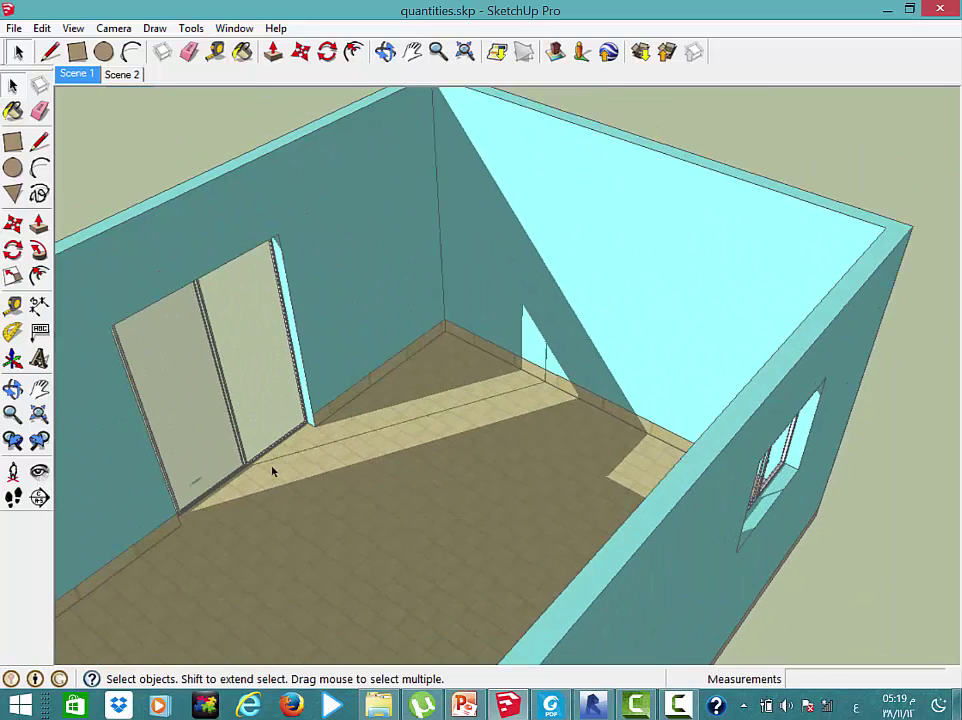
scroll(272, 470, down, 2)
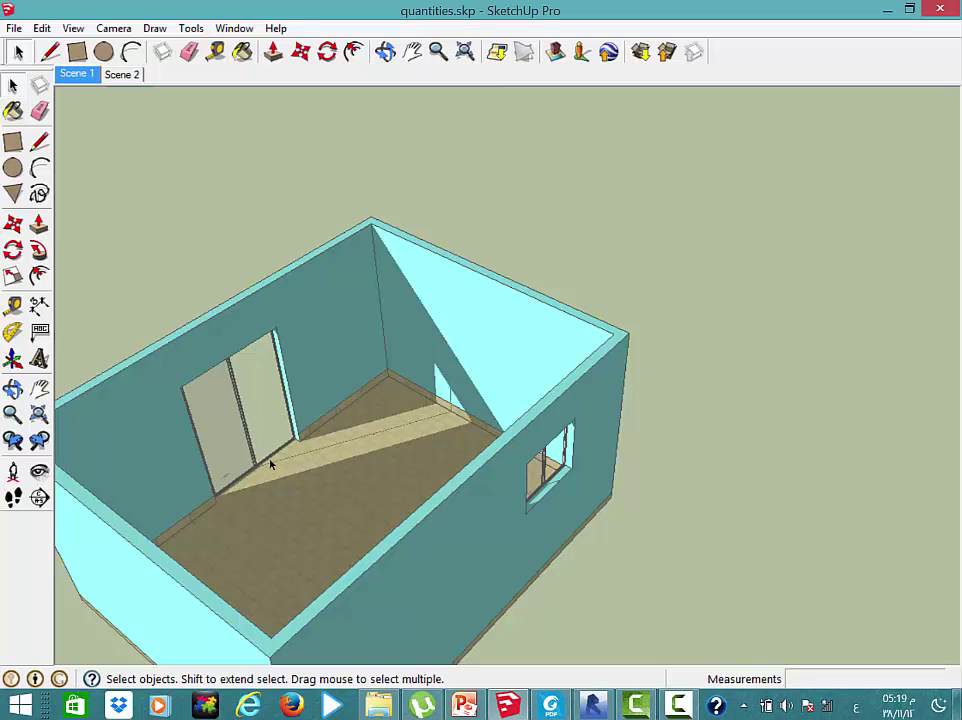
scroll(270, 462, down, 3)
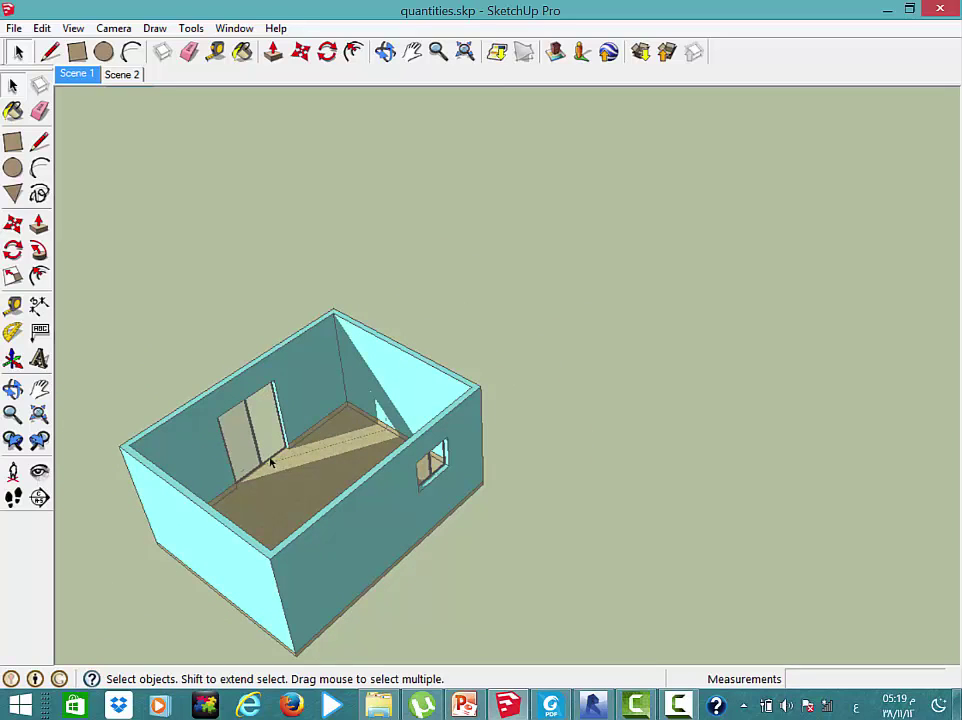
scroll(283, 460, up, 2)
scroll(264, 509, up, 2)
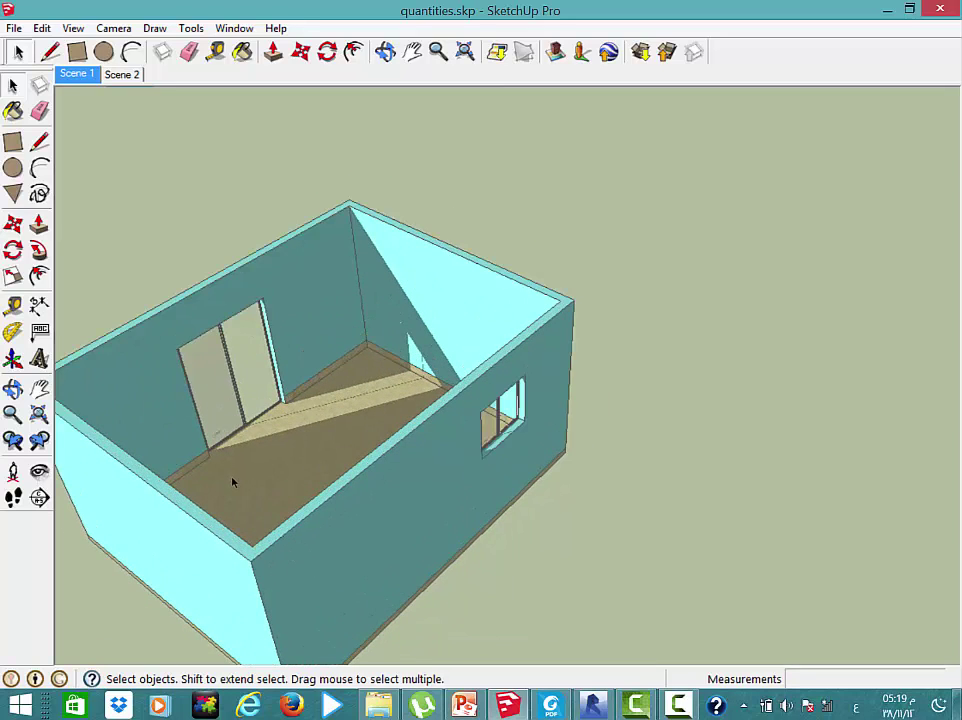
scroll(234, 479, up, 1)
middle_drag(239, 481, 336, 352)
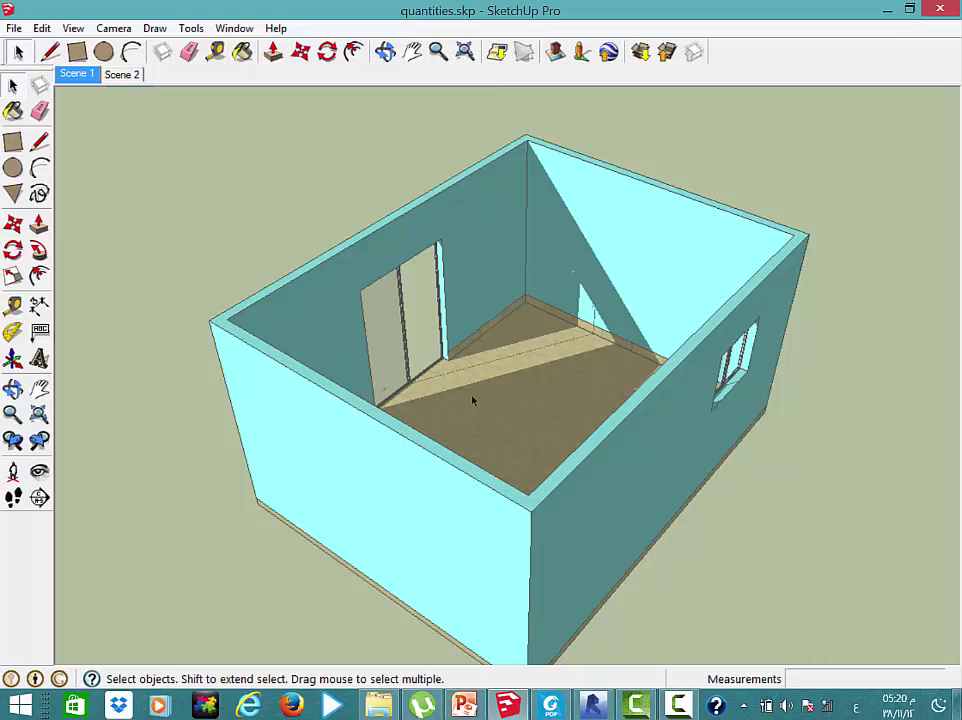
click(582, 264)
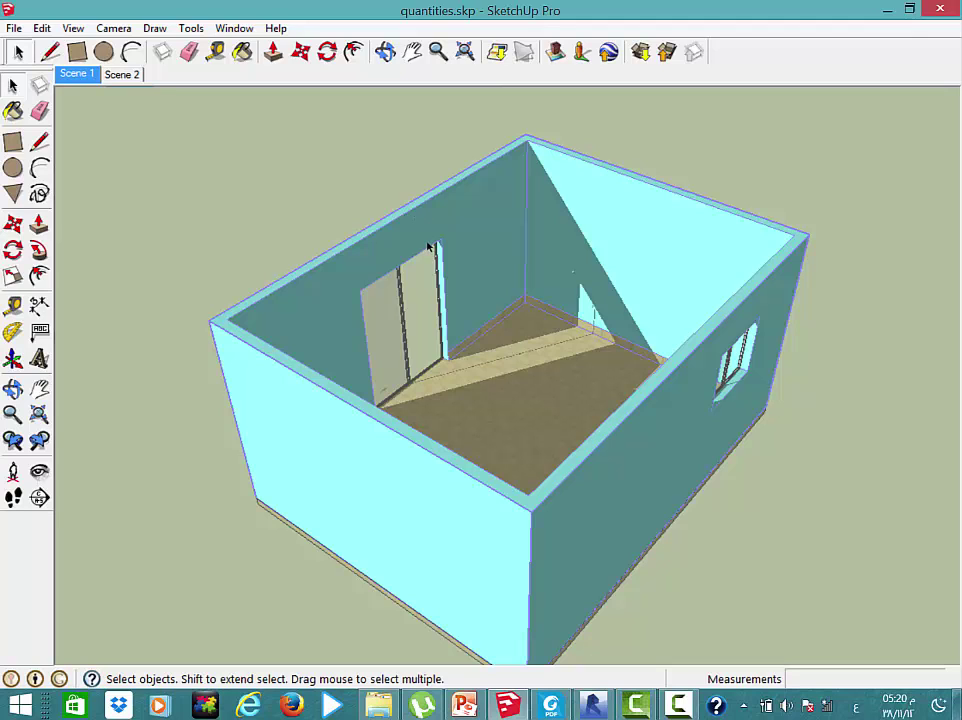
scroll(428, 246, down, 2)
scroll(428, 246, down, 2)
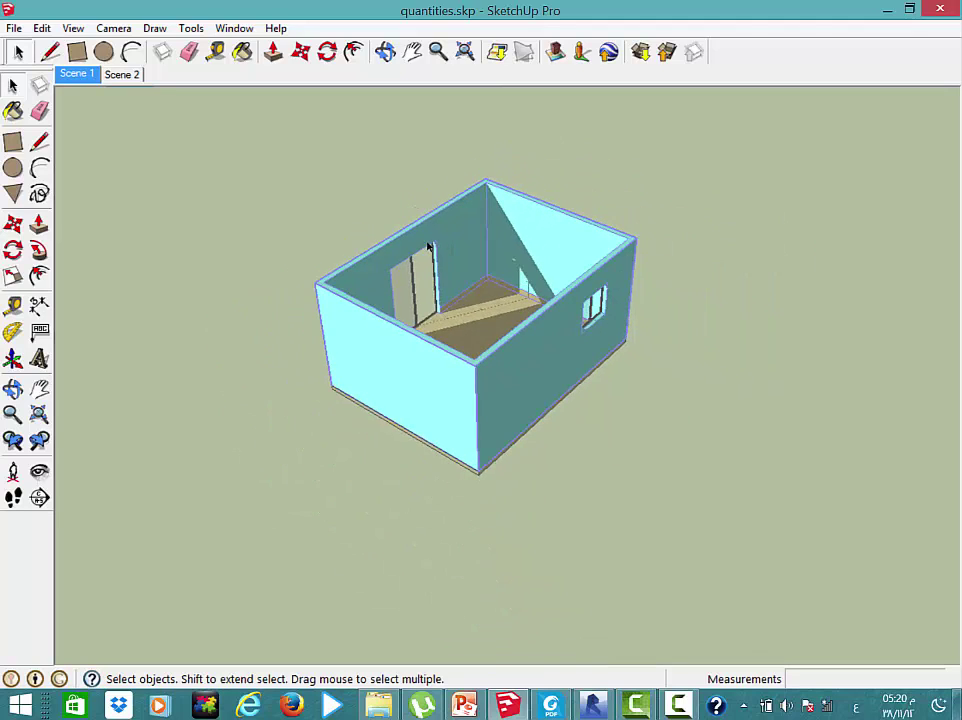
scroll(503, 485, up, 1)
scroll(503, 485, down, 1)
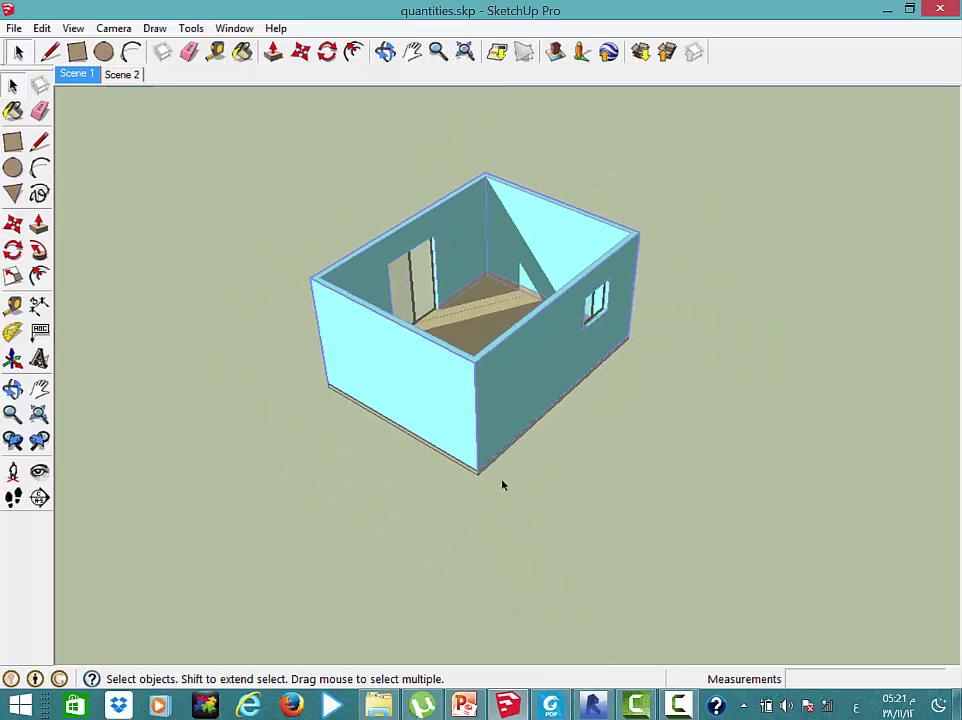
scroll(503, 485, down, 2)
scroll(503, 485, down, 2)
Alternate between the Scene 2 footing view and the Scene 1 room view, then minimize SketchUp
click(102, 73)
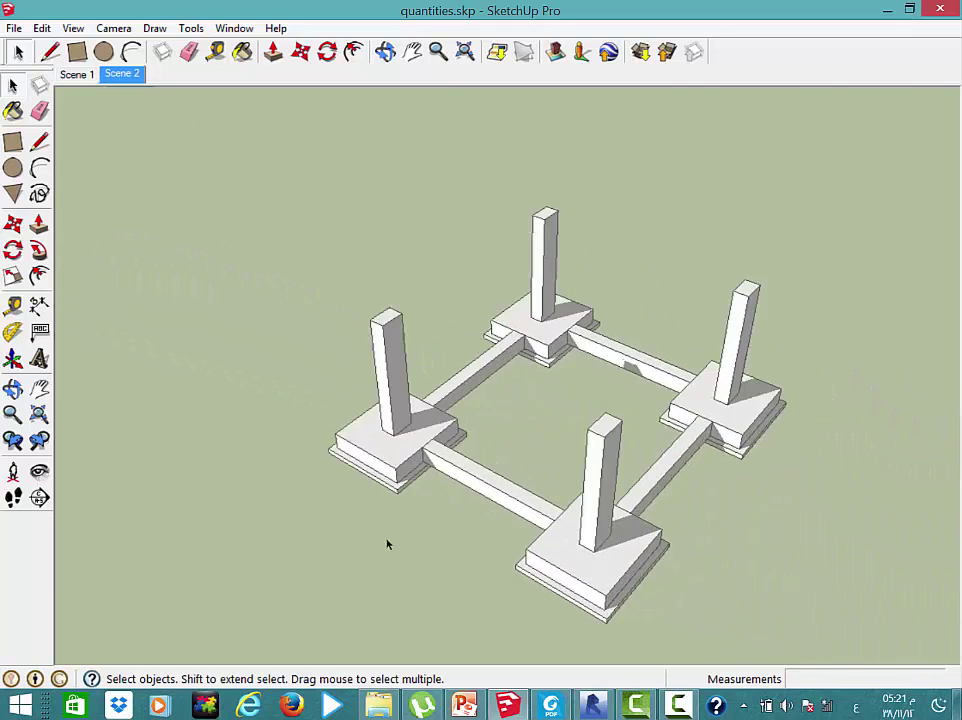
scroll(343, 490, up, 5)
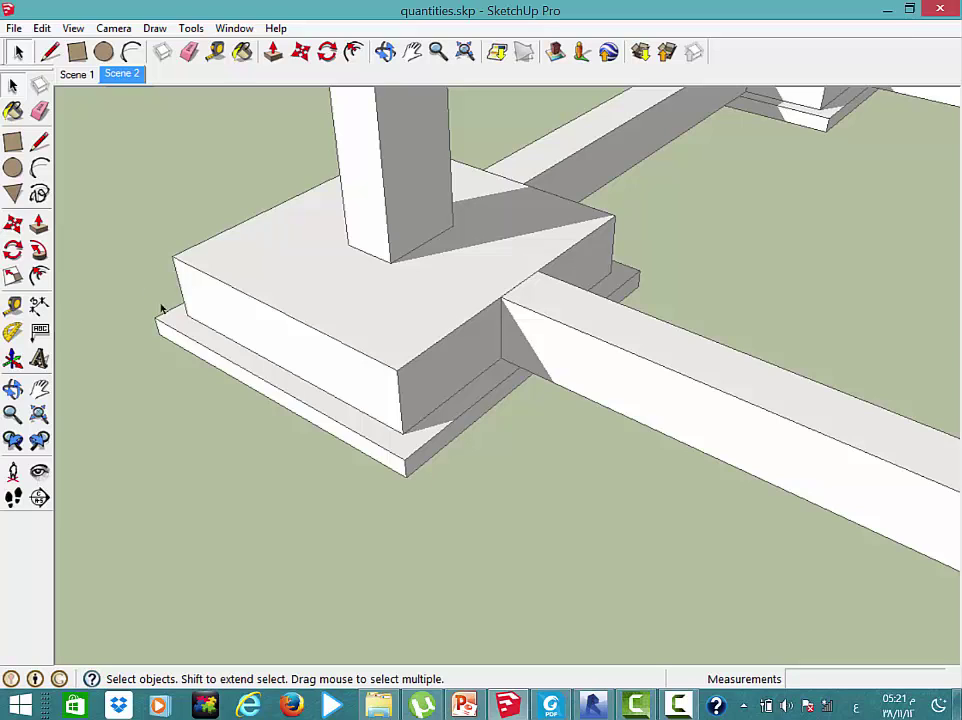
click(66, 70)
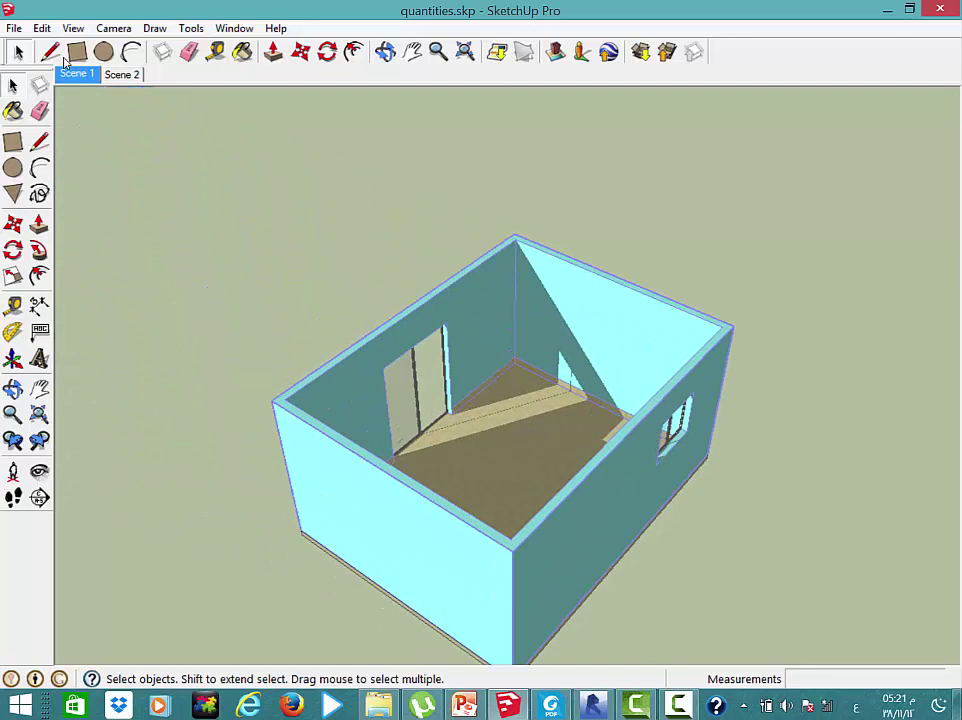
scroll(190, 212, down, 1)
scroll(235, 262, down, 1)
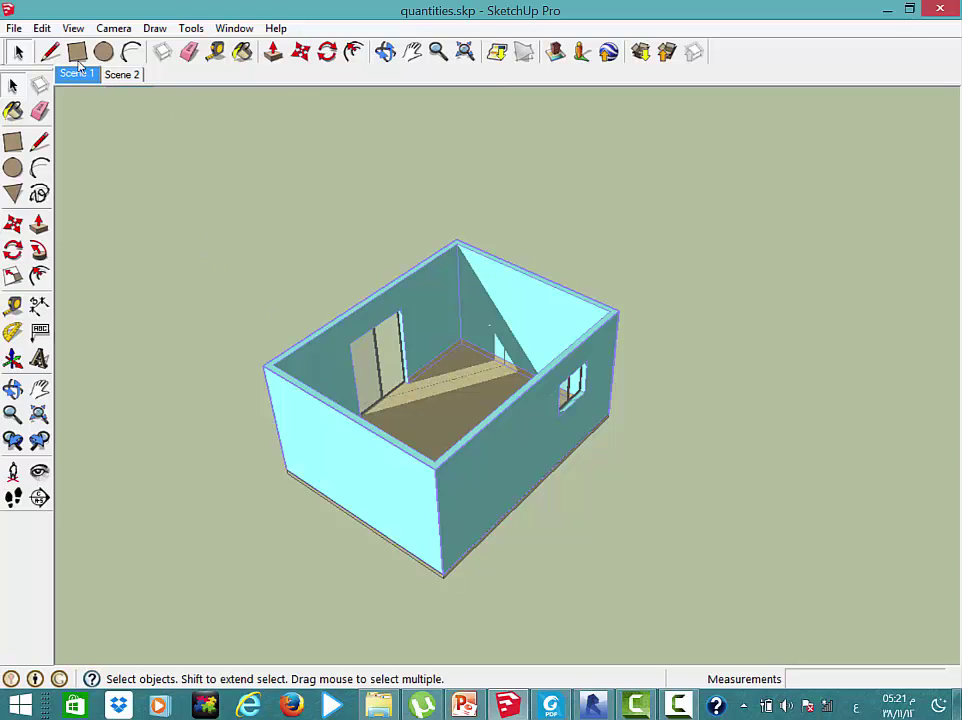
click(108, 72)
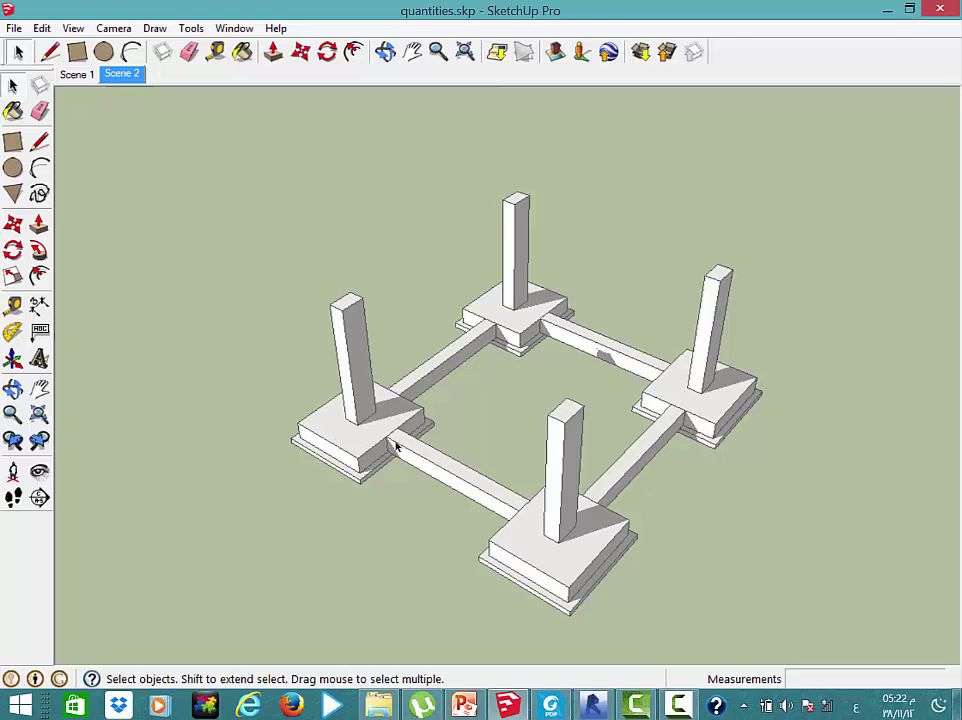
scroll(397, 444, down, 3)
click(78, 73)
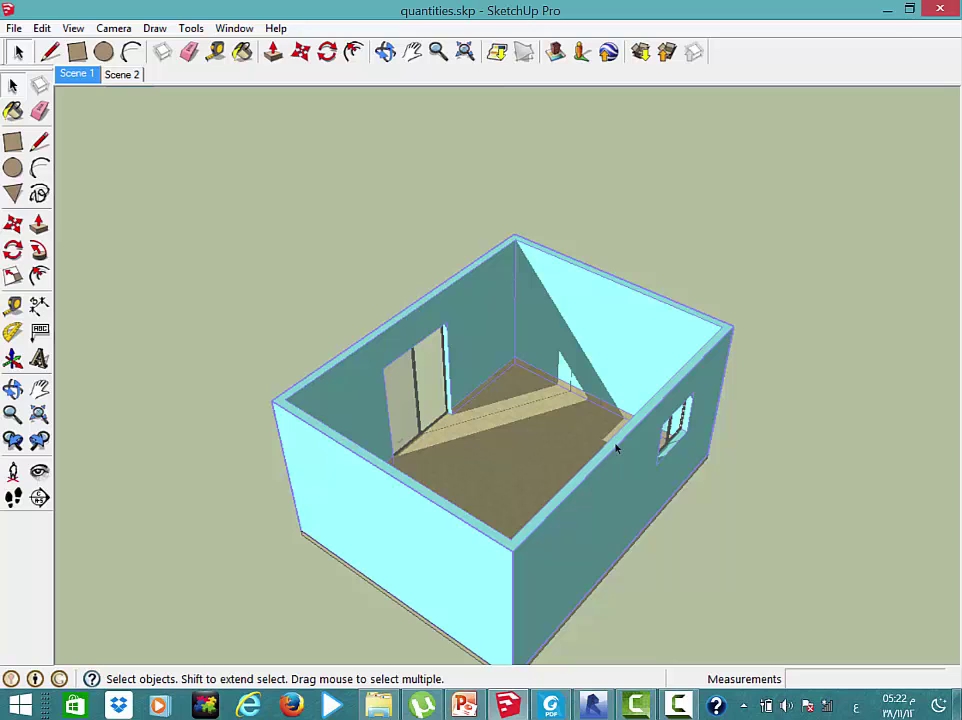
scroll(492, 472, down, 1)
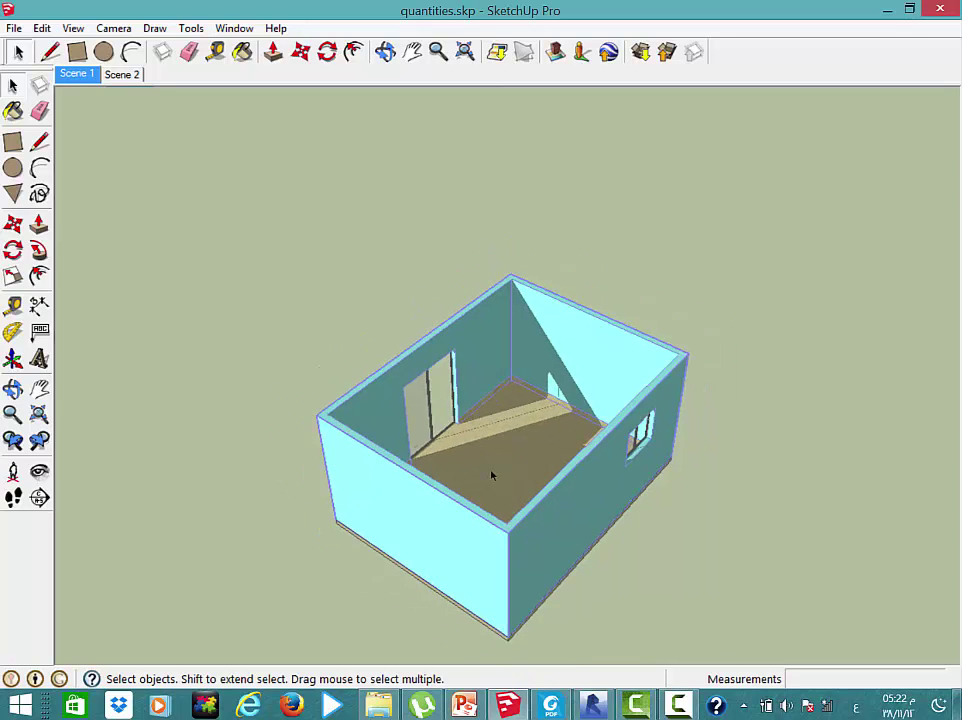
scroll(492, 472, down, 2)
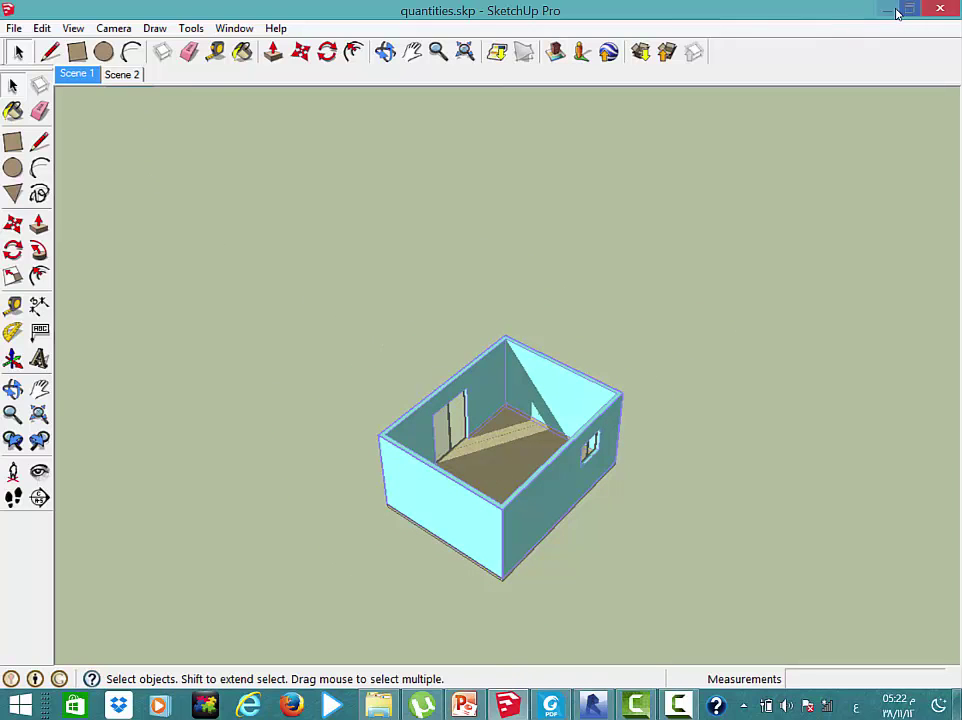
key(super+d)
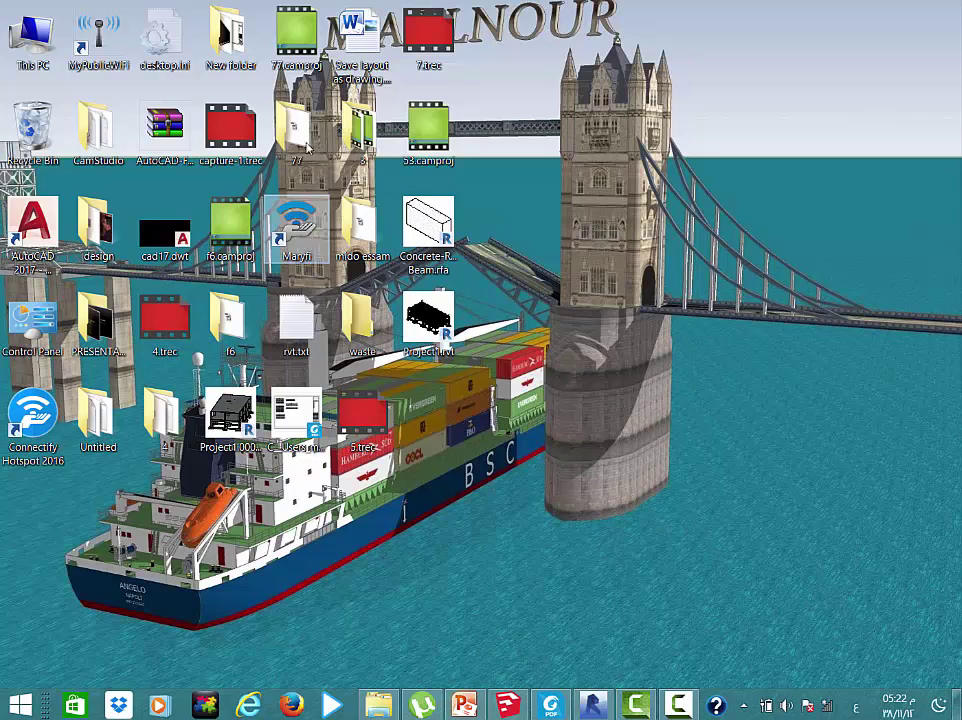
Open the Project2 schedule PDF and pan to show the Type and Top Level columns
double_click(315, 422)
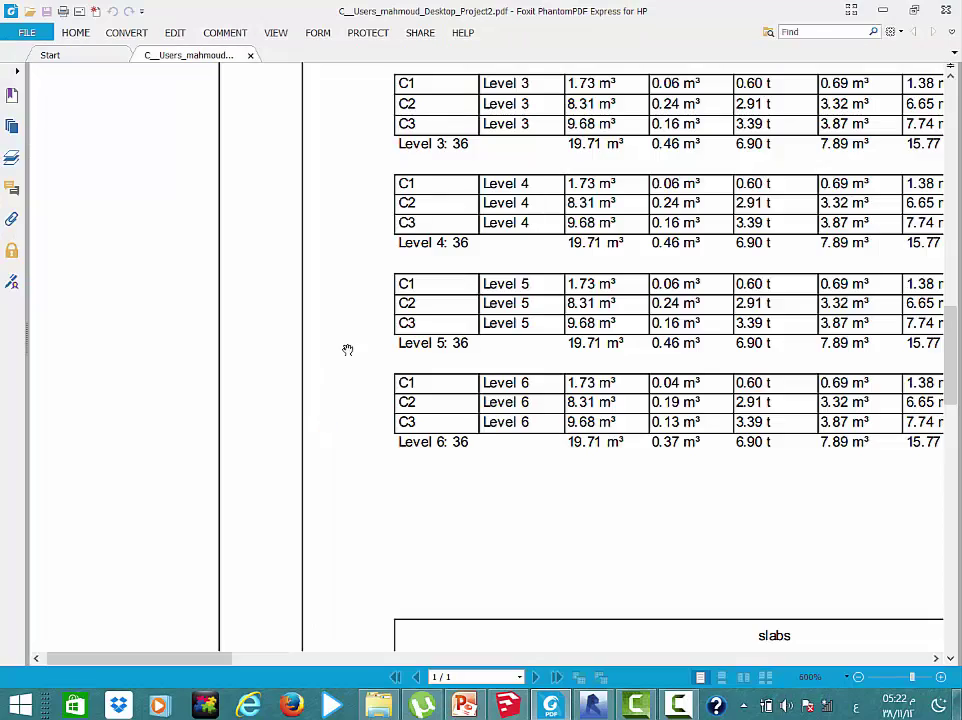
scroll(498, 180, down, 2)
scroll(535, 196, up, 3)
scroll(717, 188, up, 3)
scroll(717, 188, up, 3)
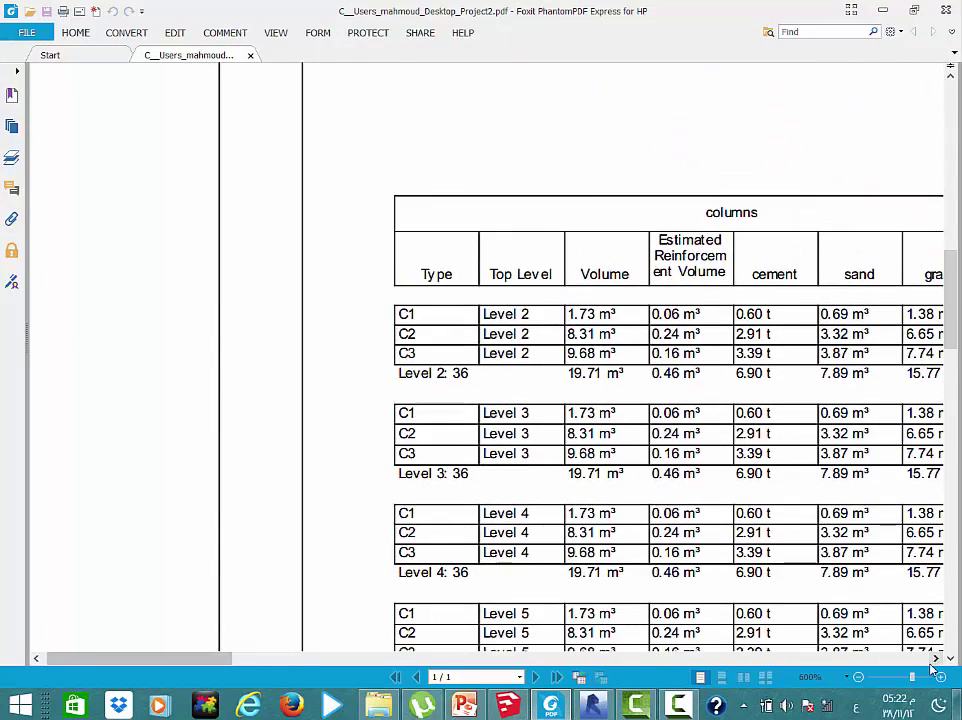
scroll(703, 500, right, 2)
scroll(703, 500, right, 3)
middle_click(465, 574)
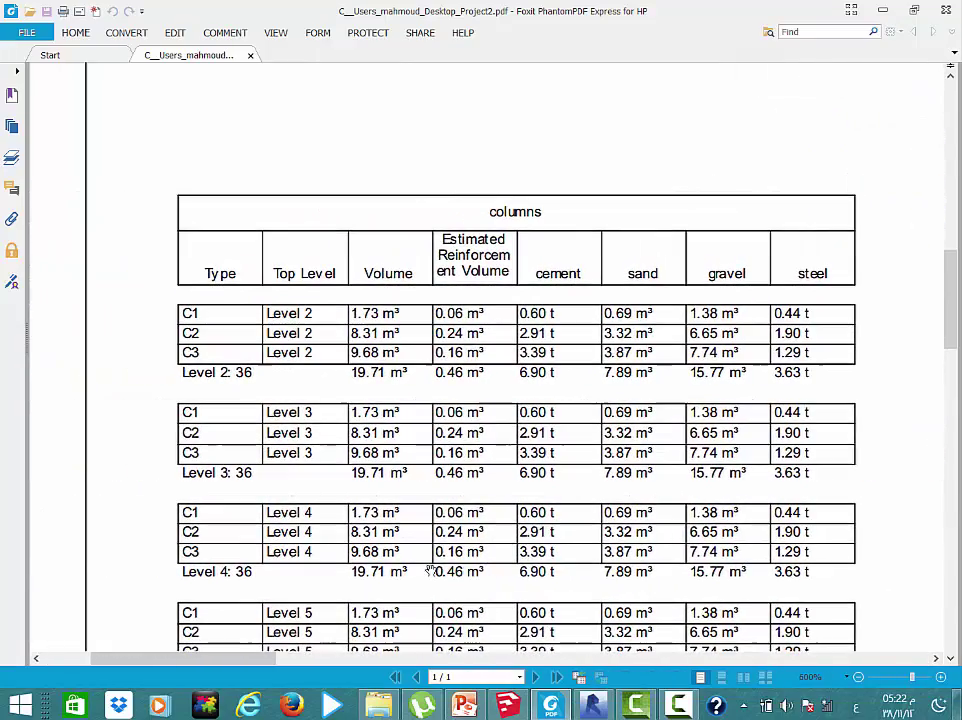
Scroll through the columns, slabs and beams schedule tables
scroll(425, 253, down, 2)
scroll(501, 110, down, 1)
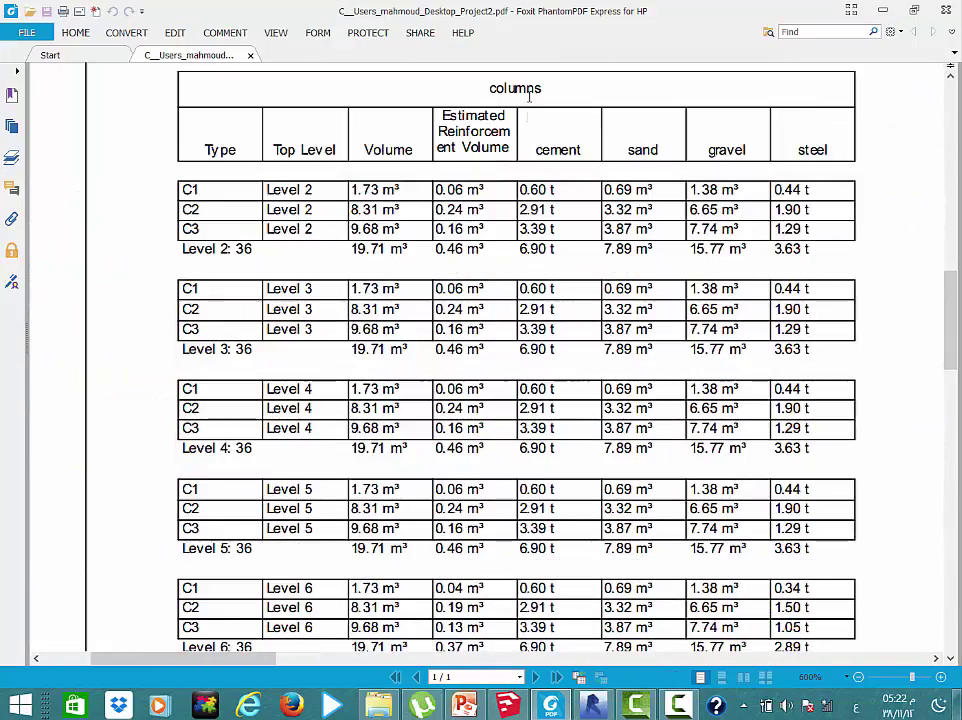
scroll(512, 95, down, 5)
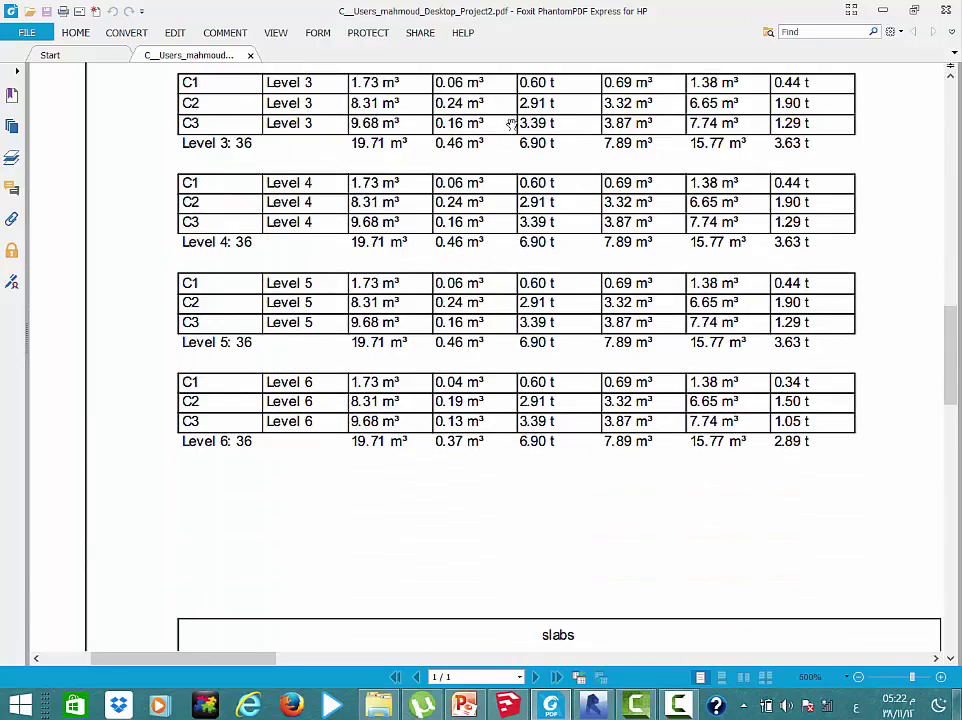
scroll(511, 125, down, 4)
scroll(511, 129, down, 4)
scroll(511, 155, down, 3)
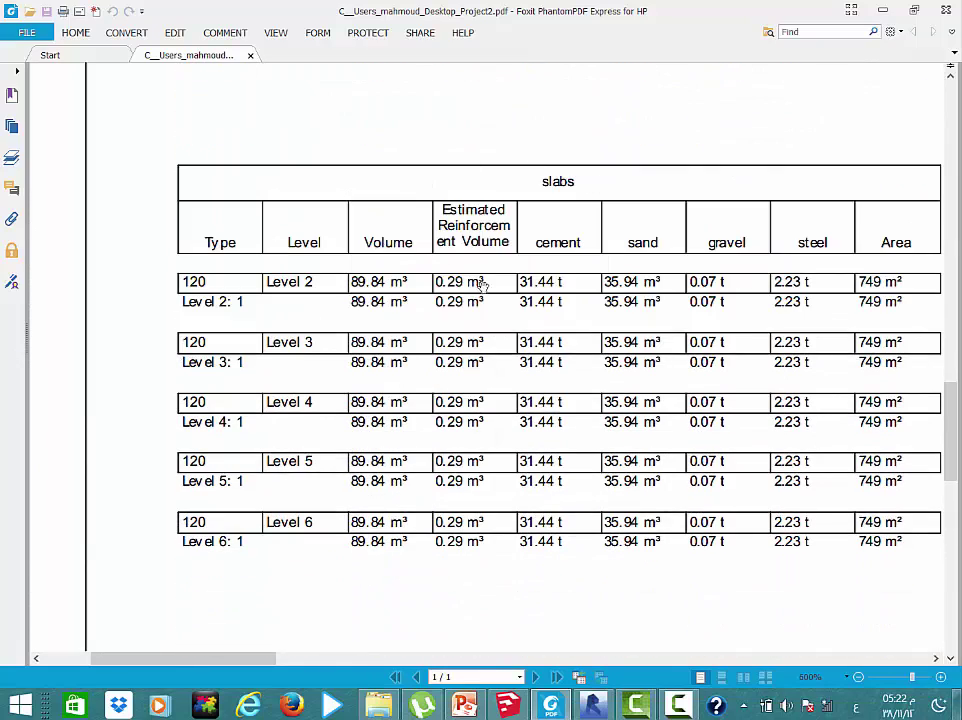
scroll(540, 217, down, 4)
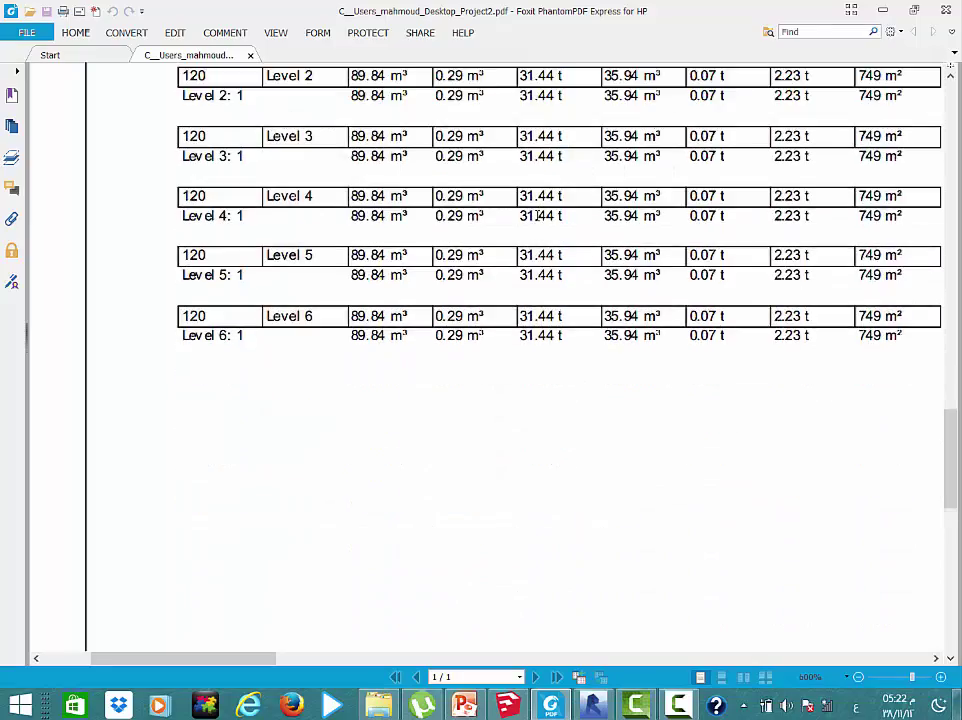
scroll(540, 217, up, 12)
scroll(540, 217, up, 8)
scroll(540, 216, up, 6)
scroll(538, 216, up, 5)
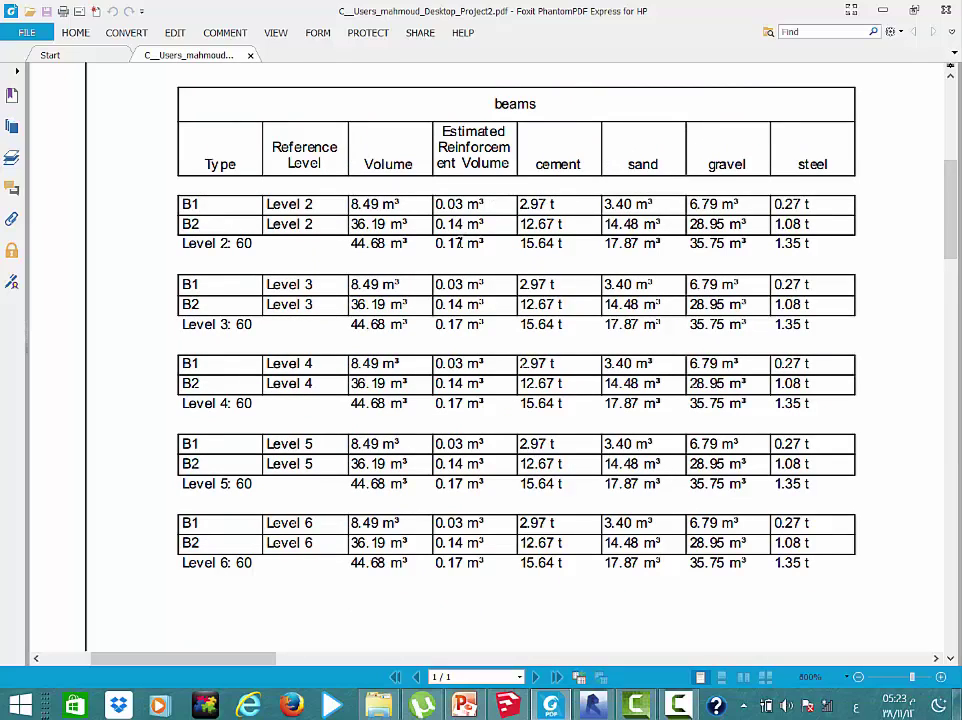
scroll(938, 668, right, 10)
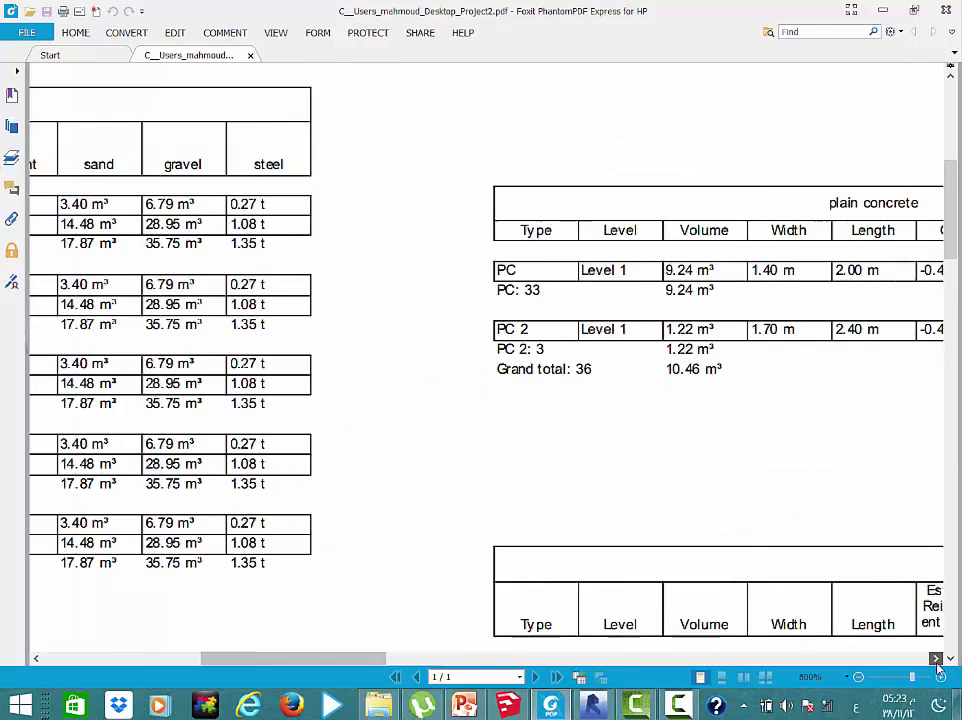
Check the plain concrete, RC footing and semelle tables, then minimize Foxit
click(36, 658)
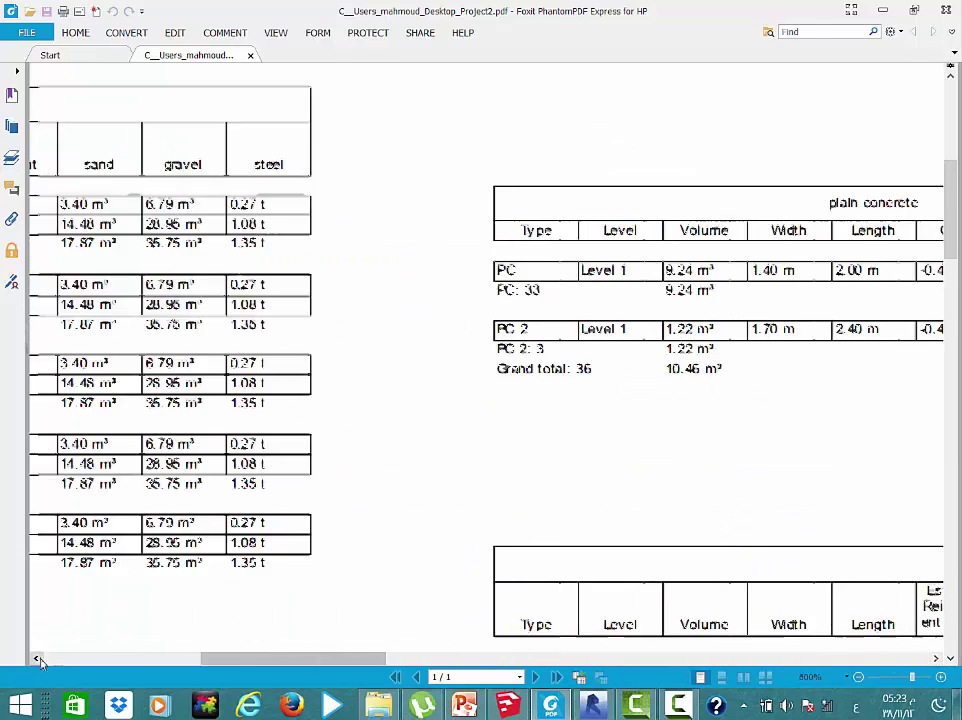
click(937, 659)
click(937, 659)
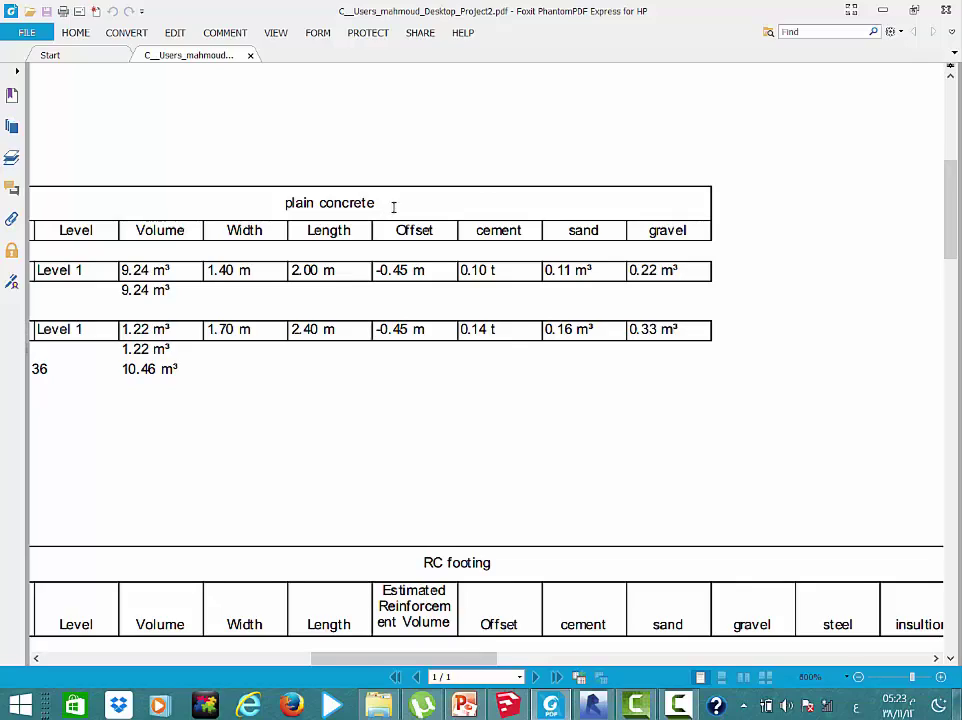
scroll(435, 435, down, 3)
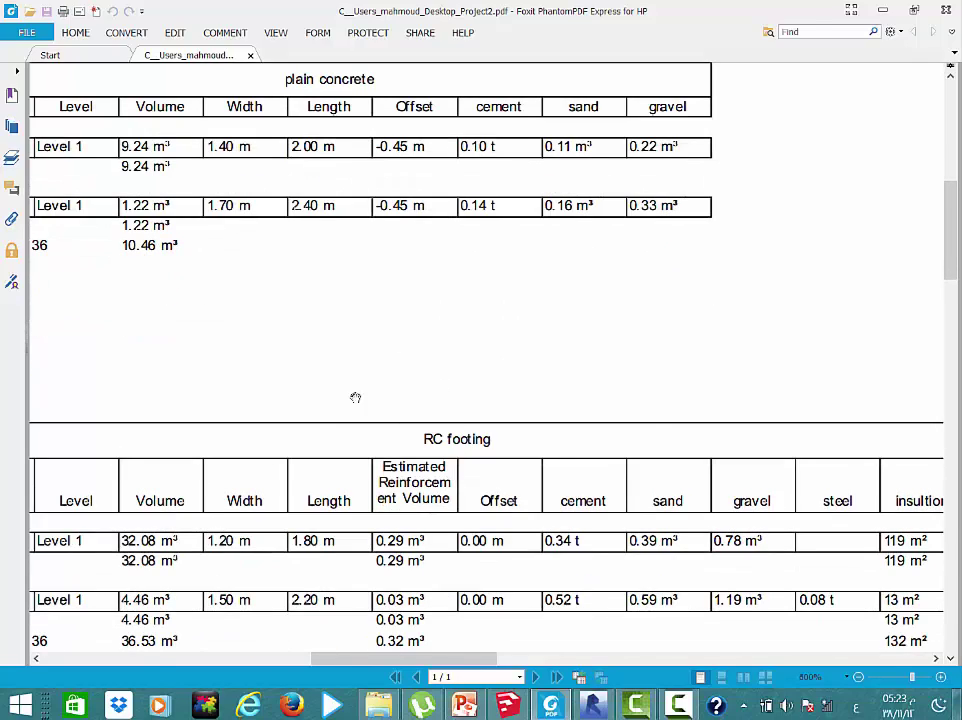
scroll(499, 444, down, 1)
scroll(502, 434, down, 2)
scroll(506, 428, down, 3)
scroll(480, 446, down, 2)
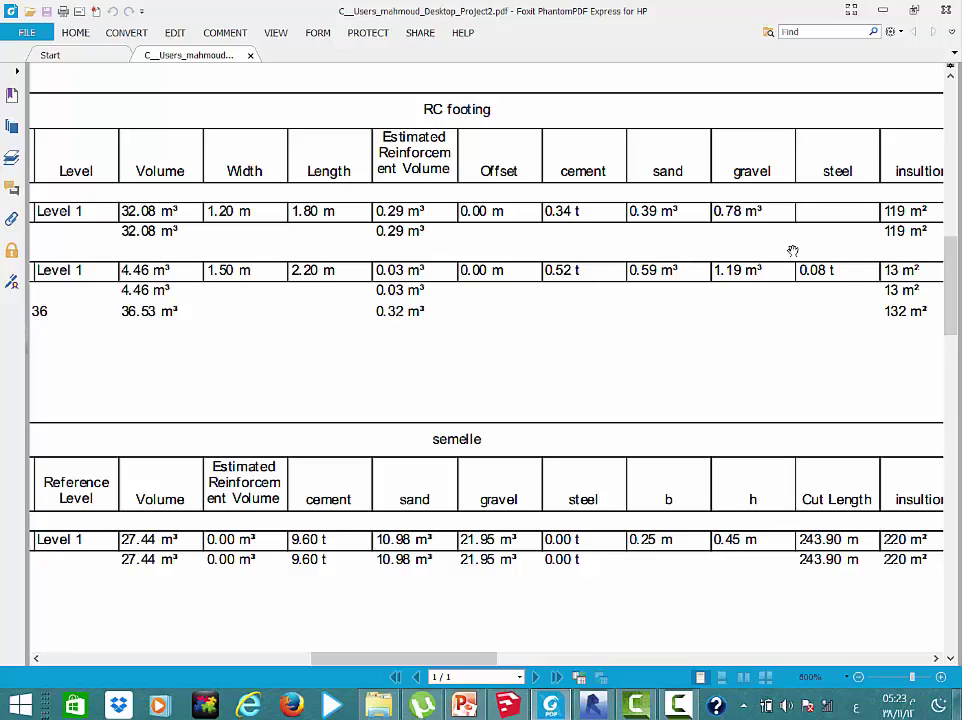
click(883, 9)
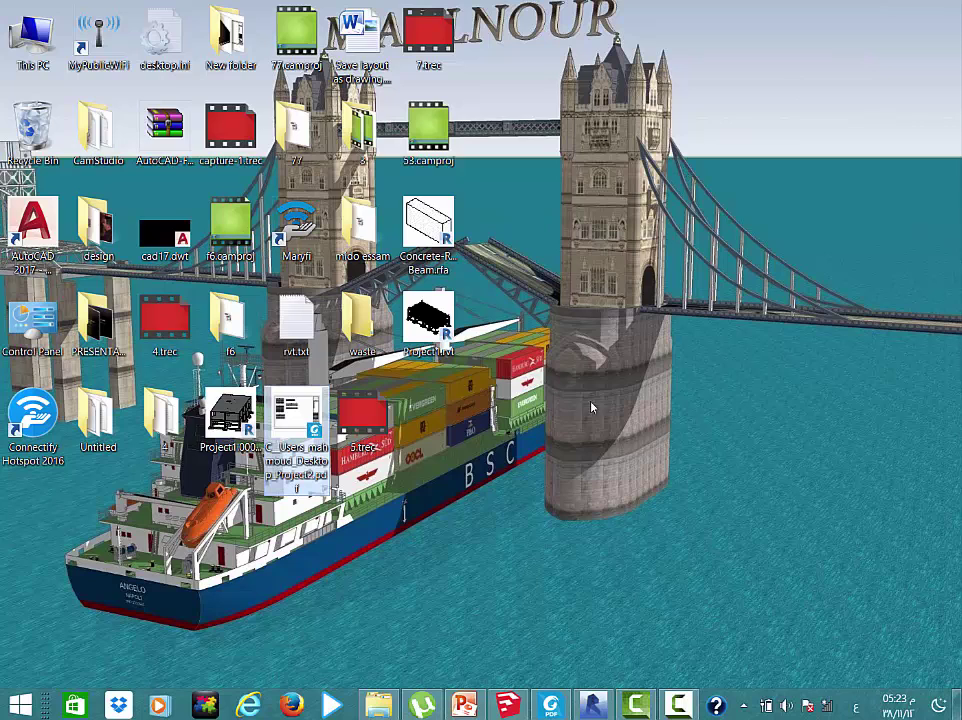
Restore Revit and open the {3D} view of the building
click(592, 705)
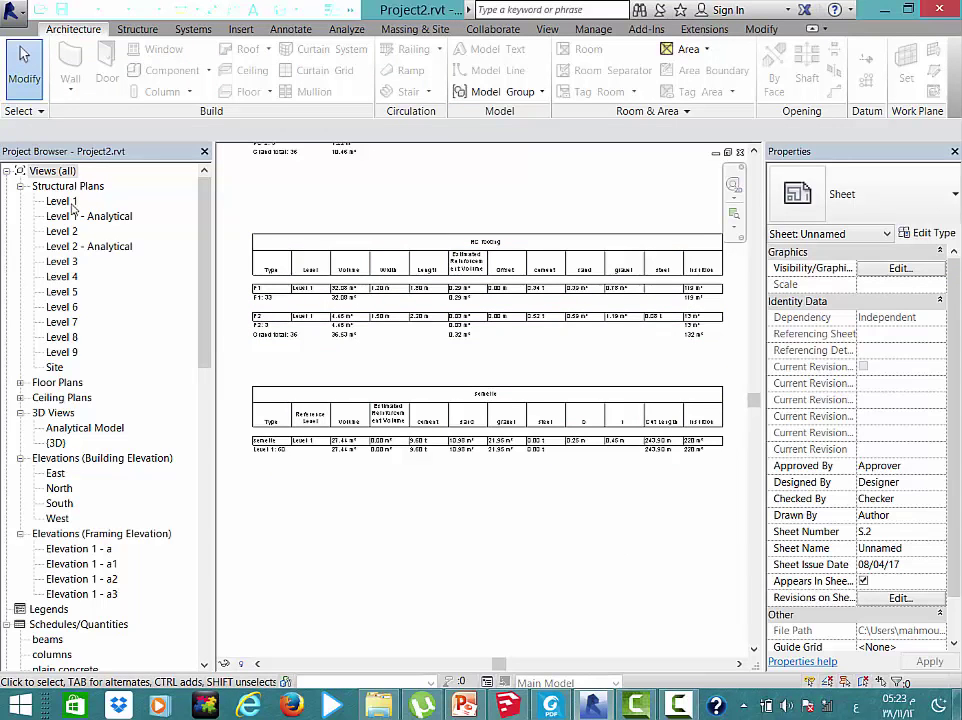
click(55, 443)
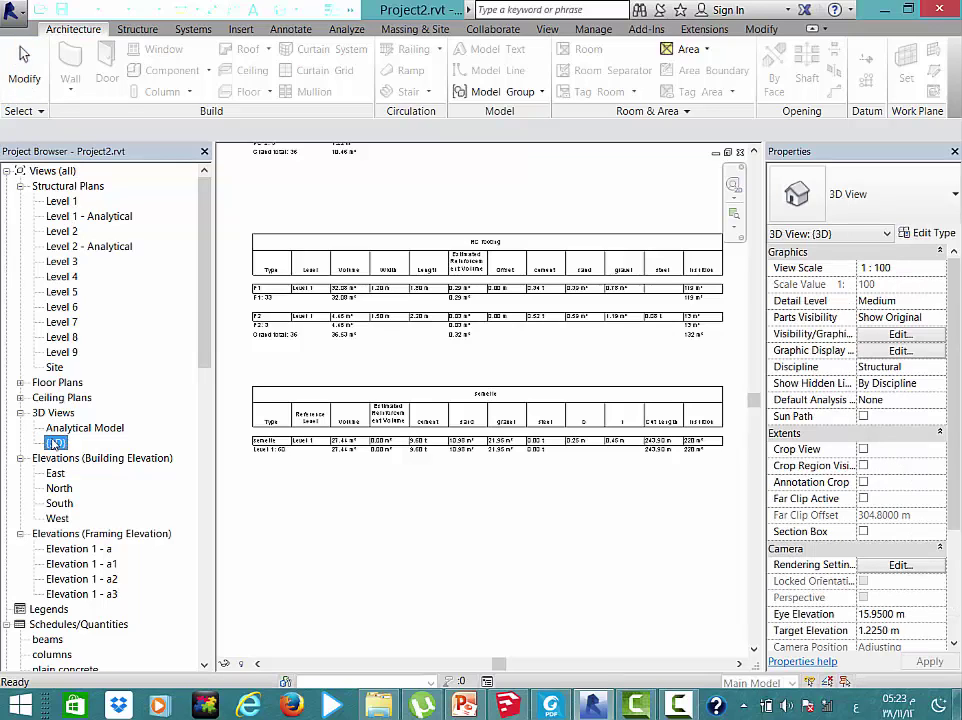
double_click(55, 443)
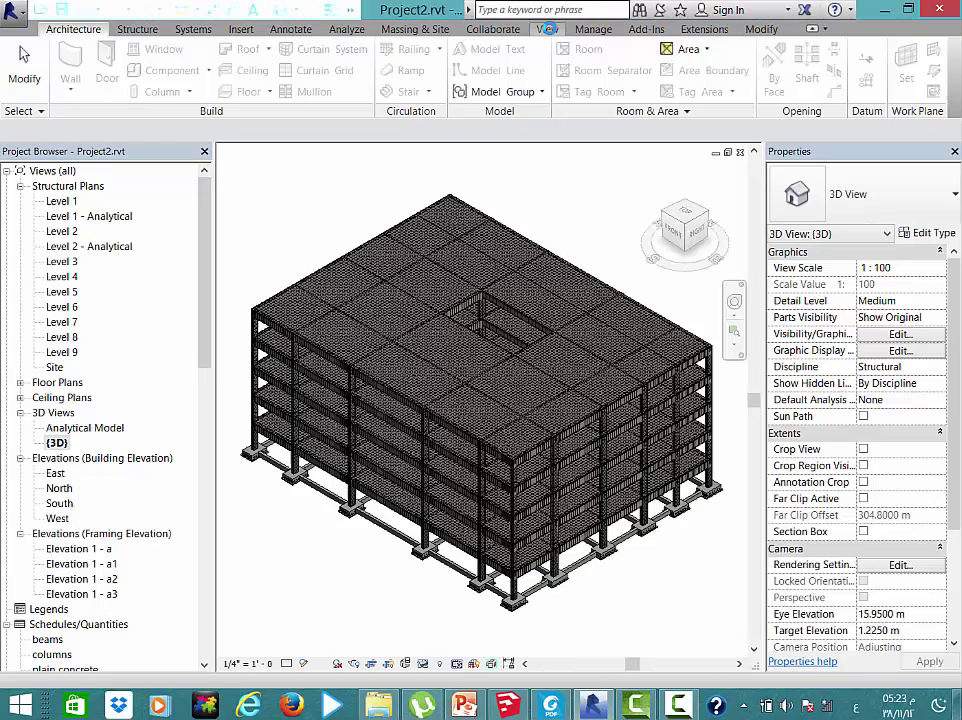
Start a new schedule from View > Schedules > Schedule/Quantities
click(547, 29)
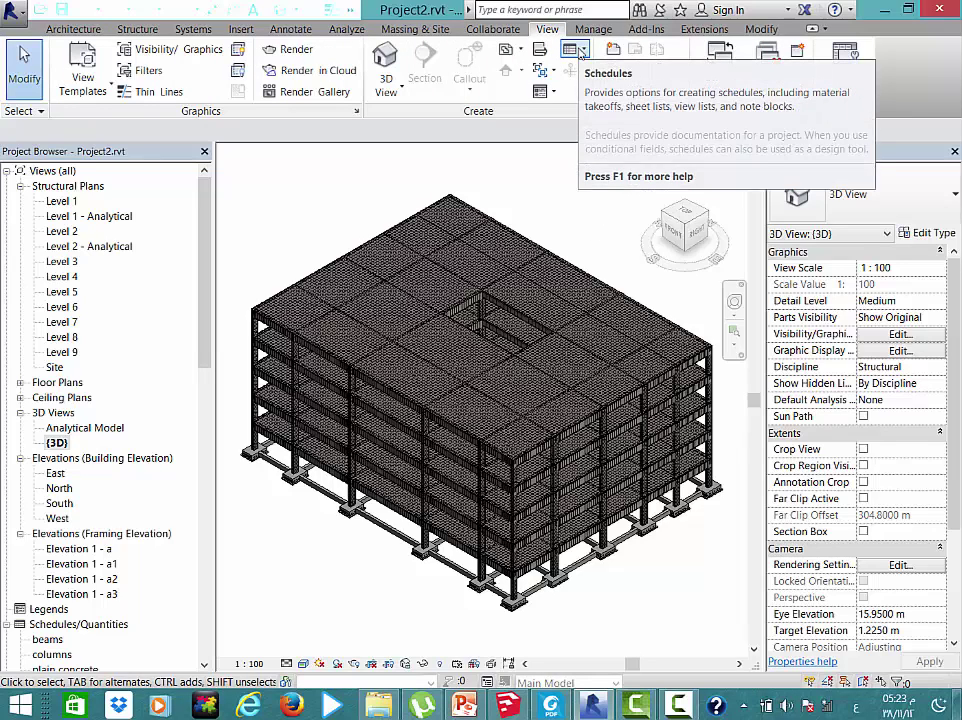
click(582, 51)
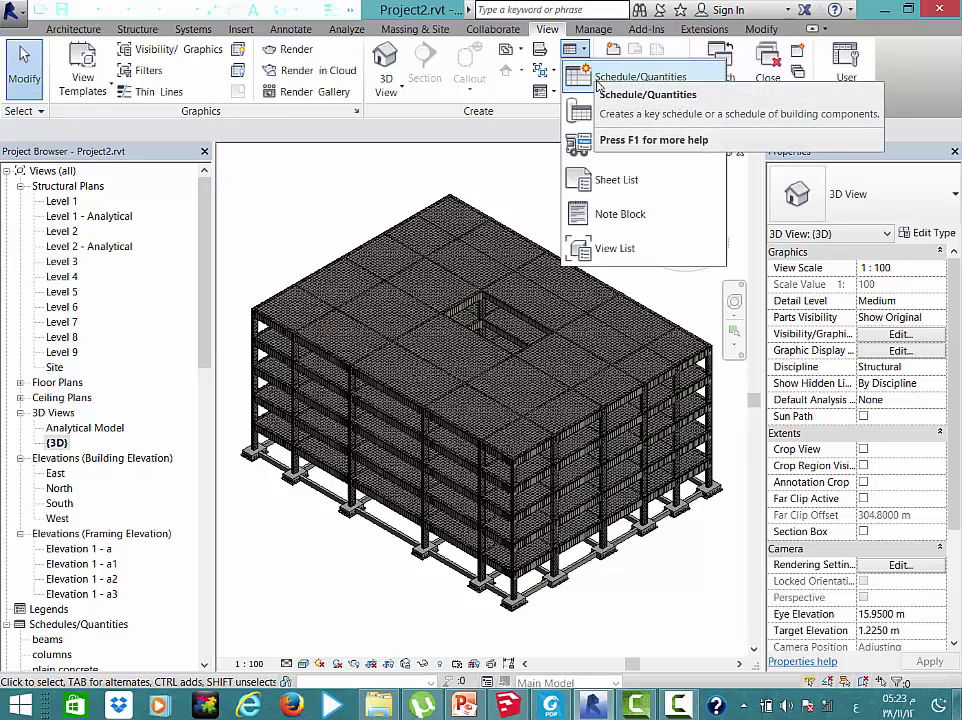
click(605, 81)
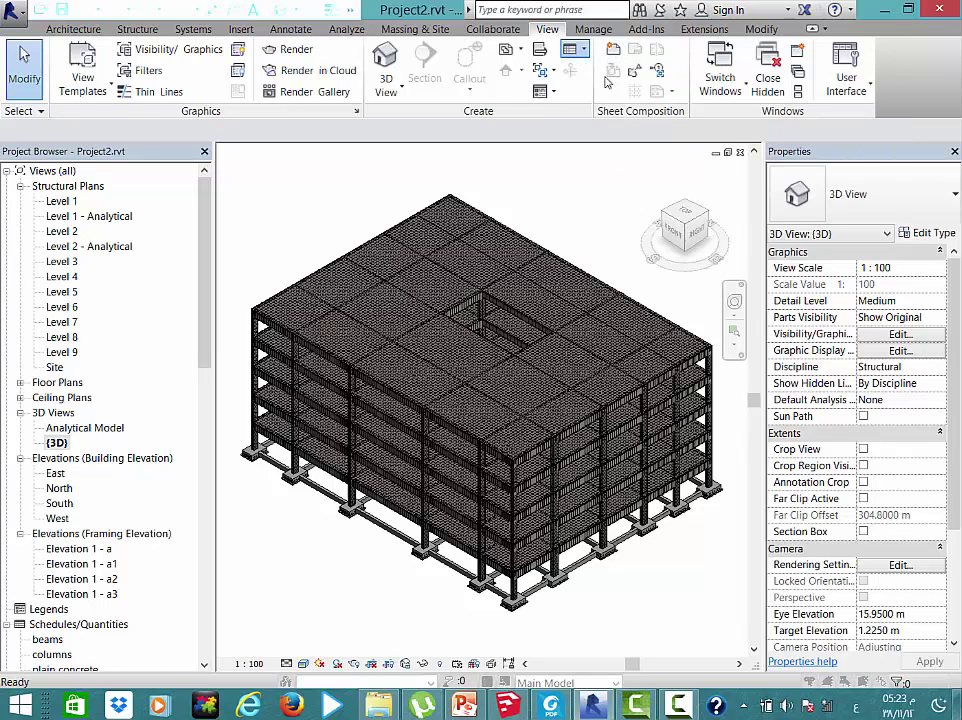
Move the New Schedule dialog and try the Structural Columns, Framing and Rebar categories
drag(678, 235, 340, 104)
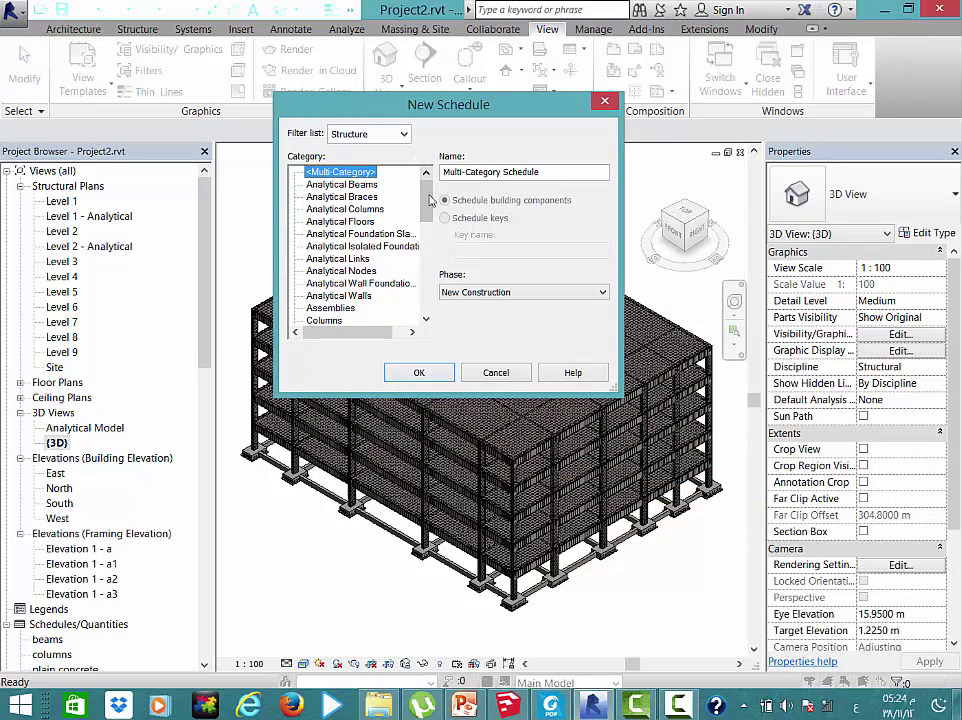
mouse_move(427, 205)
mouse_down()
mouse_move(427, 283)
mouse_move(408, 272)
mouse_up()
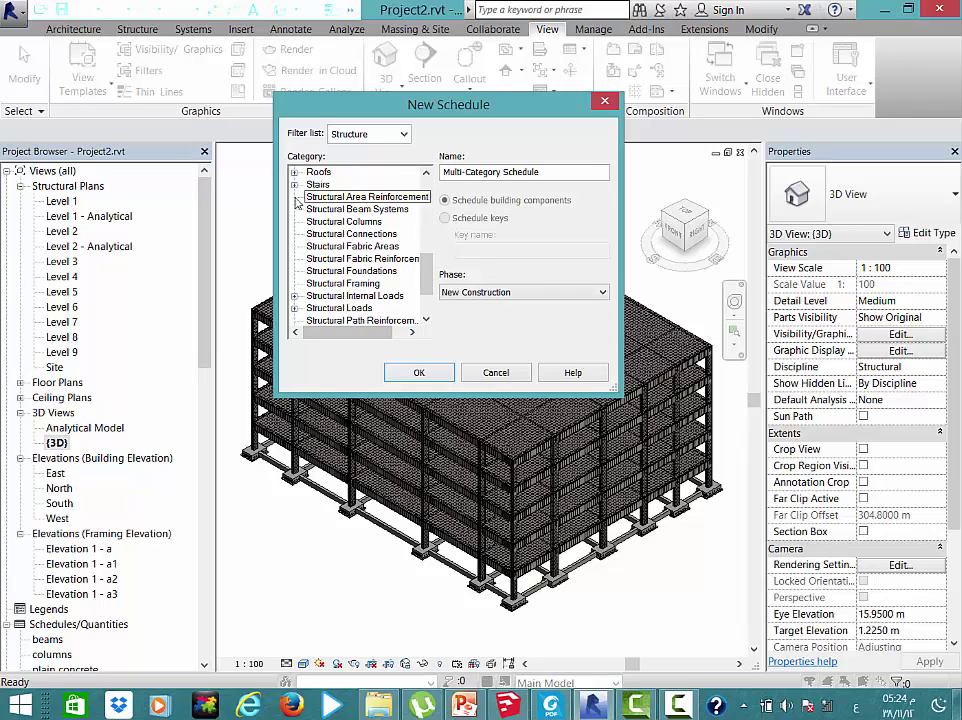
click(369, 223)
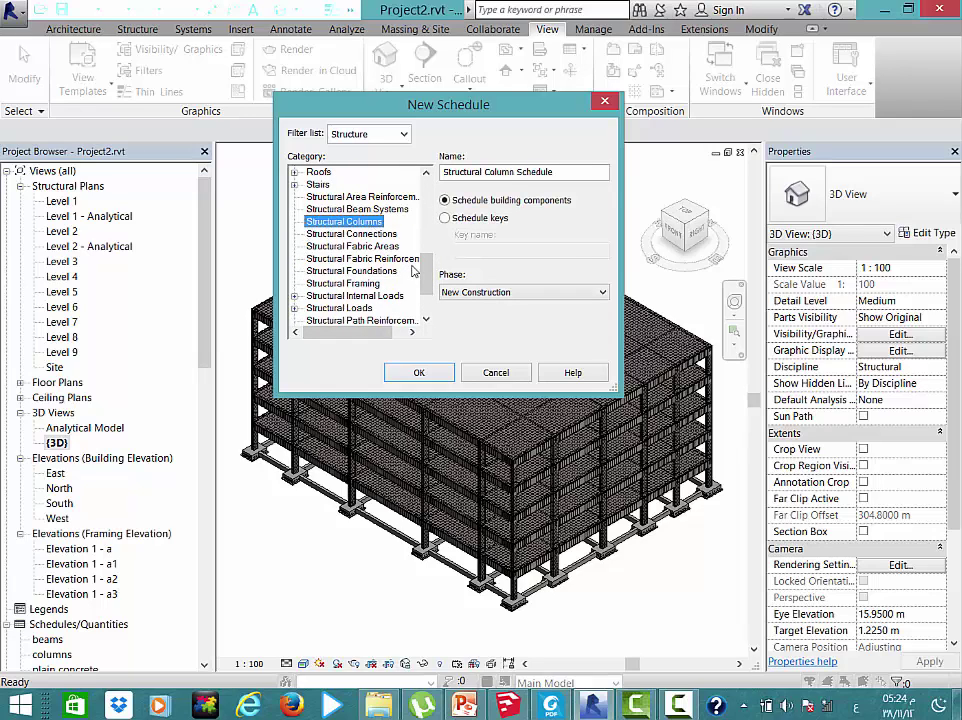
scroll(371, 235, down, 2)
scroll(374, 250, down, 1)
click(374, 247)
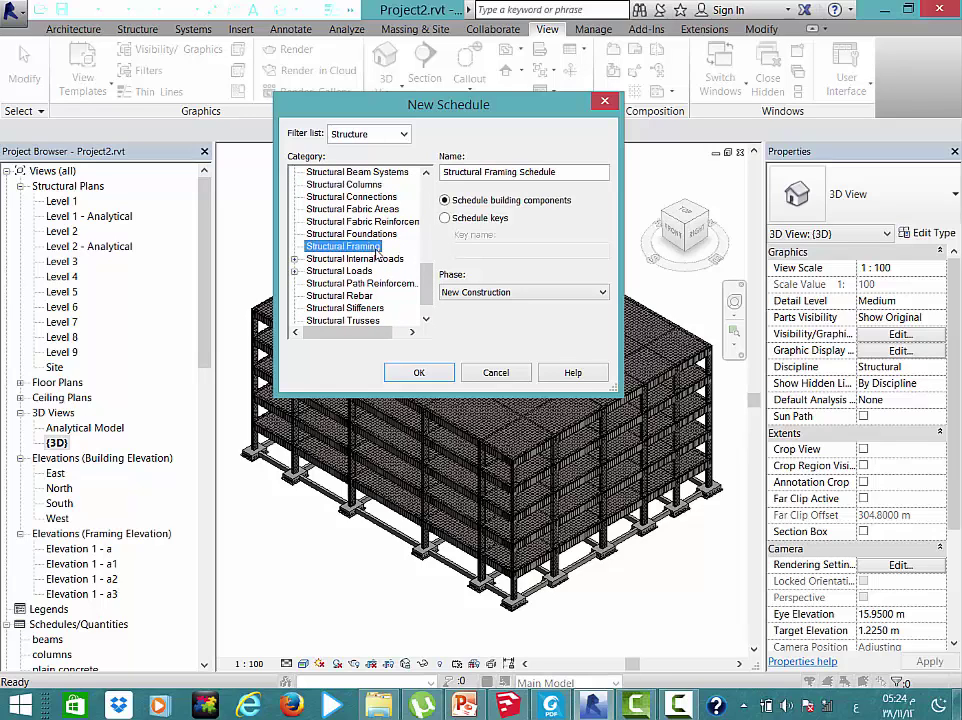
scroll(360, 265, down, 1)
scroll(345, 278, down, 1)
click(340, 271)
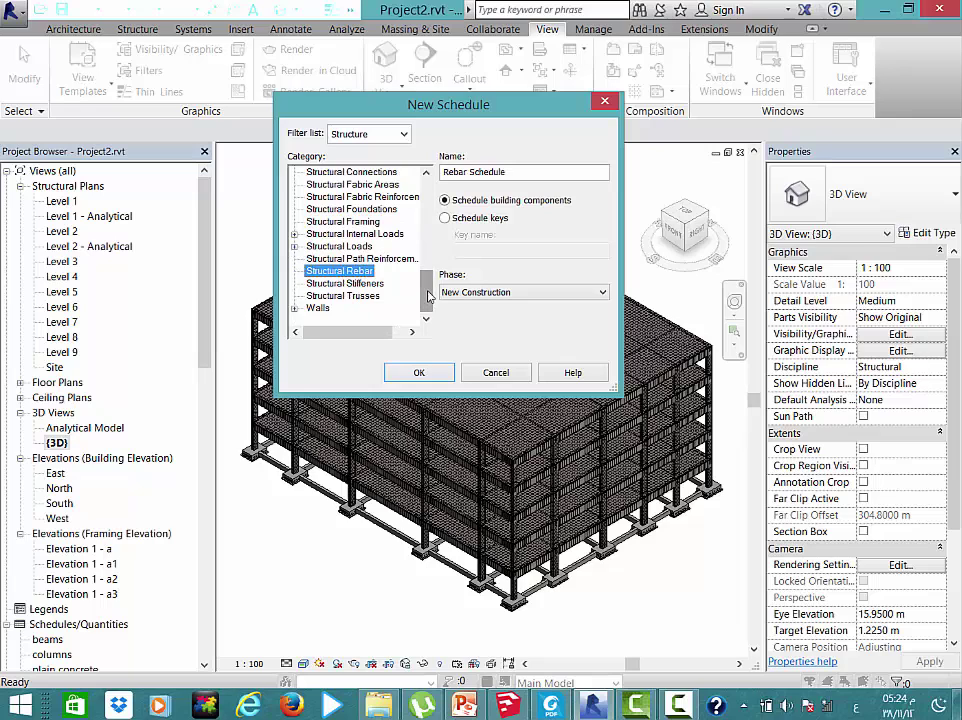
Compare the Structural Foundations, Floors and Structural Loads categories
scroll(425, 300, up, 2)
click(382, 273)
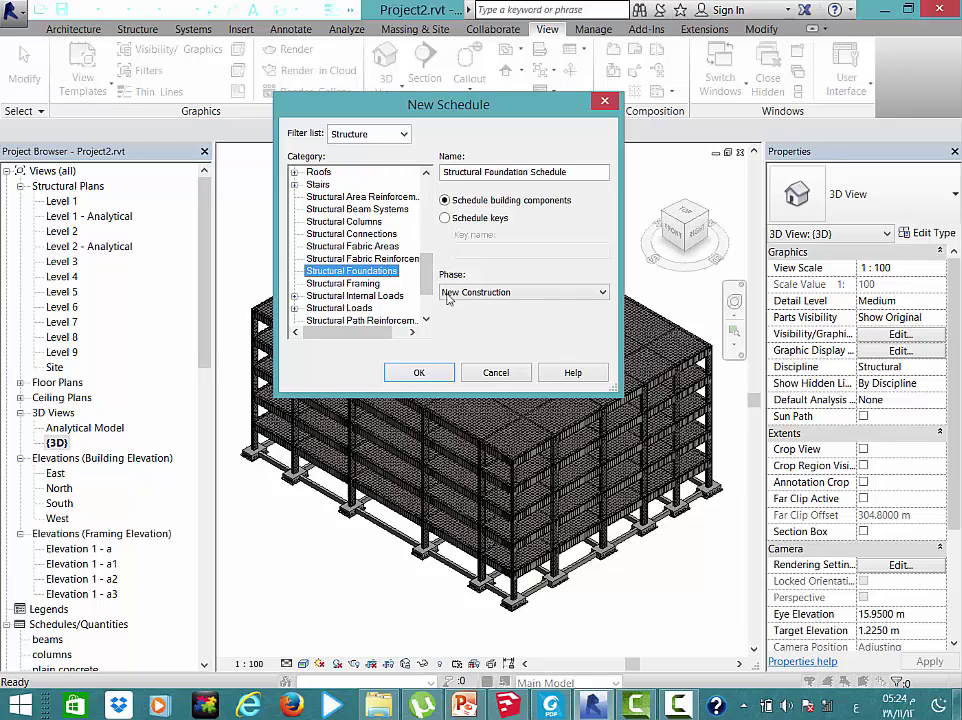
scroll(413, 198, up, 10)
scroll(413, 198, down, 3)
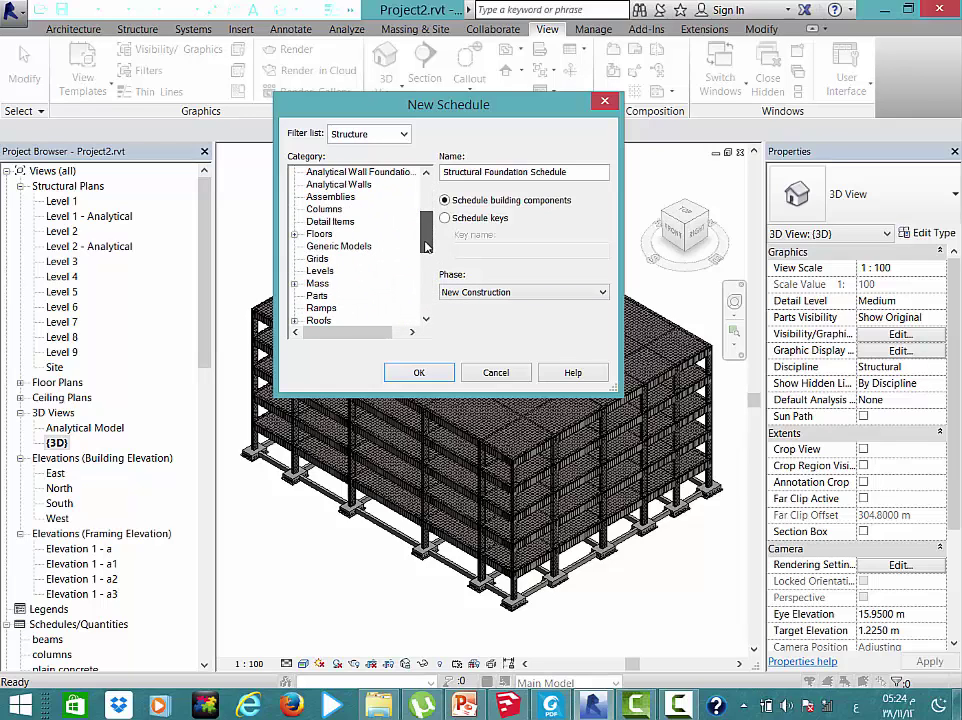
click(320, 234)
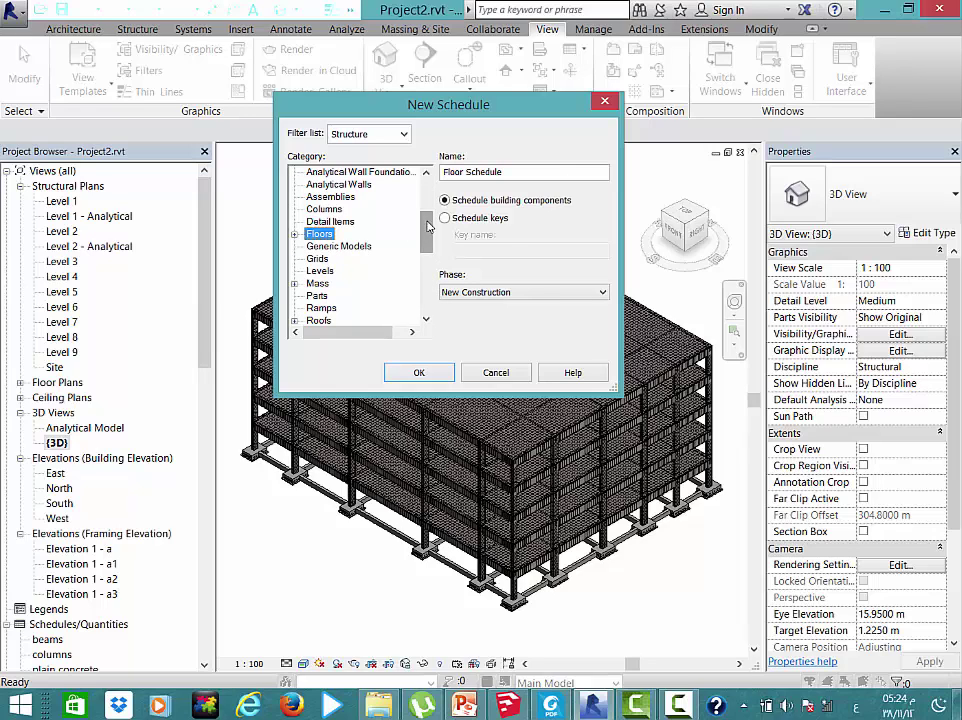
scroll(366, 250, down, 5)
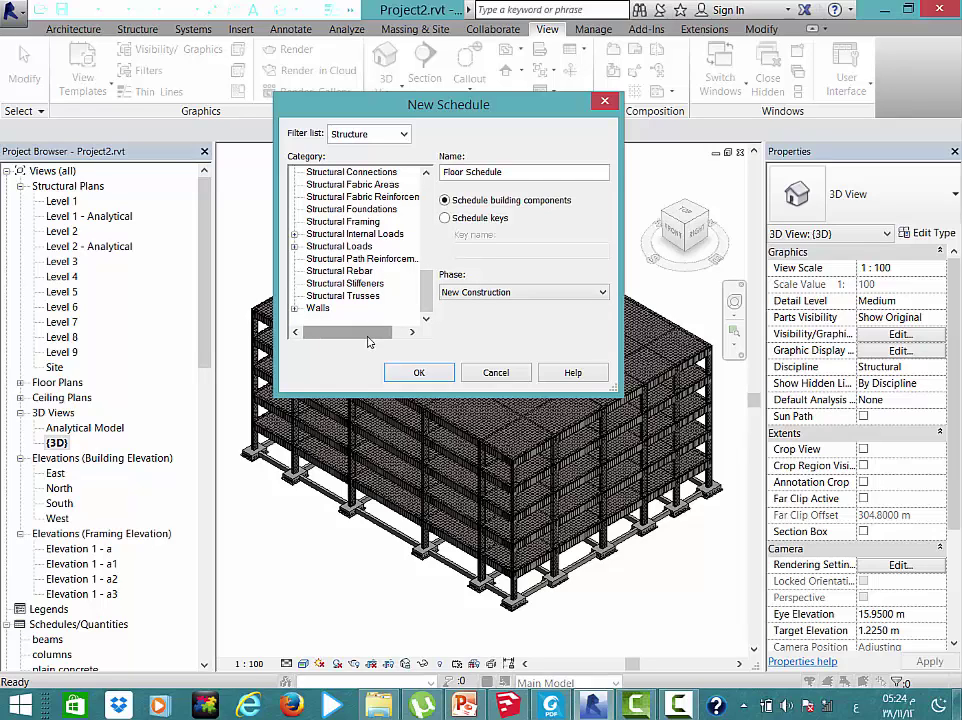
click(340, 246)
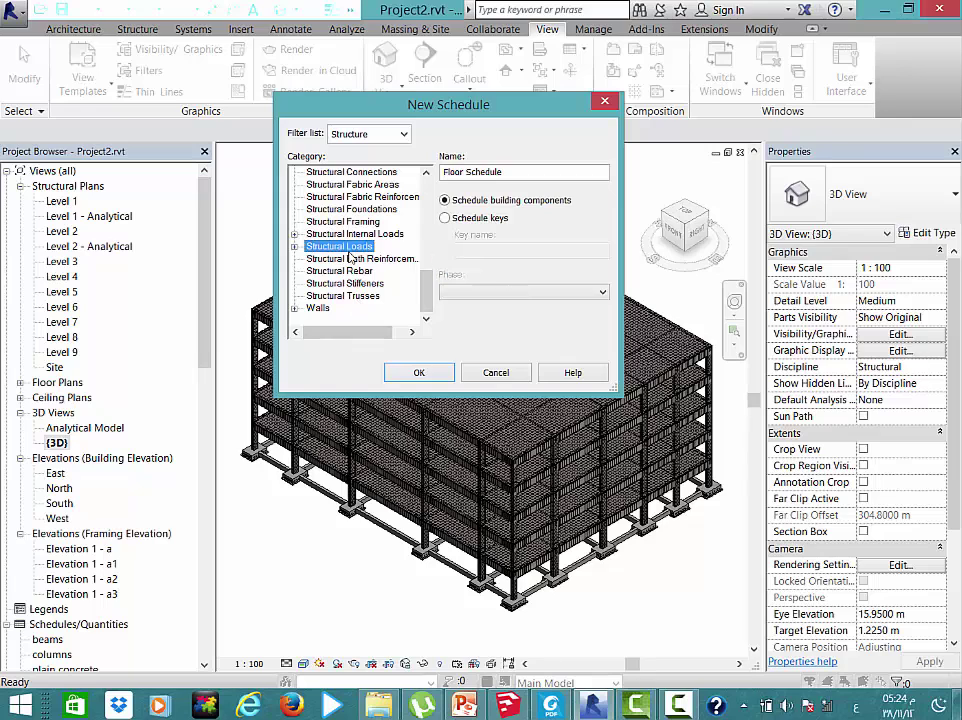
scroll(368, 308, up, 1)
scroll(368, 308, up, 1)
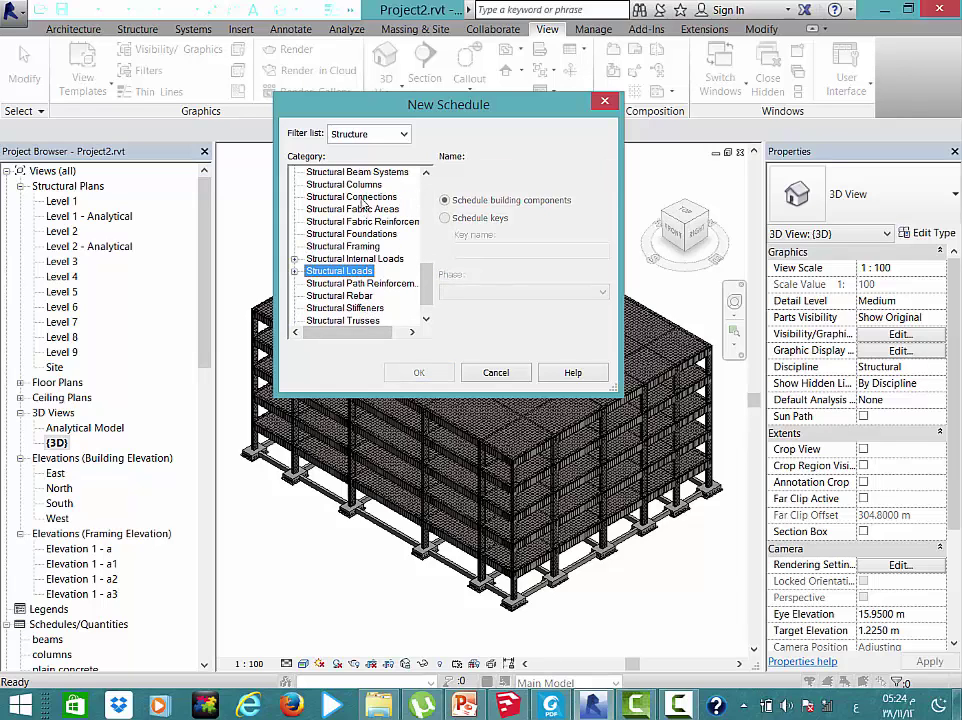
Create the Structural Columns schedule and preview its Filter, Sorting and Formatting tabs
double_click(340, 183)
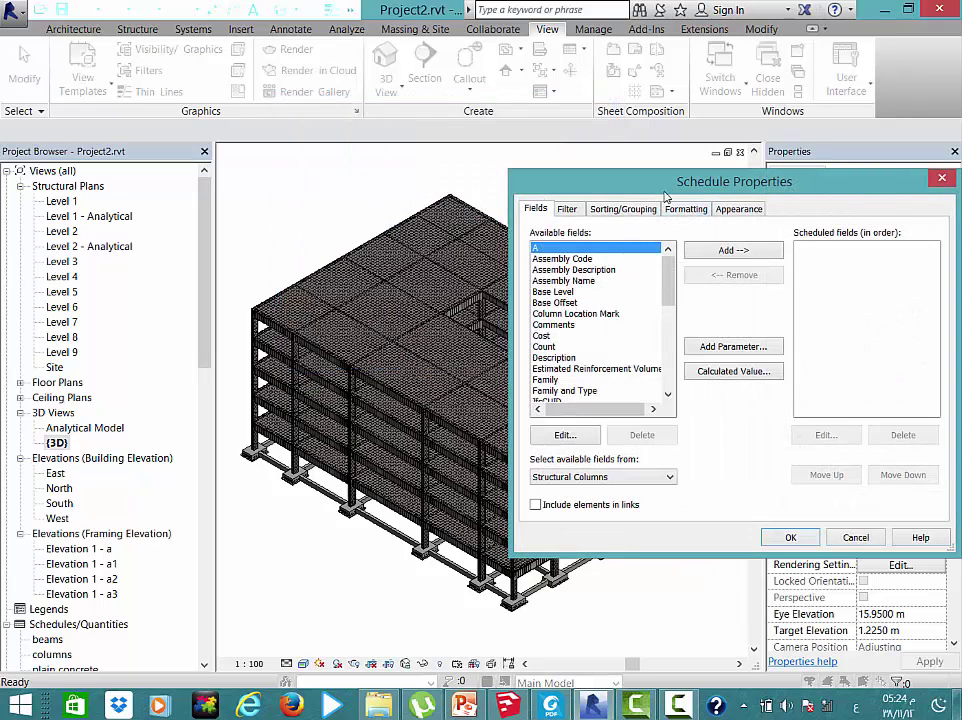
drag(561, 187, 291, 121)
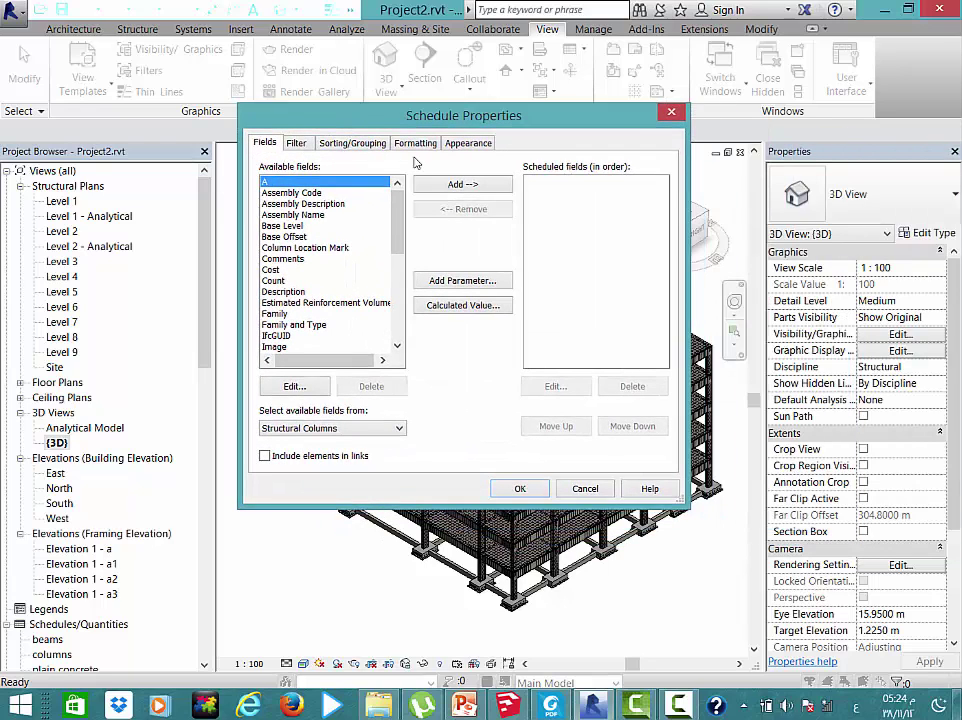
click(300, 144)
click(355, 143)
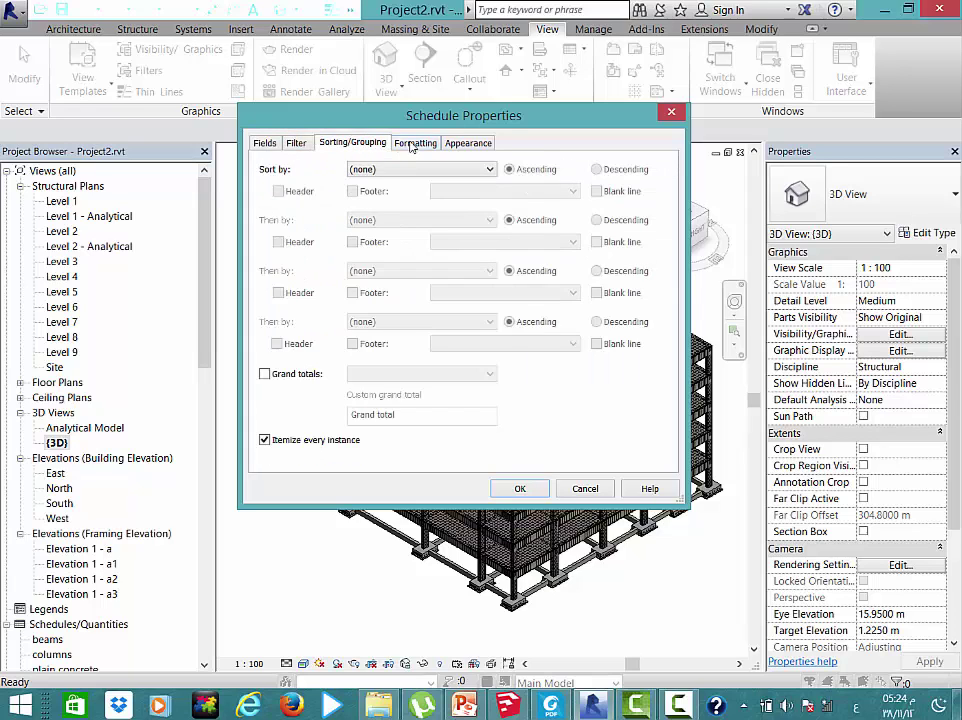
click(413, 143)
click(265, 143)
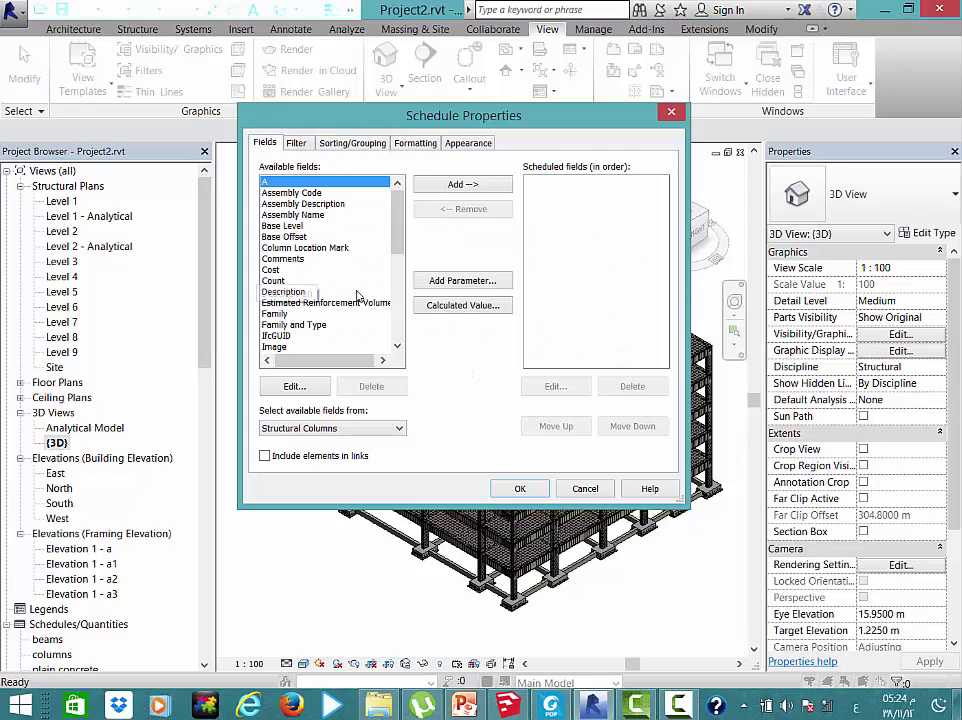
drag(394, 215, 398, 295)
Add Volume, Type and Estimated Reinforcement Volume as scheduled fields
double_click(290, 336)
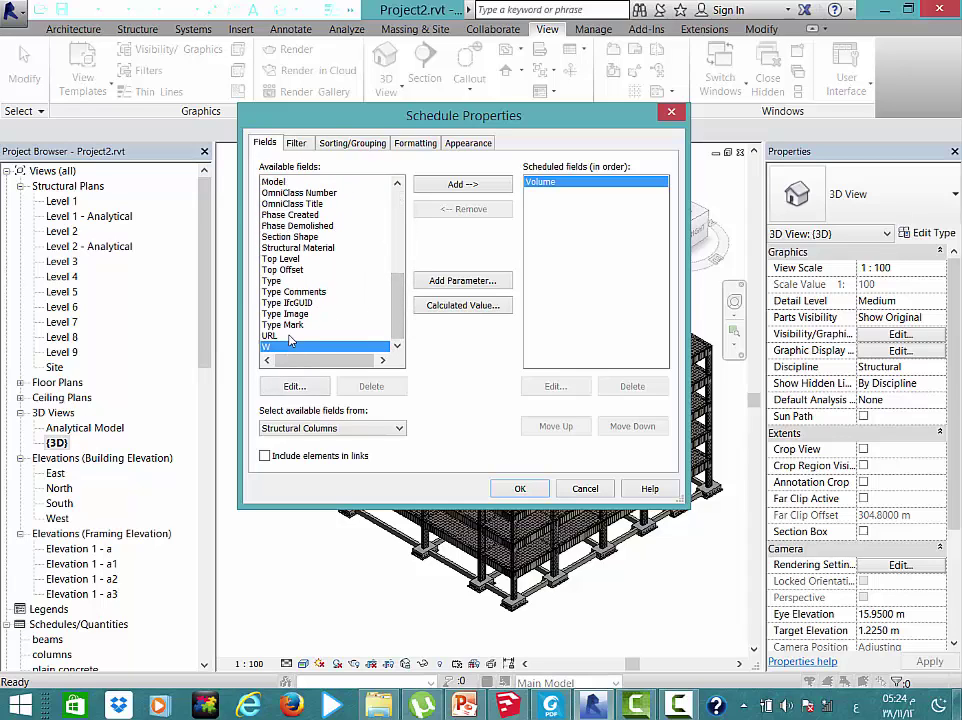
double_click(272, 280)
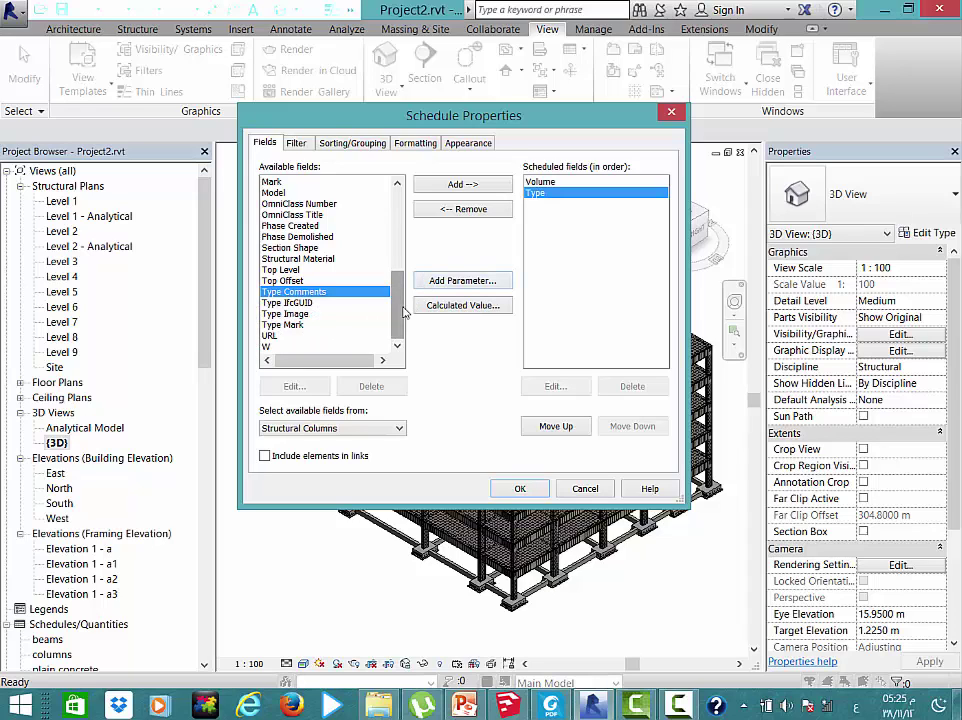
drag(402, 313, 365, 258)
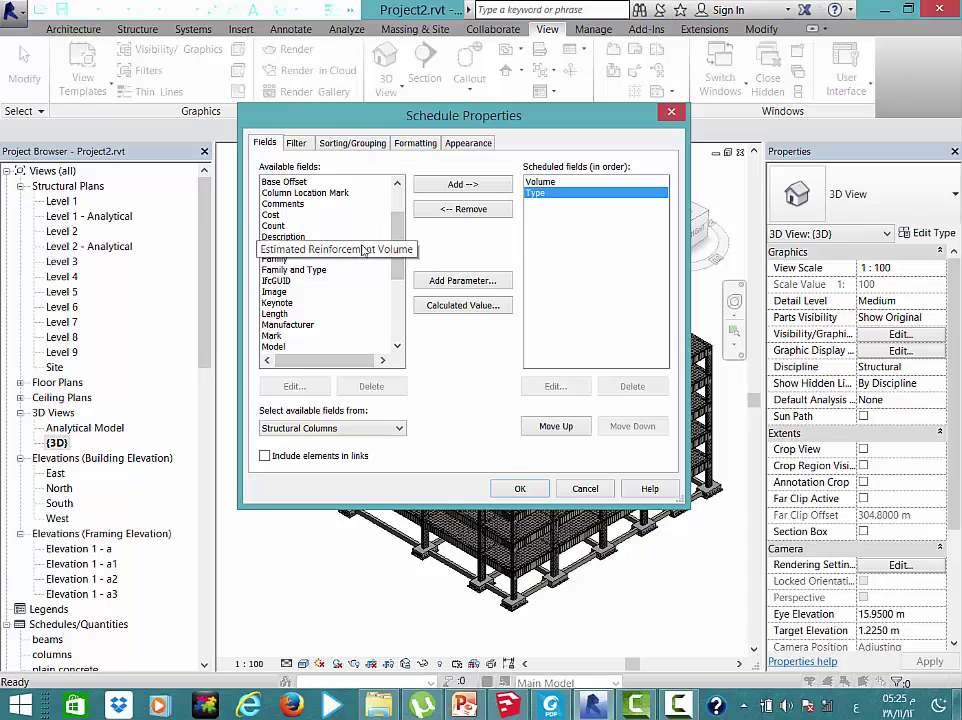
double_click(363, 250)
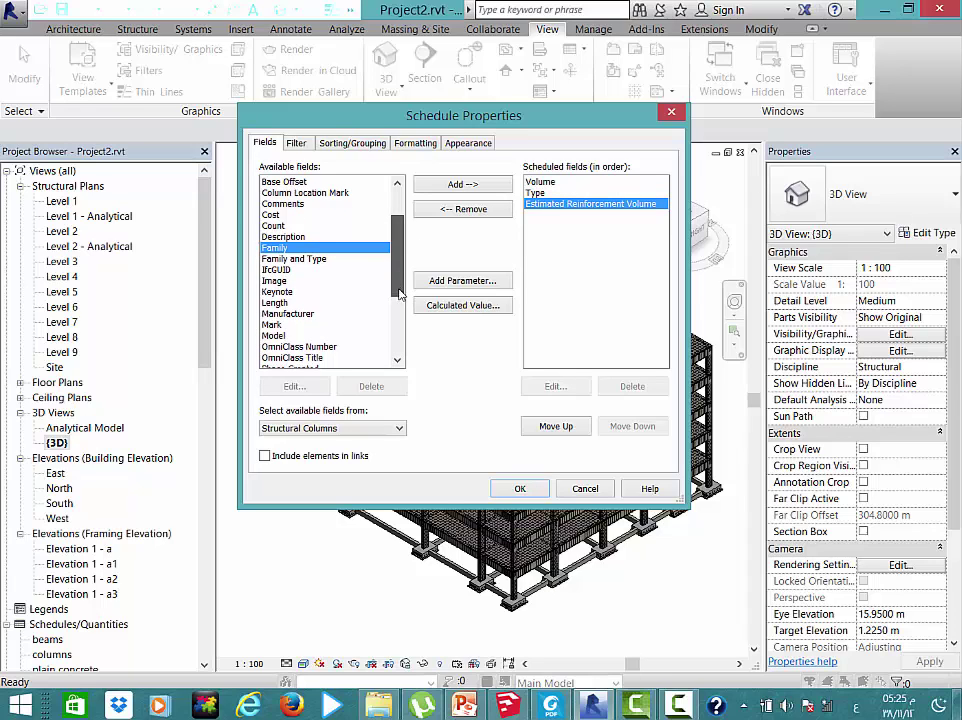
scroll(385, 315, up, 2)
scroll(376, 335, down, 4)
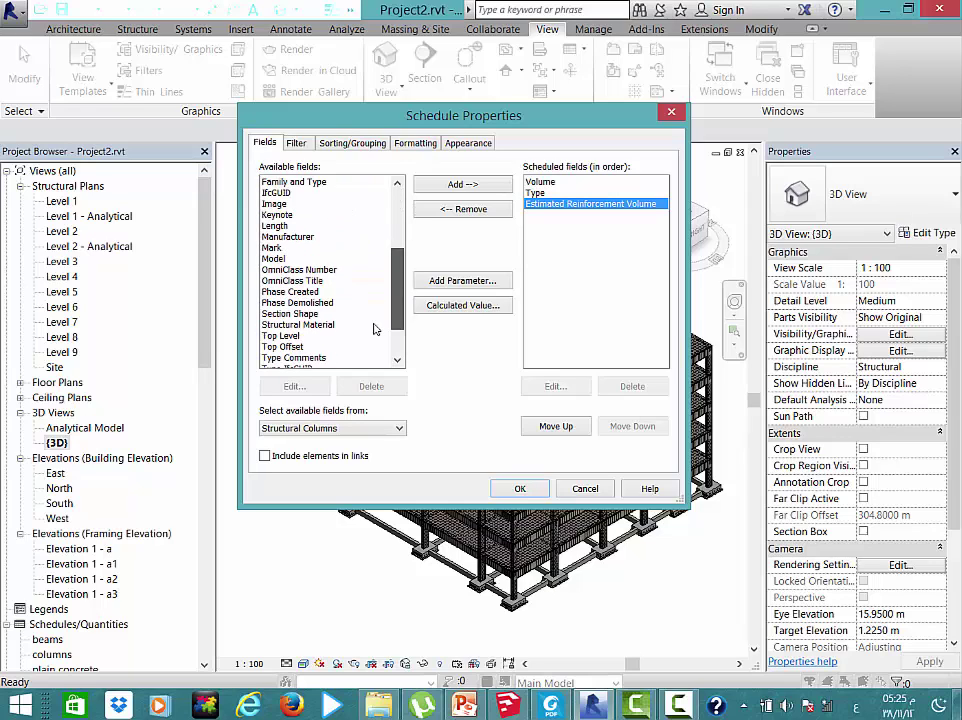
scroll(376, 328, down, 1)
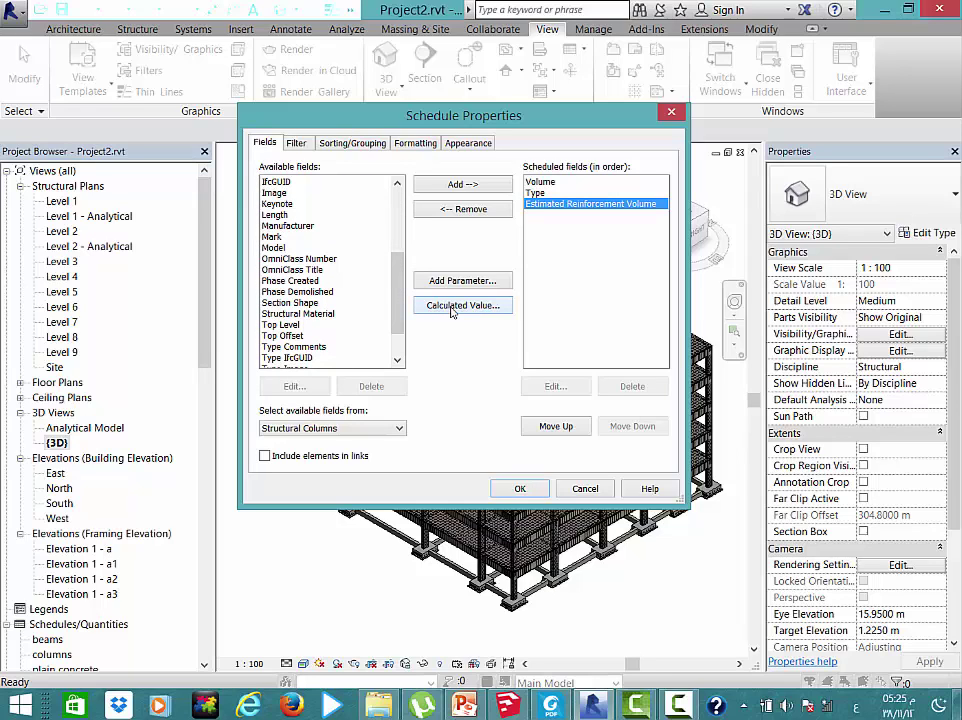
Review the Filter, Sorting/Grouping and Formatting tabs and enable Itemize every instance
click(550, 183)
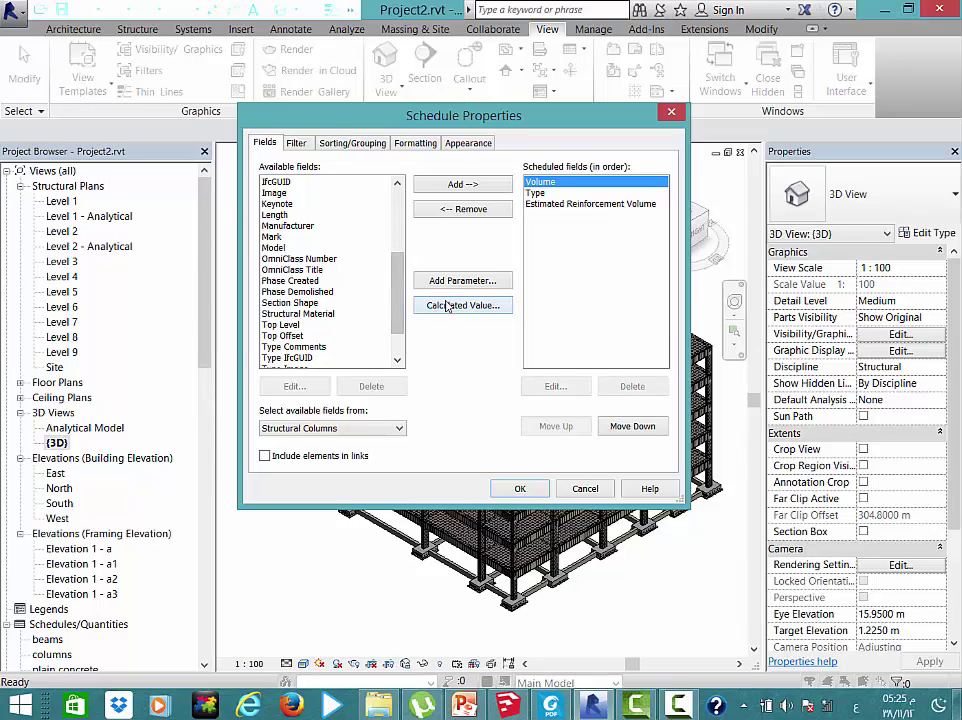
click(296, 143)
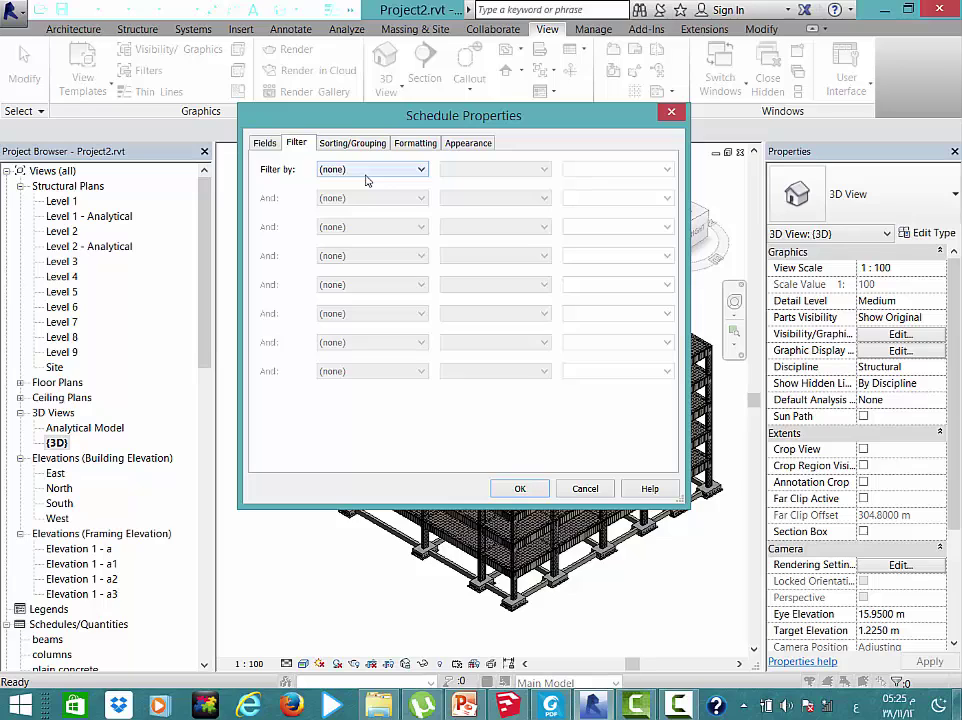
click(355, 143)
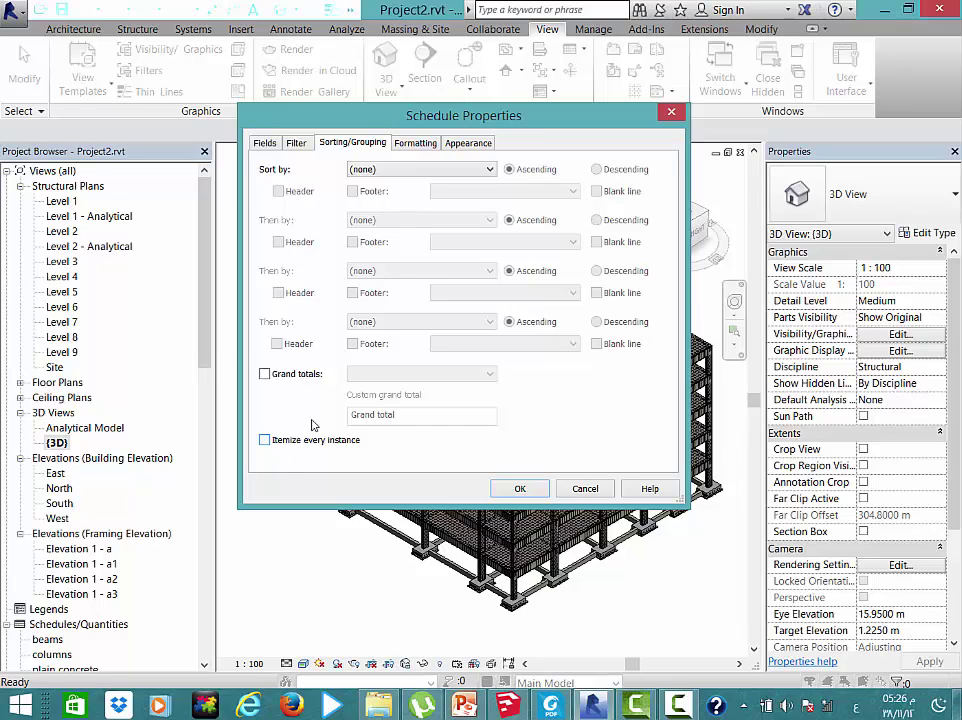
click(400, 145)
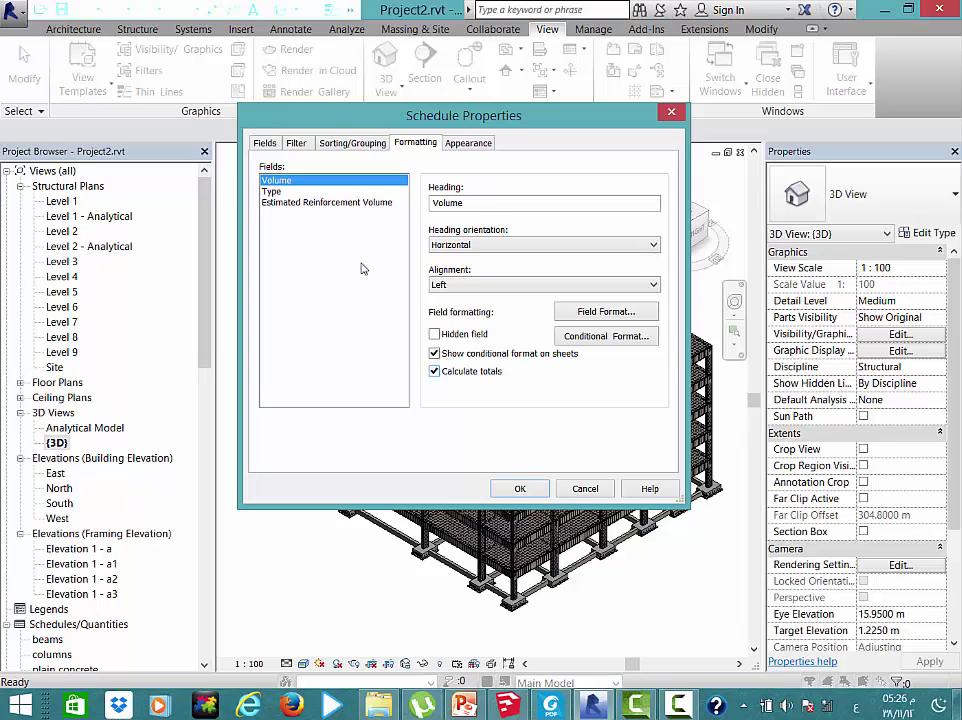
click(450, 370)
click(375, 143)
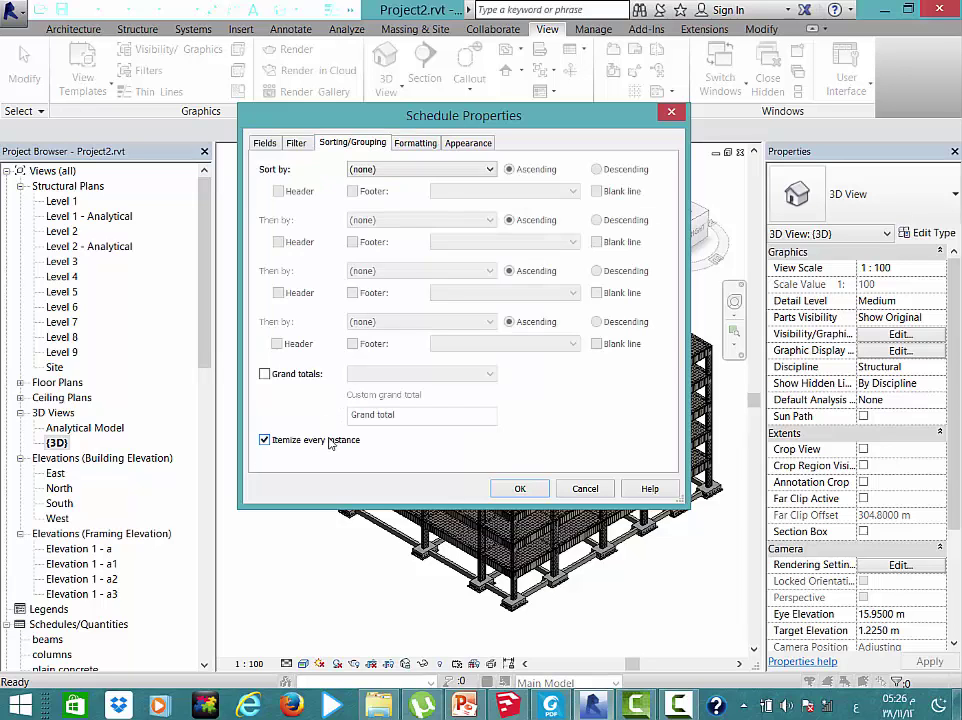
click(264, 143)
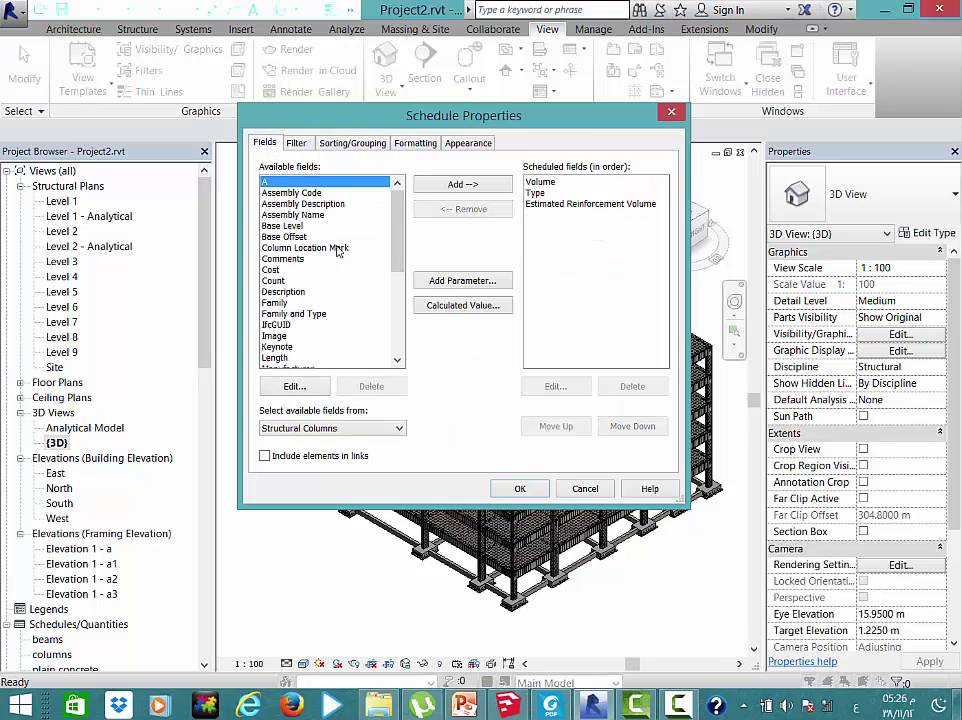
Create the schedule and scroll through its C1–C3 column rows with volumes
click(518, 488)
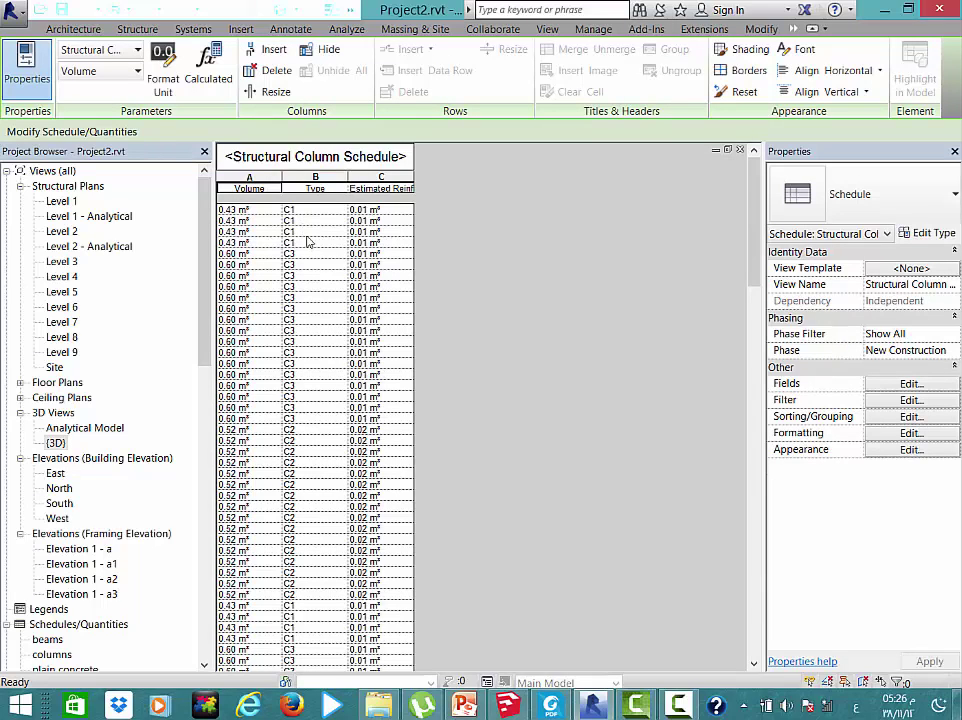
scroll(307, 288, down, 2)
scroll(307, 288, down, 2)
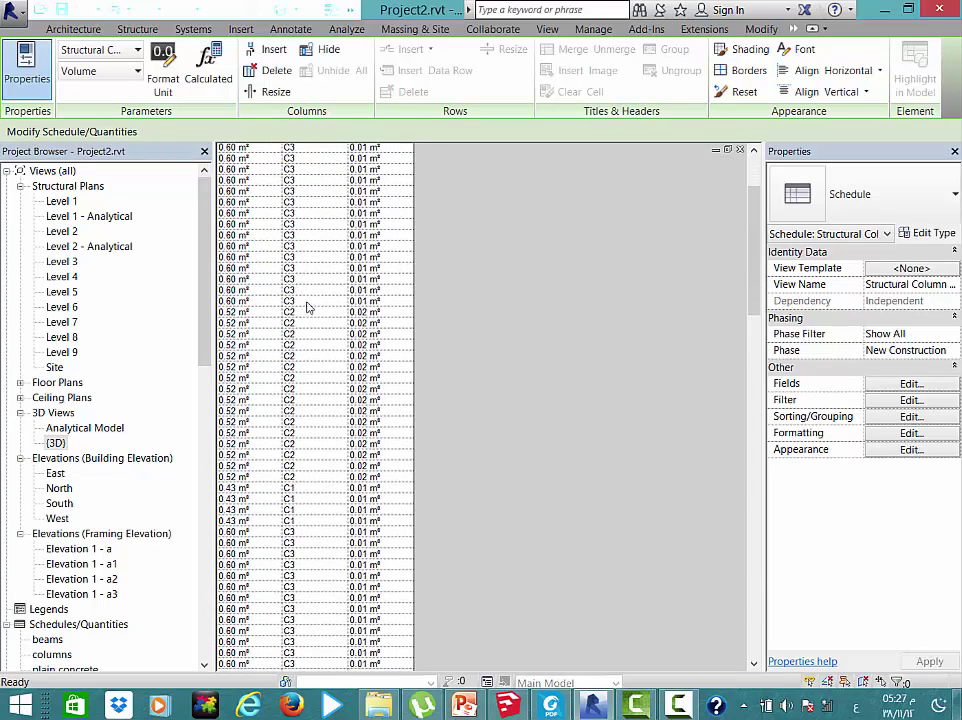
scroll(307, 290, down, 2)
scroll(307, 295, down, 2)
scroll(309, 299, down, 2)
scroll(325, 295, down, 2)
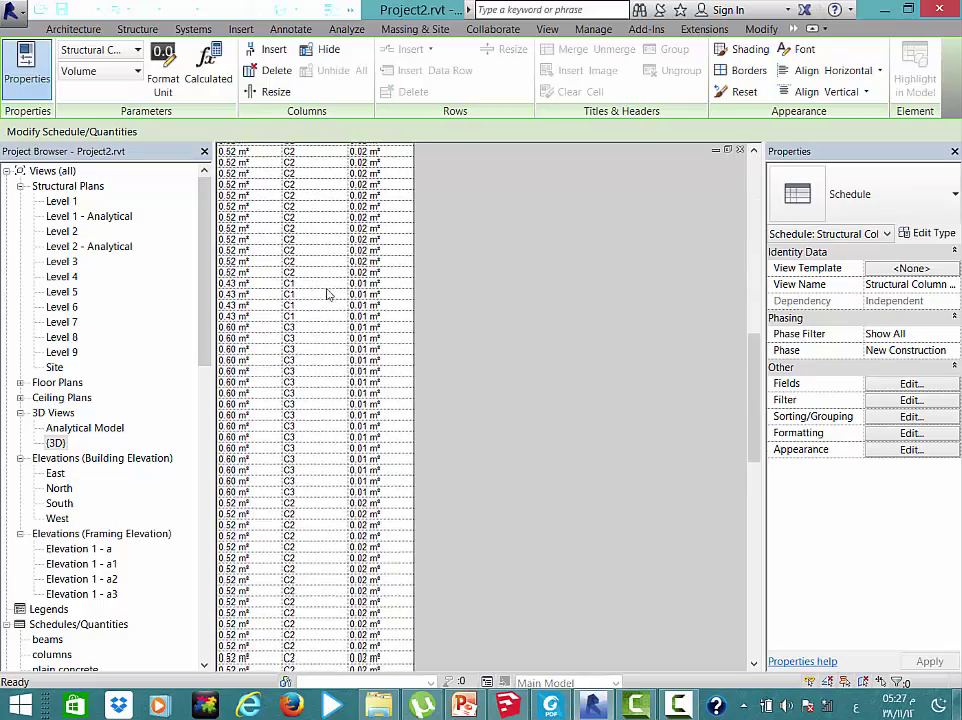
scroll(345, 291, down, 2)
scroll(370, 288, down, 2)
scroll(372, 287, up, 2)
scroll(372, 287, up, 2)
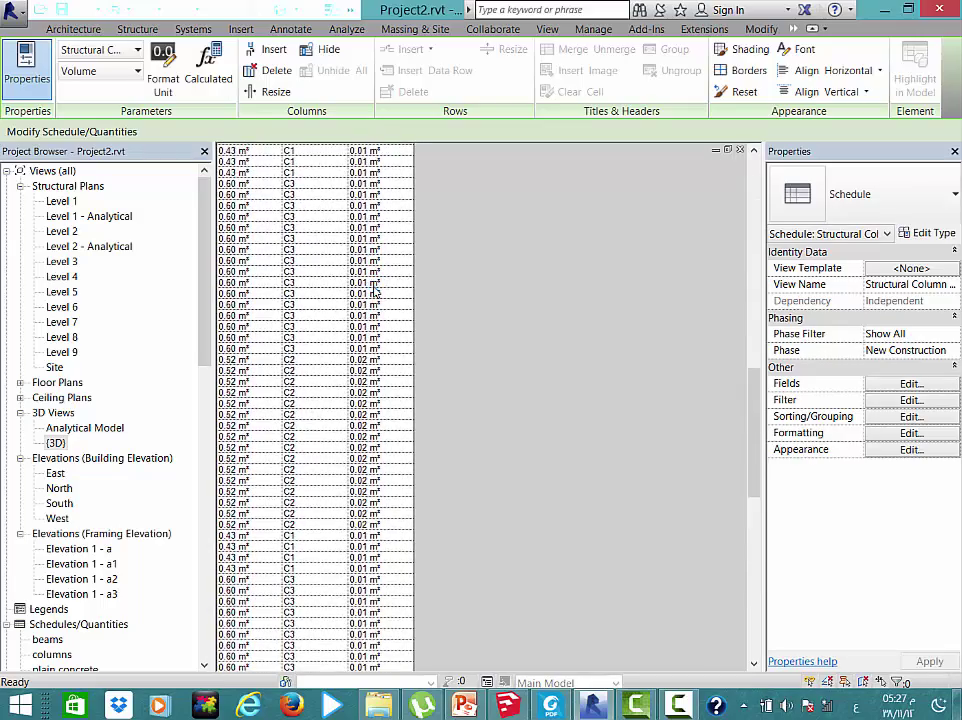
scroll(372, 286, up, 2)
scroll(373, 285, up, 2)
scroll(374, 283, up, 3)
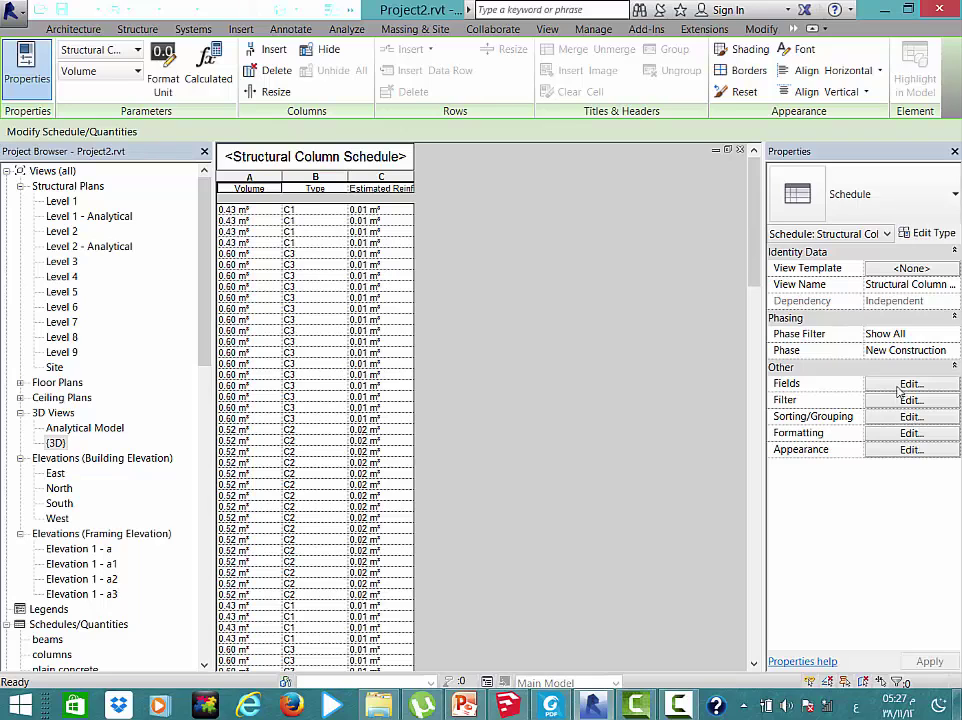
Sort the column schedule by Type with grand totals, collapsing it to C1, C2, C3 rows
click(929, 384)
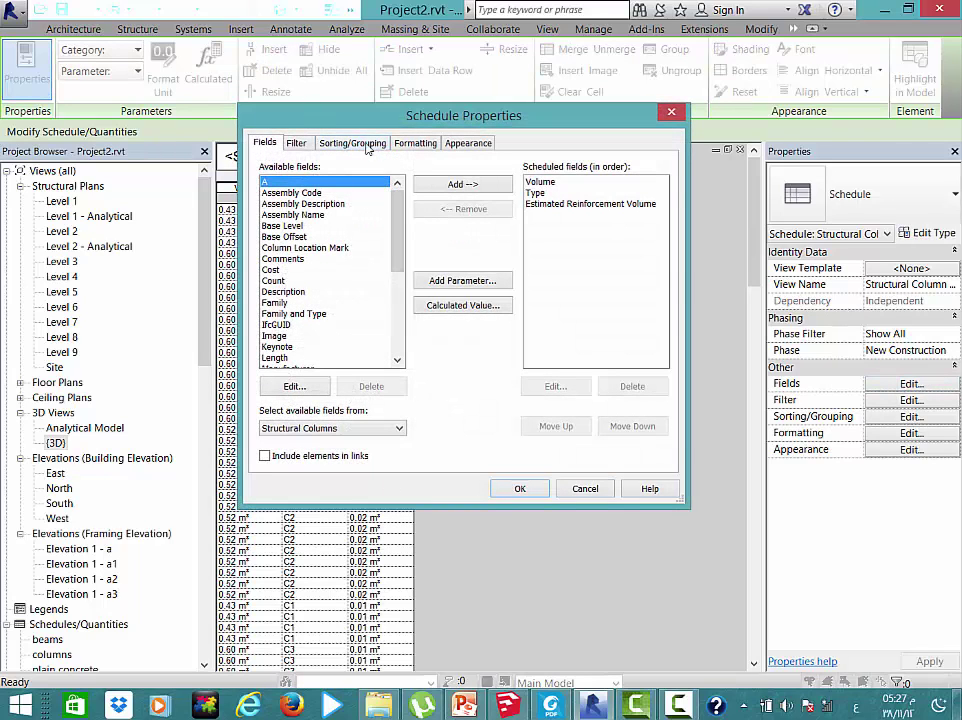
mouse_move(380, 127)
mouse_down()
mouse_move(481, 145)
mouse_move(528, 105)
mouse_up()
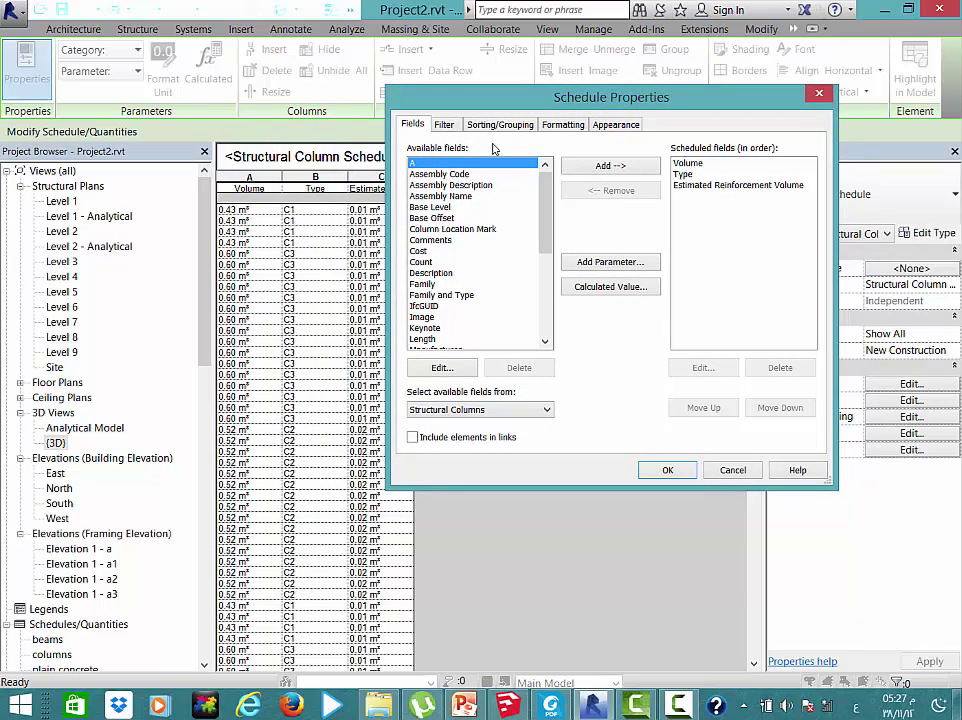
click(487, 164)
click(477, 127)
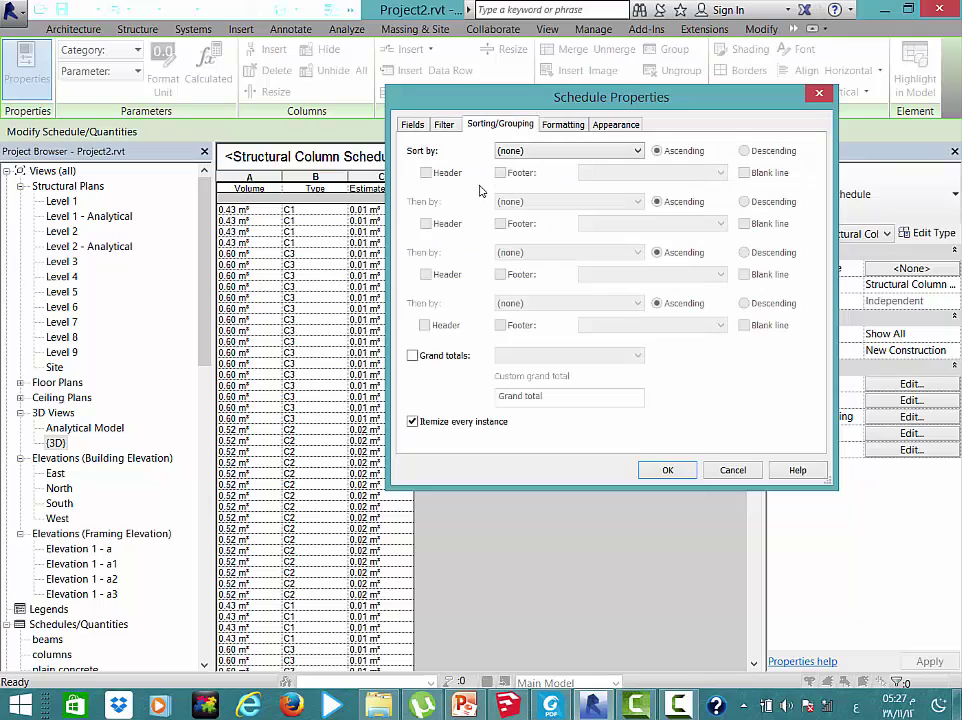
click(568, 158)
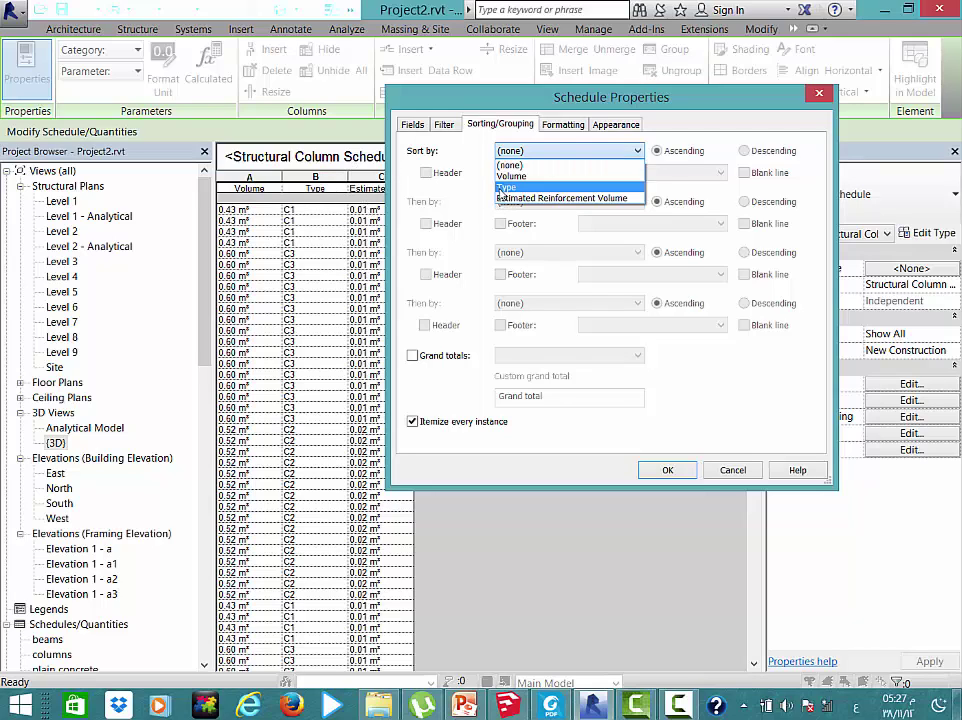
click(503, 188)
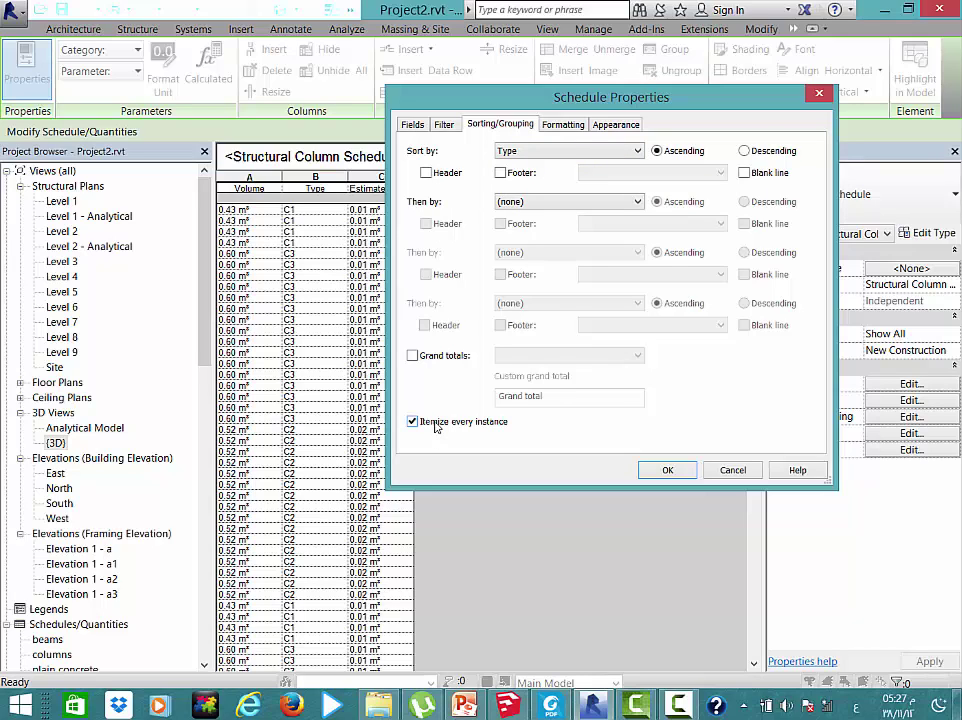
click(432, 358)
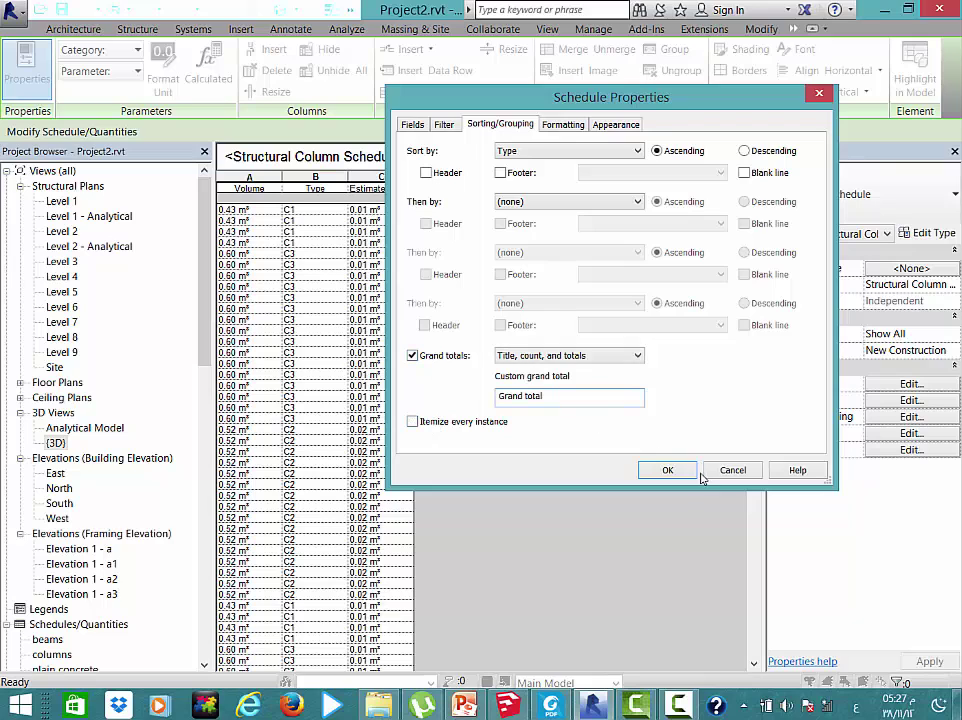
click(668, 471)
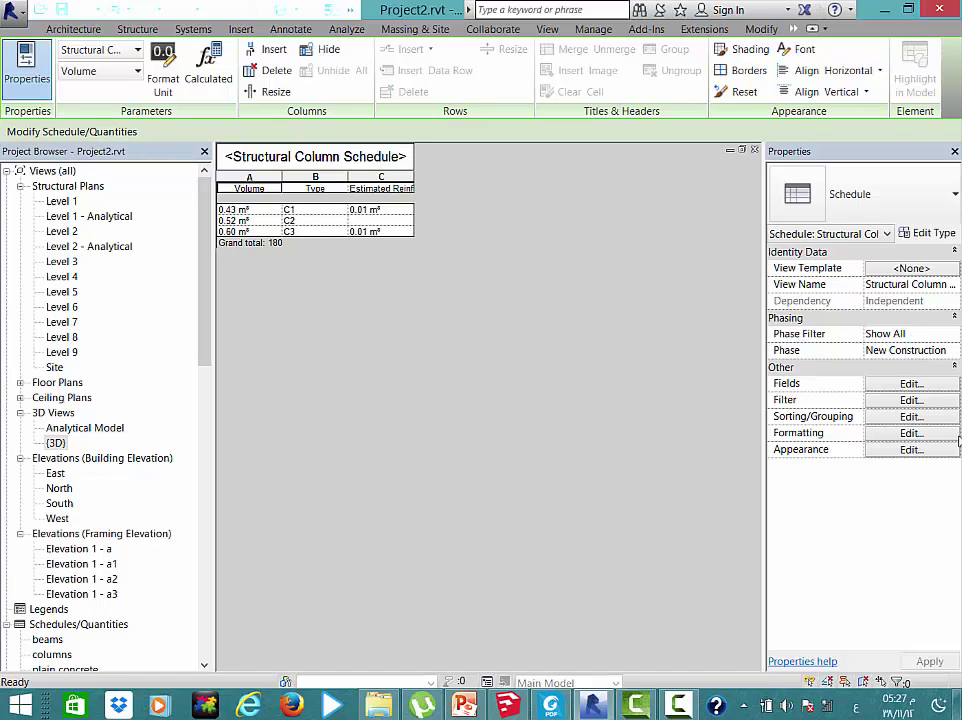
Add the Top Level field to the Structural Column Schedule
click(910, 384)
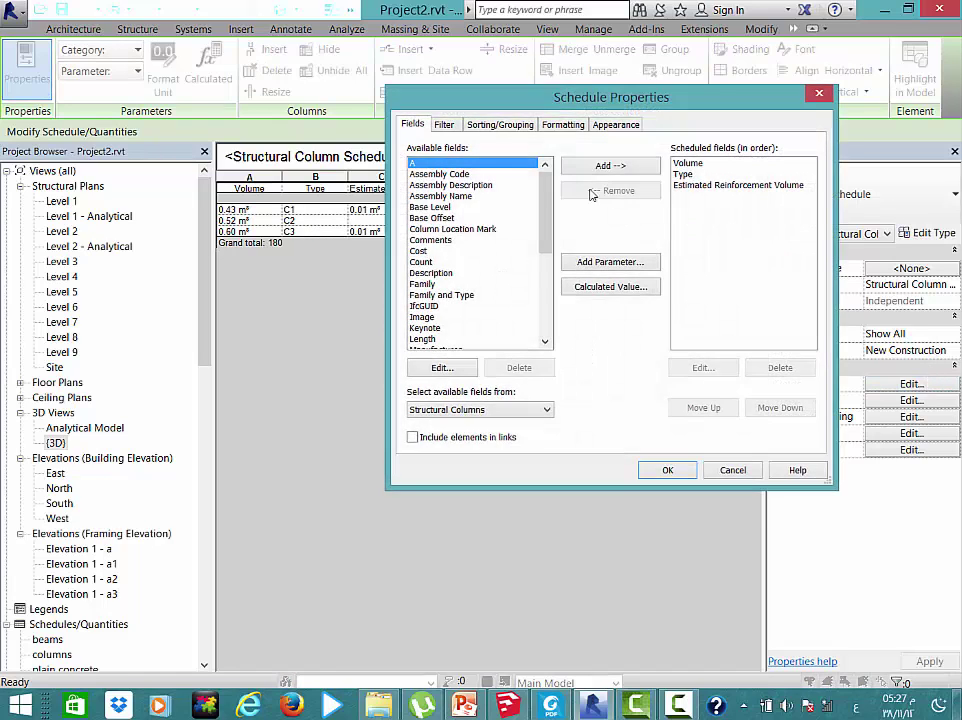
drag(408, 88, 229, 84)
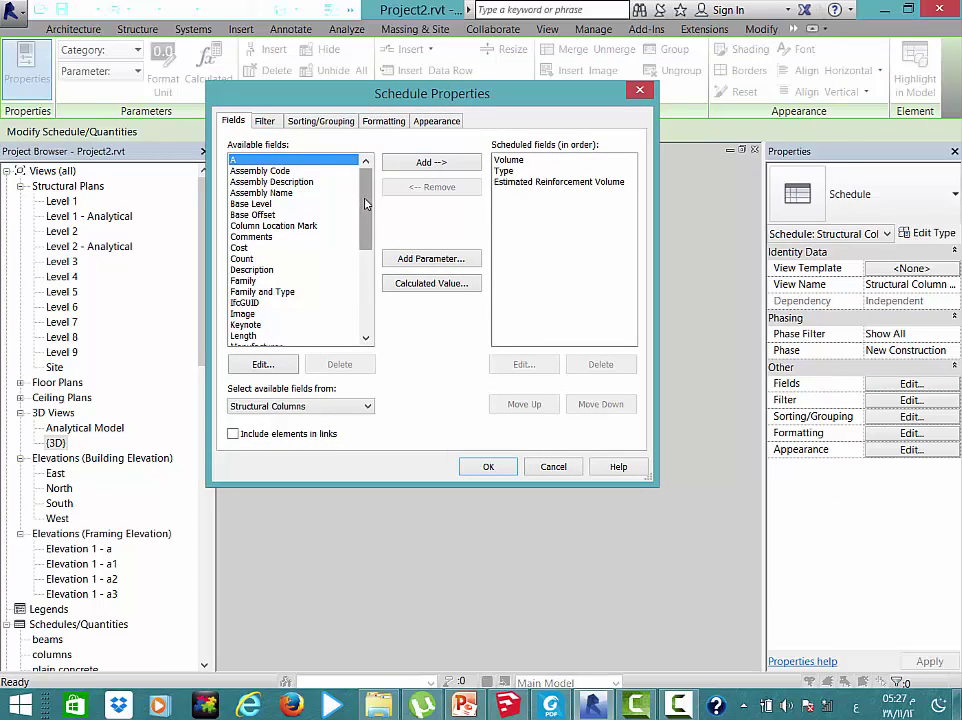
drag(365, 203, 378, 283)
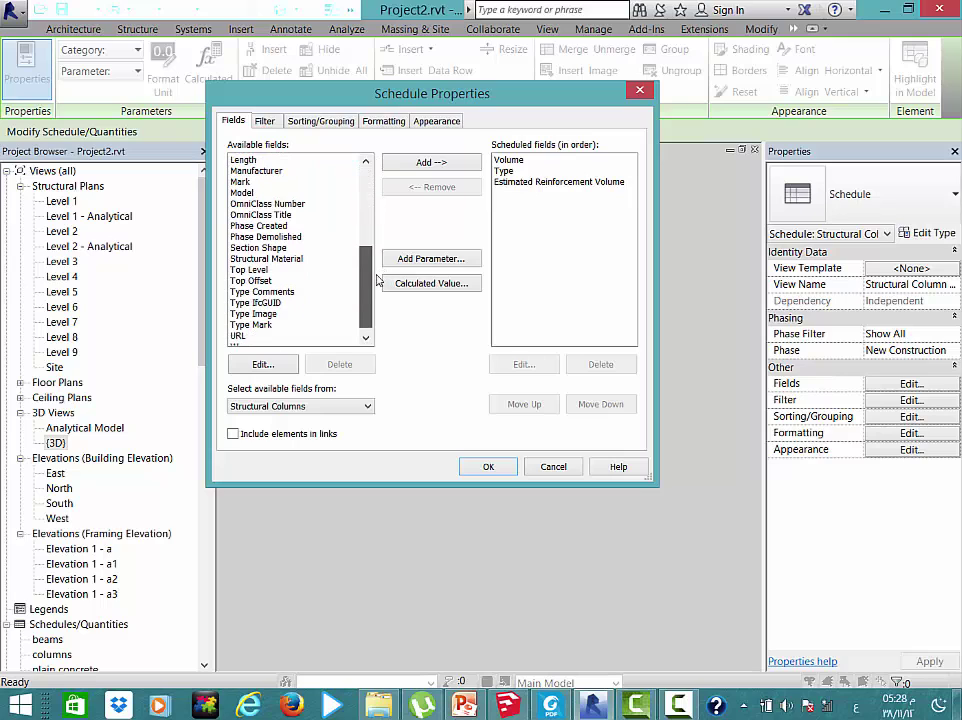
double_click(313, 271)
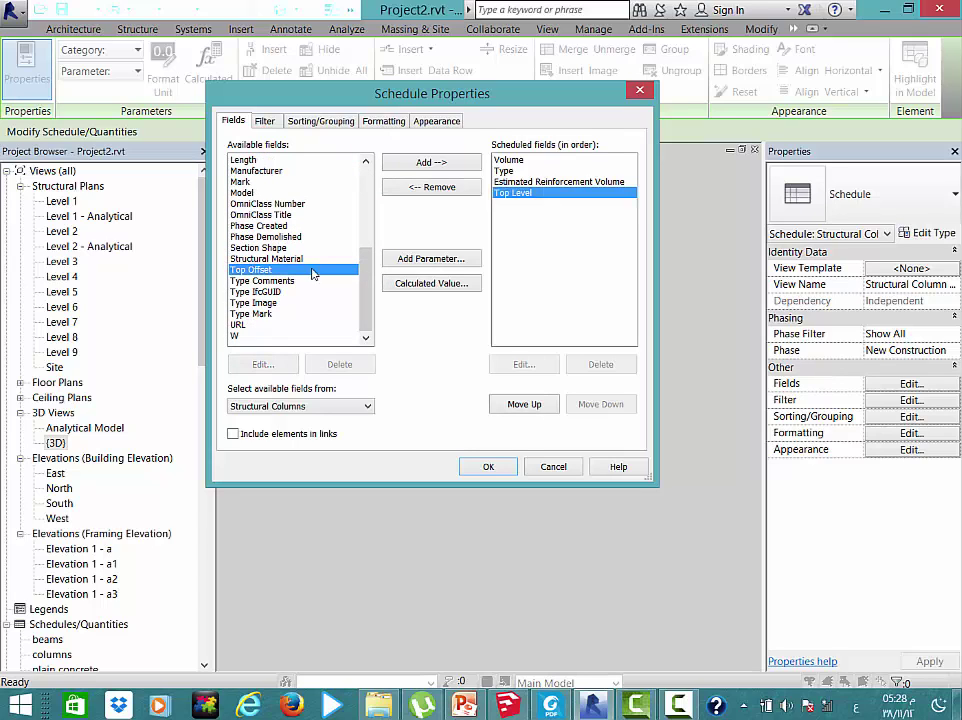
Sort the column schedule by Top Level first, then by Type
click(321, 121)
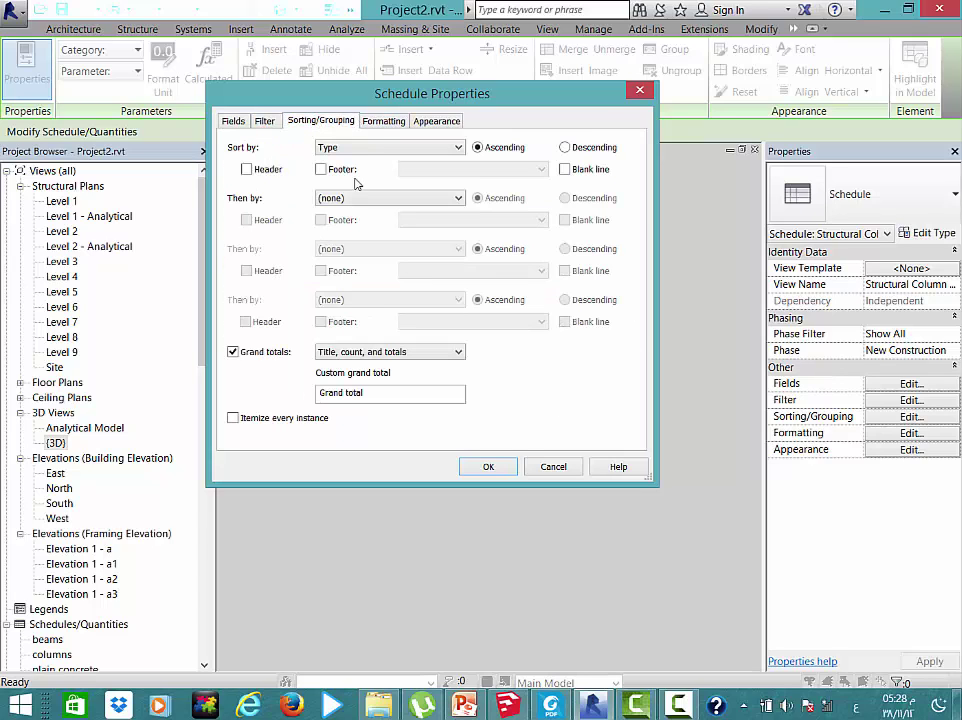
click(375, 147)
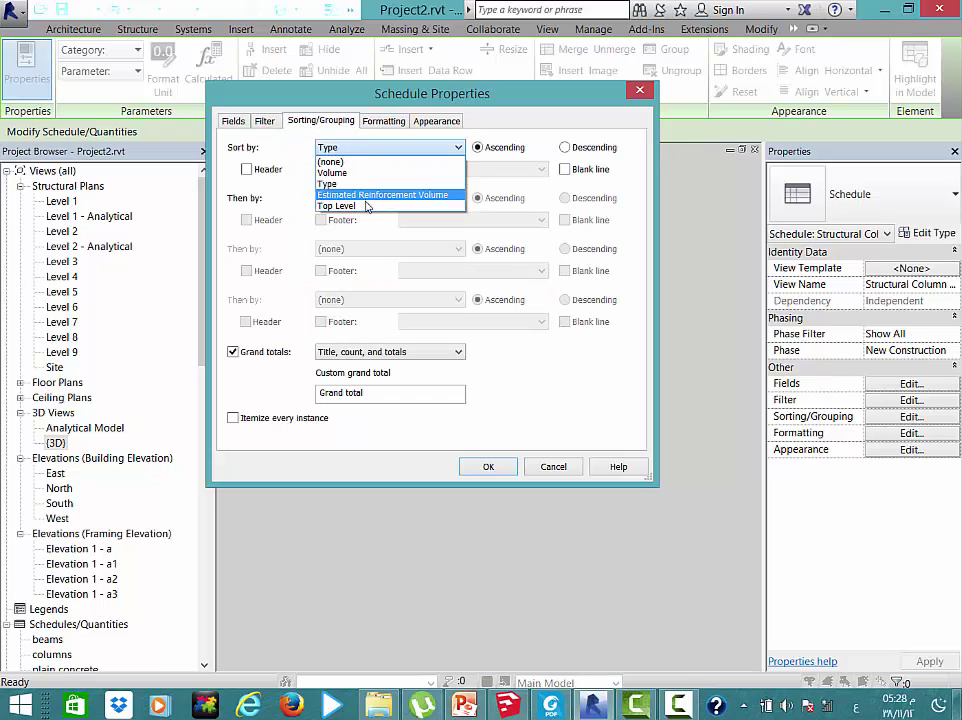
click(367, 206)
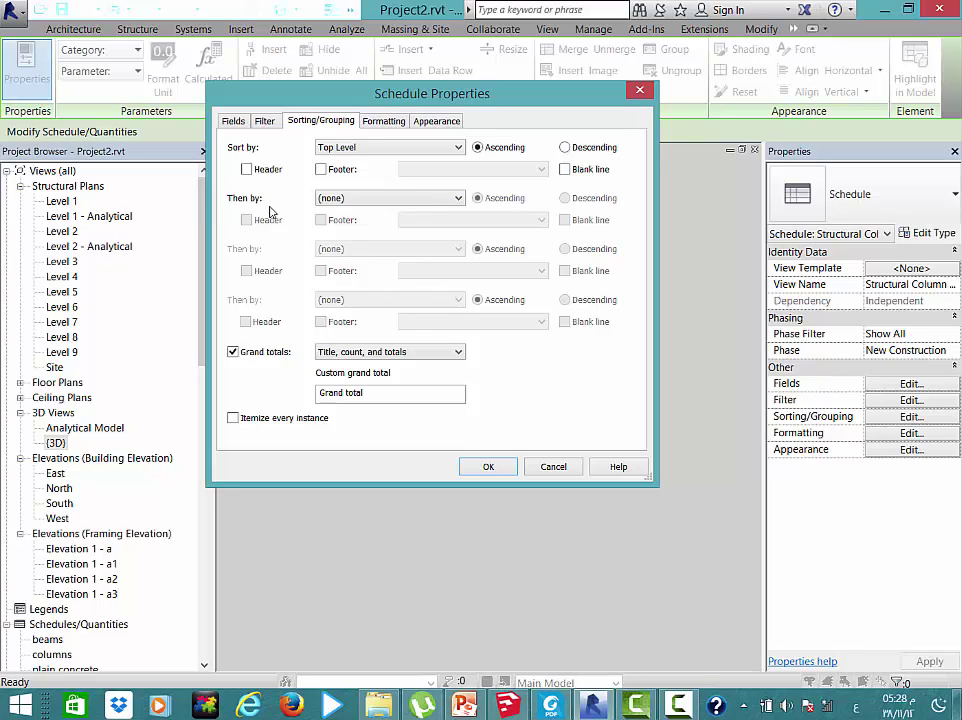
click(333, 199)
click(341, 199)
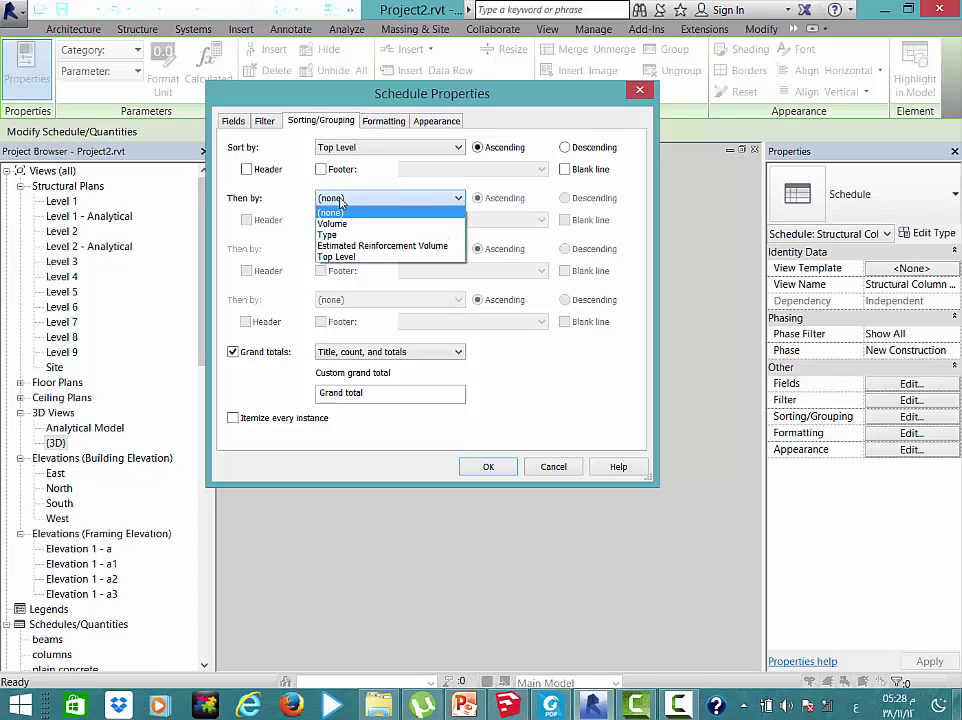
click(367, 235)
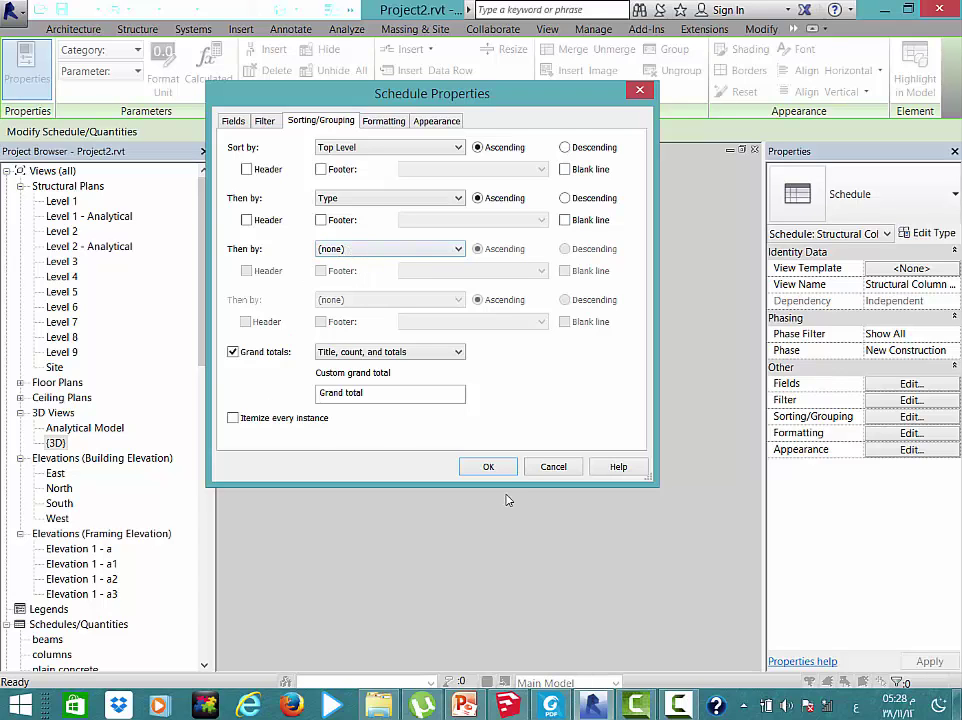
click(492, 466)
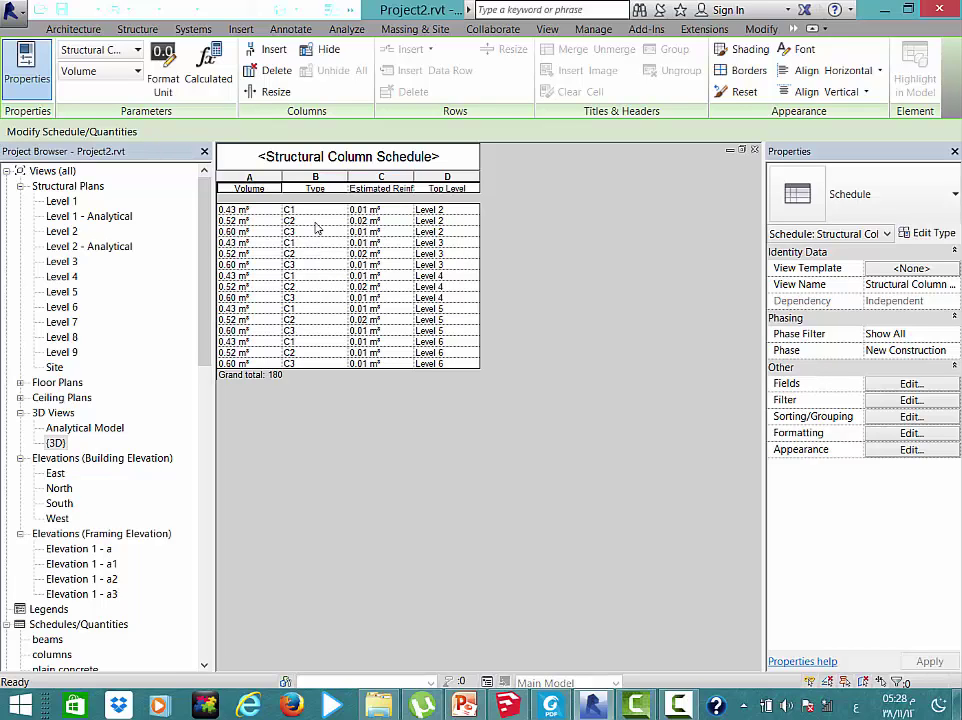
click(910, 386)
Give each Top Level group a count footer and a blank line after it
click(320, 120)
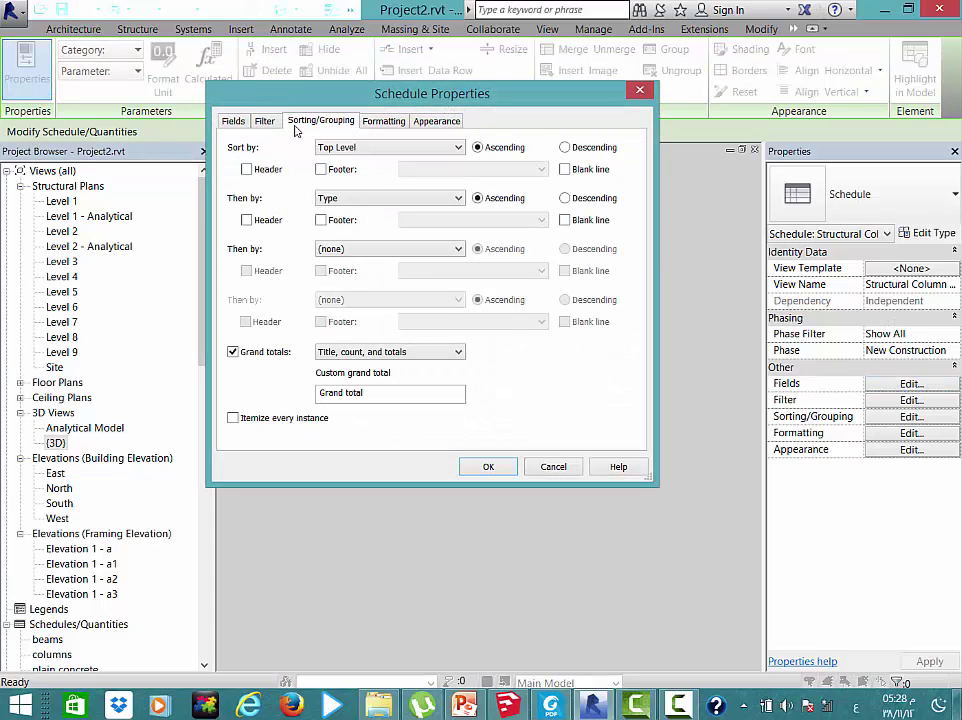
click(321, 170)
click(564, 170)
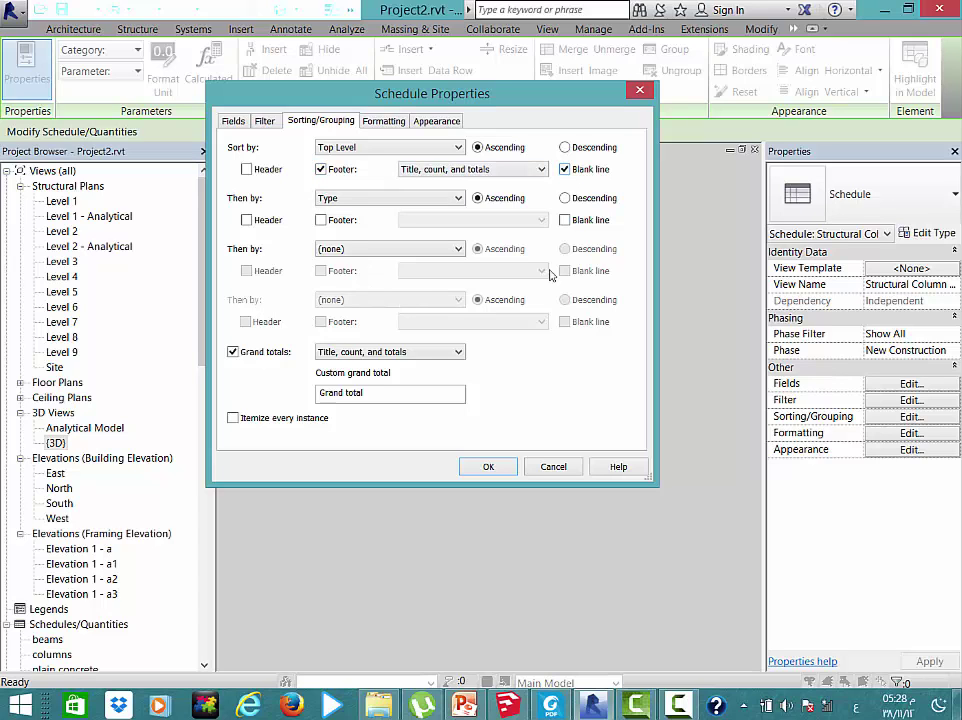
click(488, 466)
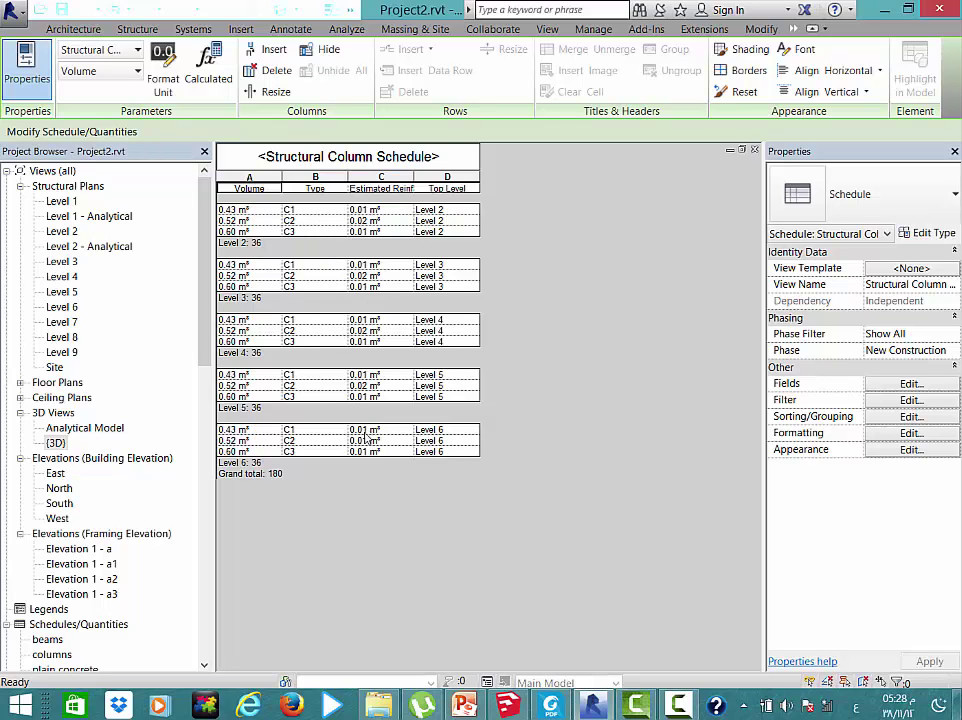
Scroll through the exported schedules PDF in Foxit PhantomPDF to the beams table
click(546, 708)
scroll(483, 268, down, 3)
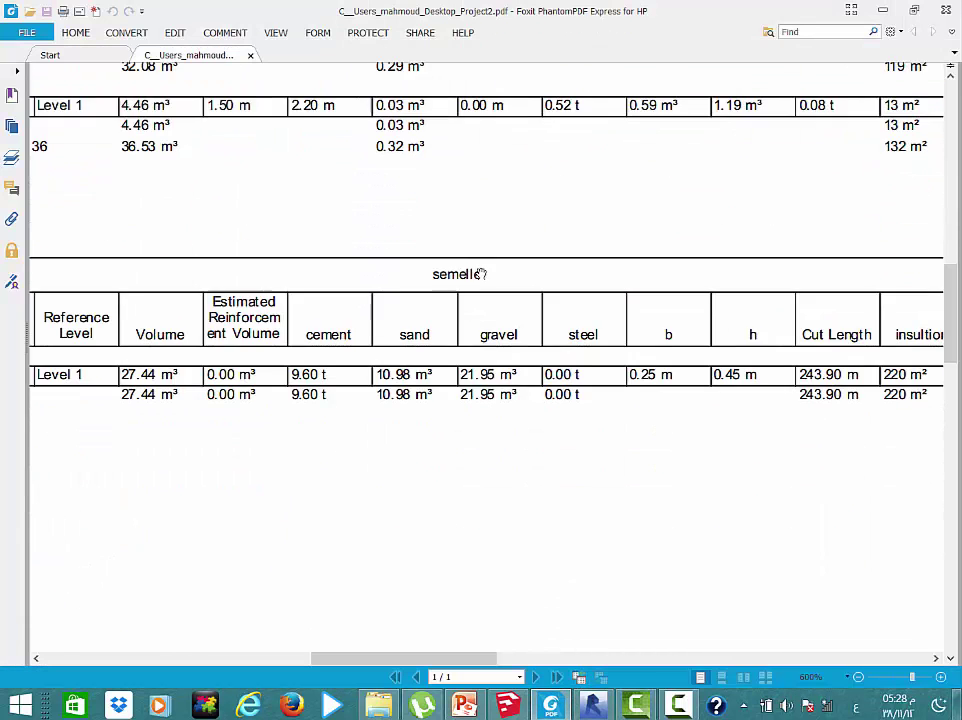
scroll(487, 270, up, 3)
scroll(487, 270, up, 3)
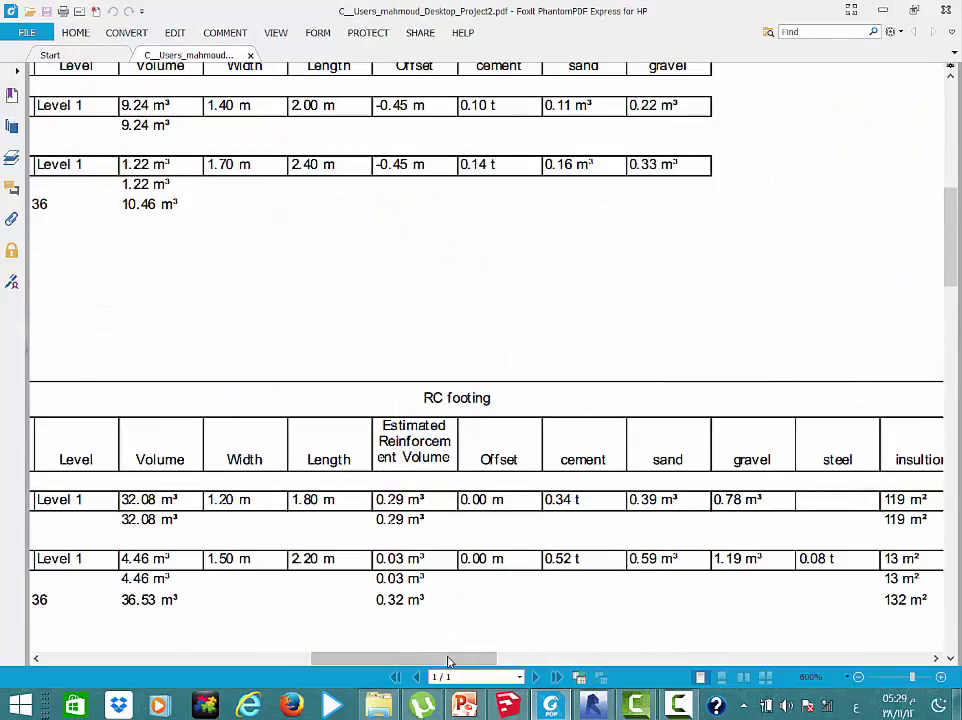
drag(447, 659, 185, 663)
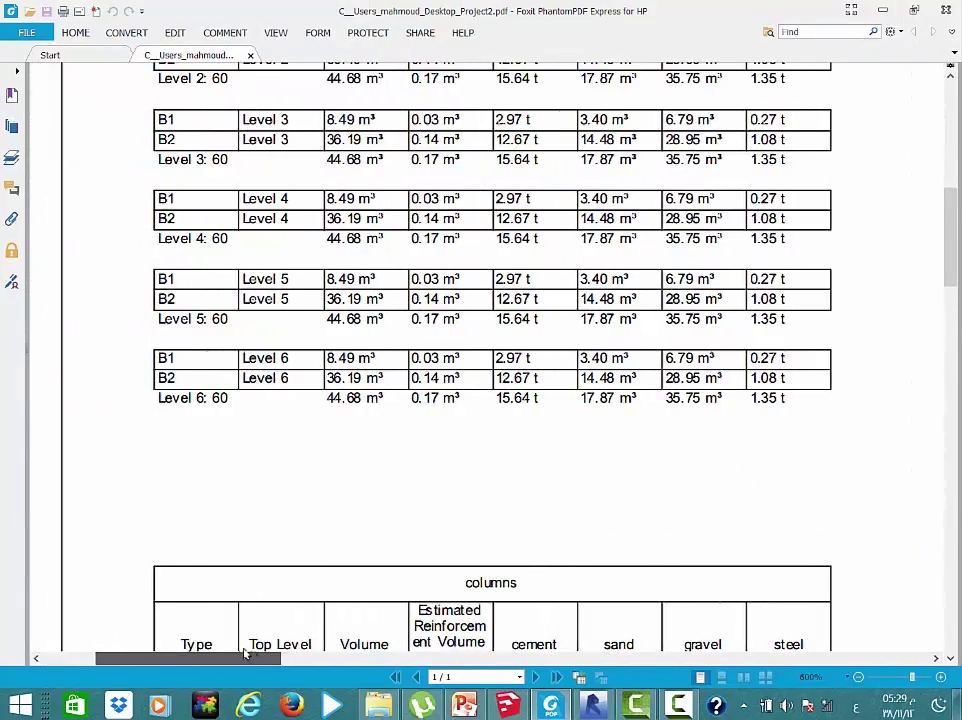
scroll(587, 455, up, 3)
scroll(587, 455, up, 3)
scroll(580, 455, down, 3)
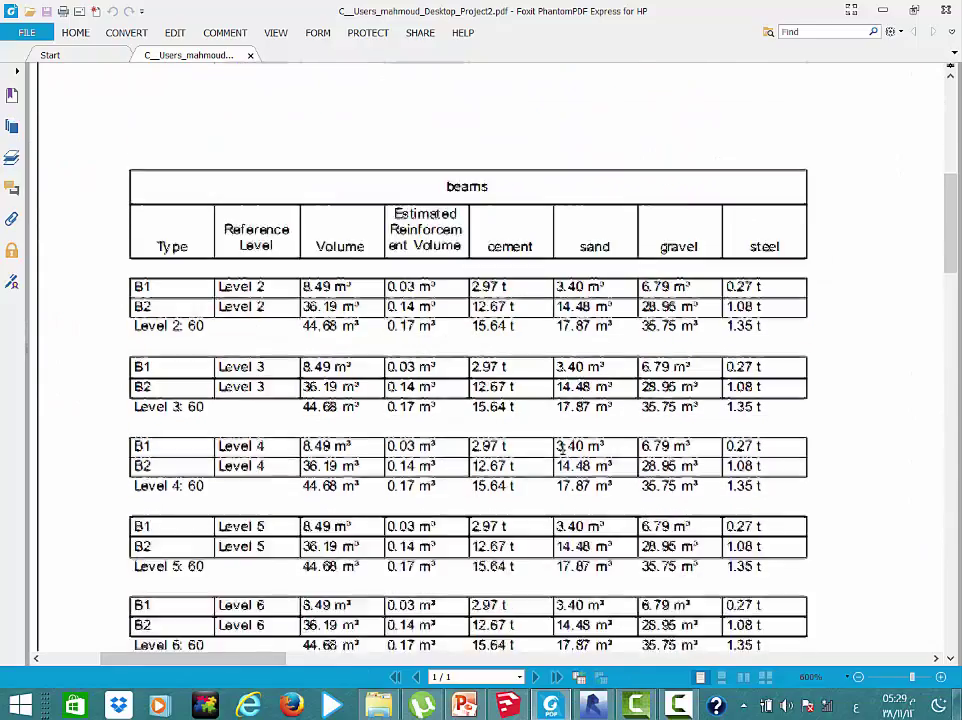
scroll(585, 450, down, 2)
scroll(588, 449, up, 3)
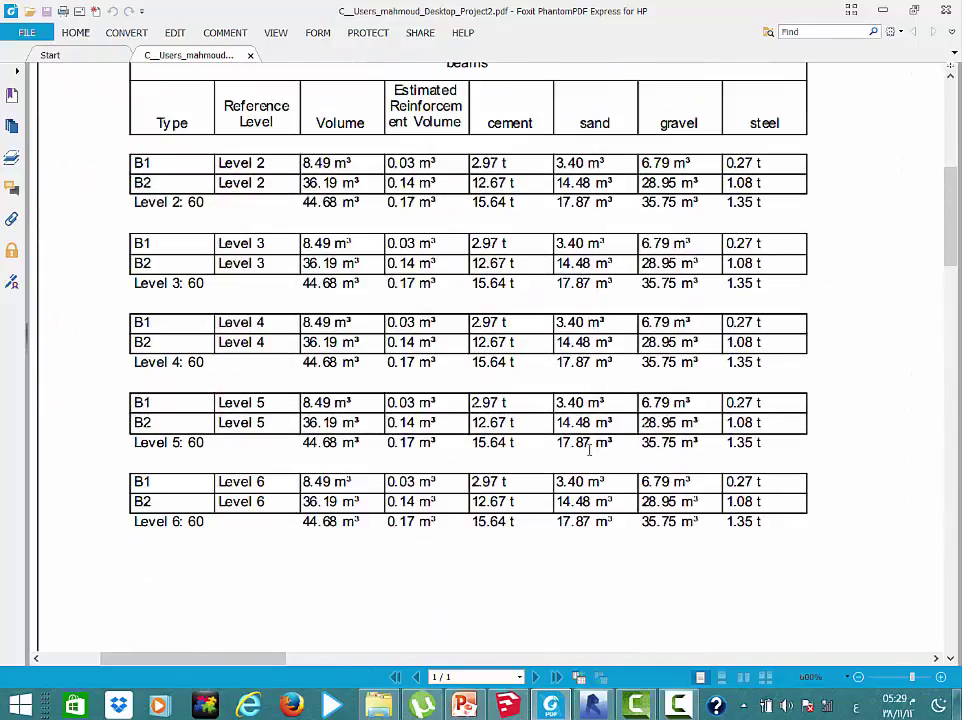
scroll(590, 444, up, 1)
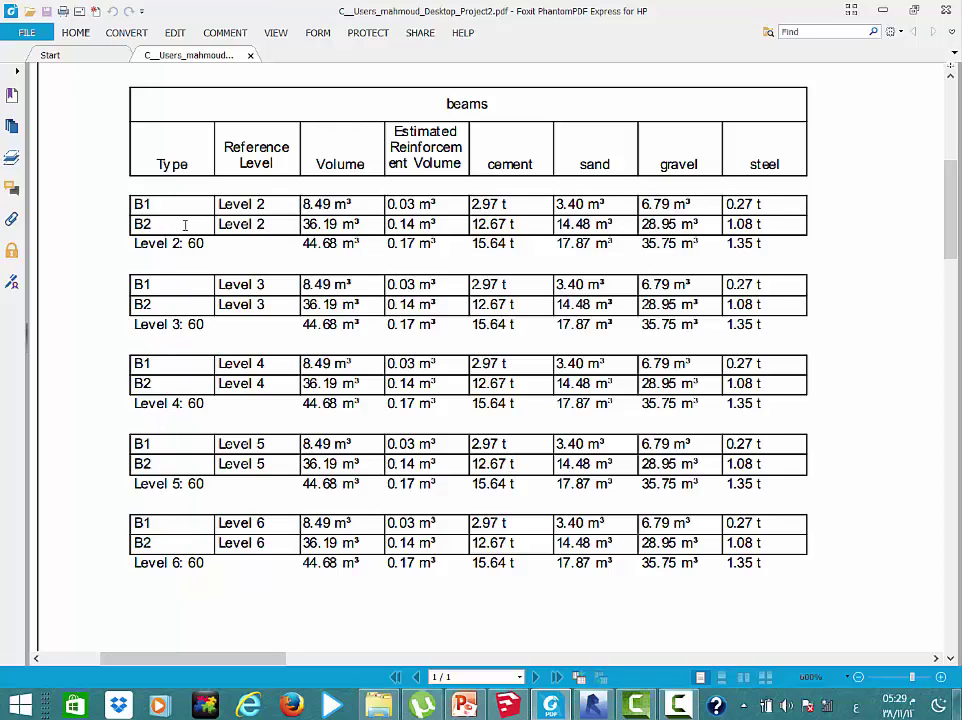
Create a new Structural Framing schedule from Schedule/Quantities
click(585, 706)
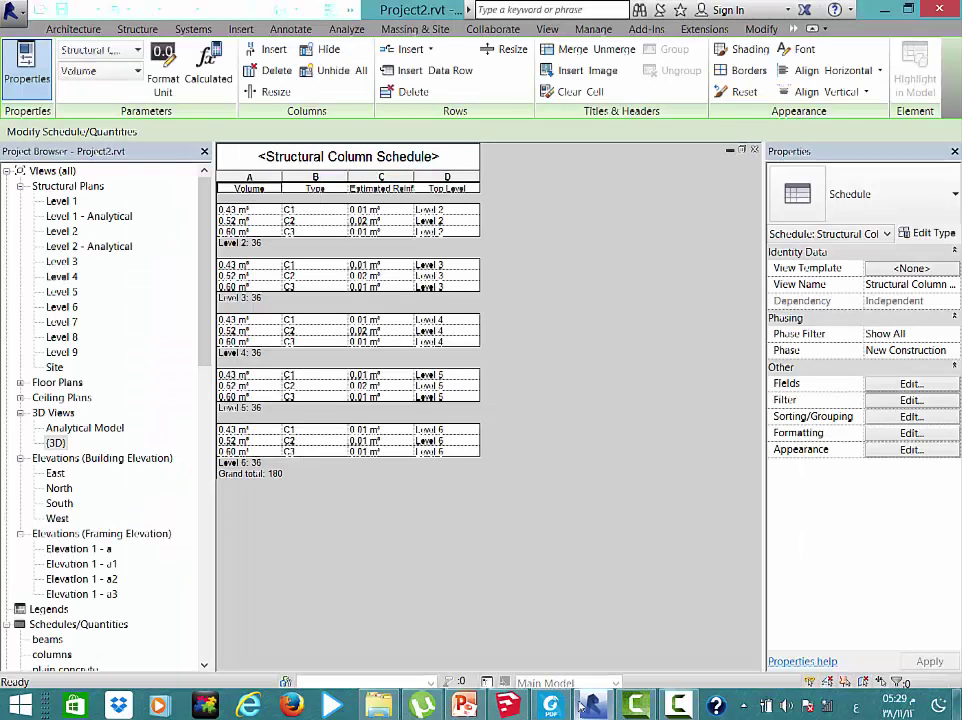
click(547, 29)
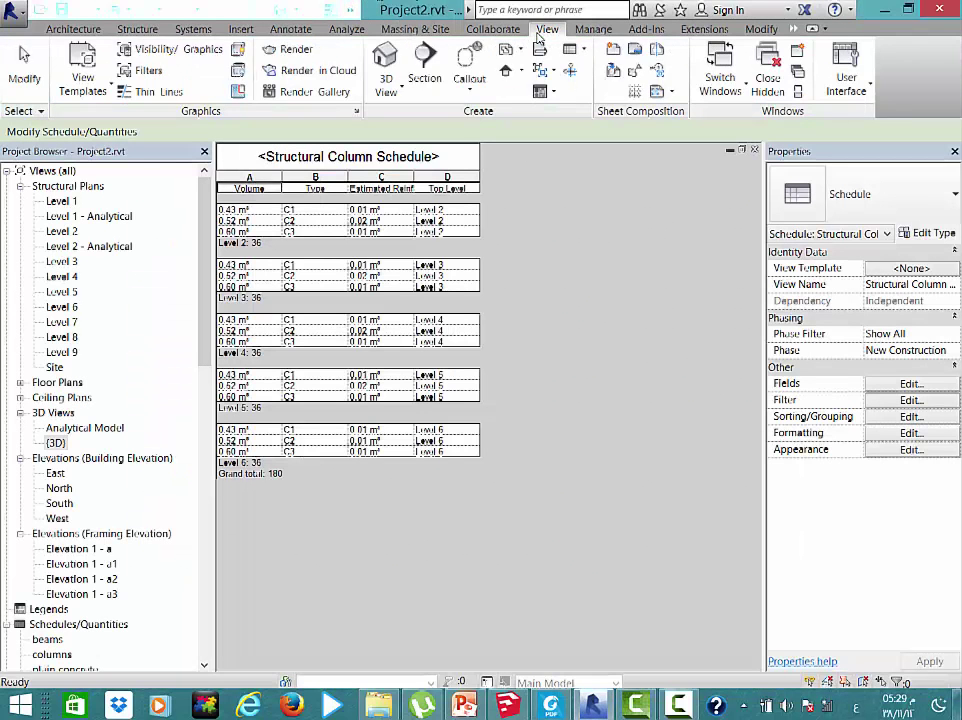
click(580, 60)
click(600, 75)
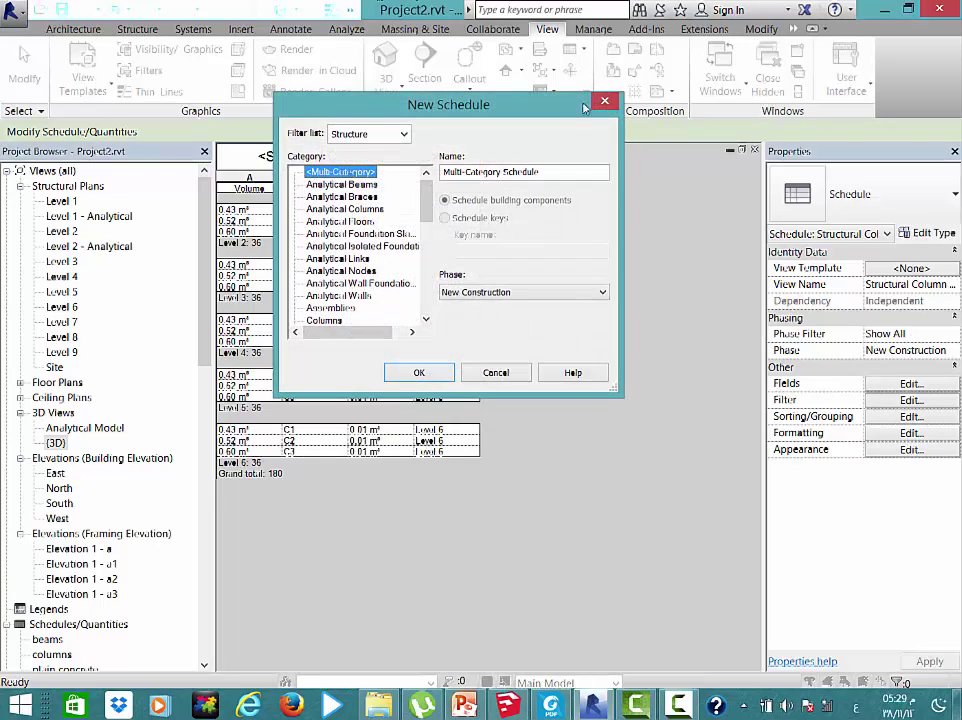
scroll(366, 300, down, 10)
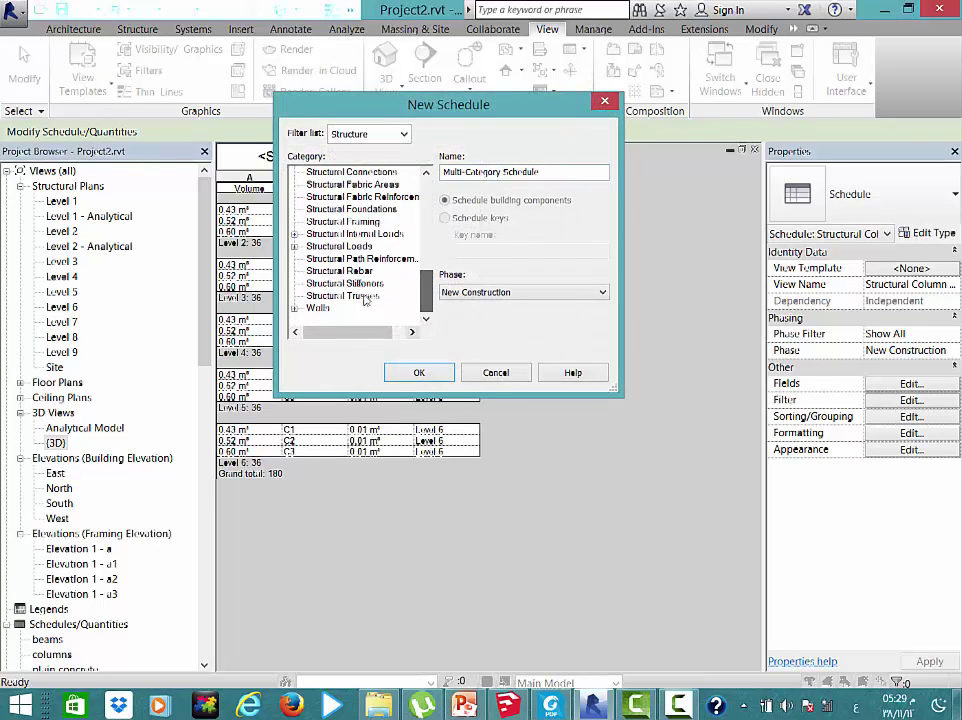
click(342, 221)
click(425, 372)
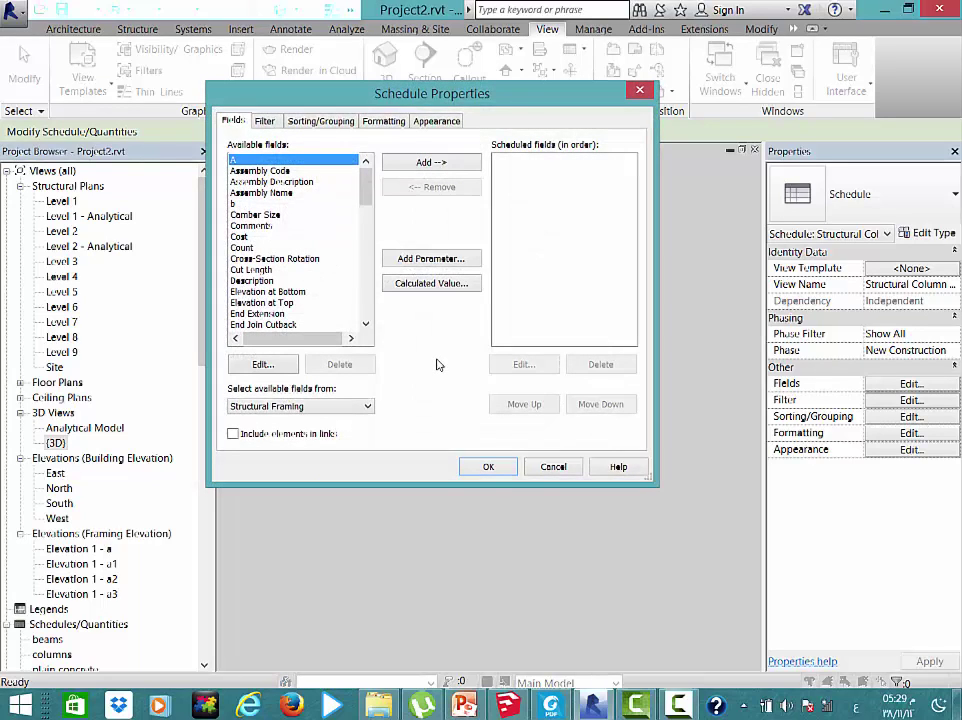
Add Volume, Type, Estimated Reinforcement Volume and Reference Level as schedule fields
drag(364, 189, 364, 301)
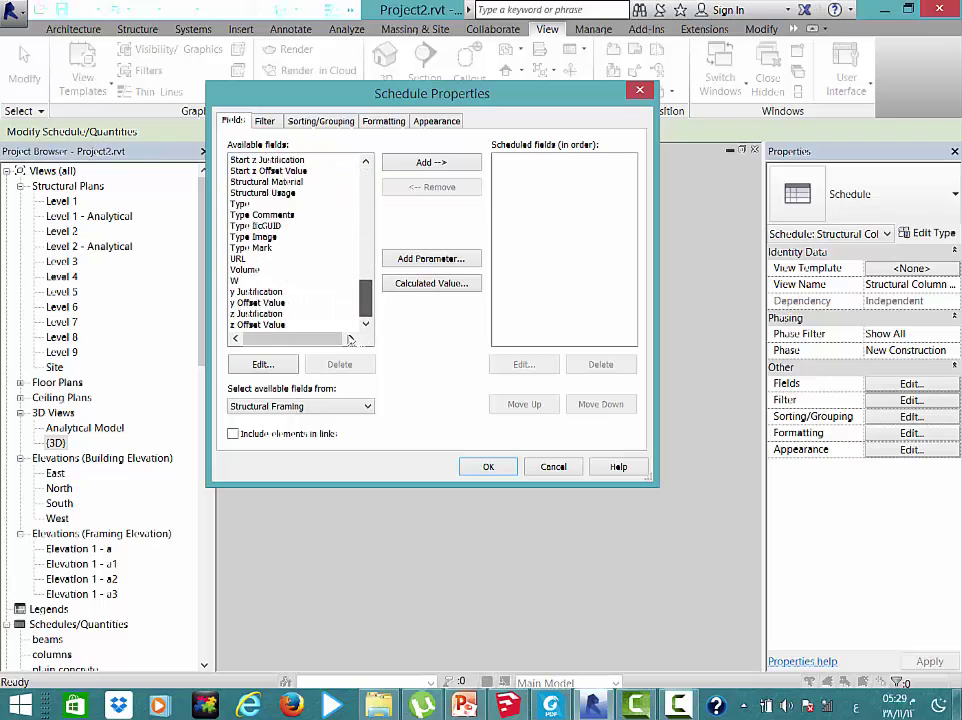
double_click(244, 269)
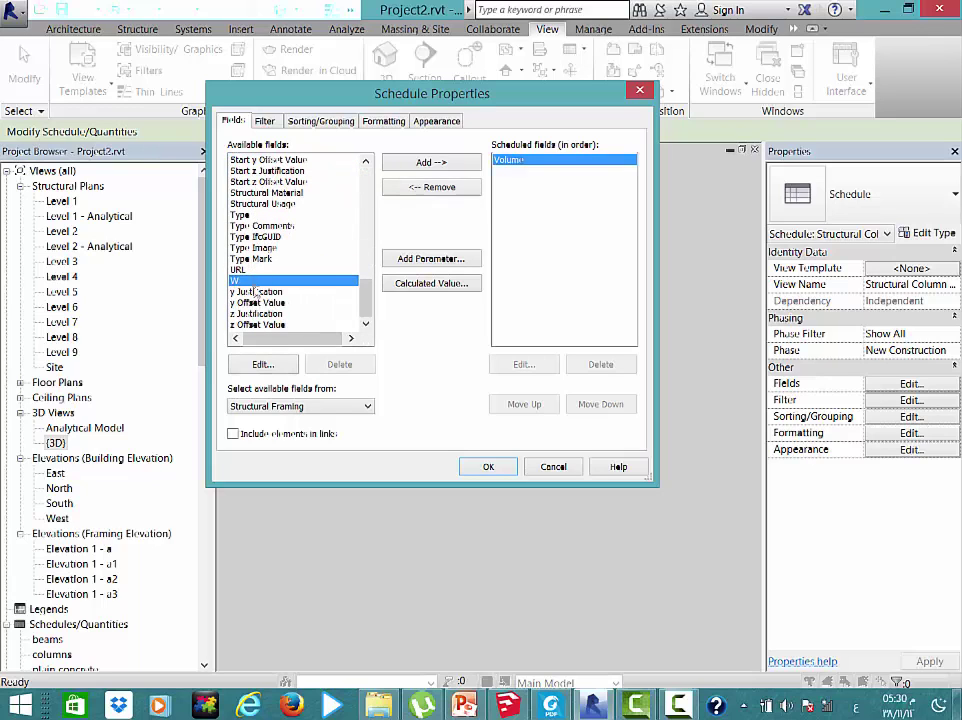
double_click(250, 216)
drag(365, 300, 366, 197)
double_click(333, 302)
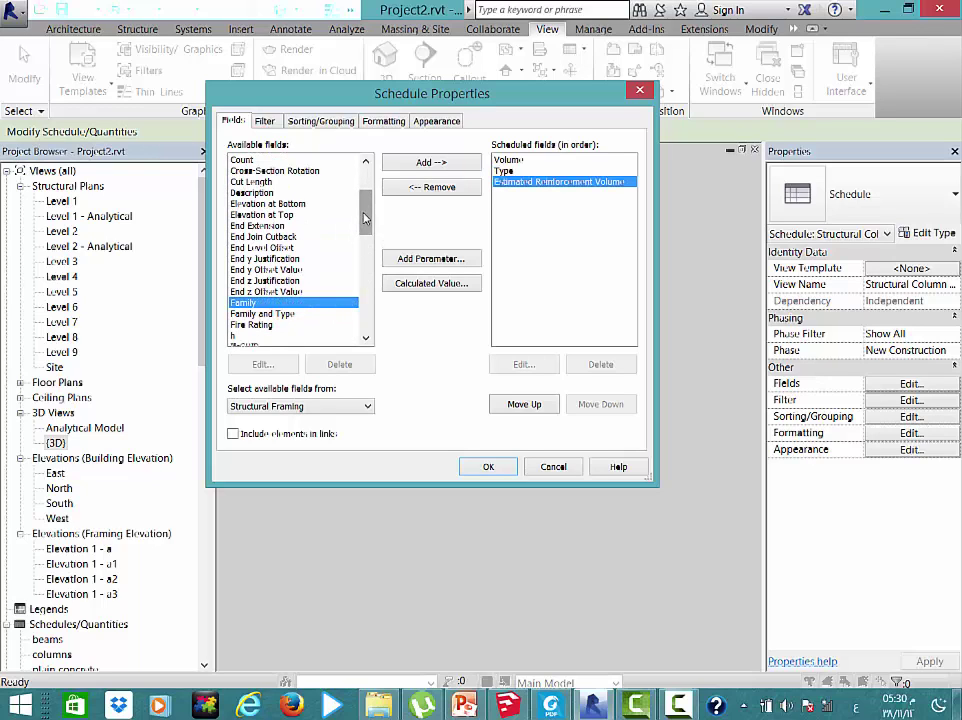
drag(365, 218, 365, 186)
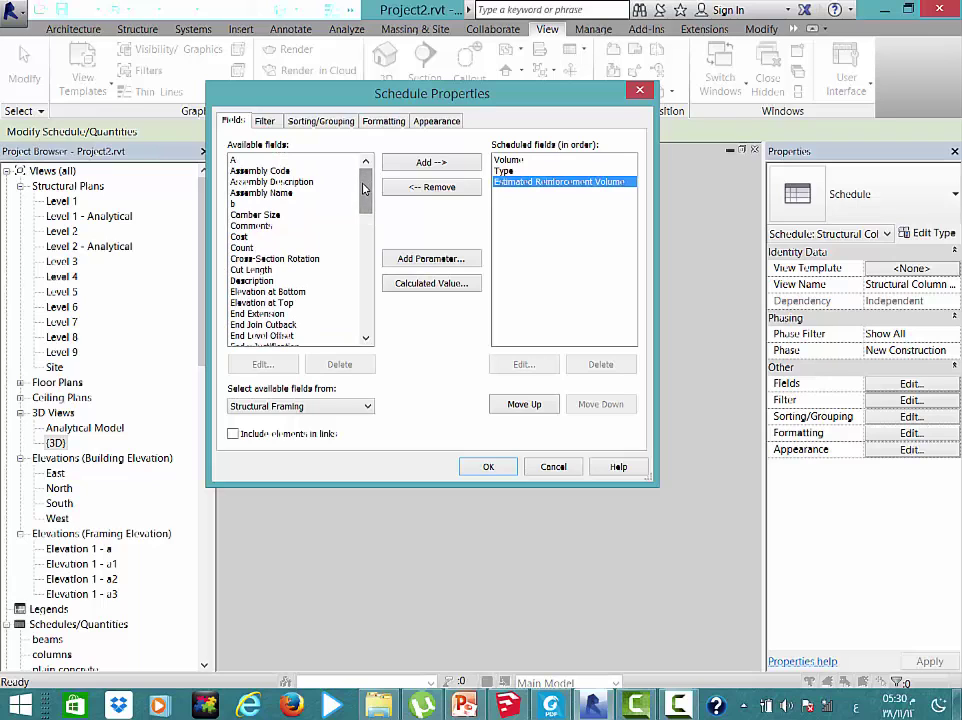
click(265, 270)
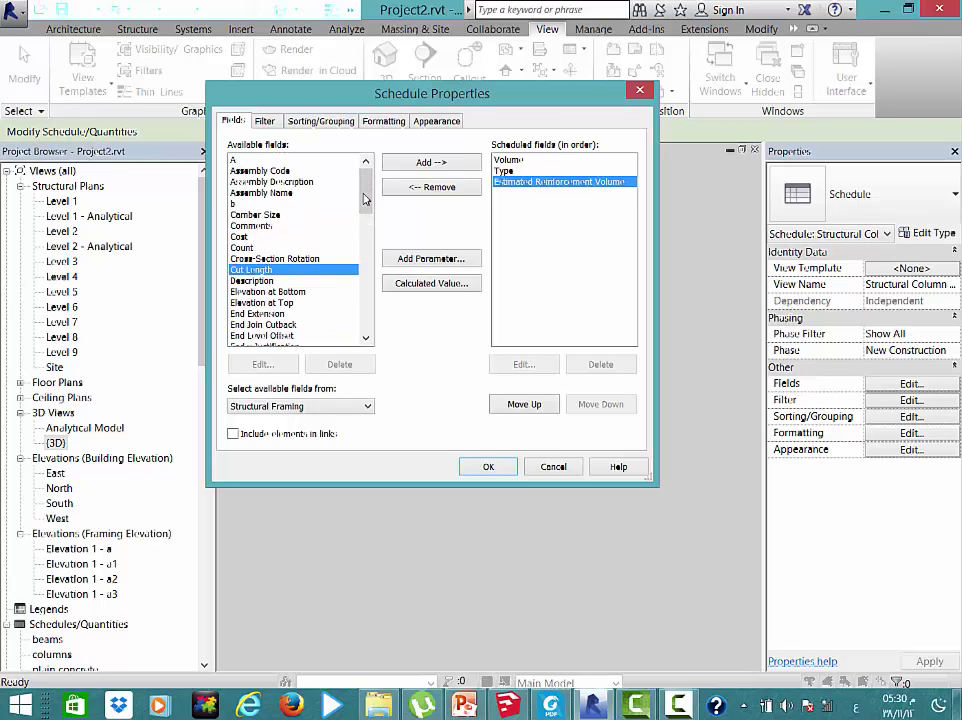
drag(365, 198, 343, 286)
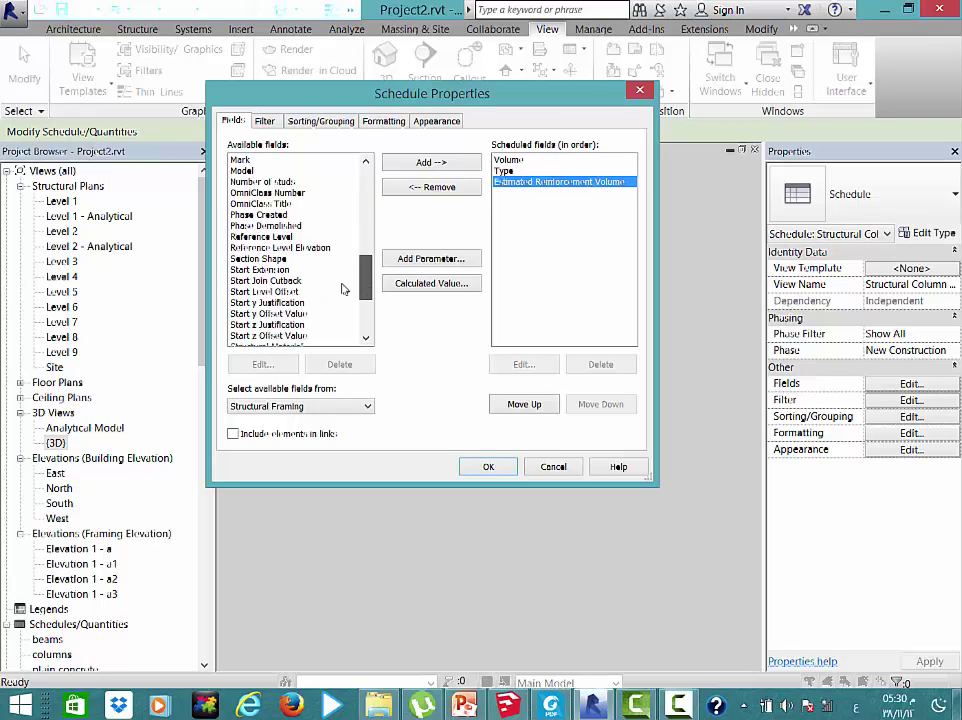
double_click(278, 215)
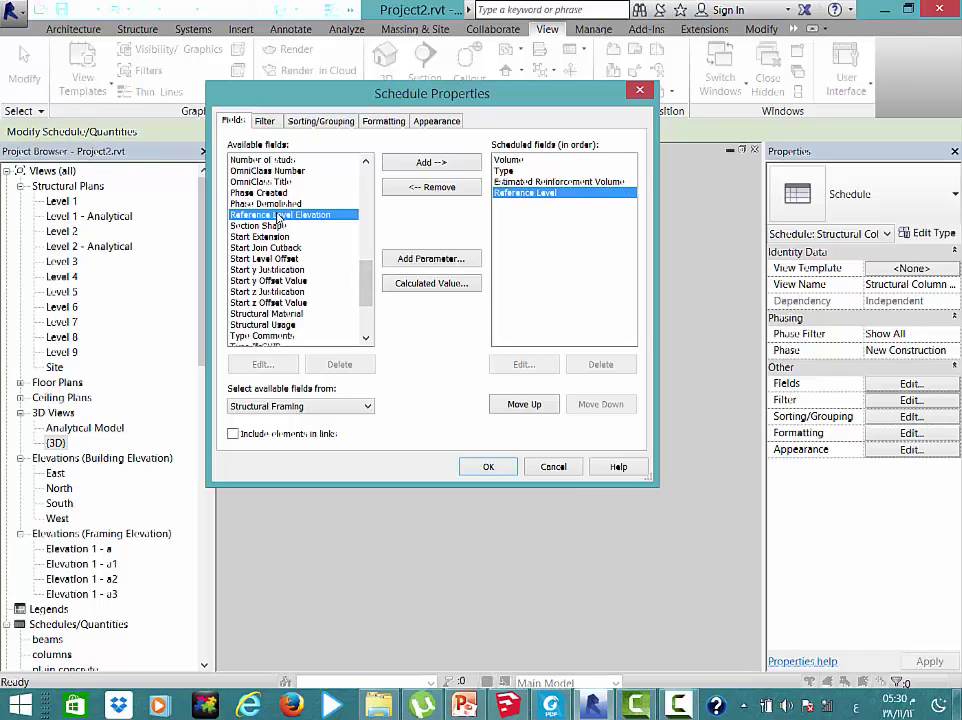
Reorder the fields so Type comes first, followed by Reference Level
click(502, 171)
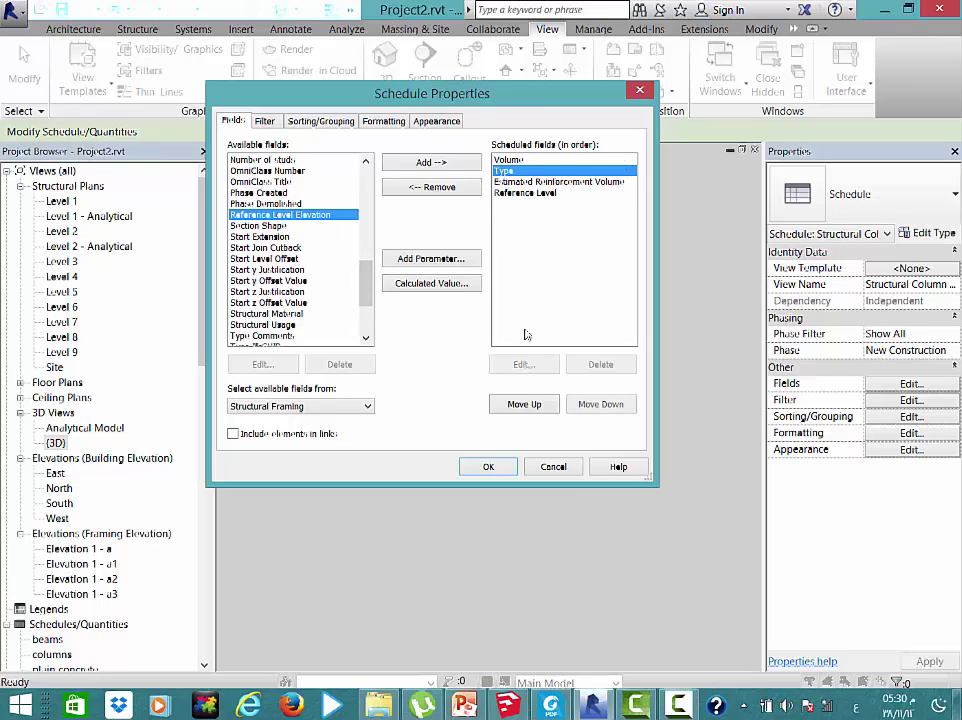
click(526, 402)
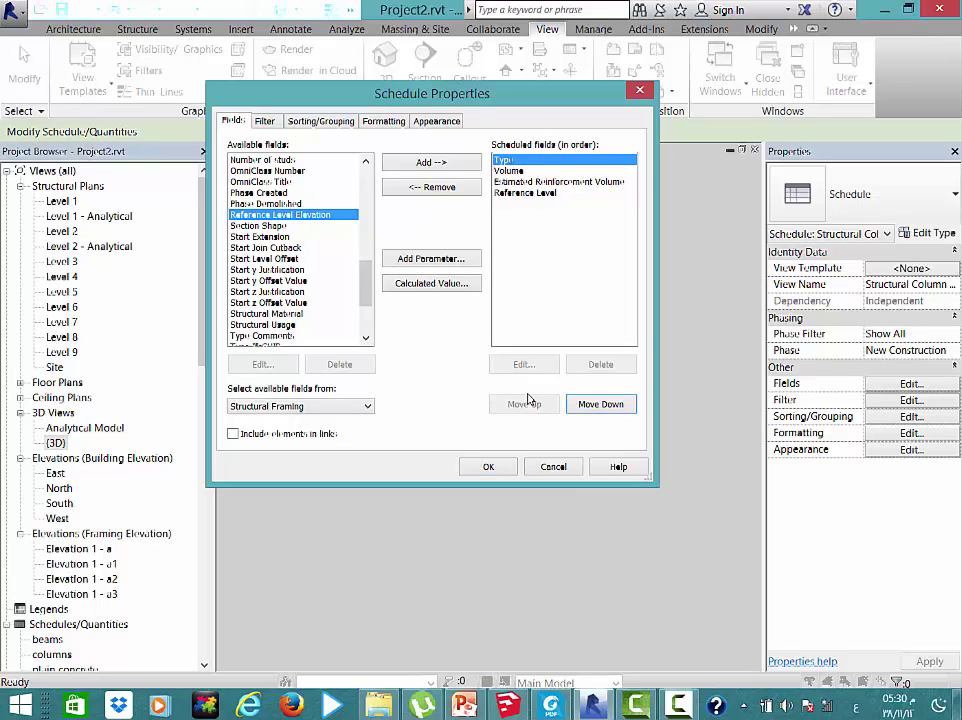
click(515, 193)
click(510, 406)
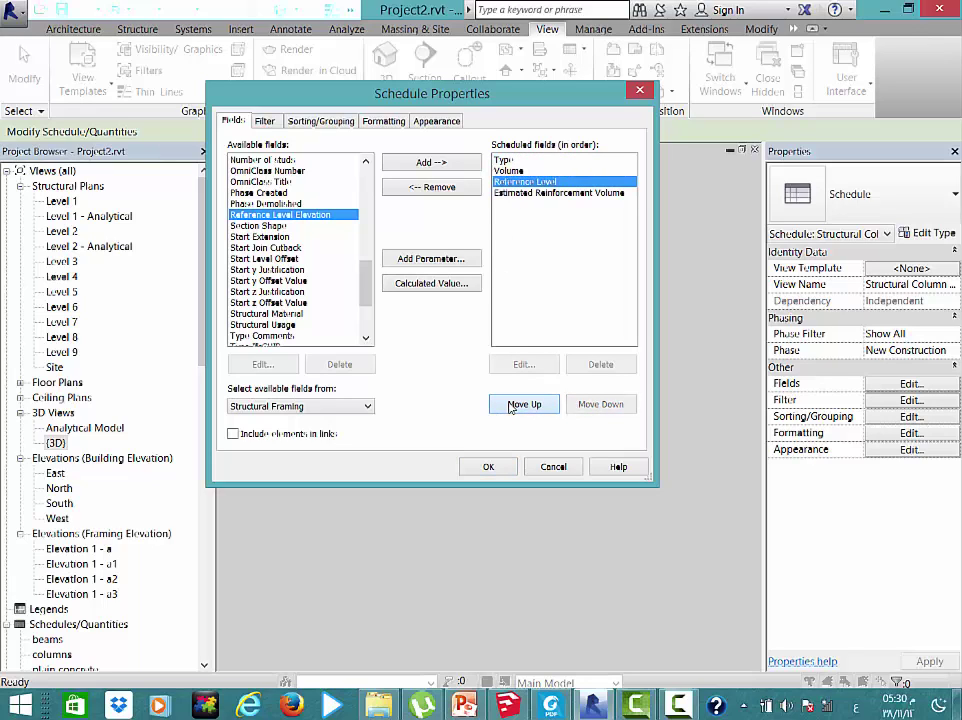
click(506, 408)
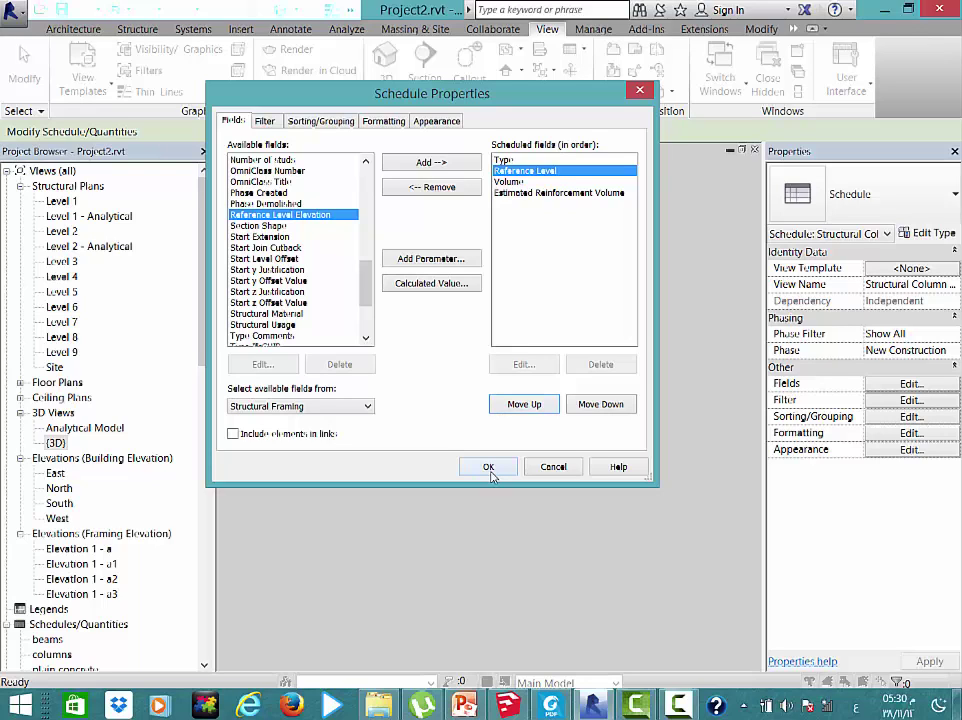
click(316, 125)
Sort the framing schedule by Reference Level, then by Type
click(350, 150)
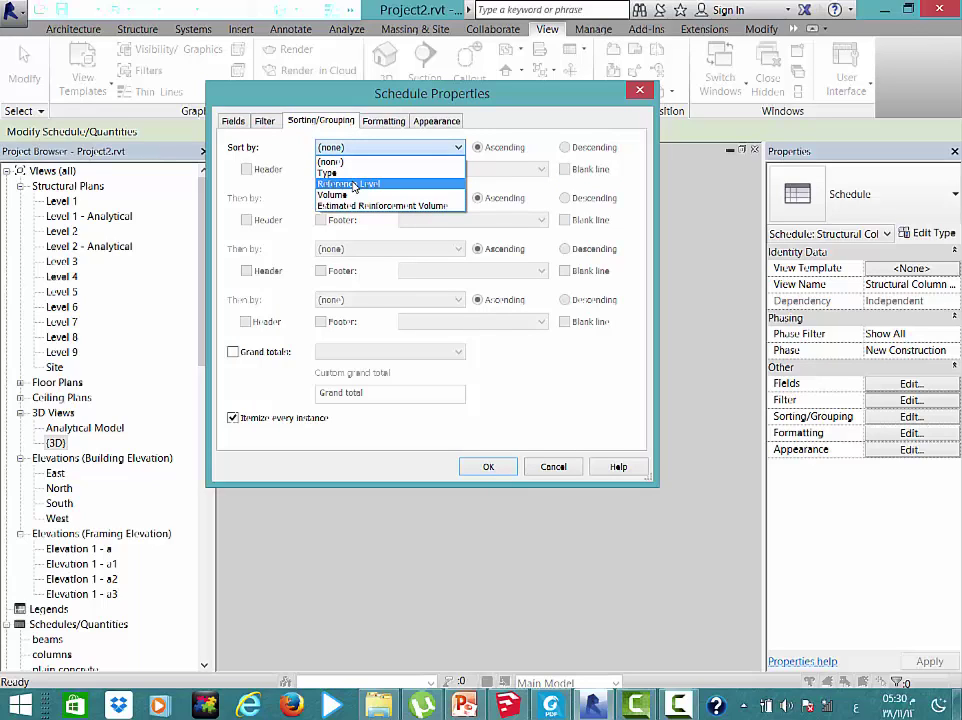
click(353, 185)
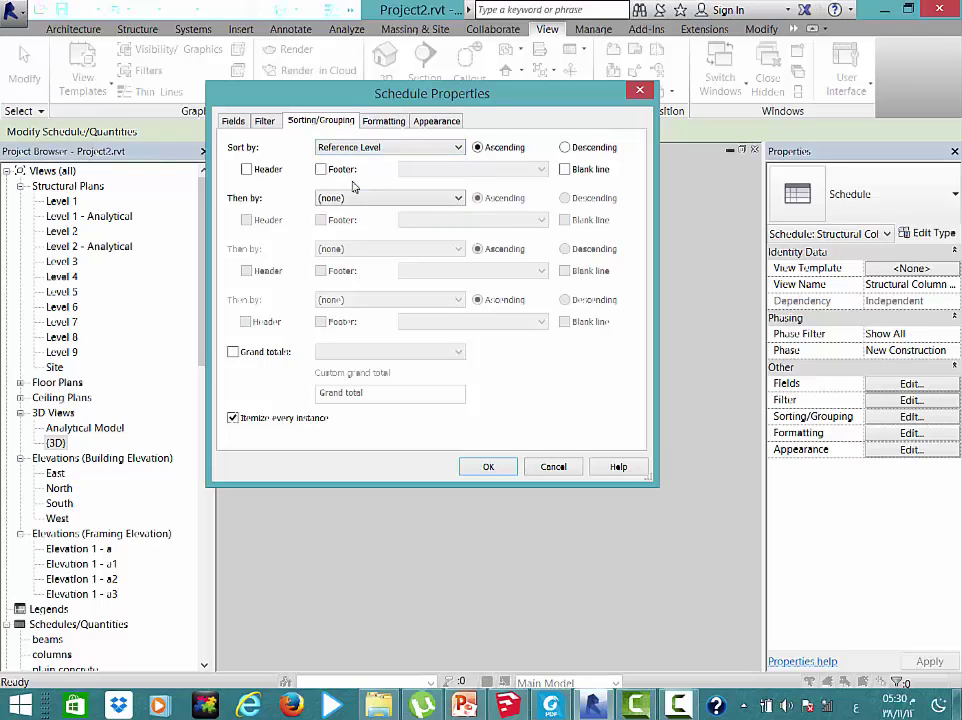
click(356, 198)
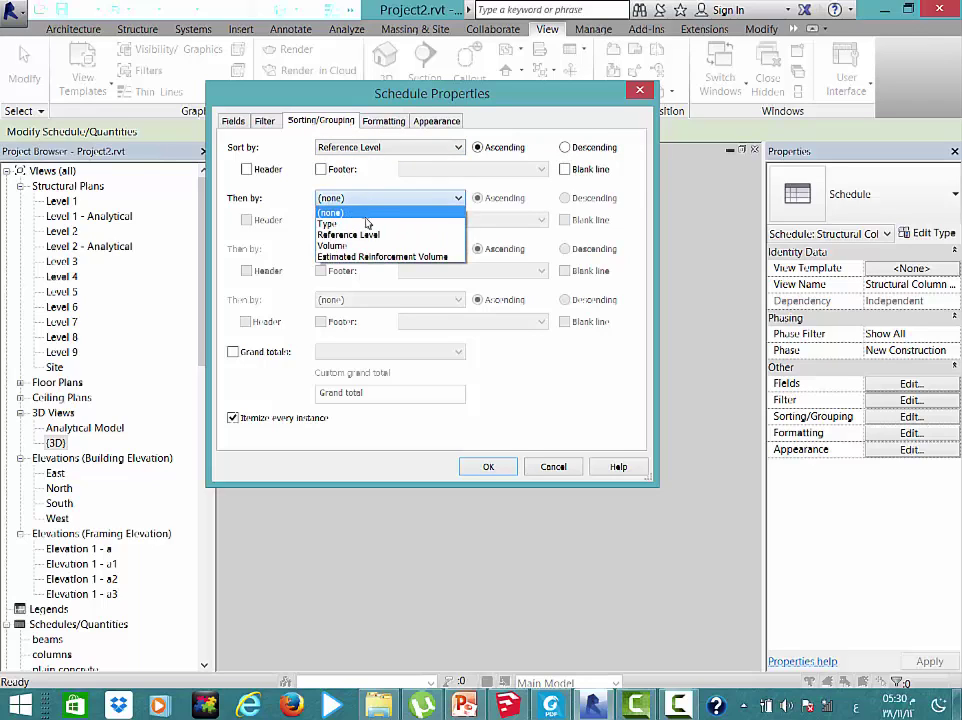
click(366, 221)
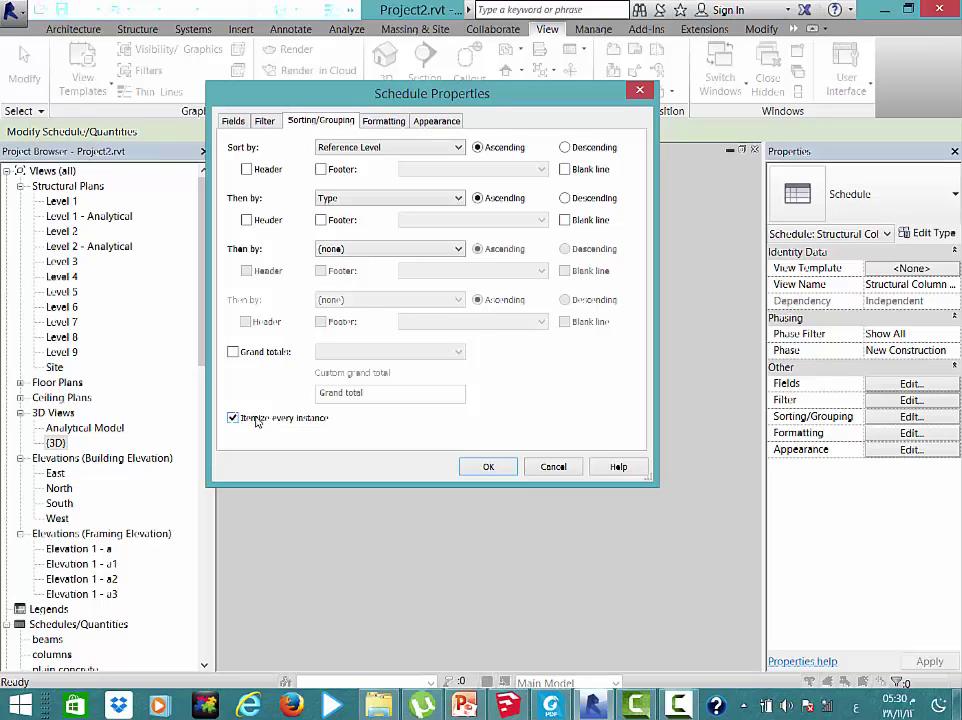
Enable grand totals, turn off itemizing every instance, and add level footers and blank lines
click(256, 422)
click(265, 354)
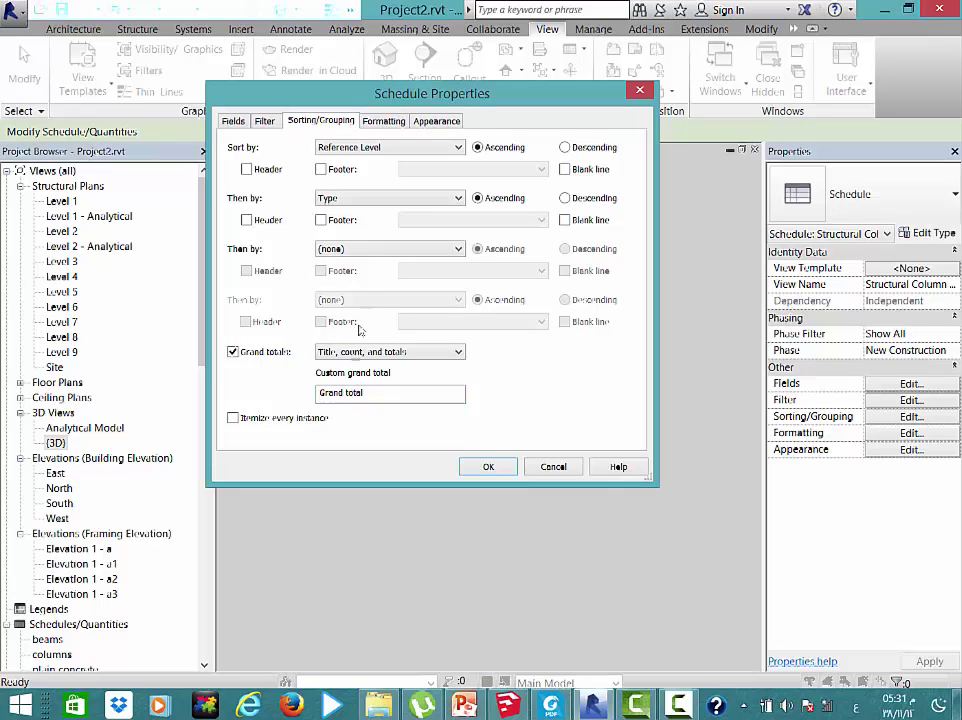
click(321, 170)
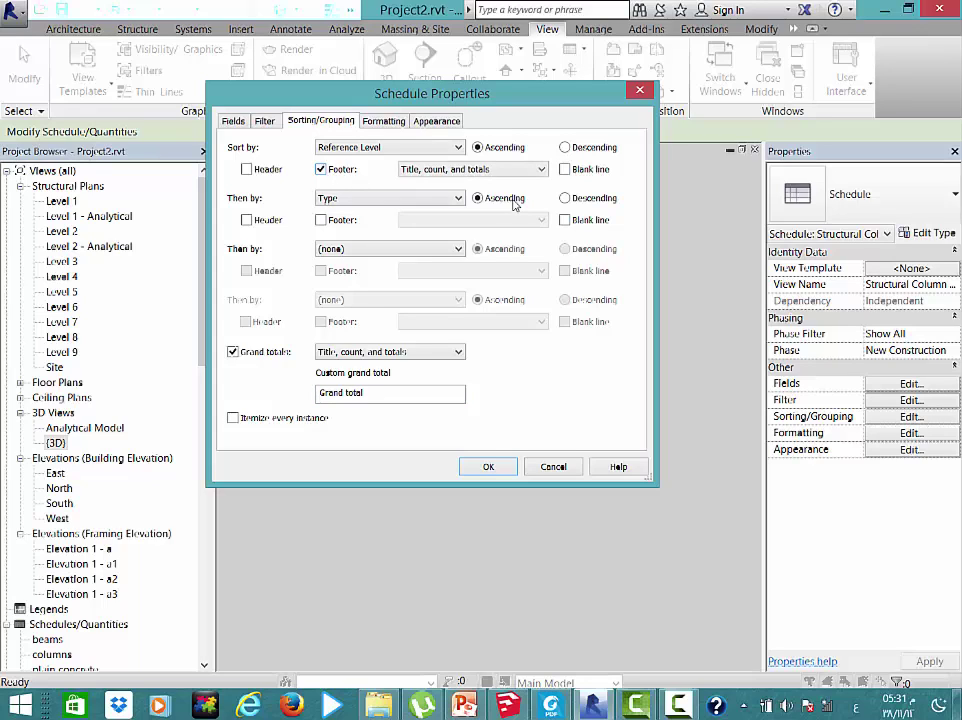
click(565, 170)
Turn on calculated totals for the Volume column
click(388, 122)
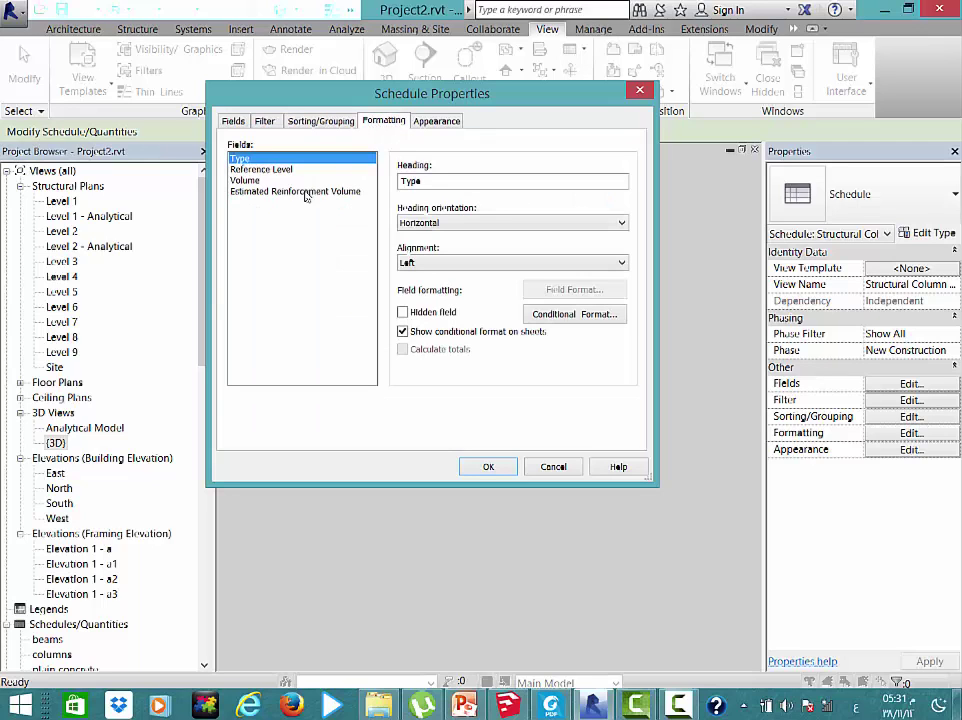
click(245, 180)
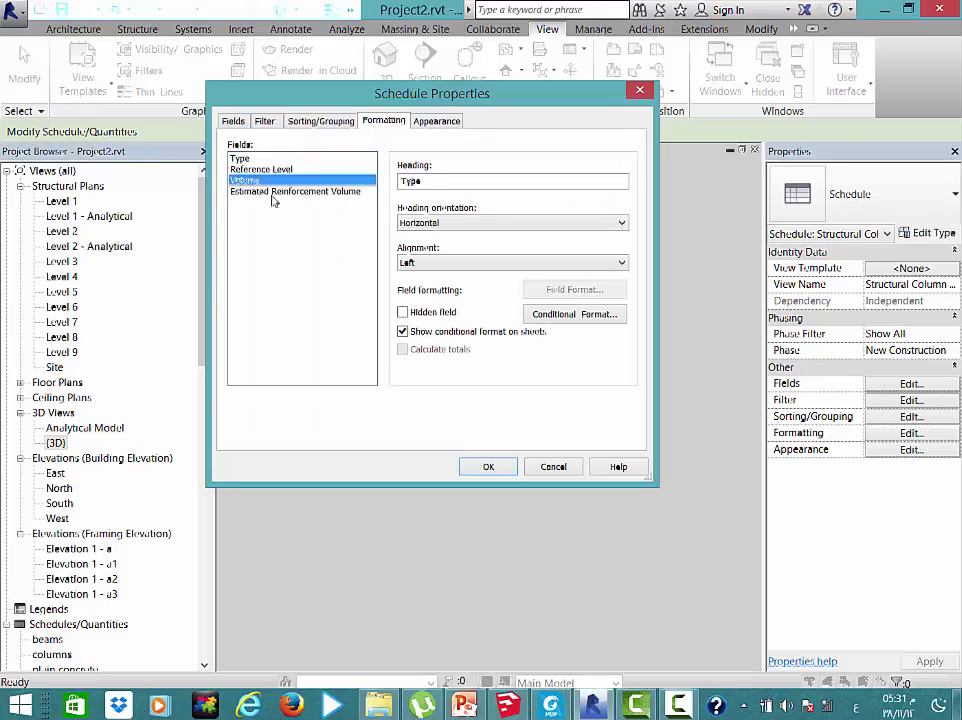
click(488, 467)
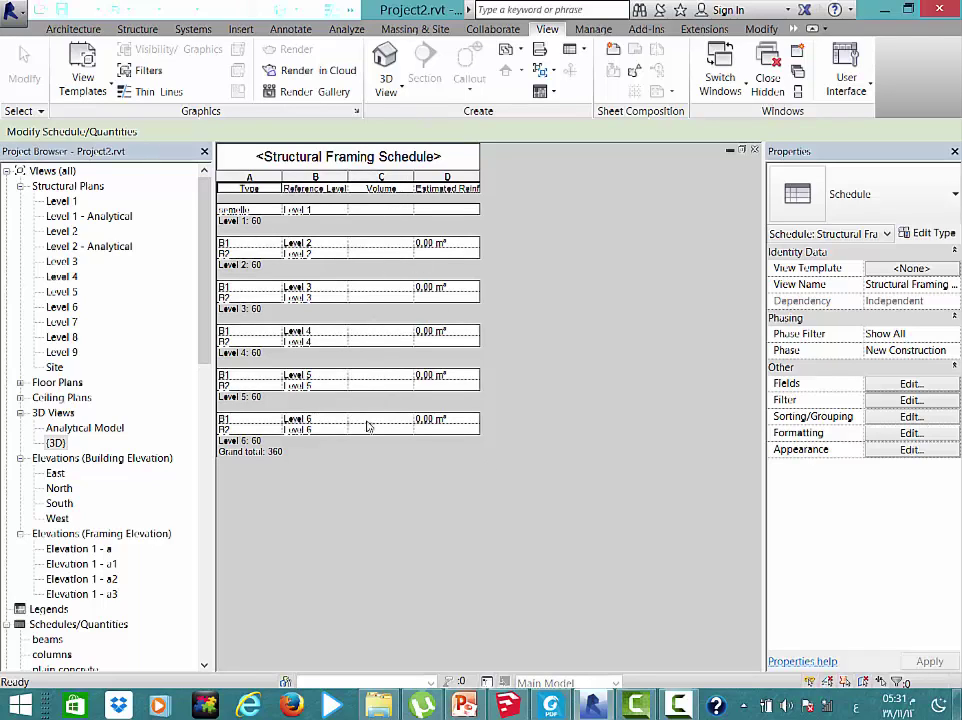
click(910, 432)
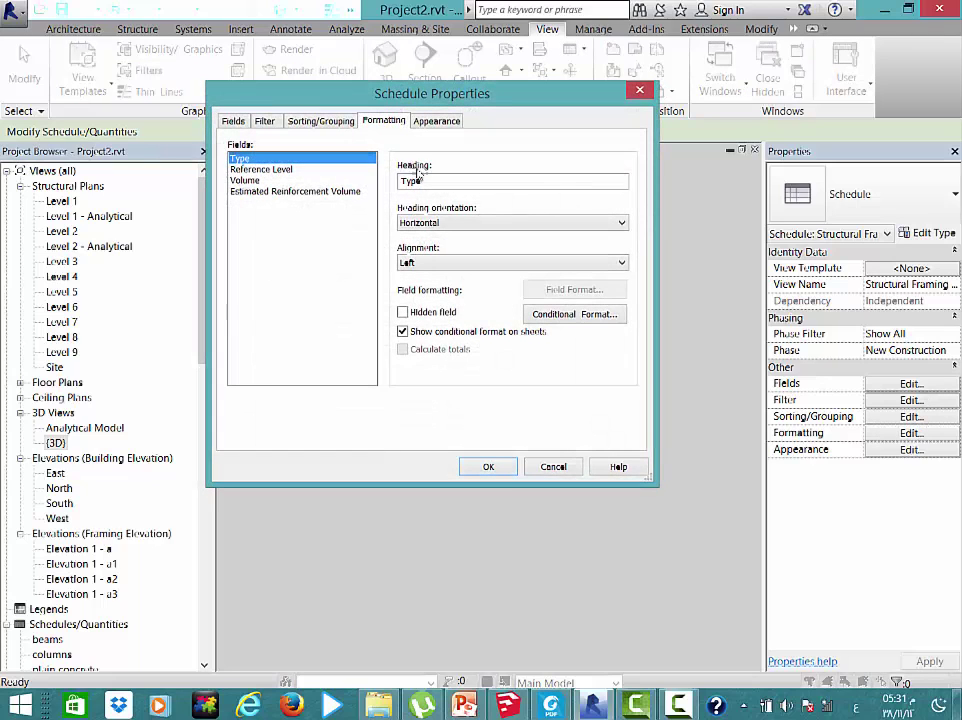
click(248, 180)
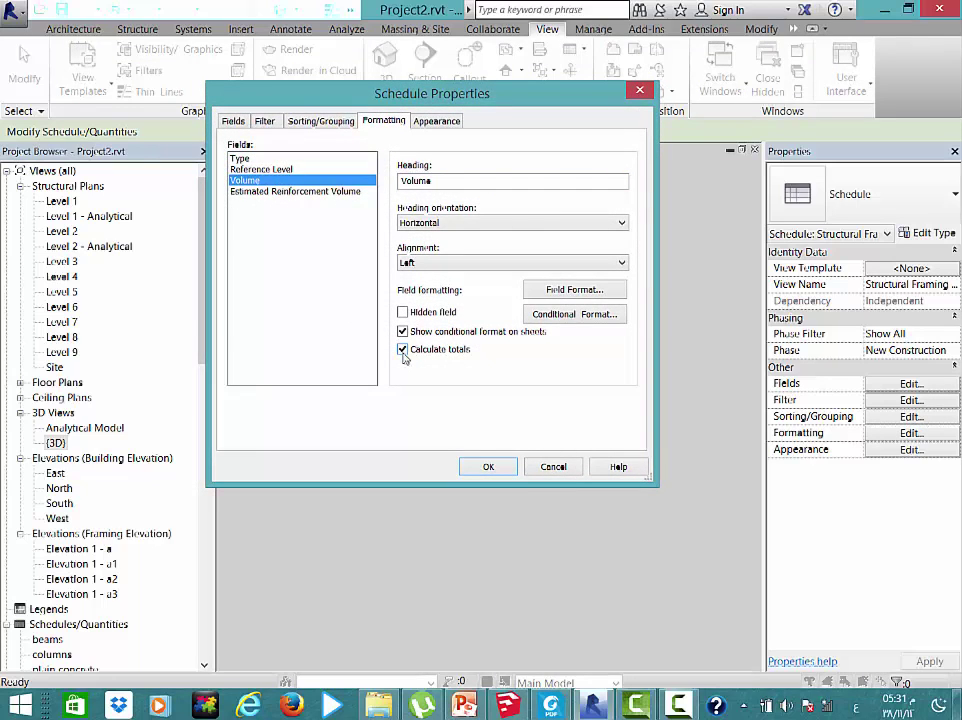
click(484, 467)
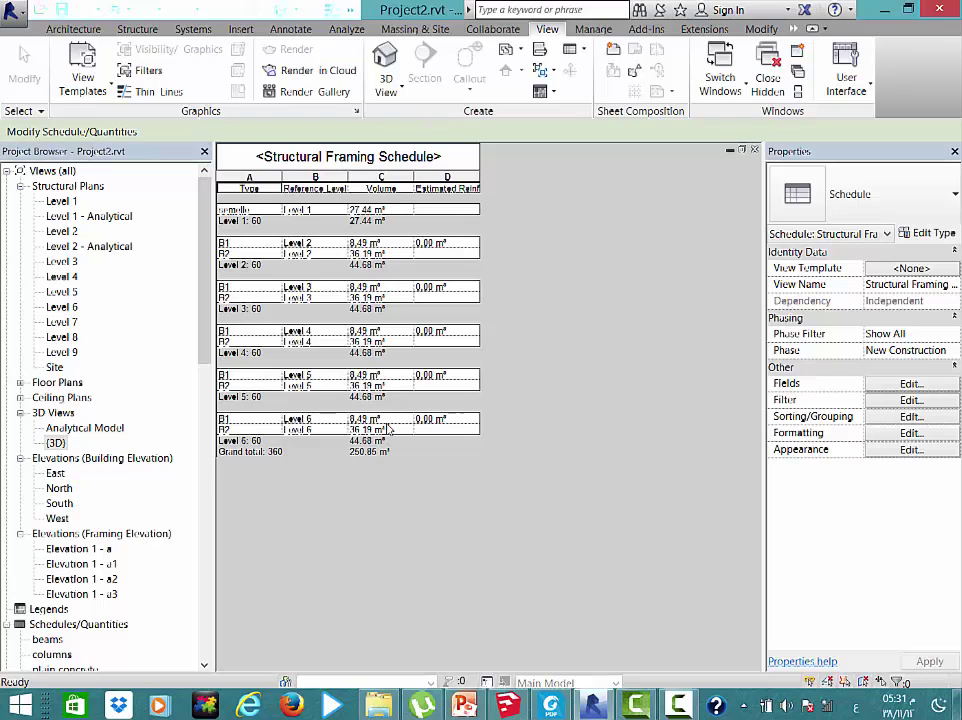
Total the Estimated Reinforcement Volume column and begin a new calculated value
click(910, 432)
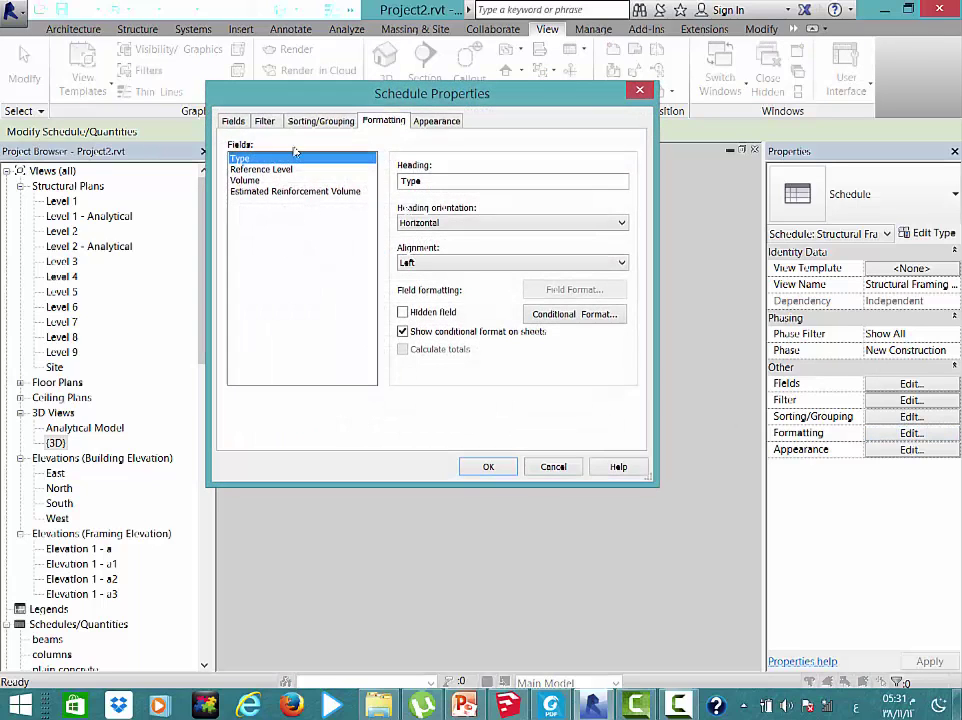
click(295, 191)
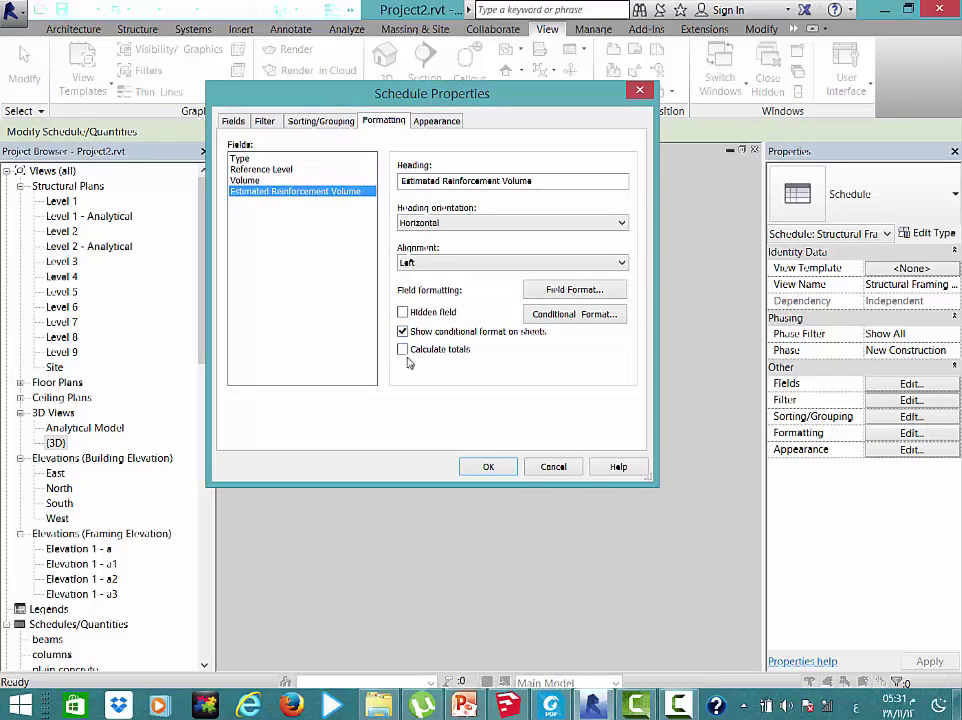
click(483, 468)
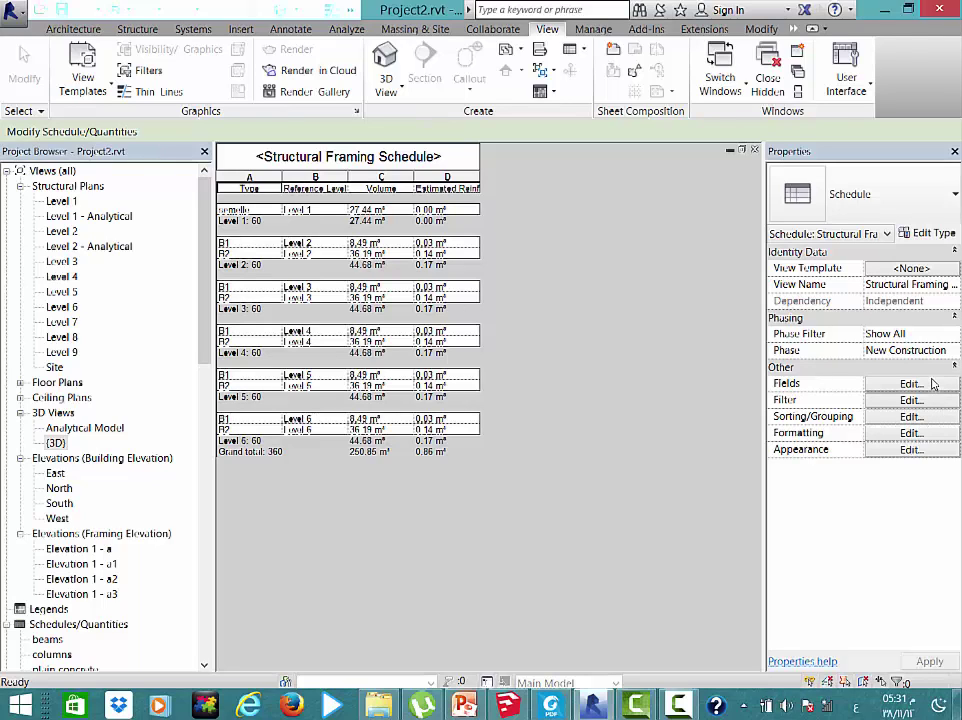
click(895, 385)
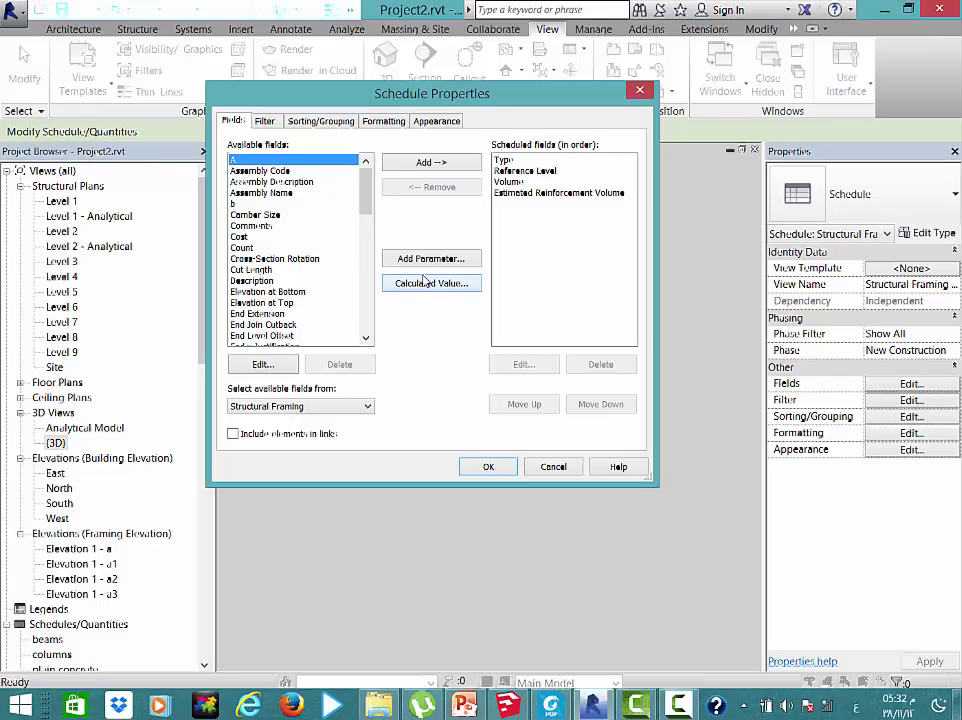
click(427, 288)
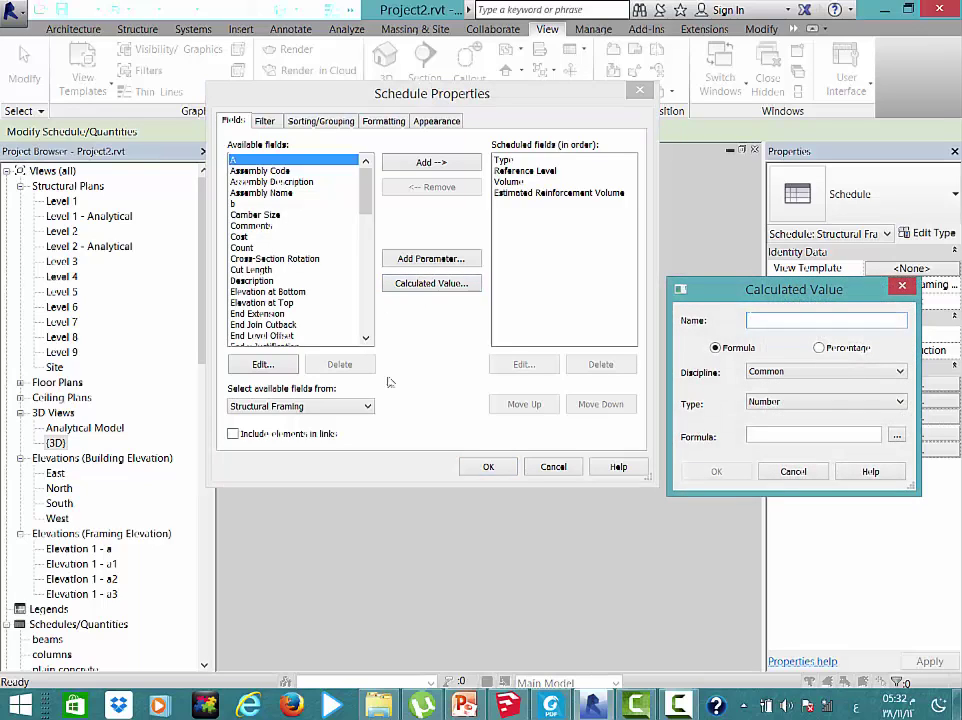
Define the cement calculated field as Structural Mass with formula Volume*350
text(s)
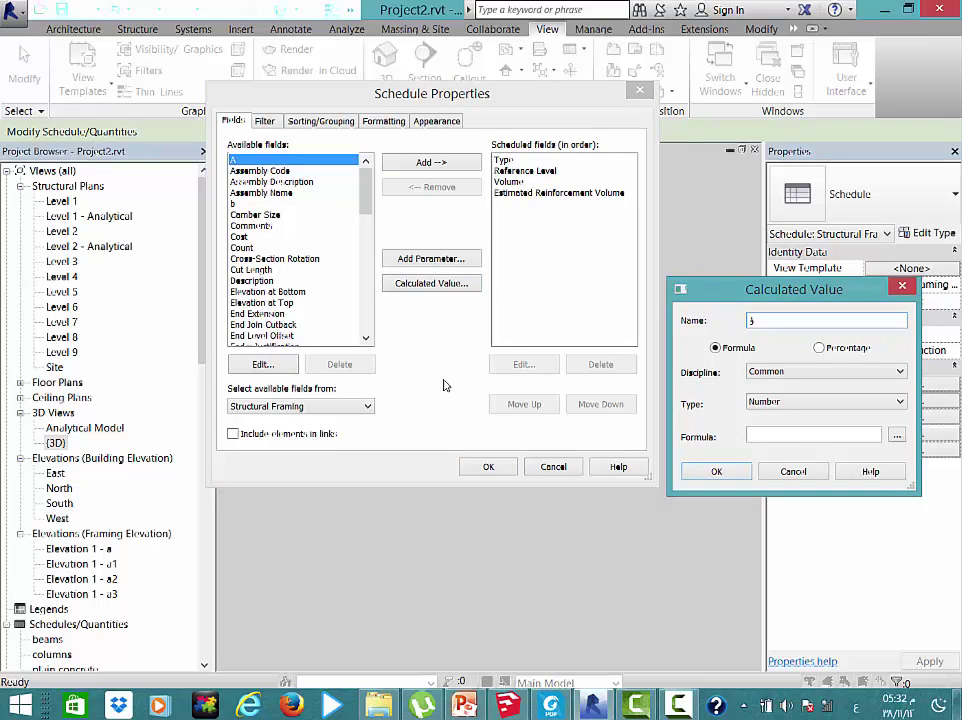
text(conc)
drag(760, 294, 475, 200)
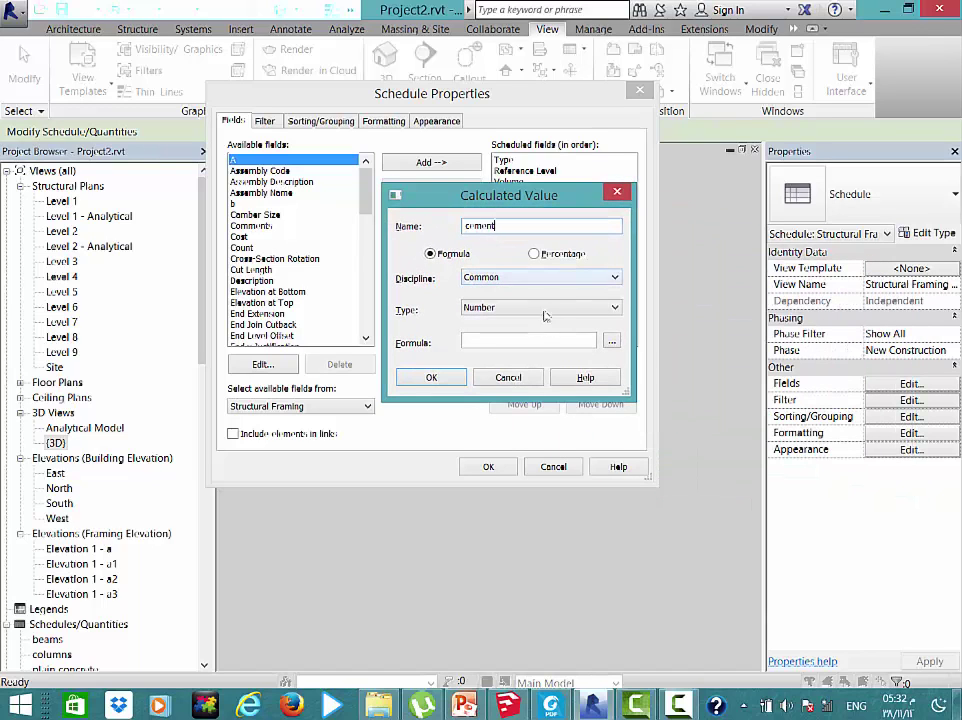
click(544, 278)
click(544, 278)
click(543, 277)
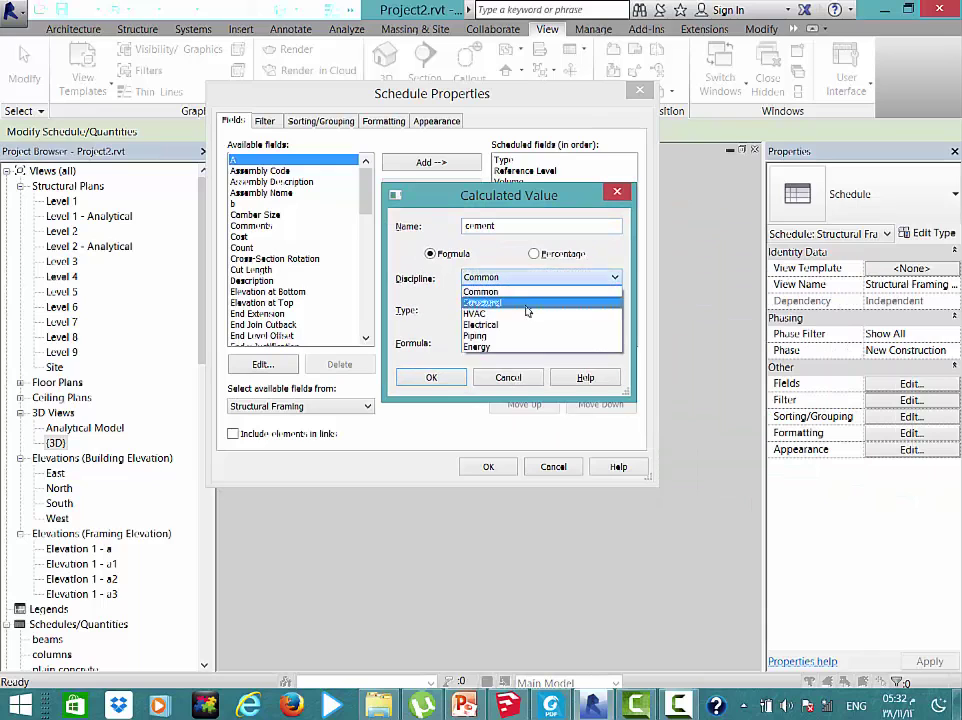
click(526, 302)
click(527, 309)
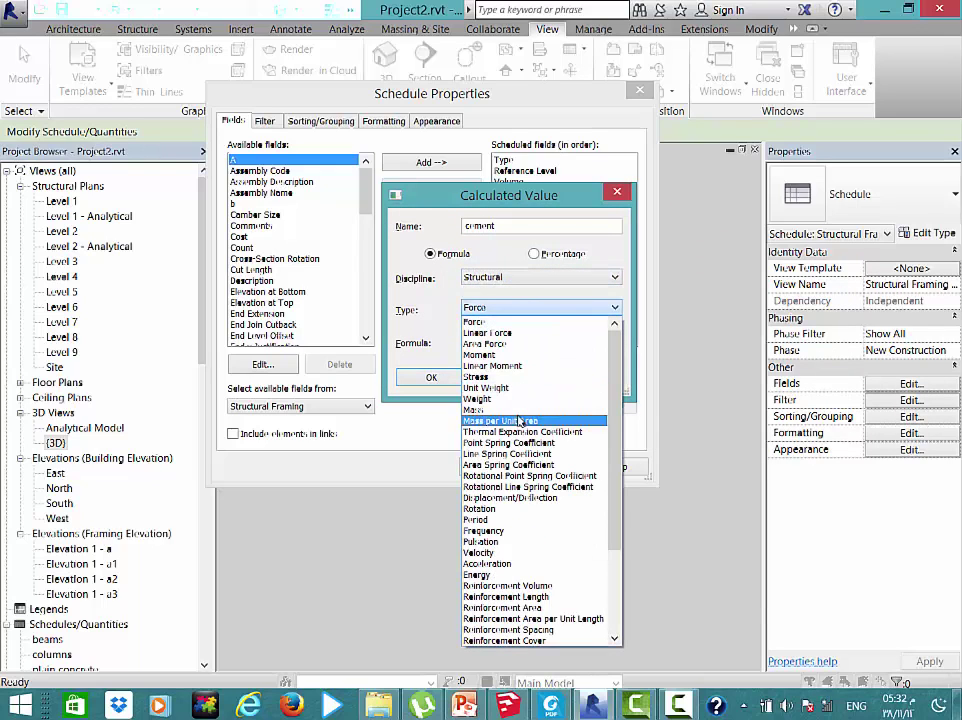
click(517, 413)
click(611, 342)
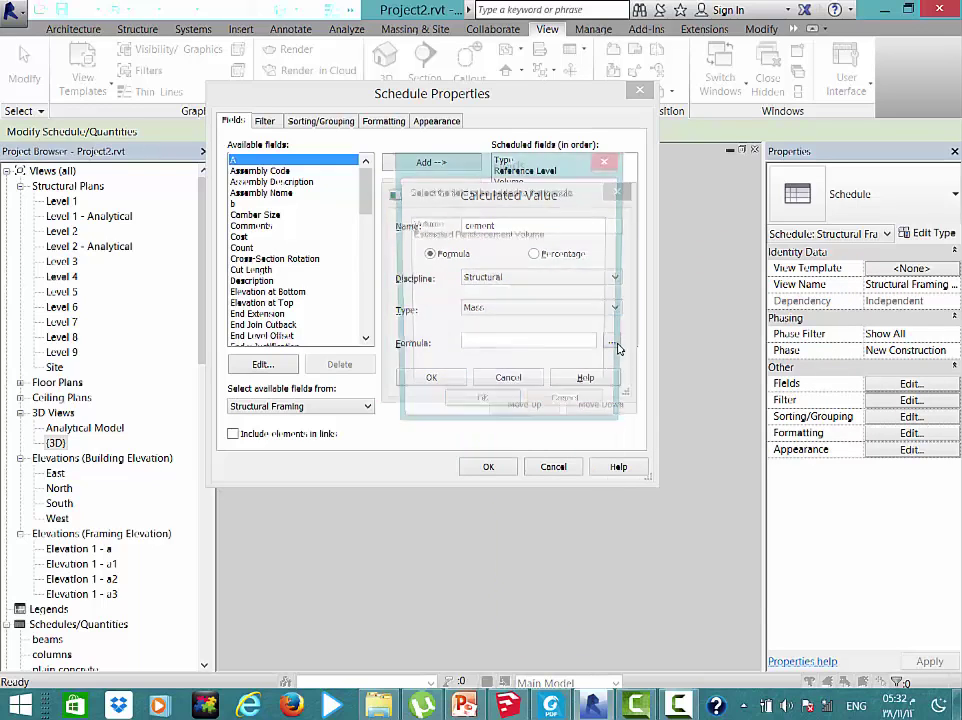
click(470, 225)
click(483, 408)
text(Volume*350)
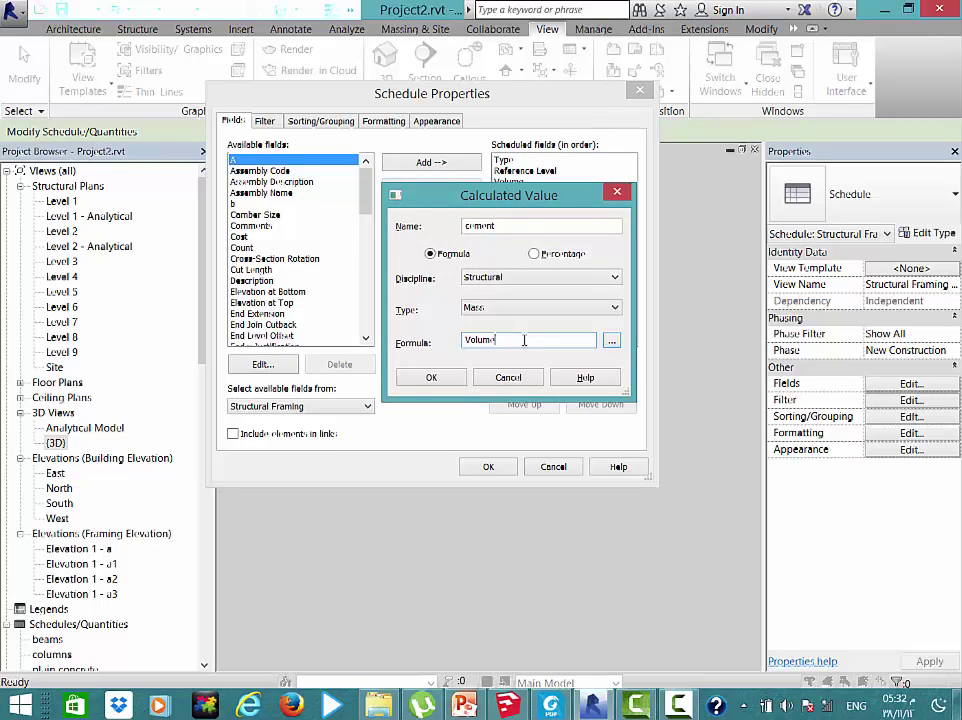
click(419, 378)
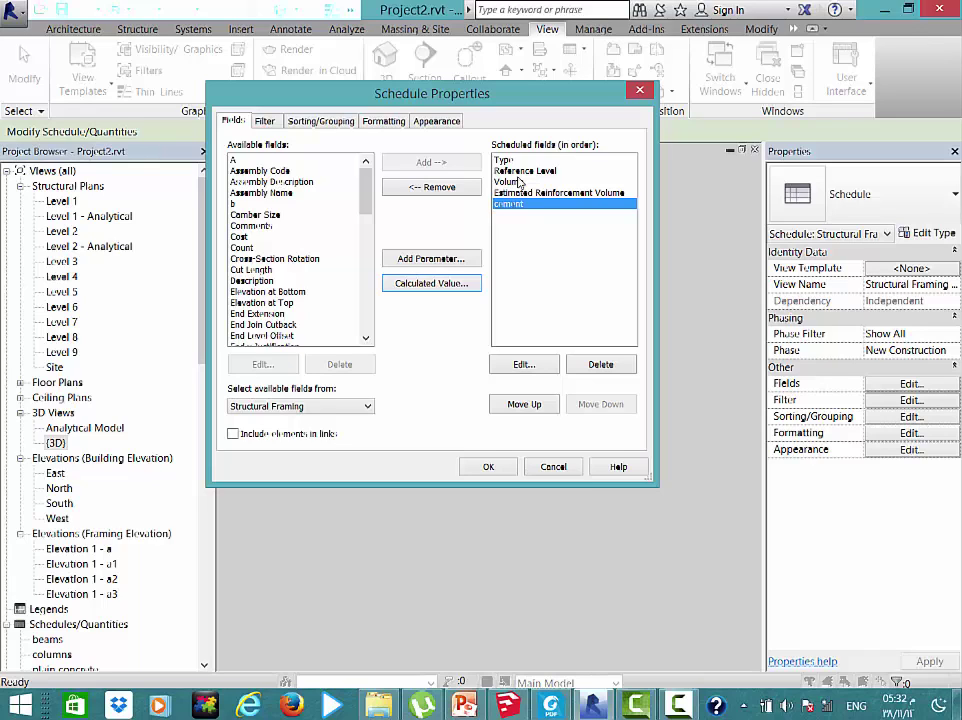
Add a sand calculated field of Volume type, based on the Volume field
click(448, 285)
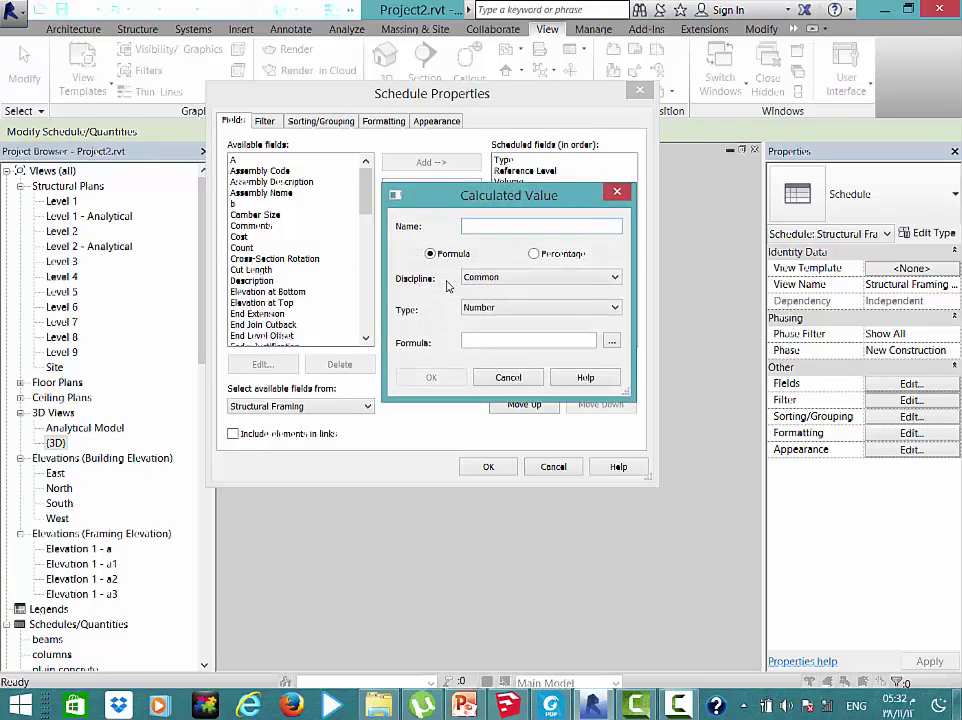
text(sa)
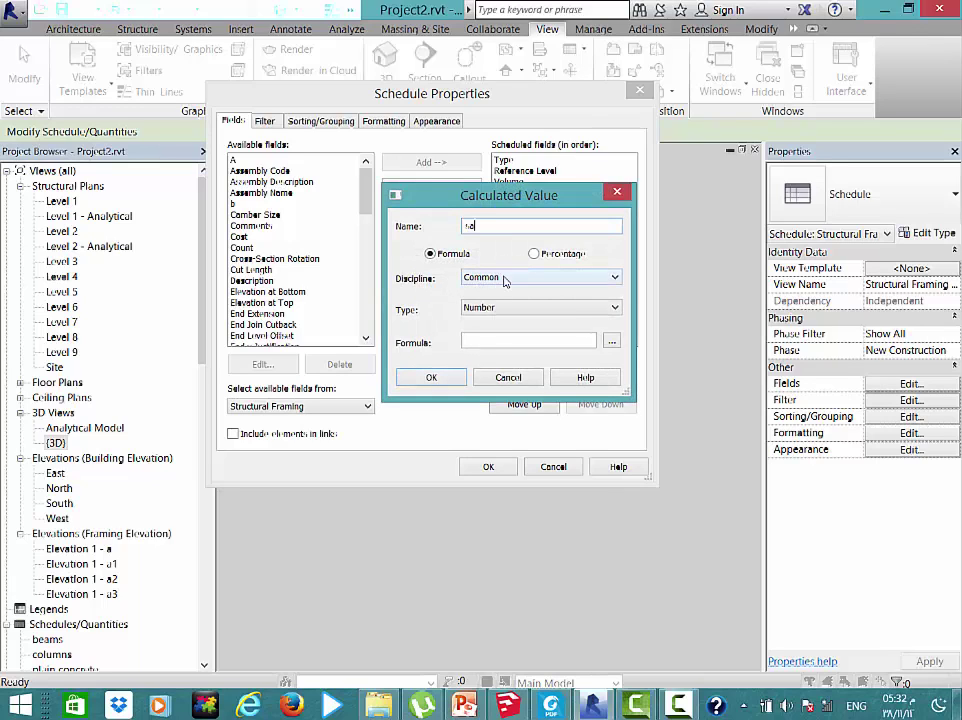
text(nd)
click(555, 309)
click(548, 346)
key(v)
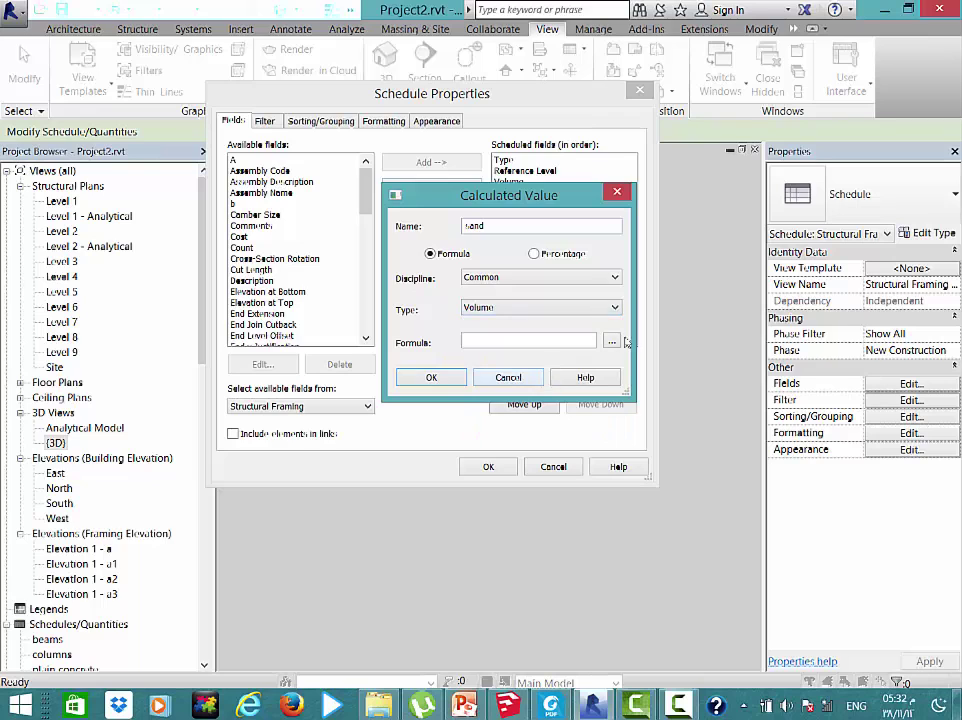
click(611, 343)
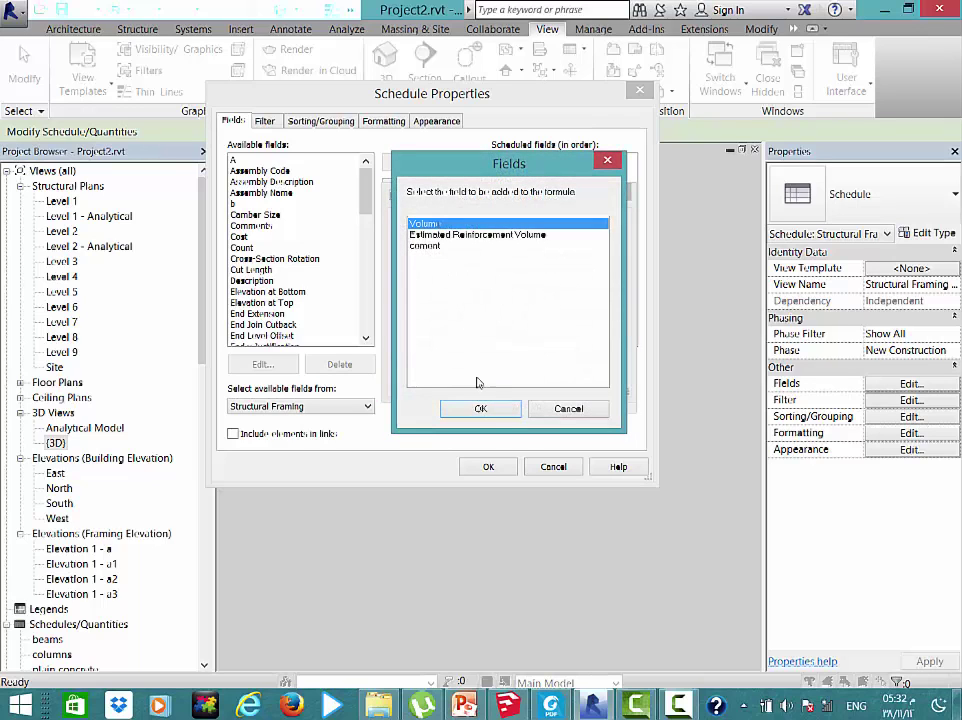
click(480, 408)
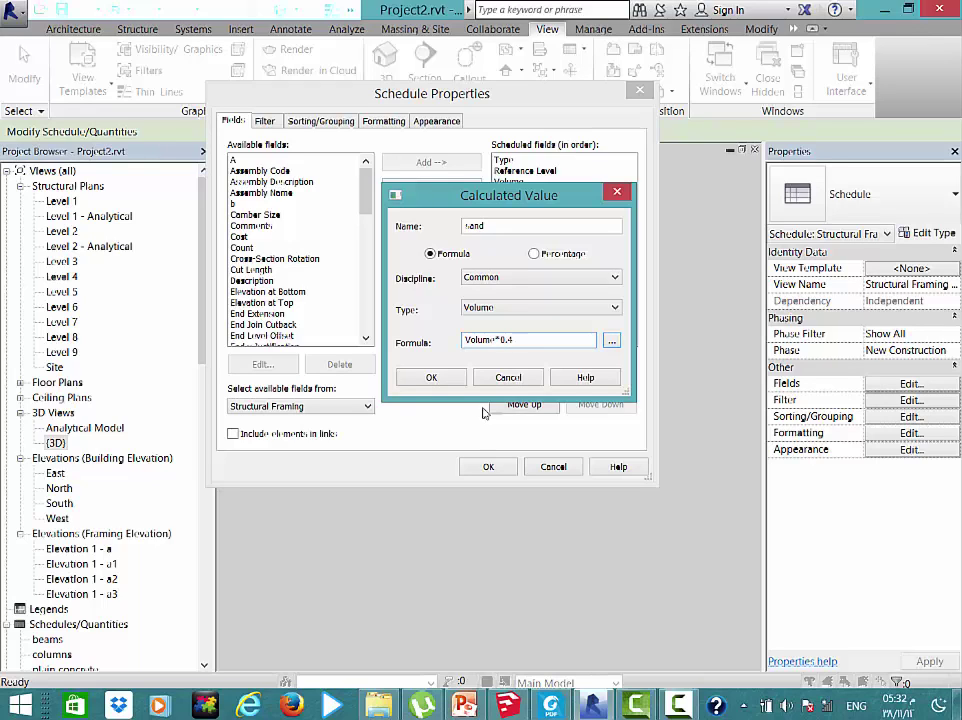
click(431, 377)
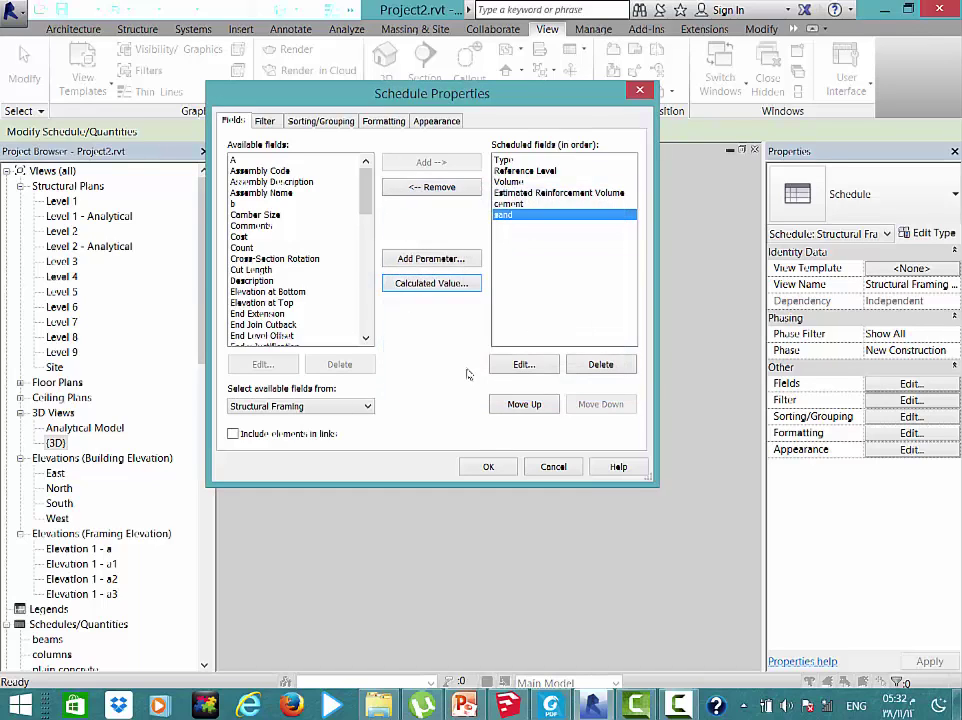
Add a gravel calculated Volume field with formula Volume*0.8
click(455, 284)
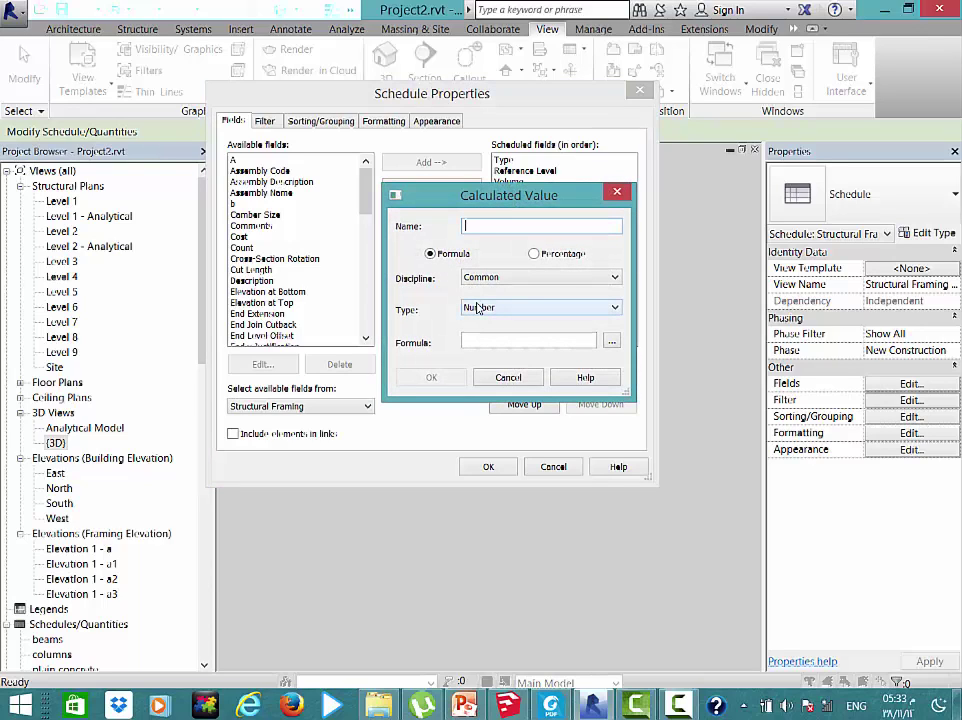
text(gravel)
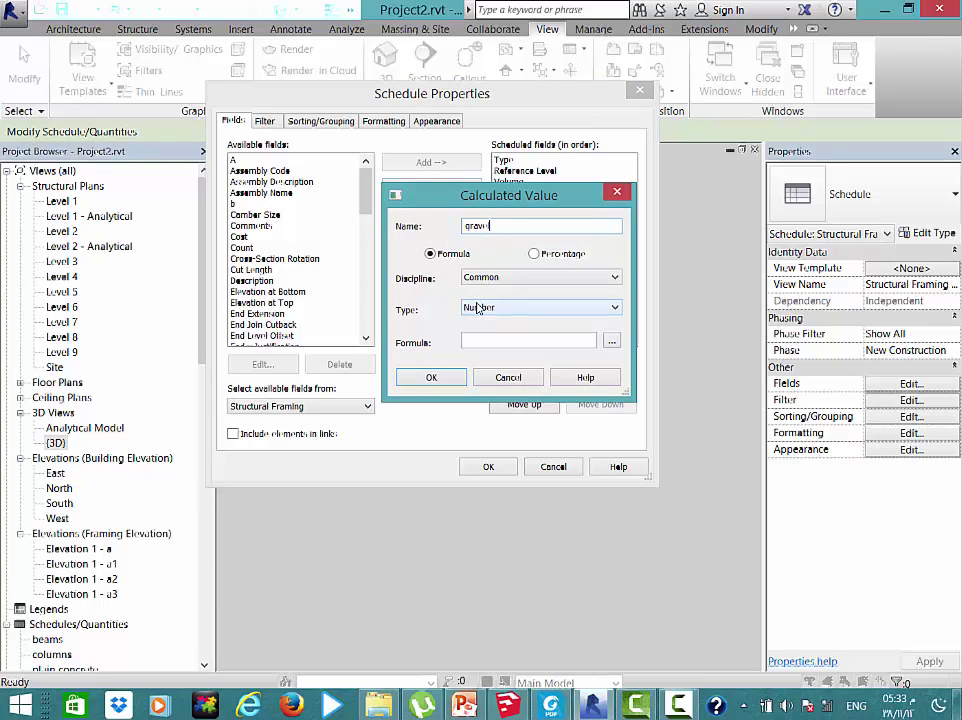
click(563, 310)
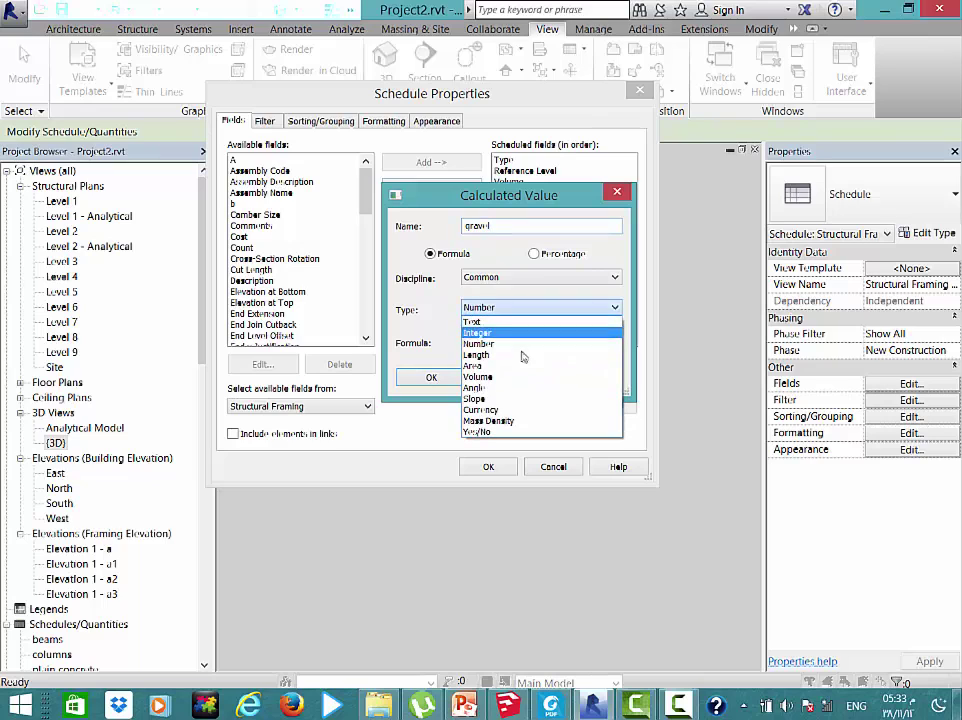
click(505, 376)
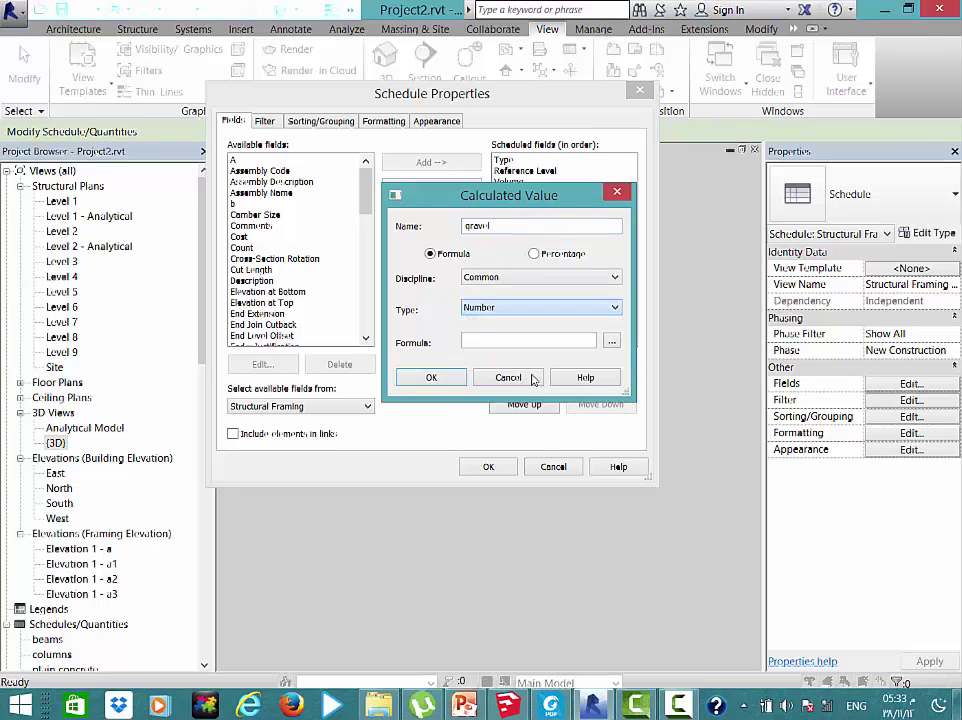
click(607, 348)
click(437, 226)
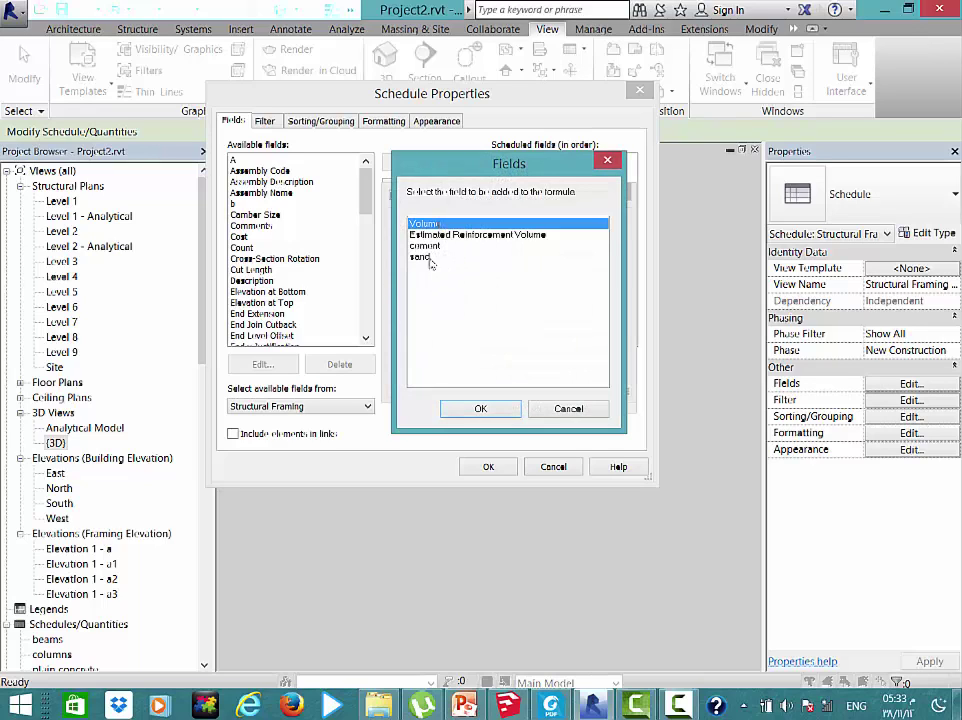
click(418, 257)
click(414, 224)
click(480, 409)
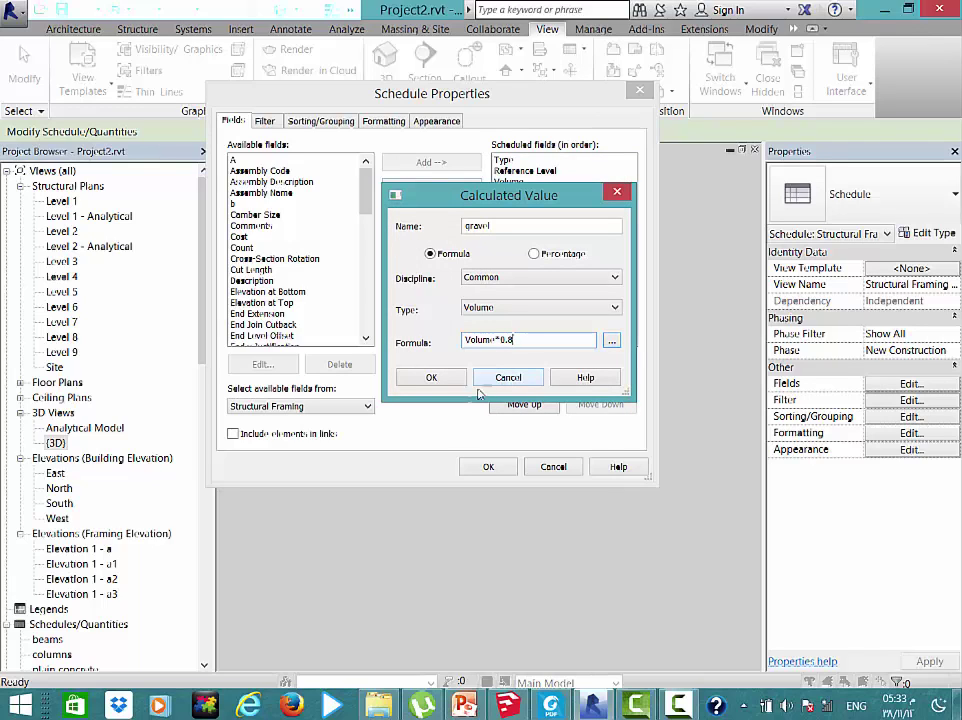
click(431, 377)
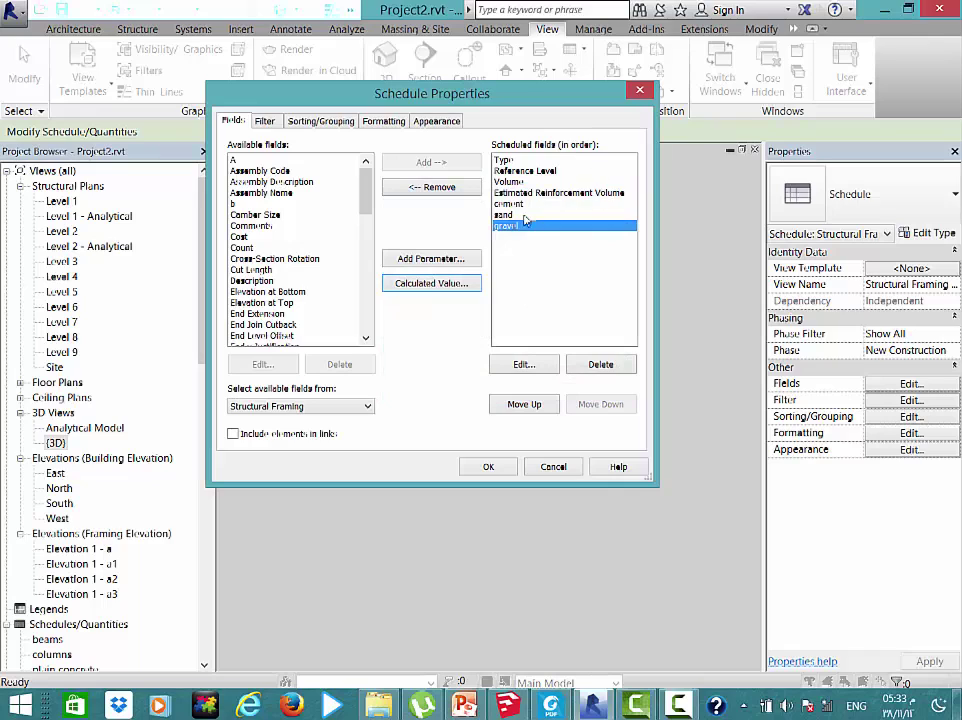
drag(508, 204, 522, 235)
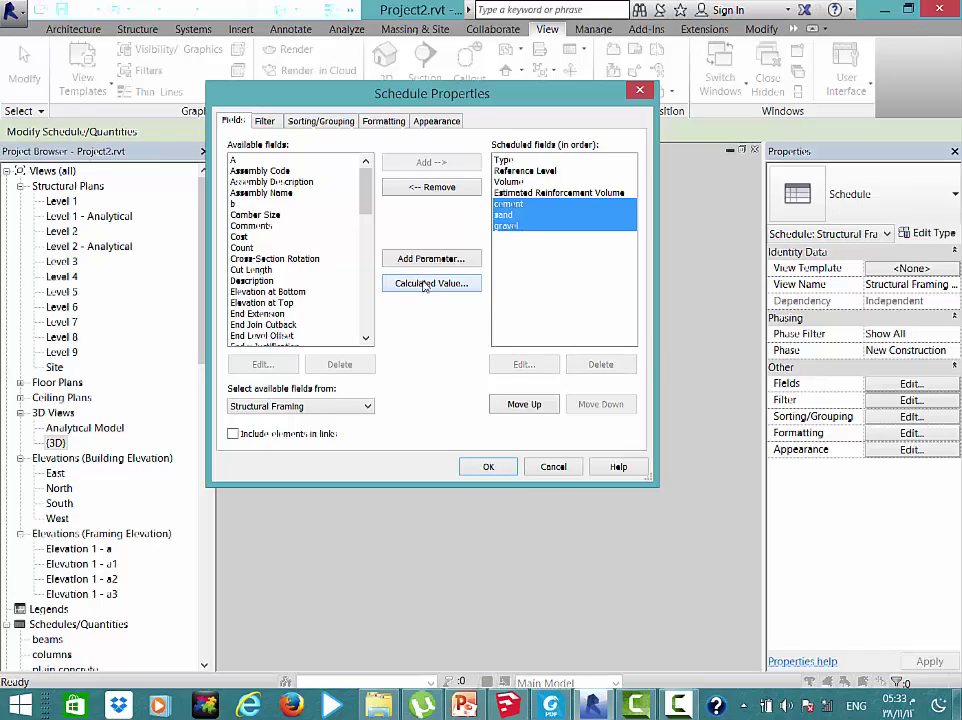
Create the steel field as Structural Mass with formula Estimated Reinforcement Volume*7810
click(518, 193)
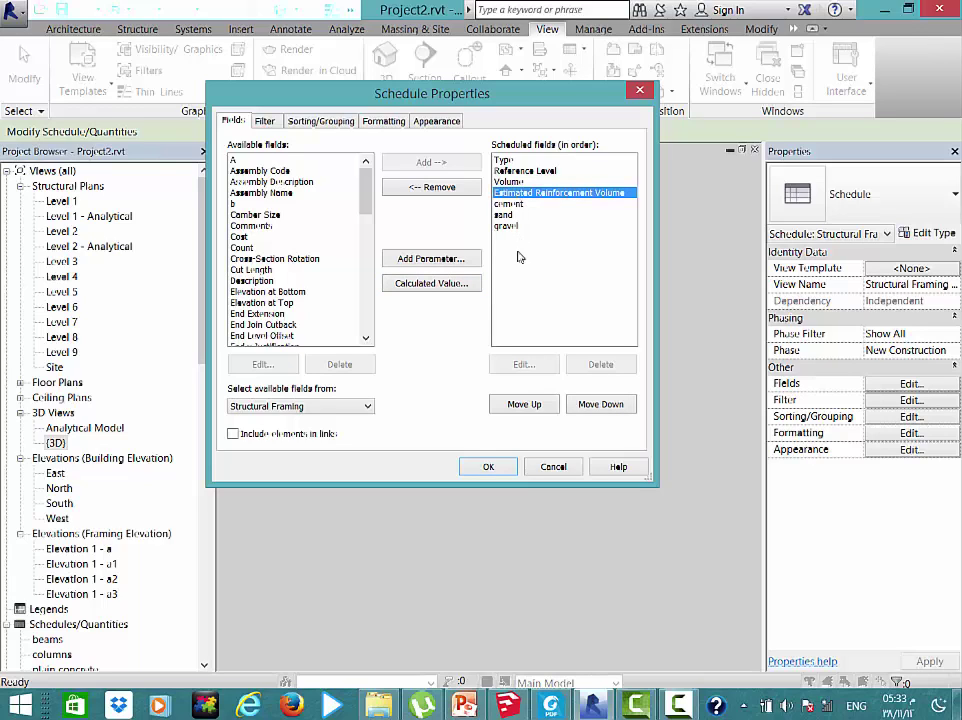
click(443, 286)
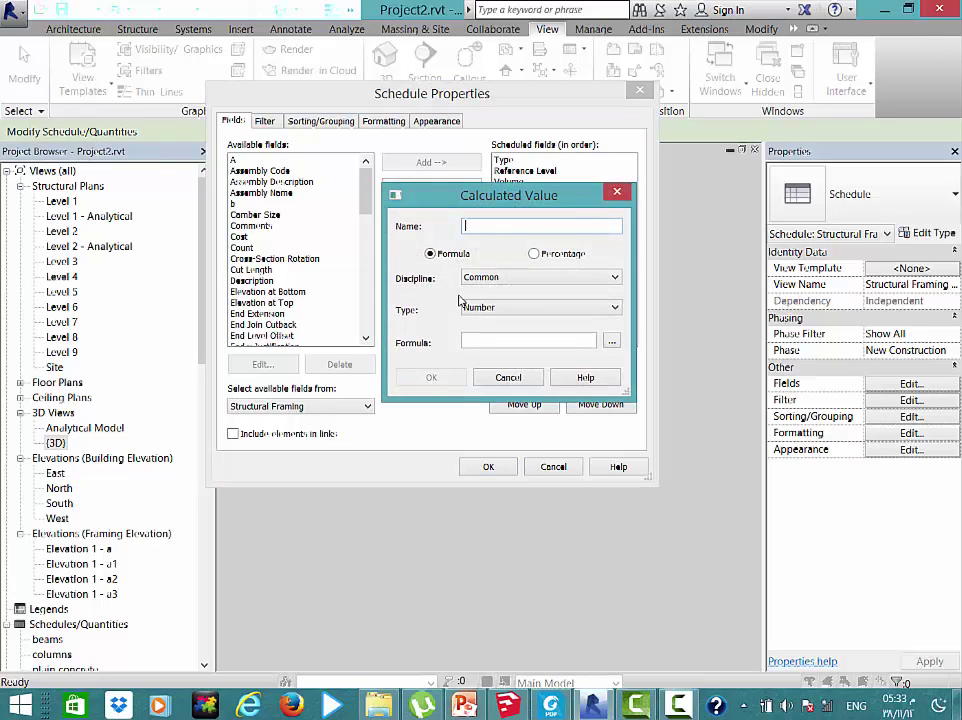
text(steel)
click(572, 279)
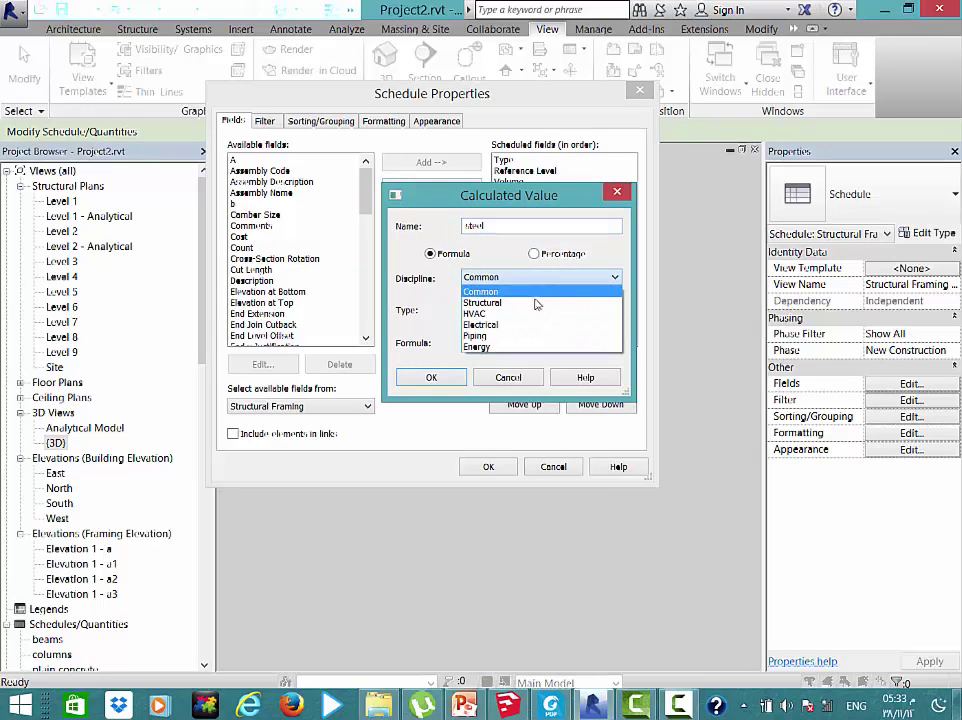
click(536, 303)
click(534, 308)
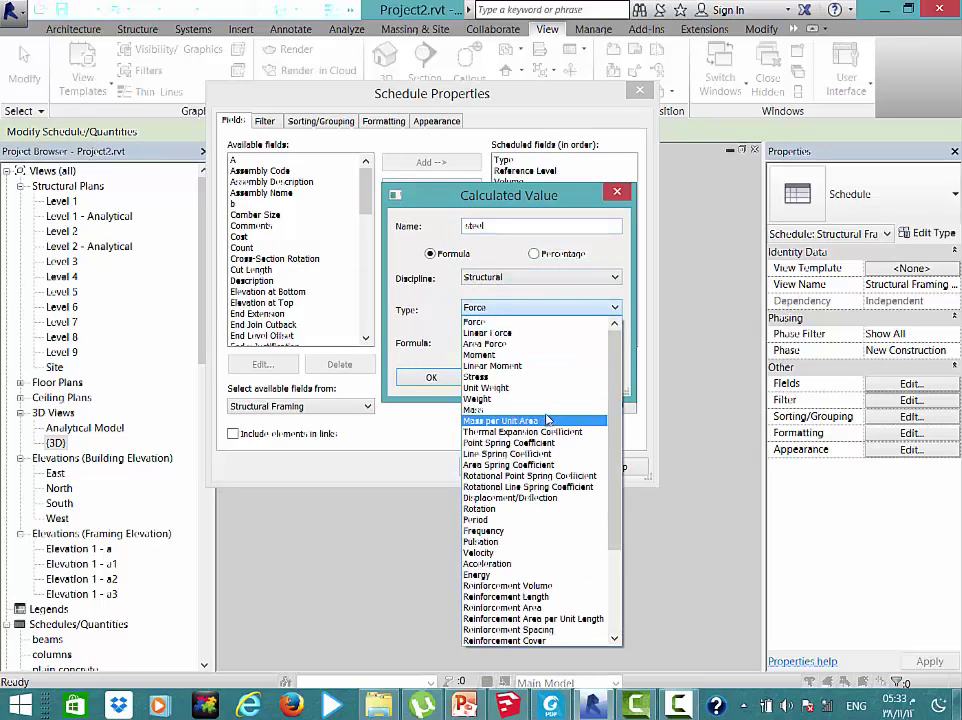
click(548, 420)
click(609, 343)
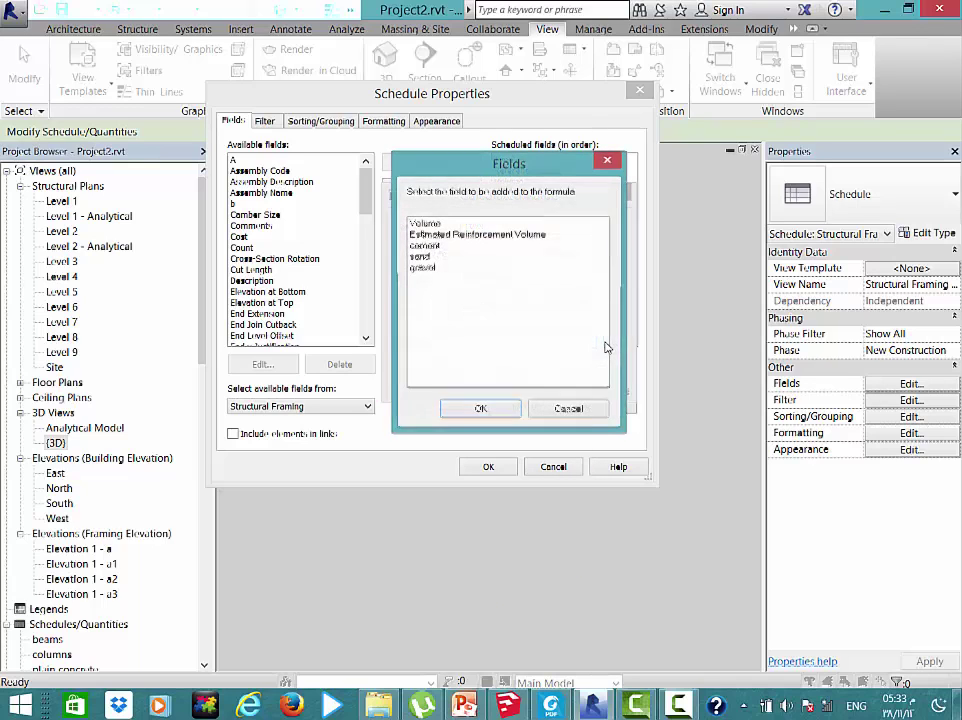
double_click(445, 235)
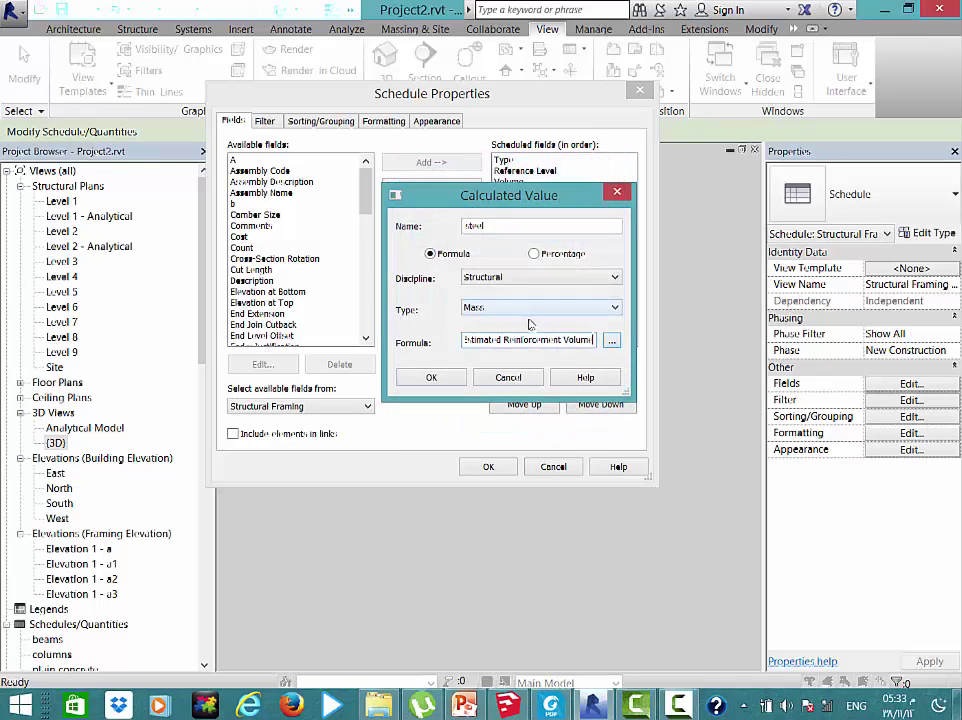
text(*781)
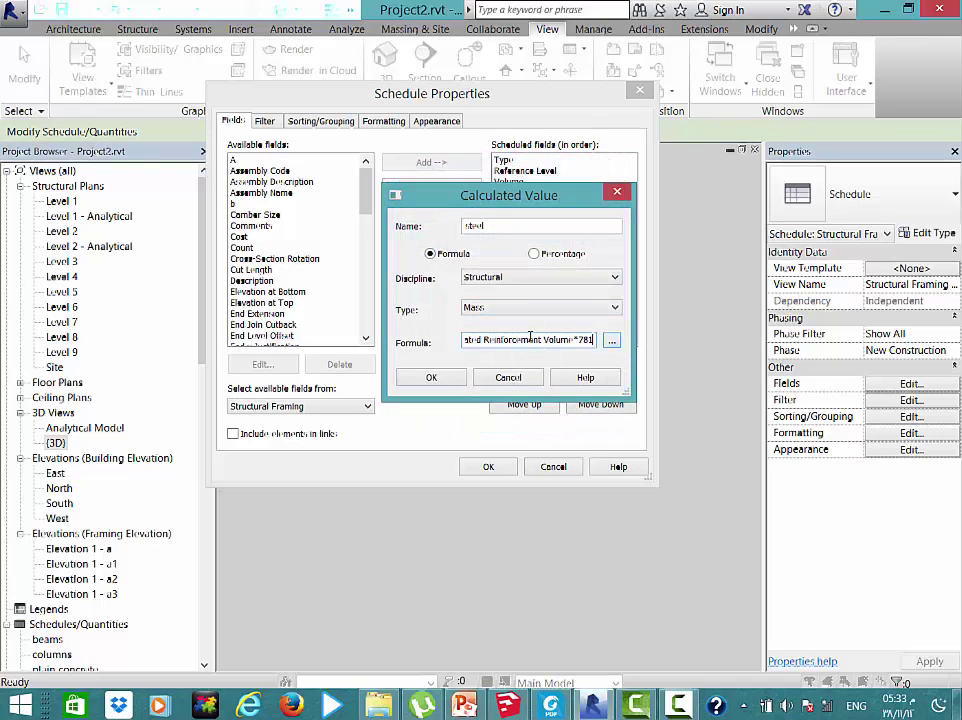
text(0)
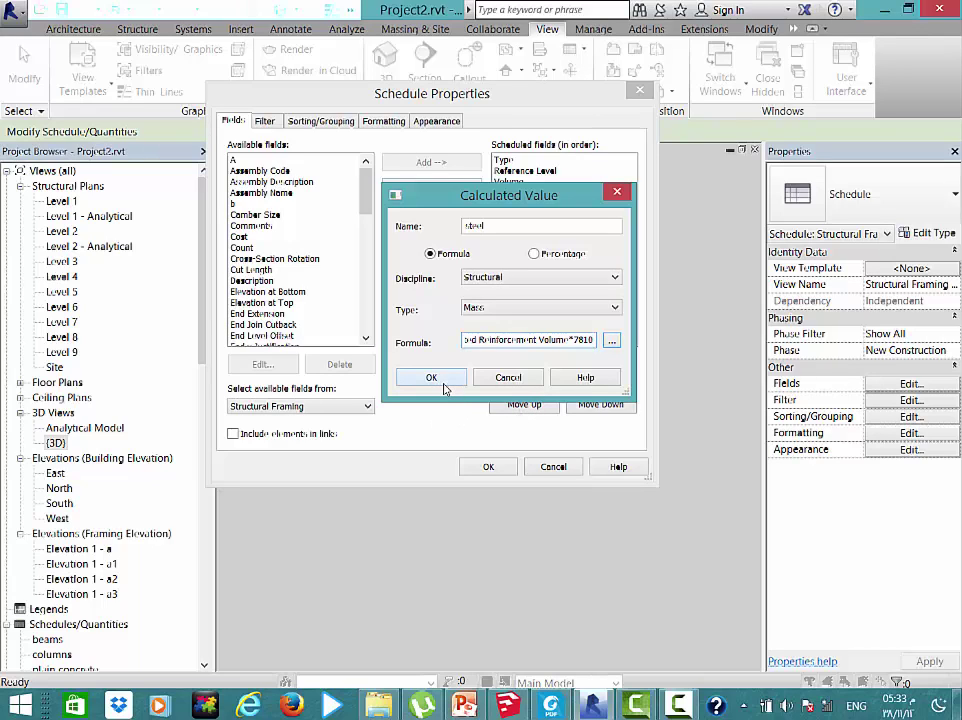
click(431, 380)
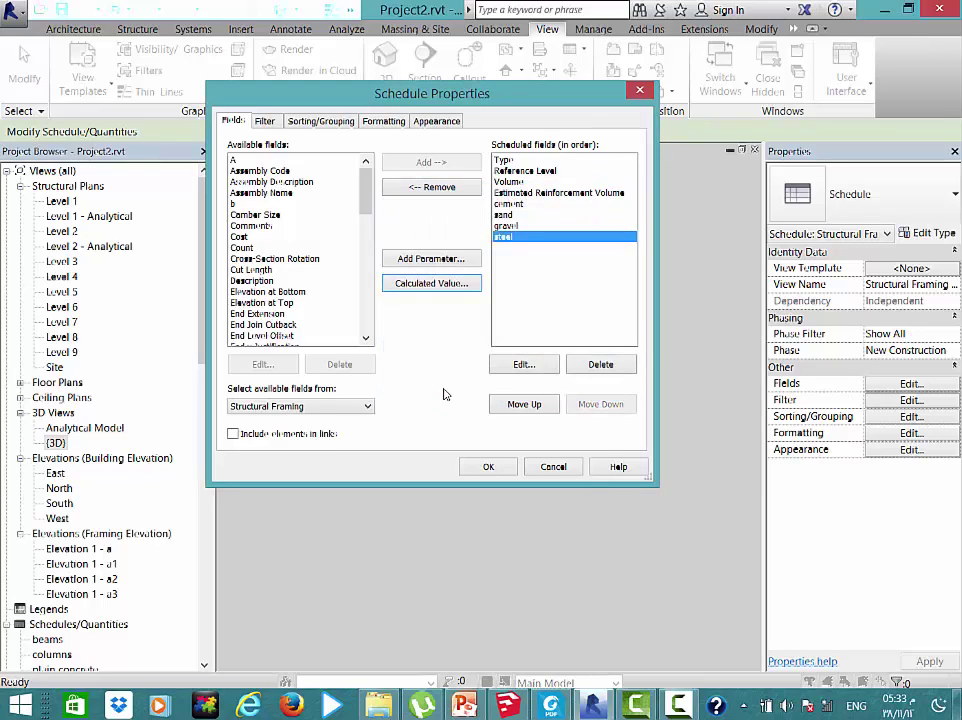
drag(508, 204, 515, 260)
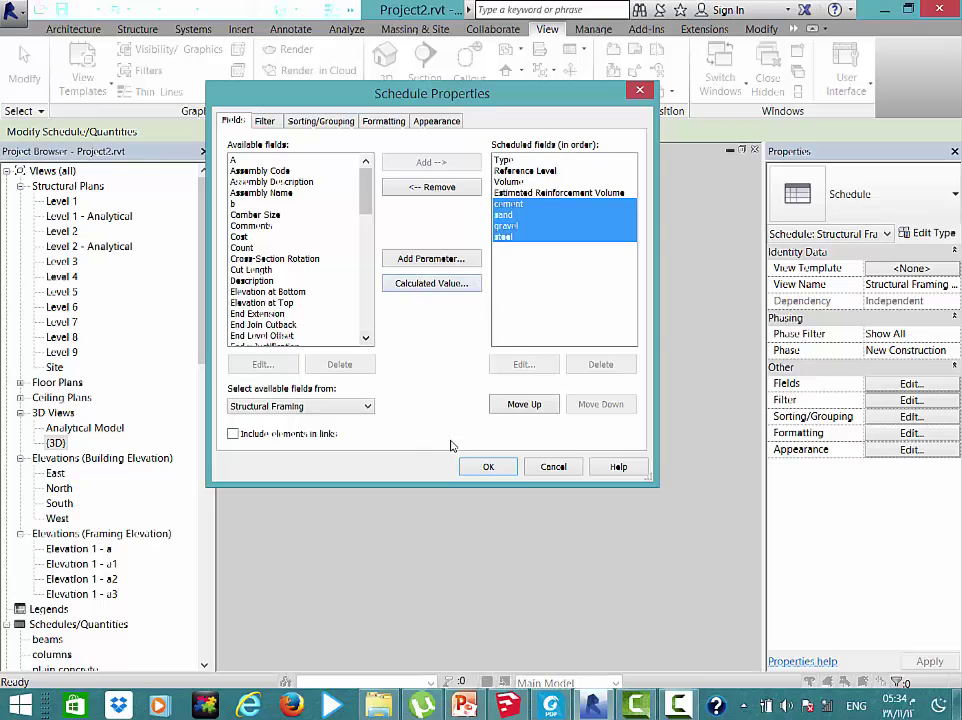
Apply the new fields and turn on totals for the cement and sand columns
click(500, 468)
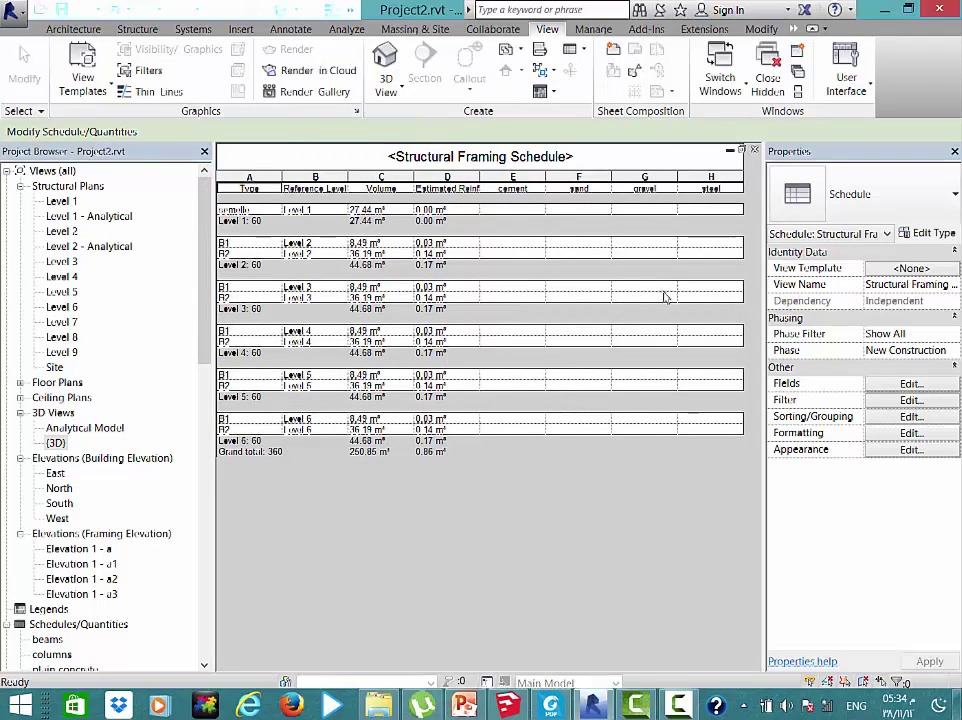
click(910, 432)
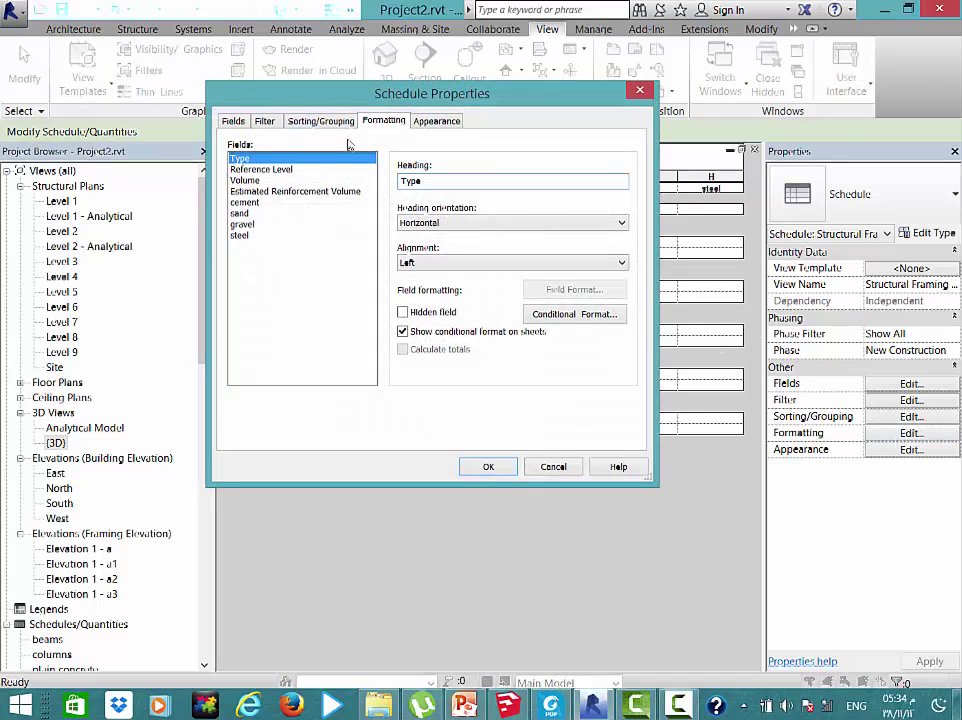
click(255, 204)
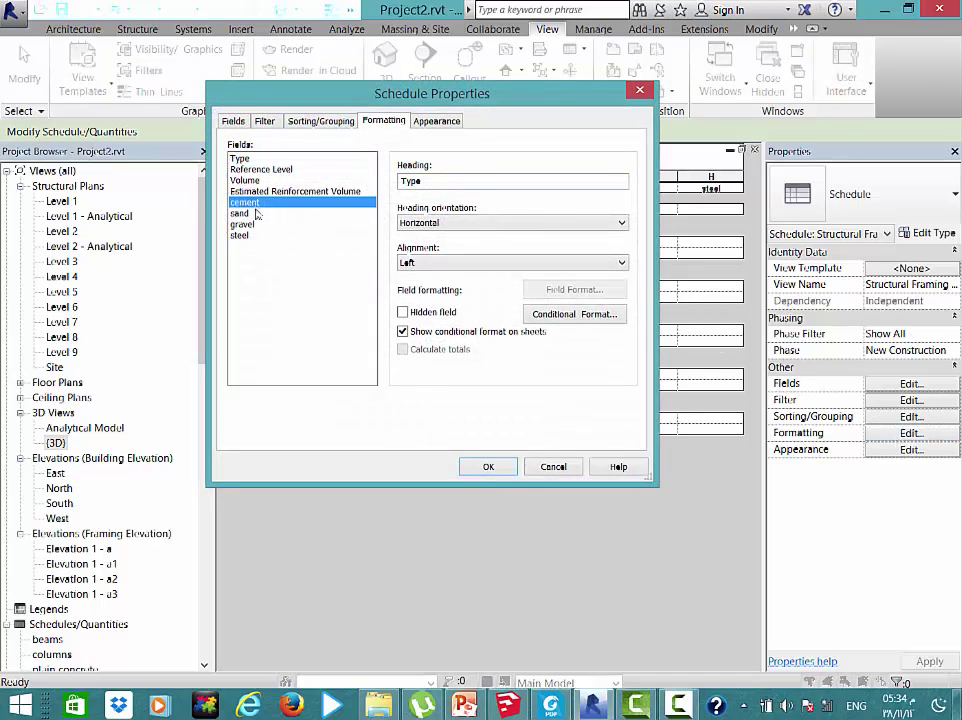
click(245, 213)
click(245, 224)
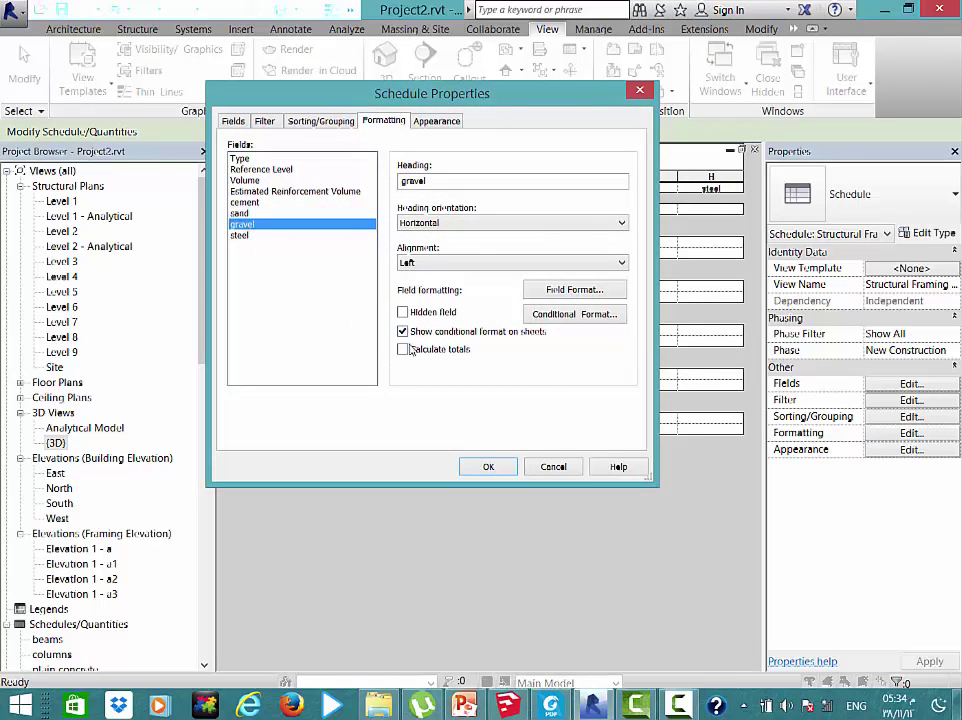
drag(250, 192, 251, 249)
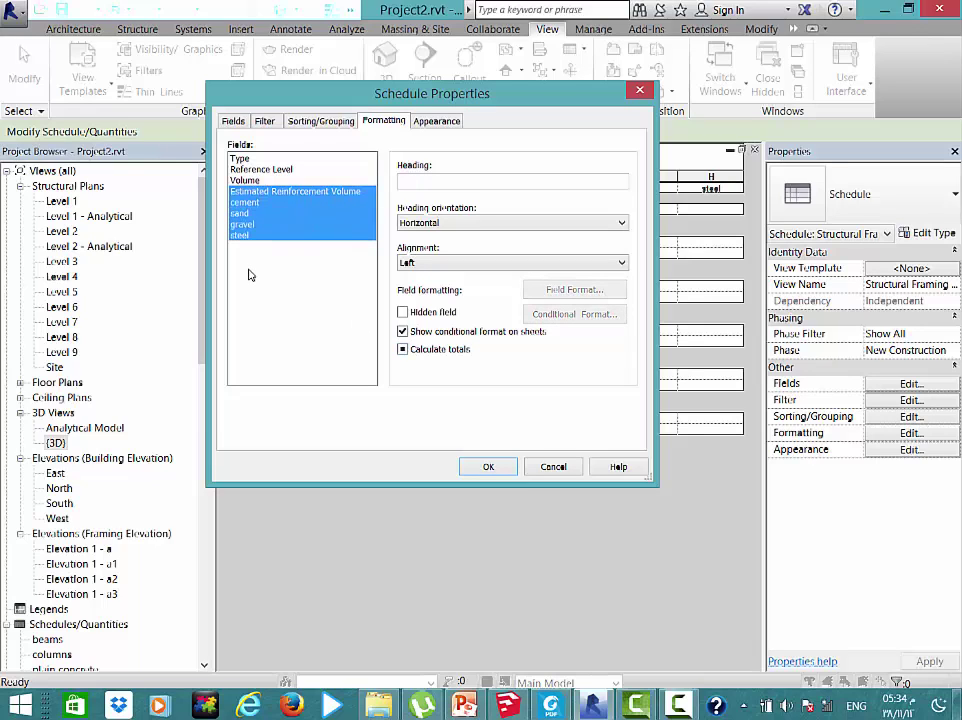
click(250, 191)
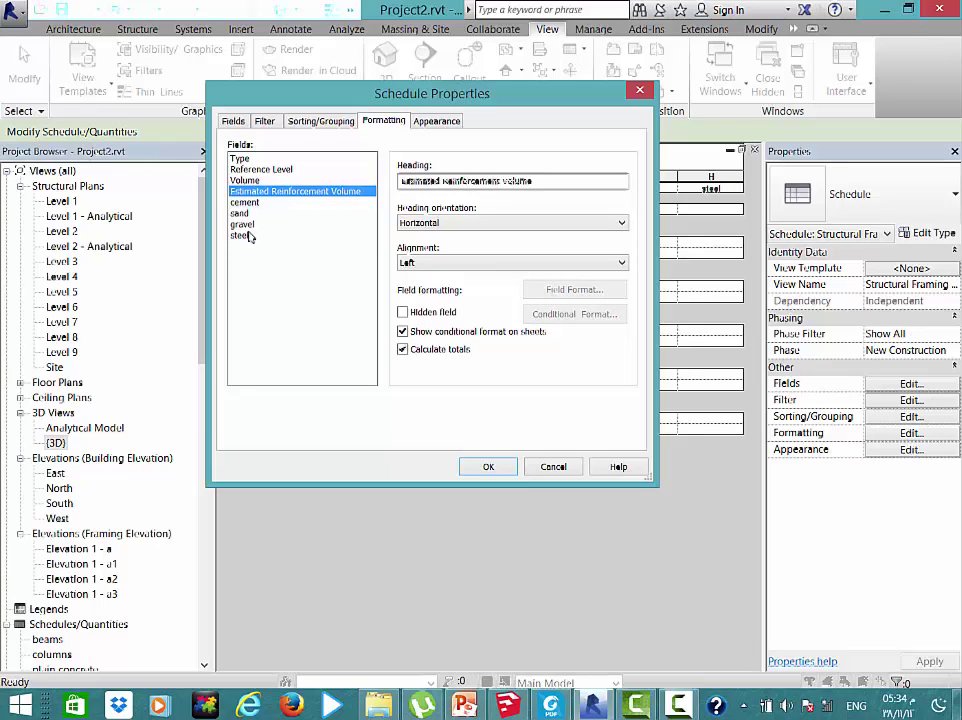
click(246, 203)
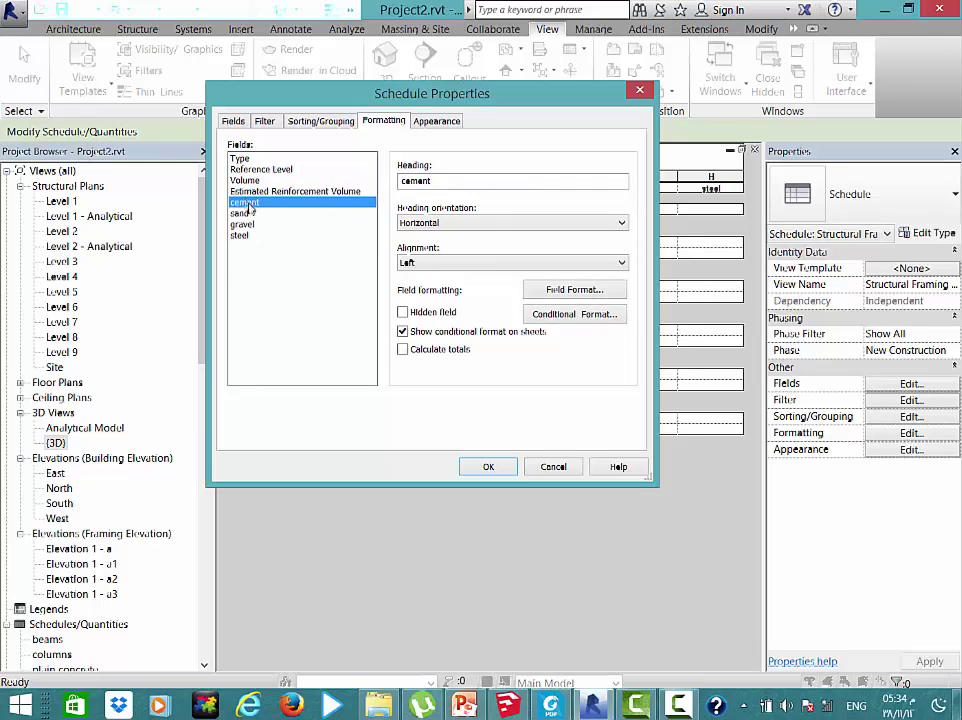
click(402, 349)
click(240, 213)
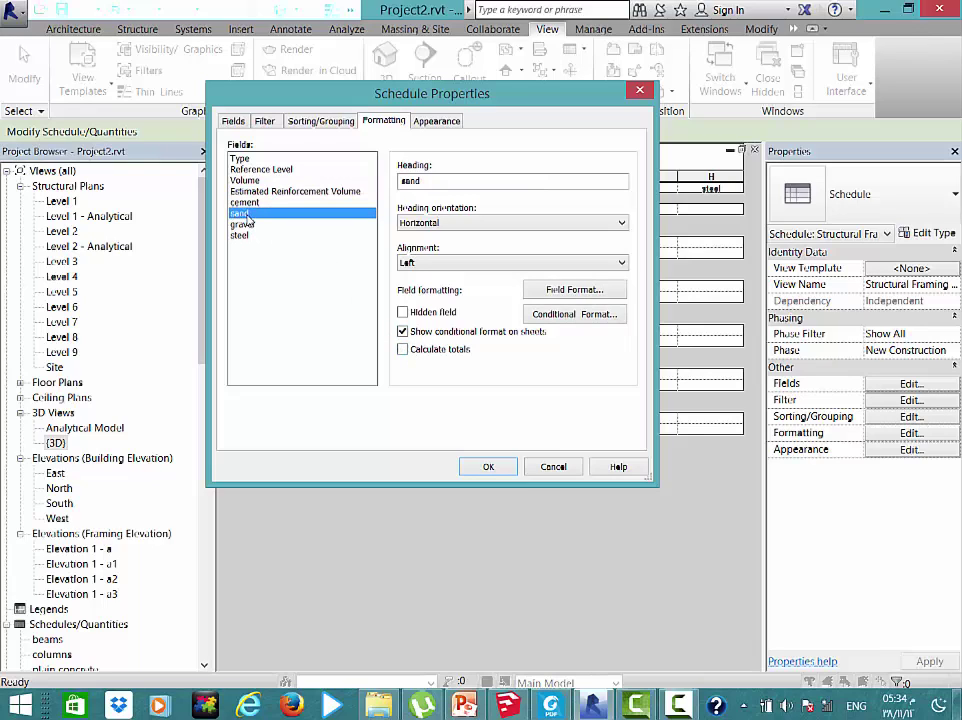
click(402, 349)
Turn on totals for the gravel and steel columns
drag(241, 224, 253, 253)
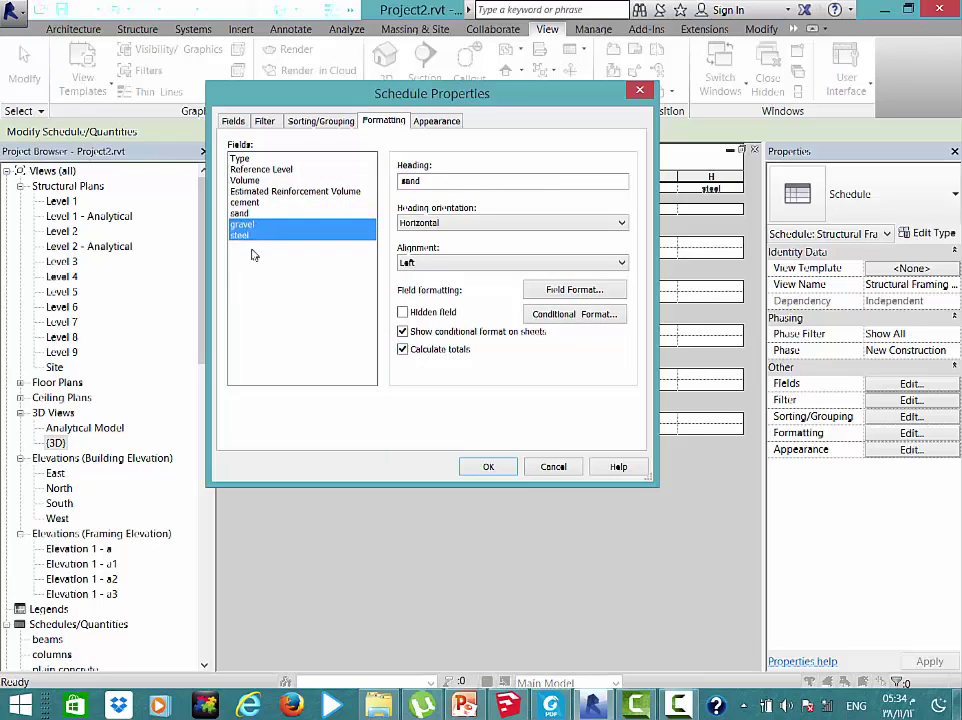
click(402, 349)
click(248, 224)
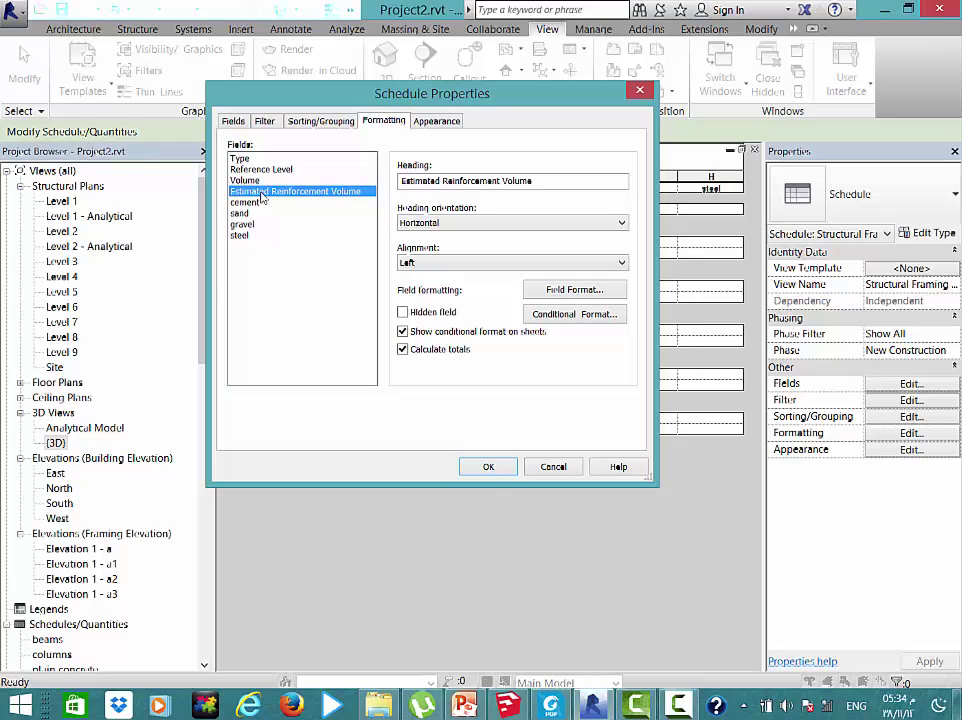
click(486, 470)
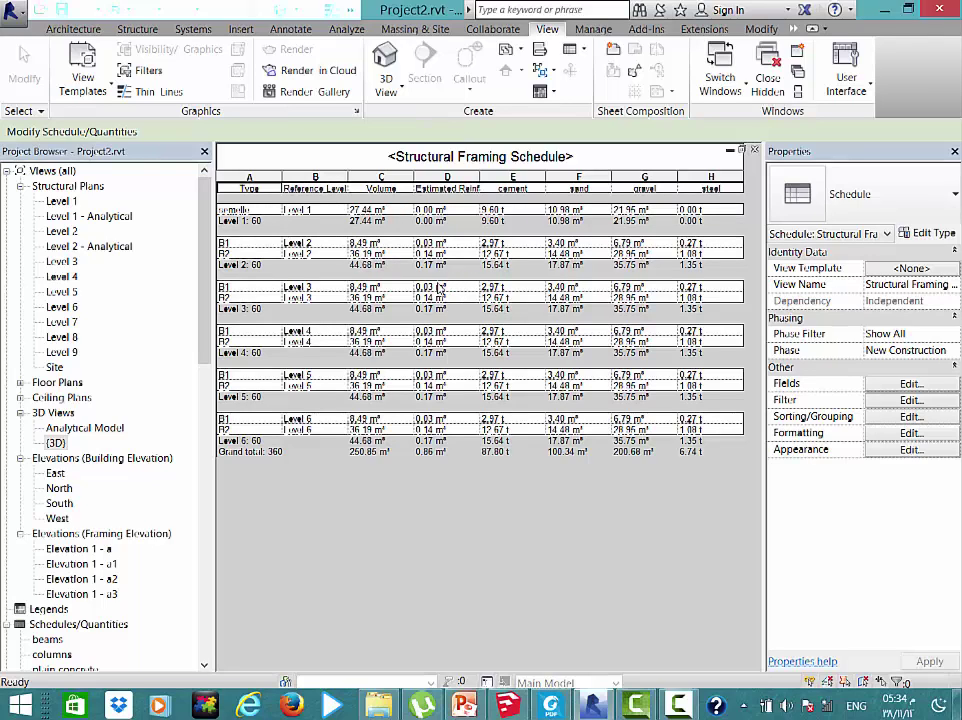
Remove the secondary Type sort from the framing schedule and apply it to compare
click(927, 418)
drag(440, 94, 748, 86)
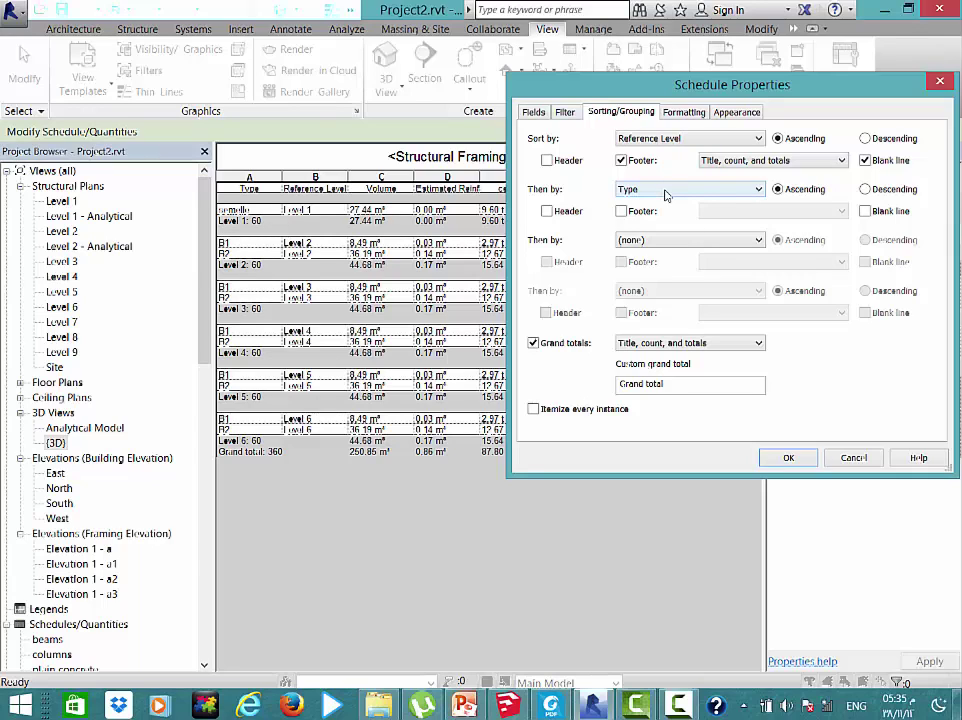
click(670, 239)
click(687, 190)
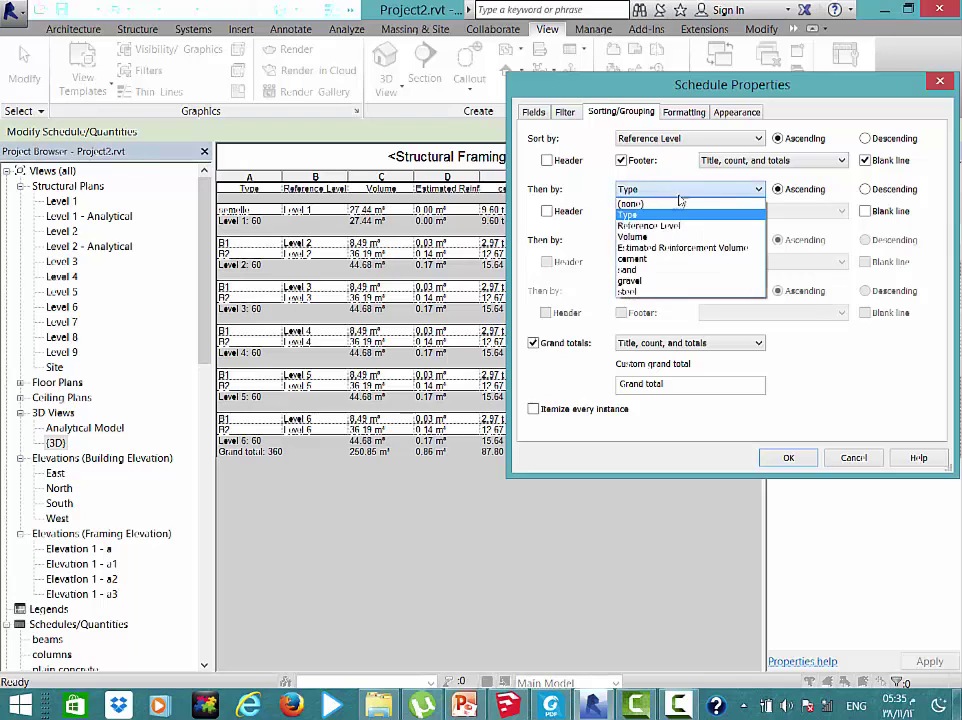
click(659, 208)
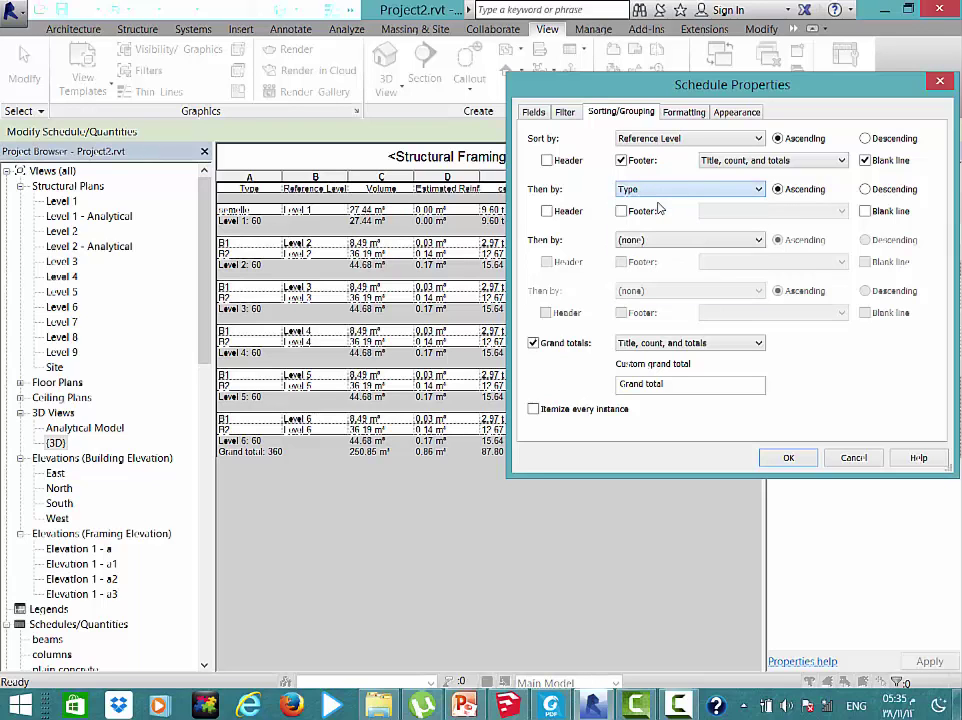
click(789, 457)
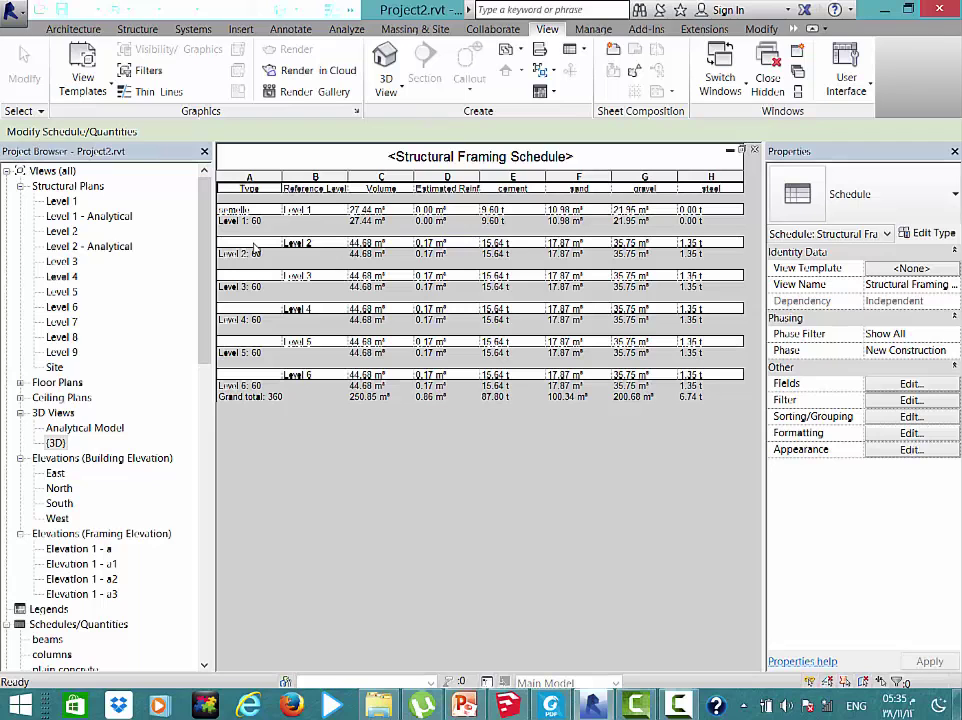
Restore the secondary sort by Type so B1 and B2 rows appear within each level
click(928, 416)
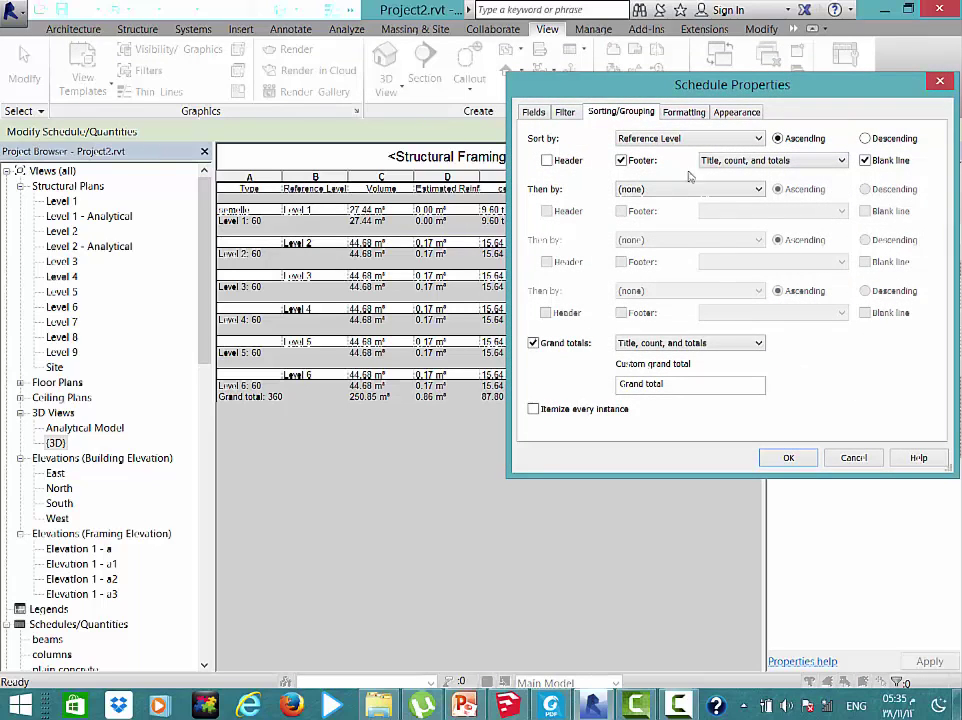
click(690, 189)
click(668, 211)
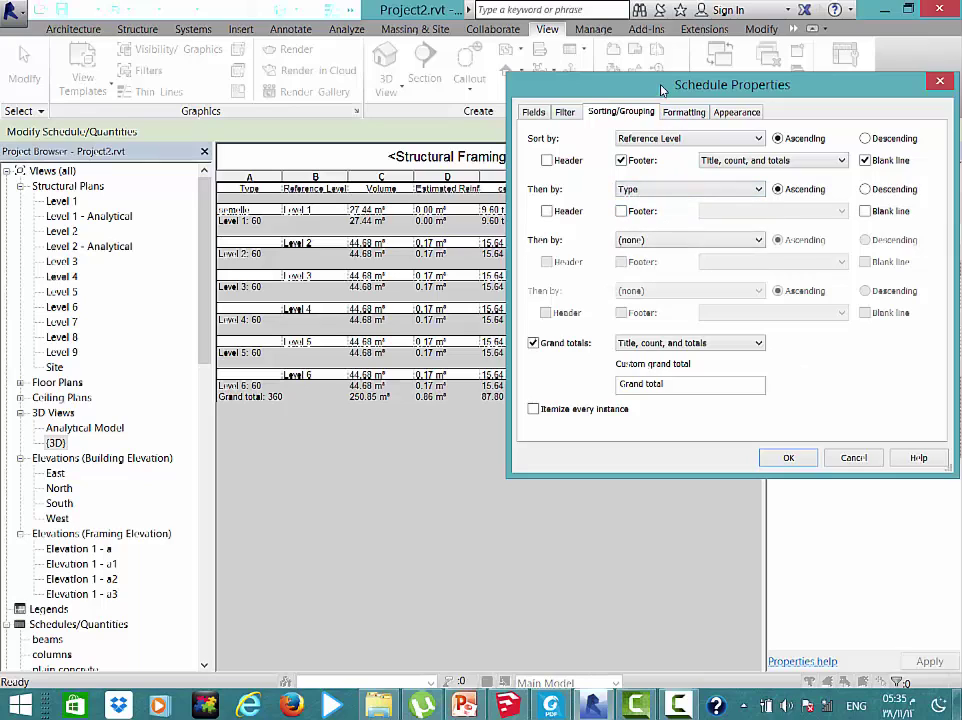
drag(660, 90, 554, 79)
click(682, 446)
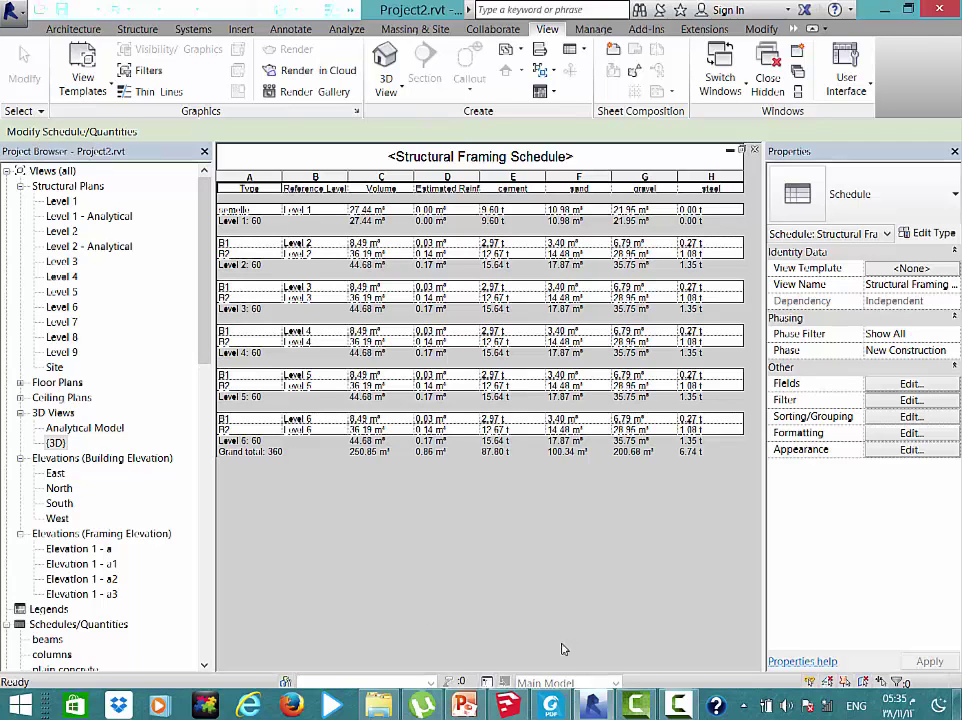
Scroll the PDF columns table and select the headers from Type to Estimated Reinforcement Volume
scroll(507, 538, down, 1)
scroll(498, 449, down, 3)
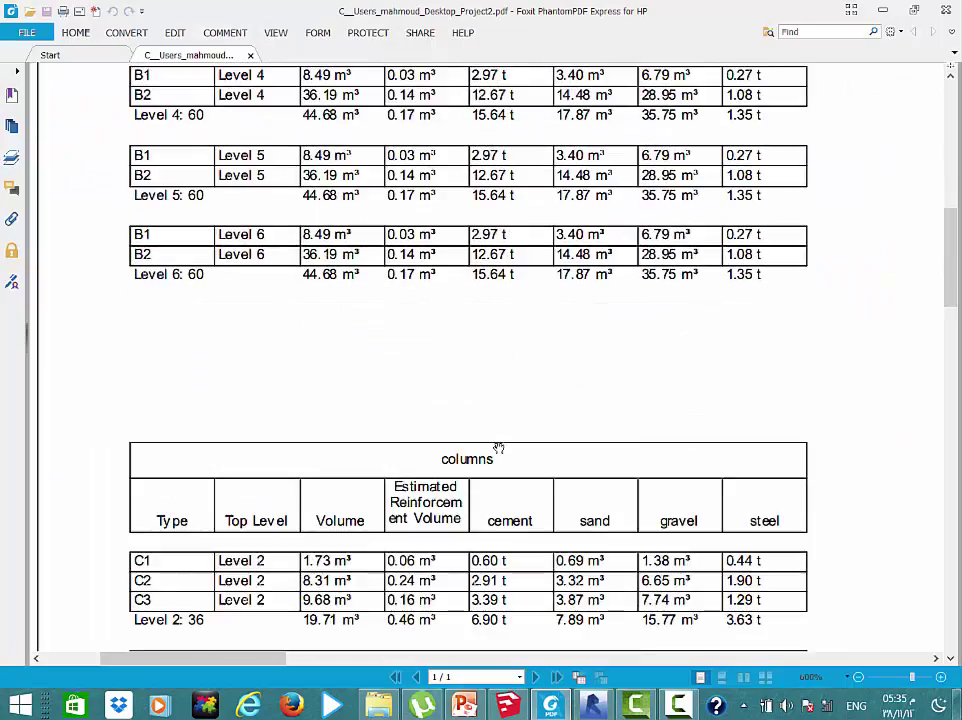
scroll(498, 449, down, 2)
scroll(501, 440, down, 1)
scroll(501, 440, down, 2)
scroll(500, 443, down, 2)
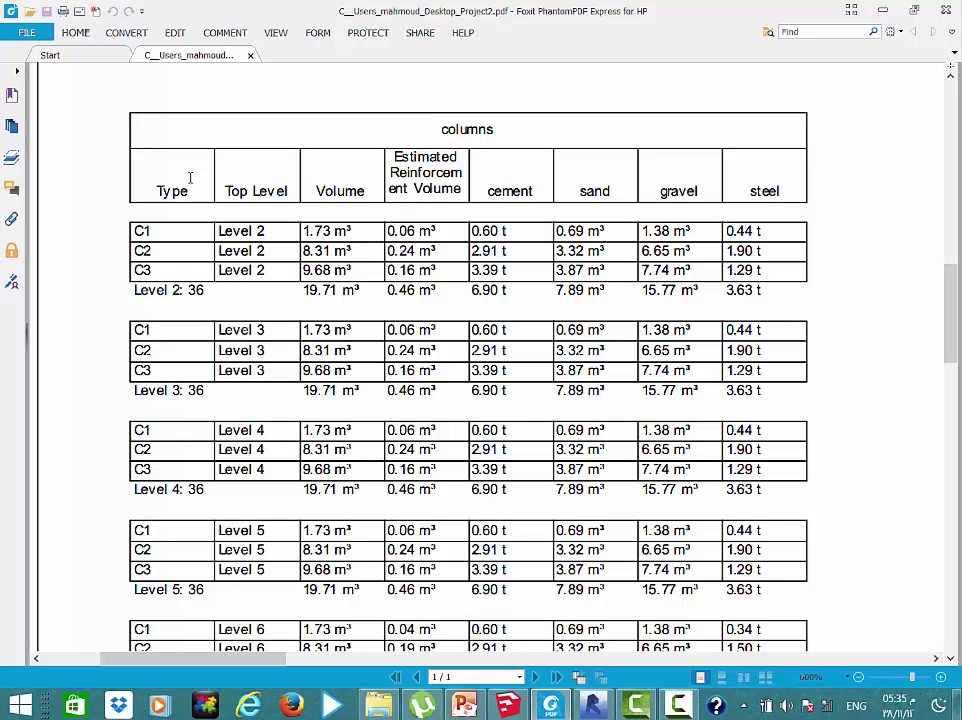
double_click(159, 190)
drag(291, 197, 222, 191)
drag(366, 191, 285, 197)
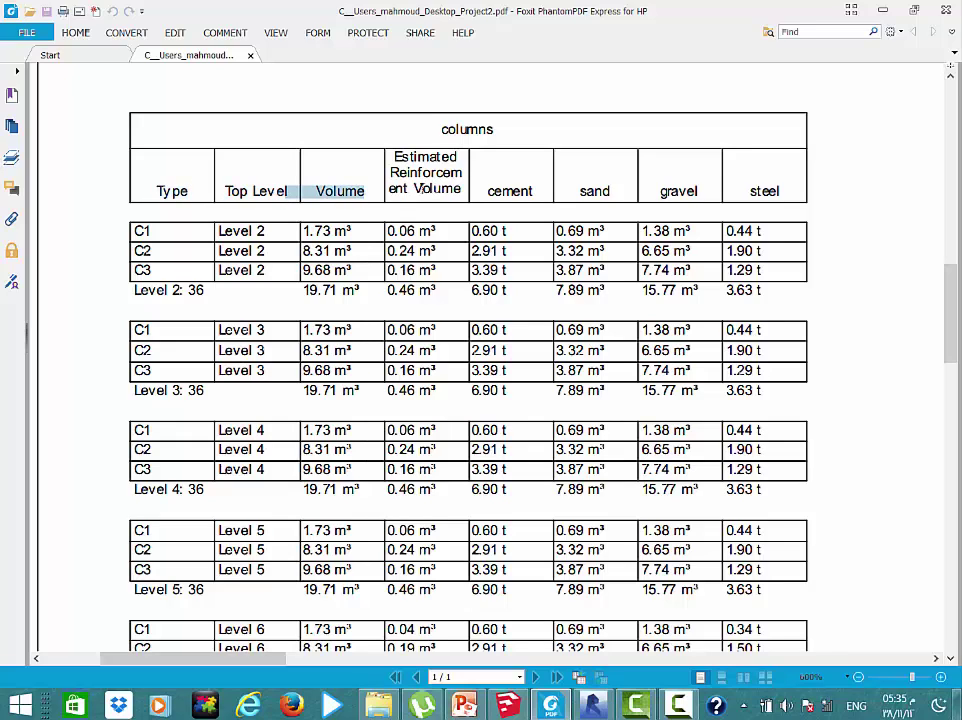
mouse_move(394, 157)
mouse_down()
mouse_move(410, 192)
mouse_move(411, 181)
mouse_up()
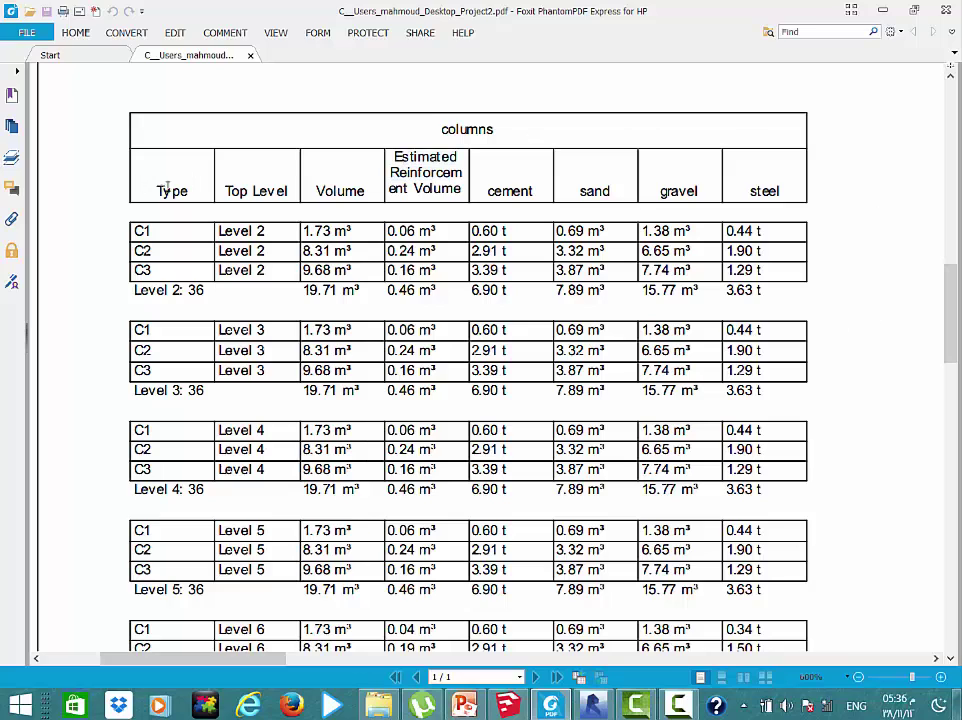
drag(156, 188, 476, 196)
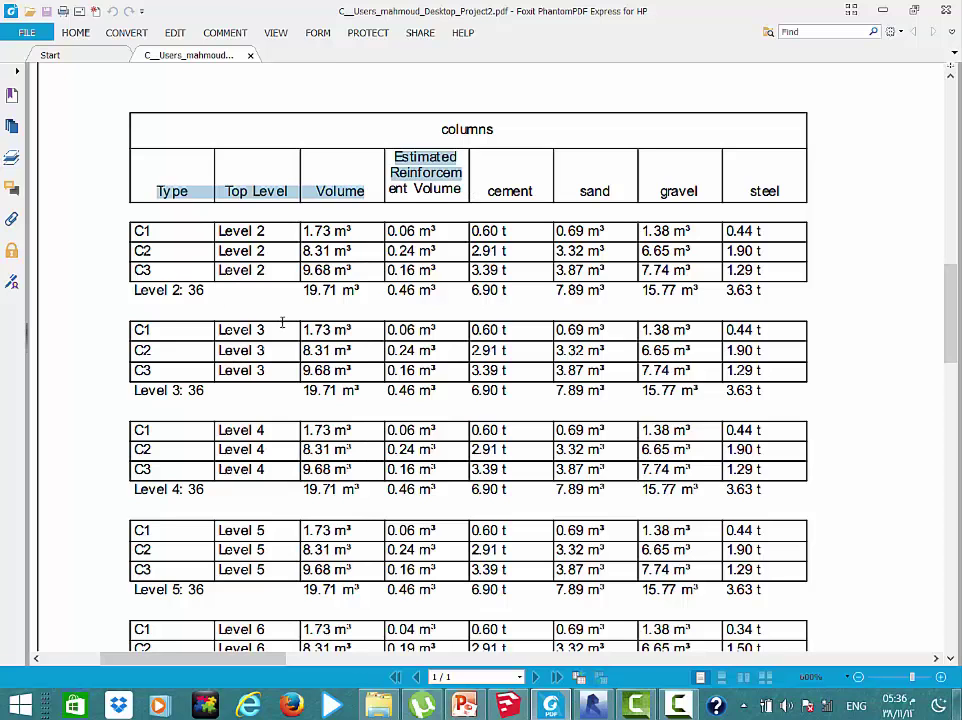
Clear the header selection, check the remaining rows, and return to Revit's framing schedule
click(199, 290)
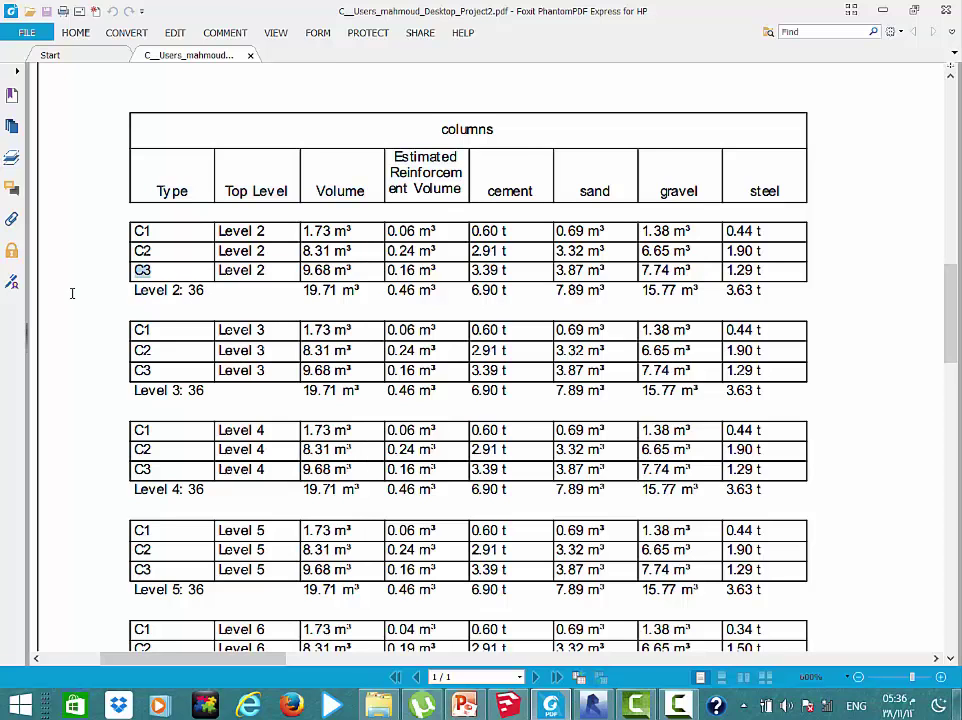
scroll(170, 301, down, 2)
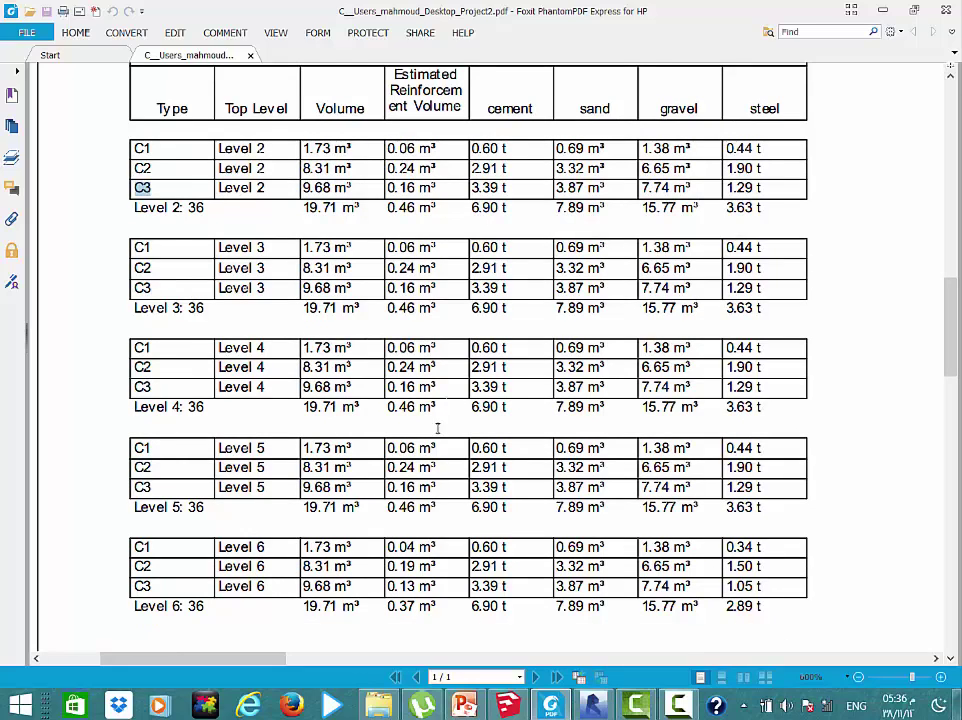
click(157, 147)
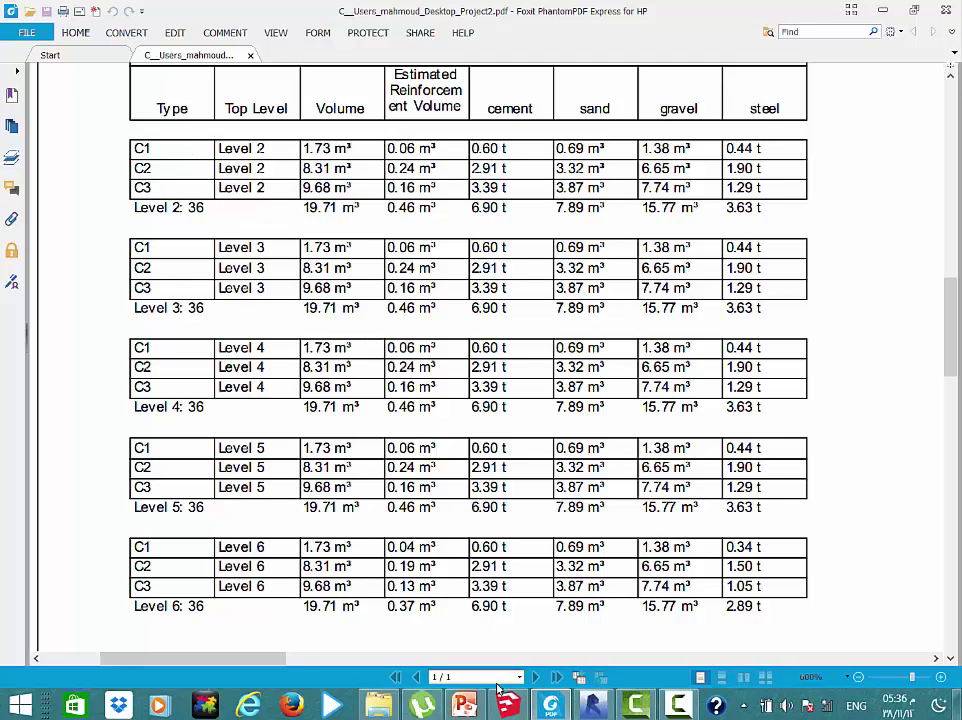
key(alt+Tab)
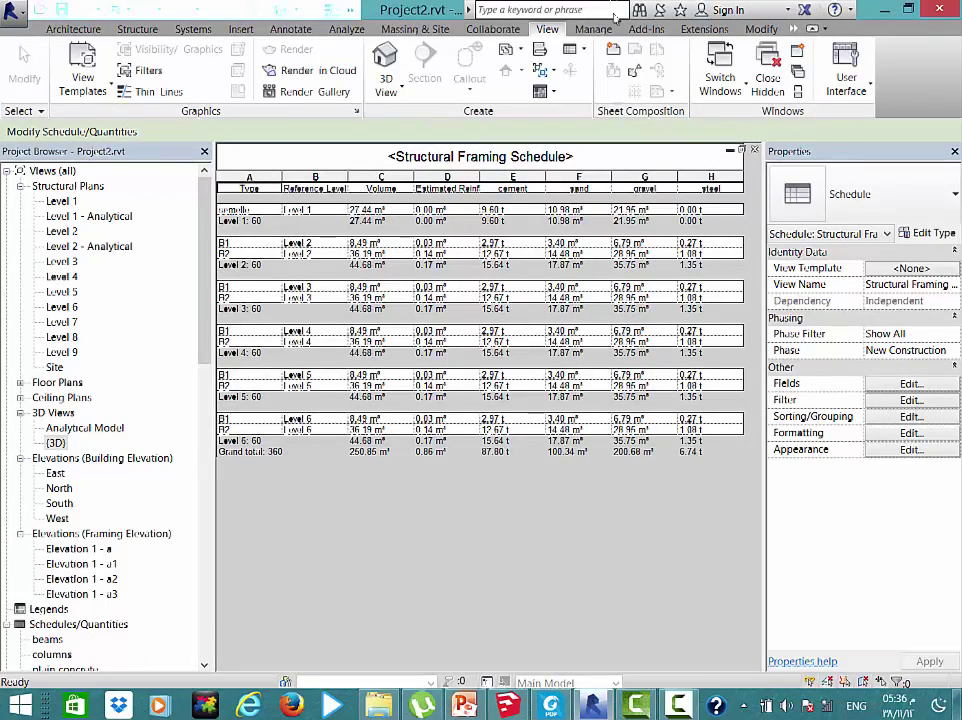
click(581, 52)
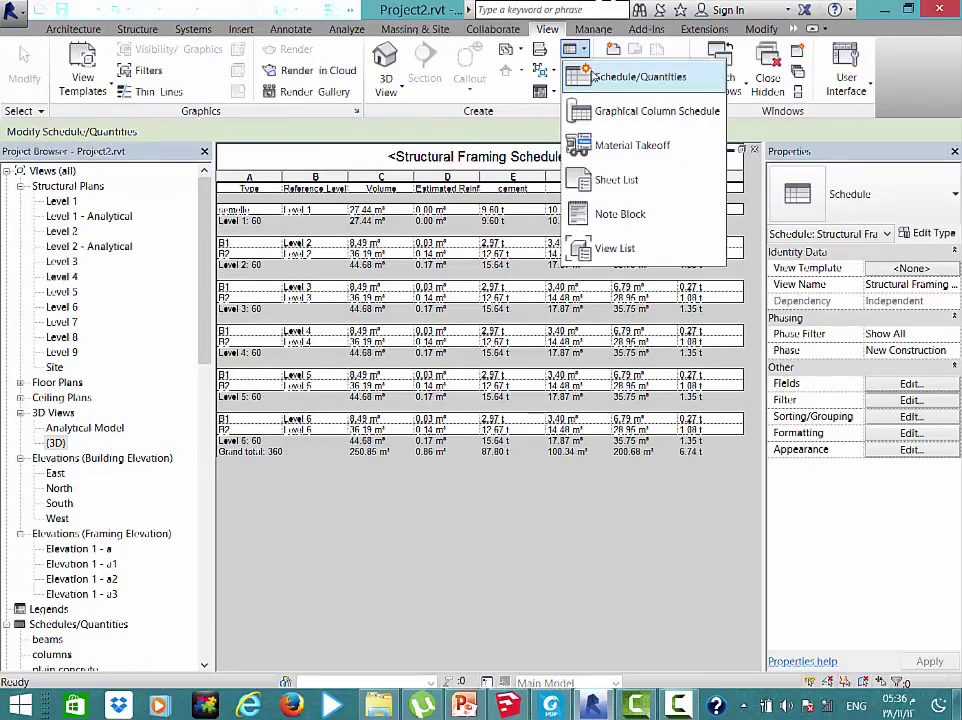
click(605, 73)
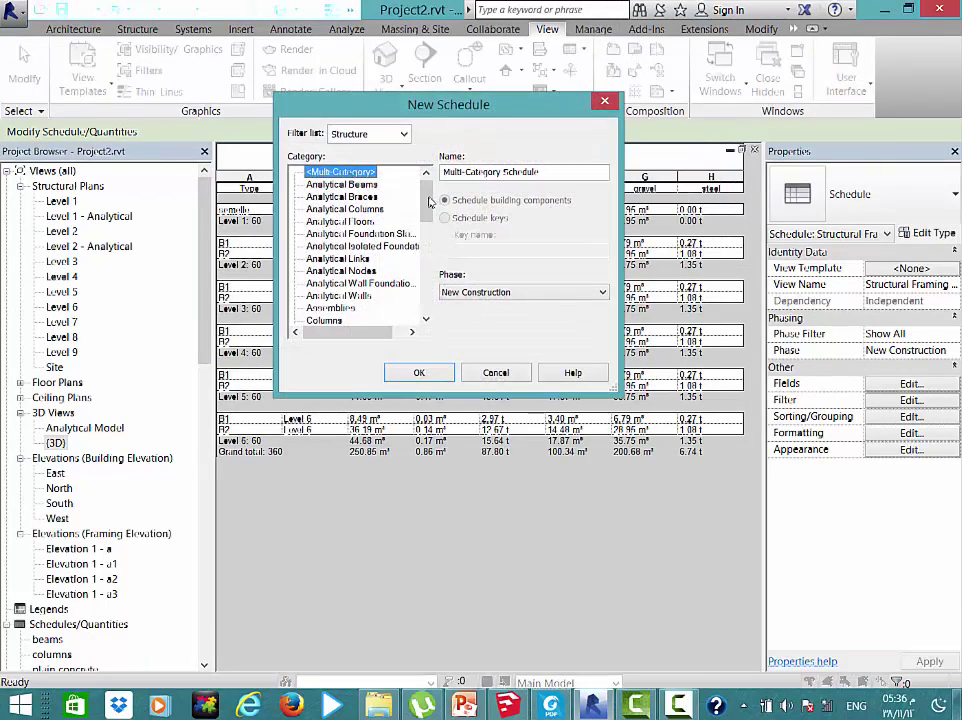
scroll(413, 301, down, 10)
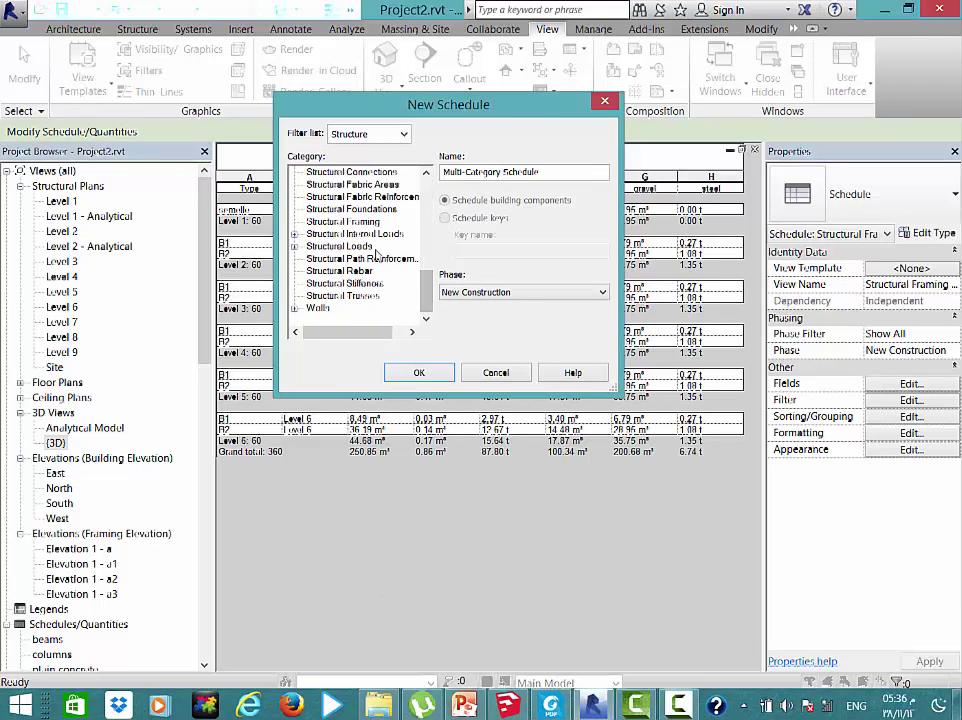
click(365, 196)
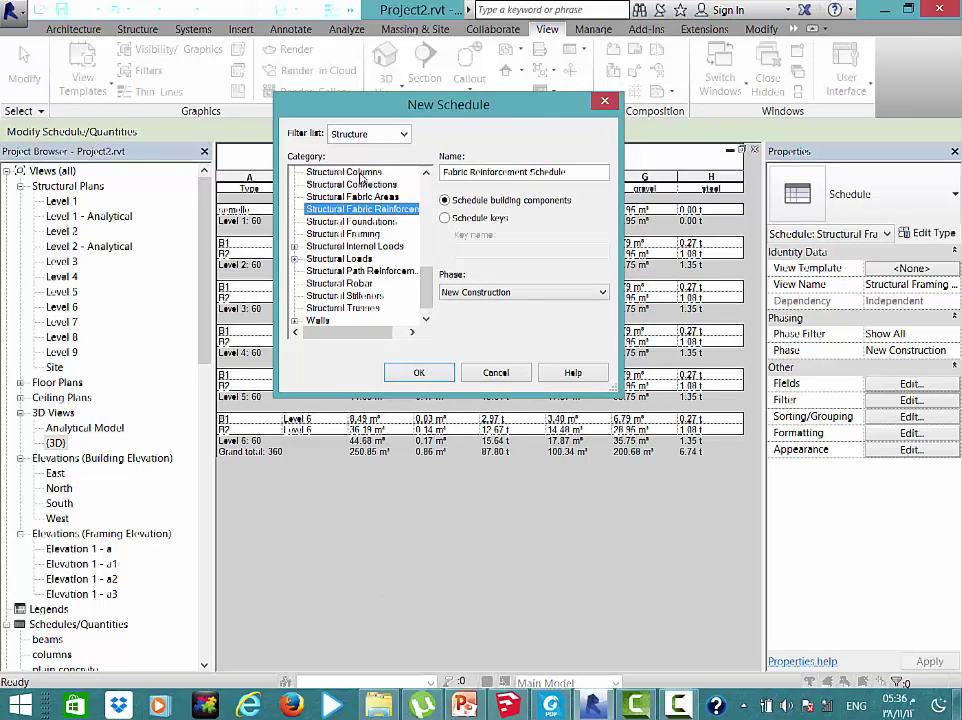
scroll(365, 190, up, 1)
double_click(363, 187)
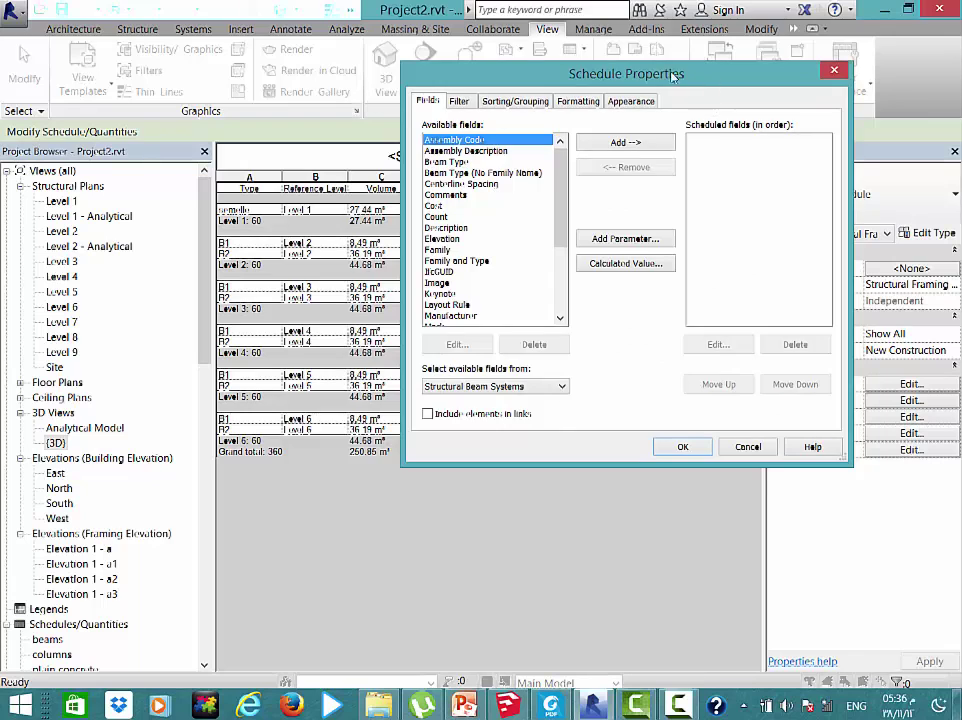
drag(407, 176, 429, 170)
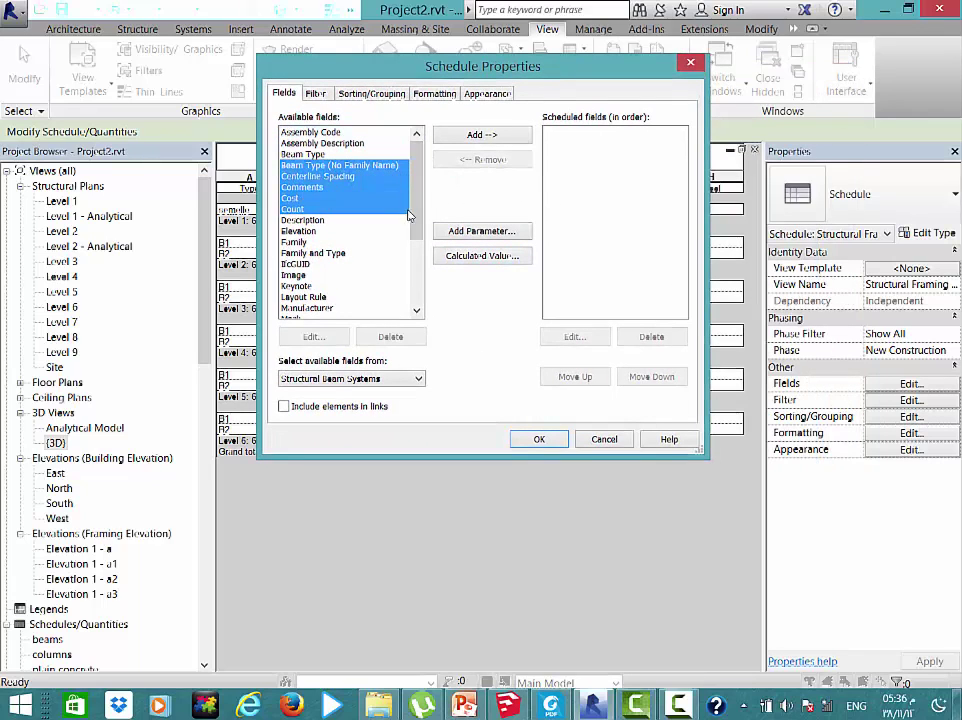
scroll(322, 291, down, 4)
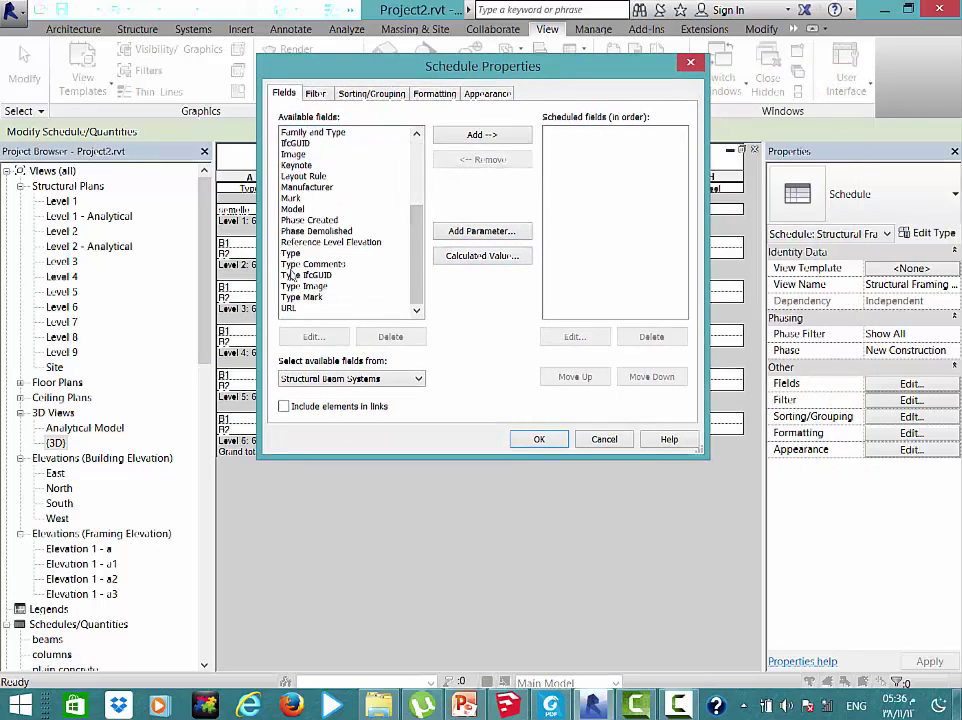
double_click(291, 253)
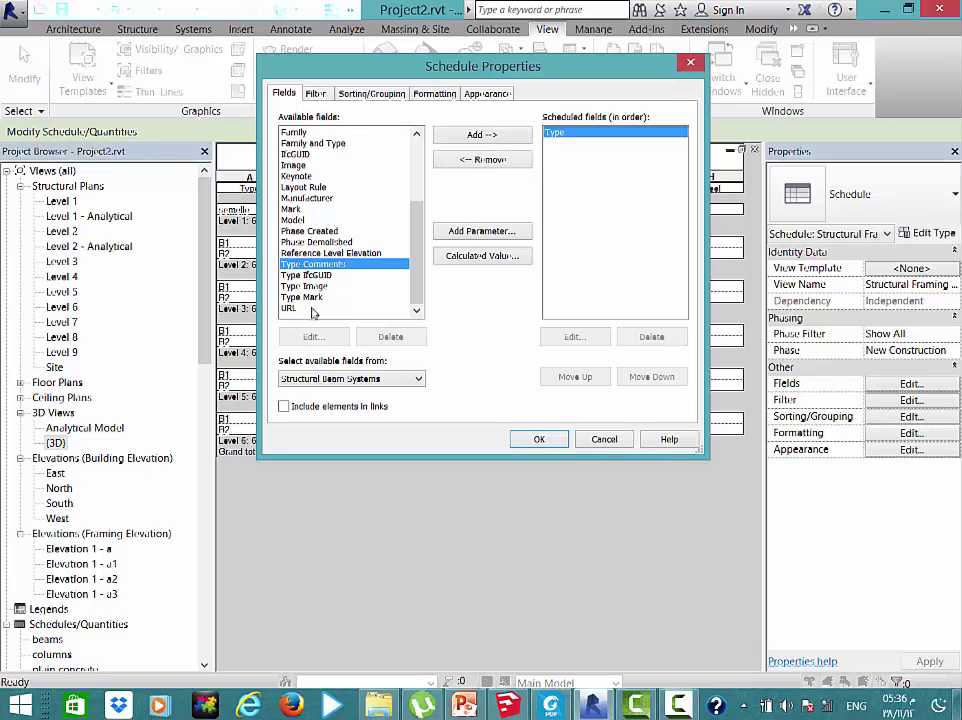
scroll(310, 250, up, 3)
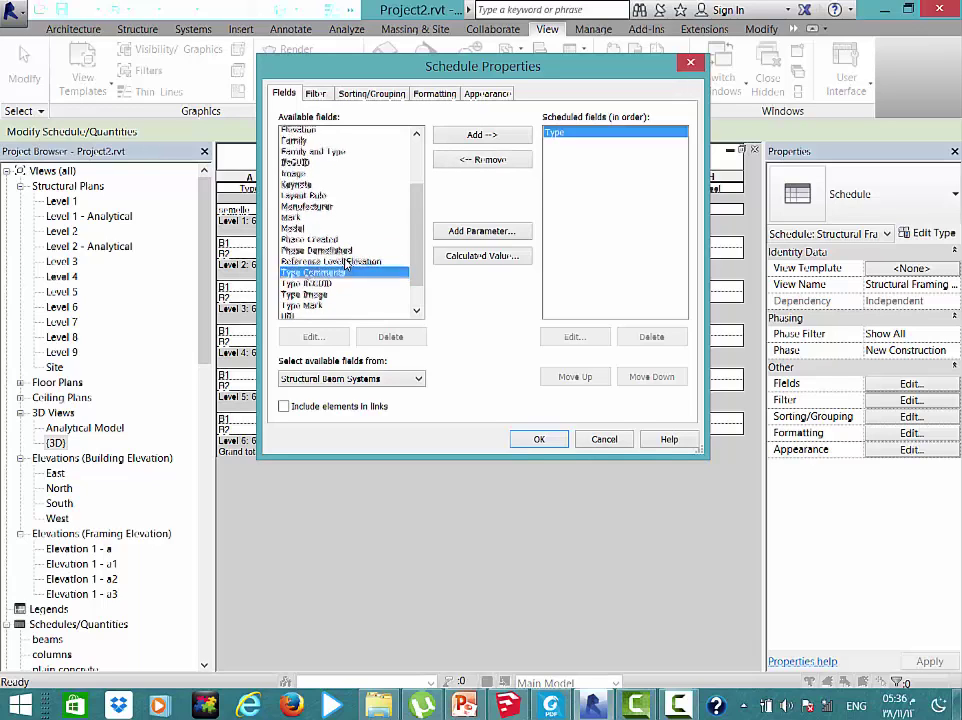
click(314, 264)
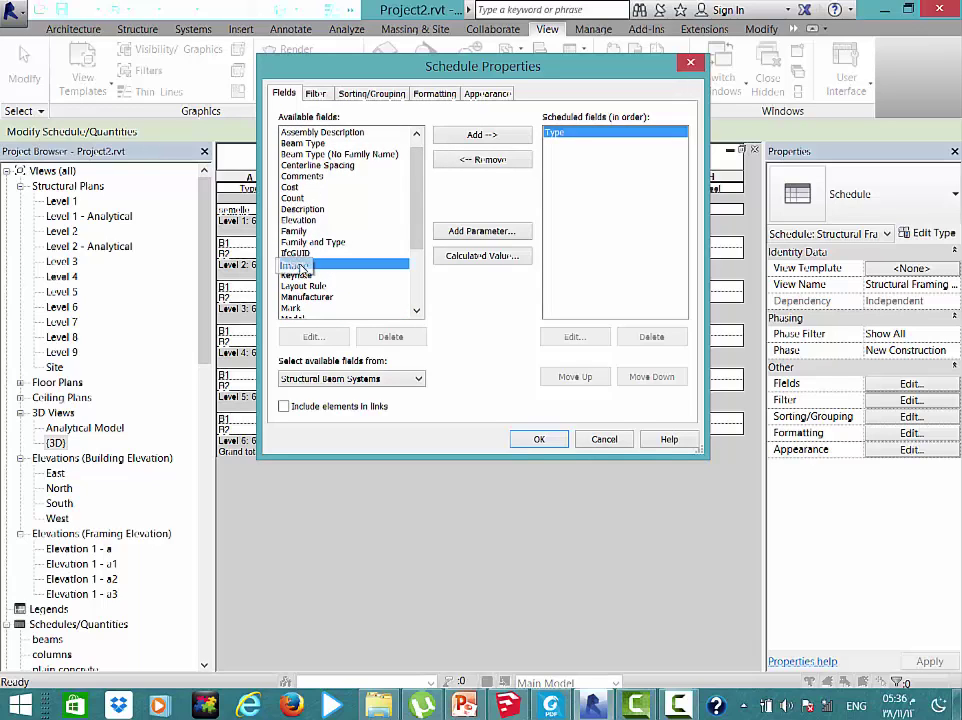
click(598, 440)
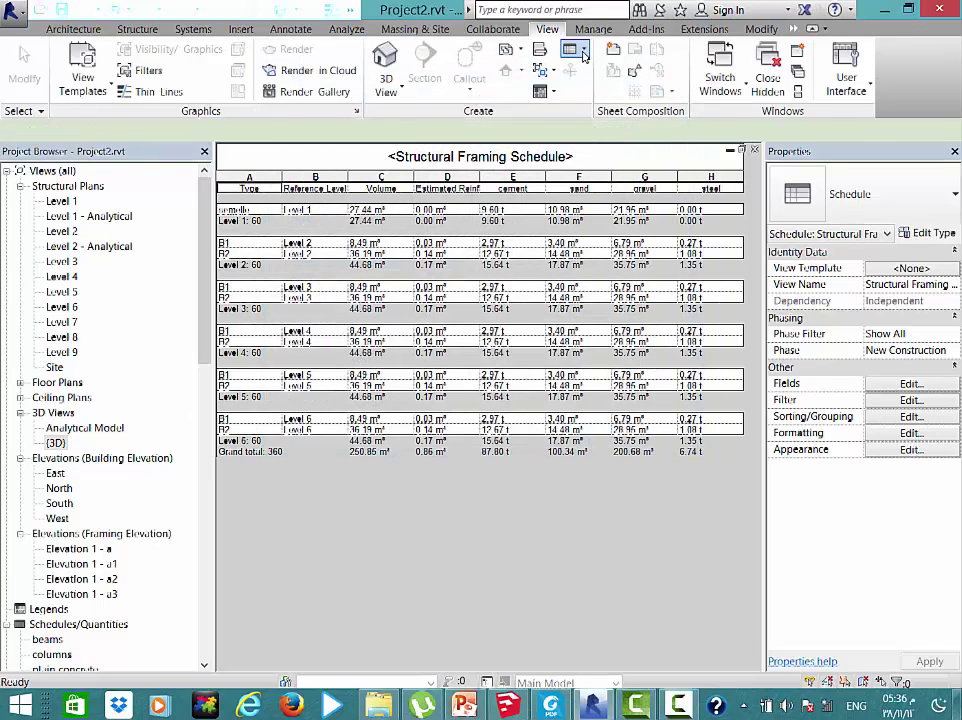
Create a new schedule for the Structural Columns category
click(575, 49)
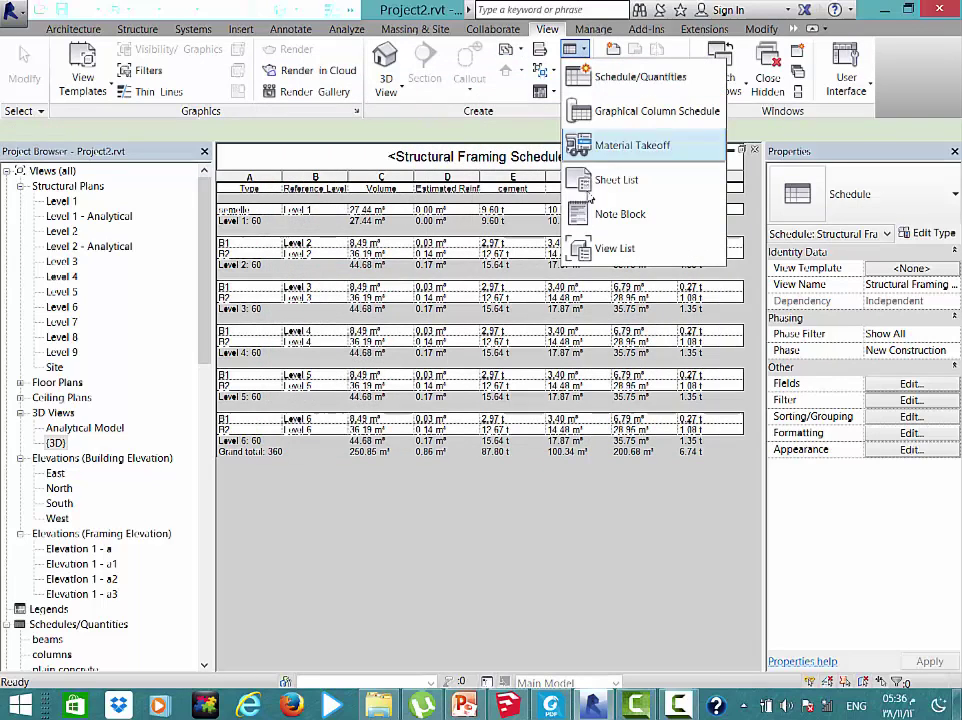
click(598, 78)
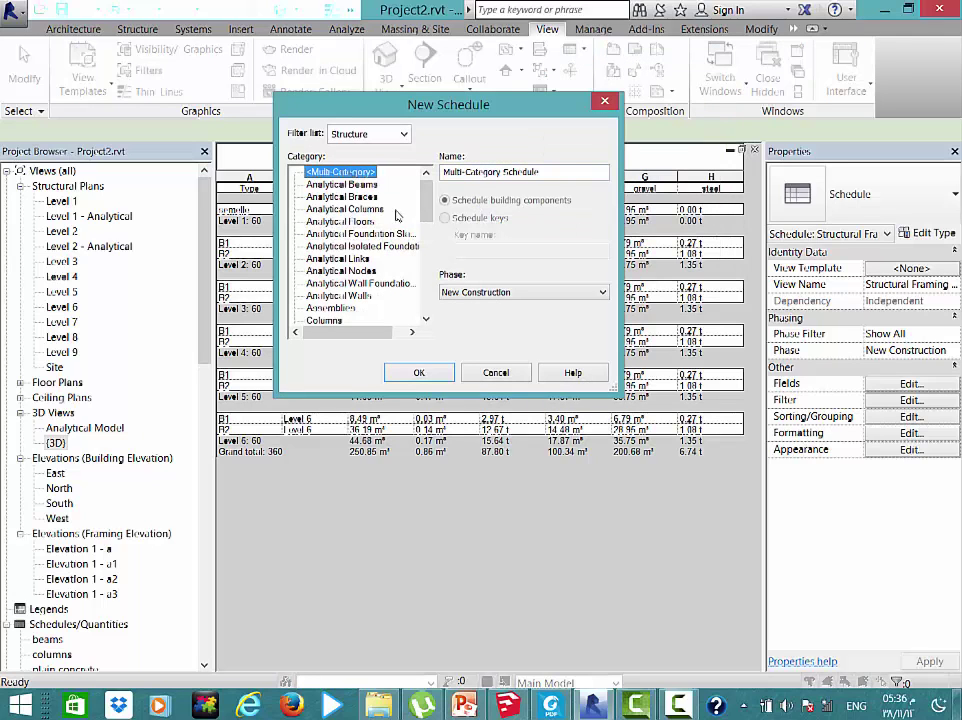
drag(425, 185, 420, 285)
scroll(420, 285, up, 2)
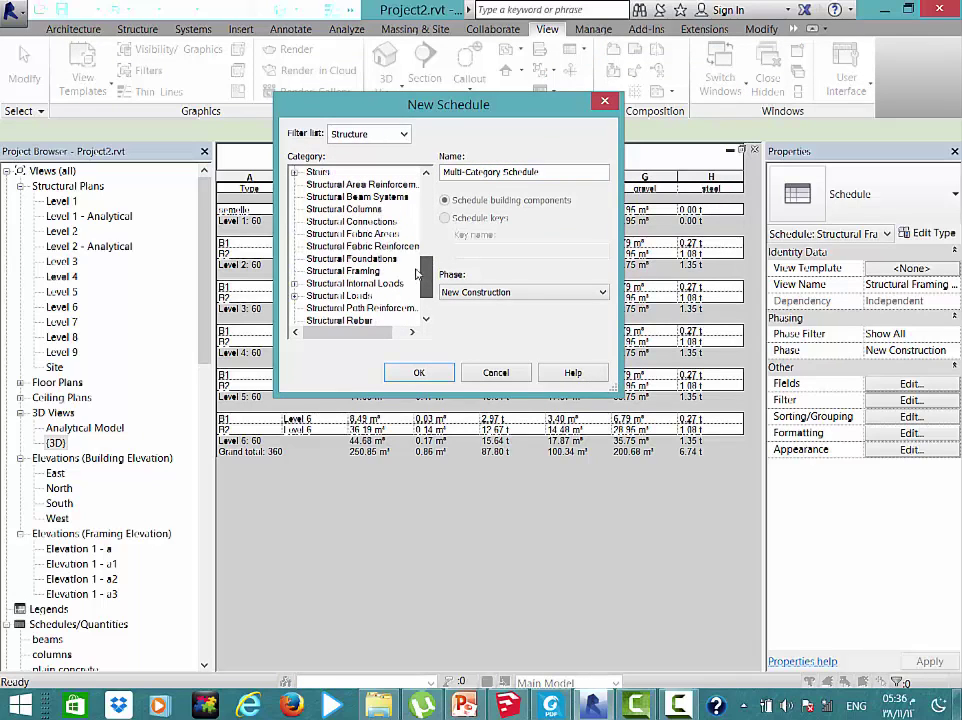
double_click(369, 211)
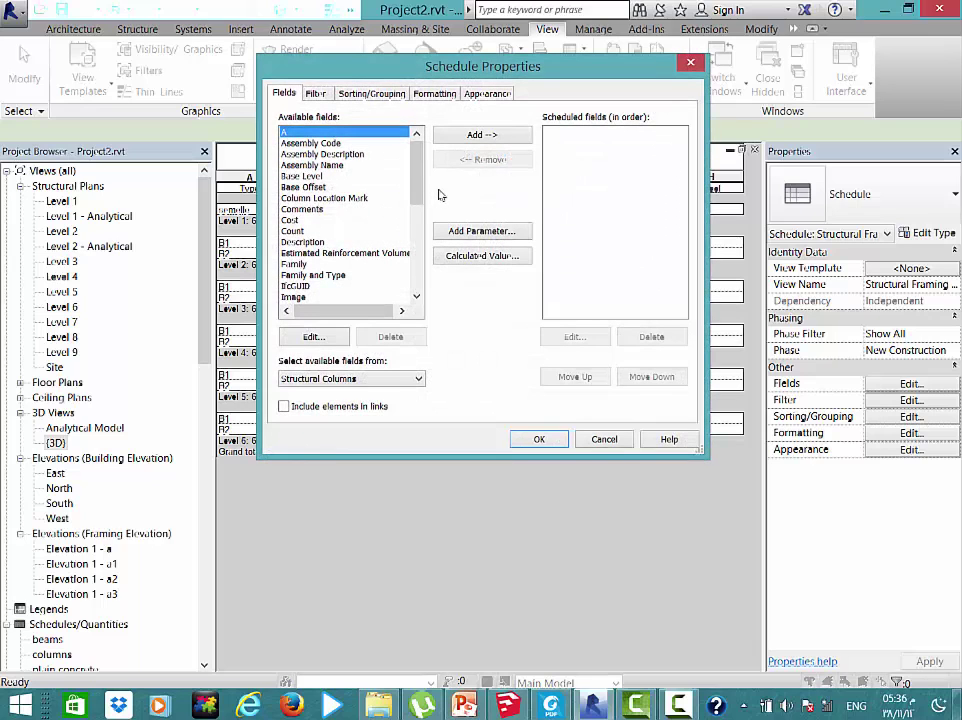
Add the Volume, Type, Top Level and Estimated Reinforcement Volume fields to the columns schedule
scroll(405, 285, down, 10)
scroll(405, 285, down, 1)
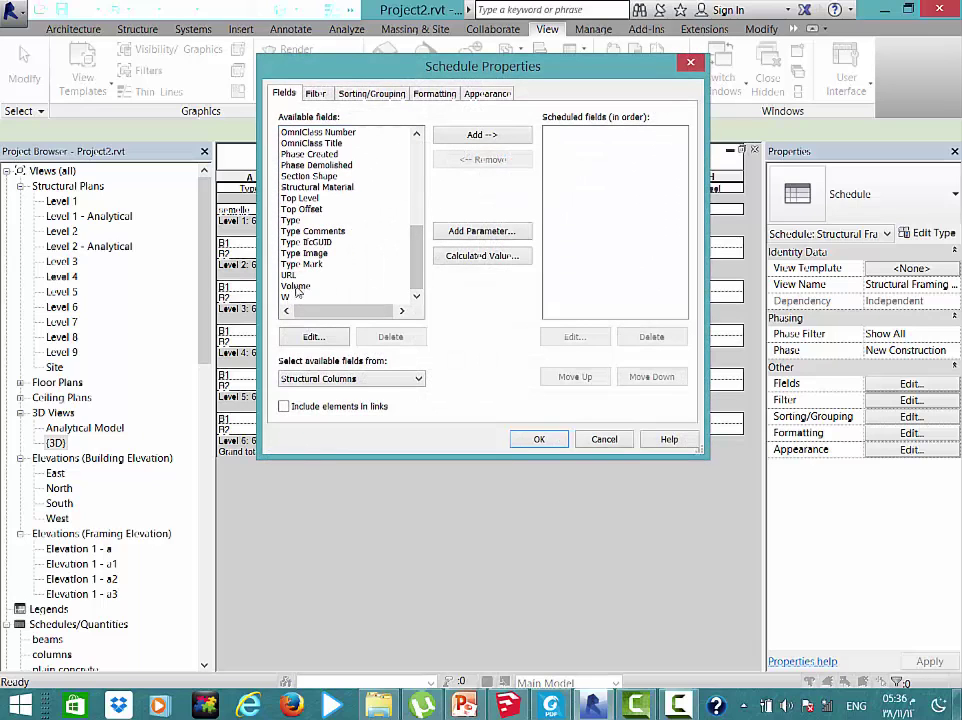
double_click(316, 281)
double_click(296, 232)
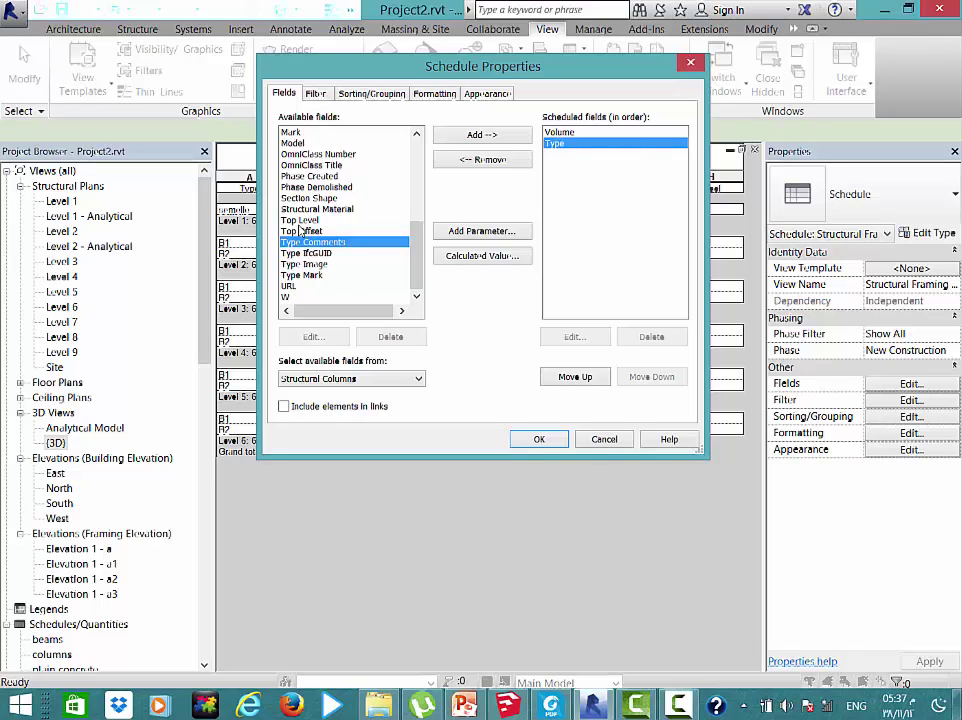
double_click(300, 221)
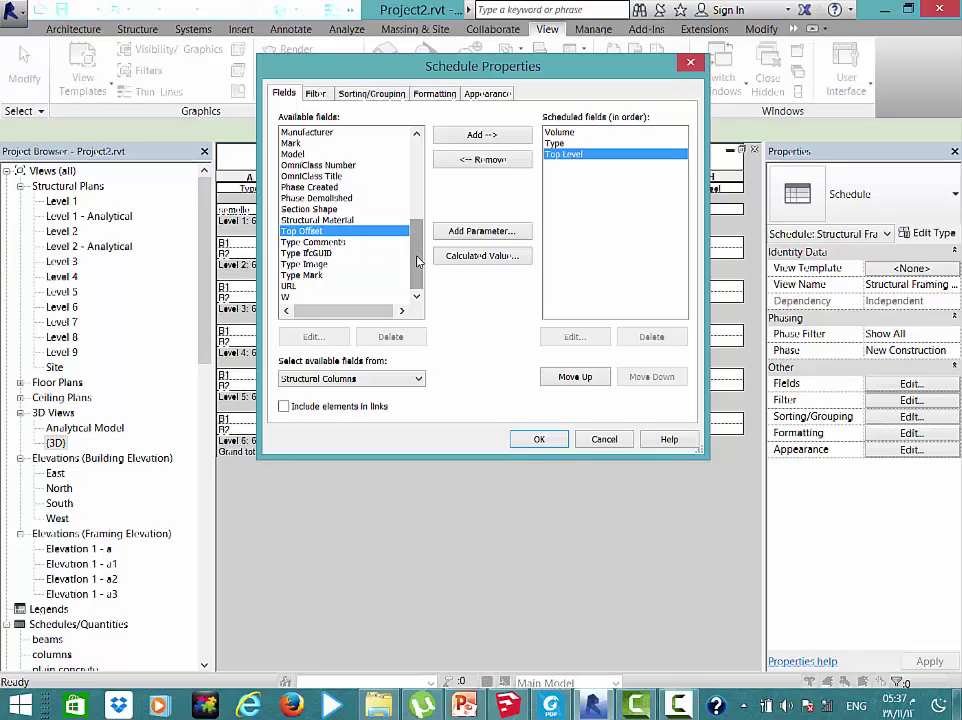
scroll(410, 262, up, 1)
scroll(385, 268, up, 5)
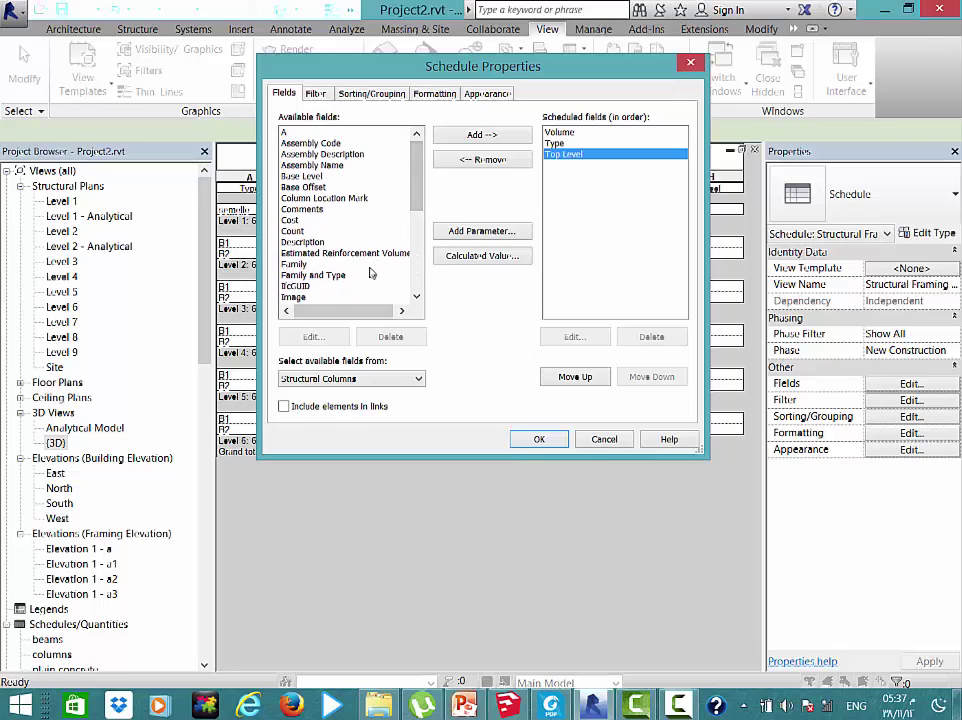
double_click(368, 253)
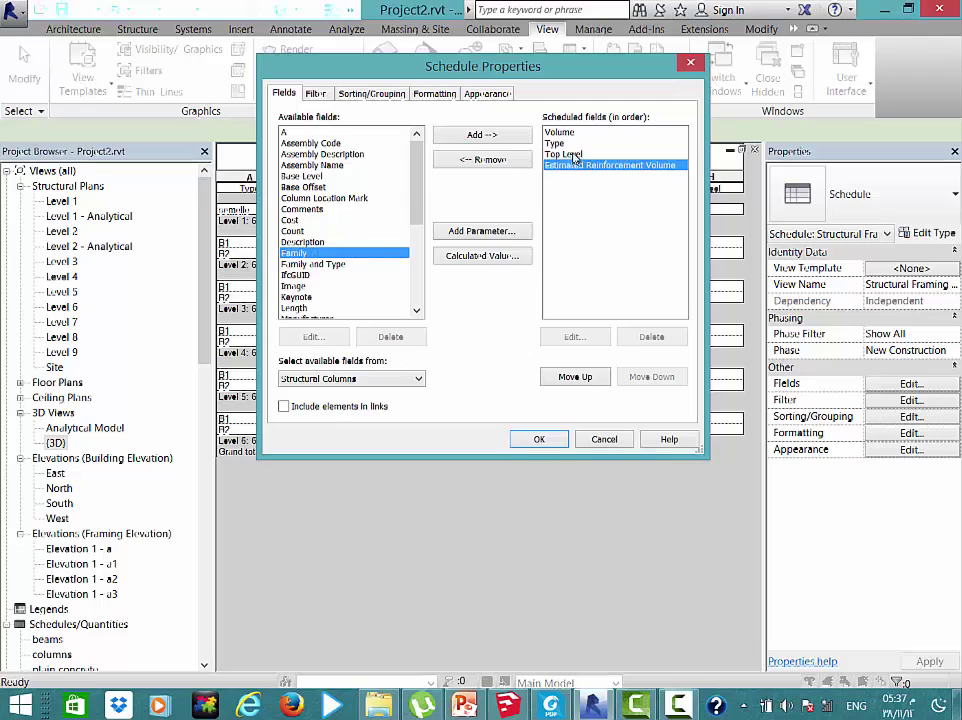
Reorder the fields to Type, Top Level, Volume, Estimated Reinforcement Volume
click(564, 154)
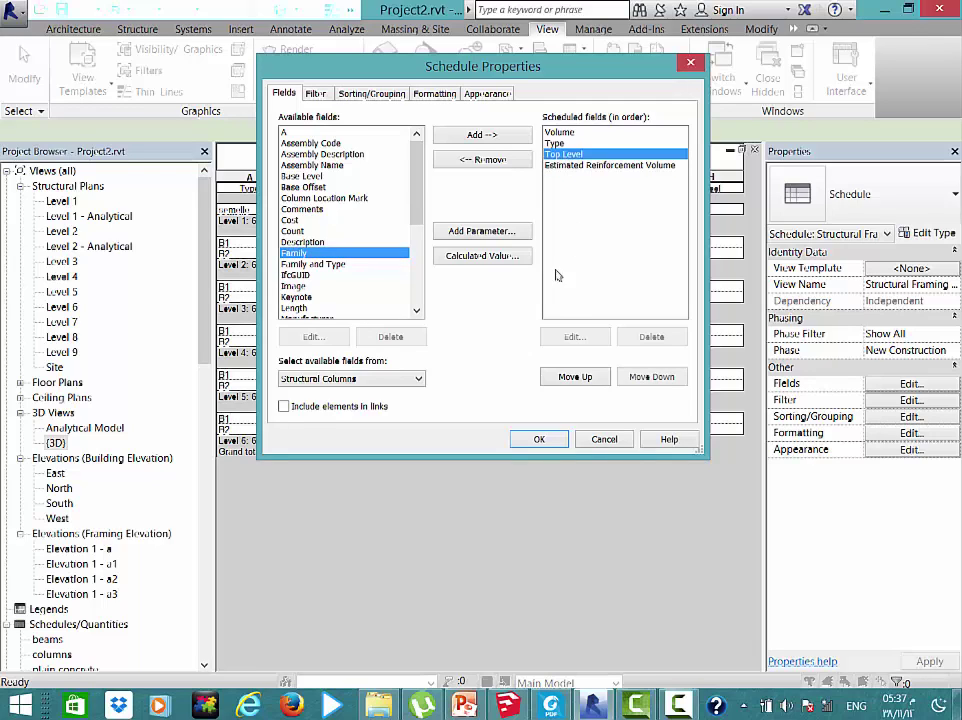
click(576, 376)
click(576, 376)
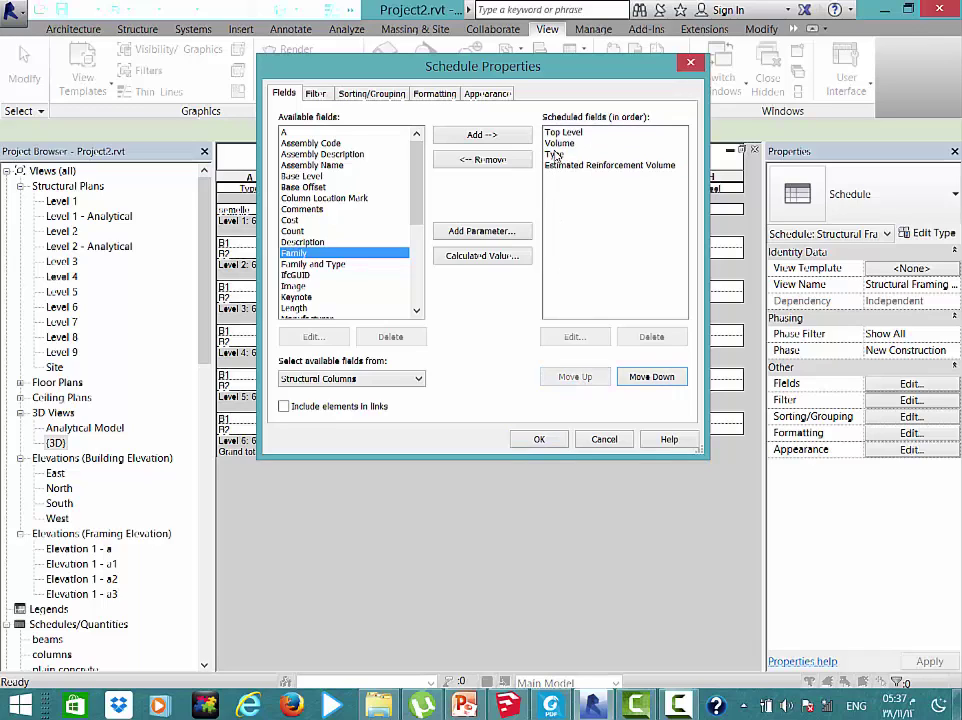
click(560, 143)
click(649, 378)
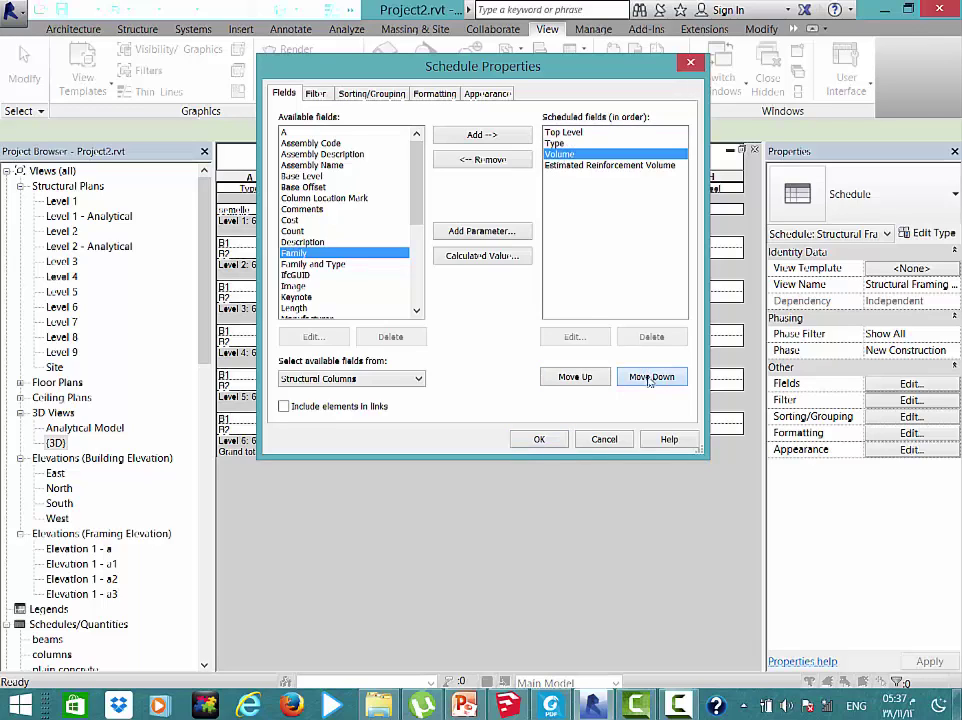
click(556, 143)
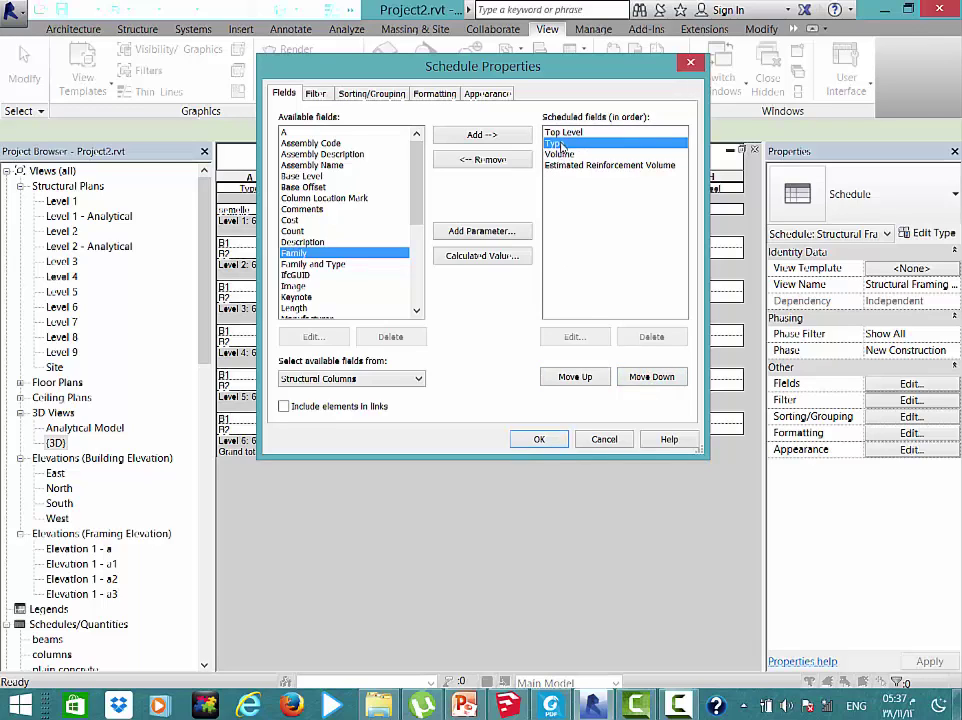
click(576, 377)
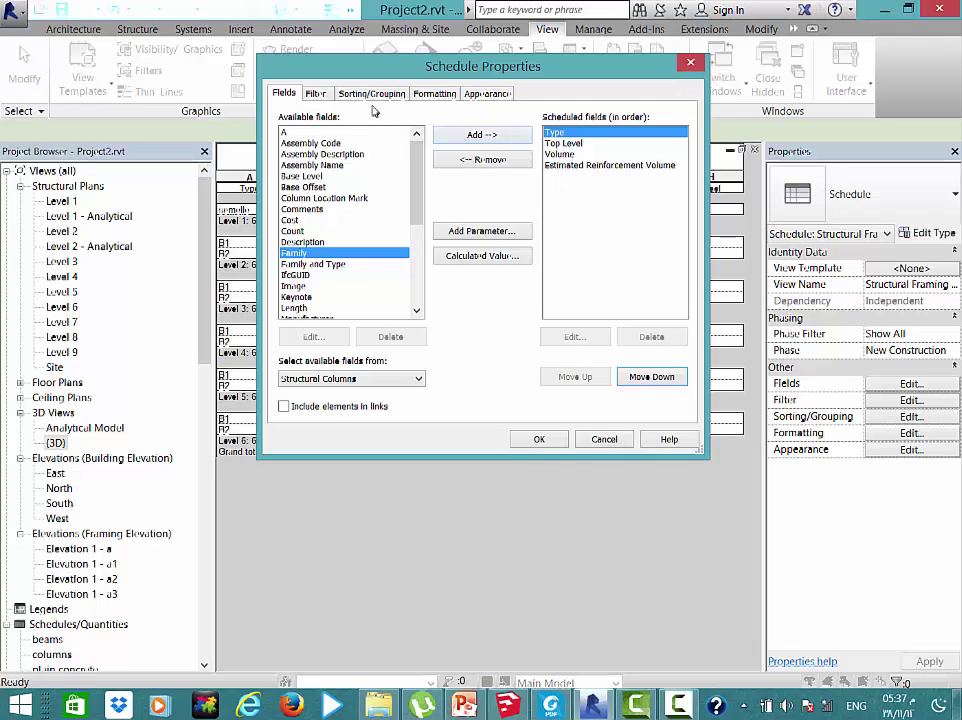
Sort by Top Level with a footer and blank line, then by Type
click(376, 96)
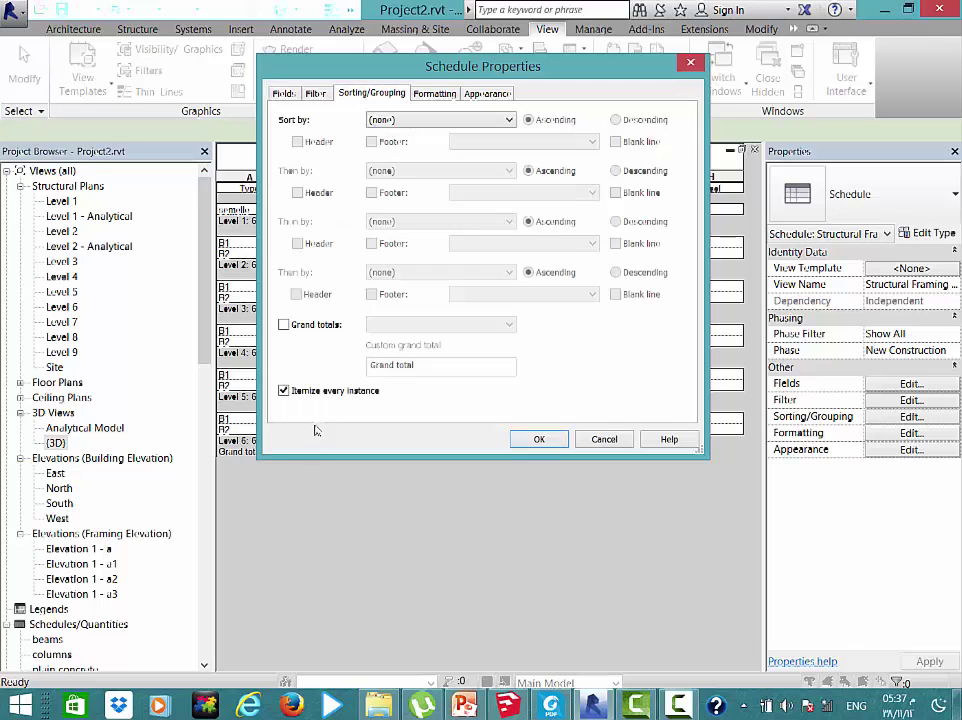
click(452, 121)
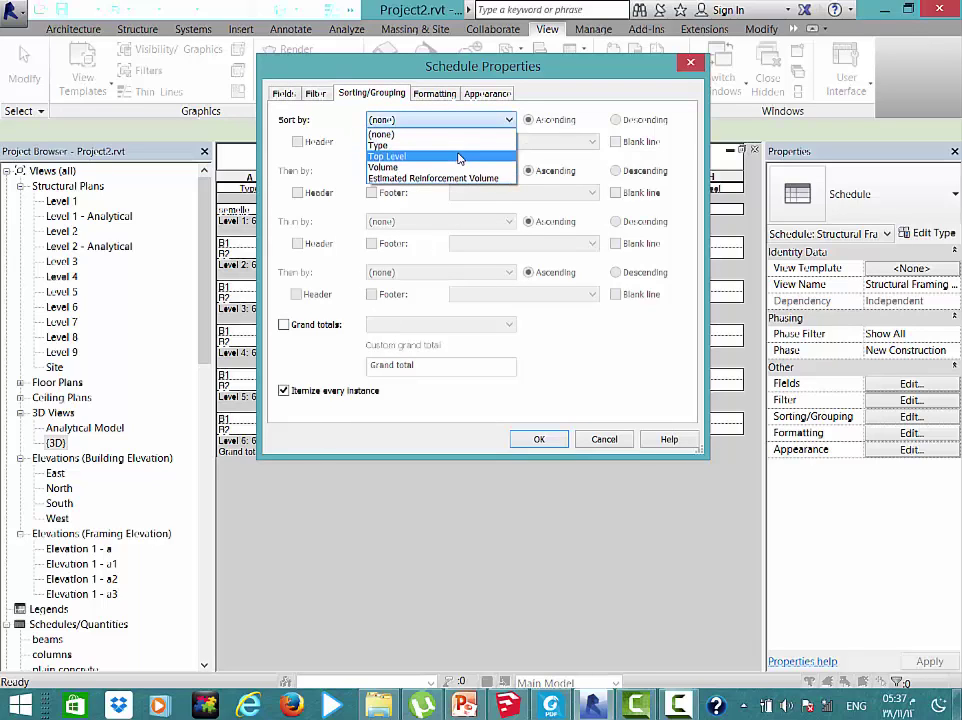
click(459, 157)
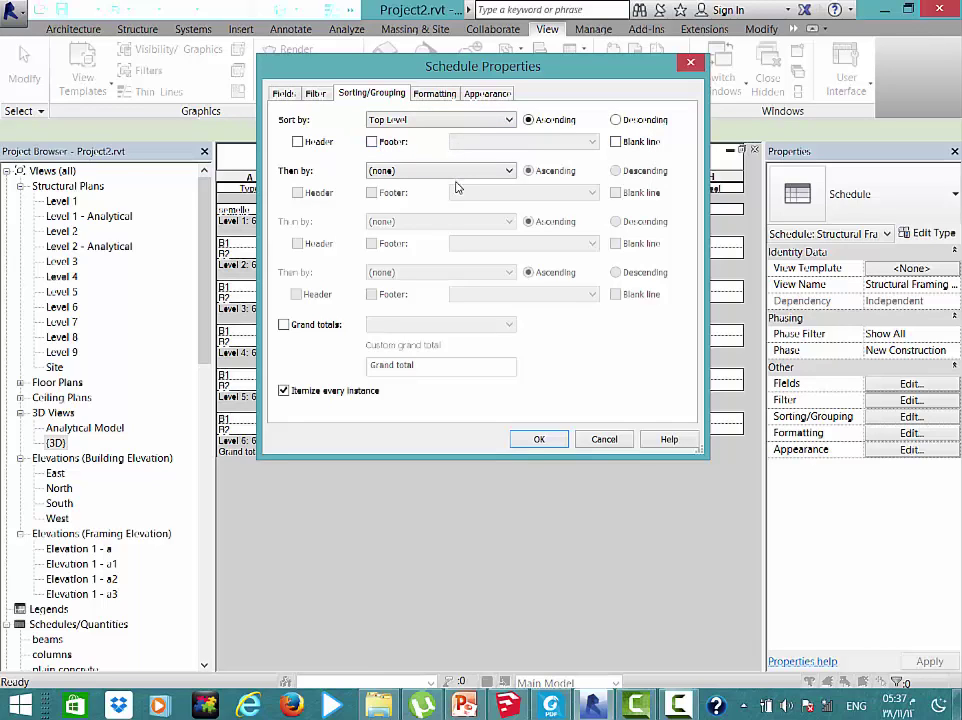
click(371, 141)
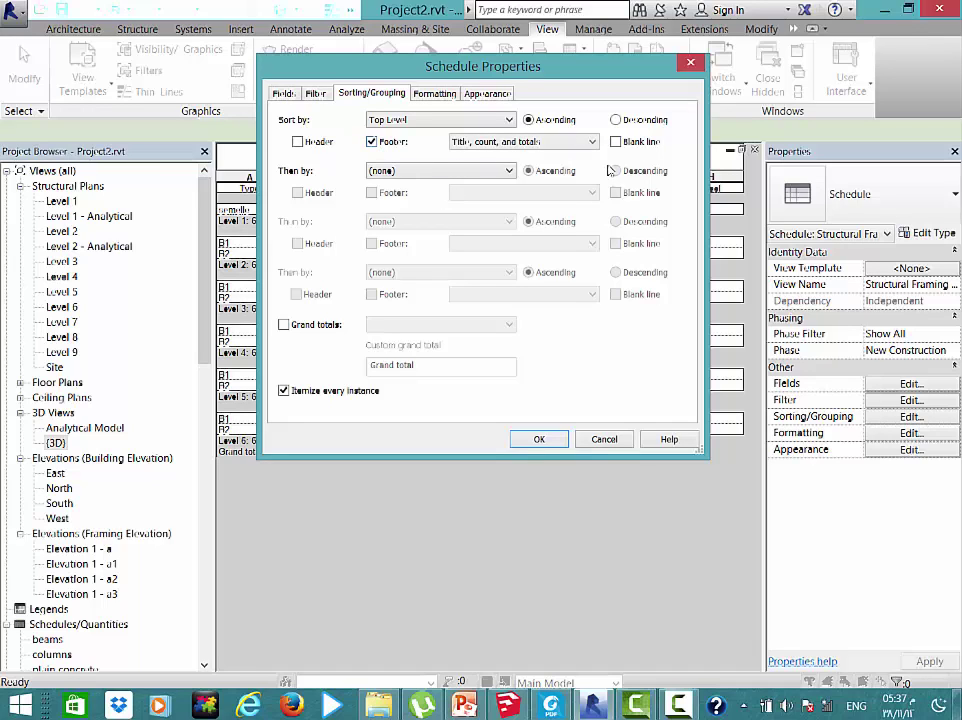
click(615, 141)
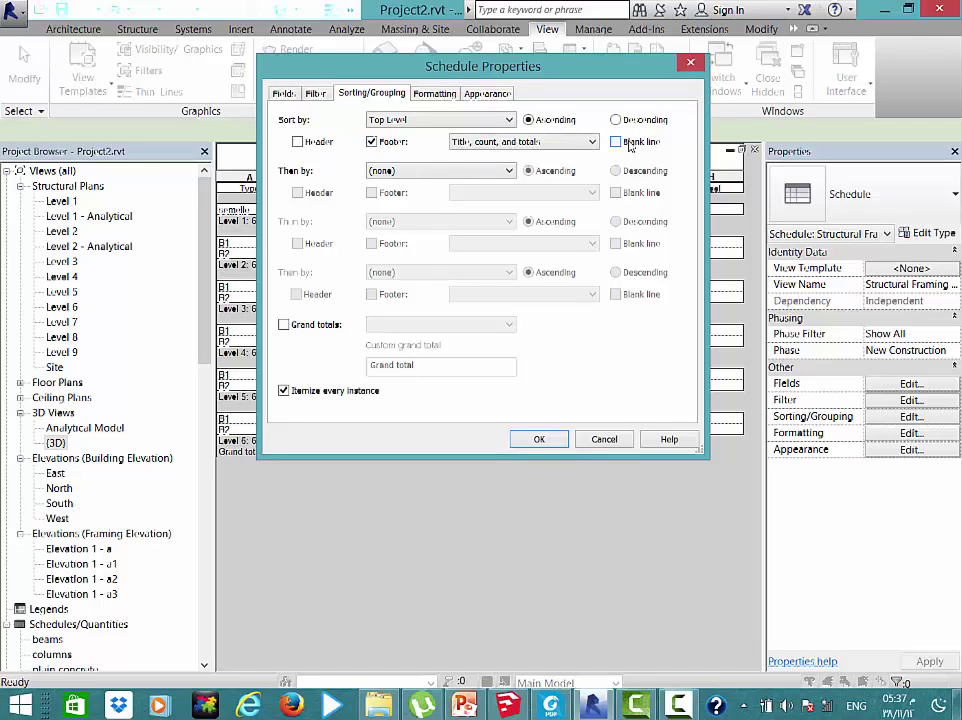
click(405, 172)
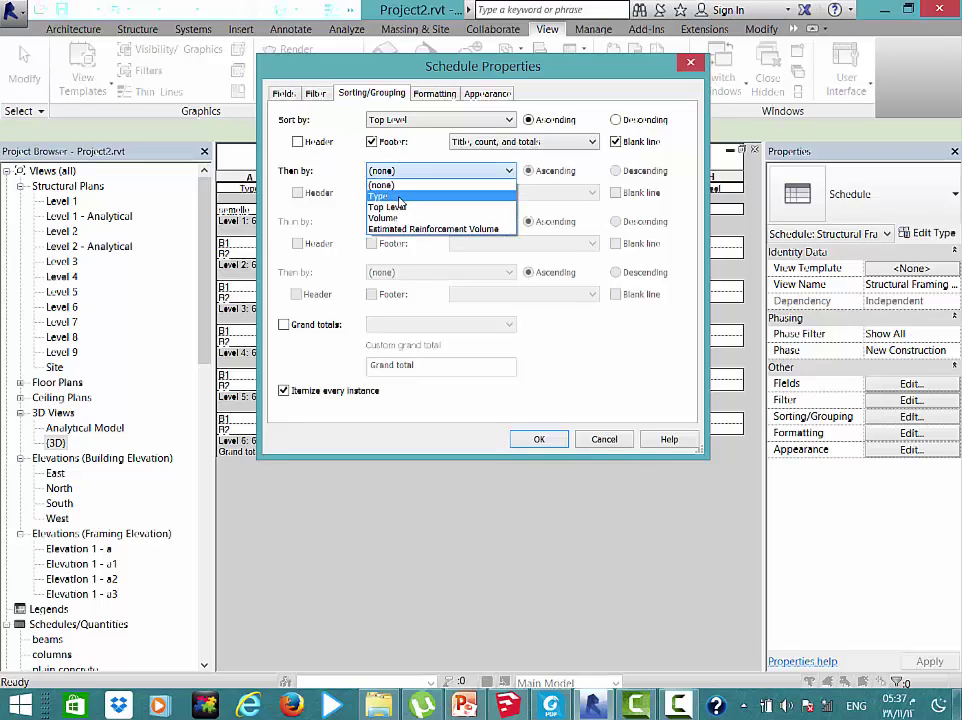
click(400, 196)
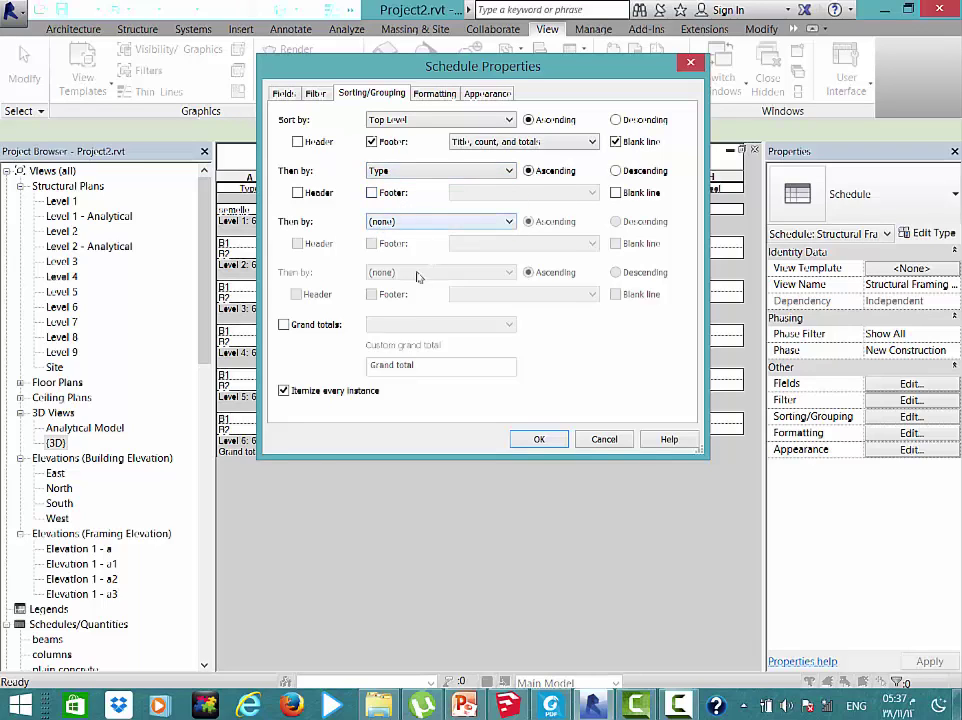
Enable grand totals, turn off Itemize, and total Volume and Estimated Reinforcement Volume
click(284, 391)
click(300, 325)
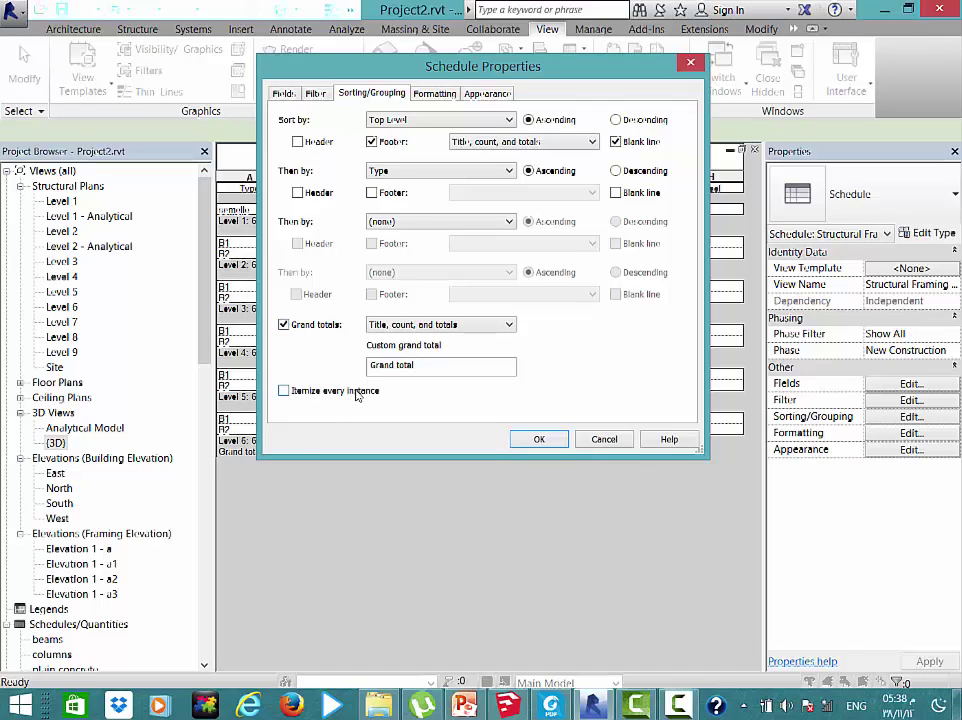
click(436, 93)
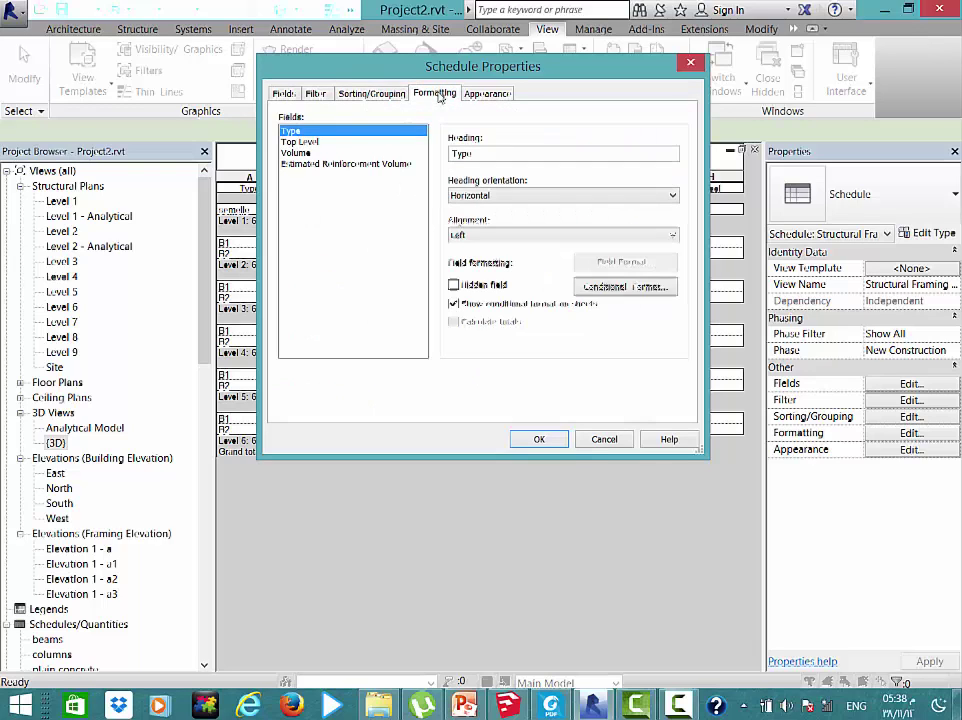
click(297, 152)
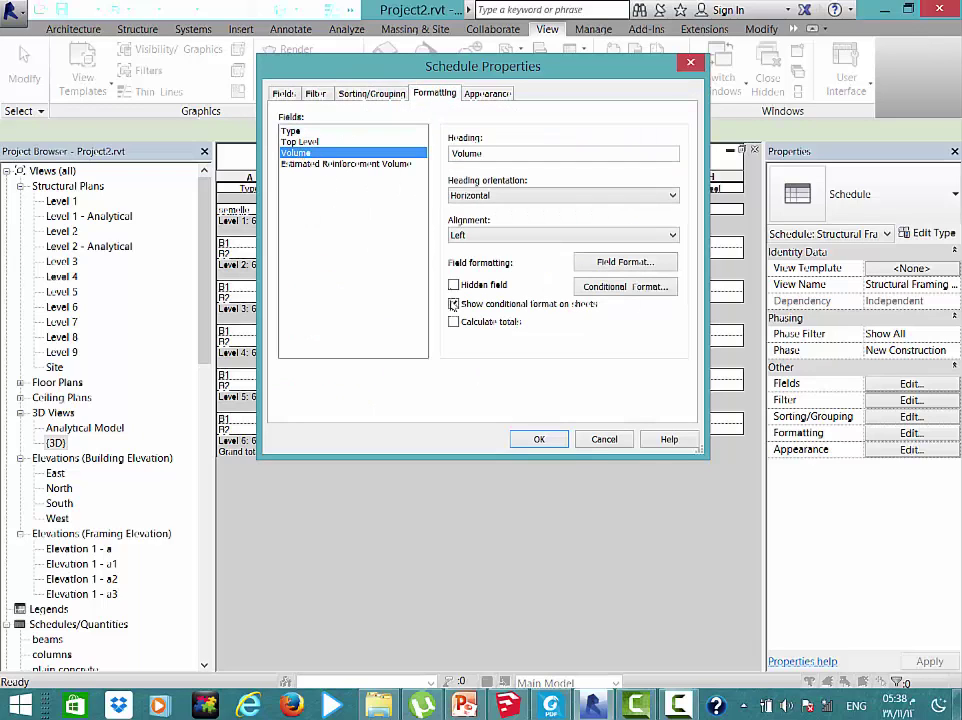
click(380, 166)
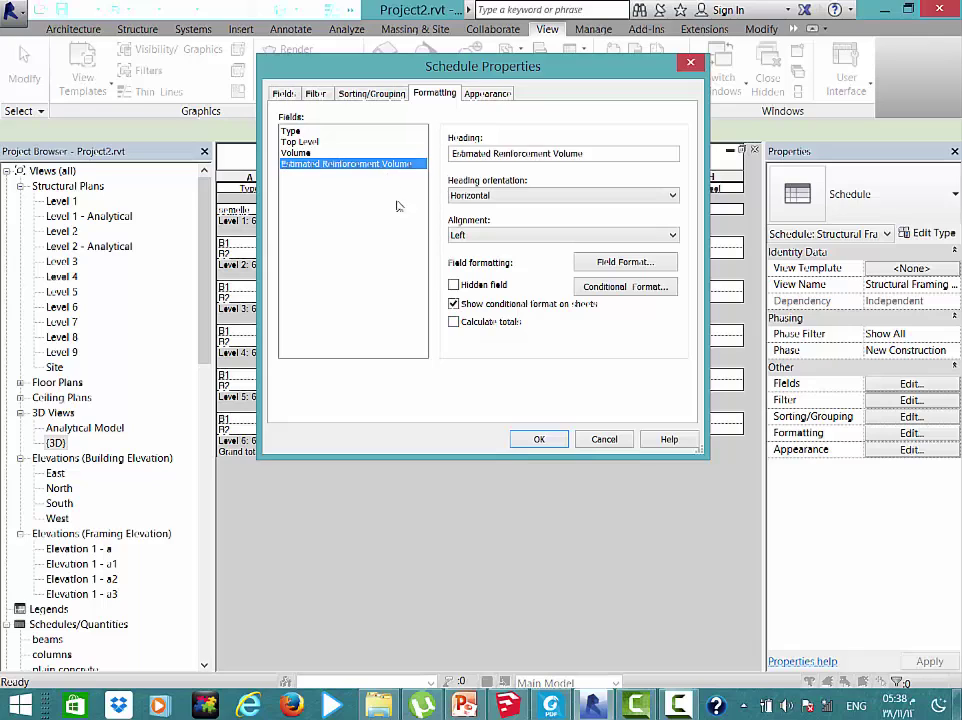
click(312, 154)
shift+click(318, 162)
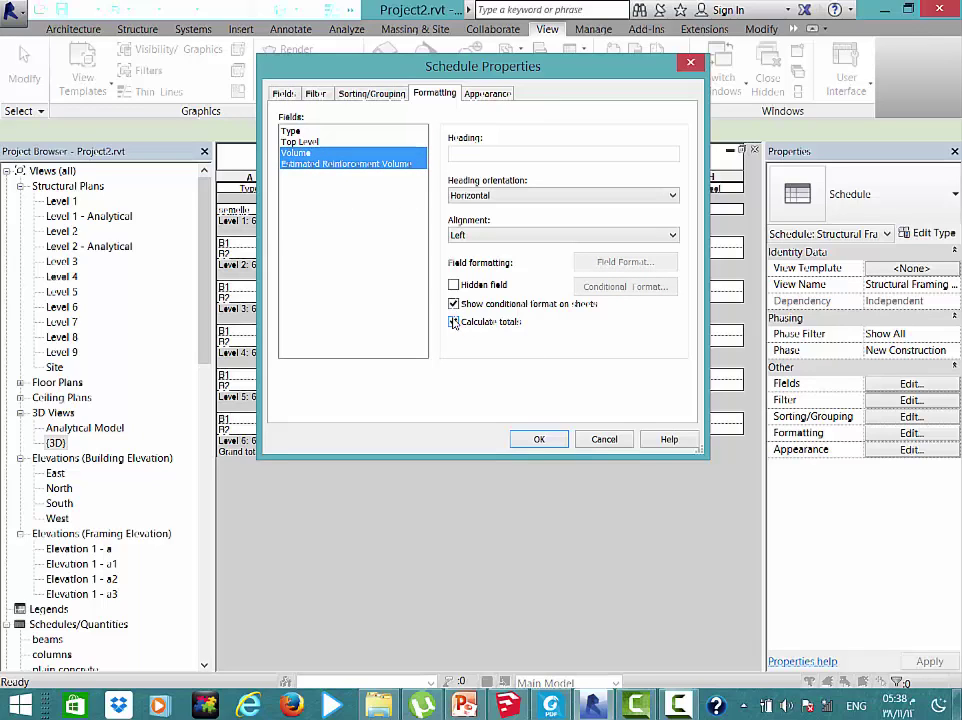
Apply the settings and bring up Structural Column Schedule 2
click(550, 440)
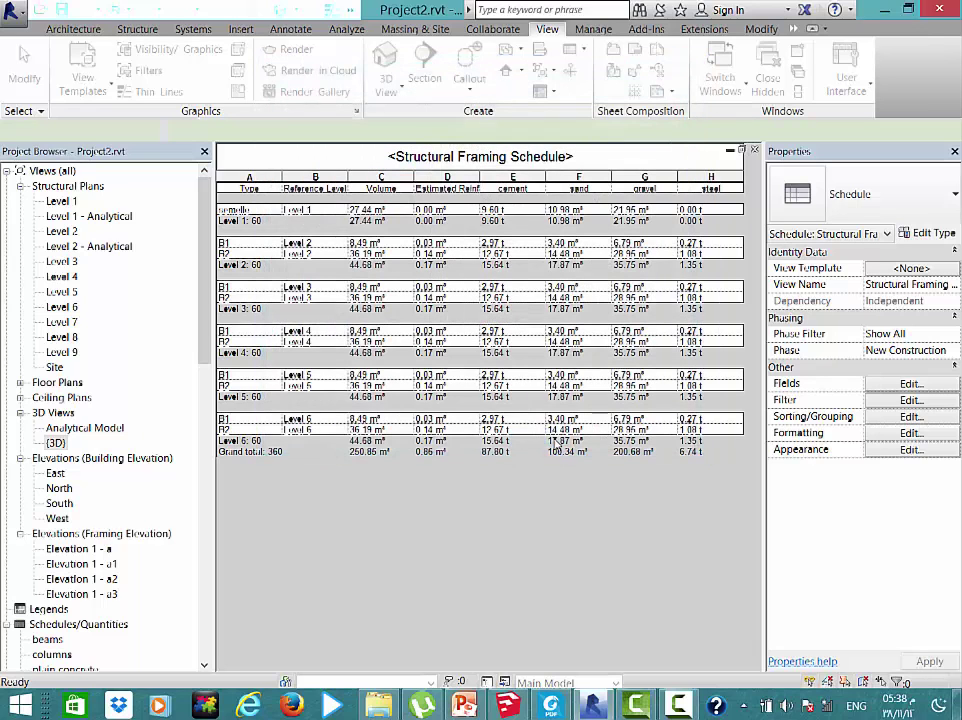
click(545, 477)
key(ctrl+Tab)
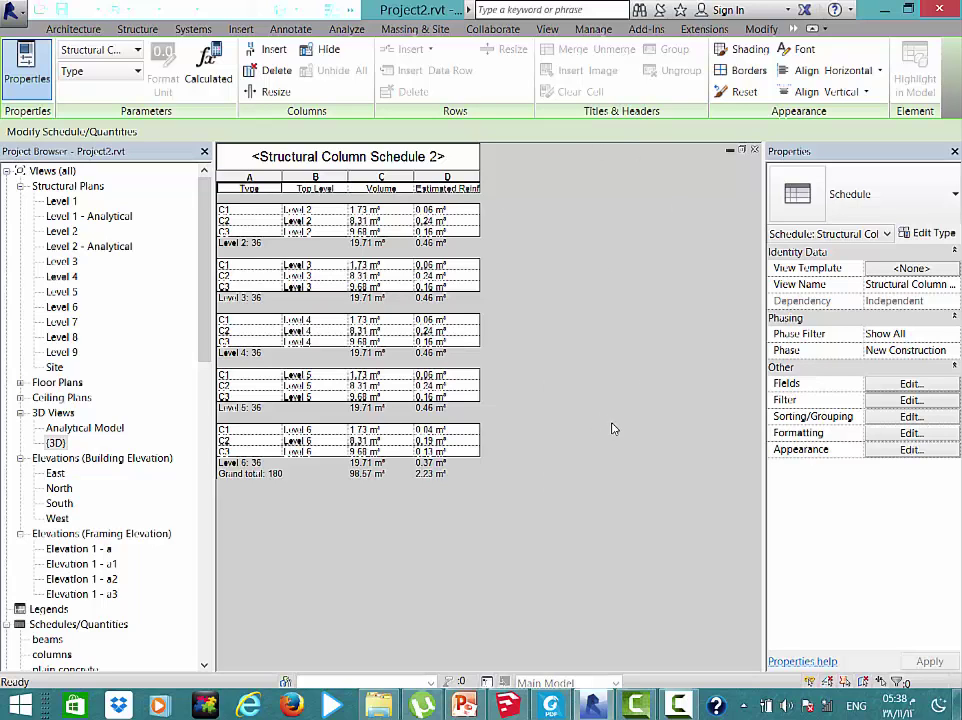
Add a Structural Mass calculated field 'cement' with formula Volume * 350 kg/m³
click(910, 384)
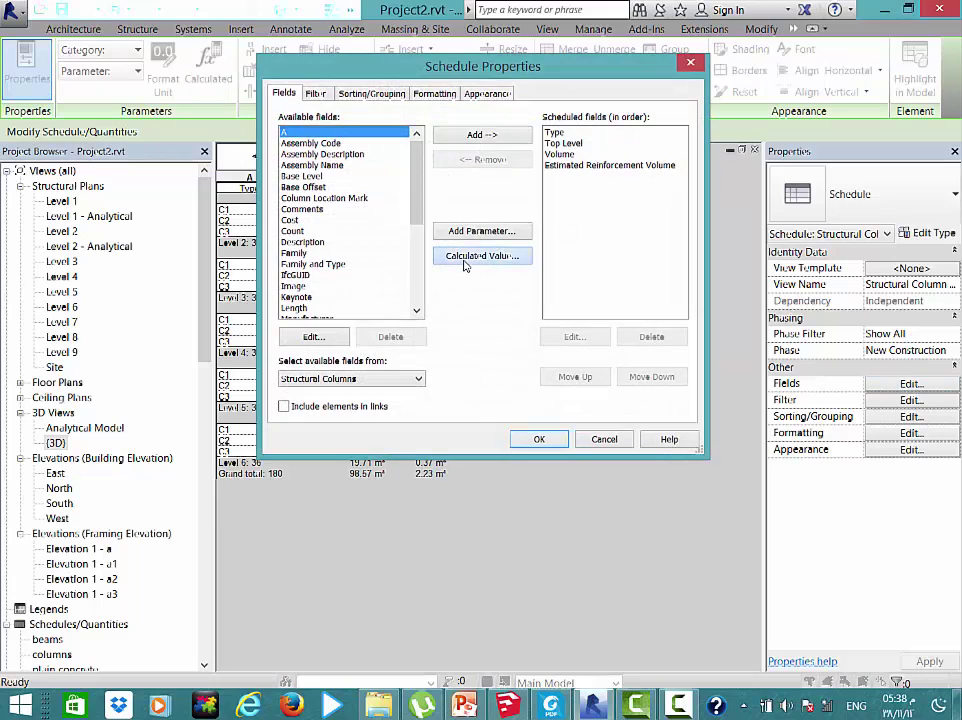
click(464, 258)
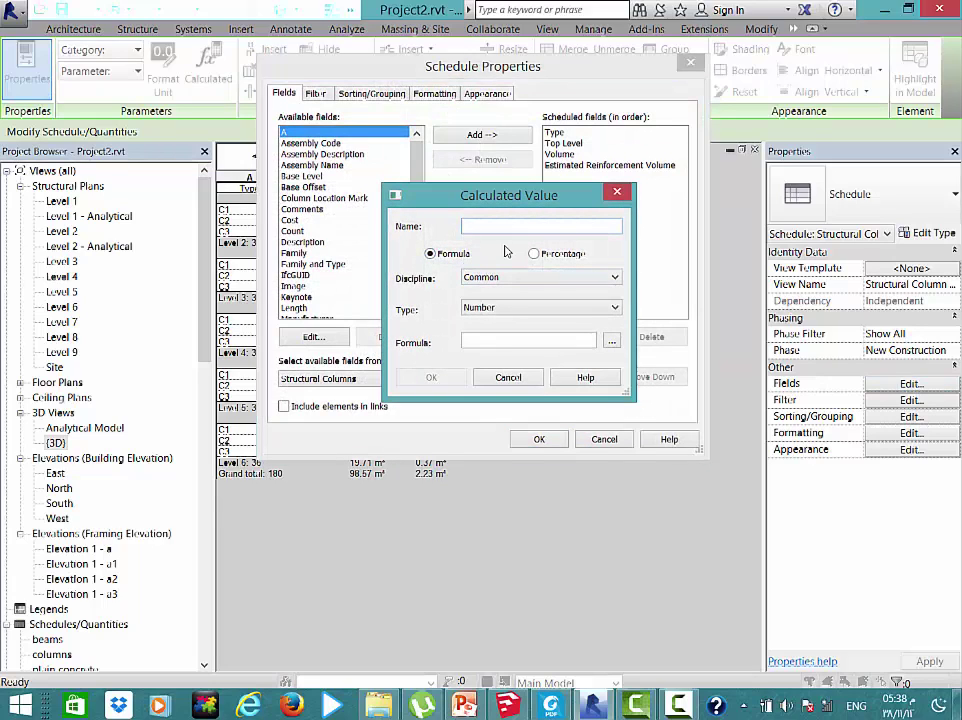
text(cumu)
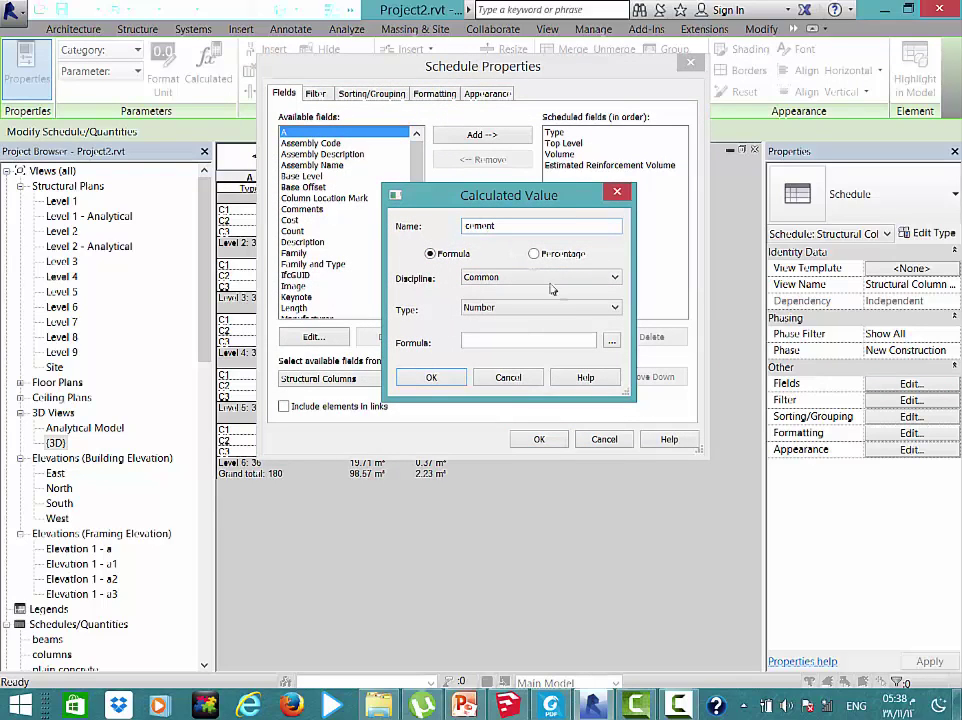
click(612, 278)
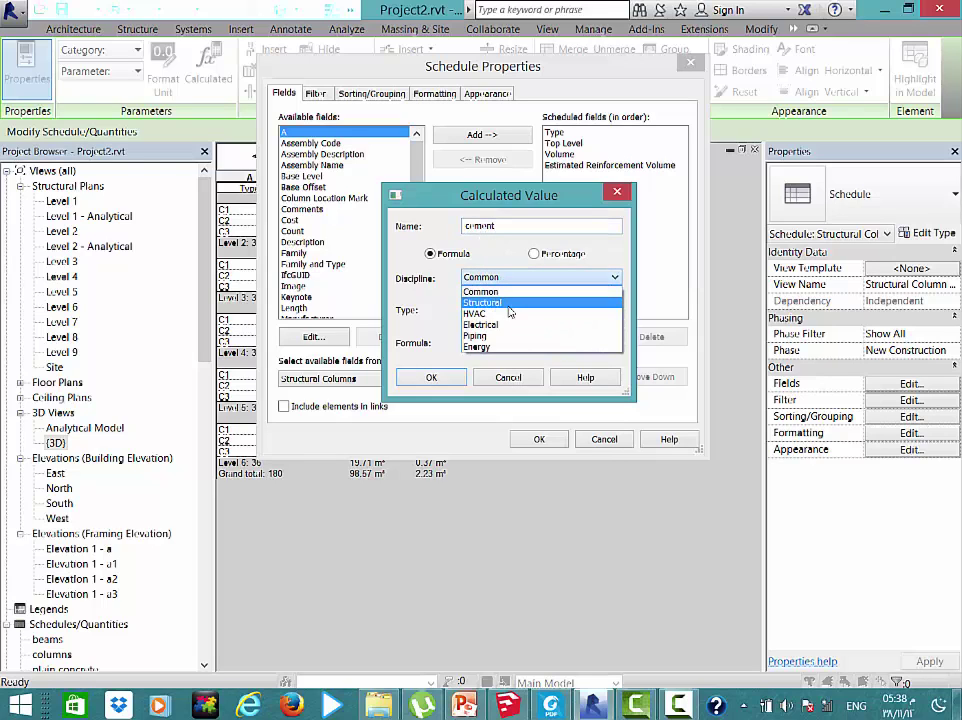
click(482, 302)
click(613, 308)
click(505, 410)
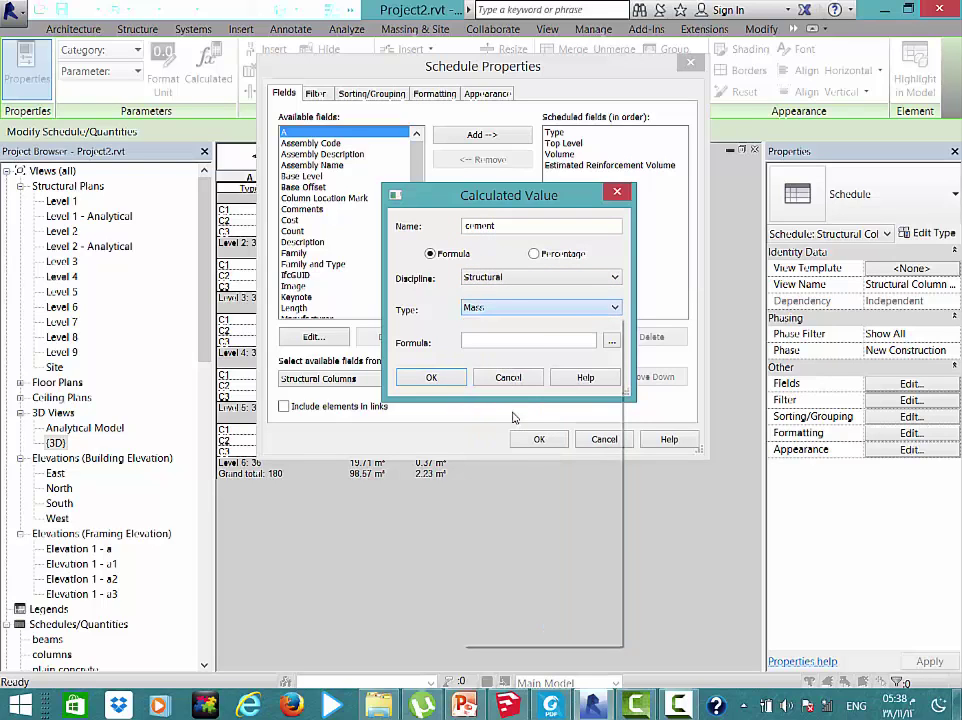
click(611, 344)
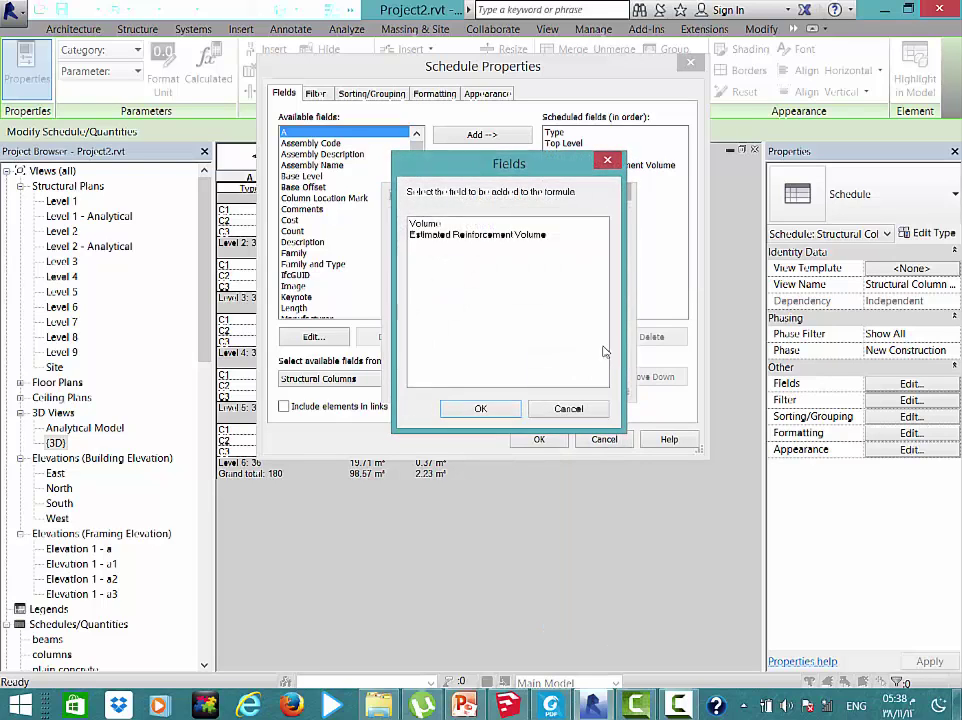
double_click(445, 224)
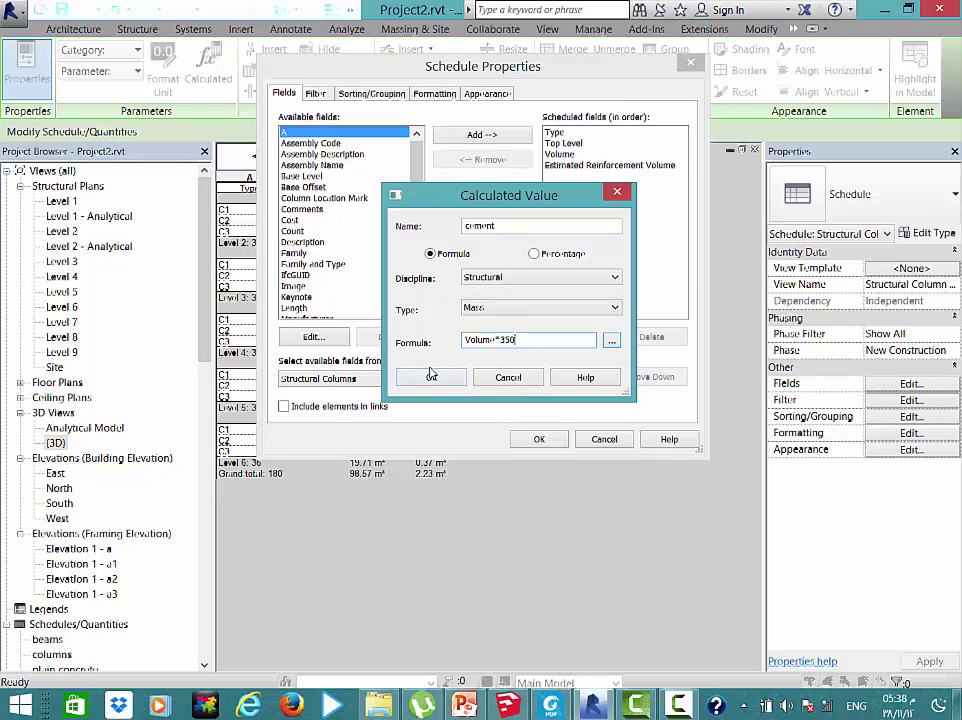
click(431, 376)
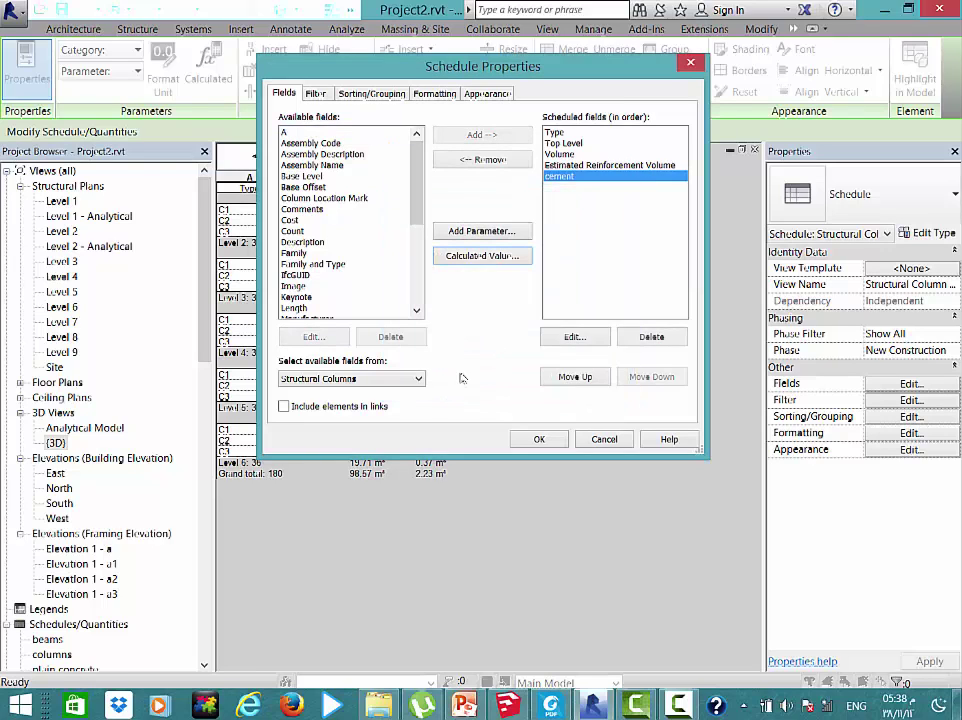
click(584, 337)
drag(548, 340, 525, 348)
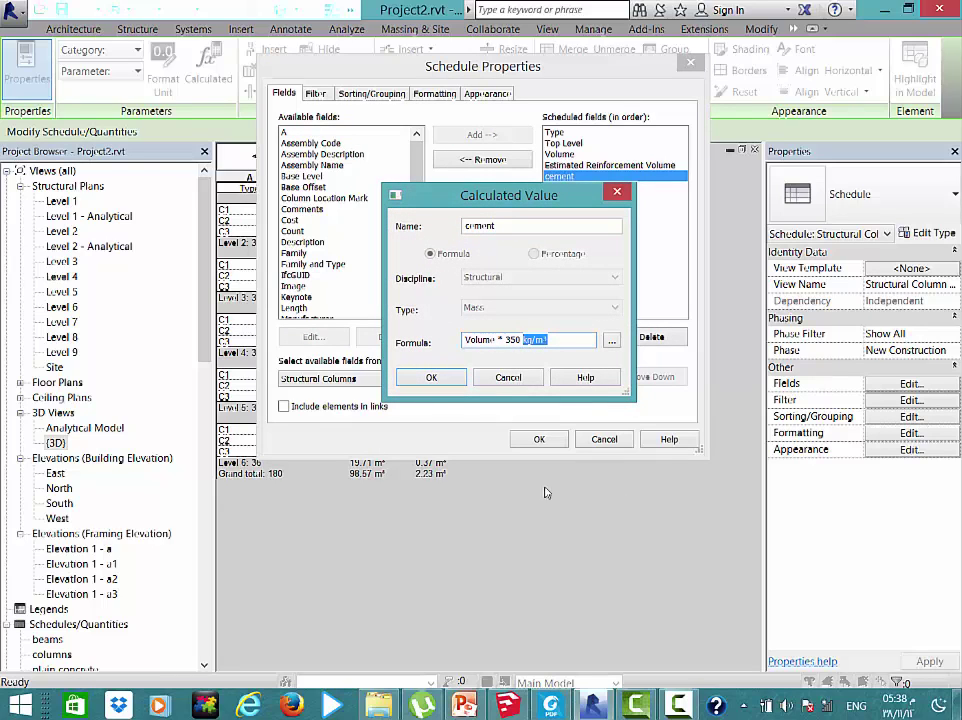
Add a Volume calculated field 'sand' whose formula multiplies Volume by a factor
click(430, 377)
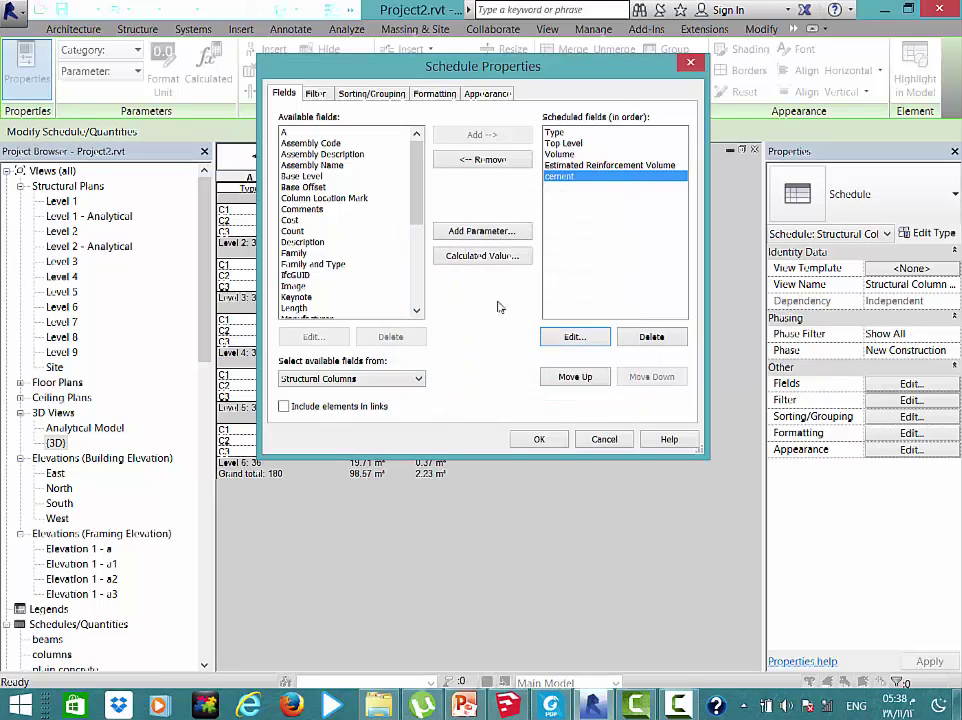
click(484, 257)
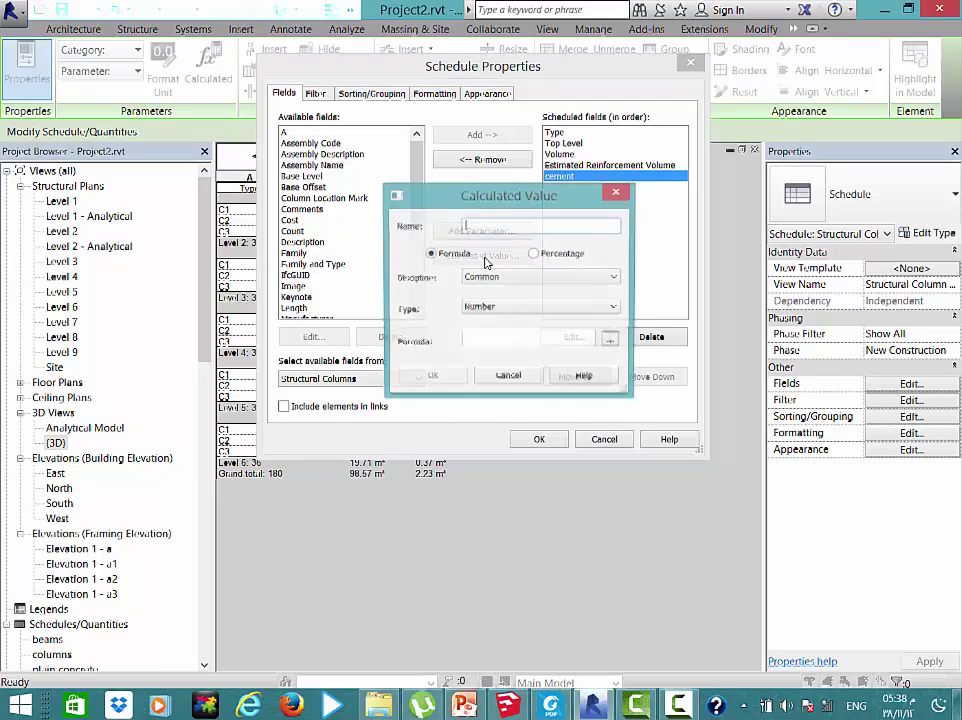
text(s)
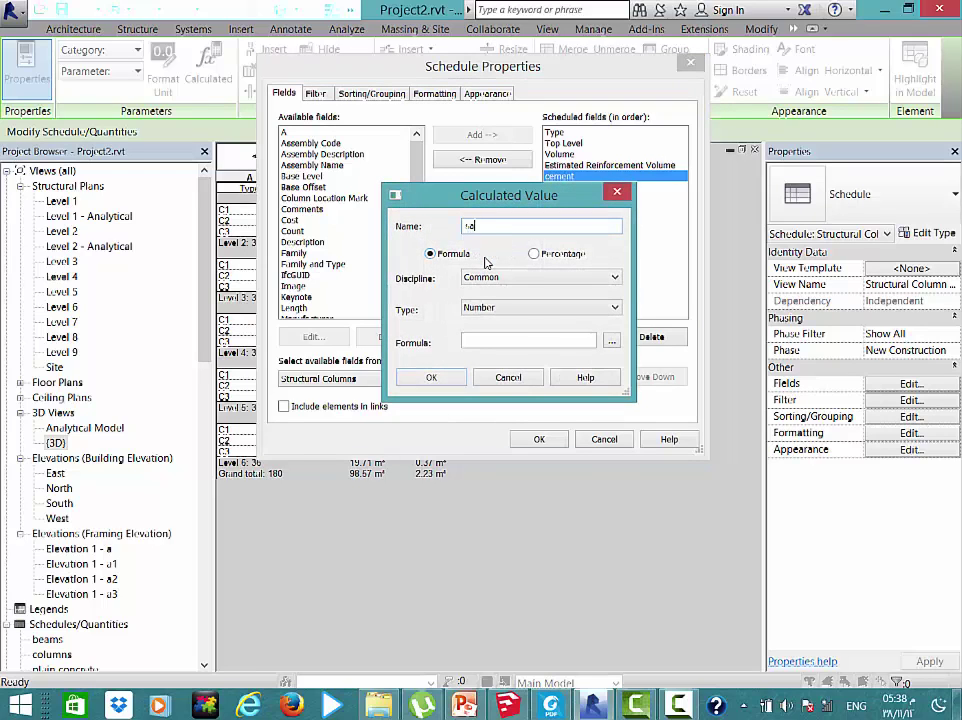
text(and)
click(614, 307)
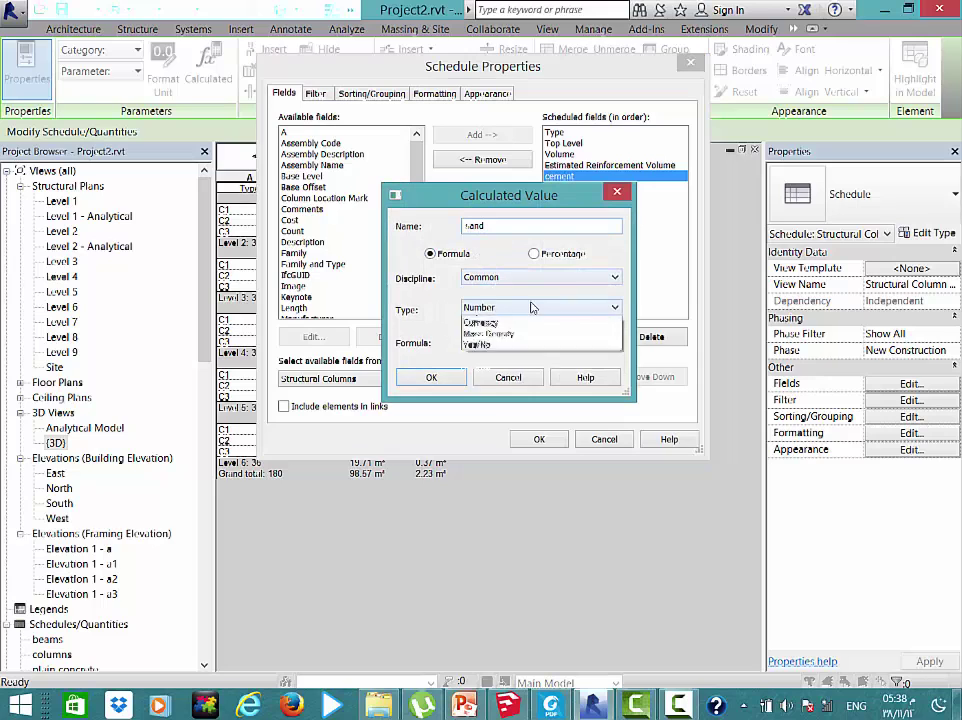
click(470, 497)
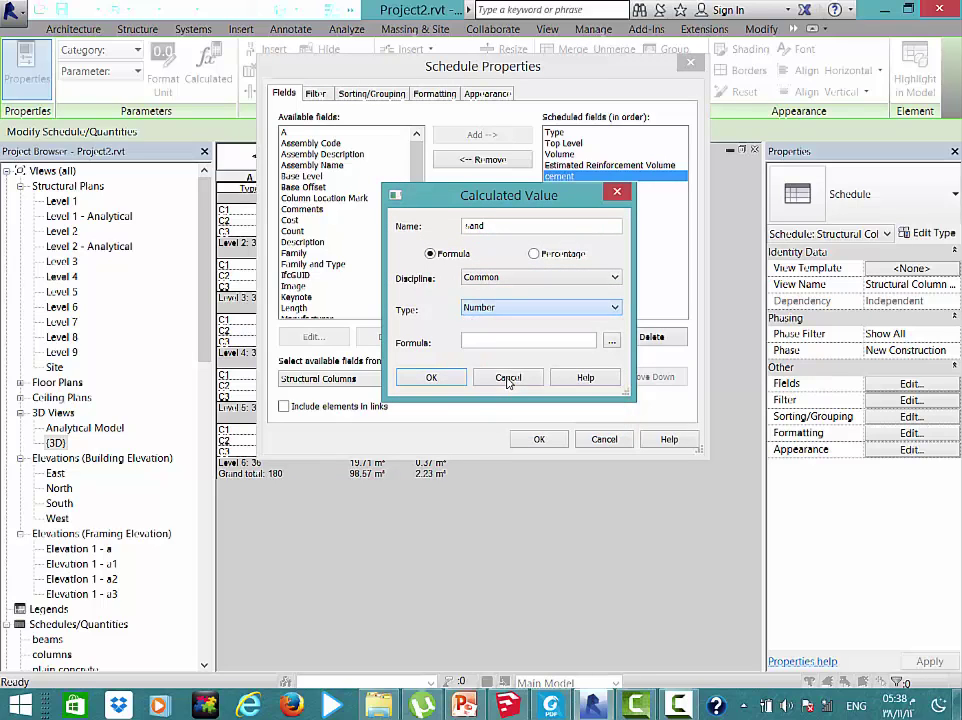
click(612, 343)
double_click(429, 281)
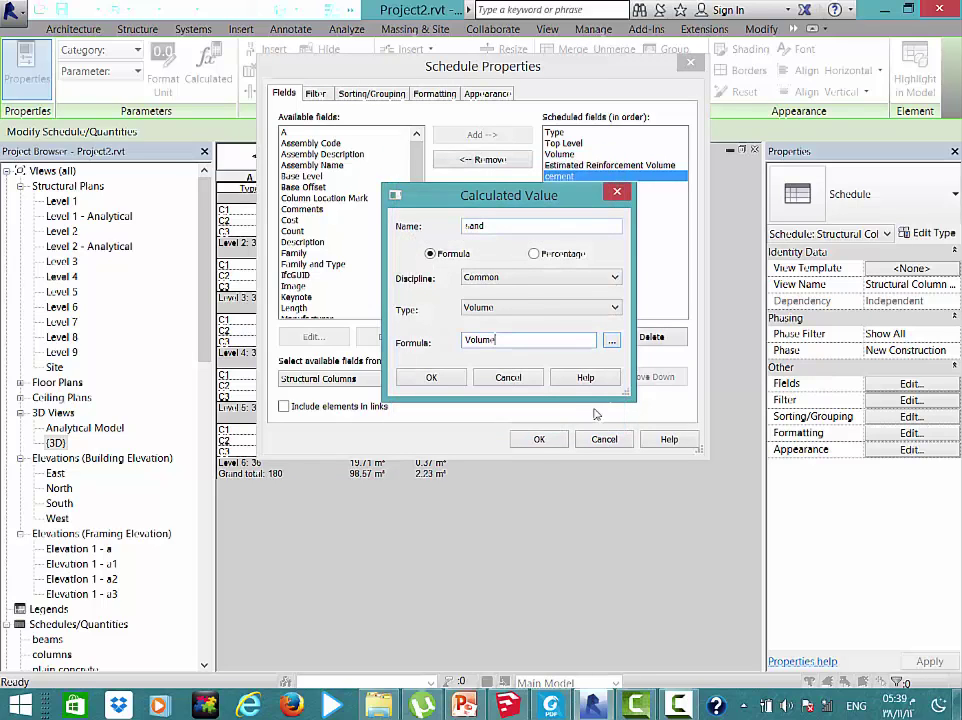
text(*0.4)
click(431, 377)
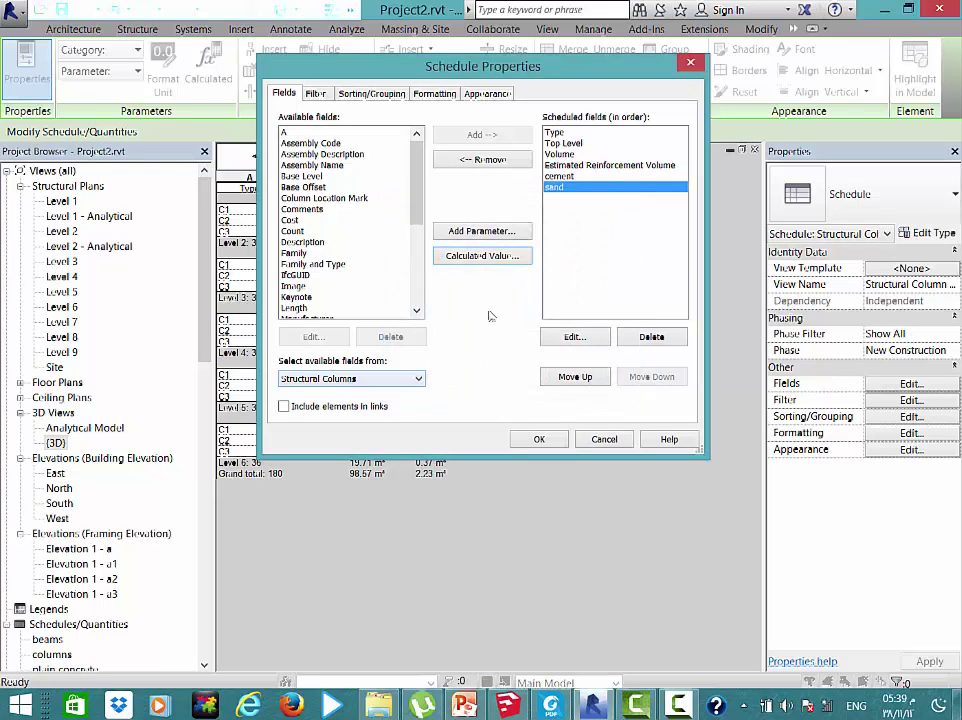
Add a Volume calculated field 'gravel' whose formula multiplies sand by a factor
click(498, 259)
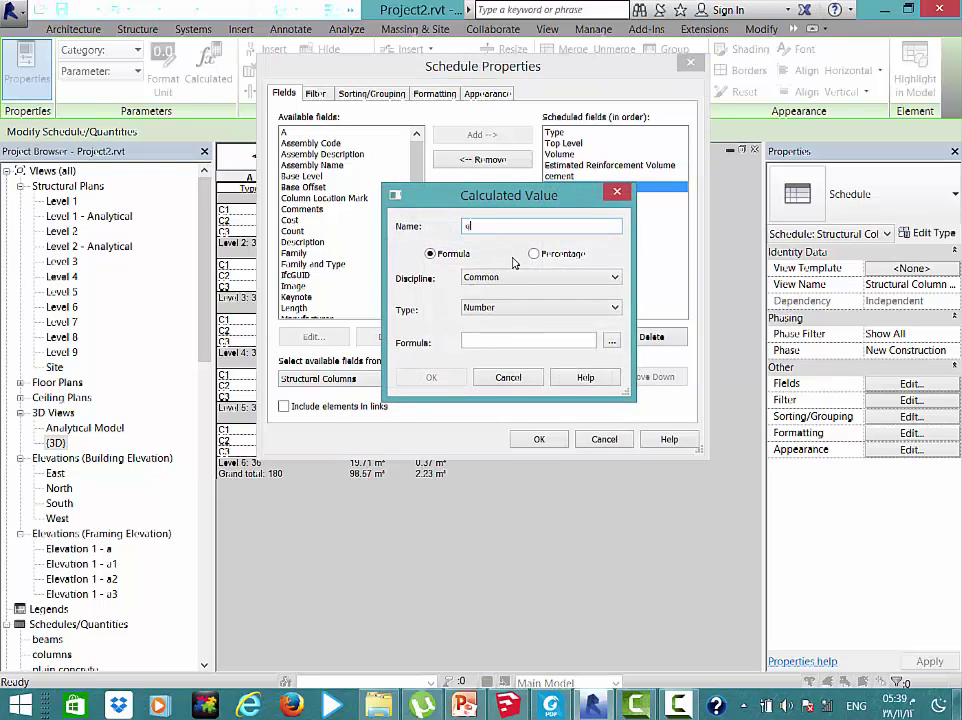
text(ravi)
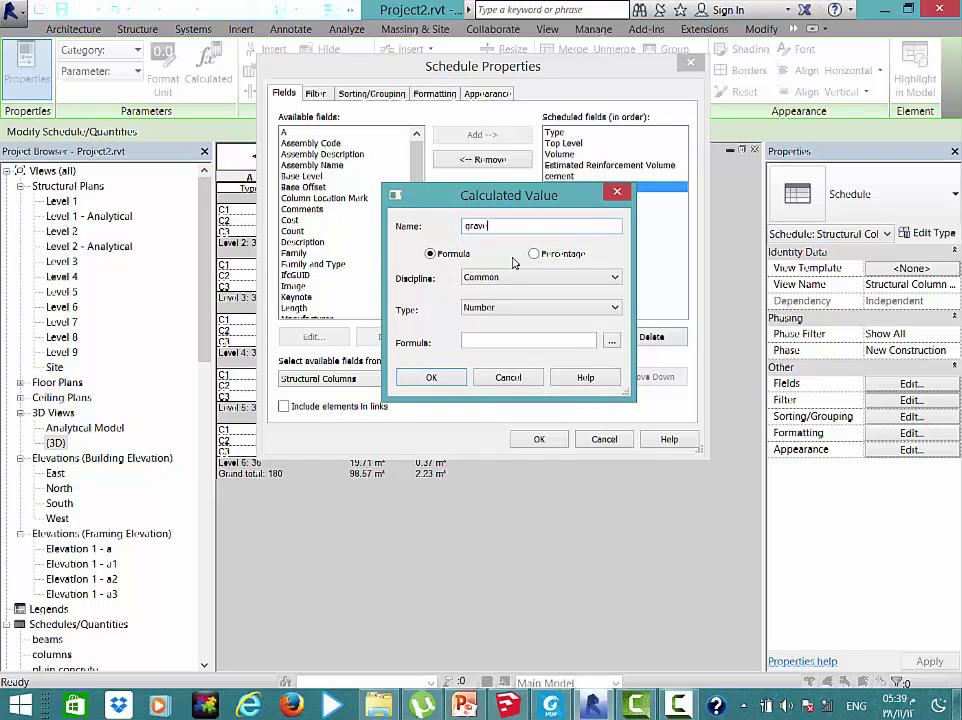
click(546, 308)
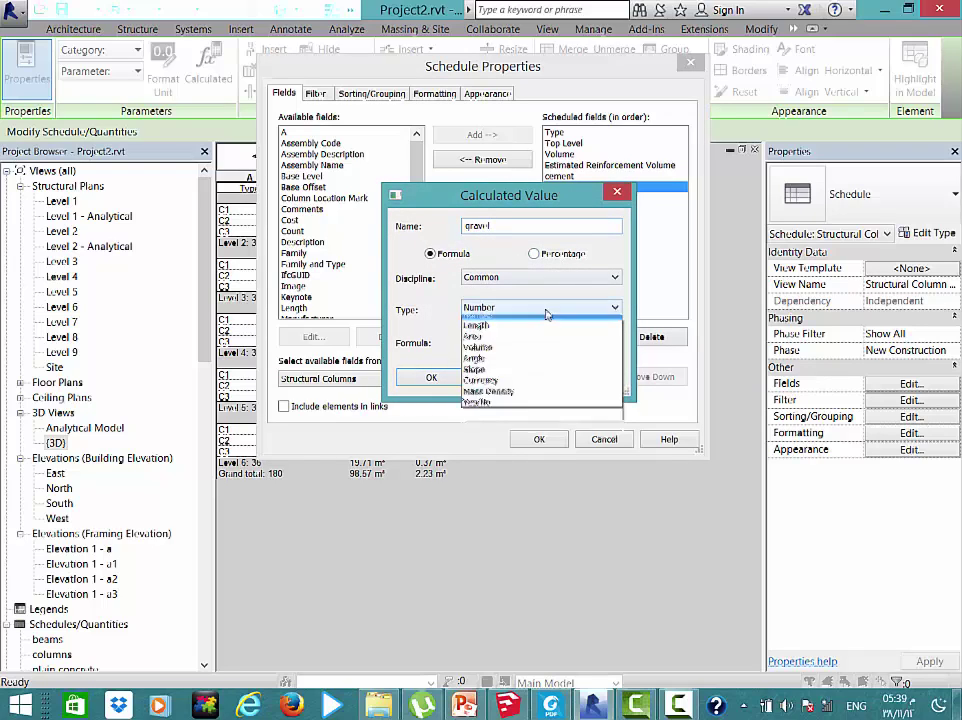
click(499, 375)
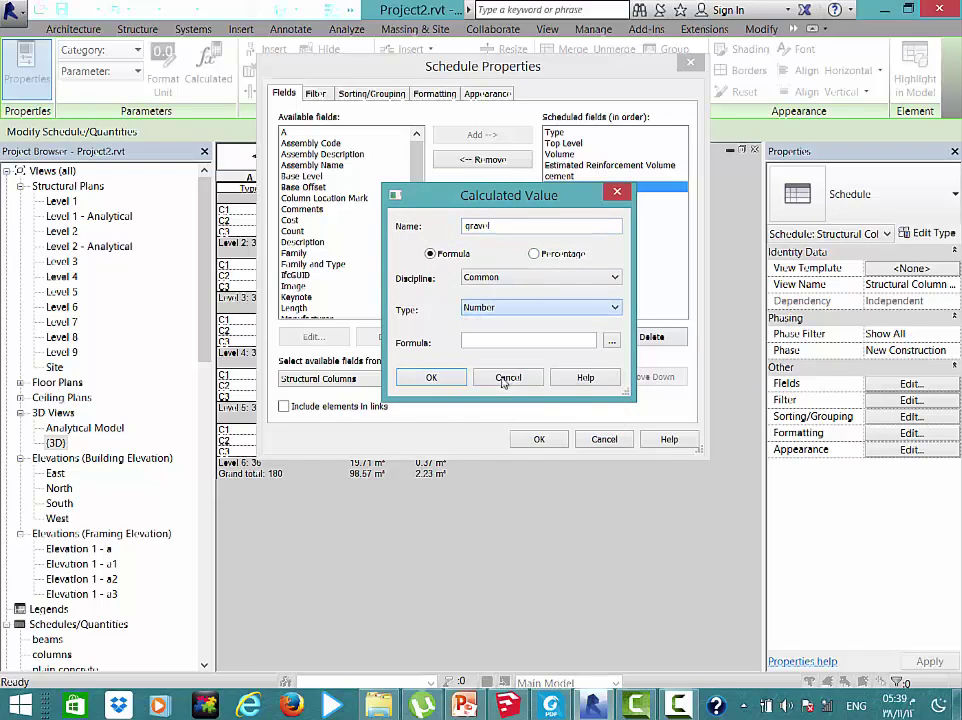
click(612, 342)
click(410, 258)
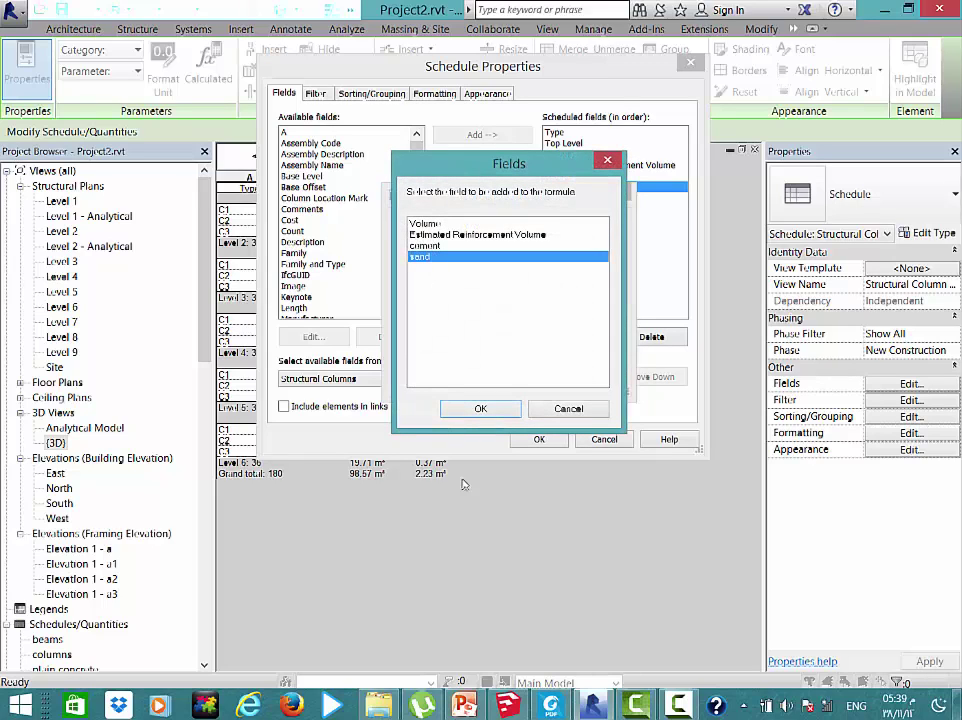
click(460, 410)
text(*)
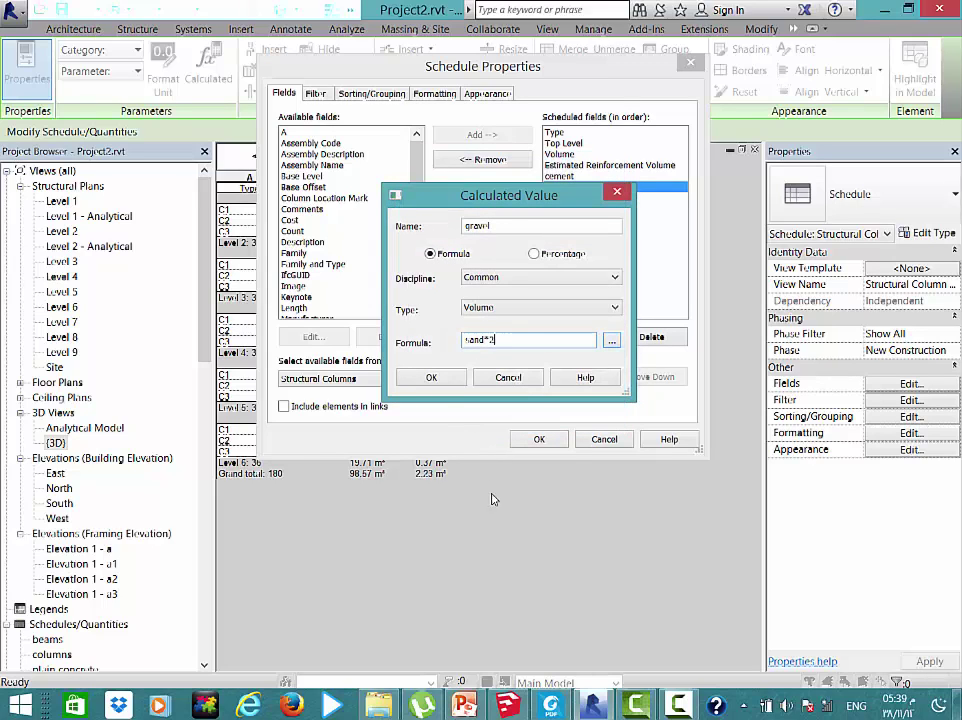
click(431, 377)
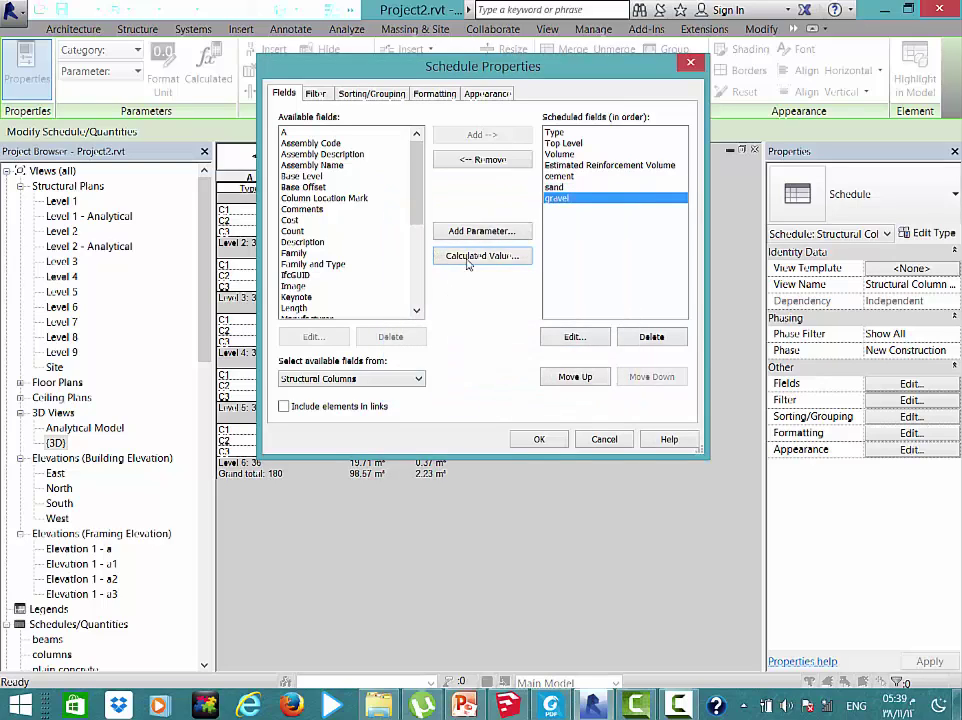
click(467, 257)
Add Structural Mass field 'steel' as Estimated Reinforcement Volume*7810 and apply it to the schedule
text(steel)
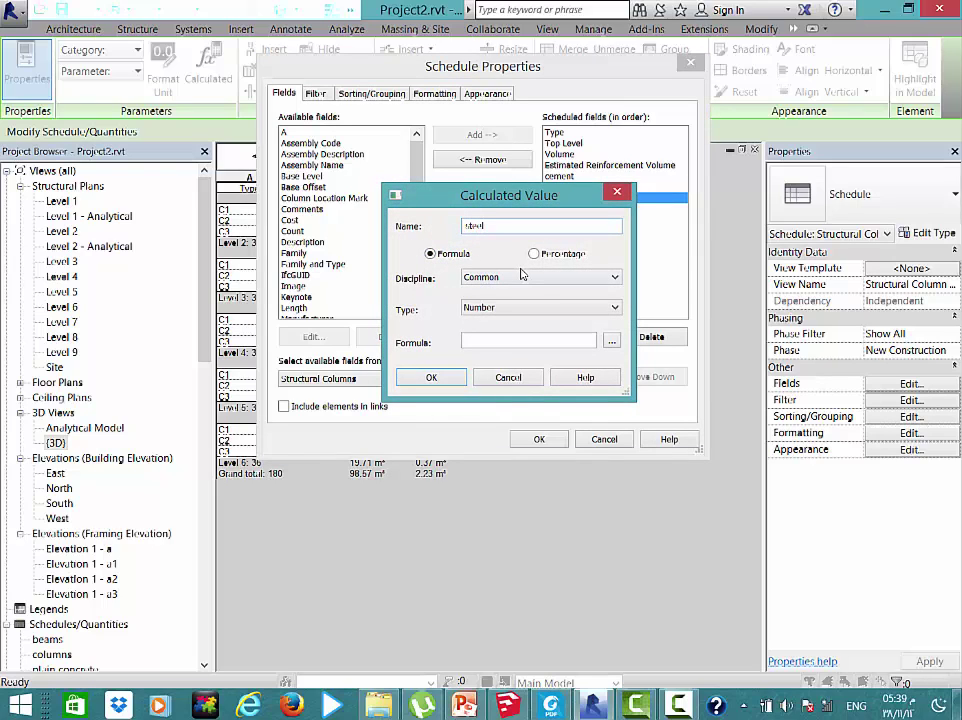
click(520, 277)
click(490, 291)
click(540, 307)
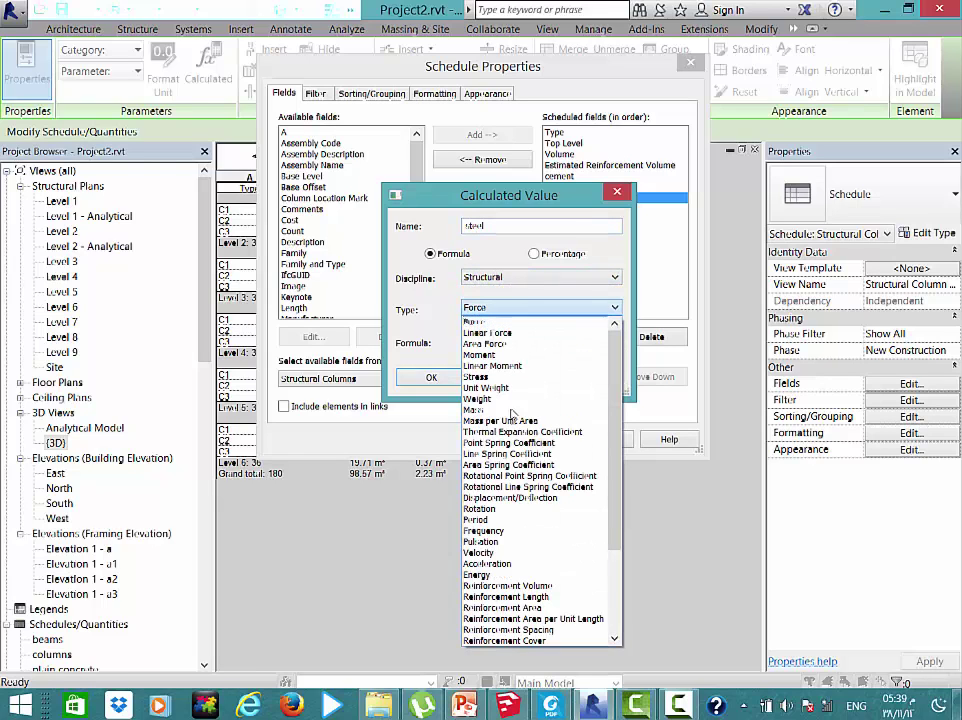
click(500, 410)
click(611, 343)
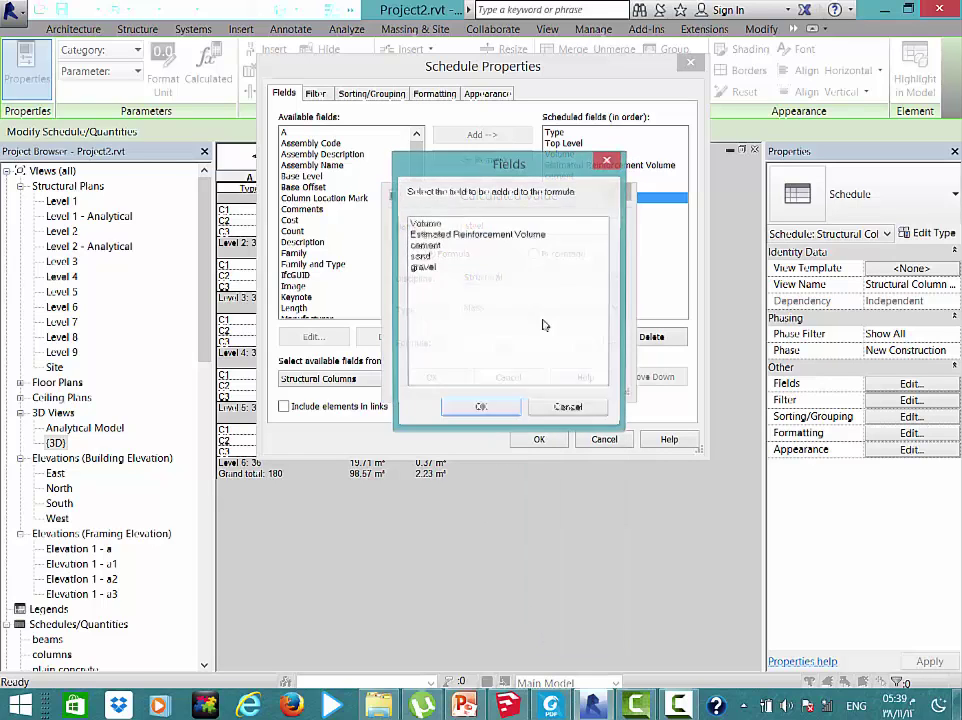
click(511, 236)
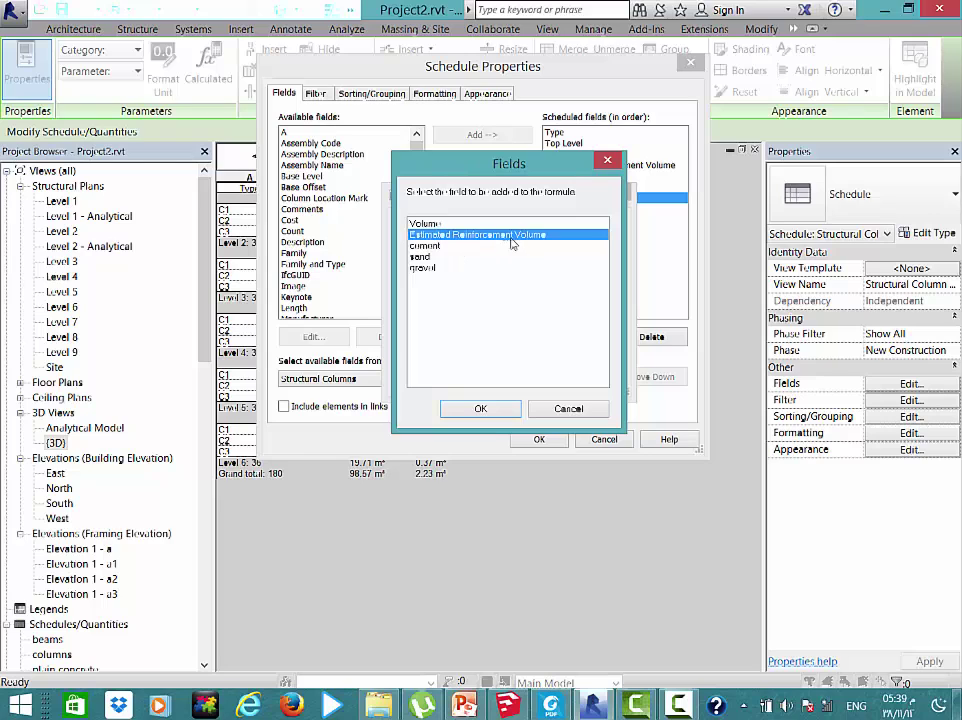
click(480, 409)
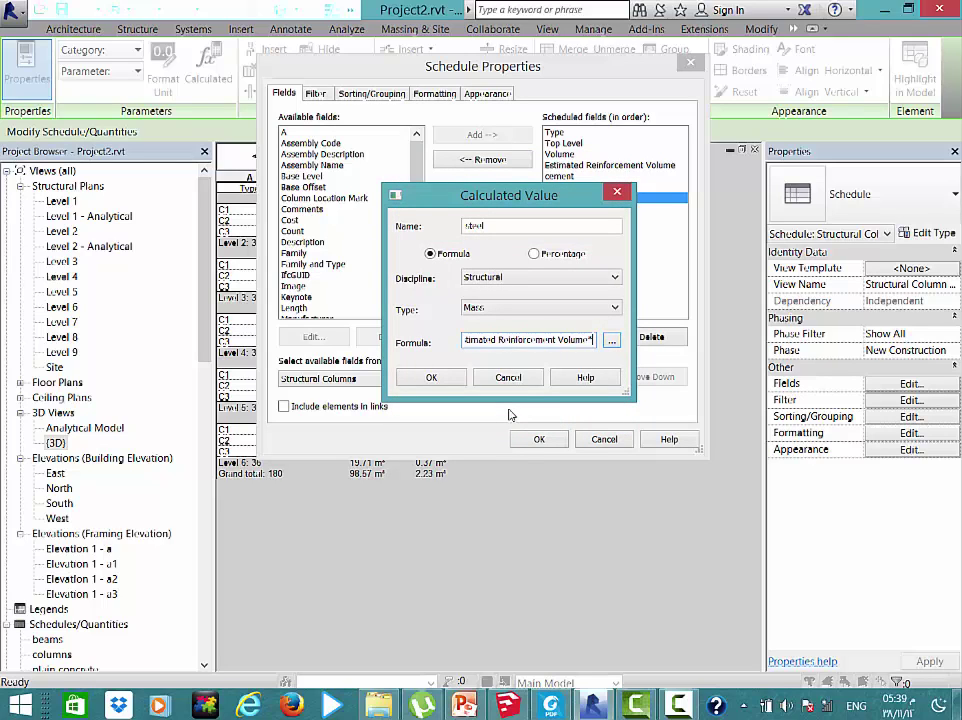
text(*7810)
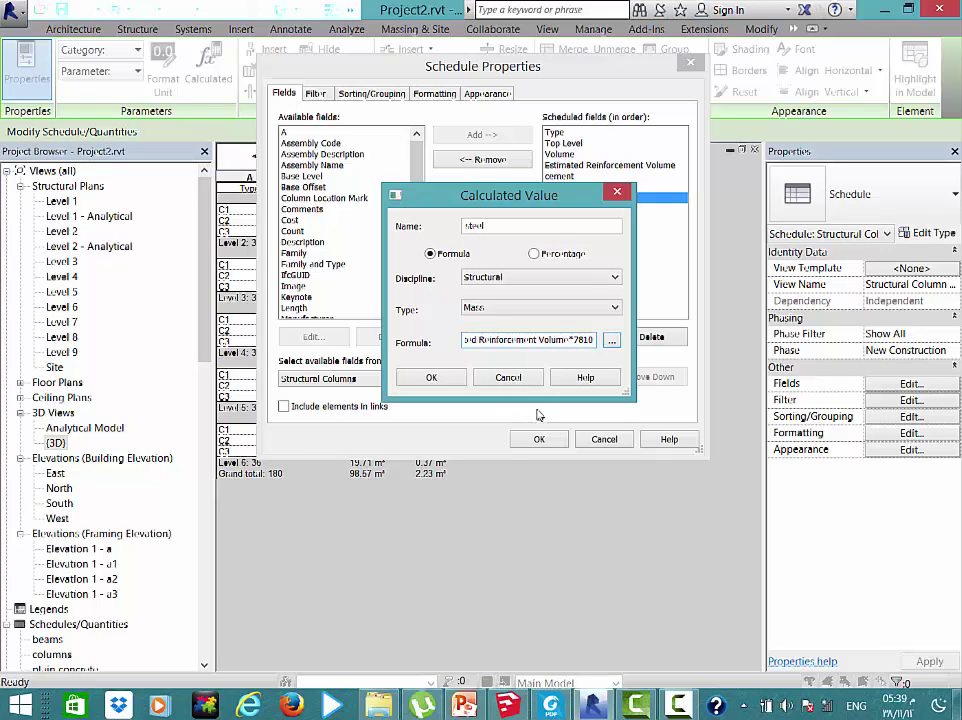
click(434, 379)
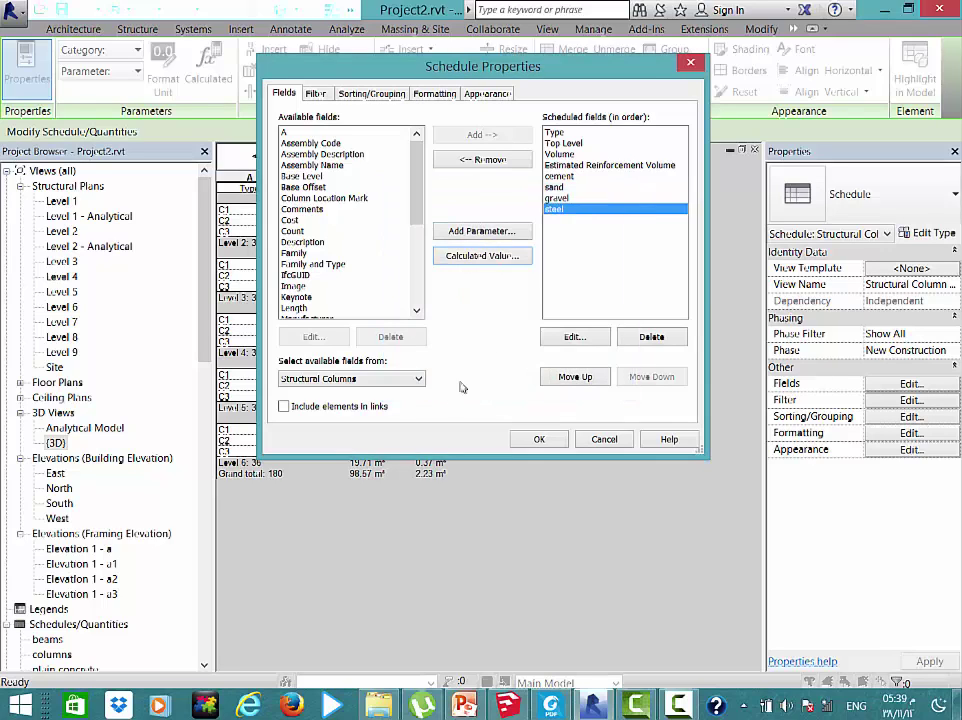
click(537, 440)
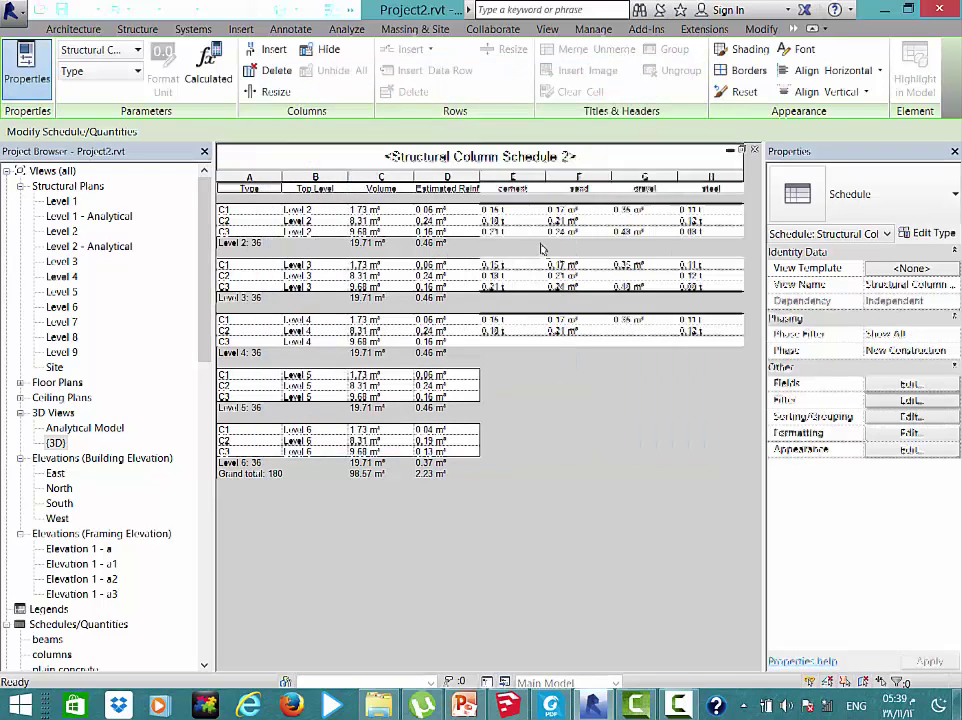
Total cement, sand, gravel and steel: 34.50 t, 39.43 m³, 78.86 m³, 17.40 t
click(910, 433)
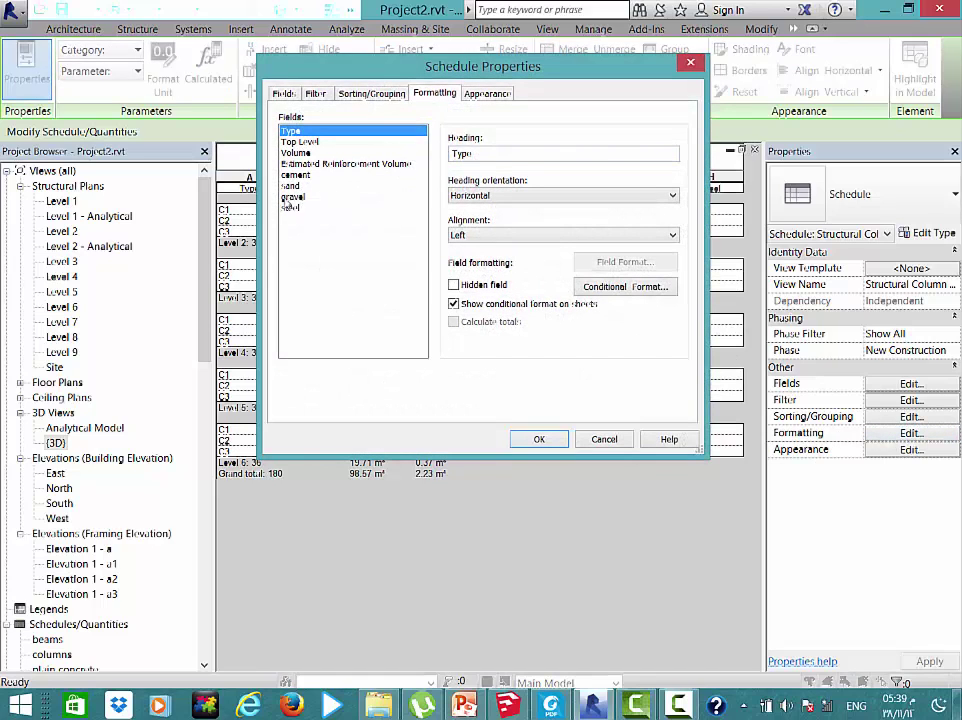
click(292, 197)
click(291, 208)
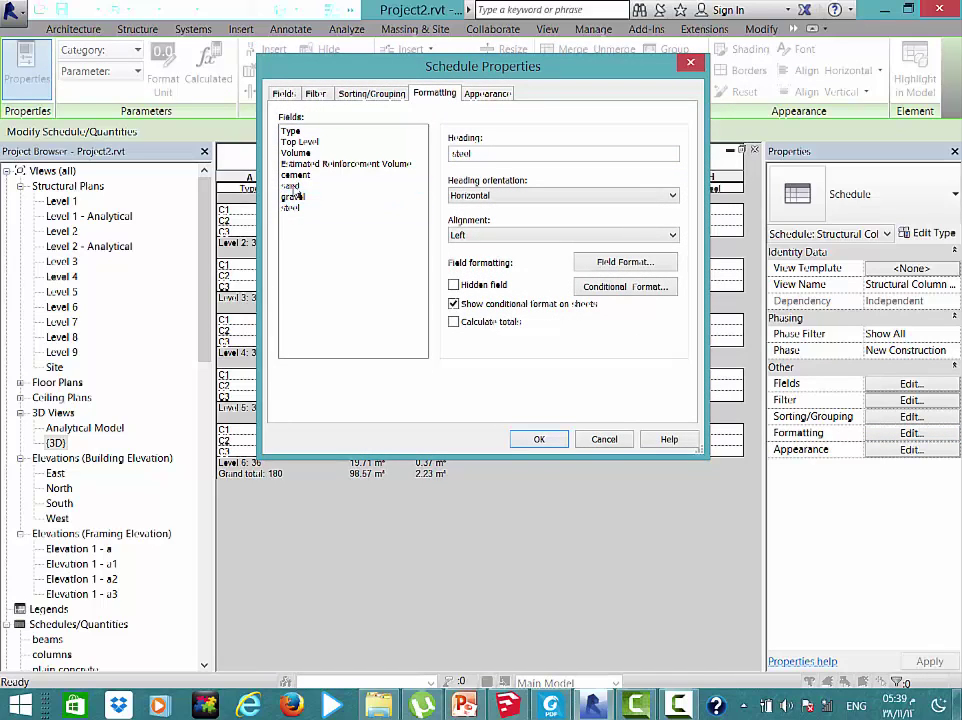
click(290, 186)
drag(381, 75, 148, 49)
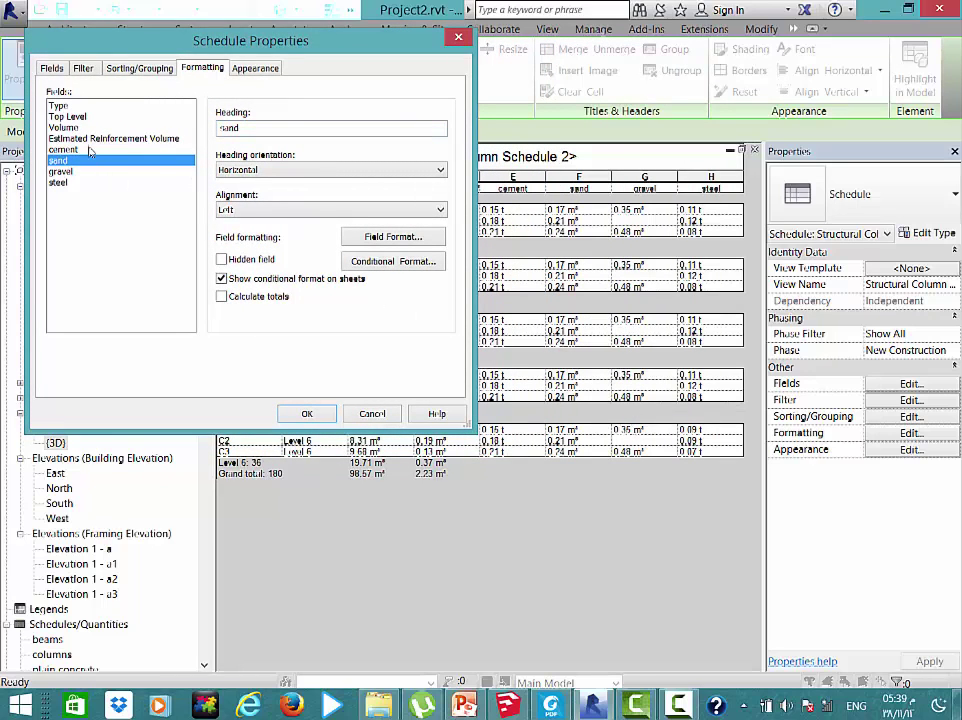
drag(89, 150, 84, 189)
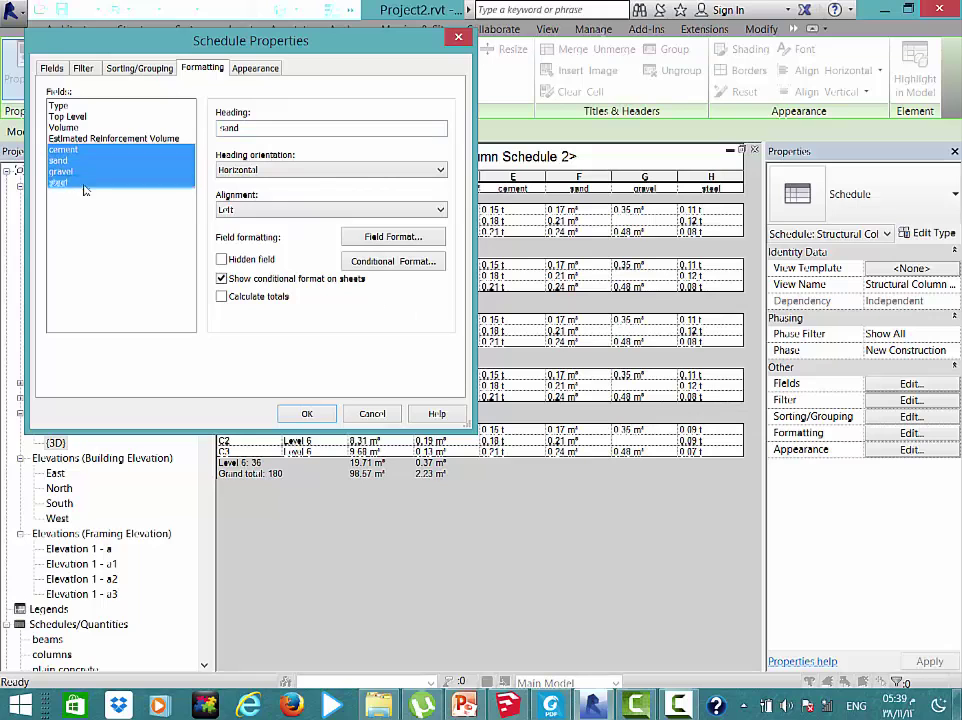
click(221, 297)
click(307, 414)
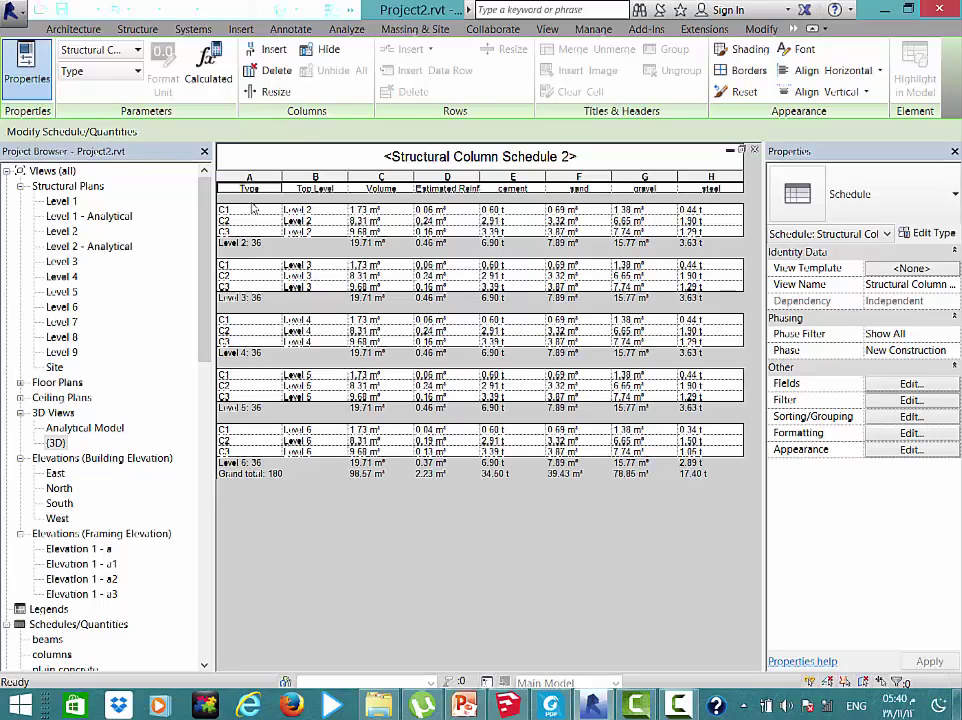
Check the C1 and C2 Level 2 entries, then scroll through the exported PDF tables
click(246, 210)
click(252, 220)
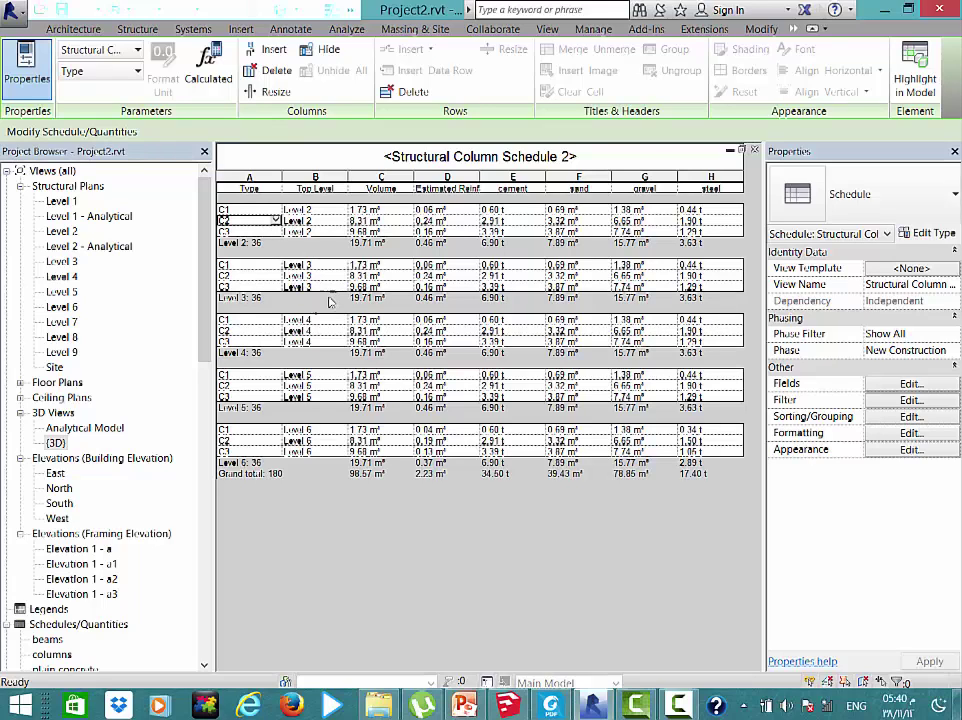
click(257, 245)
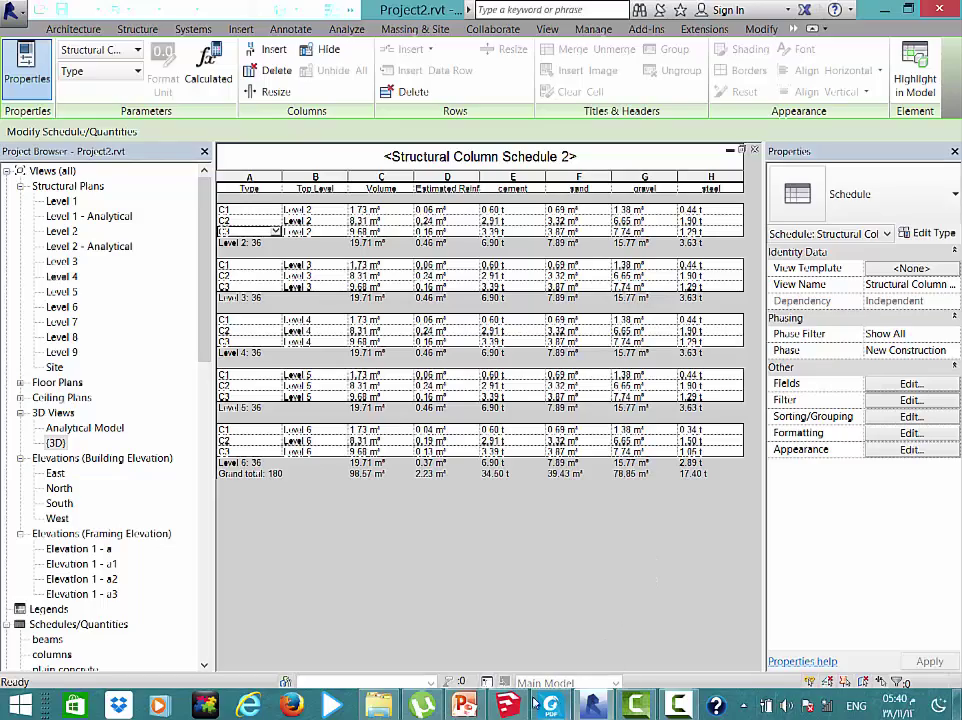
scroll(488, 387, down, 2)
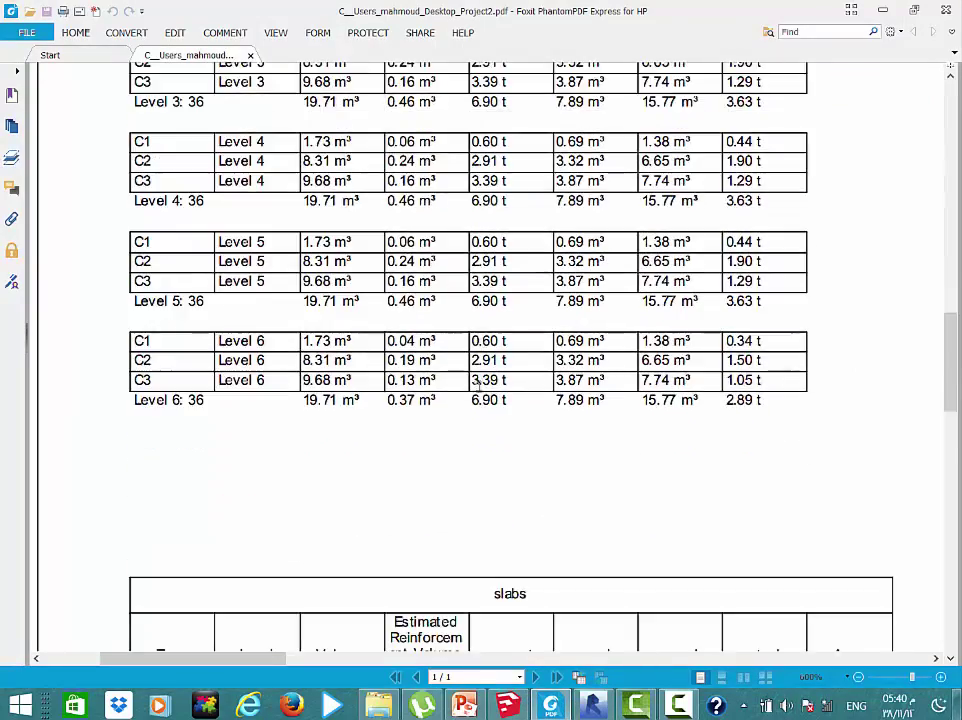
scroll(486, 395, down, 1)
scroll(484, 405, down, 3)
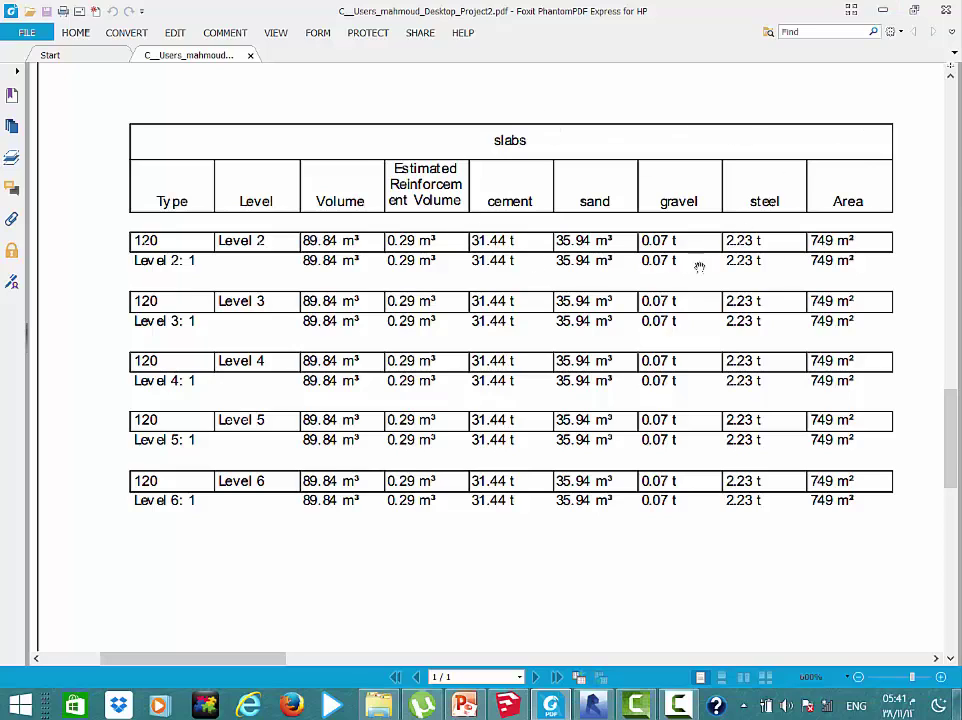
Minimize Foxit PhantomPDF to bring Revit's Structural Column Schedule 2 back into view
click(882, 11)
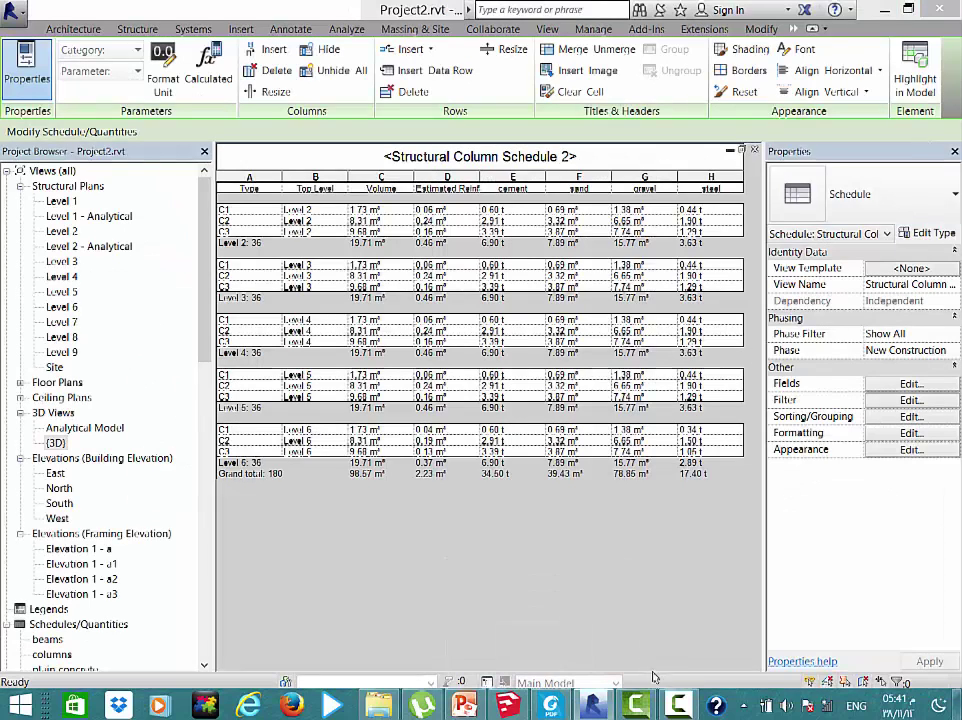
Start a new quantity schedule for the Floors category
click(547, 30)
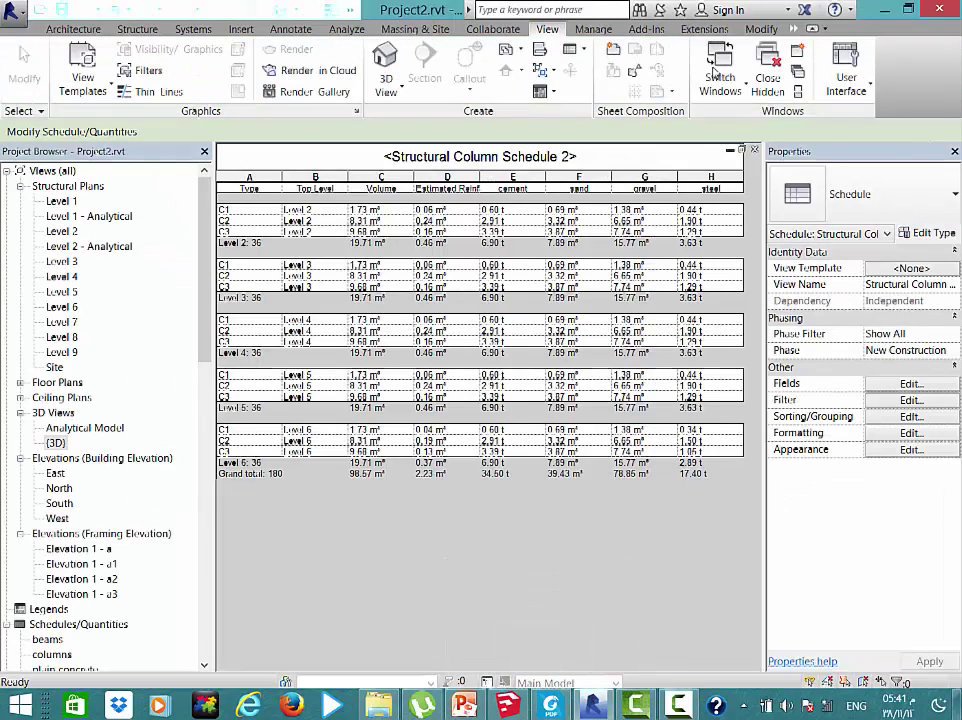
click(569, 48)
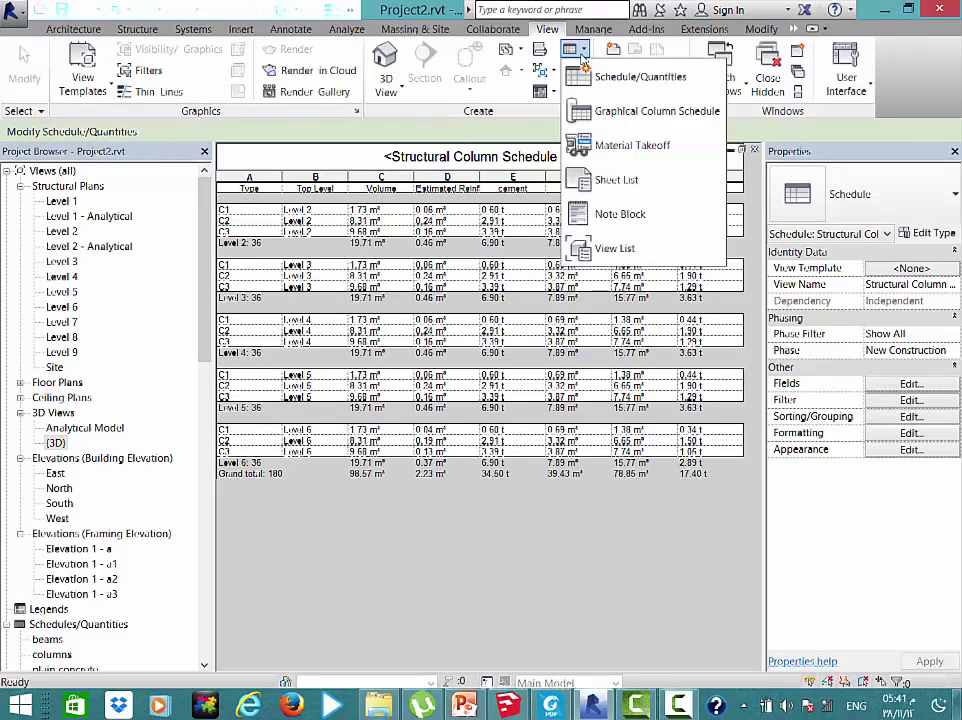
click(600, 78)
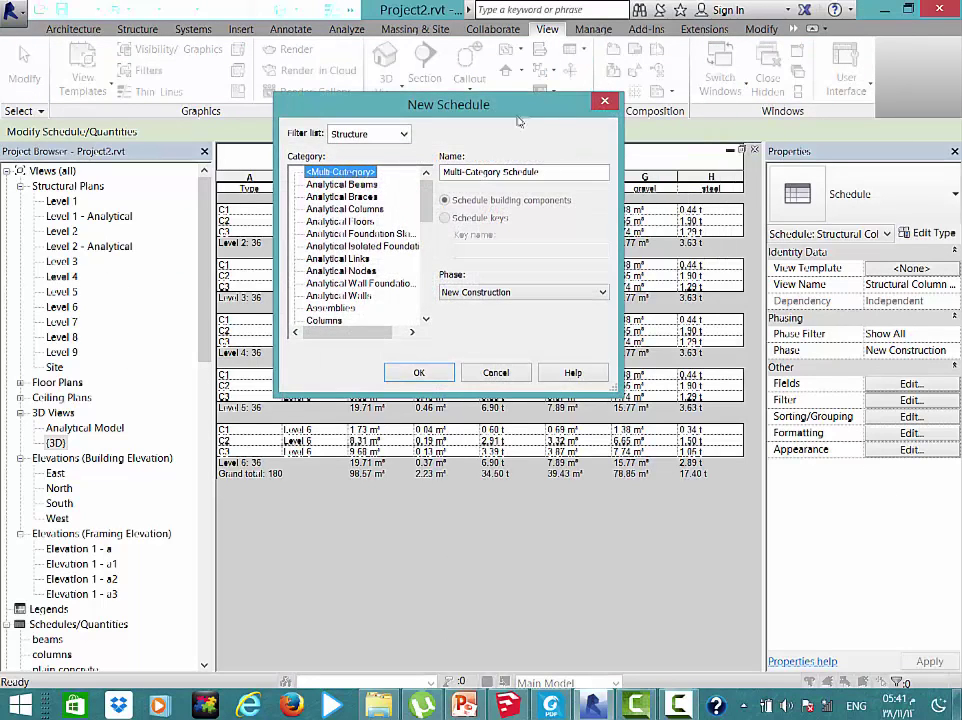
scroll(320, 170, down, 1)
scroll(320, 180, down, 2)
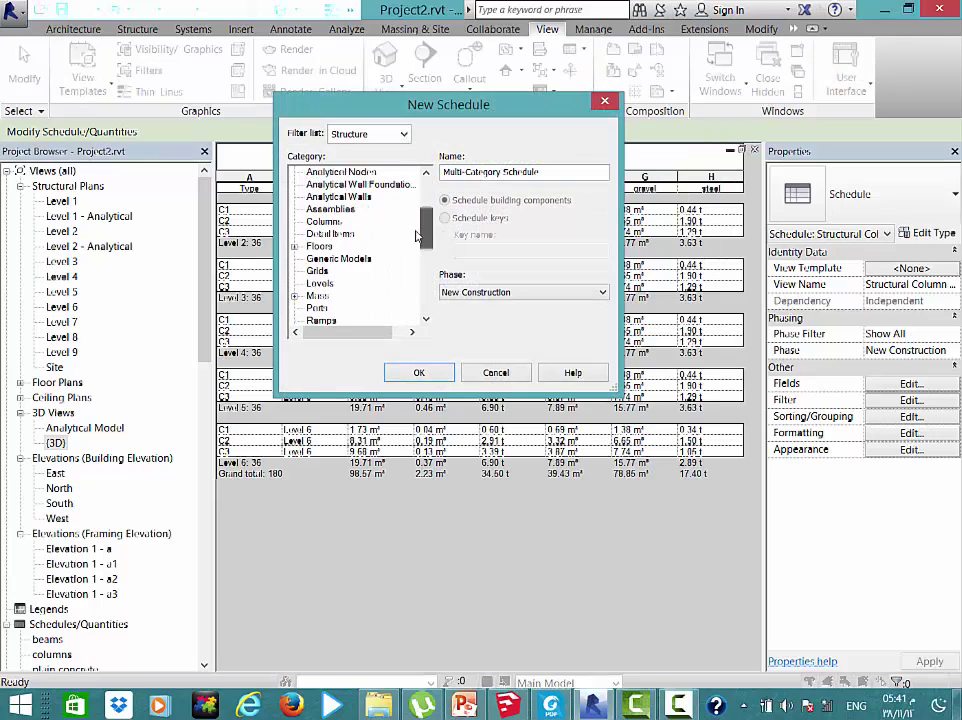
double_click(320, 247)
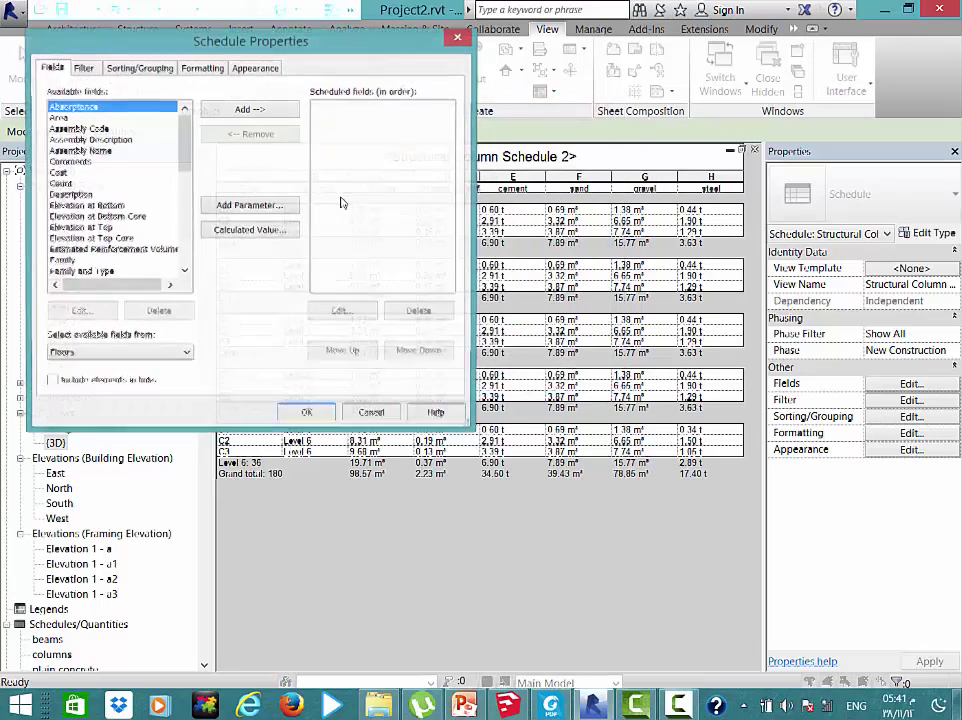
drag(168, 47, 213, 42)
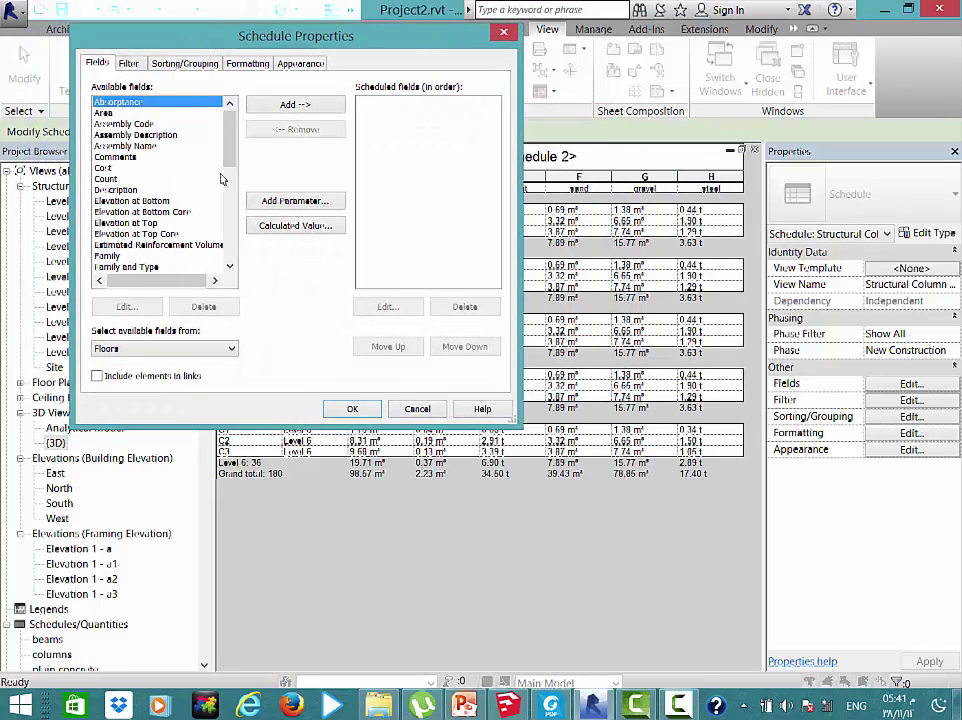
Add Volume, Type, Level and Estimated Reinforcement Volume to the scheduled fields
scroll(115, 265, down, 10)
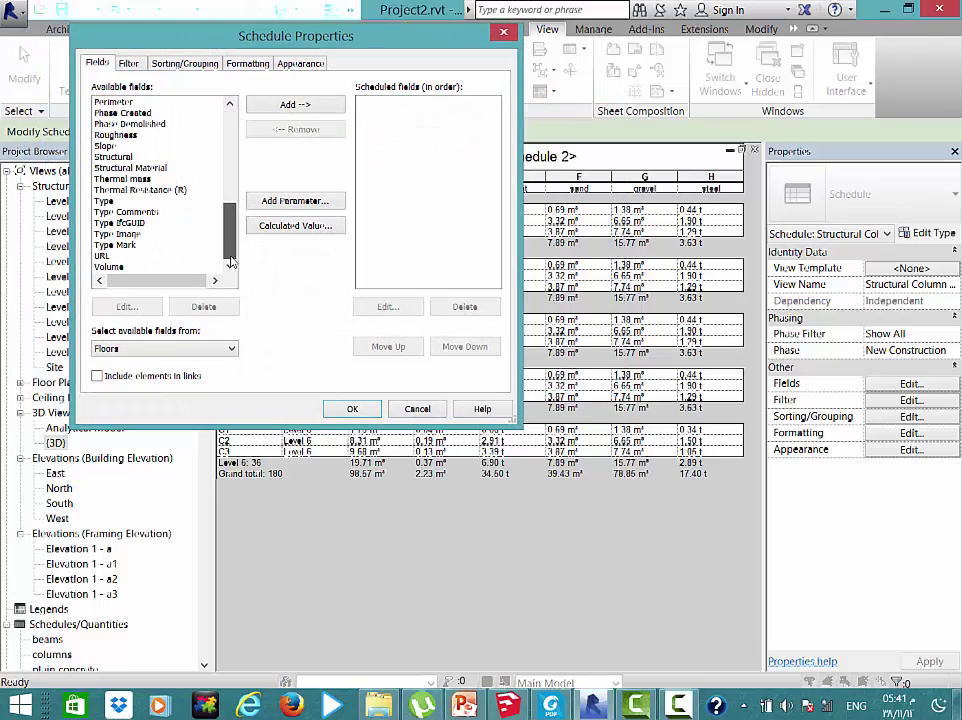
double_click(115, 266)
double_click(118, 211)
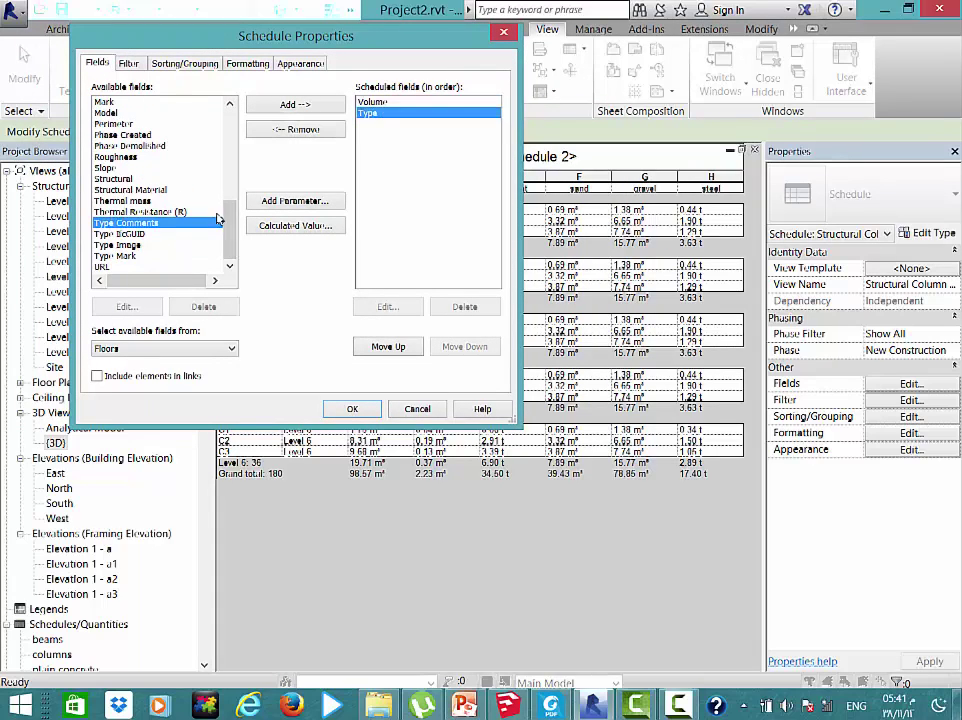
scroll(150, 200, up, 3)
scroll(110, 203, up, 1)
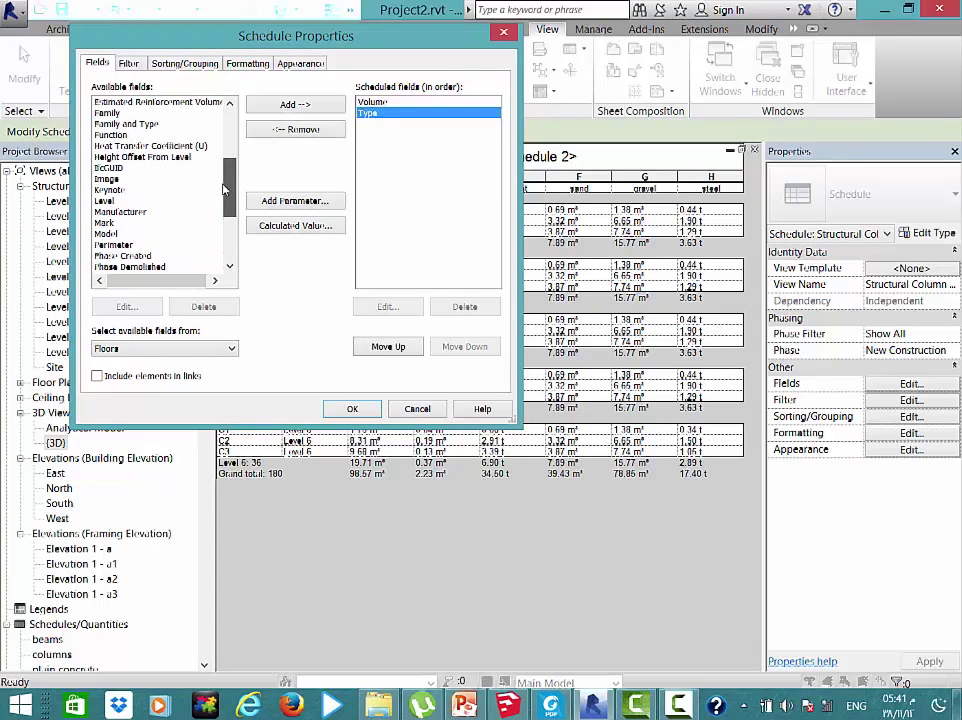
double_click(104, 201)
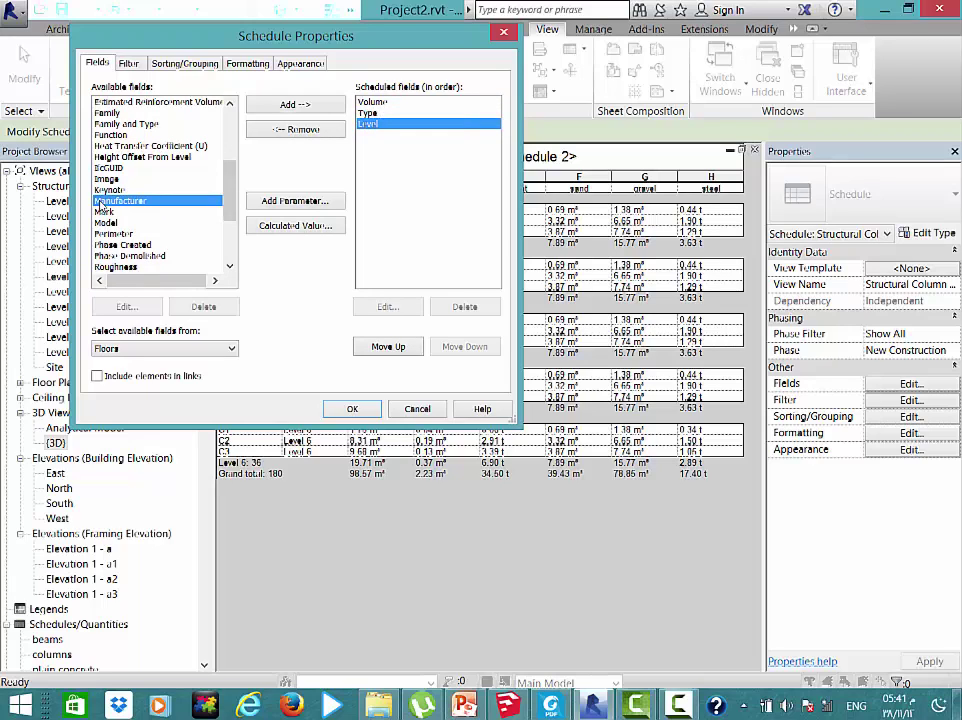
double_click(112, 102)
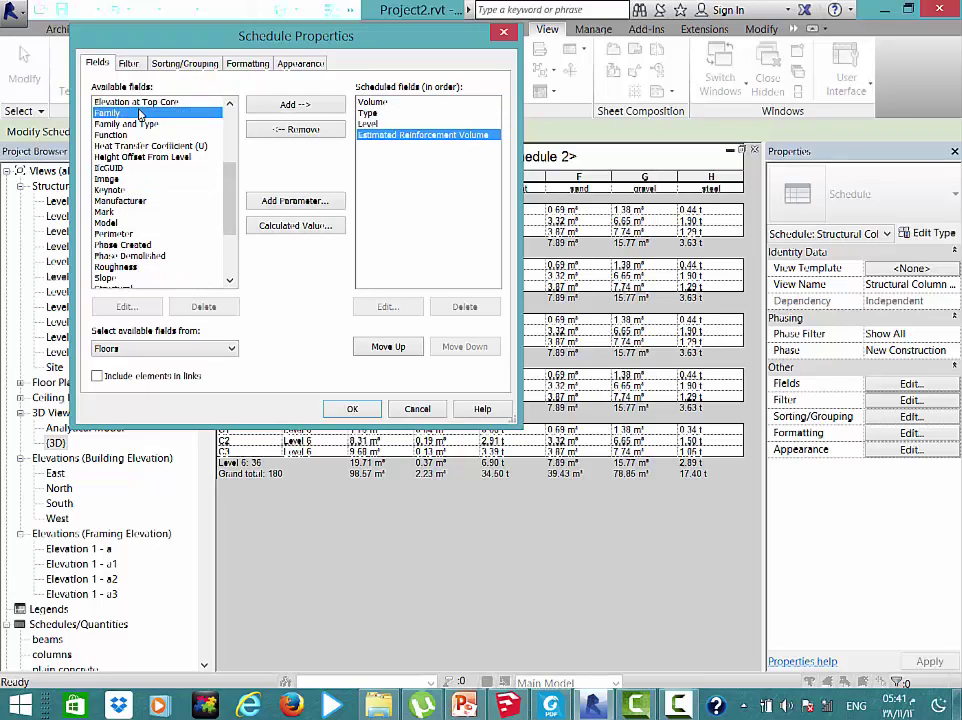
Reorder the fields to Type, Level, Volume, Estimated Reinforcement Volume
click(372, 125)
click(388, 346)
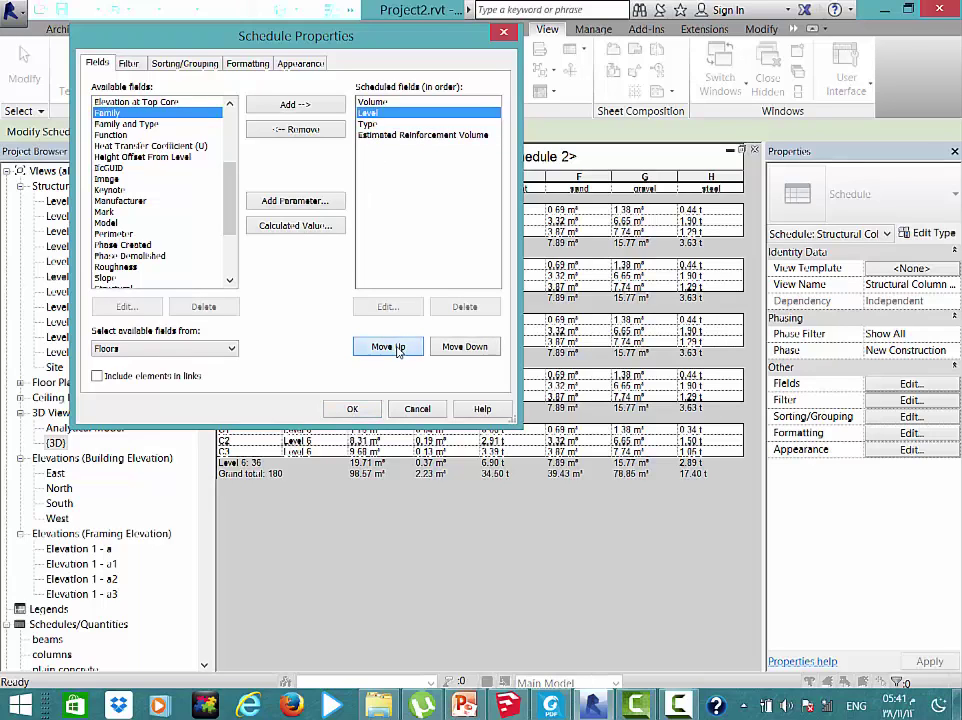
click(388, 346)
click(368, 124)
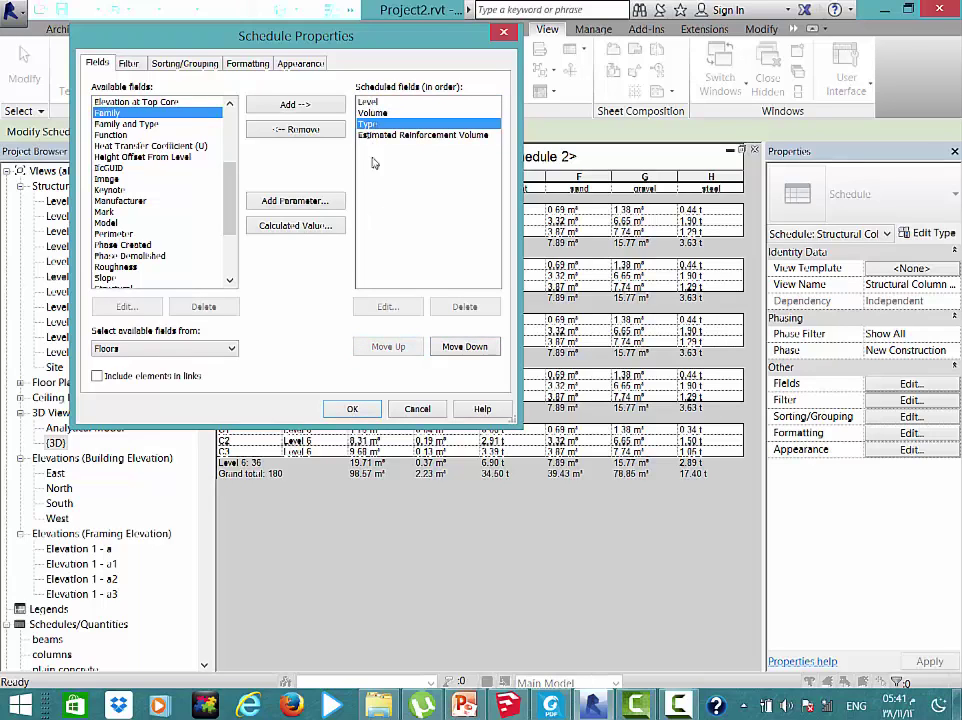
click(401, 346)
click(401, 346)
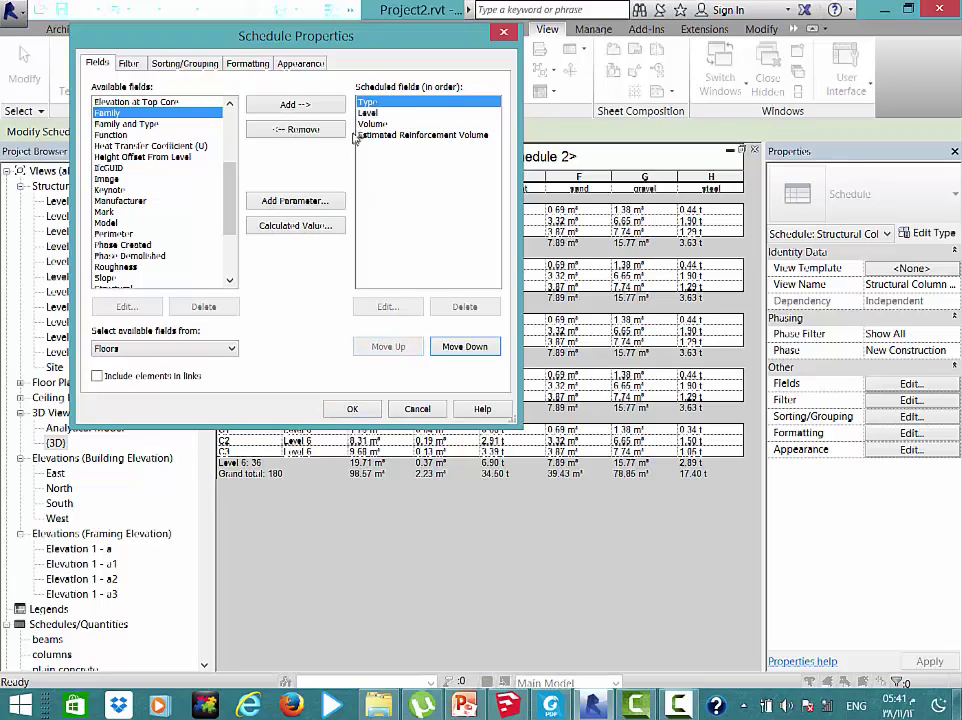
click(163, 65)
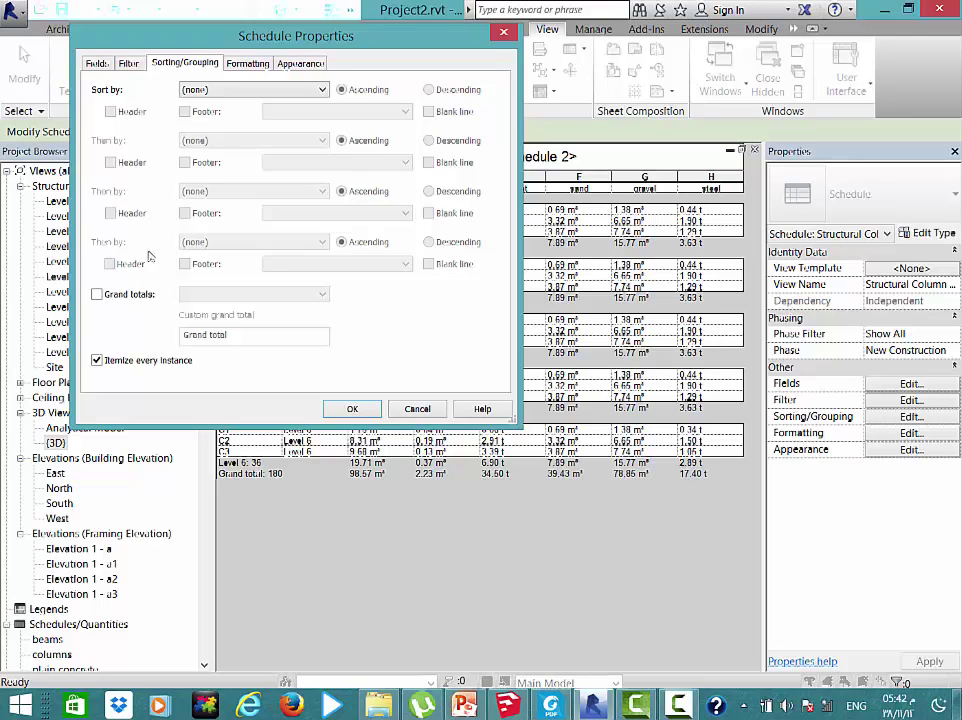
Sort by Level with a title, count and totals footer, then by Type
click(280, 89)
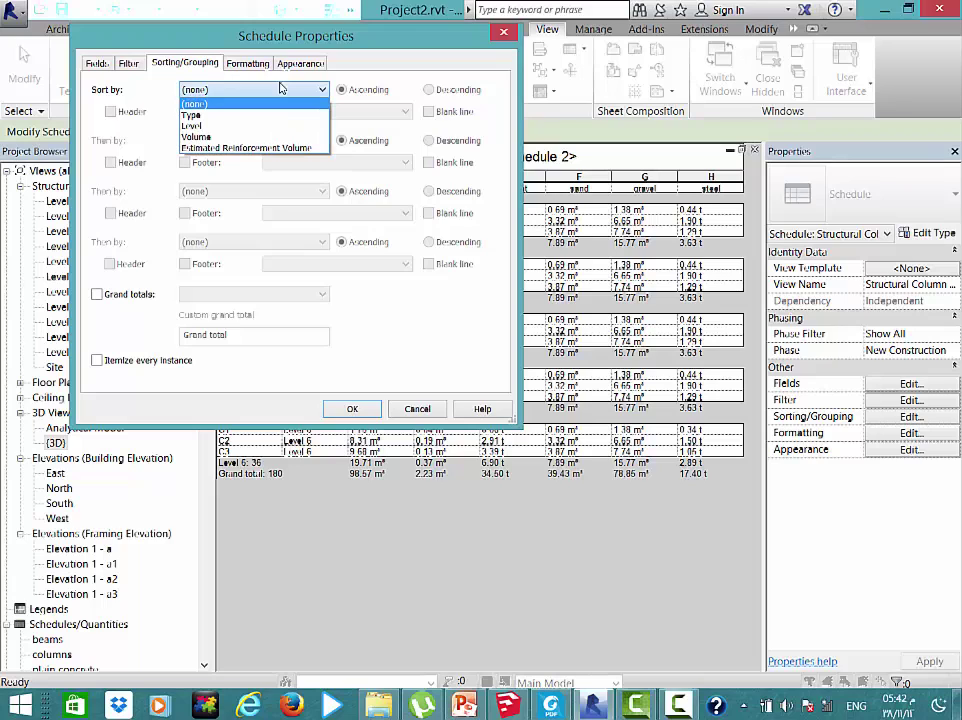
click(221, 126)
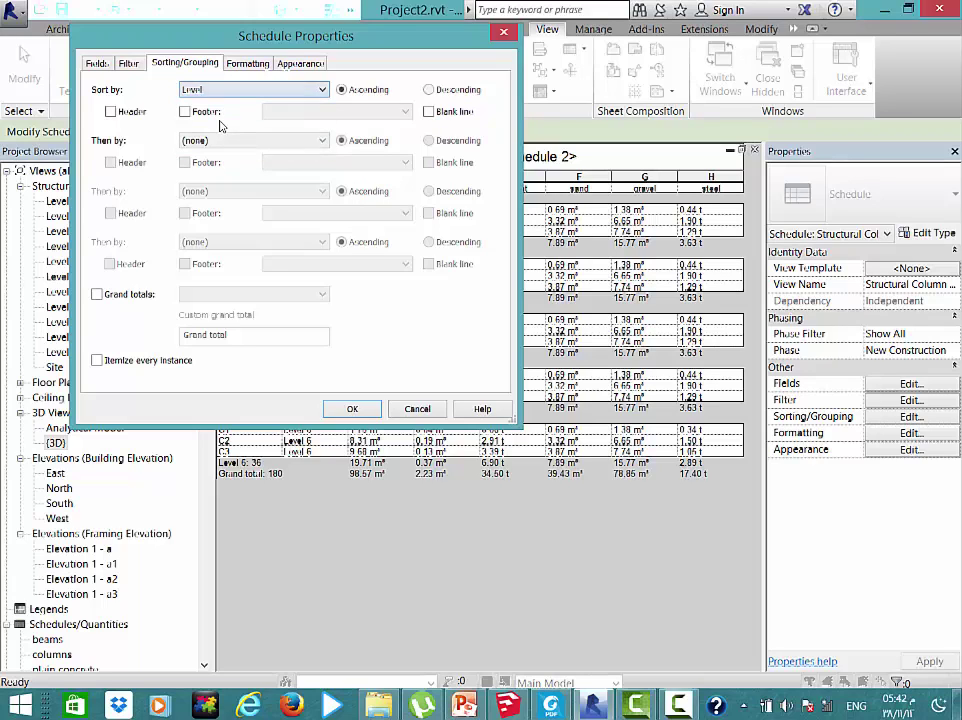
click(184, 111)
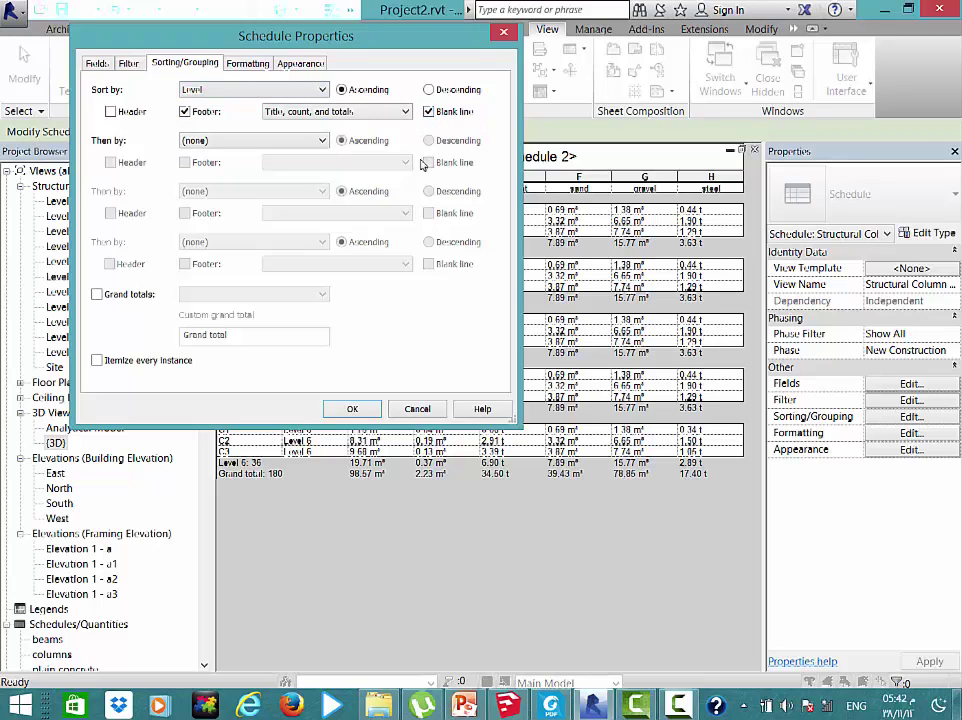
click(311, 146)
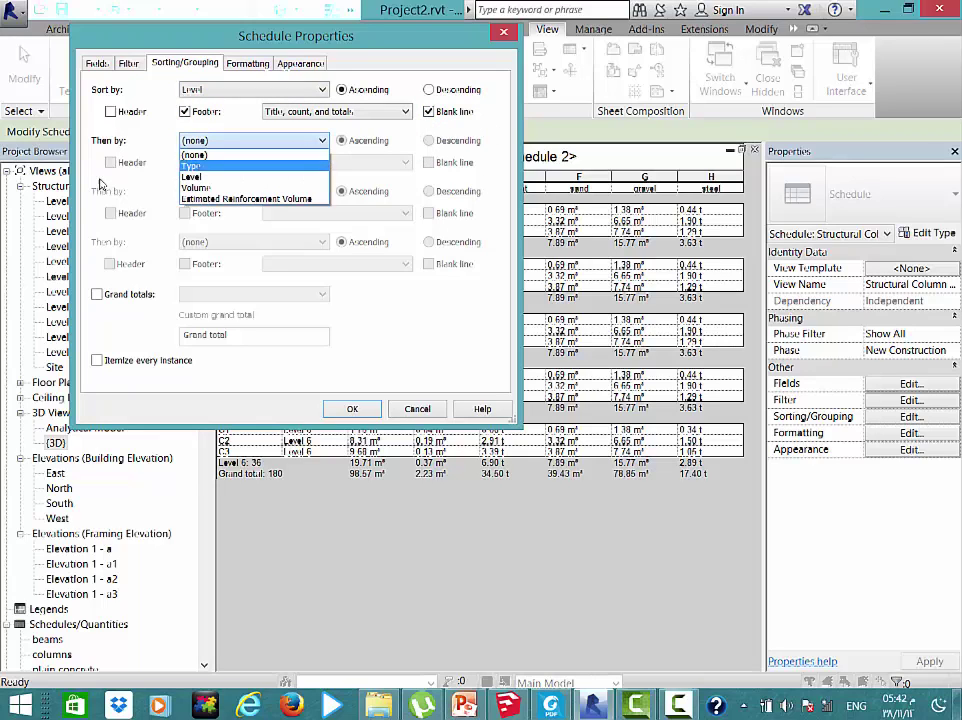
click(225, 165)
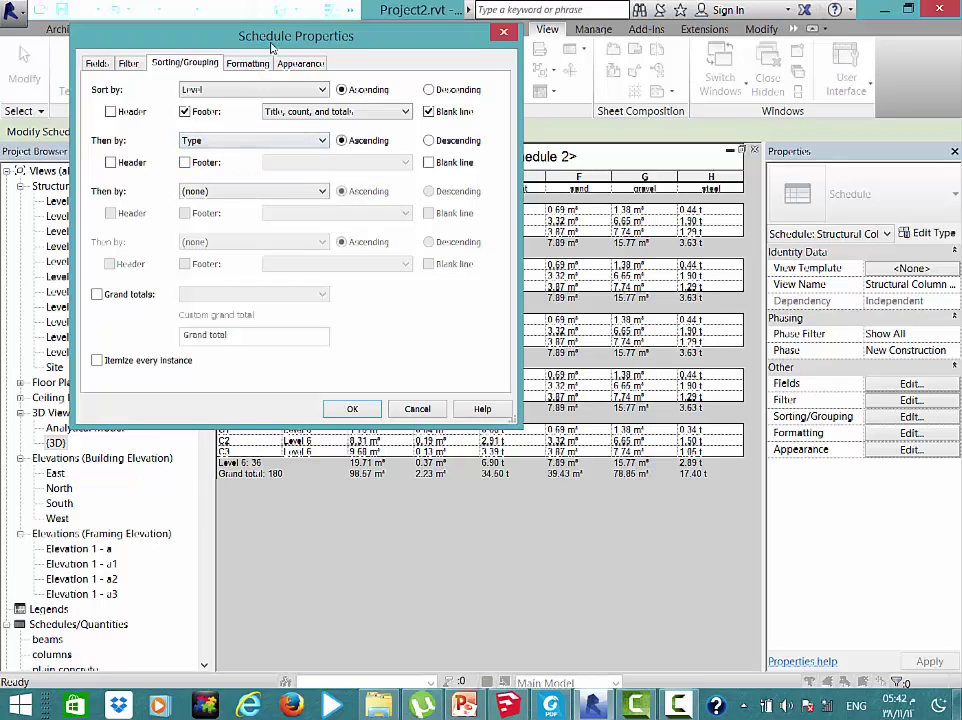
drag(278, 45, 323, 59)
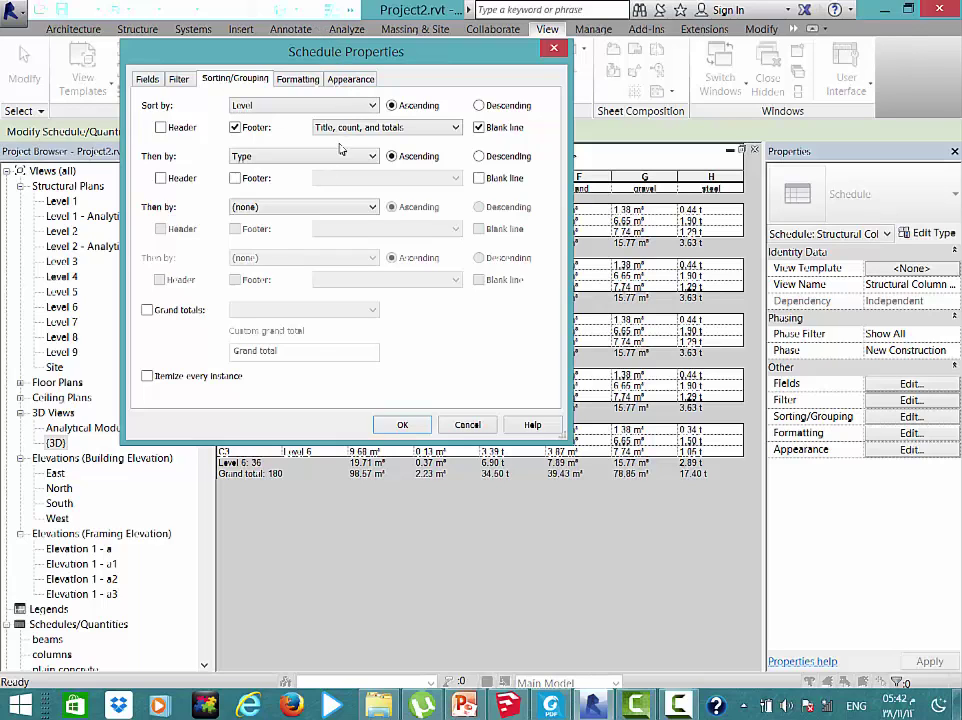
Calculate totals for Volume and Estimated Reinforcement Volume and apply the settings
click(288, 80)
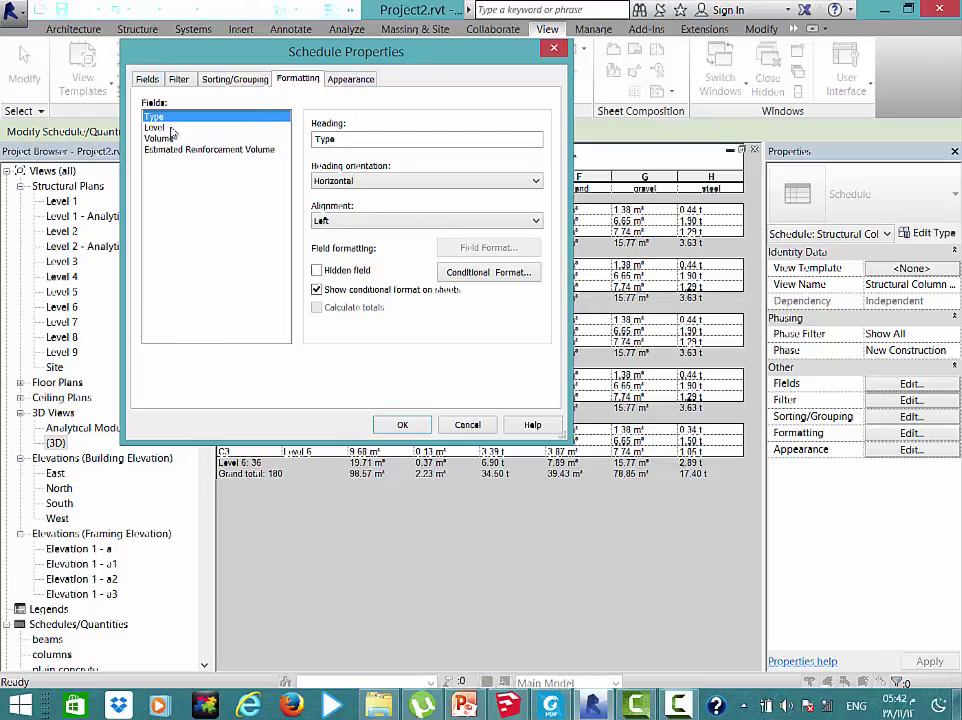
drag(153, 138, 170, 165)
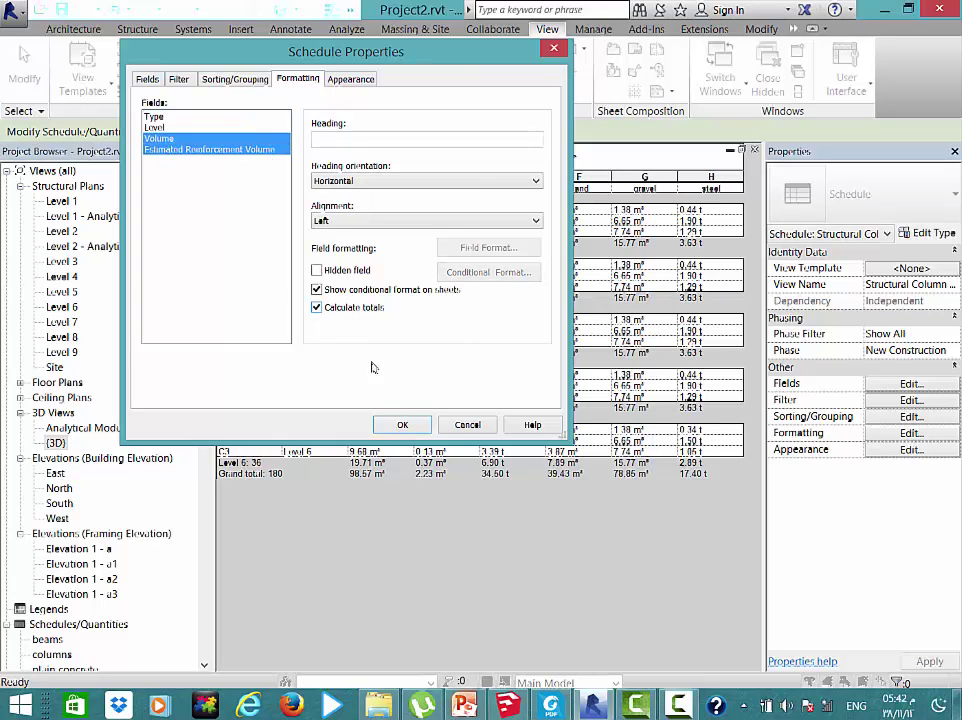
click(402, 424)
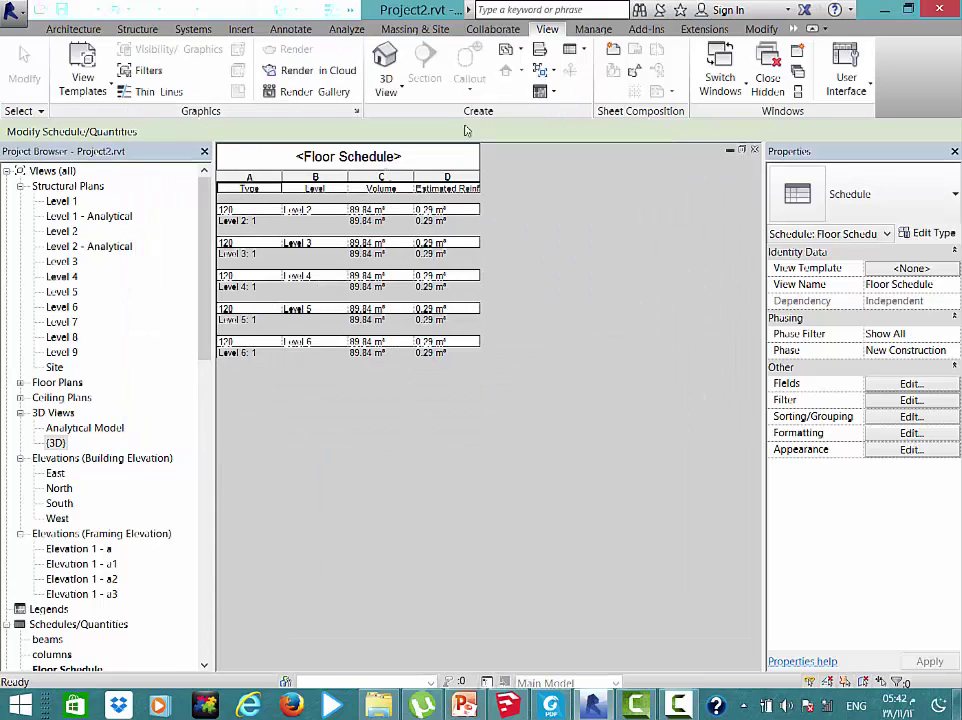
Add an Area column with calculated totals to the Floor Schedule, then switch to SketchUp
click(912, 386)
click(160, 128)
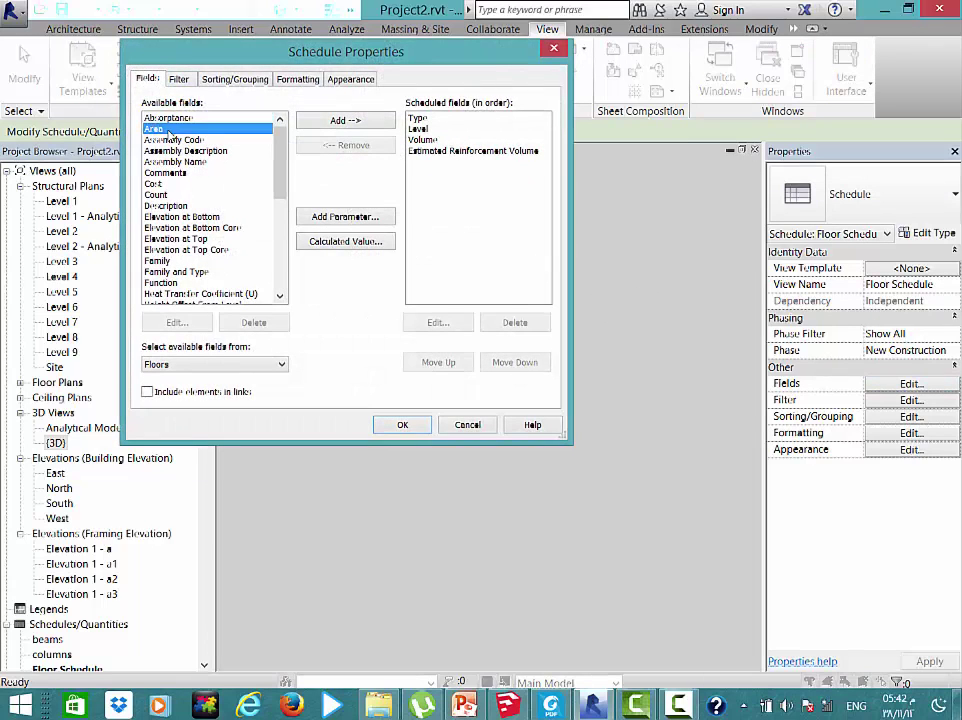
click(345, 120)
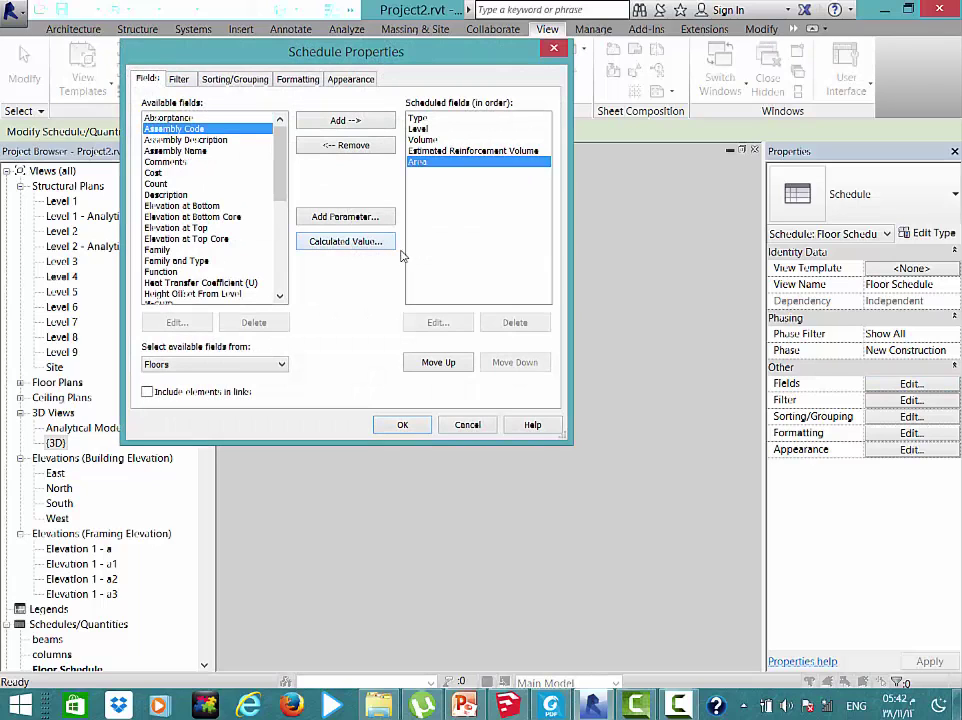
click(297, 79)
click(176, 161)
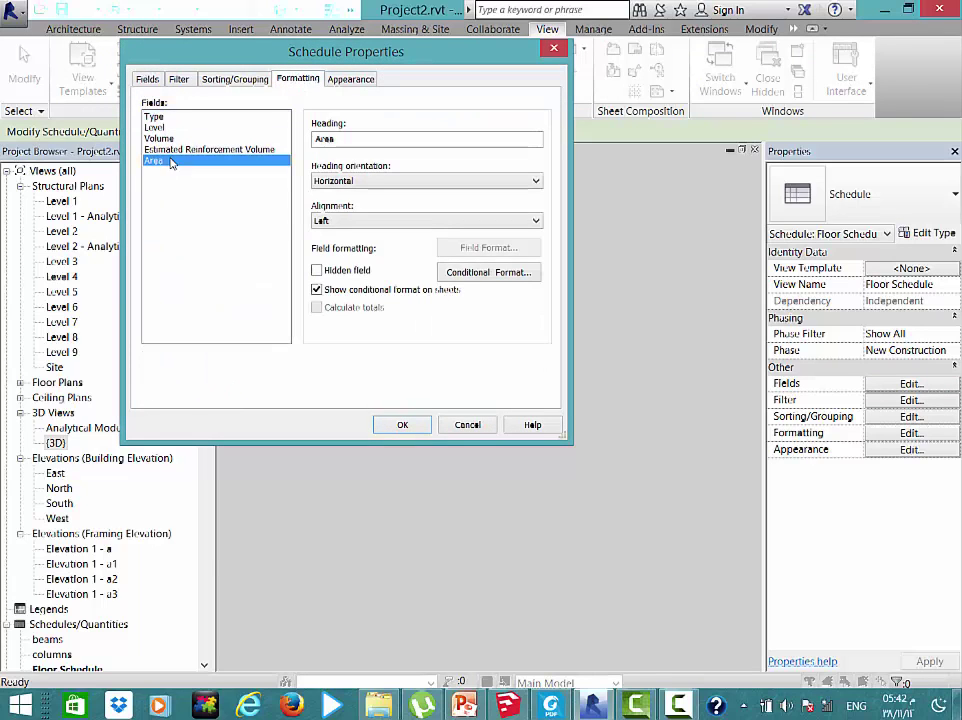
click(318, 308)
click(401, 425)
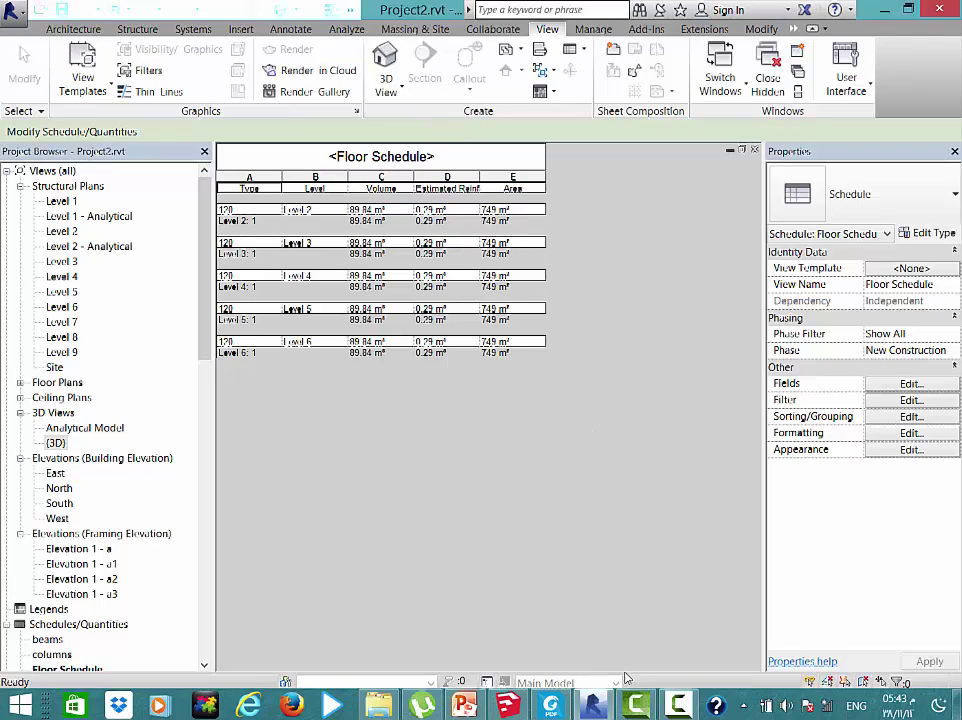
click(806, 708)
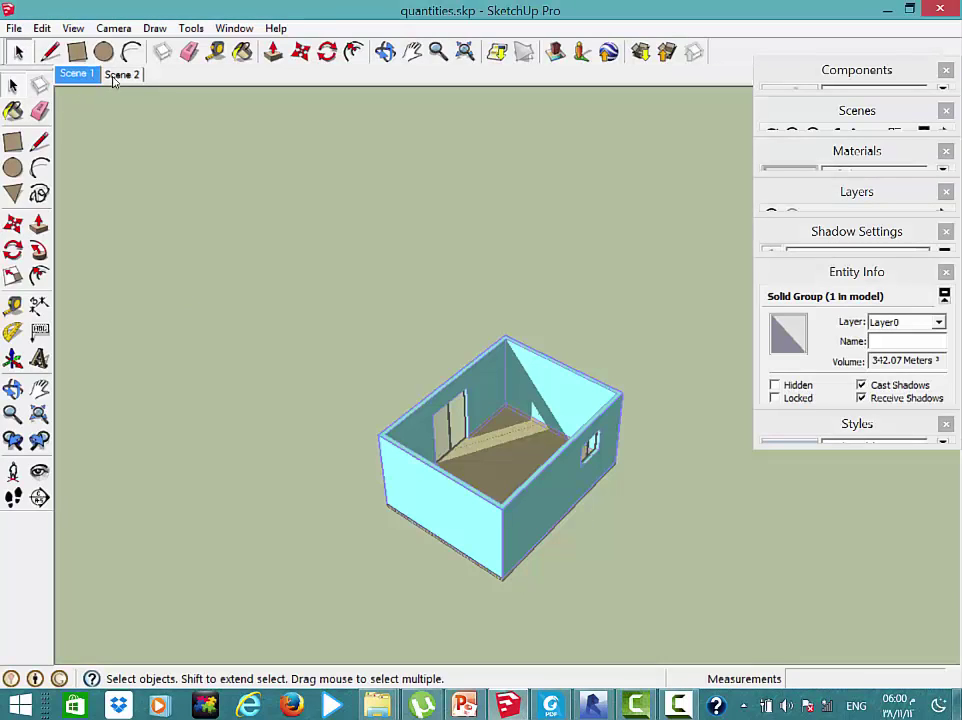
From Scene 2, paint the front beam and footing side faces dark grey Color_006
click(106, 76)
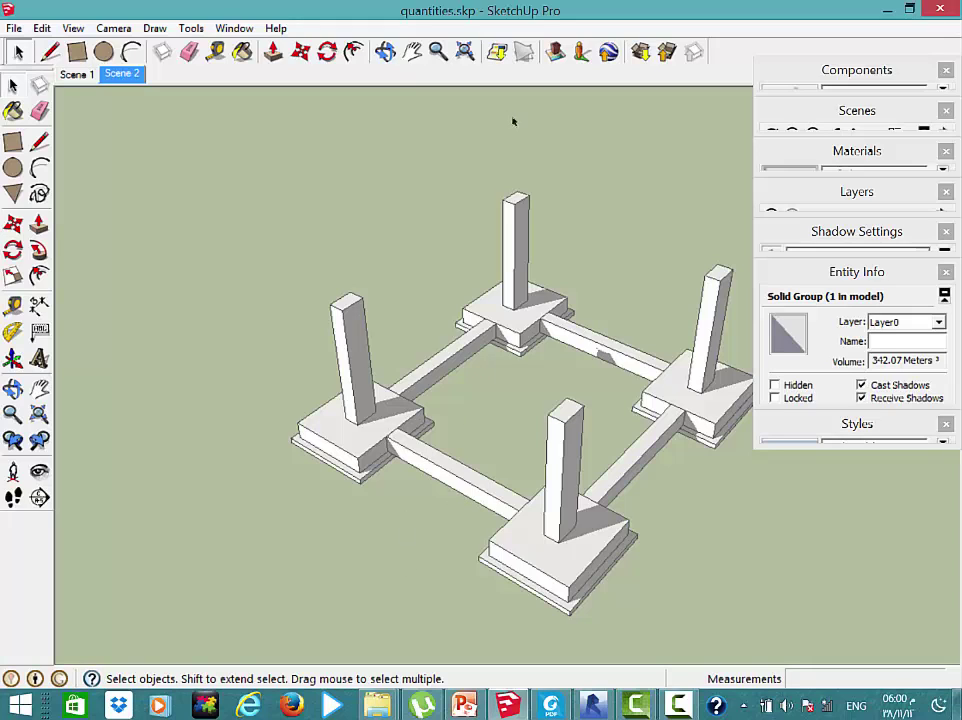
click(192, 50)
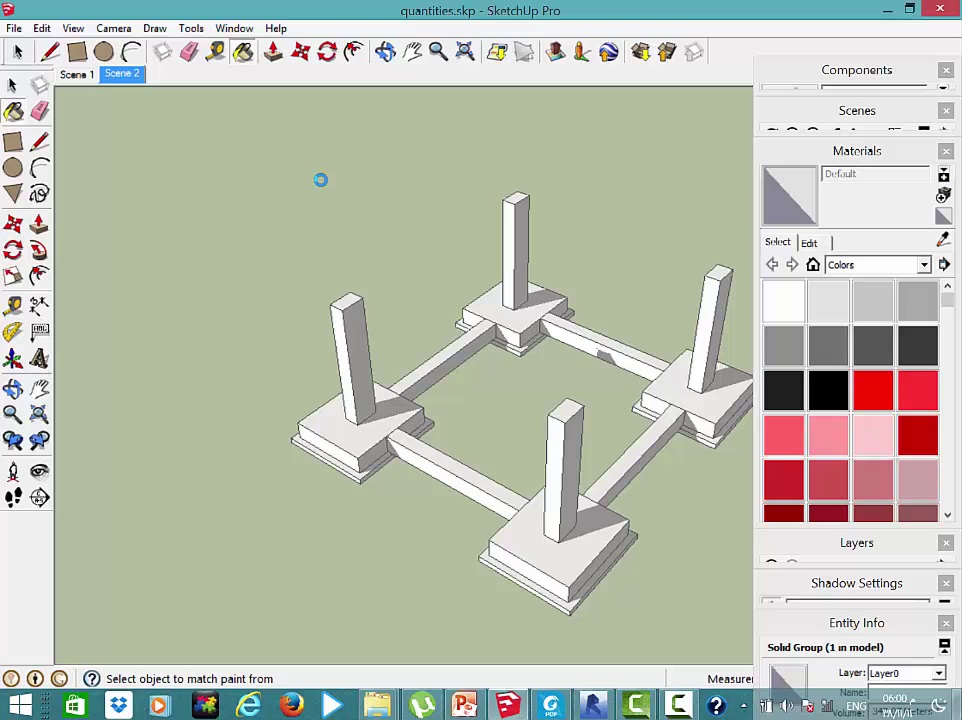
click(868, 350)
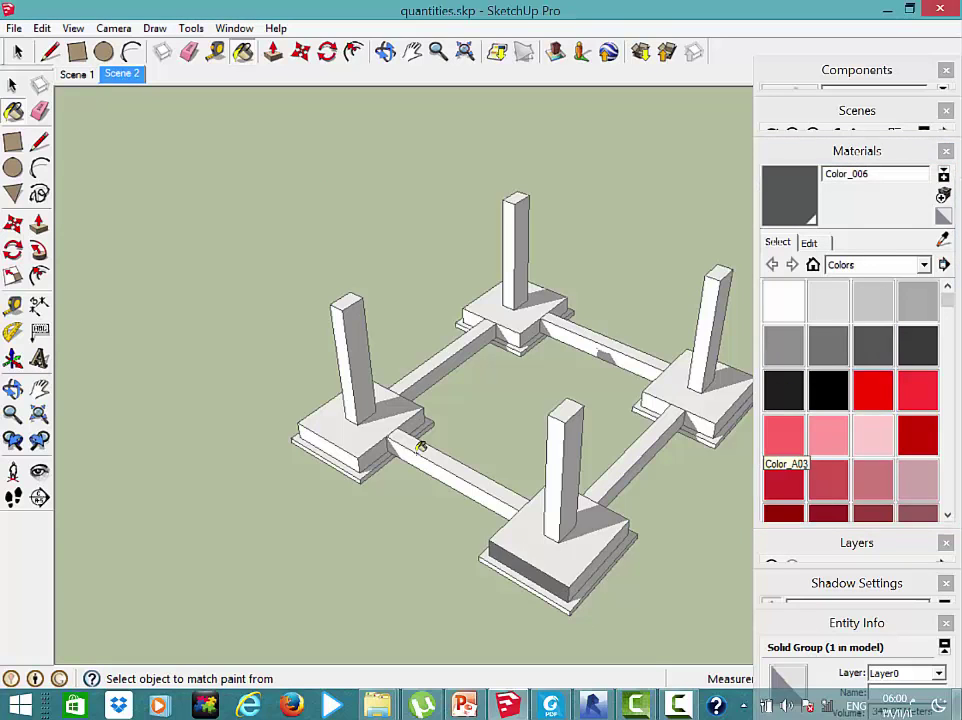
mouse_move(421, 447)
middle_down()
mouse_move(506, 439)
mouse_move(370, 391)
mouse_move(289, 293)
middle_up()
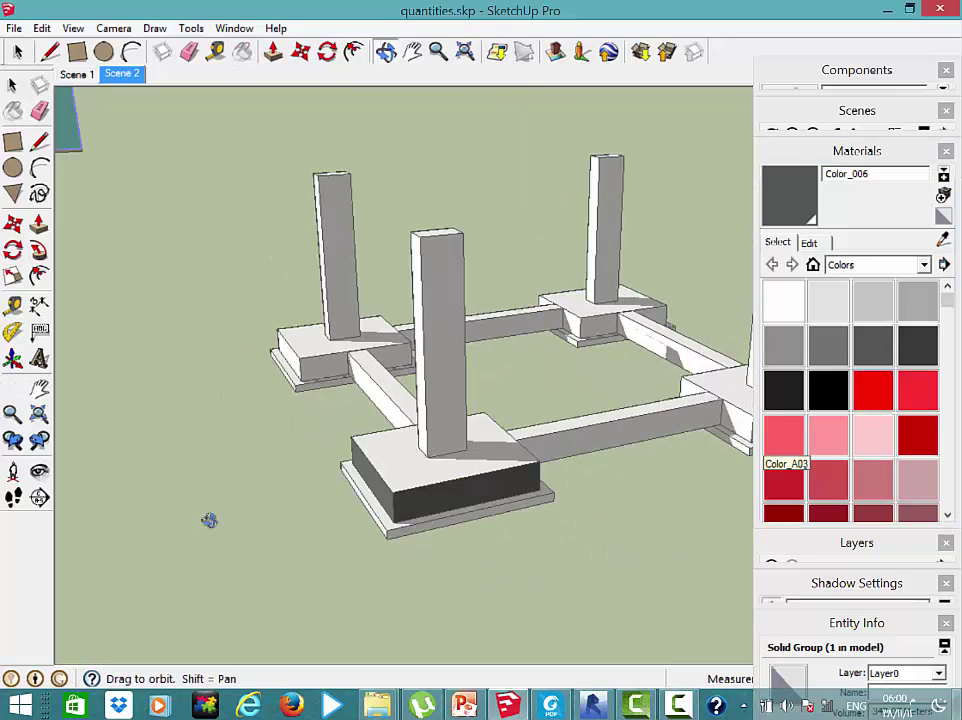
middle_drag(208, 520, 242, 326)
click(472, 459)
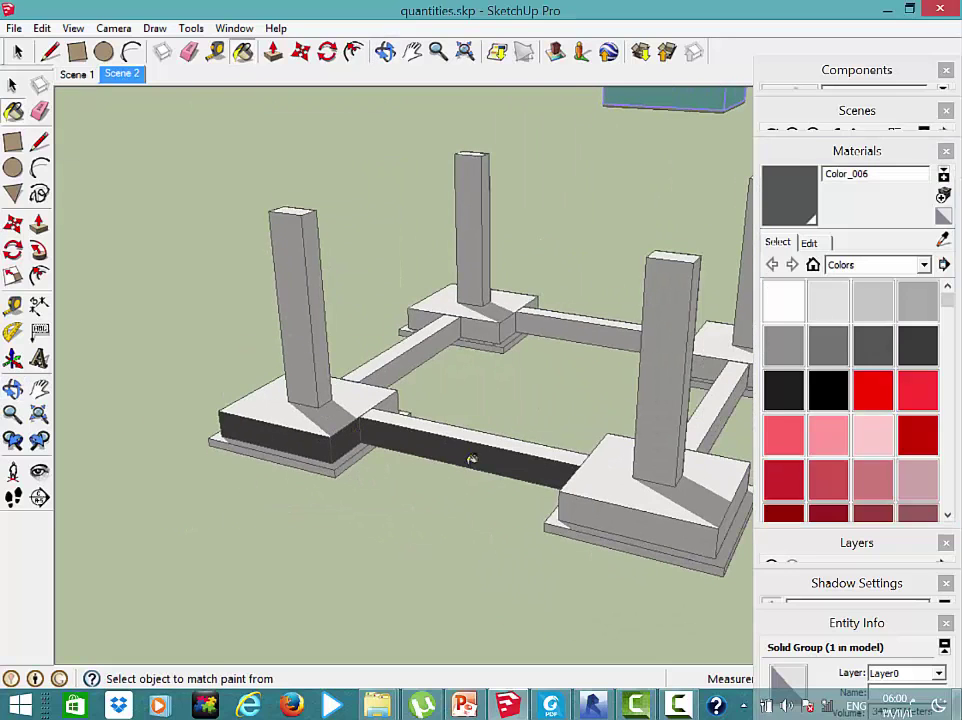
click(577, 498)
mouse_move(577, 498)
middle_down()
mouse_move(204, 509)
mouse_move(307, 489)
middle_up()
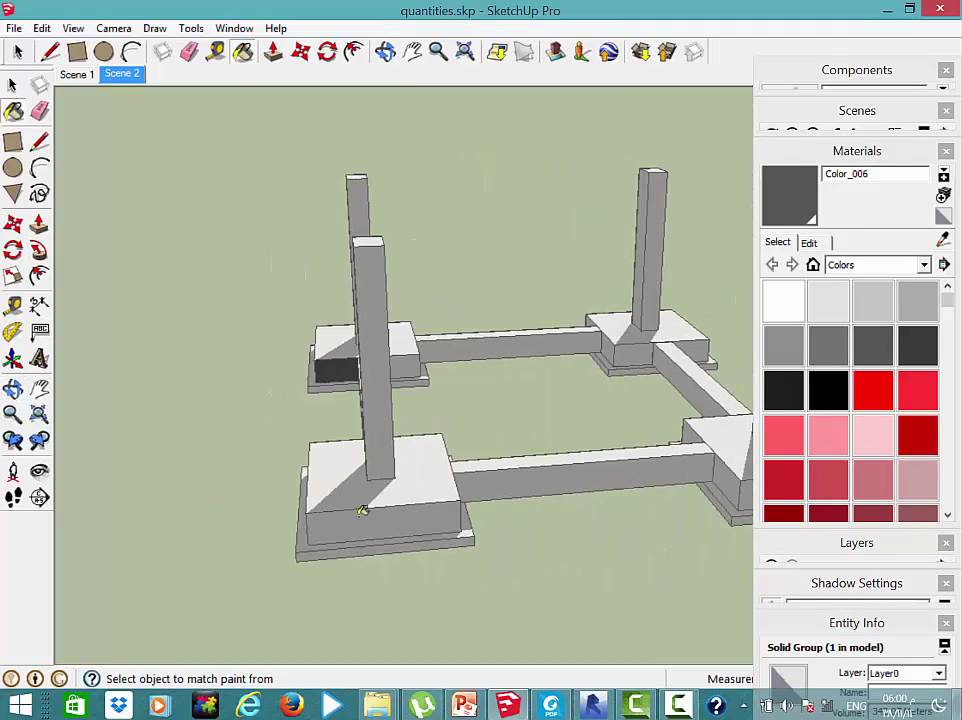
click(441, 508)
click(495, 475)
mouse_move(457, 509)
middle_down()
mouse_move(253, 401)
mouse_move(275, 369)
middle_up()
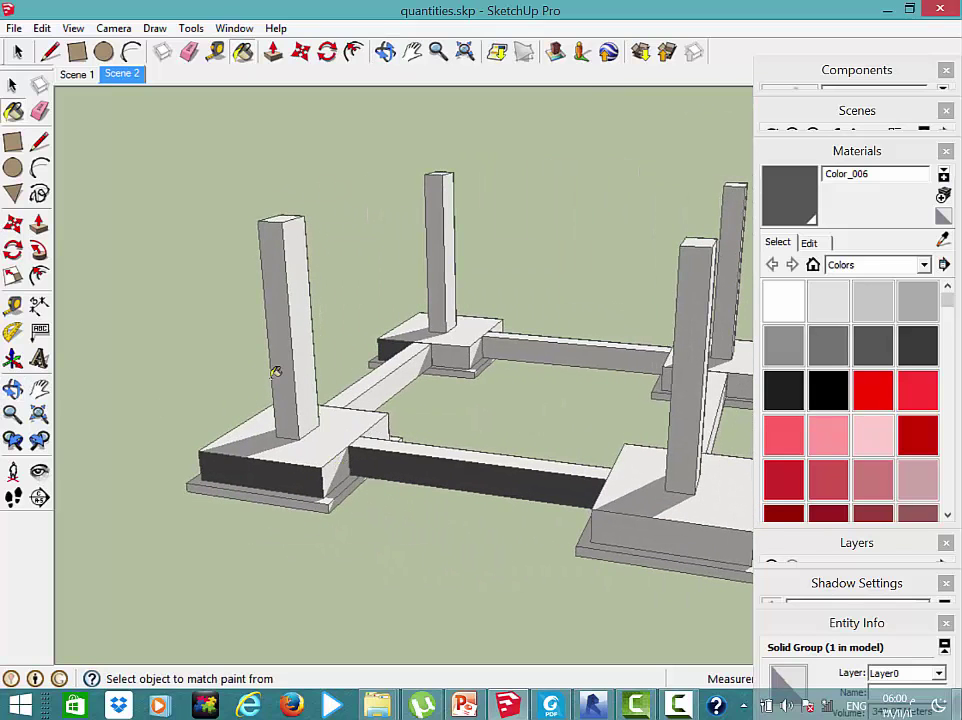
click(595, 520)
Paint the back pedestal base and front-left beam faces with Color_006 as well
mouse_move(563, 539)
middle_down()
mouse_move(283, 520)
mouse_move(397, 522)
mouse_move(383, 553)
mouse_move(135, 551)
middle_up()
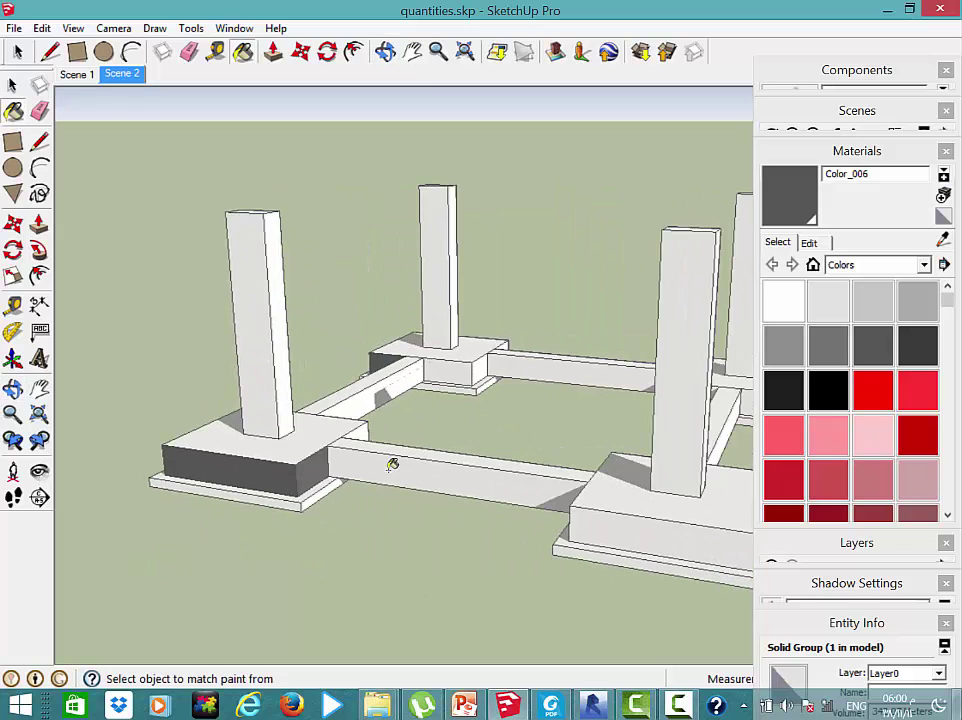
mouse_move(573, 541)
middle_down()
mouse_move(258, 414)
mouse_move(389, 522)
middle_up()
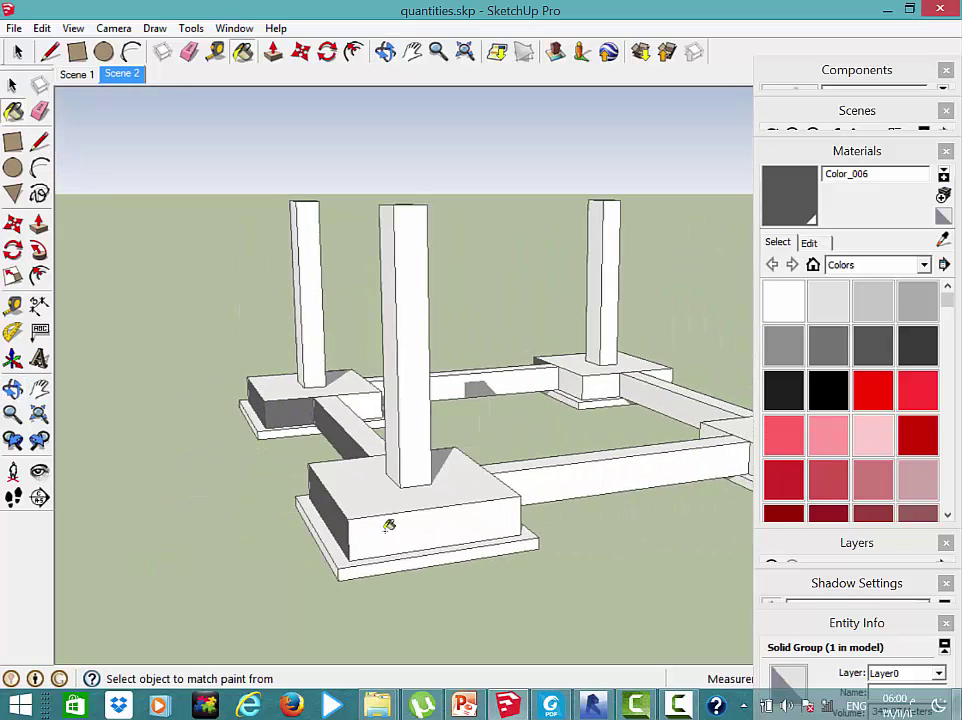
mouse_move(446, 377)
middle_down()
mouse_move(268, 526)
mouse_move(273, 492)
middle_up()
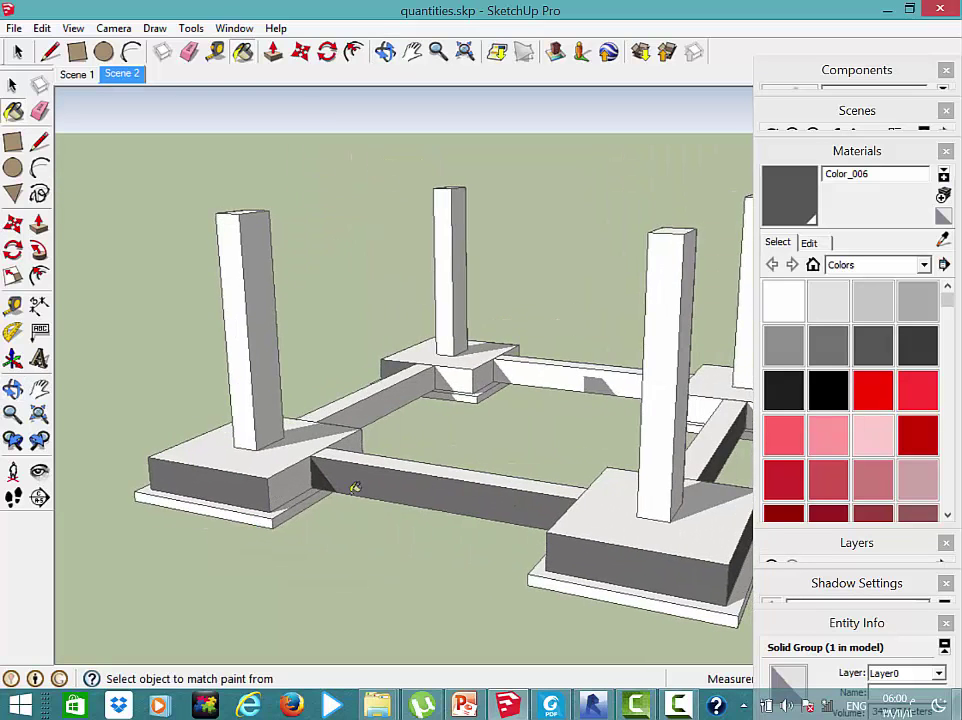
mouse_move(352, 487)
middle_down()
mouse_move(296, 523)
mouse_move(595, 333)
middle_up()
mouse_move(676, 362)
middle_down()
mouse_move(532, 370)
mouse_move(580, 363)
middle_up()
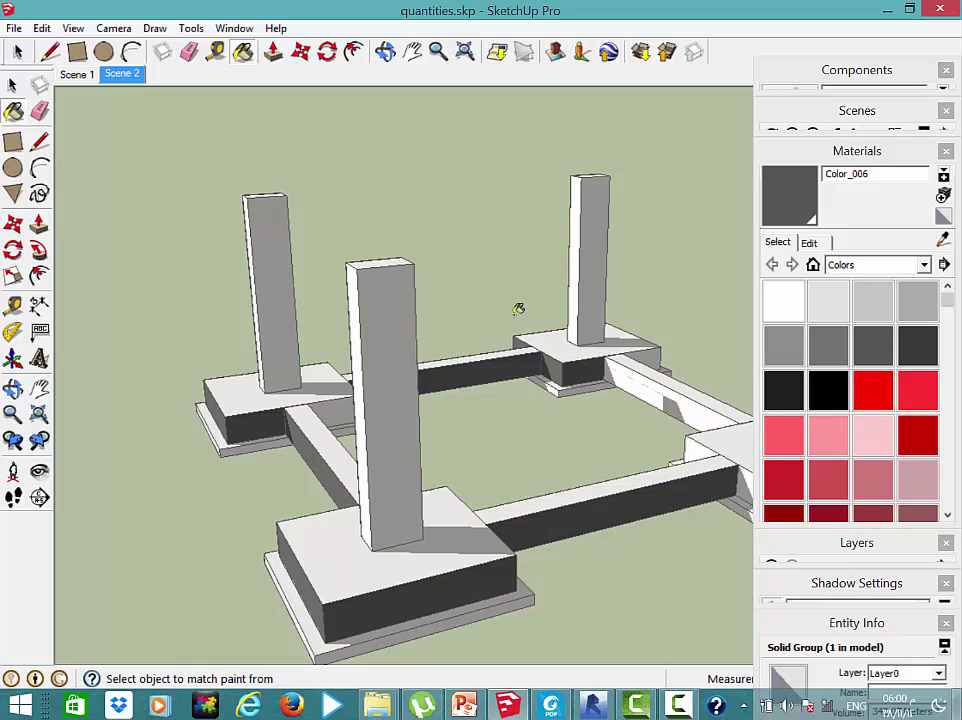
mouse_move(517, 311)
middle_down()
mouse_move(381, 412)
mouse_move(180, 399)
mouse_move(105, 451)
mouse_move(160, 420)
middle_up()
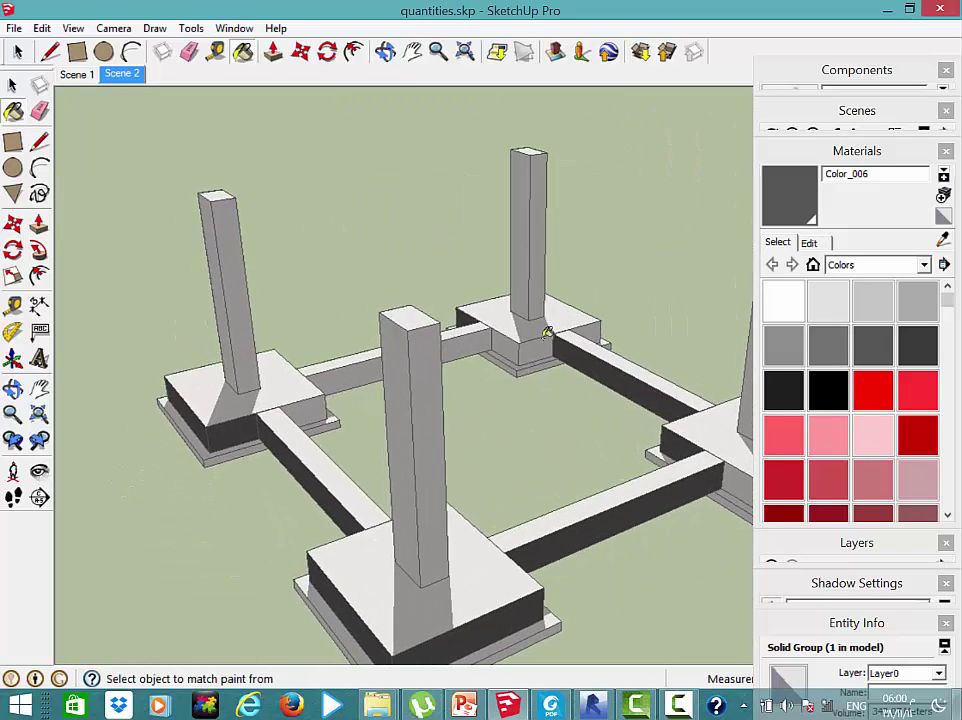
click(505, 347)
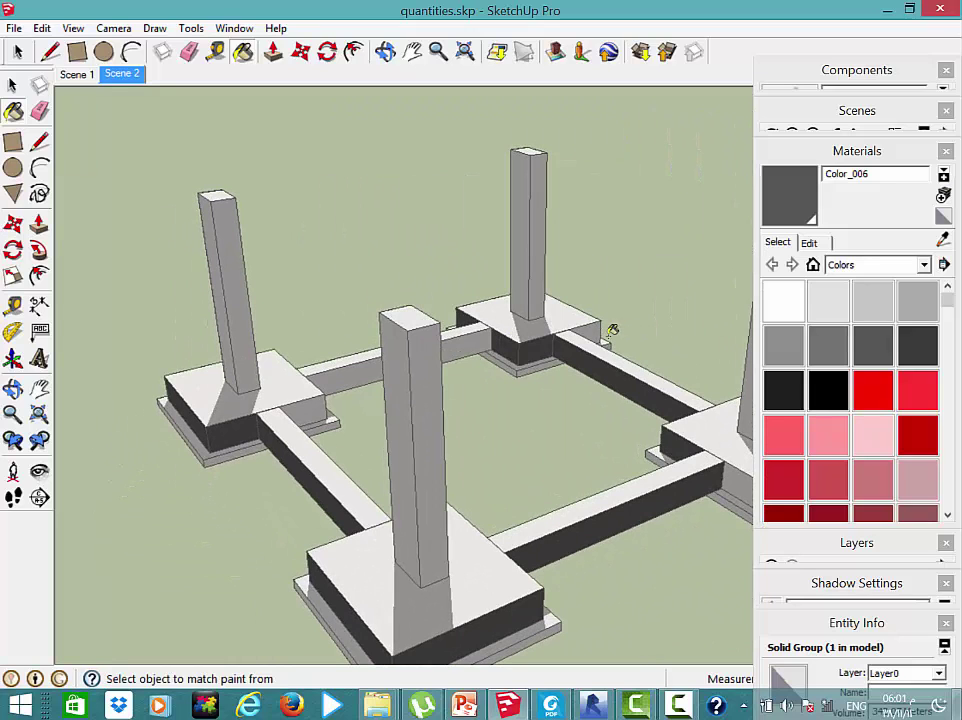
mouse_move(522, 378)
middle_down()
mouse_move(221, 421)
mouse_move(616, 326)
middle_up()
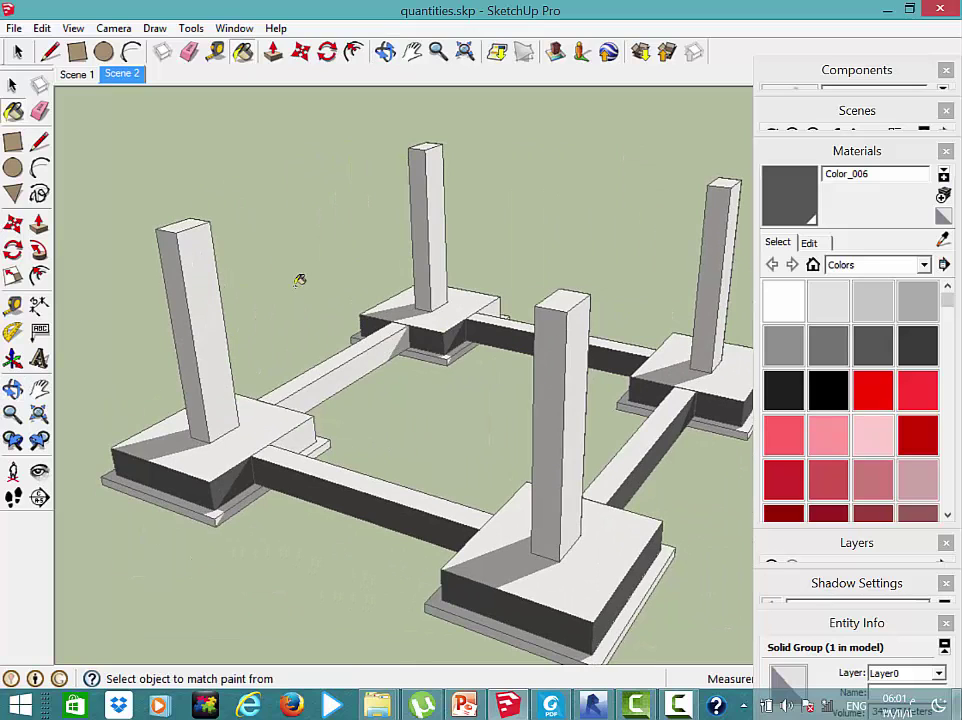
middle_drag(204, 511, 376, 341)
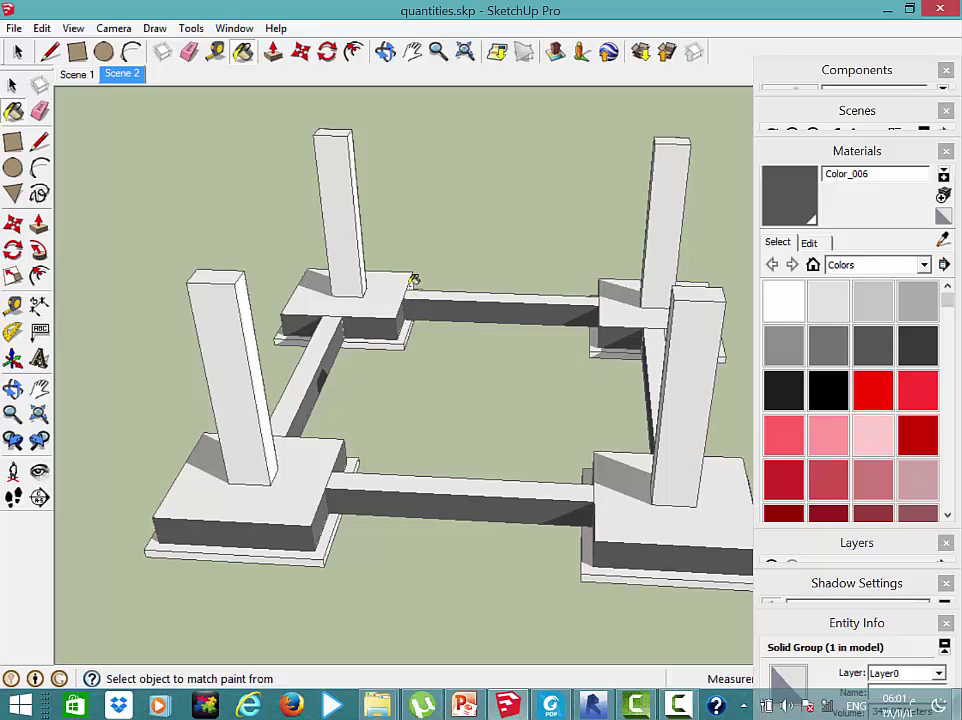
scroll(420, 300, down, 3)
mouse_move(429, 322)
middle_down()
mouse_move(575, 343)
mouse_move(495, 372)
mouse_move(337, 485)
mouse_move(573, 470)
mouse_move(215, 550)
mouse_move(323, 457)
mouse_move(563, 296)
mouse_move(378, 373)
mouse_move(326, 466)
mouse_move(513, 468)
middle_up()
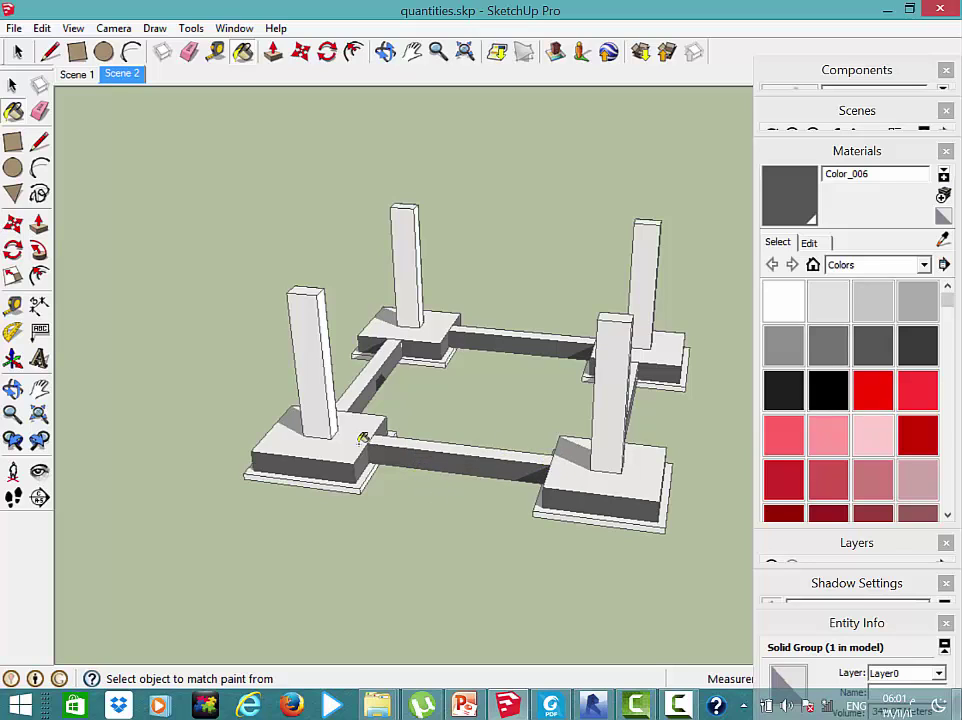
scroll(359, 457, up, 1)
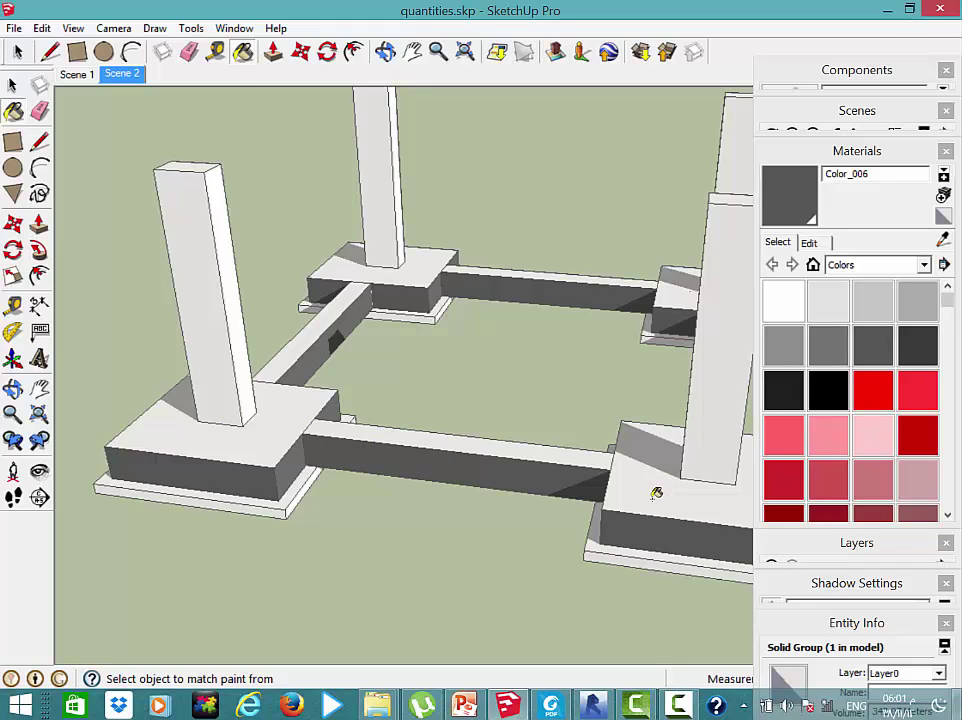
mouse_move(294, 472)
middle_down()
mouse_move(659, 505)
mouse_move(605, 570)
middle_up()
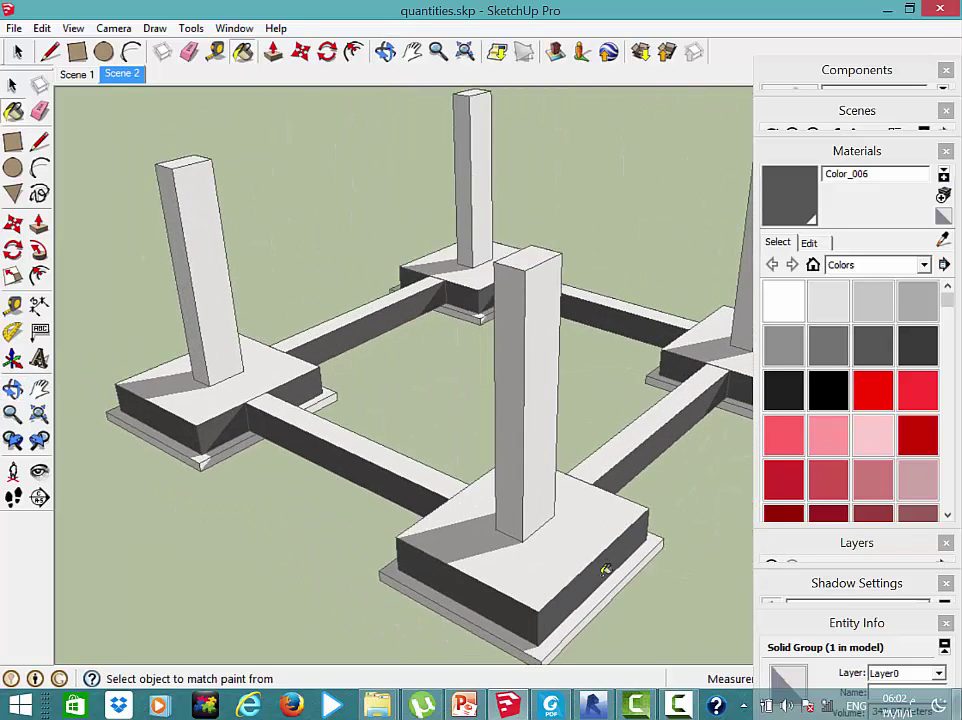
scroll(605, 570, down, 2)
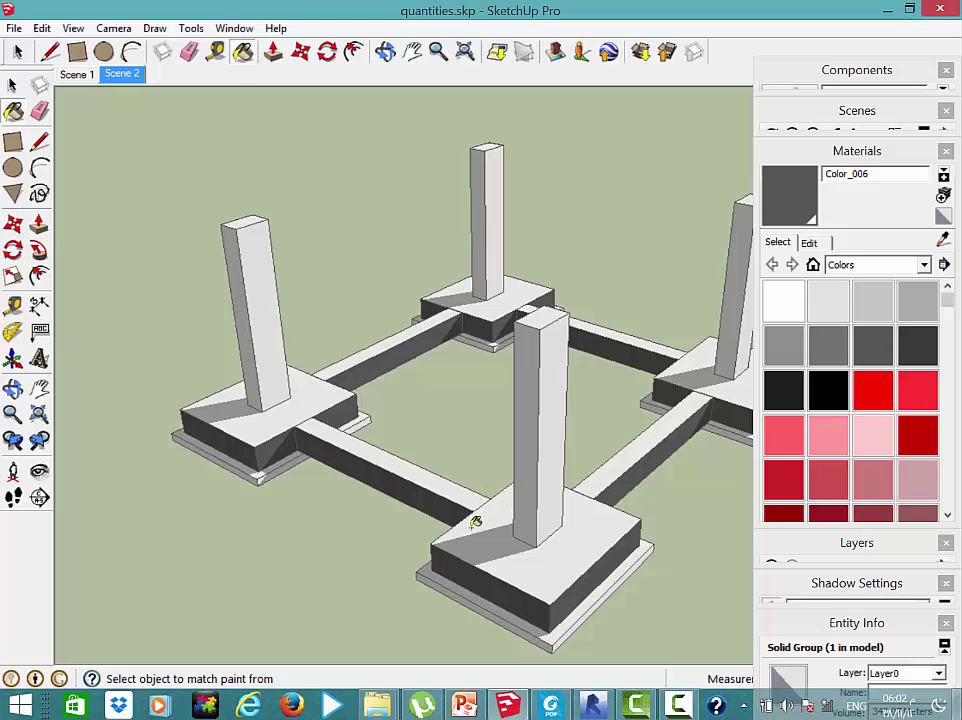
click(402, 460)
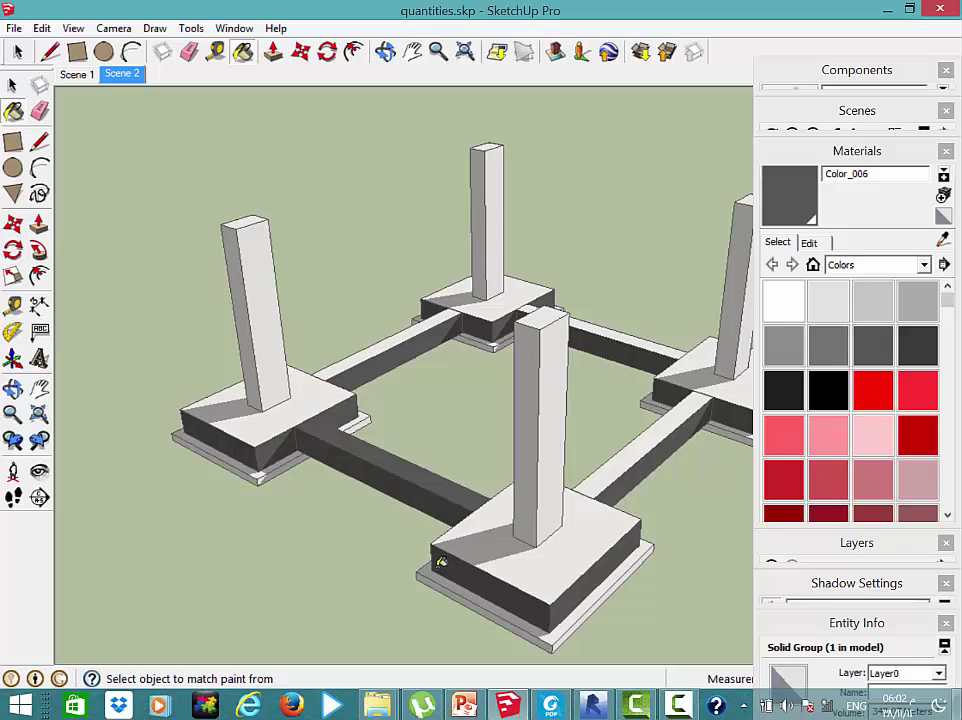
key(space)
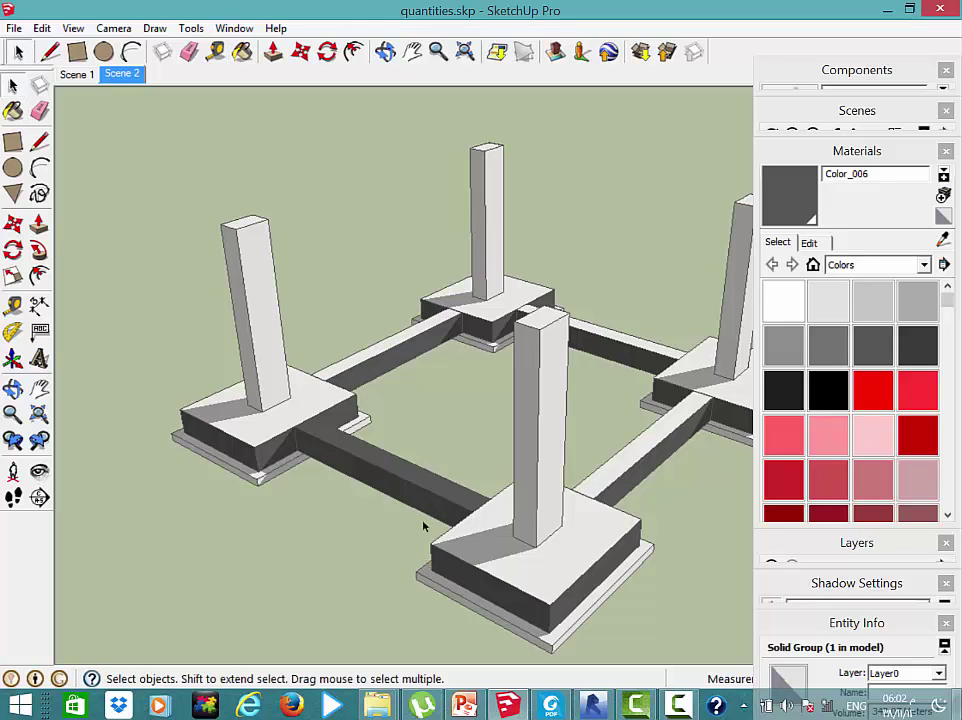
Draw a slab rectangle across the beams between the footings
key(r)
click(476, 510)
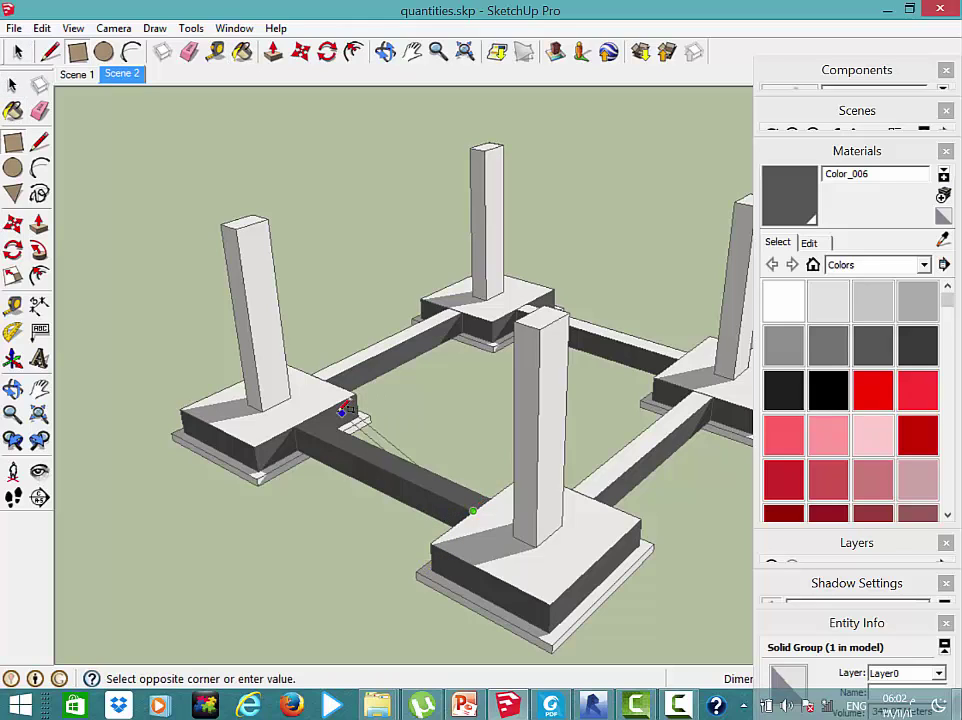
click(313, 418)
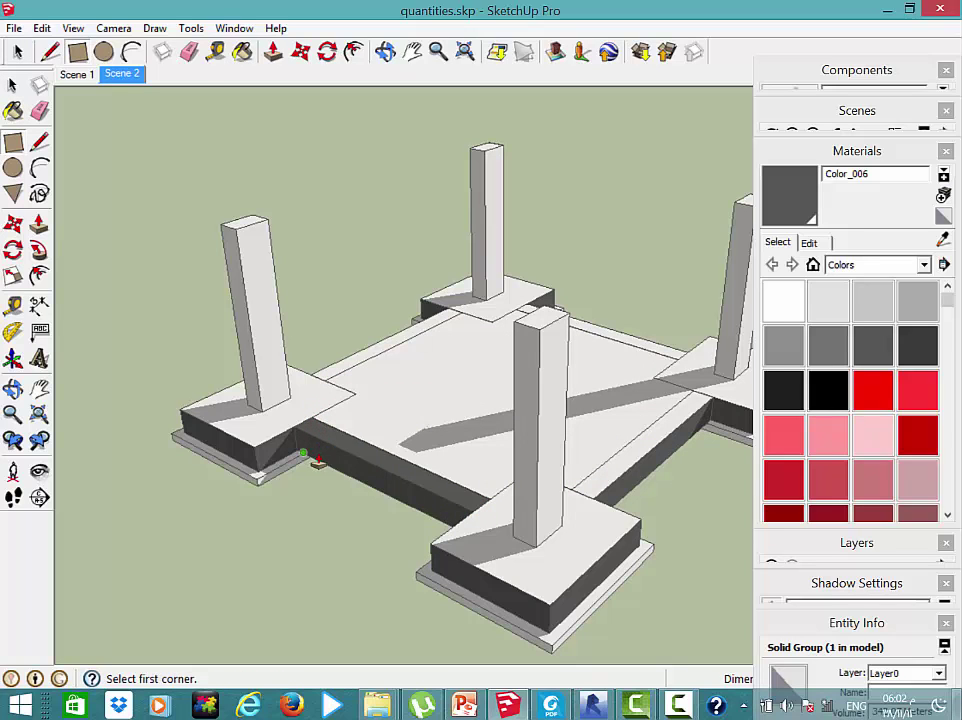
Pull a beam side face upward into a tall wall
key(p)
click(348, 451)
click(333, 348)
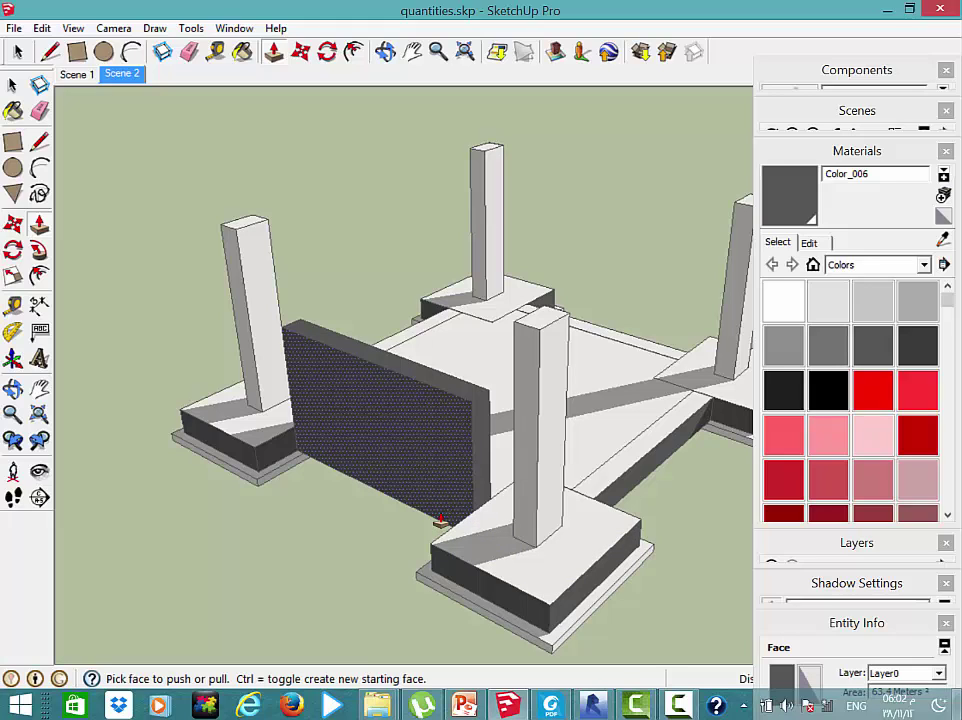
Switch back to the Revit Structural Framing Schedule
click(676, 706)
right_click(594, 706)
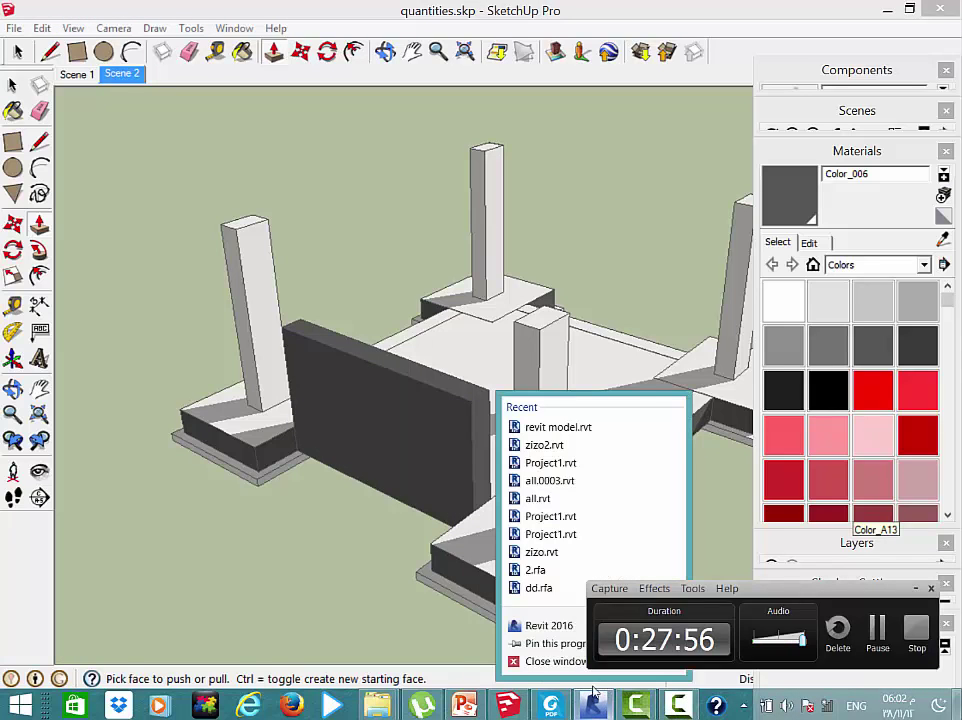
click(594, 706)
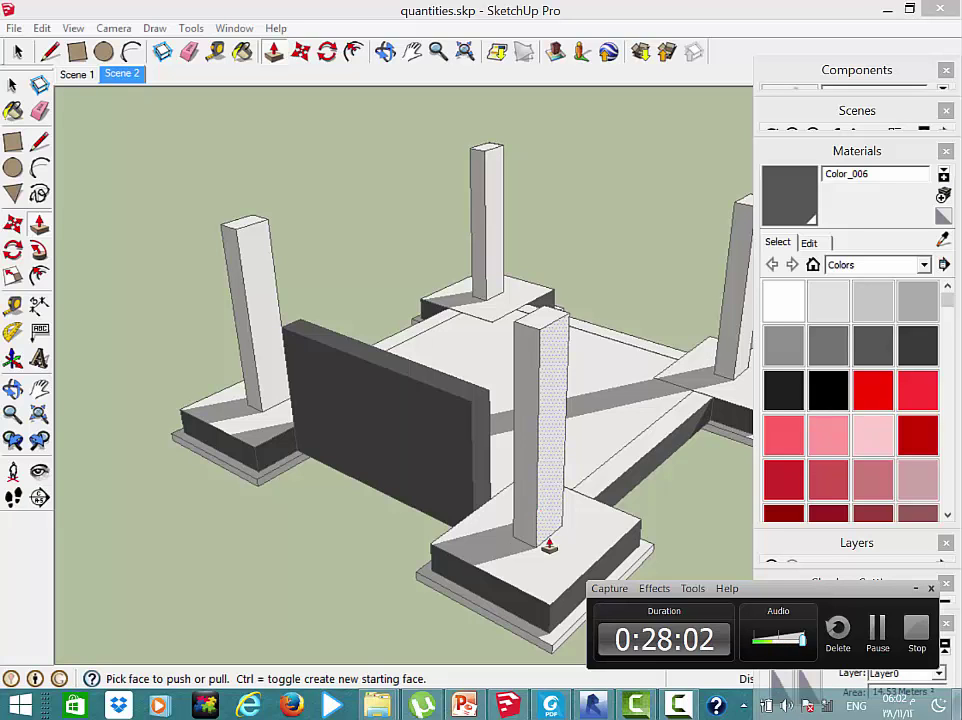
click(590, 706)
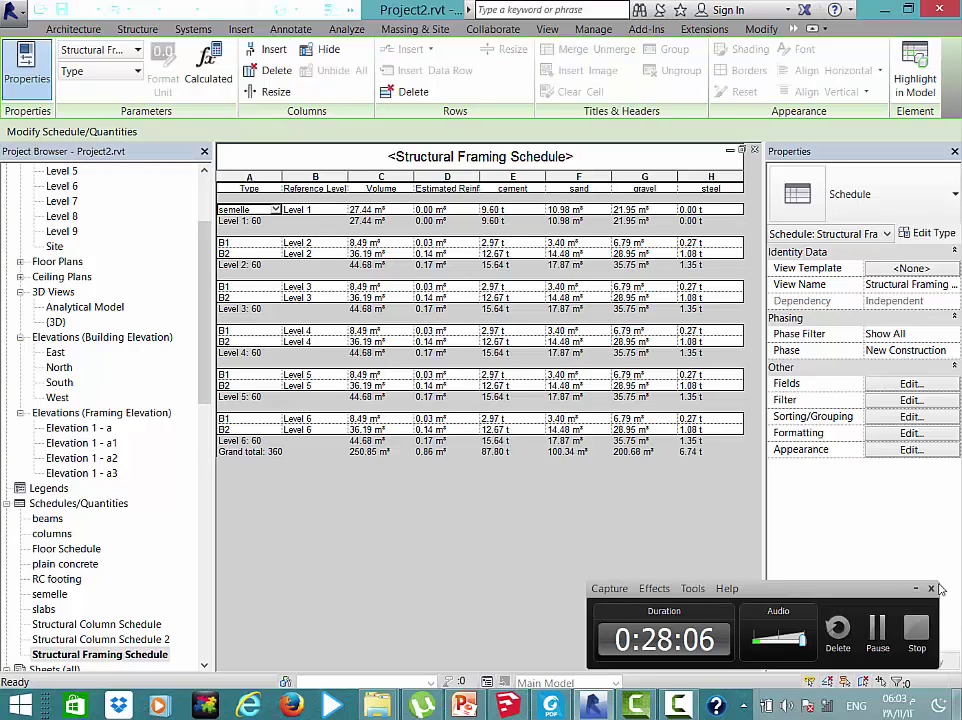
Open the Structural Framing Schedule's Filter settings, move the dialog aside, and list the filter fields
click(915, 588)
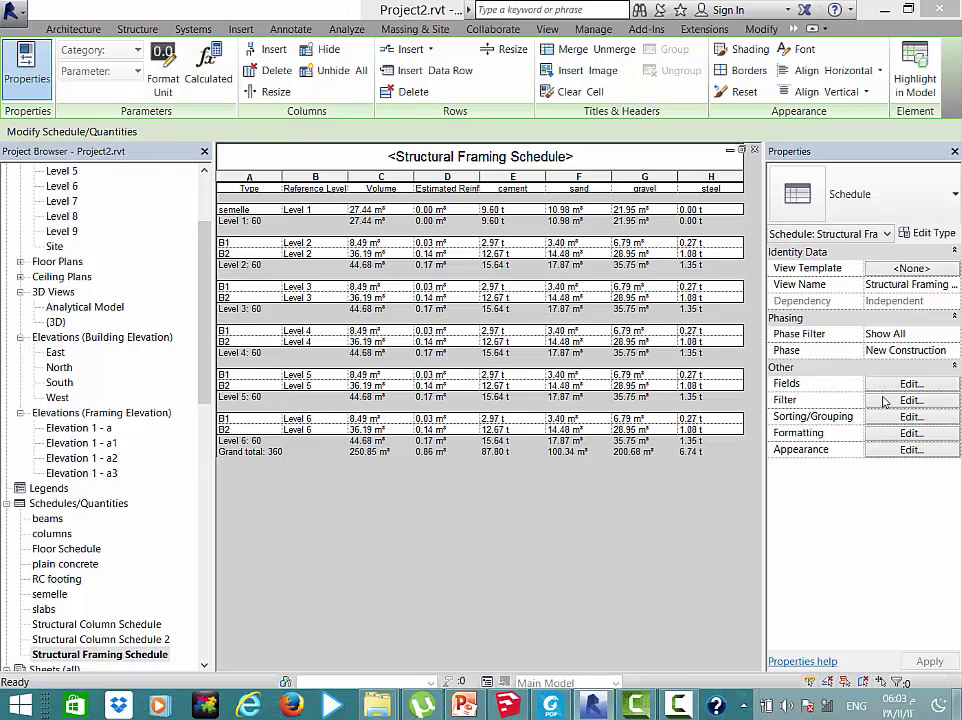
click(883, 401)
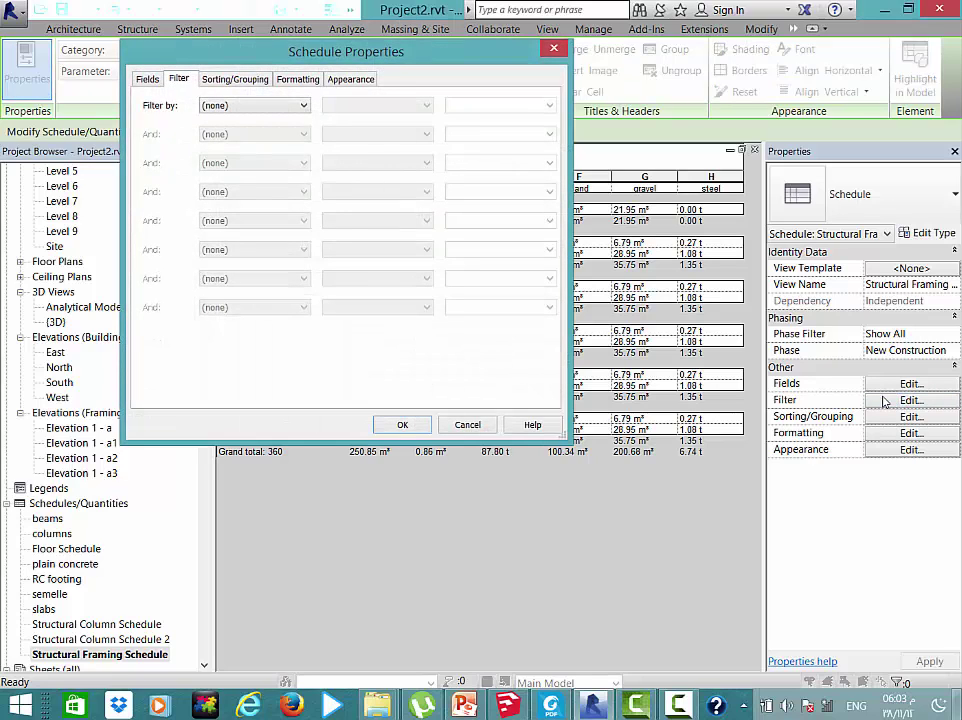
click(250, 105)
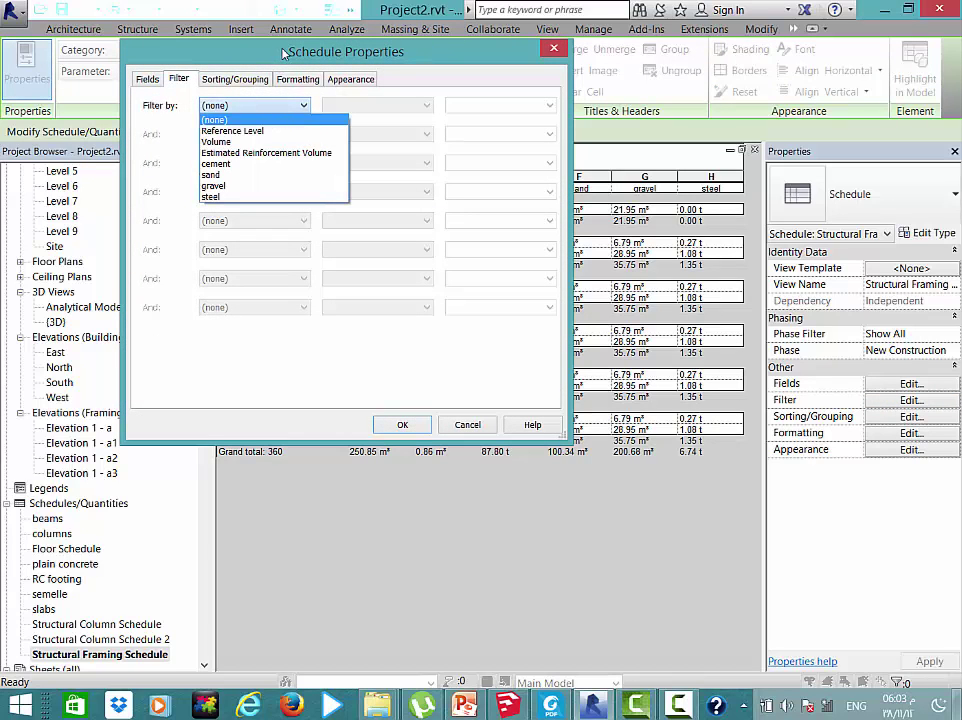
click(254, 118)
drag(218, 50, 214, 118)
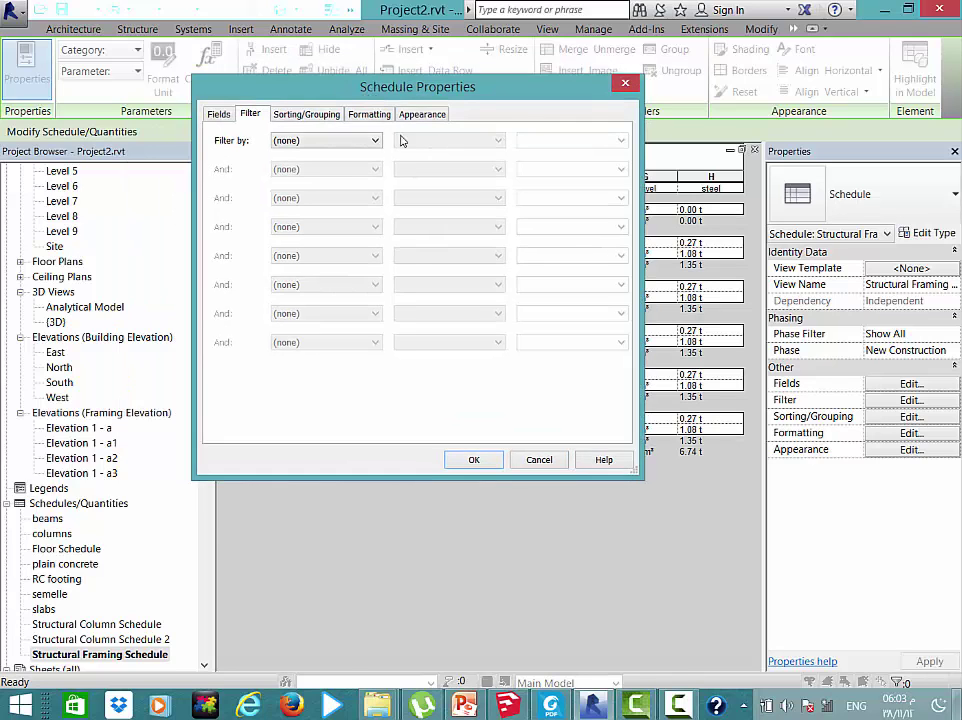
drag(278, 138, 624, 221)
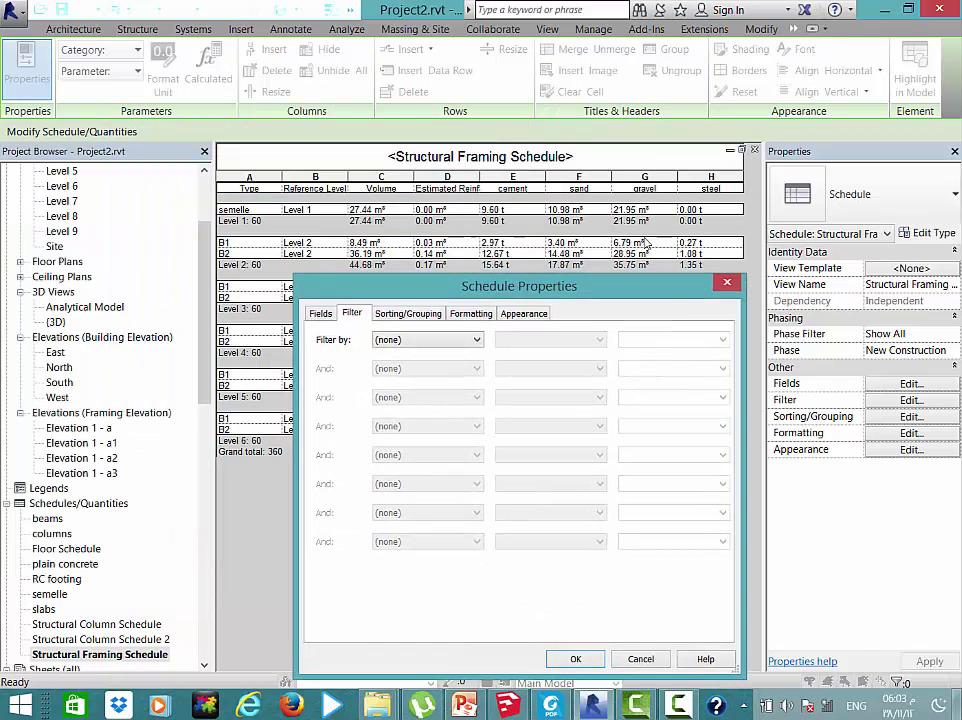
click(600, 256)
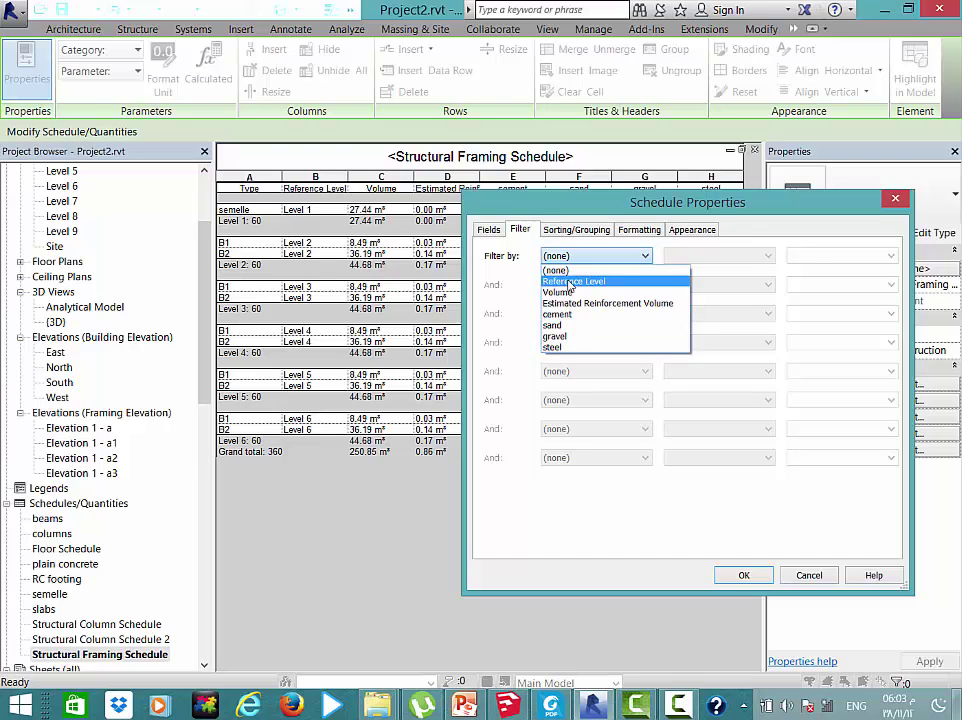
Filter the framing schedule to Reference Level equals Level 1 and apply it
click(570, 283)
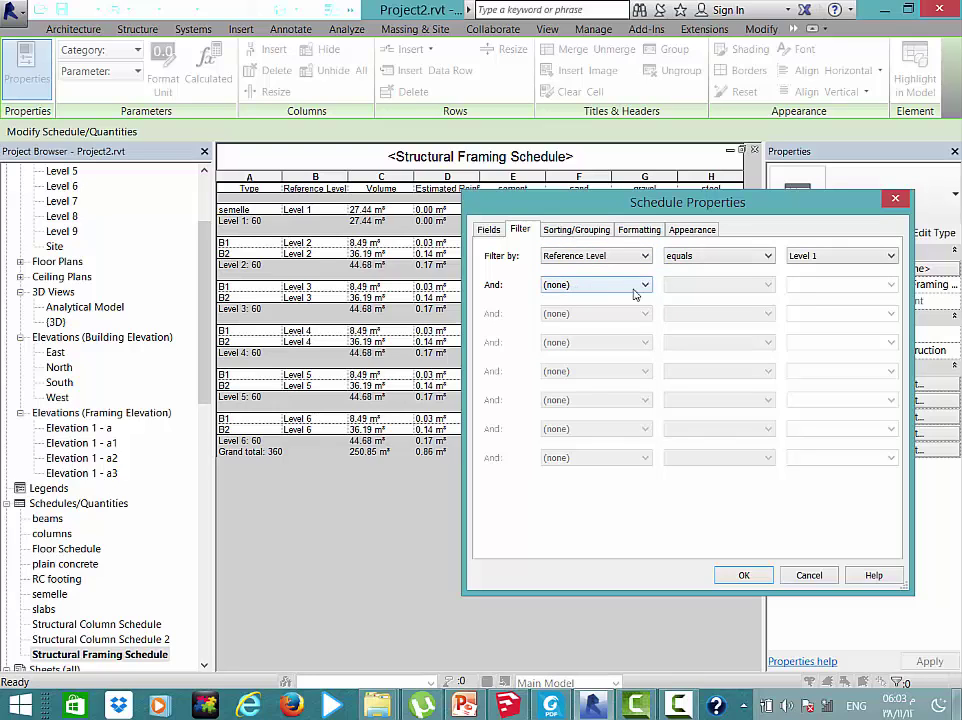
click(869, 257)
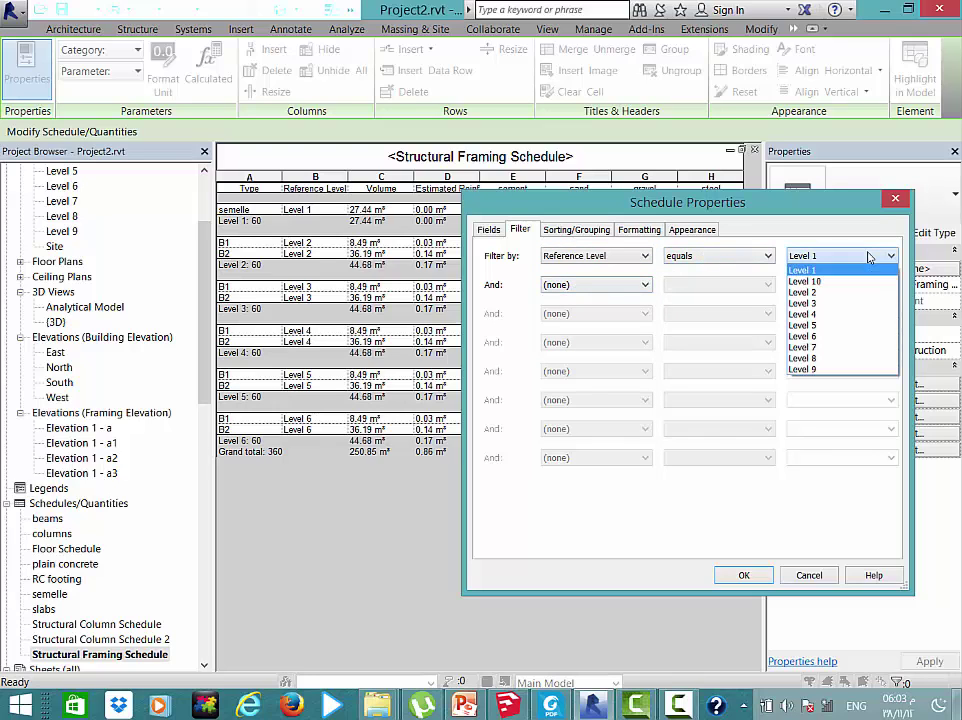
click(831, 270)
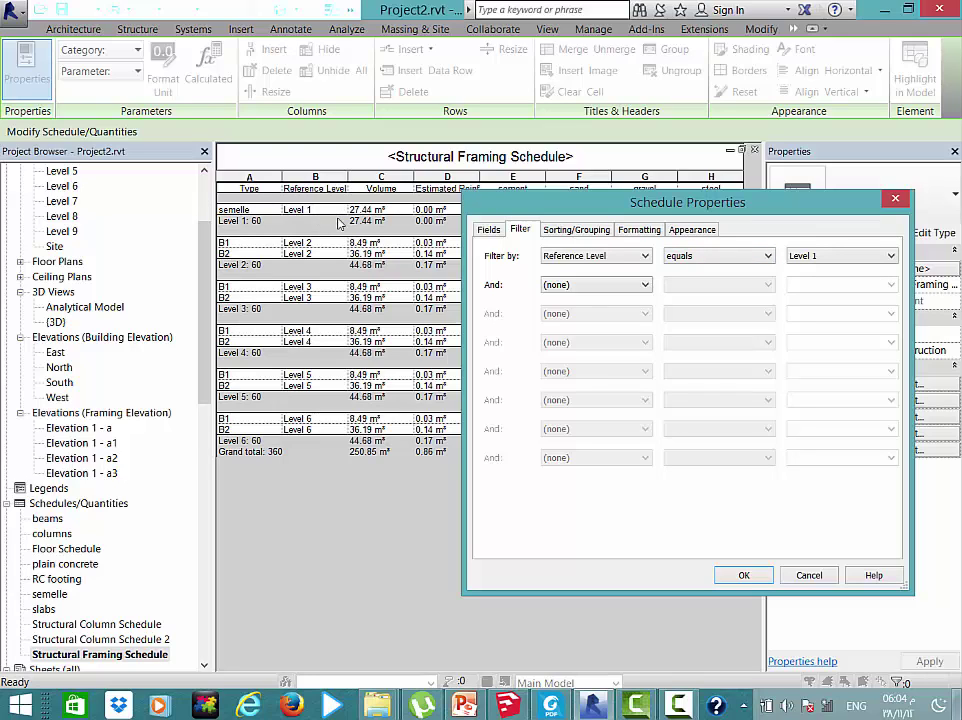
click(749, 262)
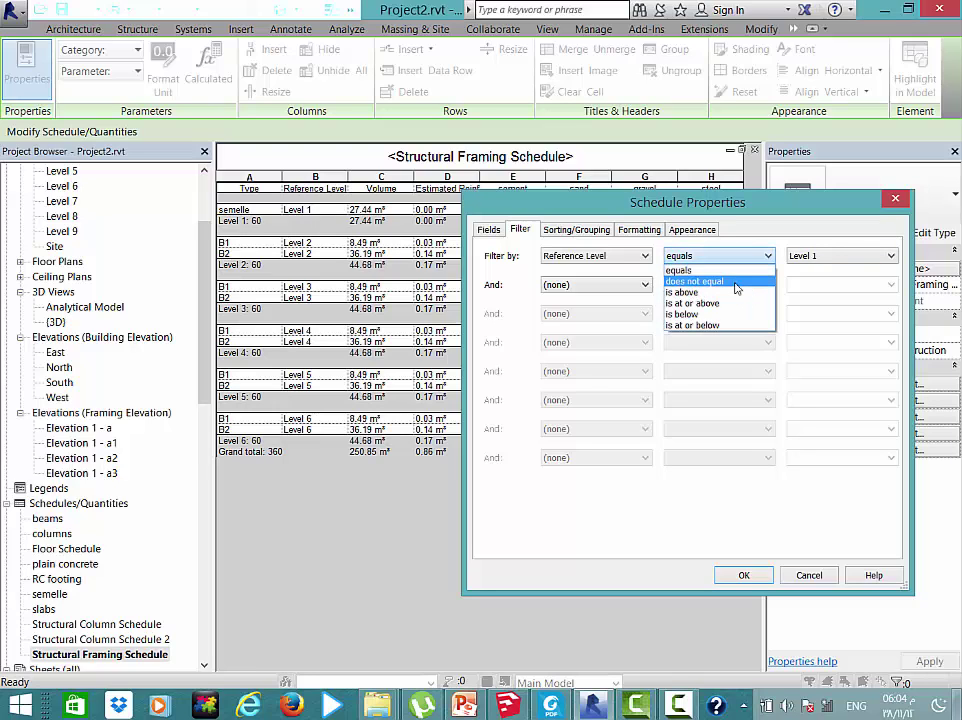
click(737, 283)
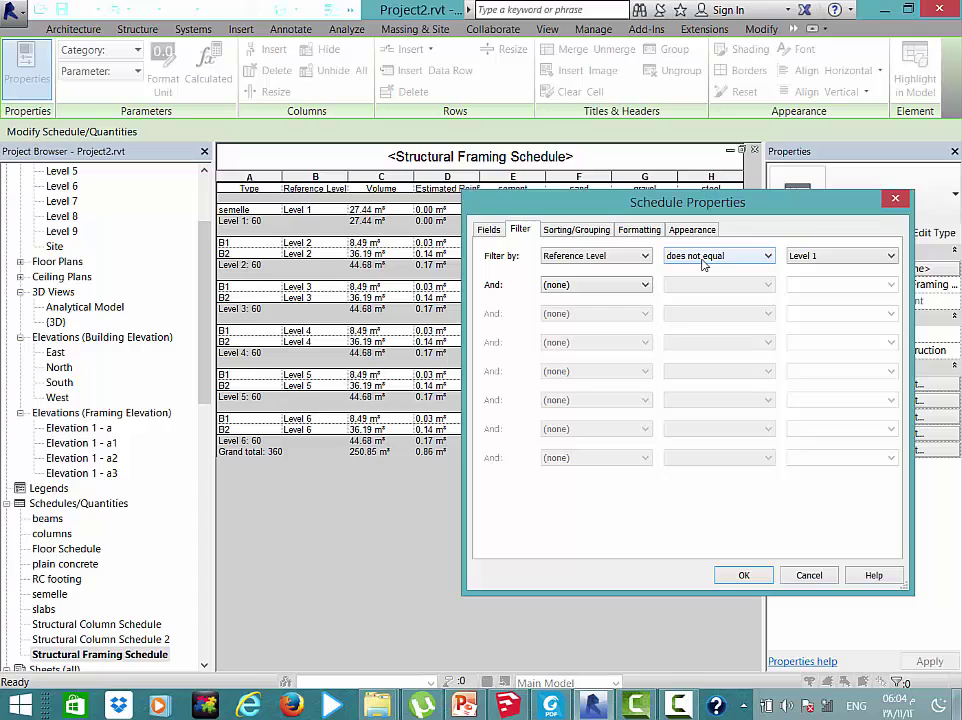
click(704, 258)
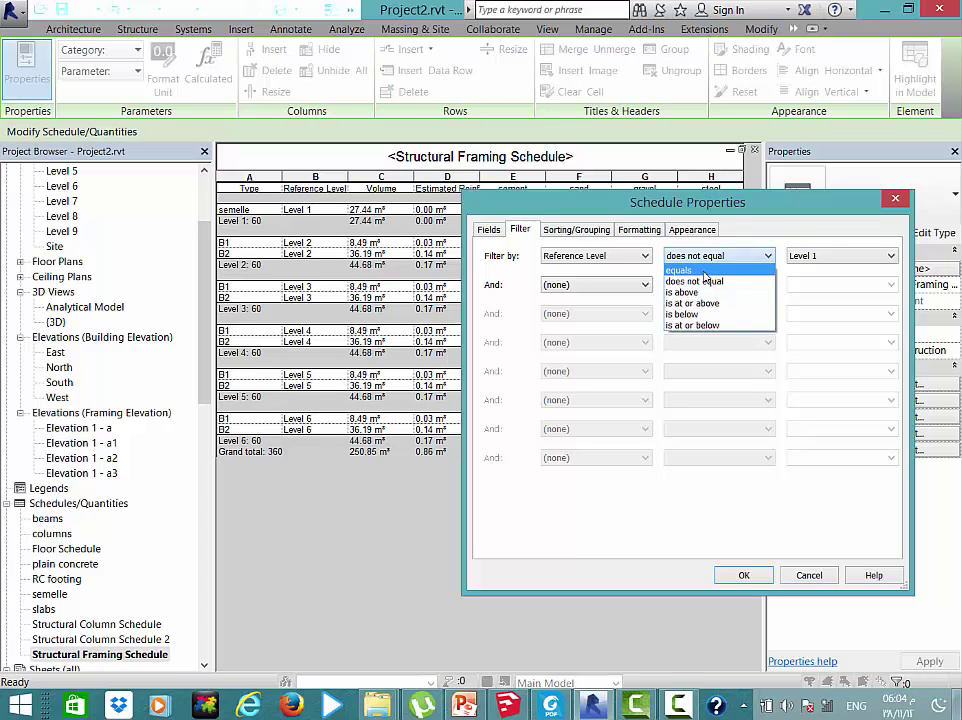
click(700, 268)
click(744, 575)
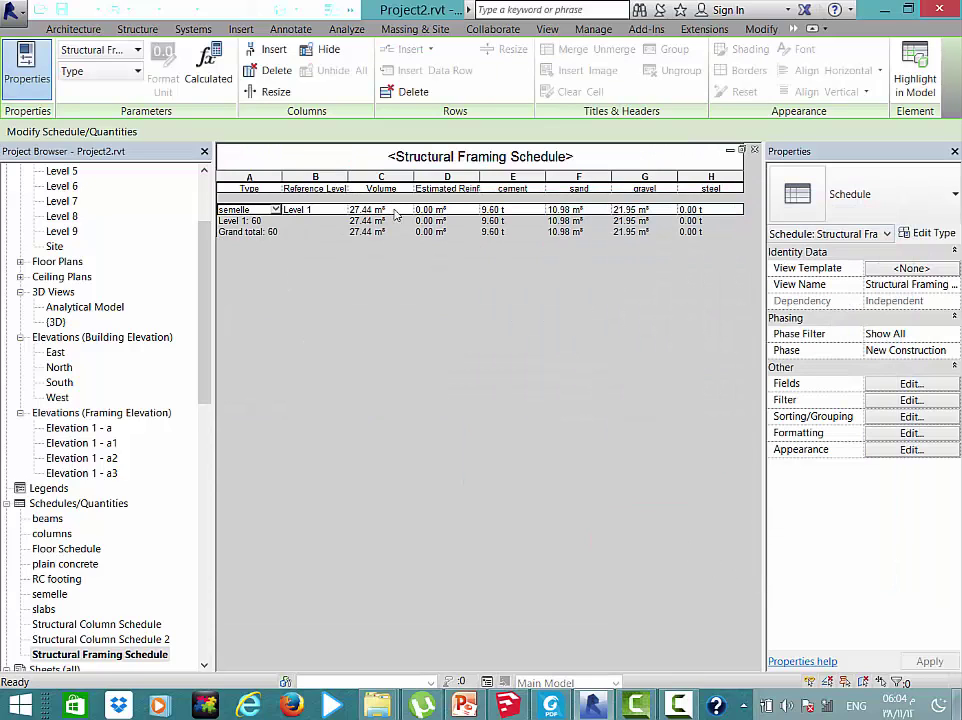
click(893, 403)
click(718, 256)
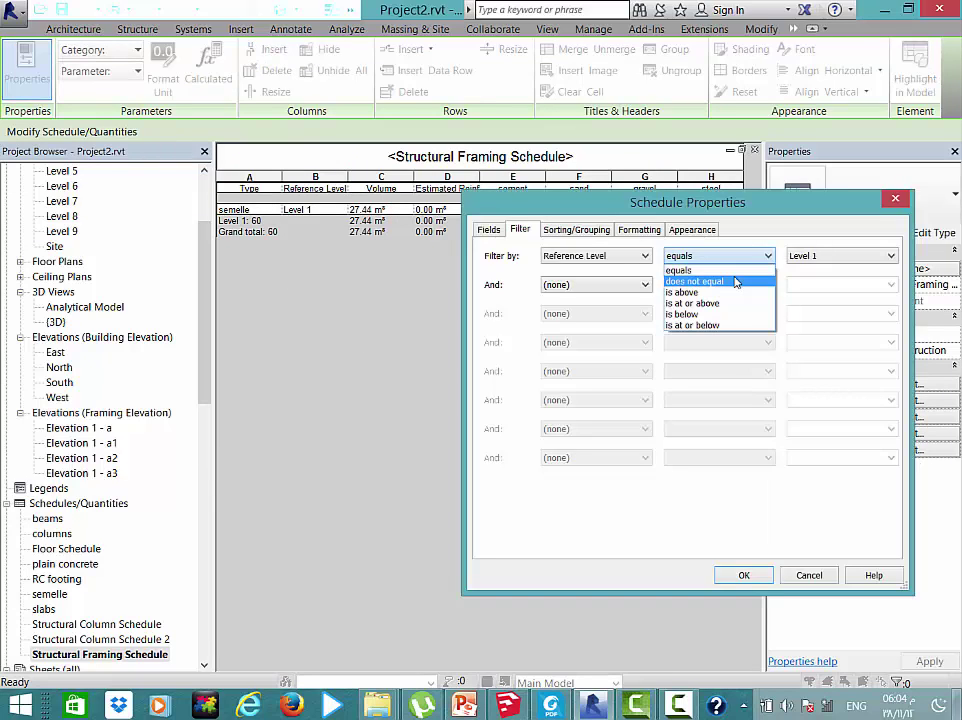
click(737, 279)
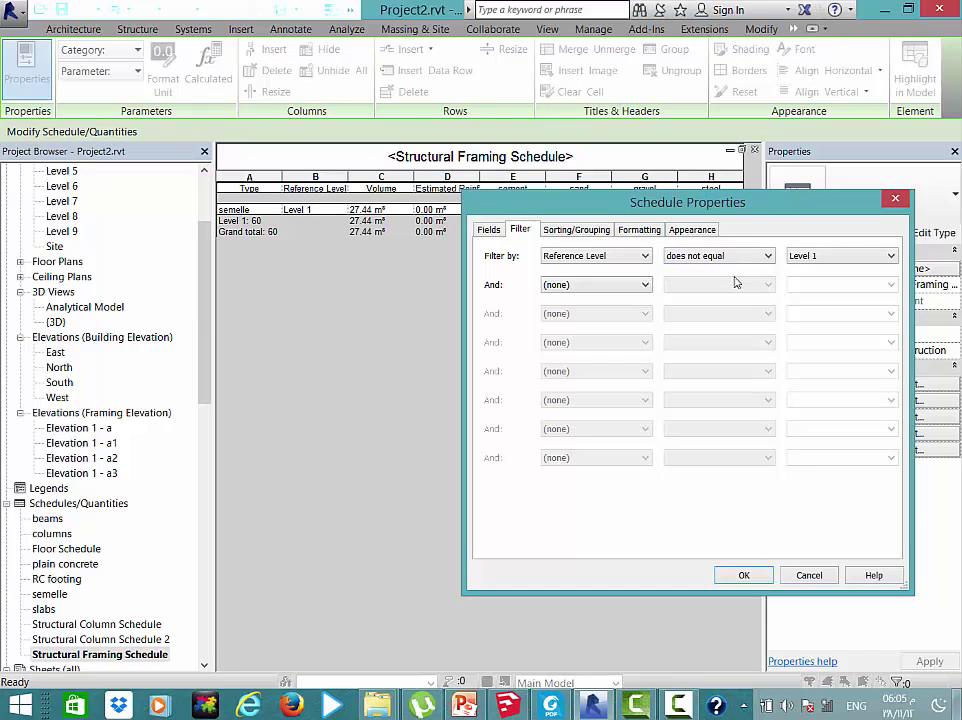
click(645, 238)
click(603, 251)
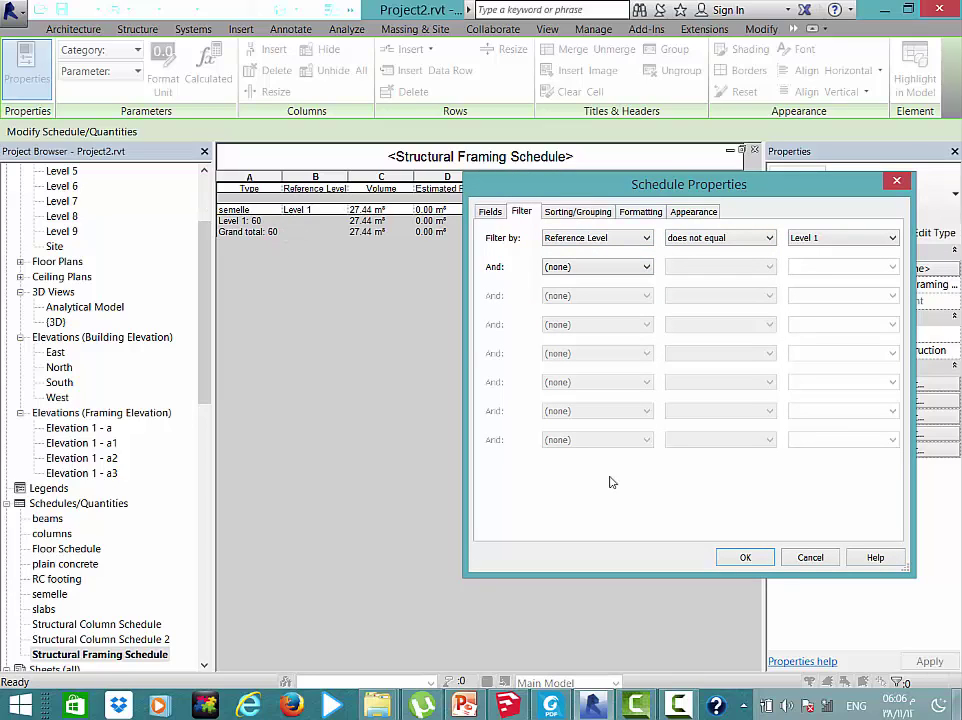
click(745, 560)
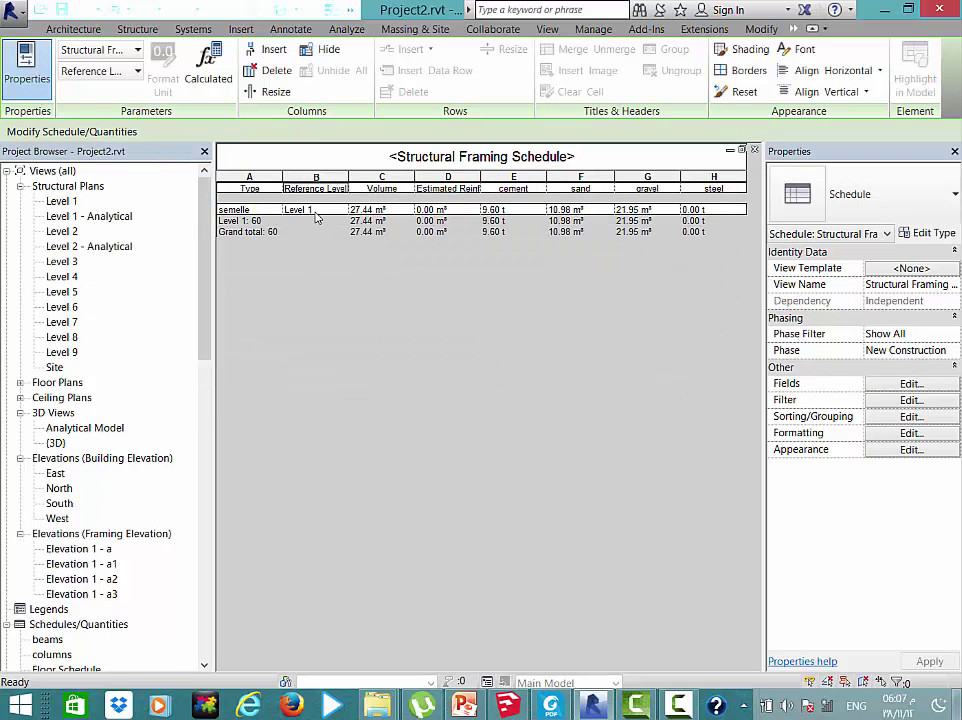
click(316, 212)
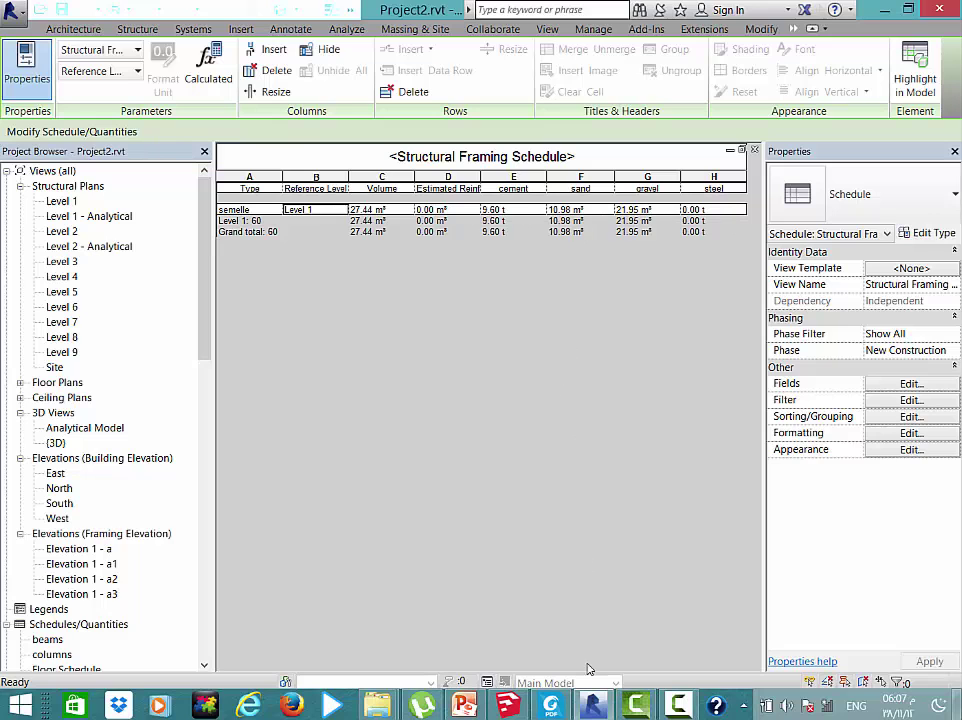
Scroll the exported schedules PDF to the semelle table
click(547, 708)
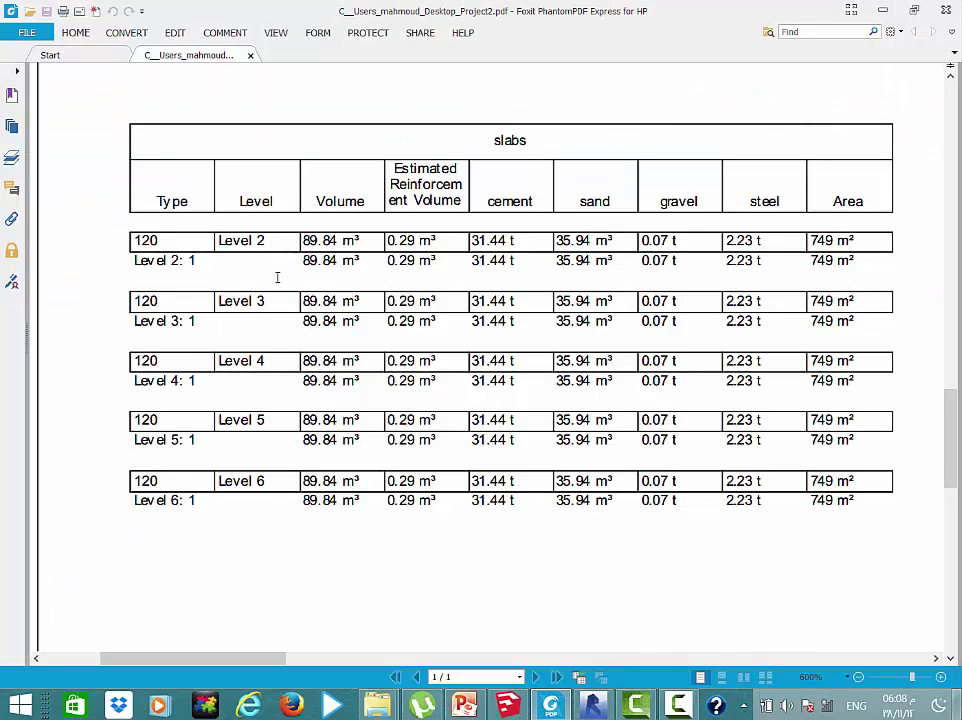
scroll(275, 275, down, 1)
drag(212, 658, 452, 652)
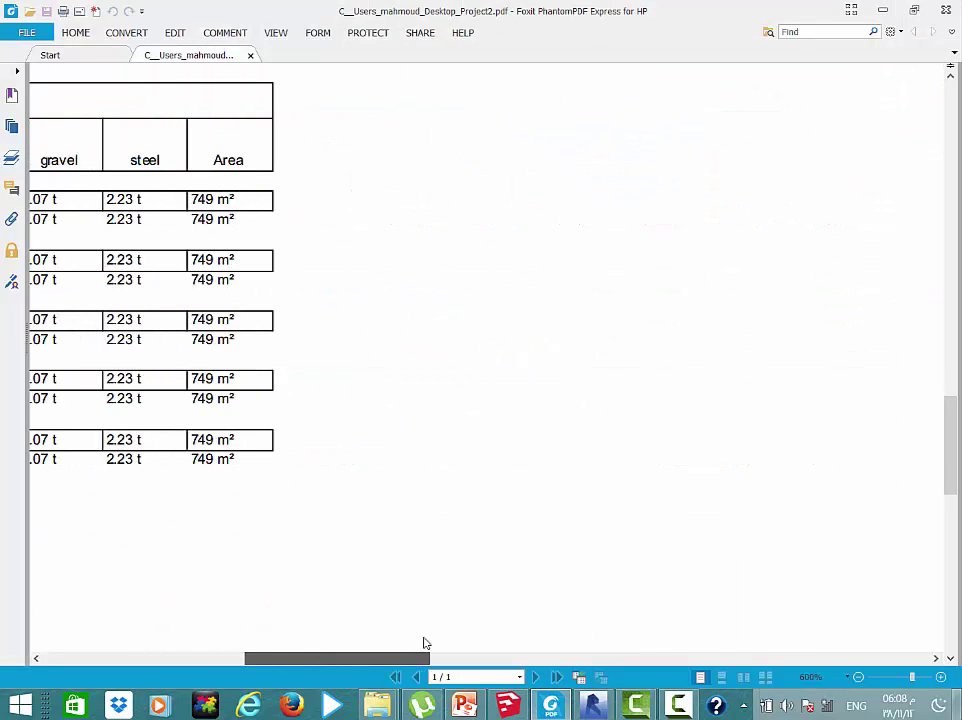
scroll(380, 211, up, 3)
scroll(395, 350, up, 2)
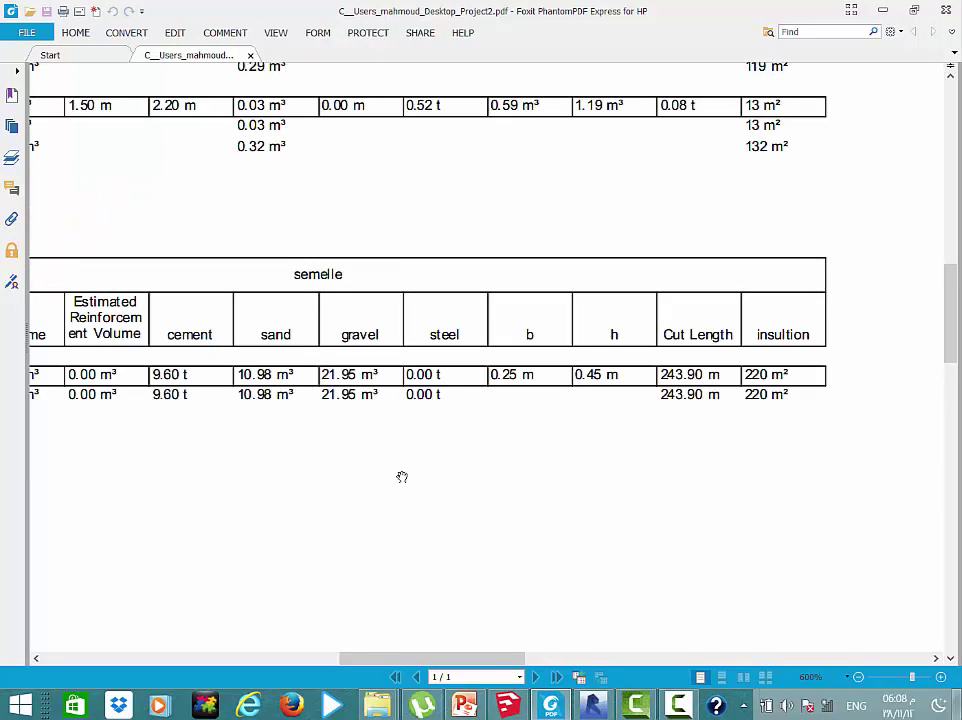
drag(379, 660, 326, 659)
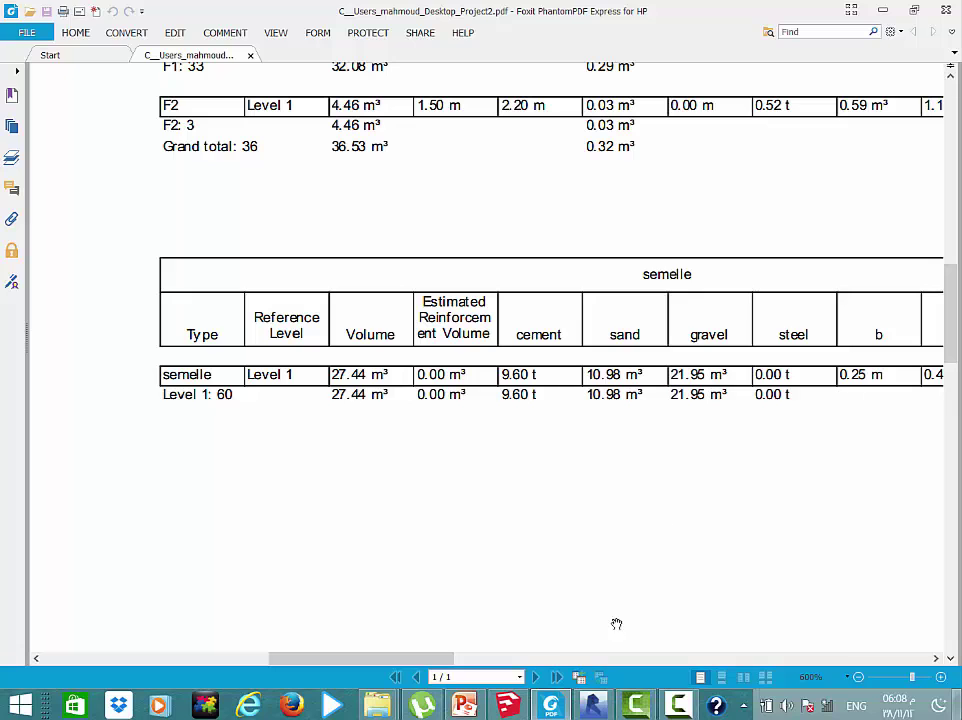
drag(415, 658, 478, 647)
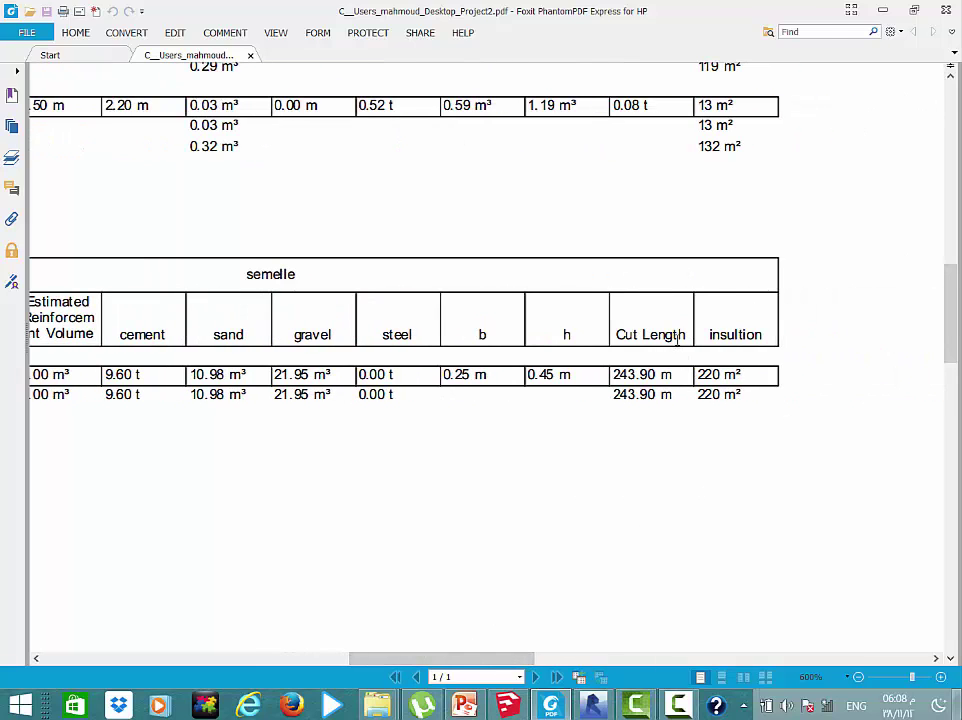
Highlight the insultion, b and h headings, then return to Revit
drag(707, 335, 769, 329)
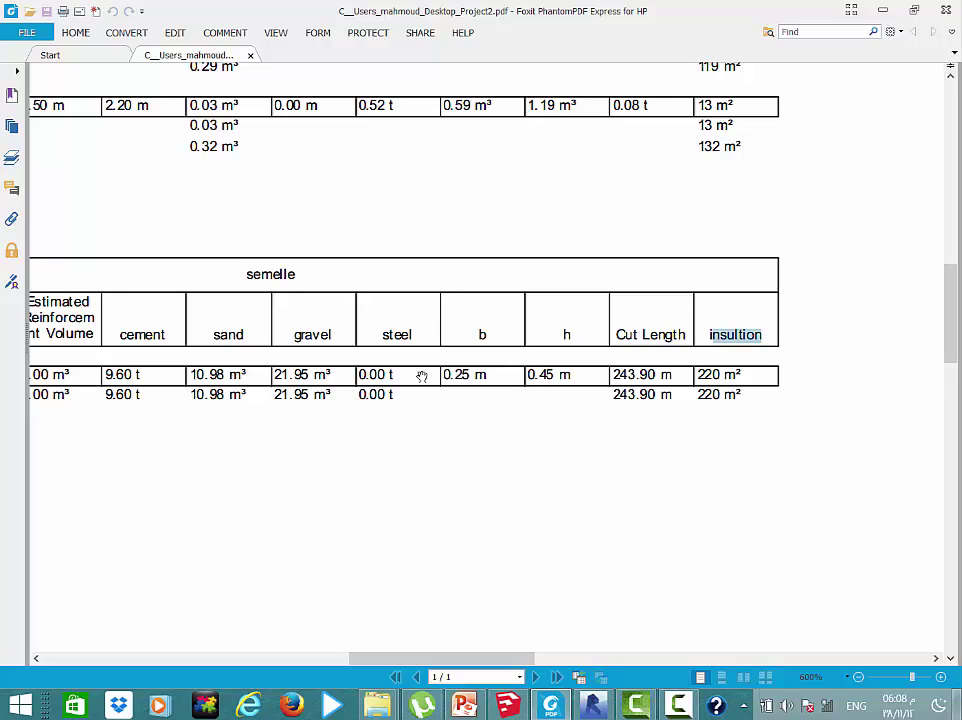
drag(576, 327, 444, 340)
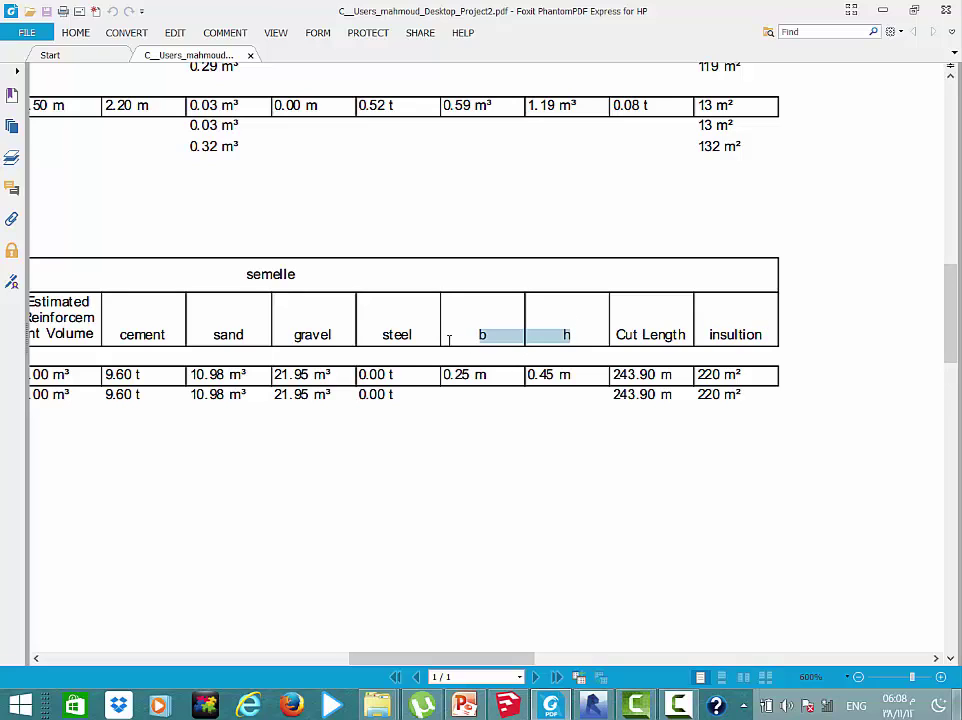
click(468, 338)
drag(569, 329, 466, 340)
click(592, 706)
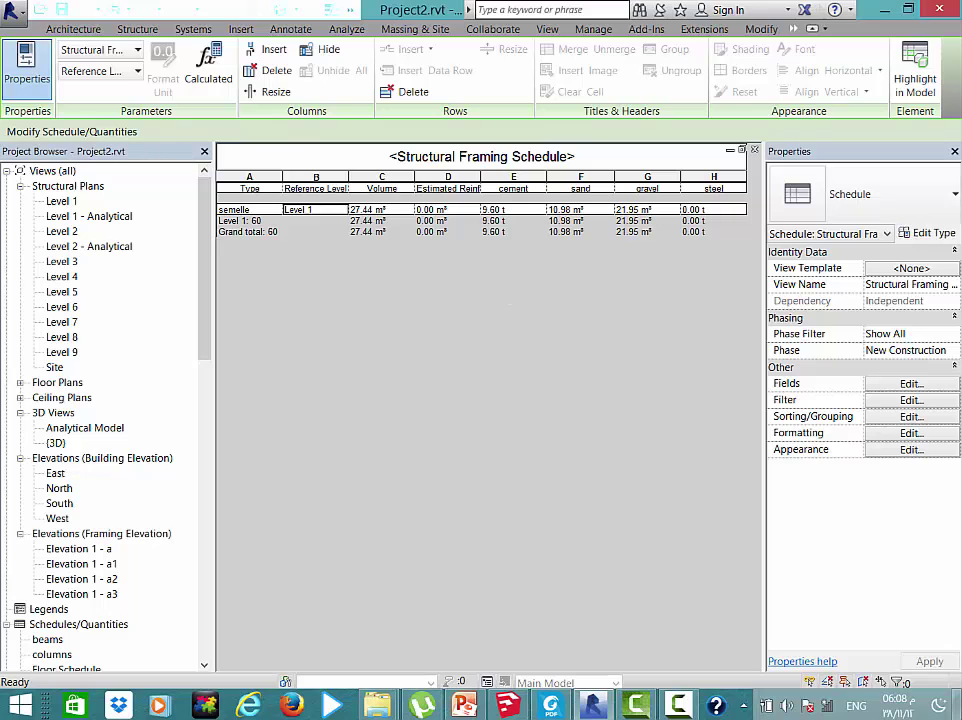
Add the Cut Length field to the Structural Framing Schedule after steel
click(906, 385)
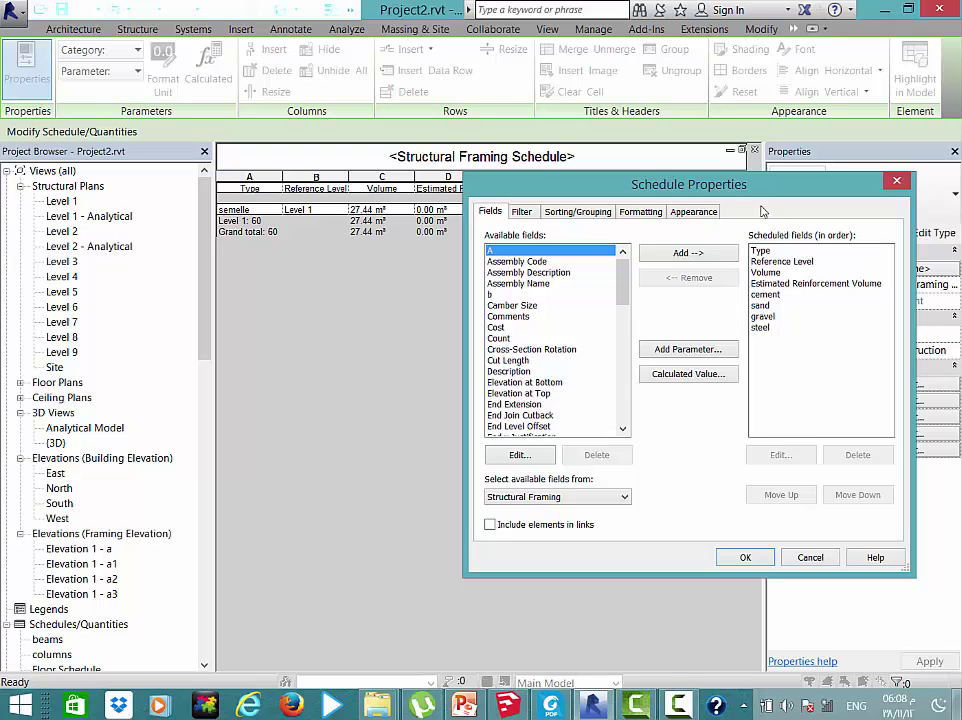
click(491, 296)
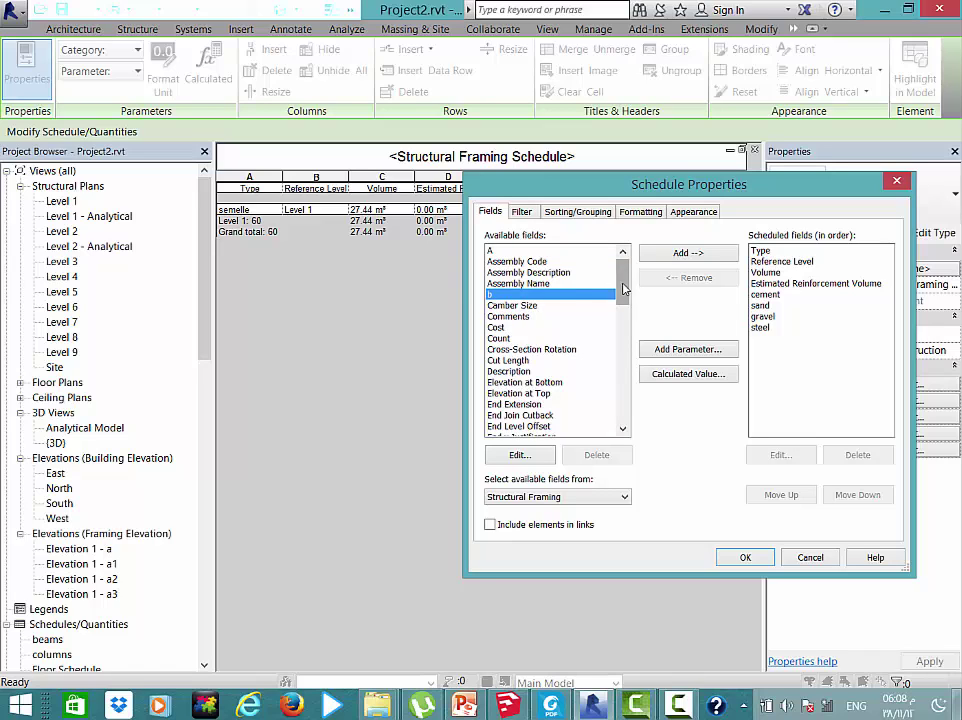
scroll(533, 301, down, 7)
click(520, 294)
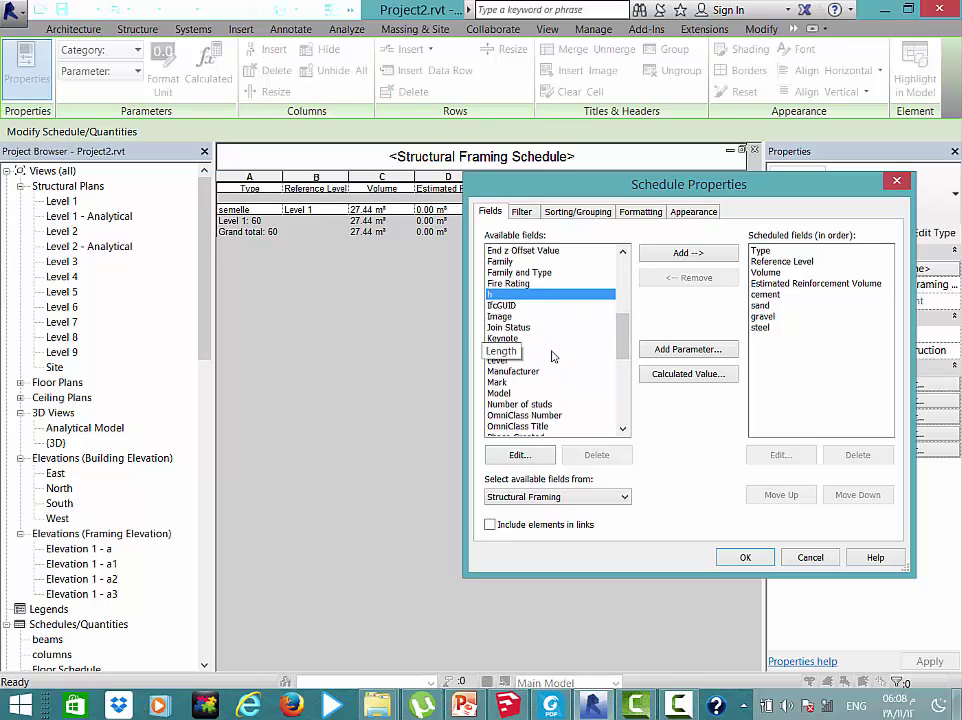
scroll(551, 357, up, 4)
scroll(565, 333, up, 2)
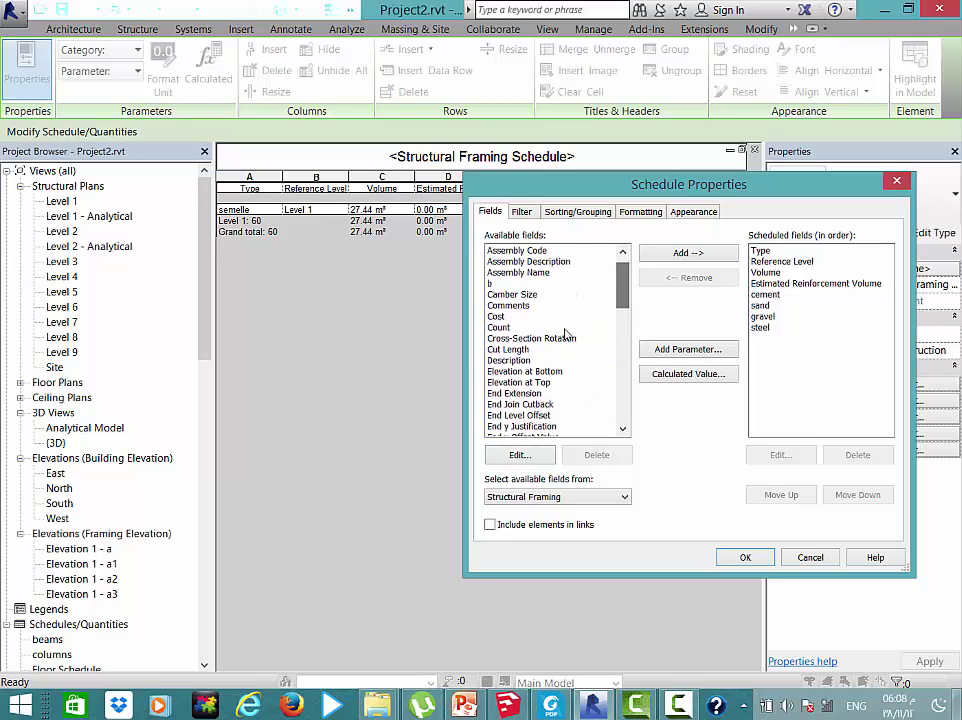
click(513, 327)
scroll(513, 327, down, 1)
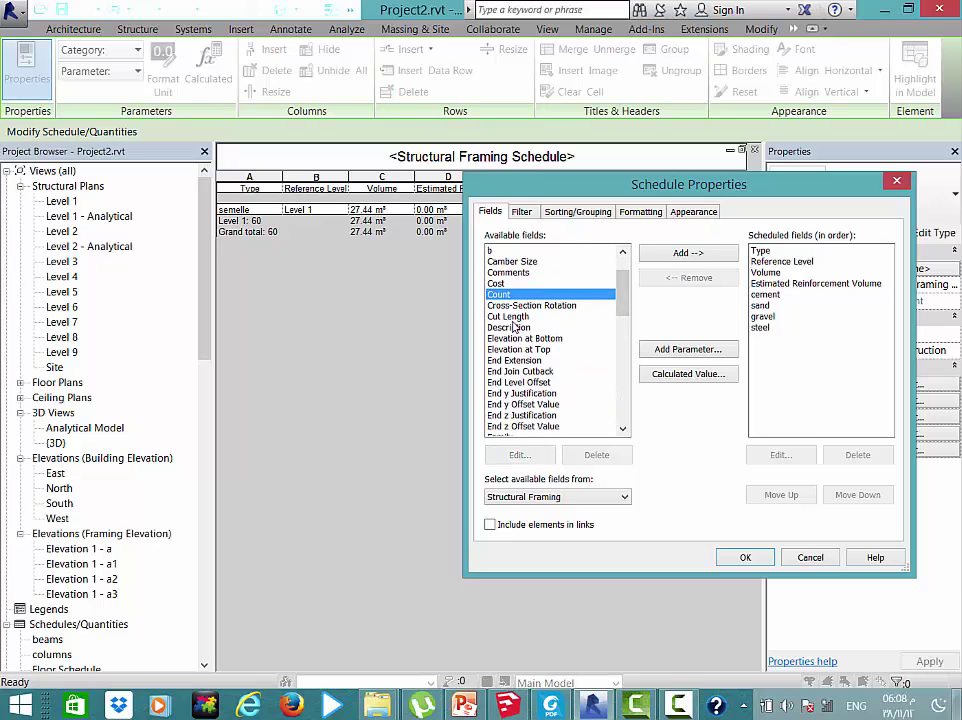
double_click(510, 317)
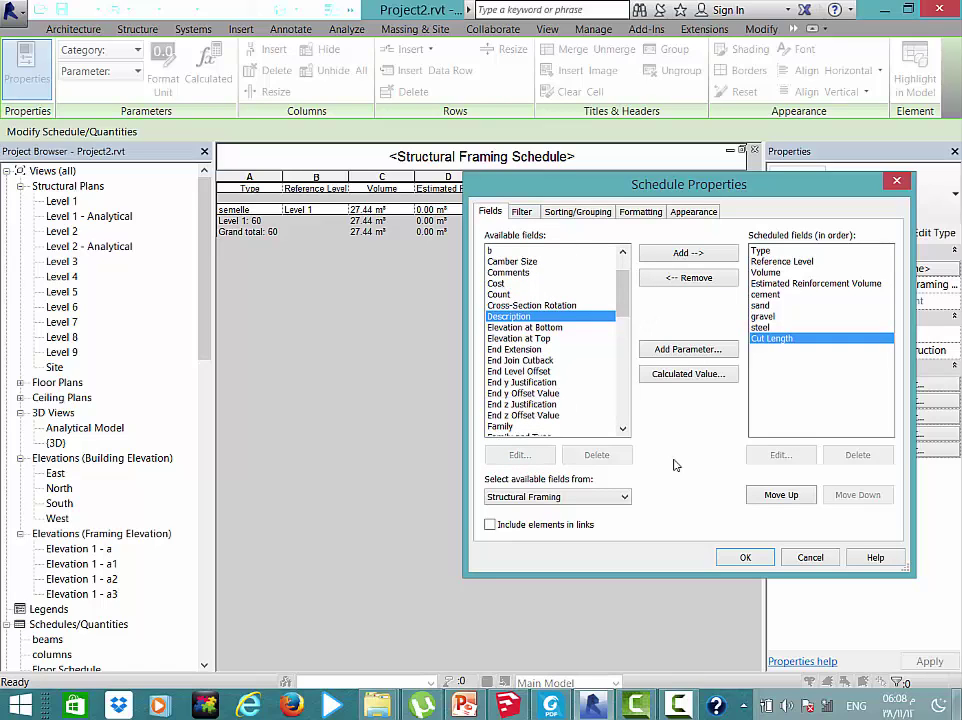
click(745, 557)
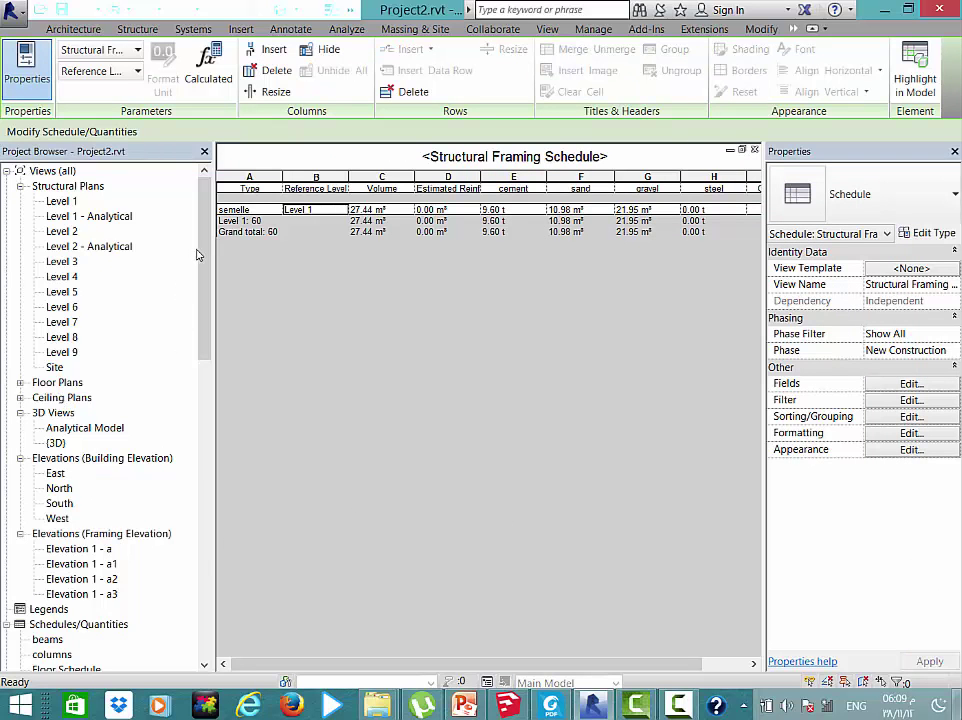
drag(204, 257, 204, 440)
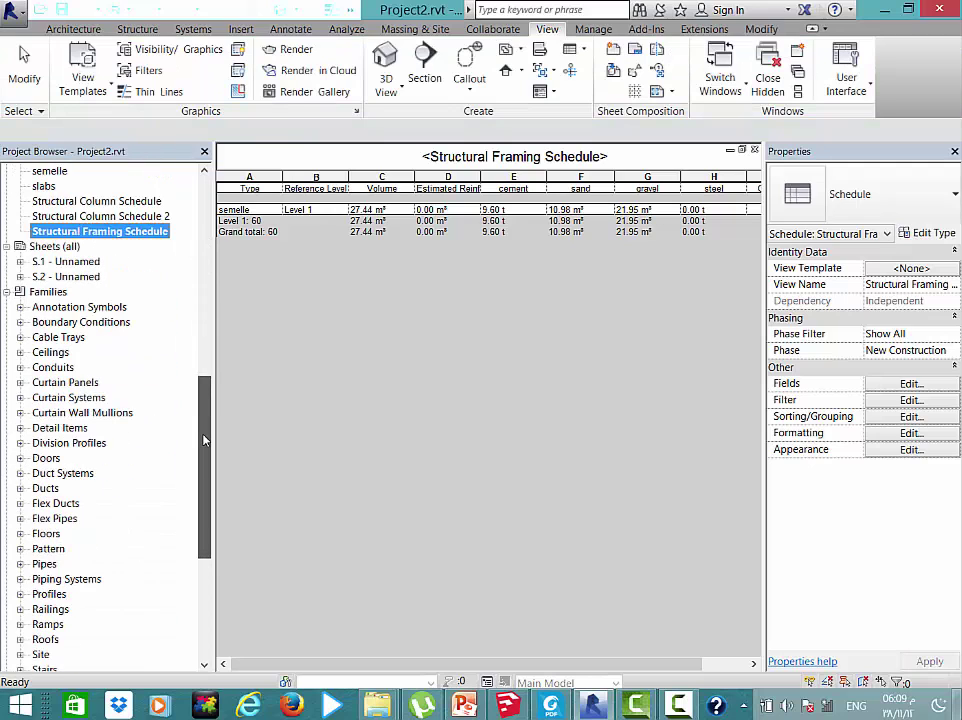
click(40, 443)
Open the Concrete-Rectangular Beam family under Structural Framing for editing, saving the project at the reminder
scroll(38, 443, down, 1)
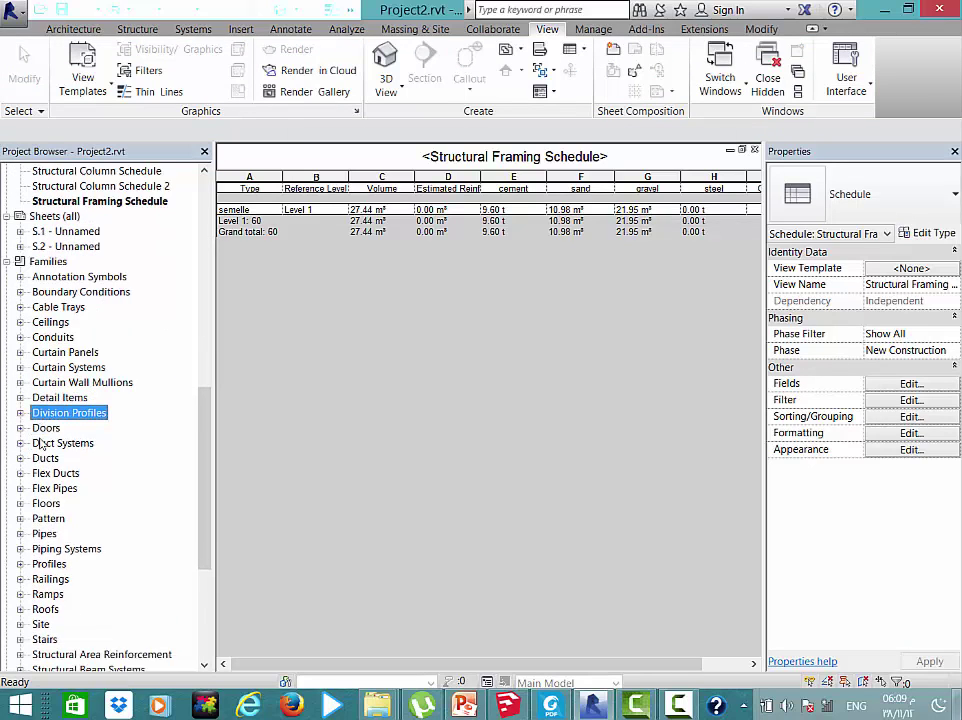
scroll(37, 437, down, 2)
scroll(37, 437, down, 2)
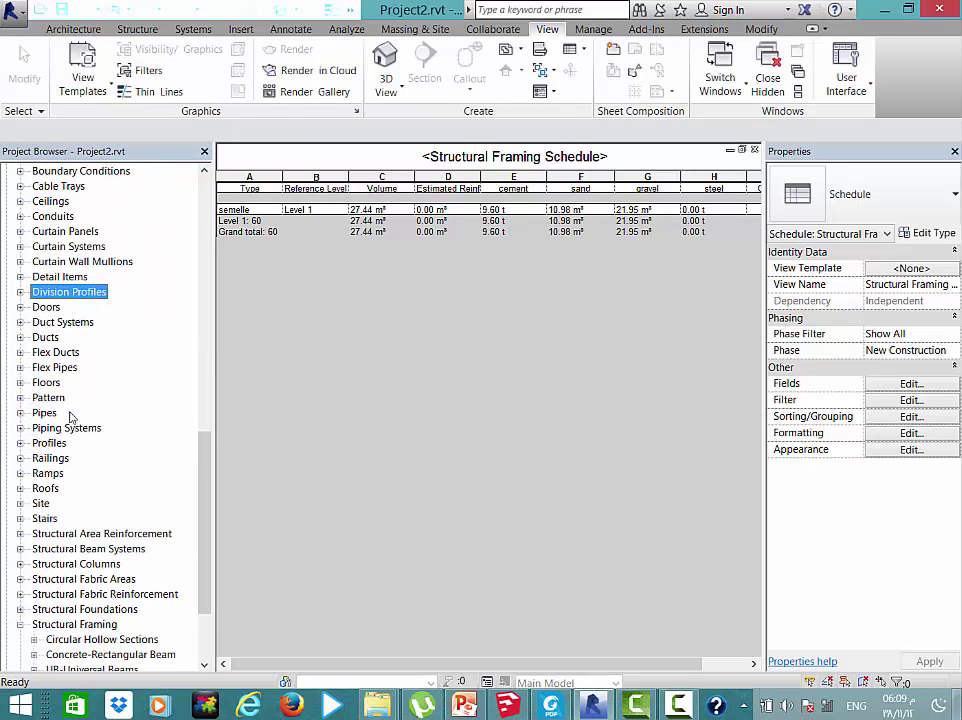
click(77, 625)
scroll(77, 627, down, 2)
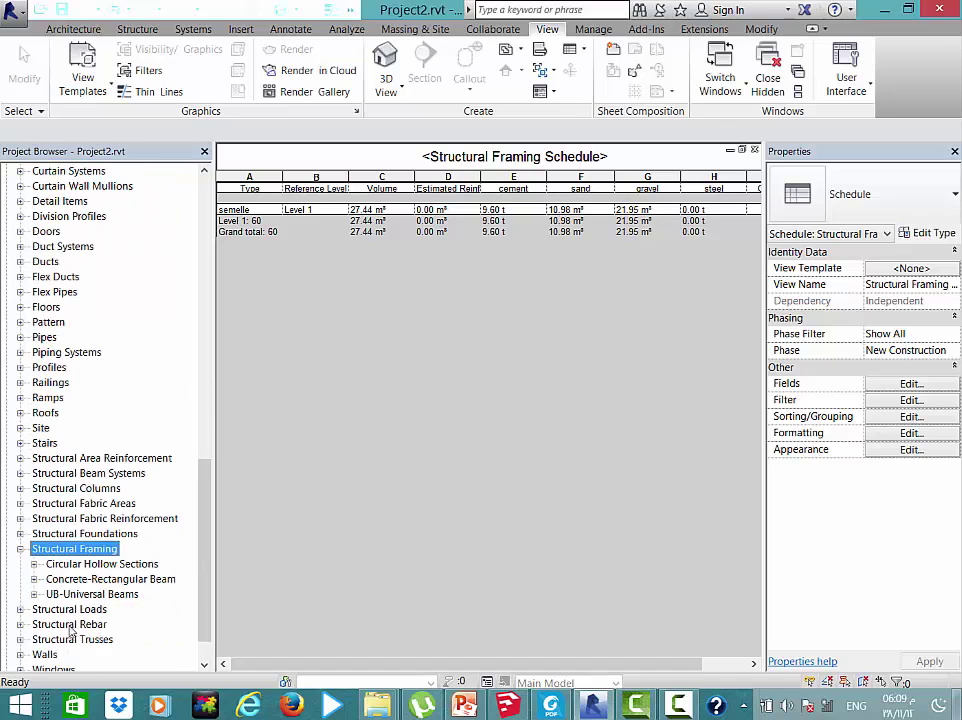
click(89, 580)
right_click(89, 580)
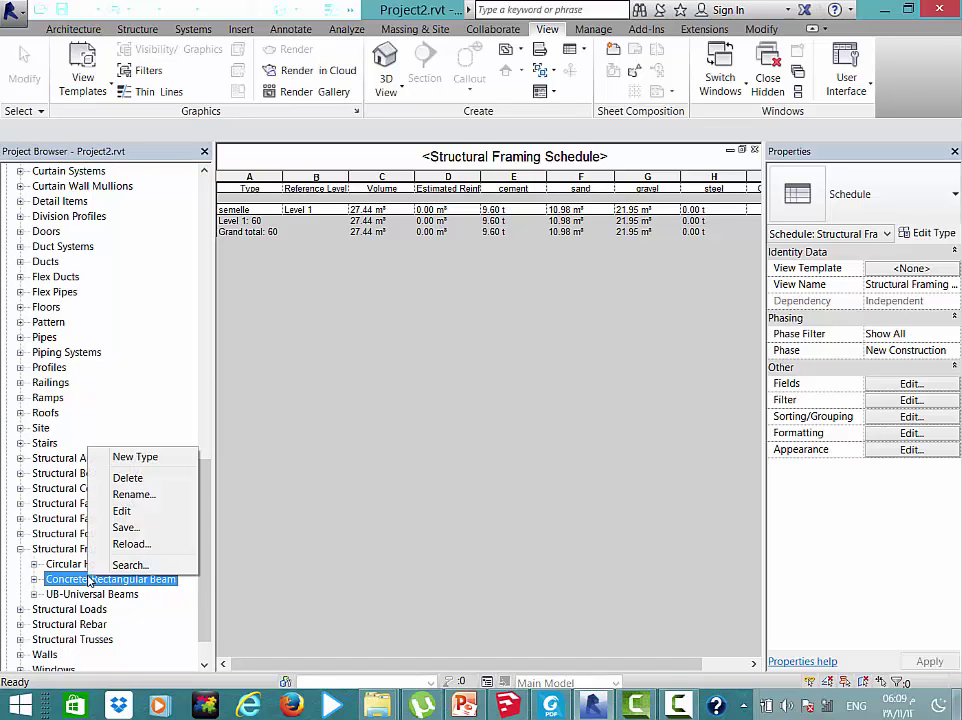
click(138, 511)
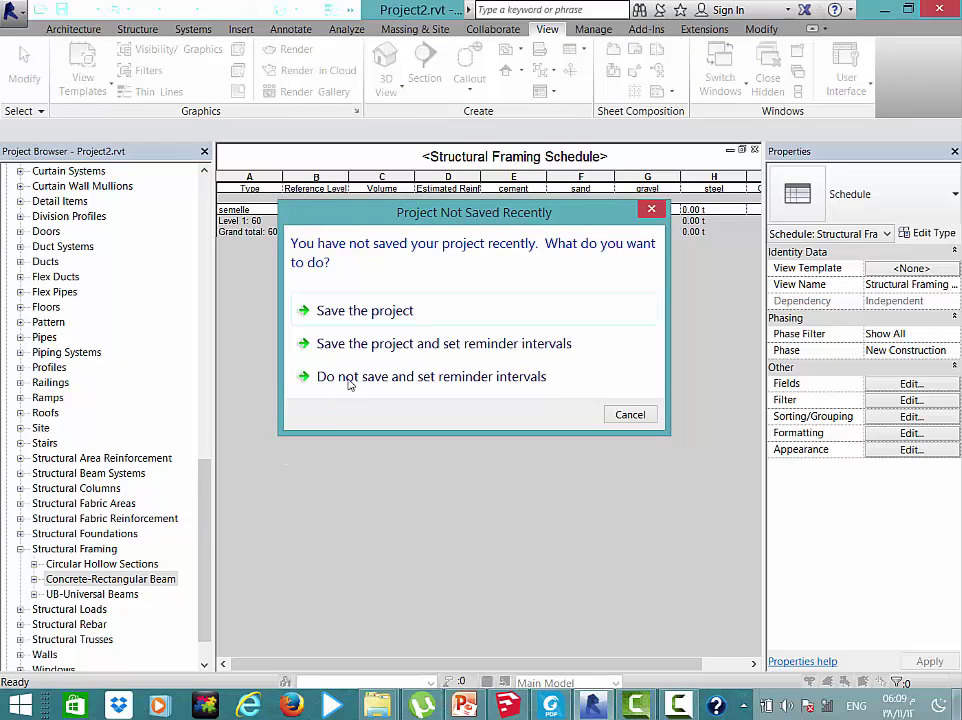
click(322, 316)
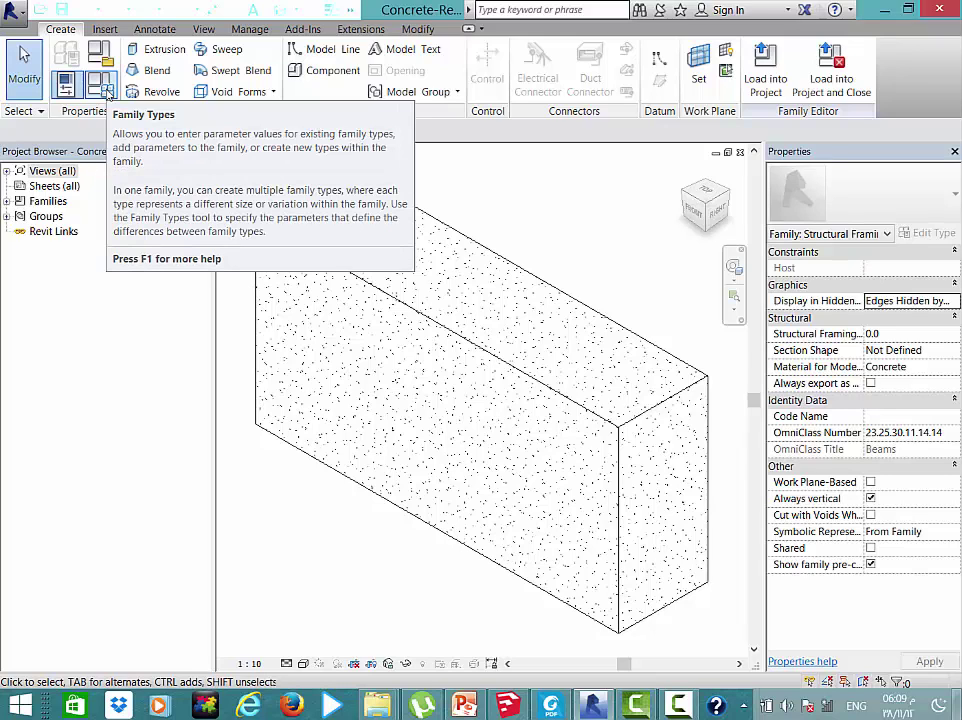
In Family Types, edit width parameter b and set it to a shared parameter
click(102, 86)
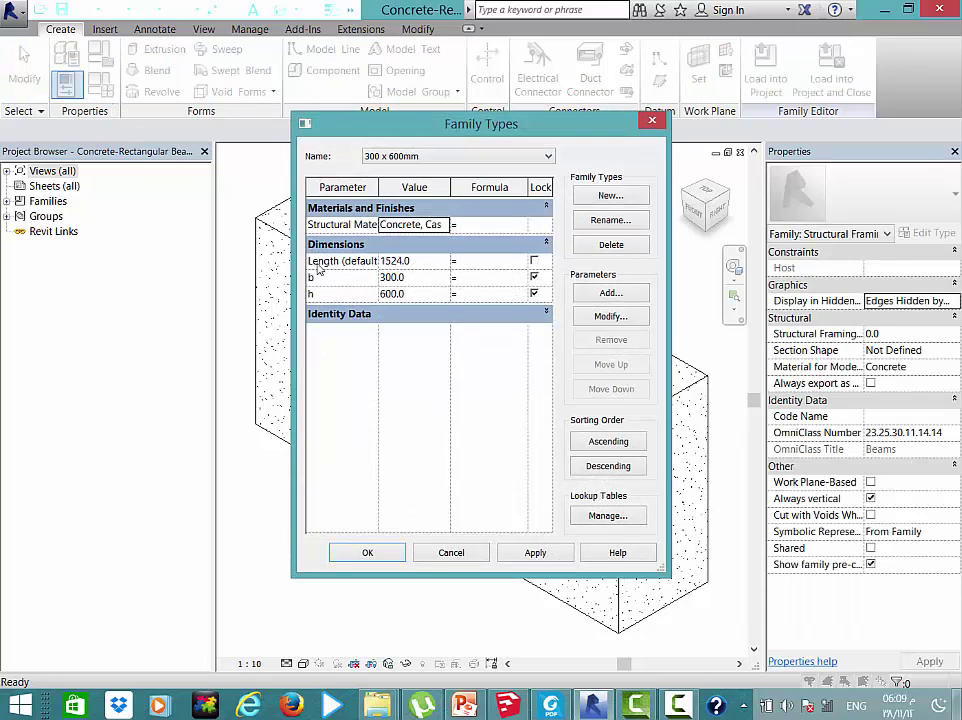
click(335, 278)
click(342, 294)
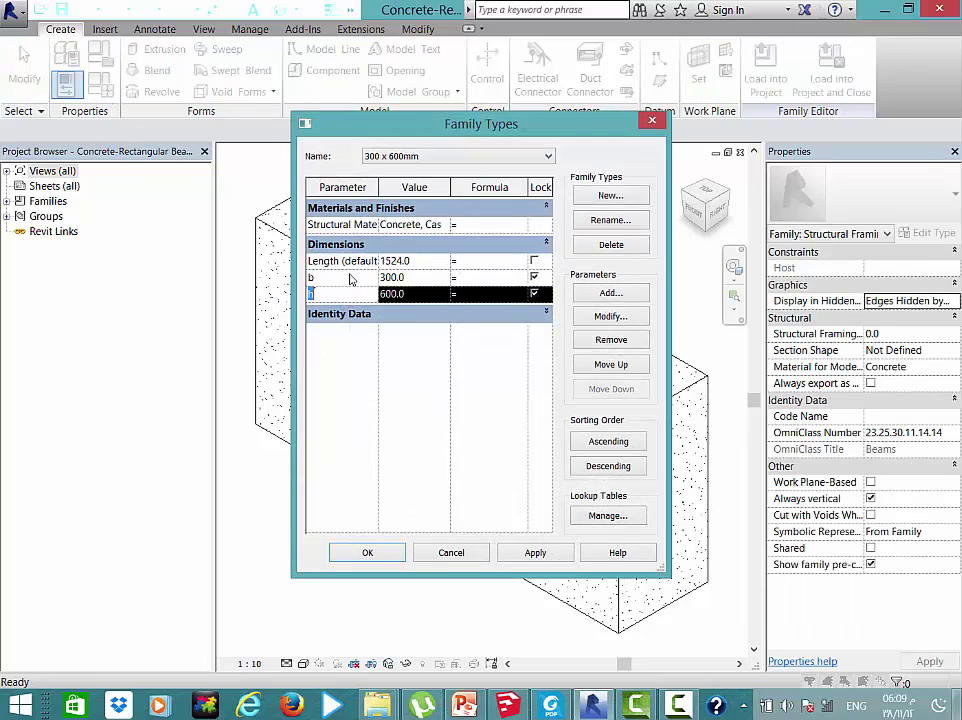
click(348, 278)
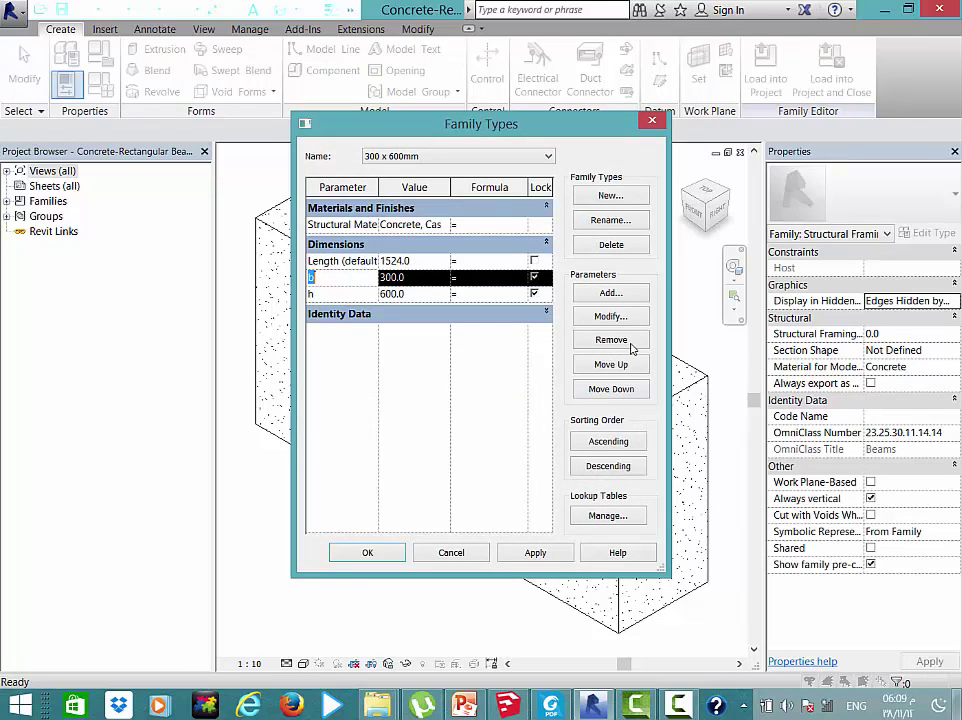
click(611, 316)
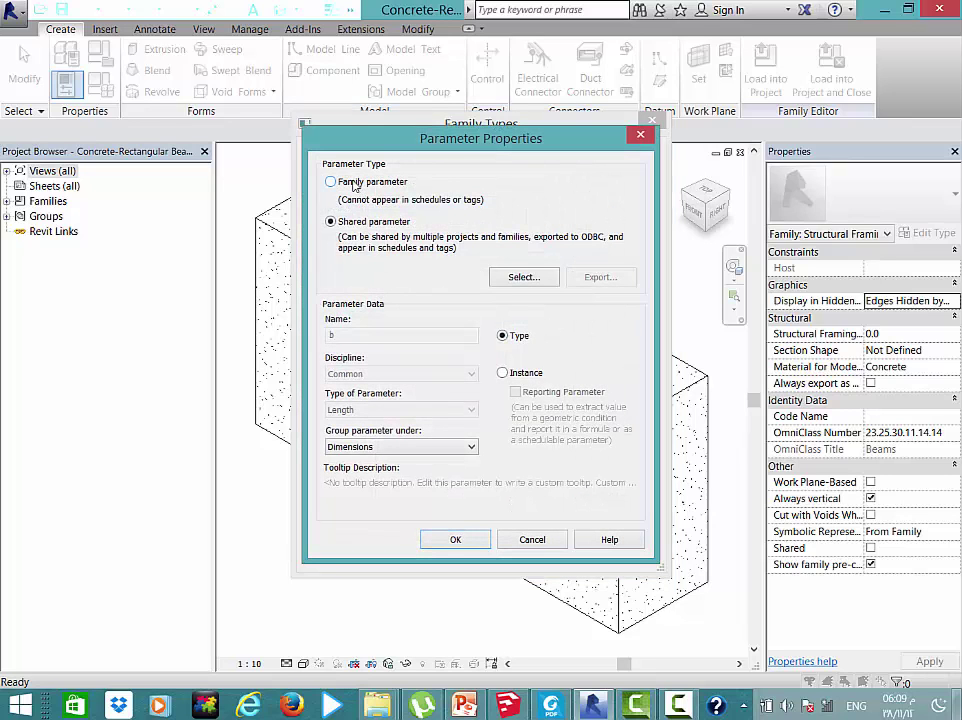
click(354, 185)
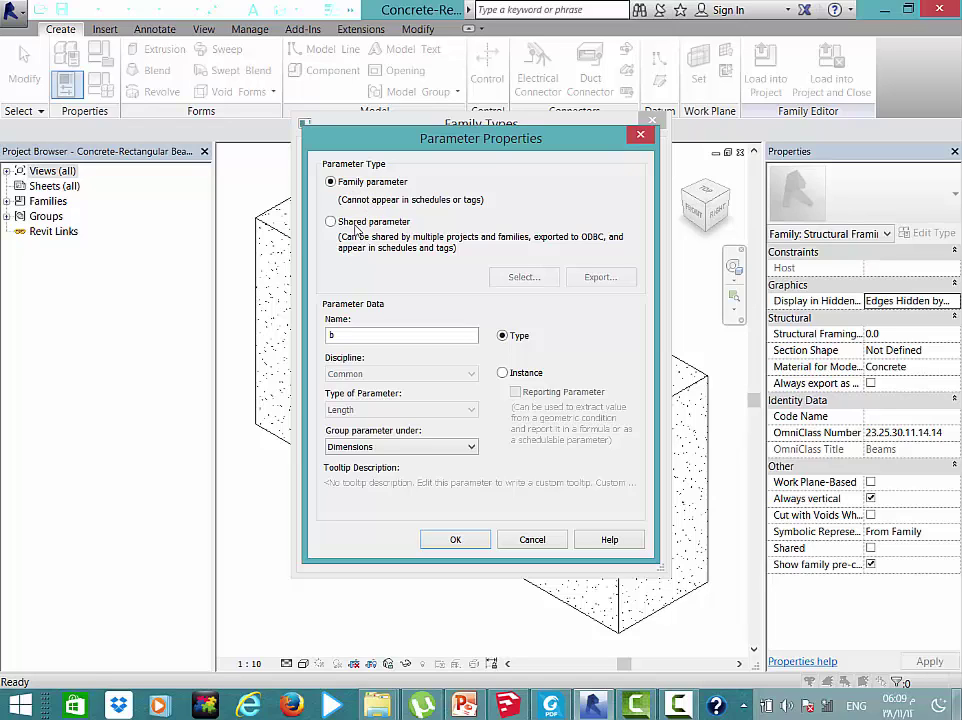
click(355, 229)
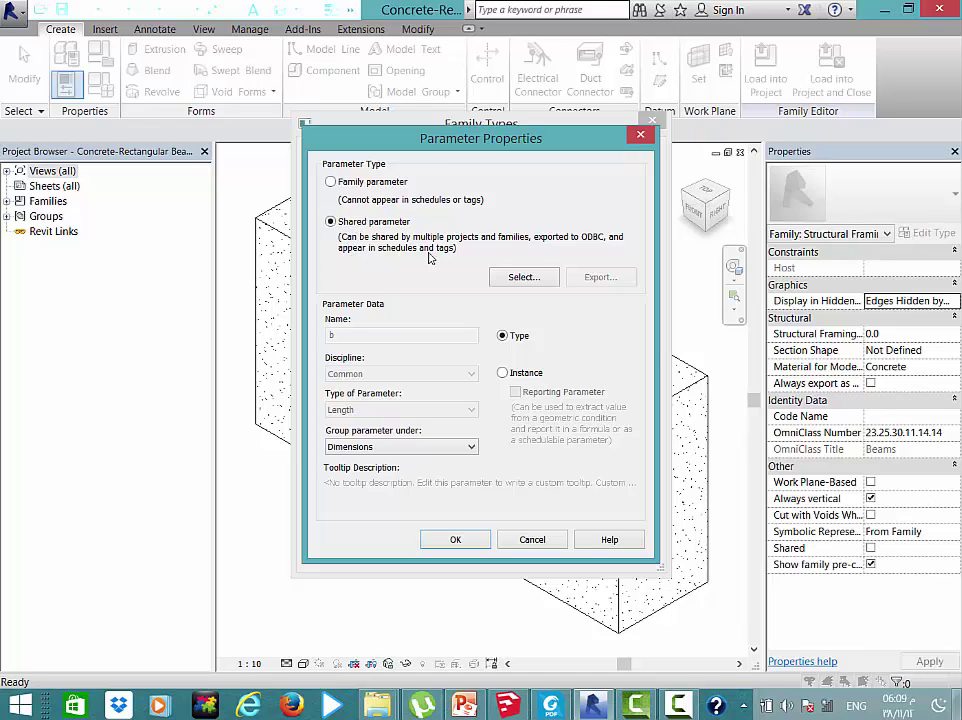
Create the new shared parameter B1 and assign it to b (300.0)
click(532, 278)
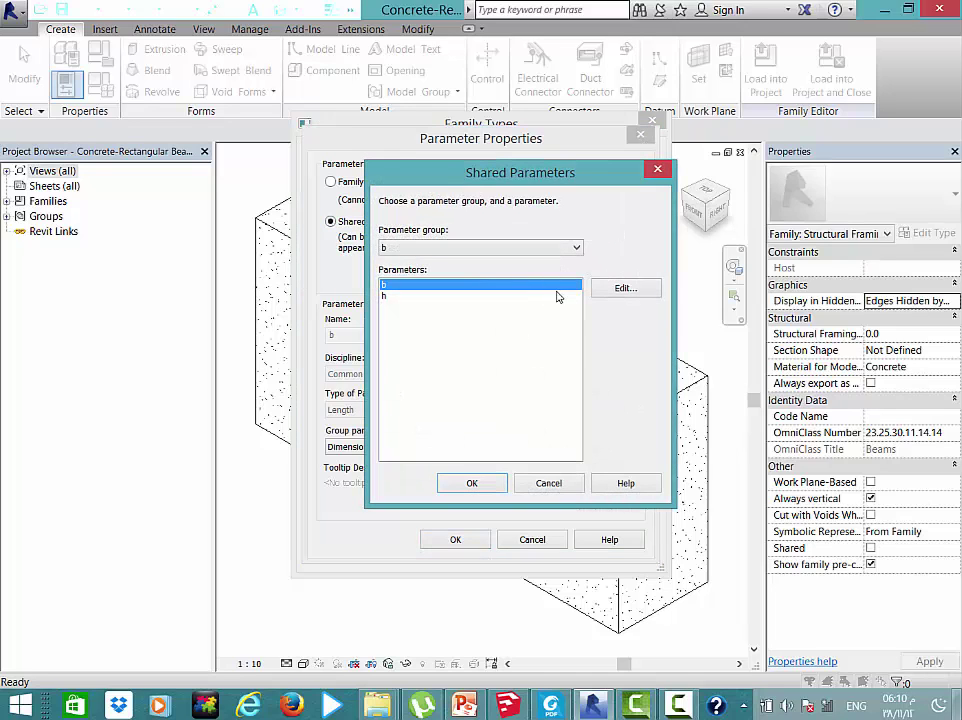
click(624, 288)
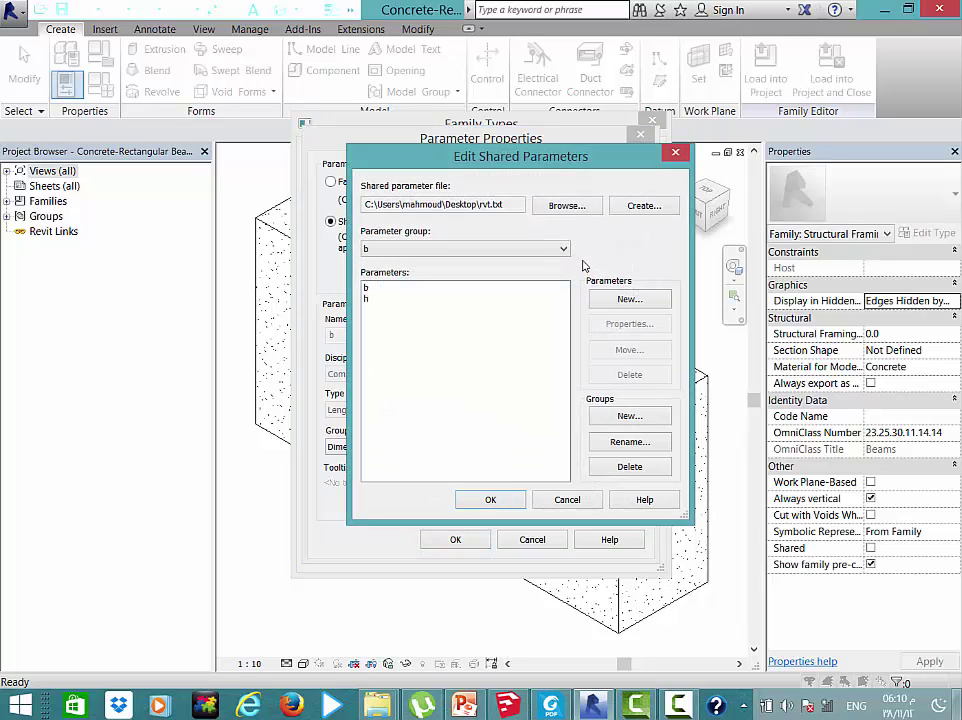
click(641, 304)
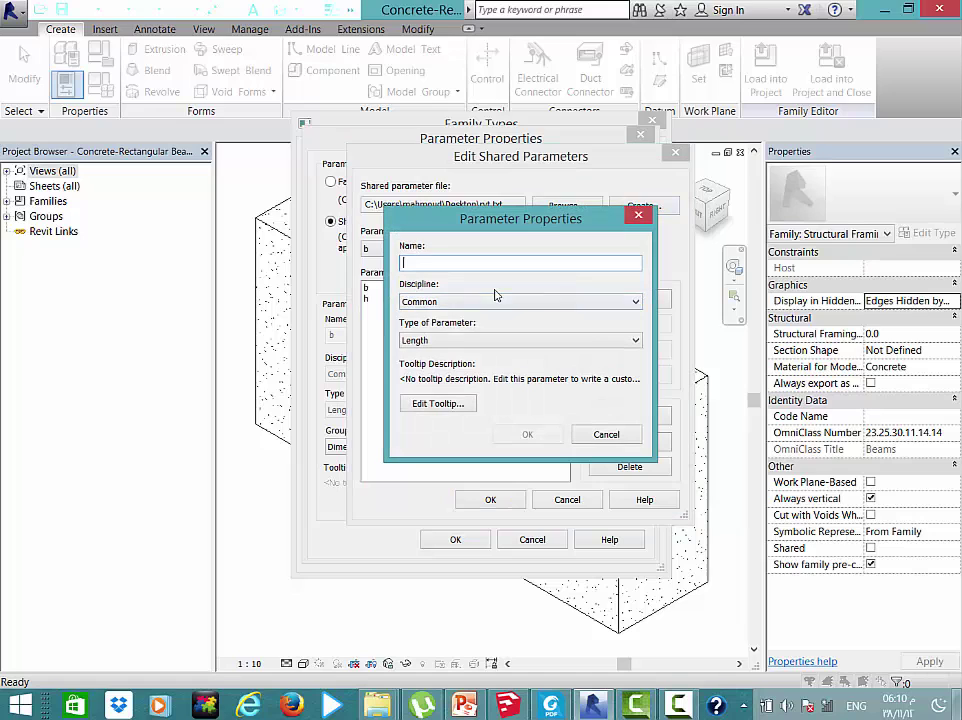
text(B)
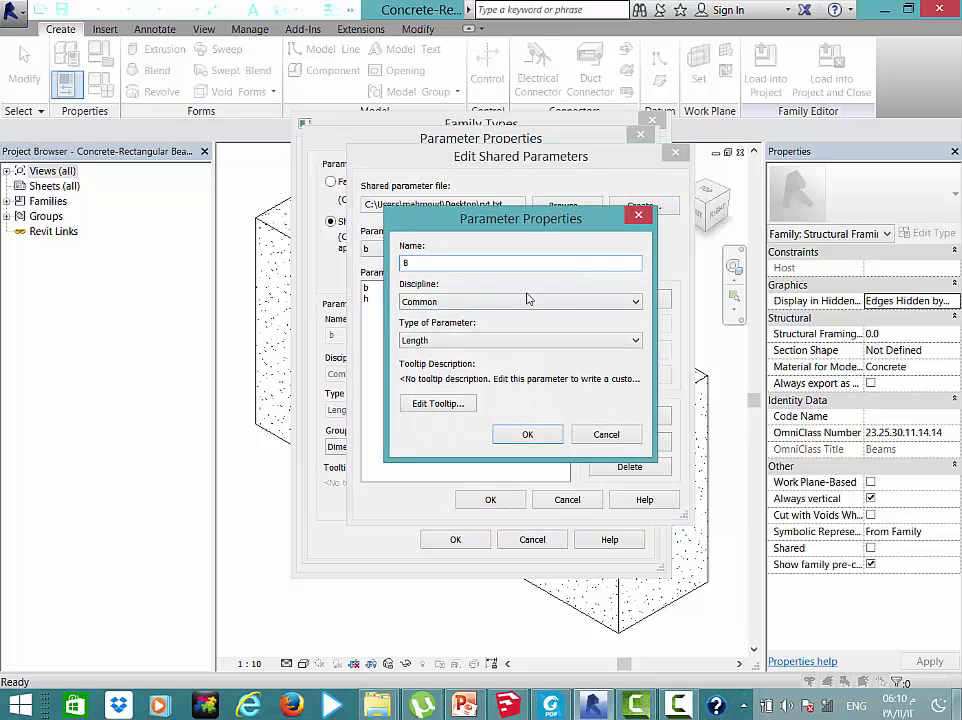
click(527, 434)
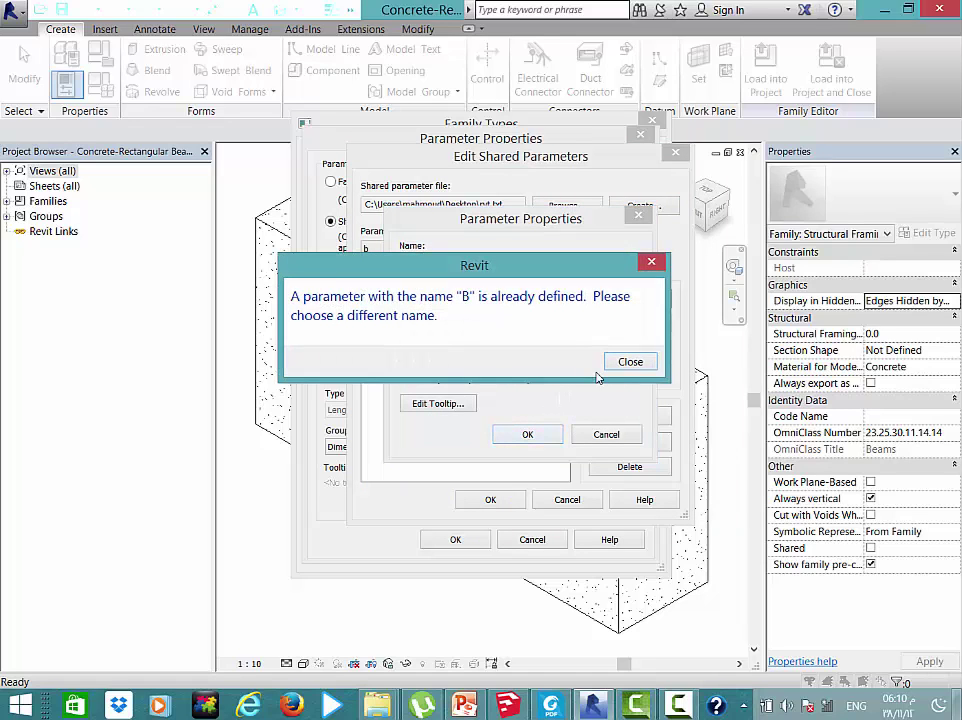
click(629, 361)
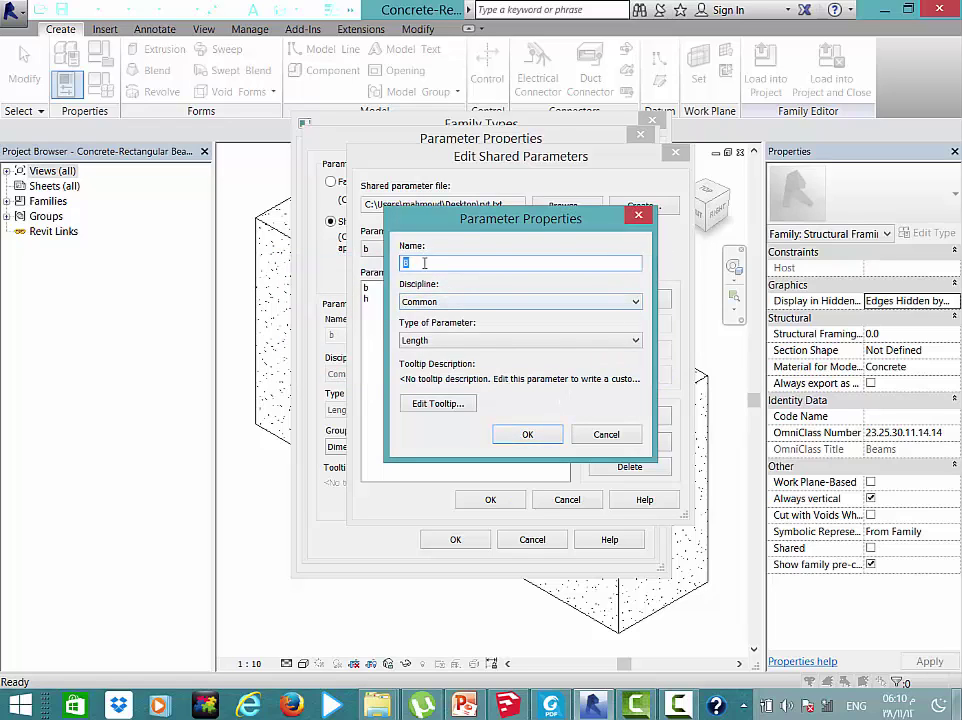
text(B1)
click(540, 436)
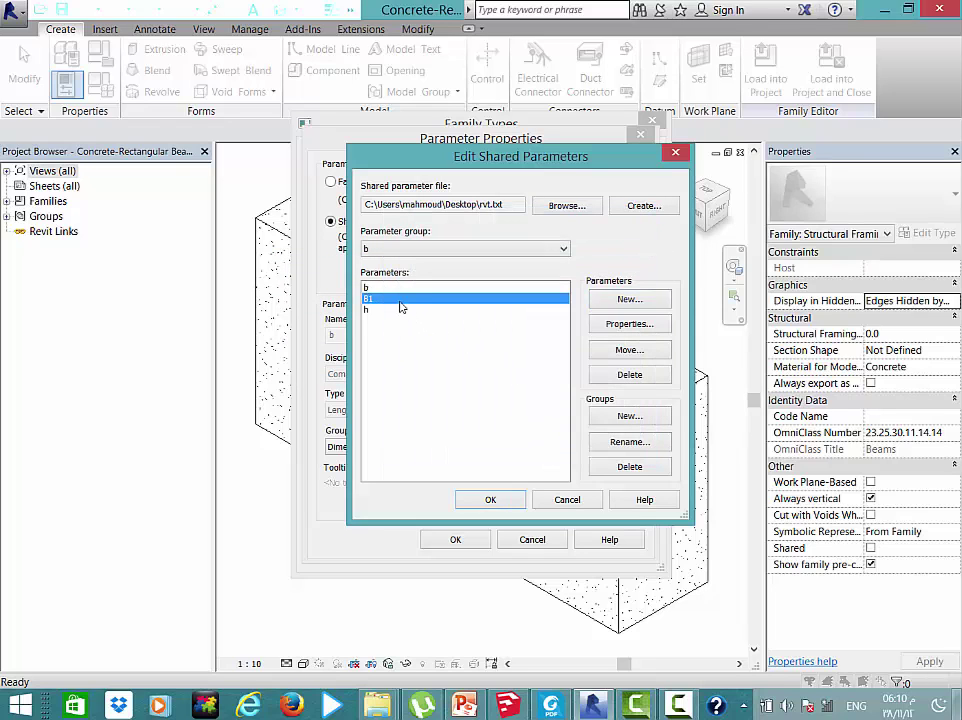
click(490, 509)
click(489, 500)
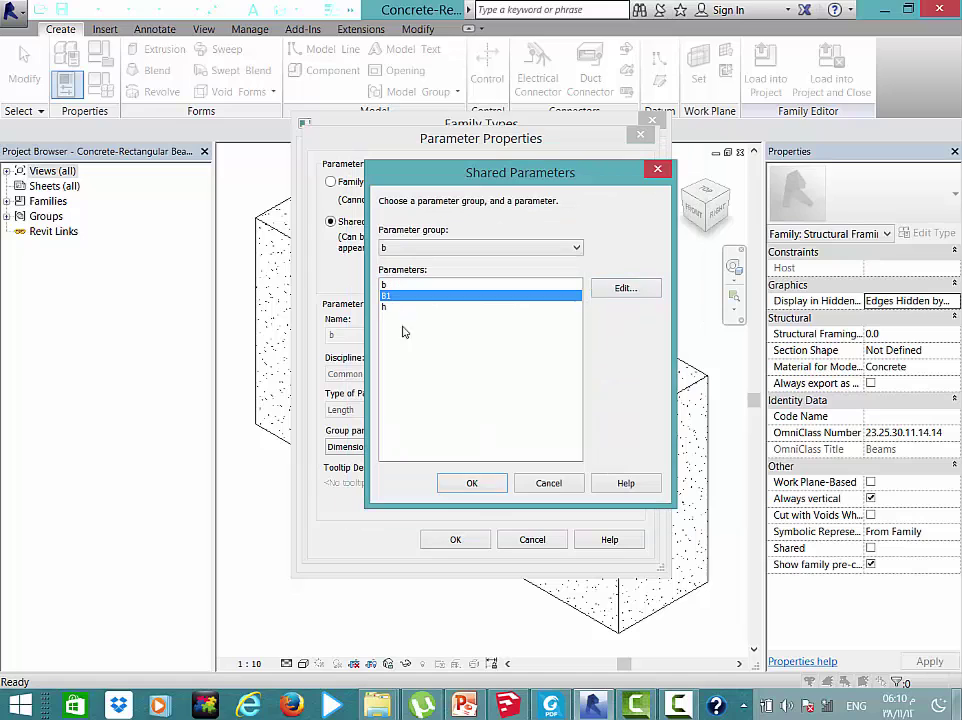
click(471, 483)
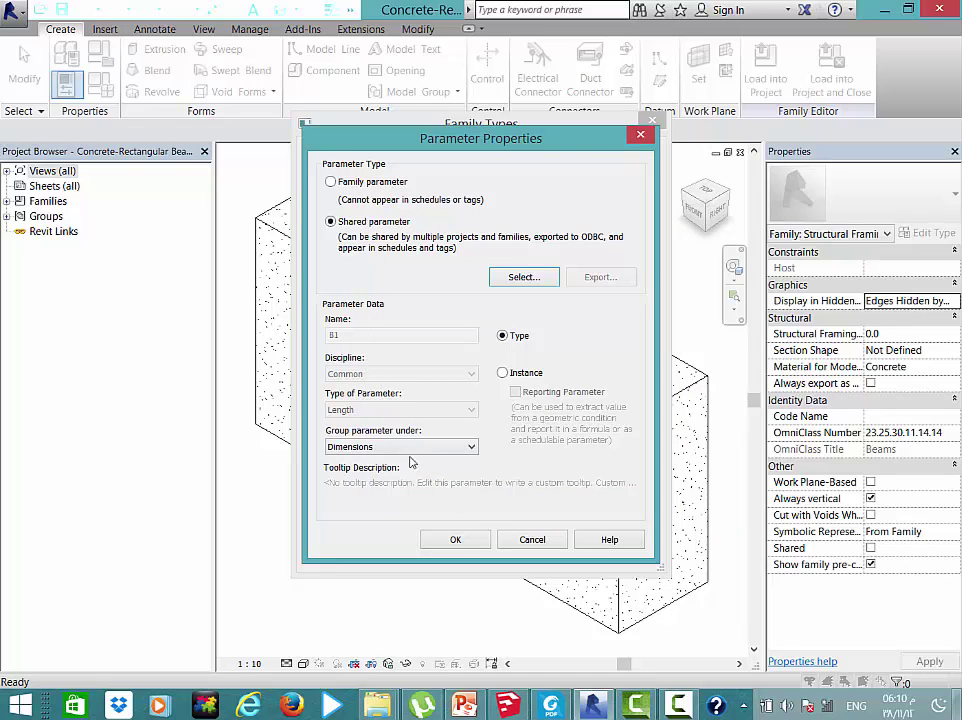
click(455, 539)
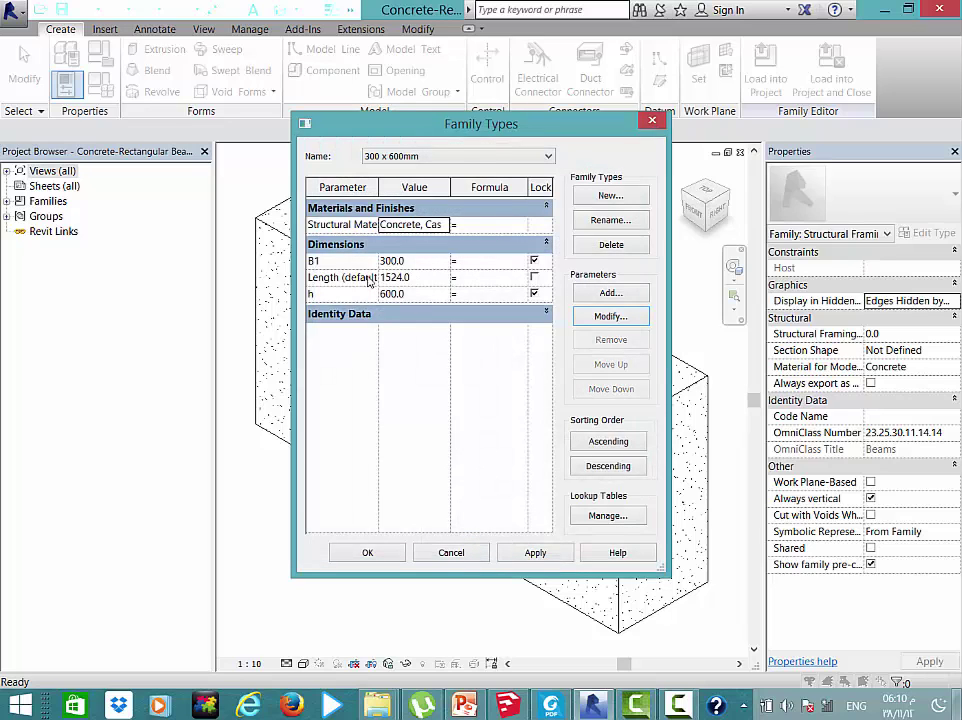
Replace height parameter h with new shared parameter H1 (600.0) and close Family Types
click(340, 293)
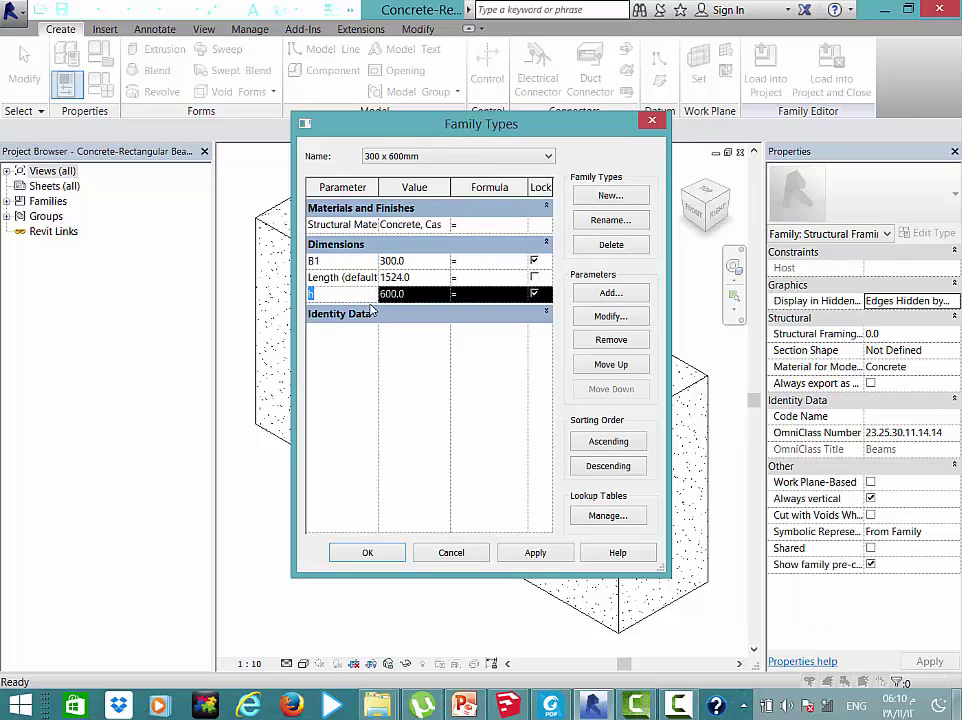
click(630, 316)
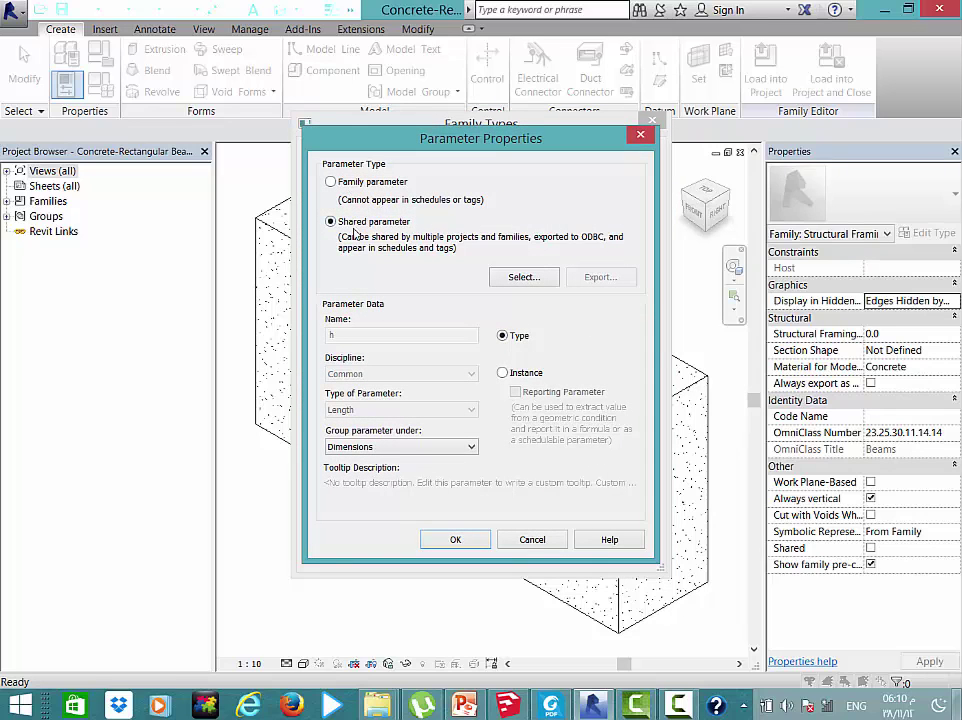
click(523, 277)
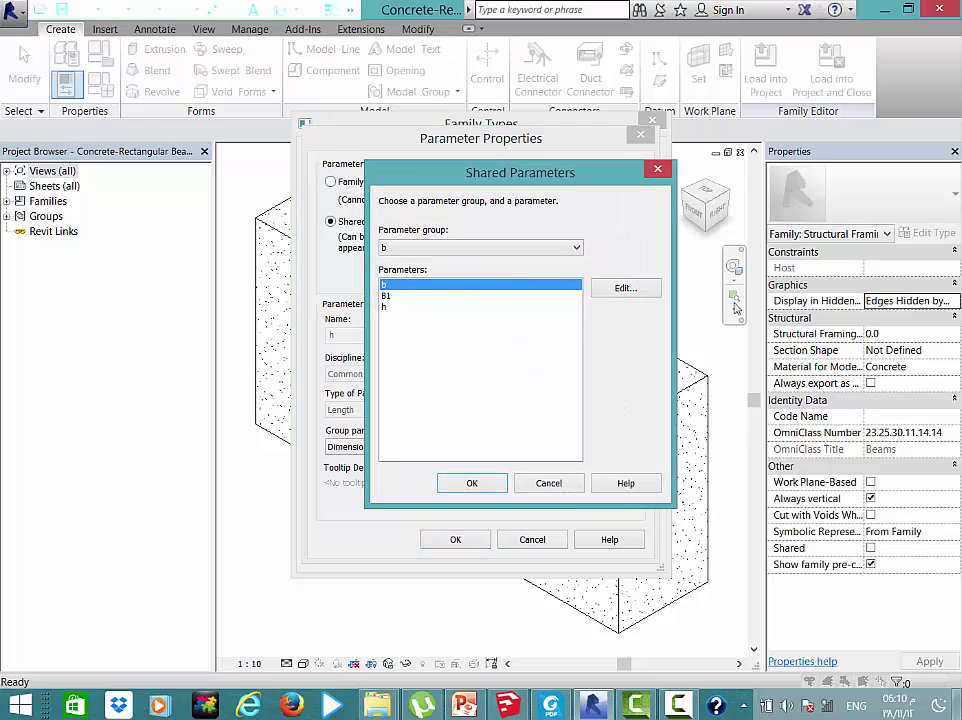
click(626, 288)
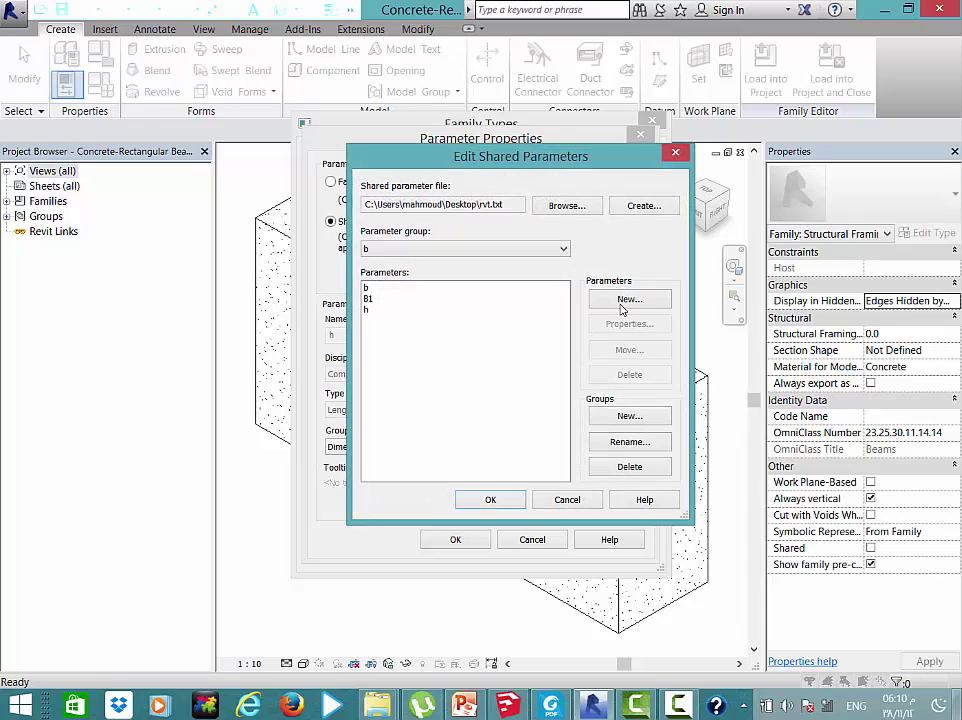
click(629, 297)
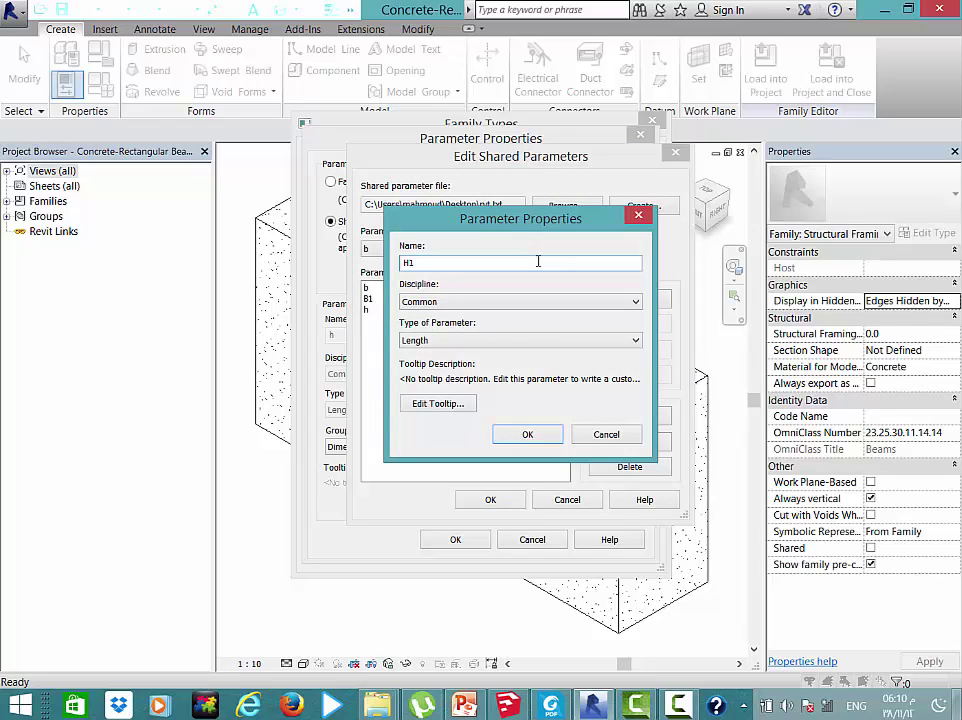
click(521, 436)
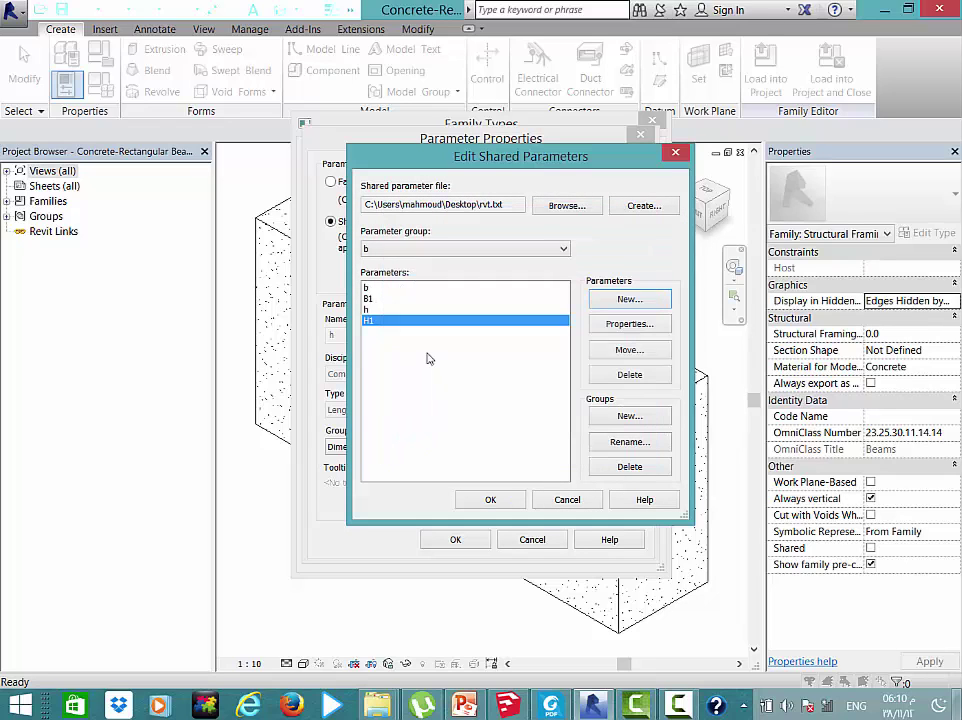
click(485, 501)
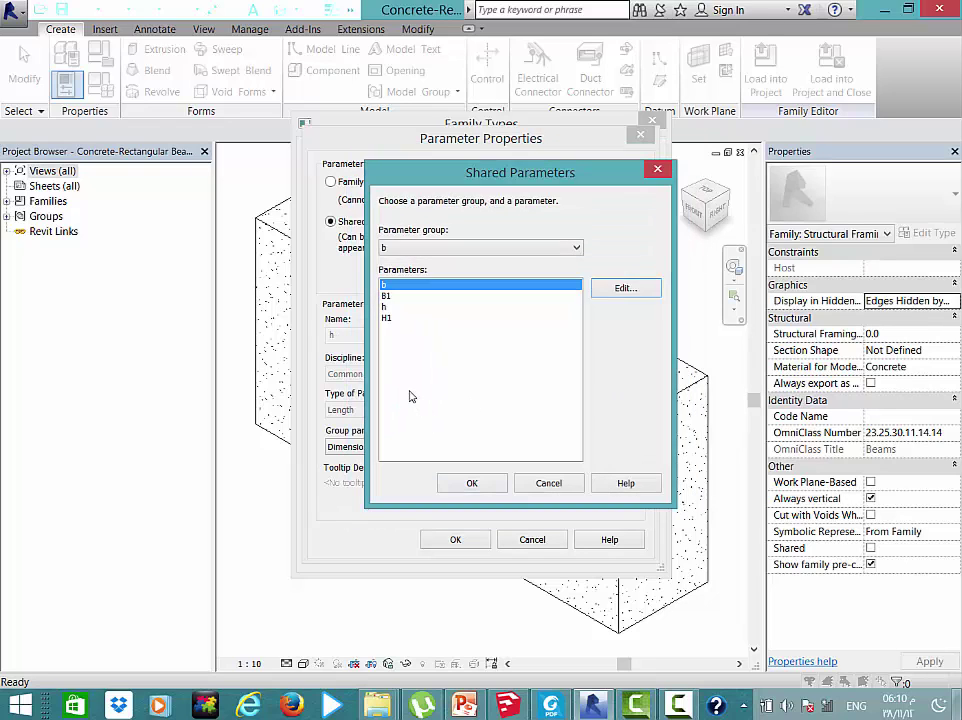
click(446, 487)
click(441, 541)
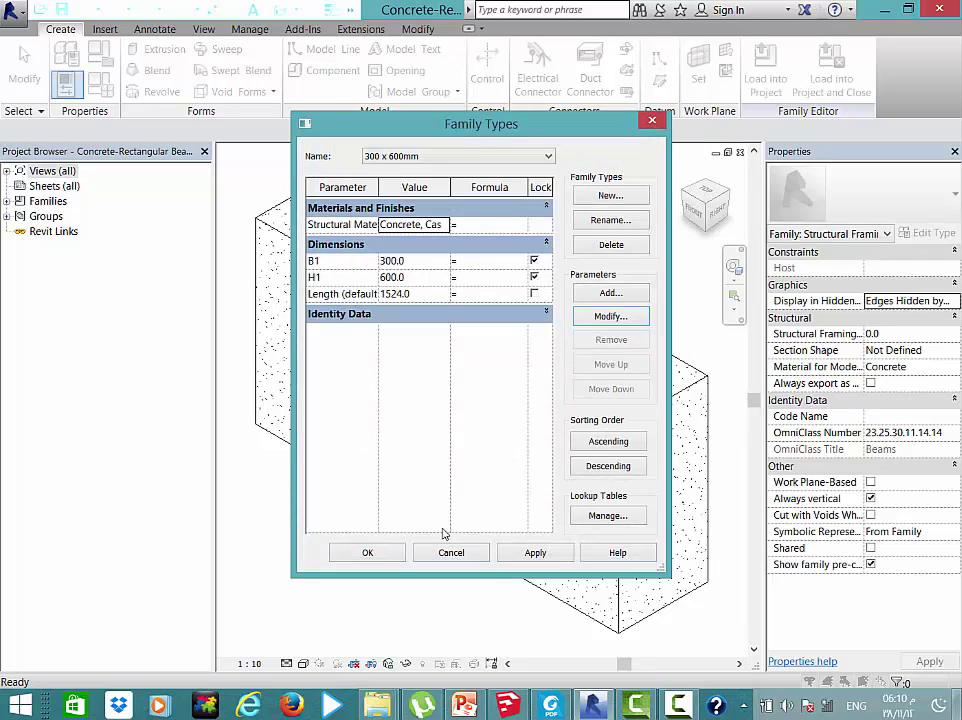
click(367, 552)
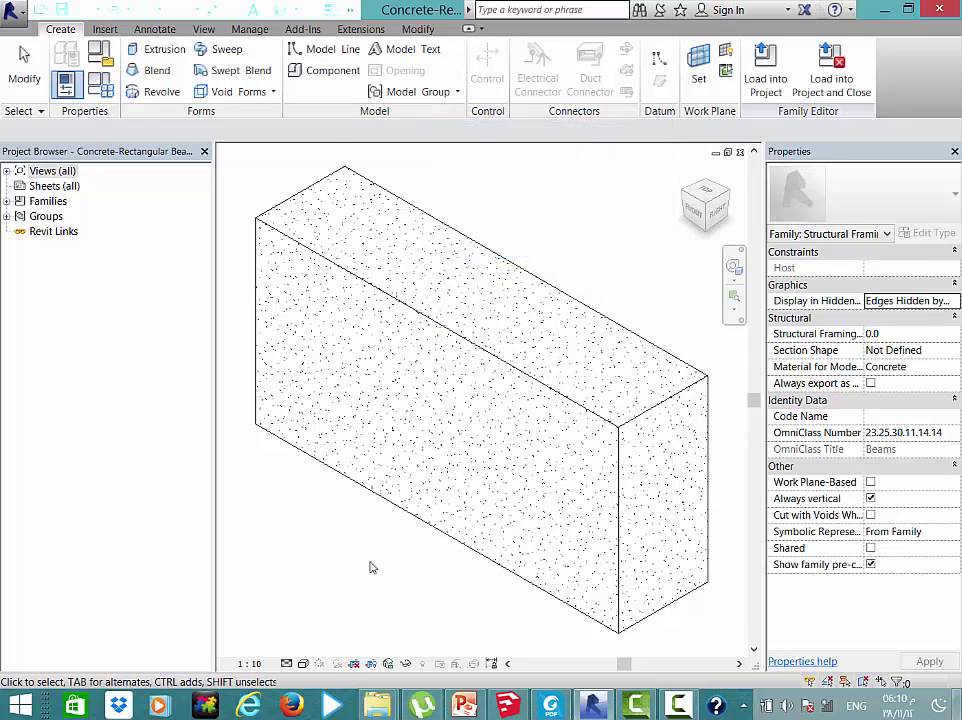
click(784, 79)
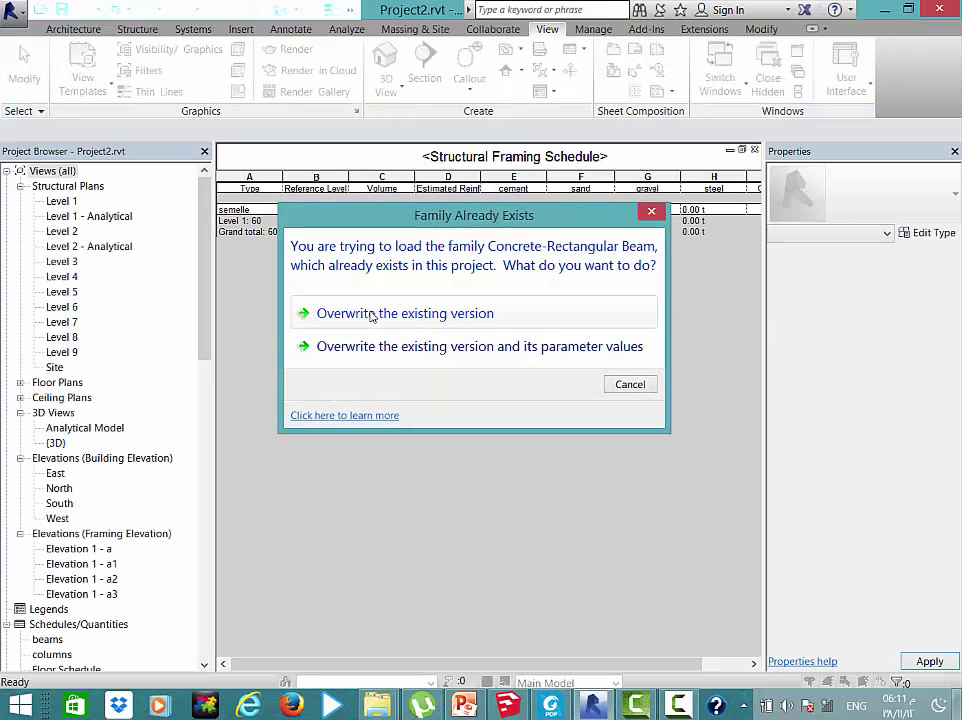
click(371, 316)
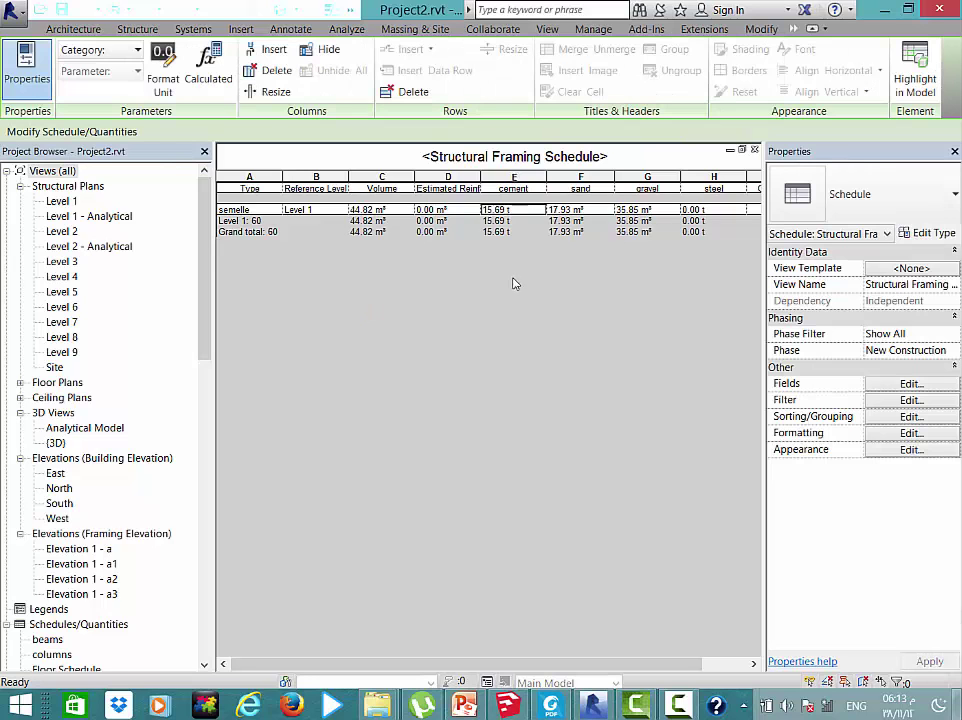
click(547, 29)
click(578, 52)
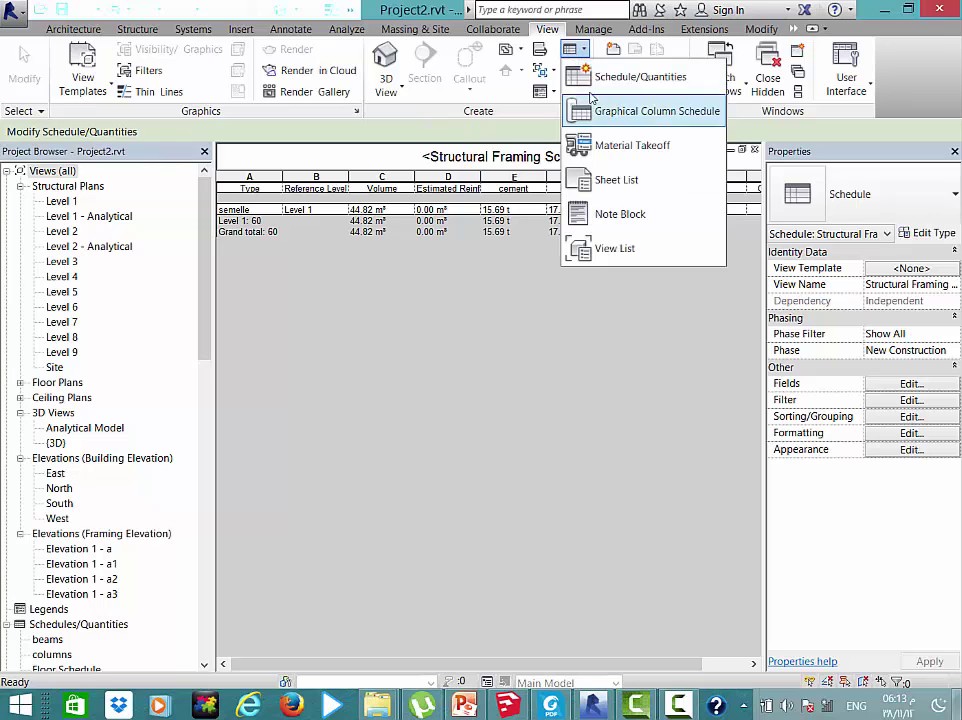
click(635, 77)
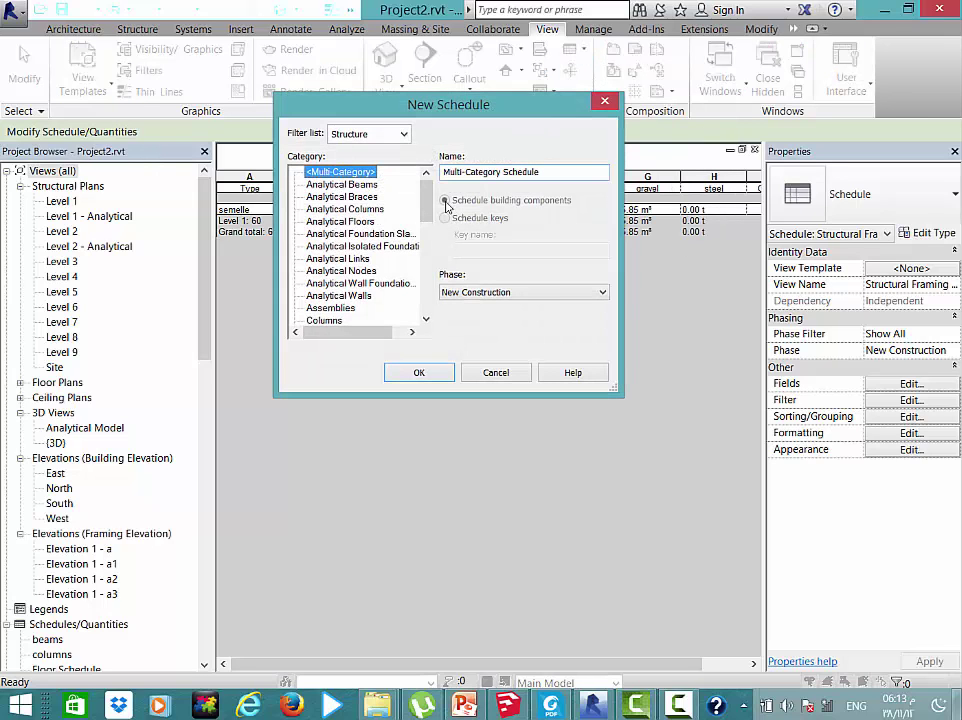
mouse_move(427, 211)
mouse_down()
mouse_move(427, 229)
mouse_move(427, 180)
mouse_up()
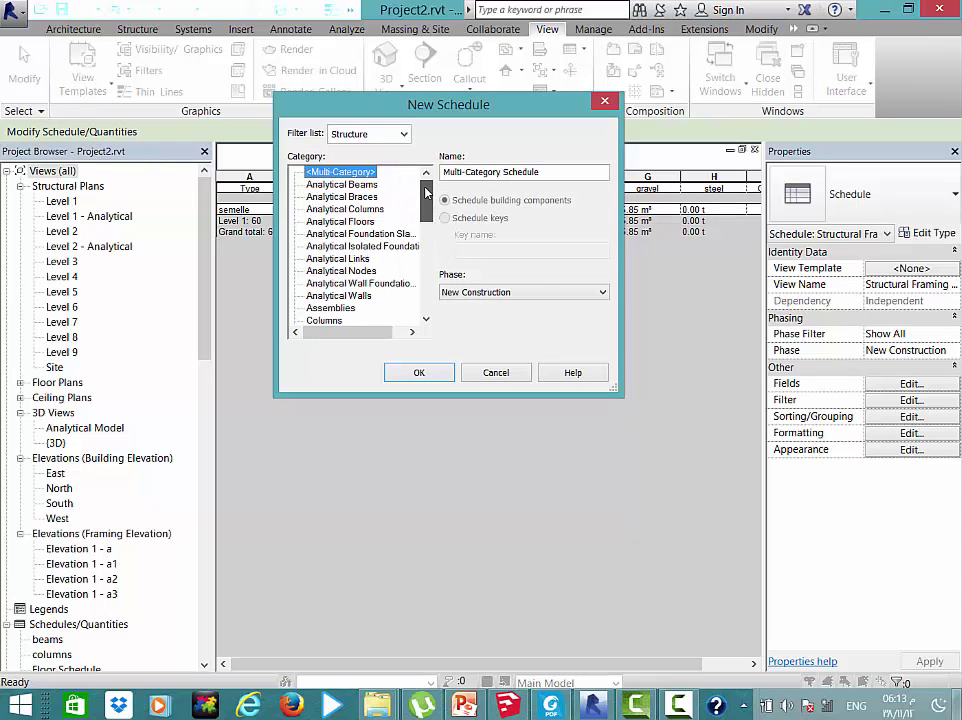
click(497, 373)
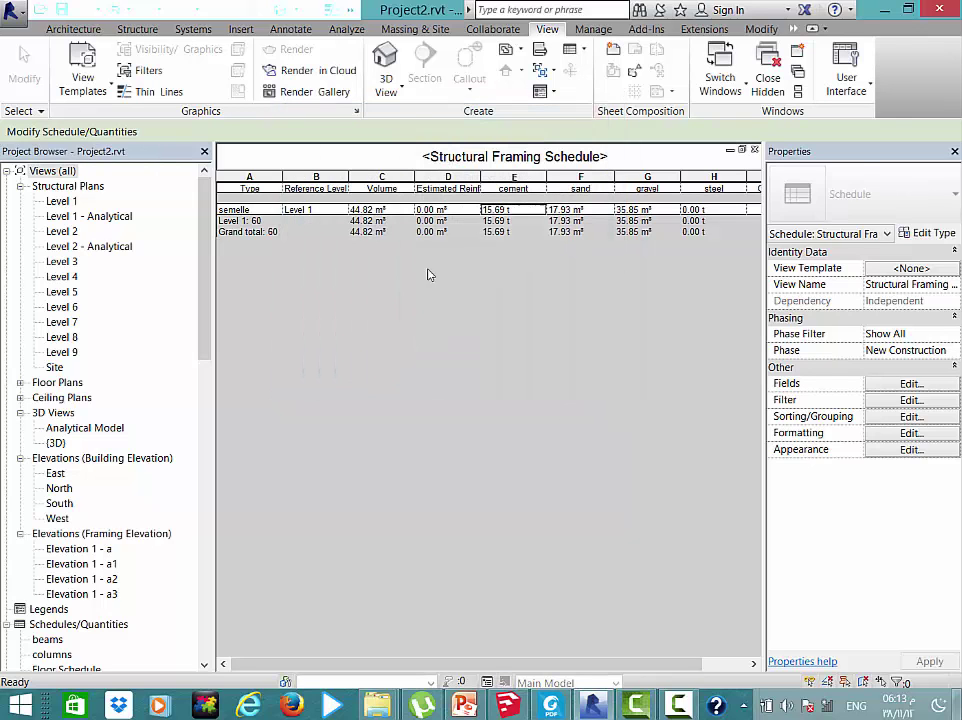
click(890, 387)
Add the B1 and H1 fields to the Structural Framing Schedule after Cut Length
click(510, 295)
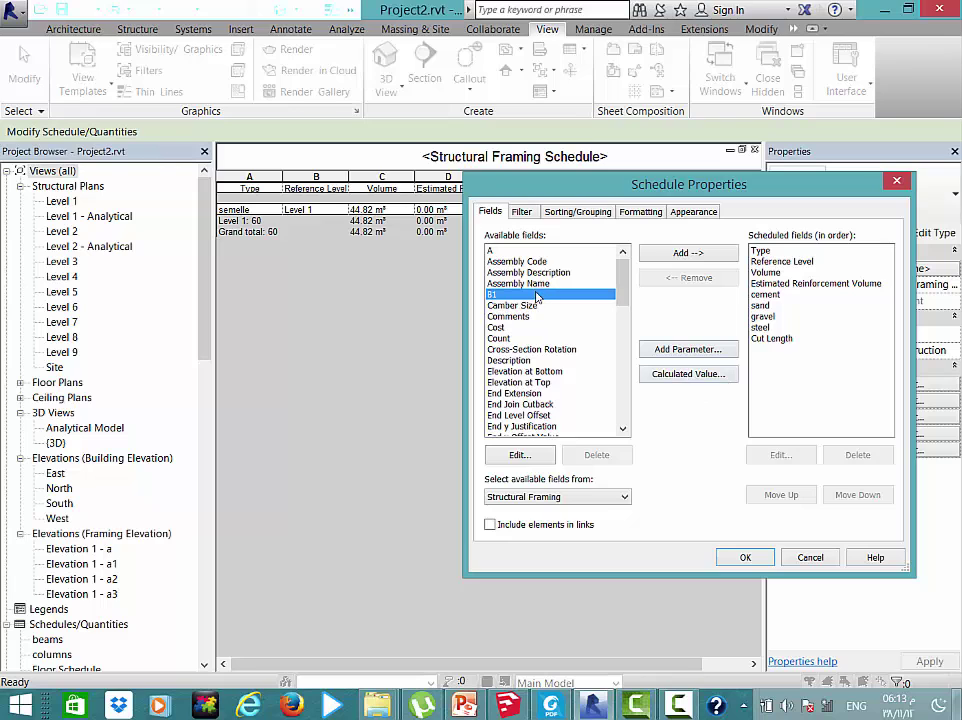
double_click(537, 295)
drag(622, 285, 627, 332)
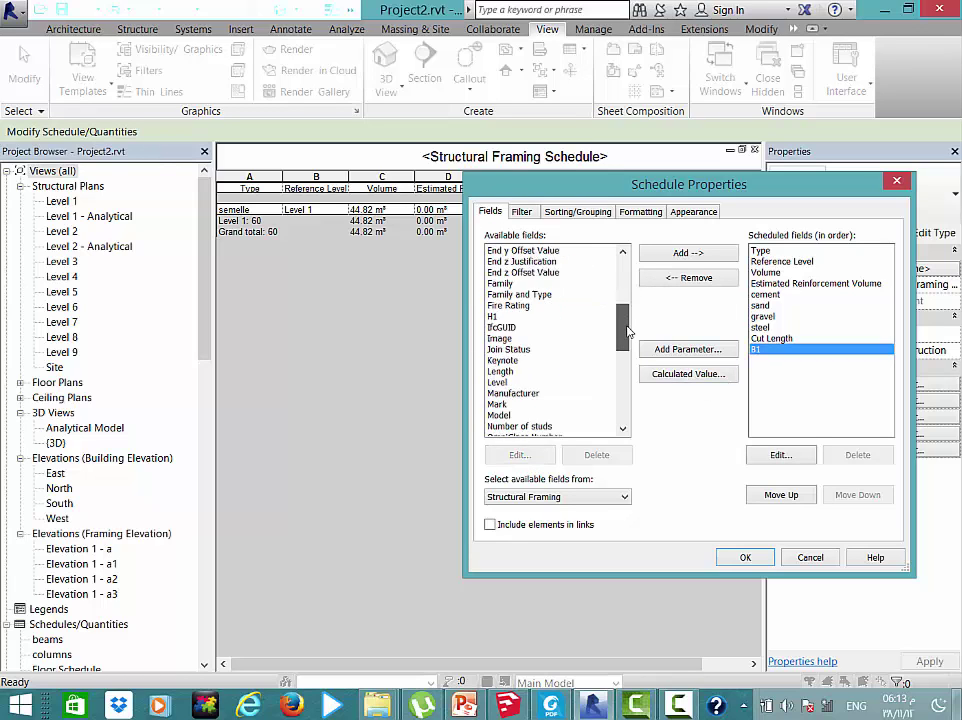
scroll(591, 333, down, 2)
double_click(500, 272)
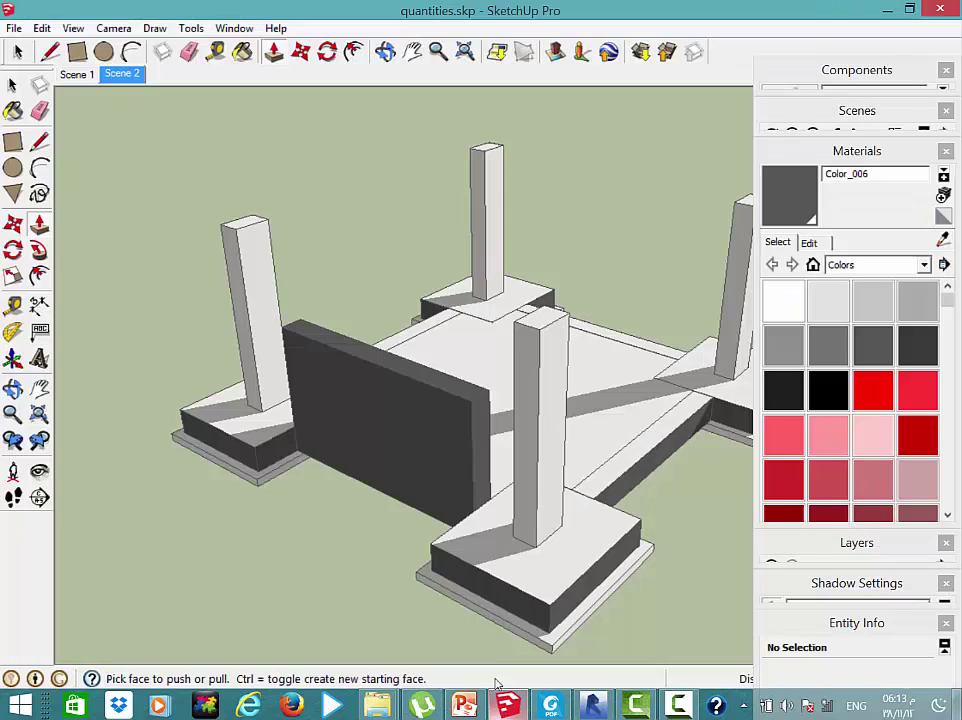
In SketchUp, cycle through Orbit, Push/Pull and Select tools on the quantities model
key(o)
key(p)
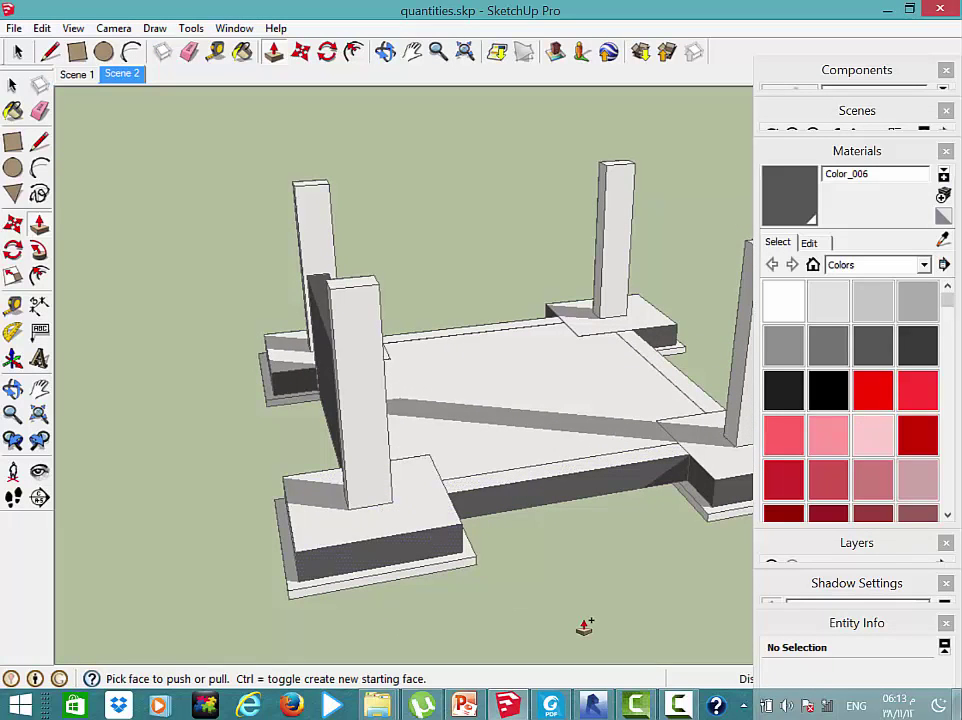
key(space)
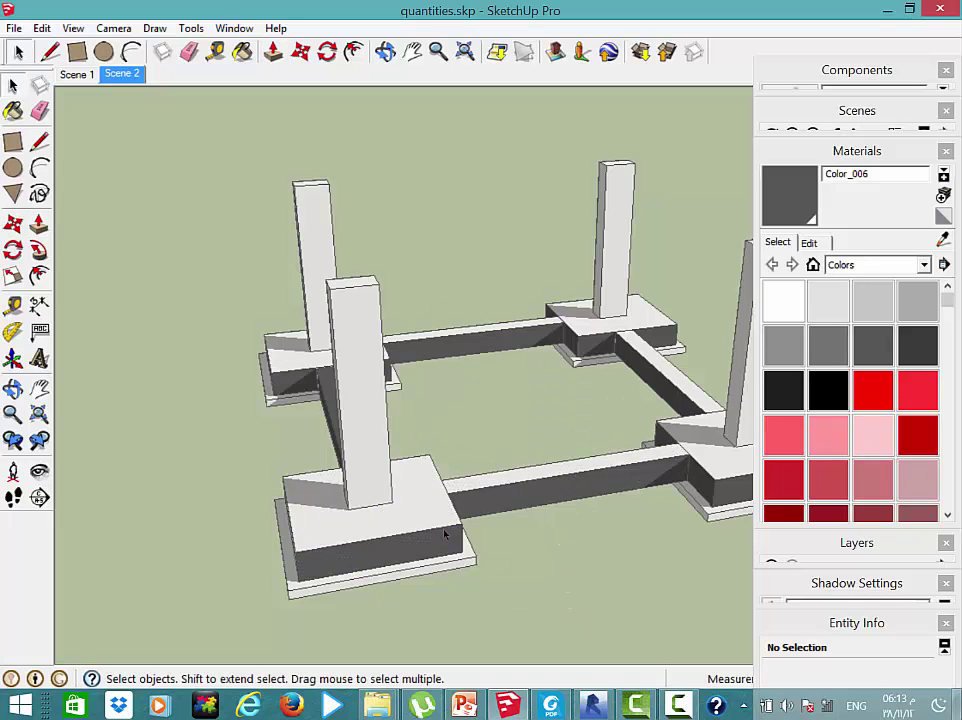
Start a calculated field named insultion with Common discipline and Area type
click(593, 705)
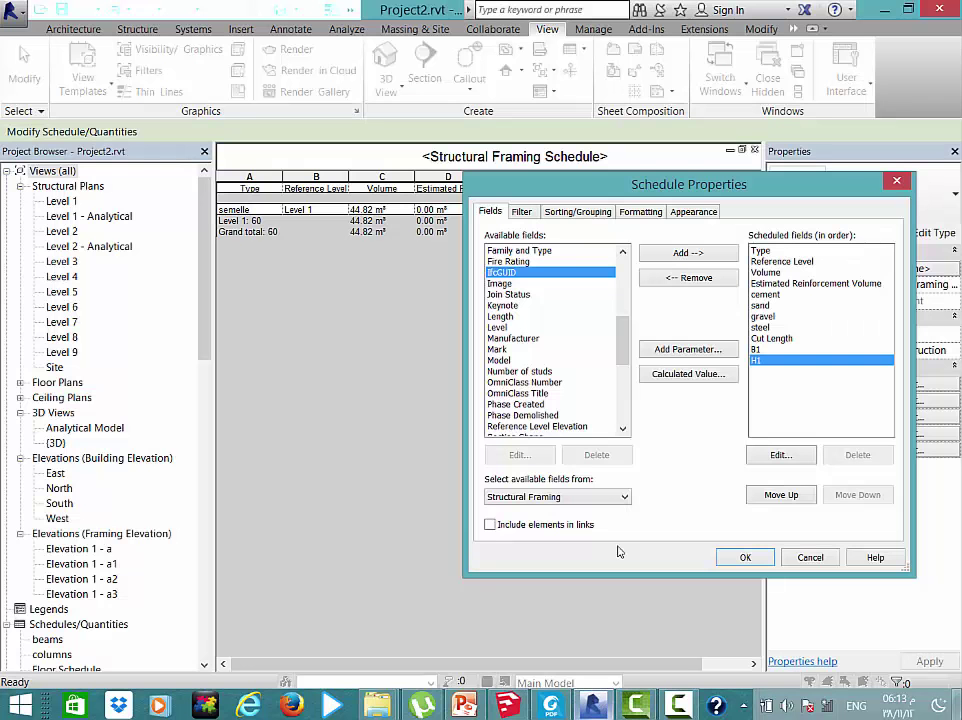
click(688, 376)
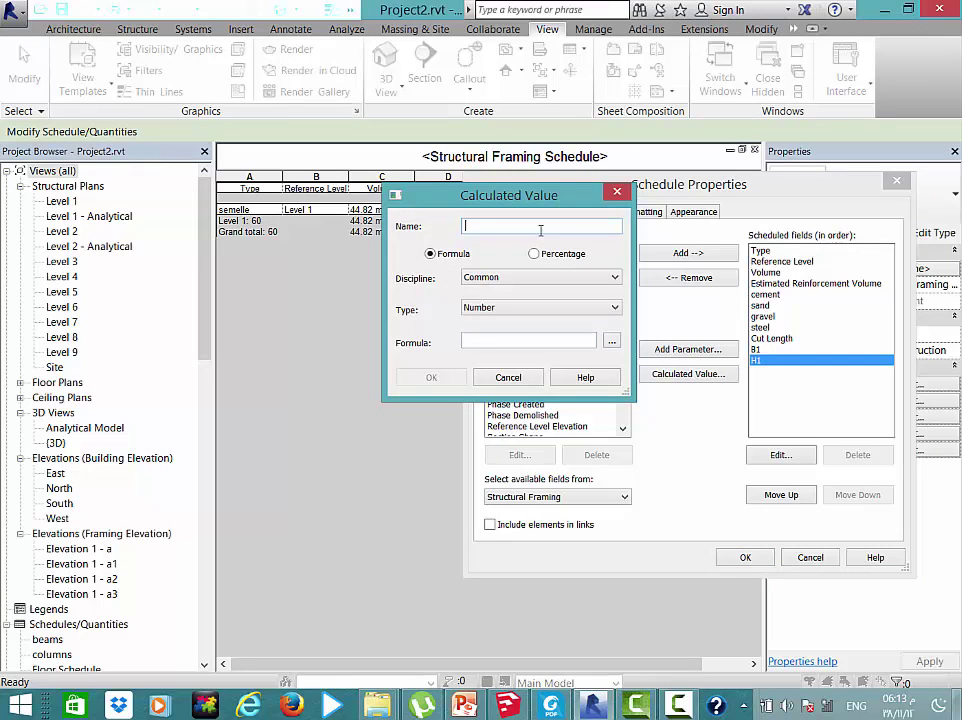
text(insultion)
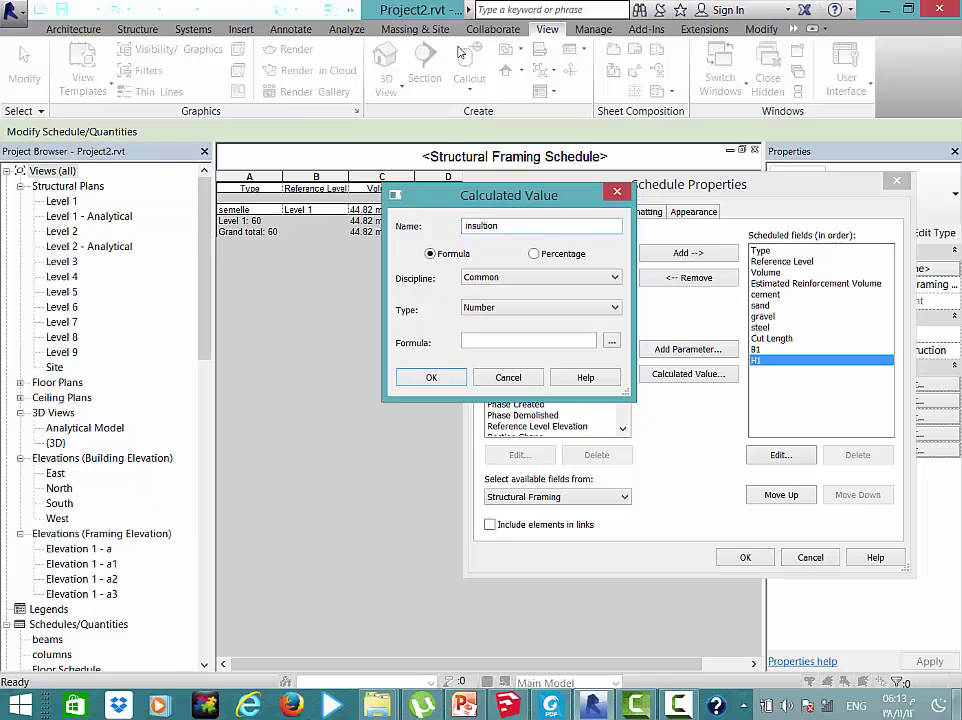
click(545, 277)
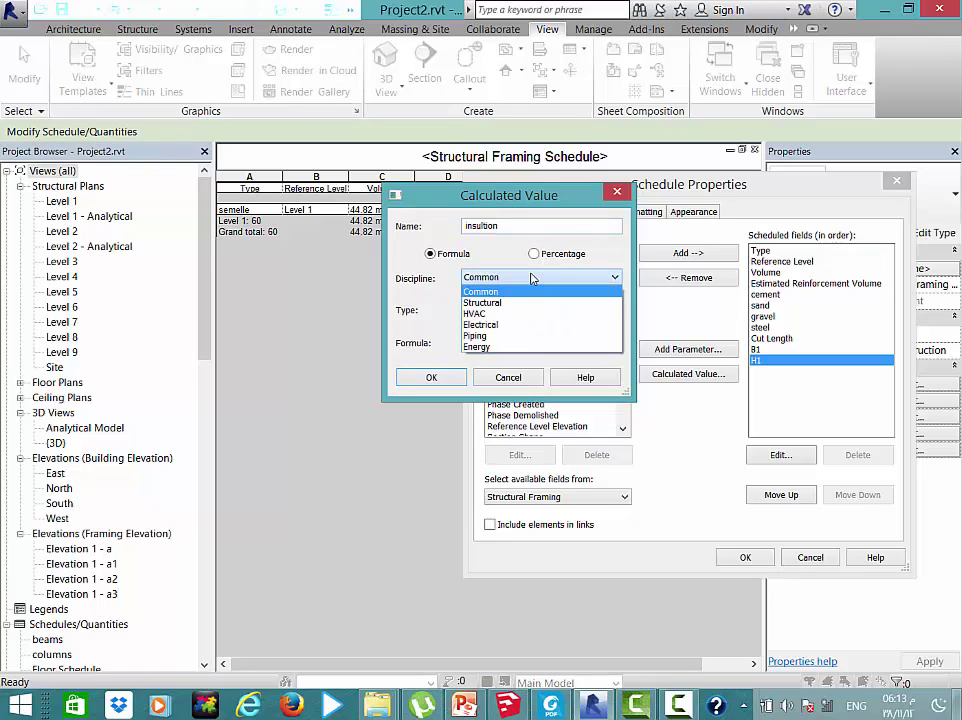
click(533, 291)
click(526, 307)
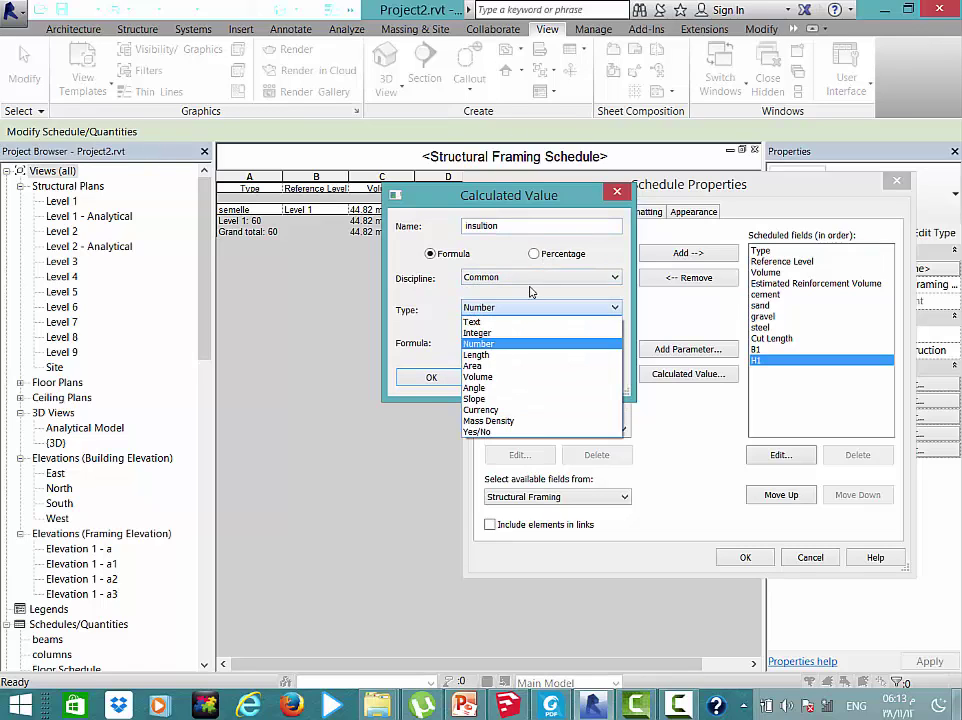
click(486, 365)
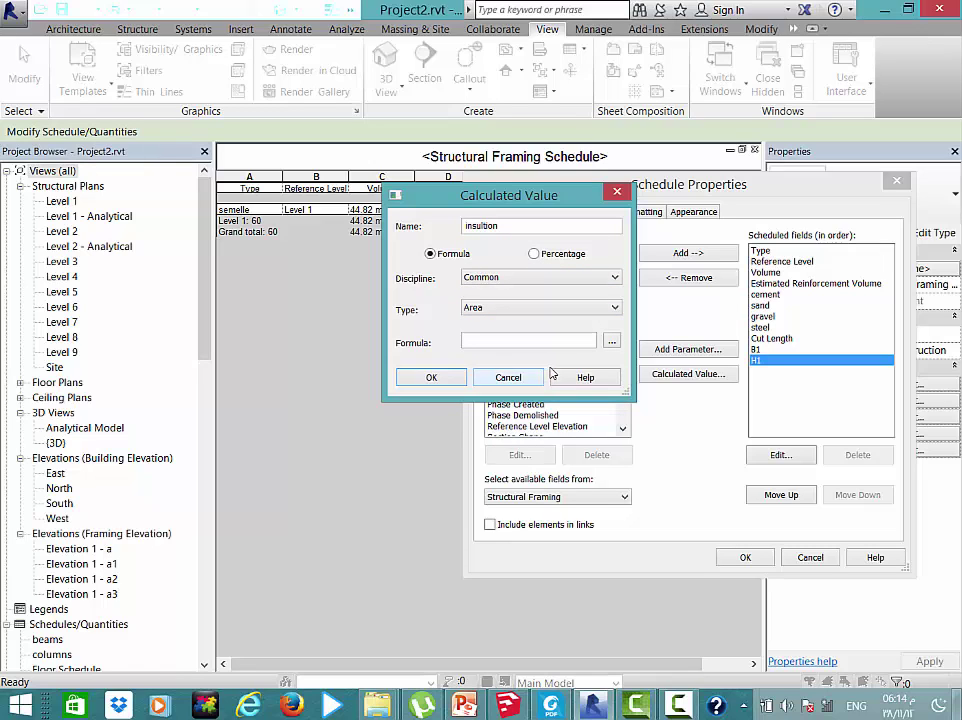
Build the formula H1*2*Cut Length and confirm the insultion field
click(610, 342)
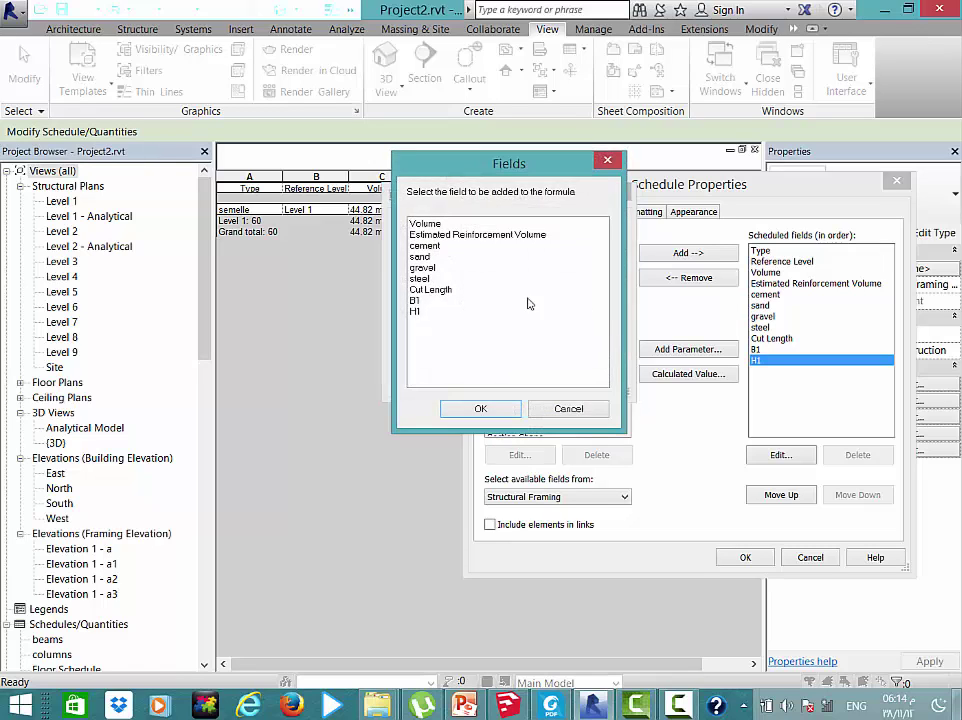
double_click(416, 311)
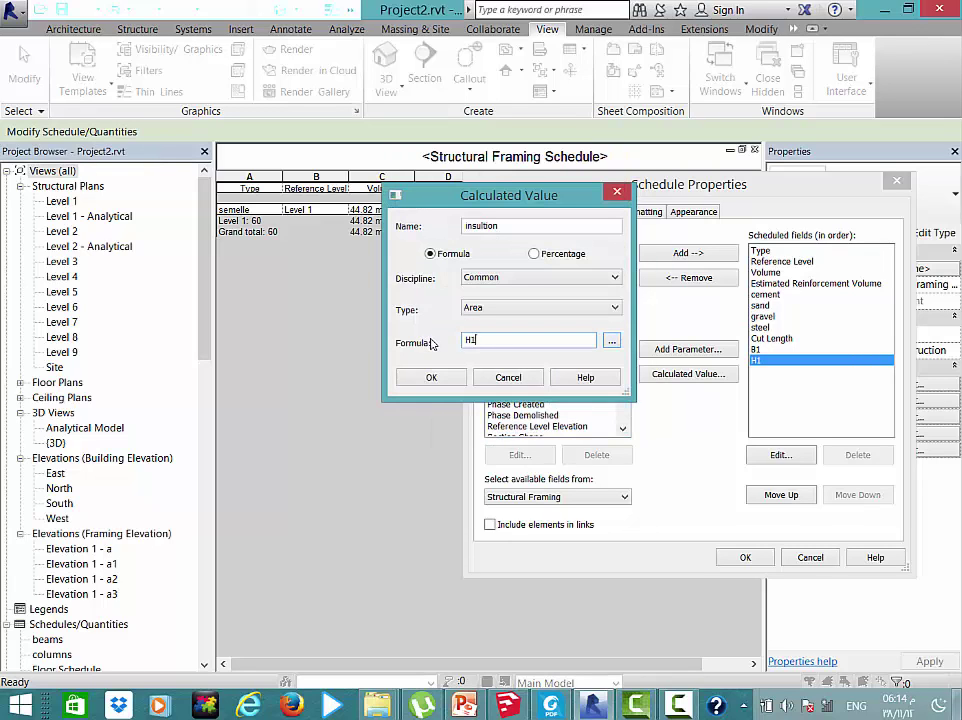
text(2*)
click(611, 341)
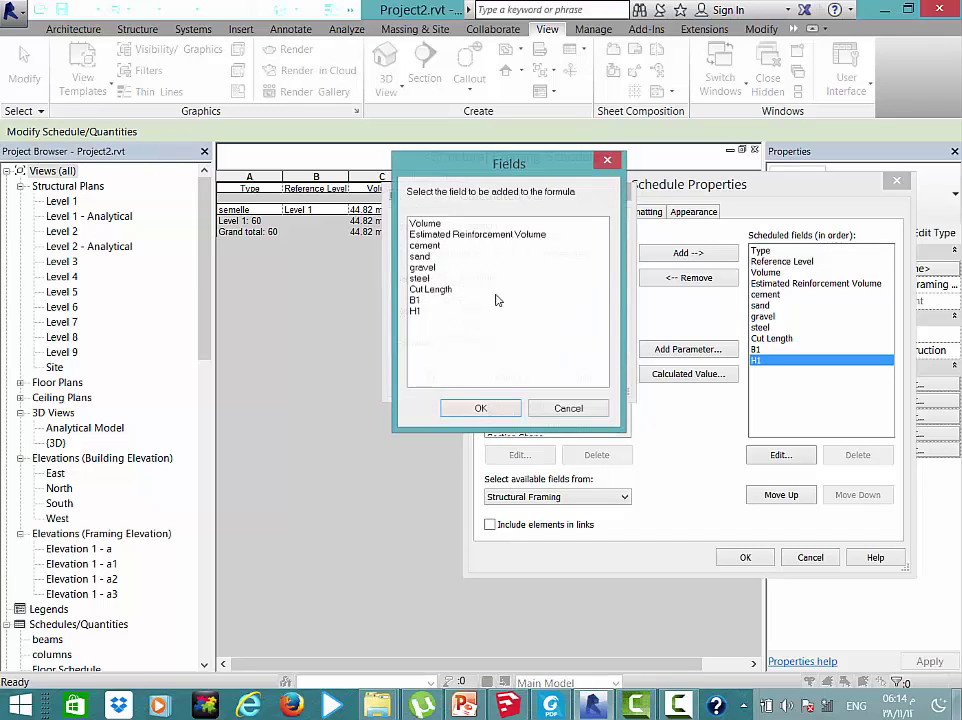
click(430, 289)
click(465, 406)
click(431, 377)
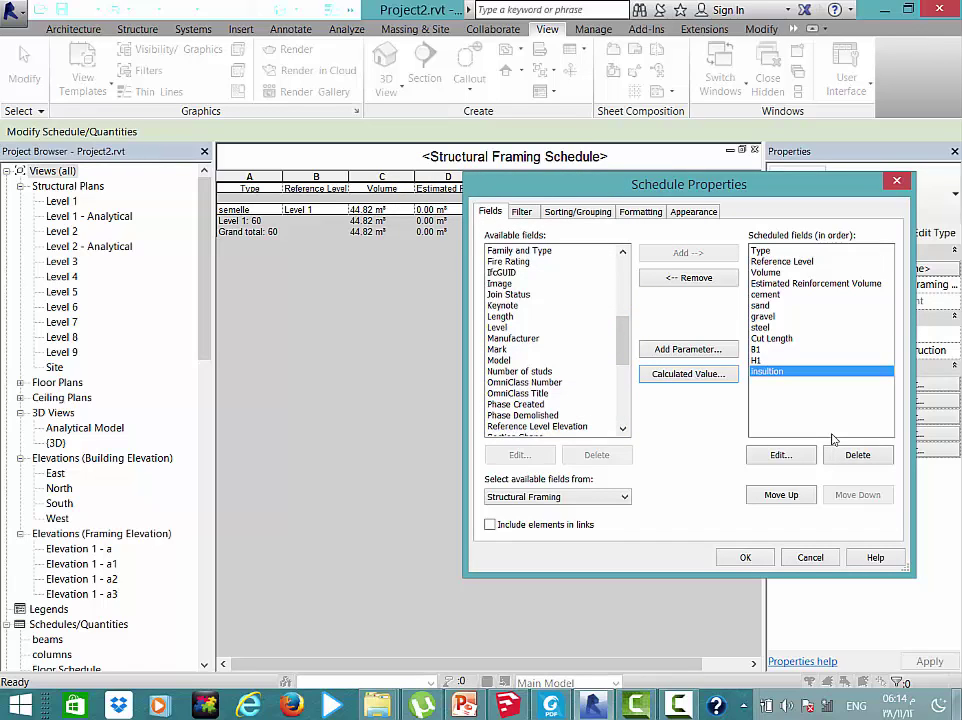
Turn on Calculate totals for the insultion field in the Formatting settings
click(492, 317)
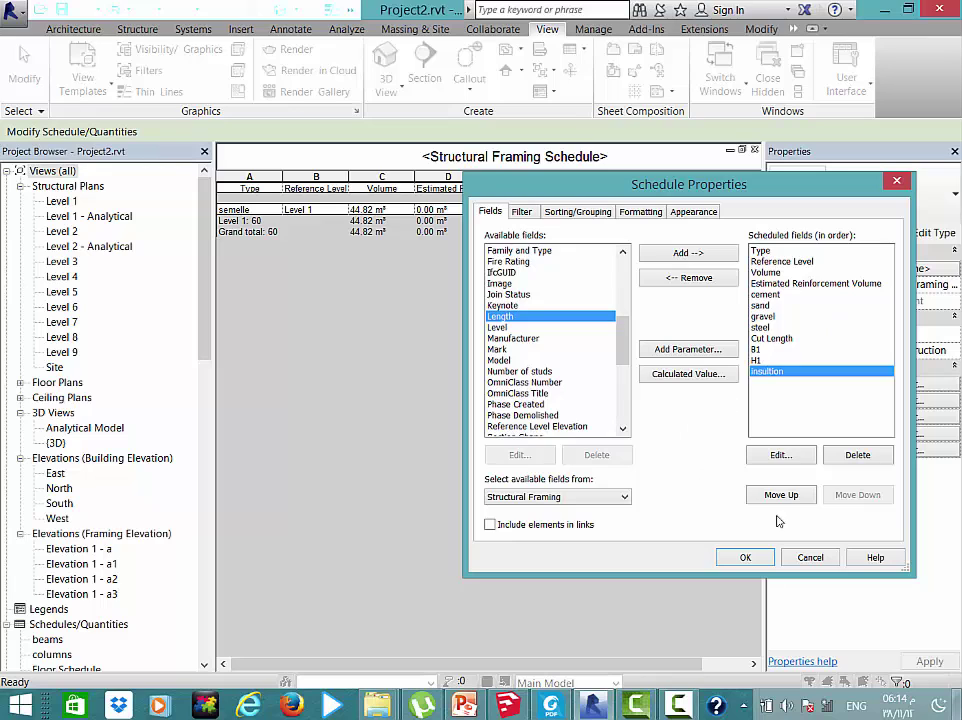
click(640, 211)
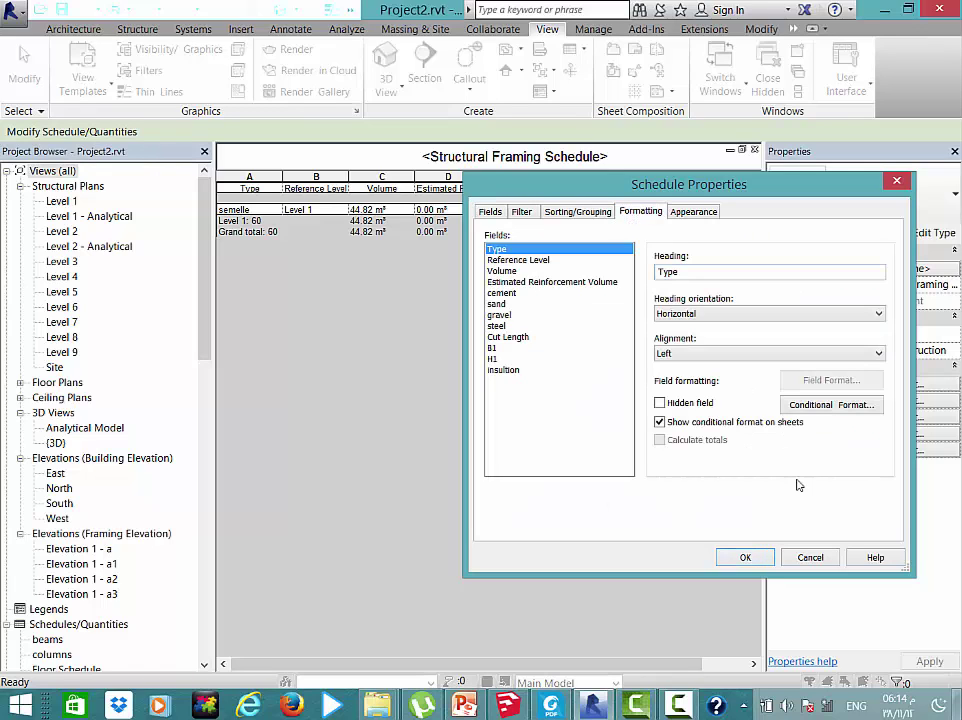
click(503, 370)
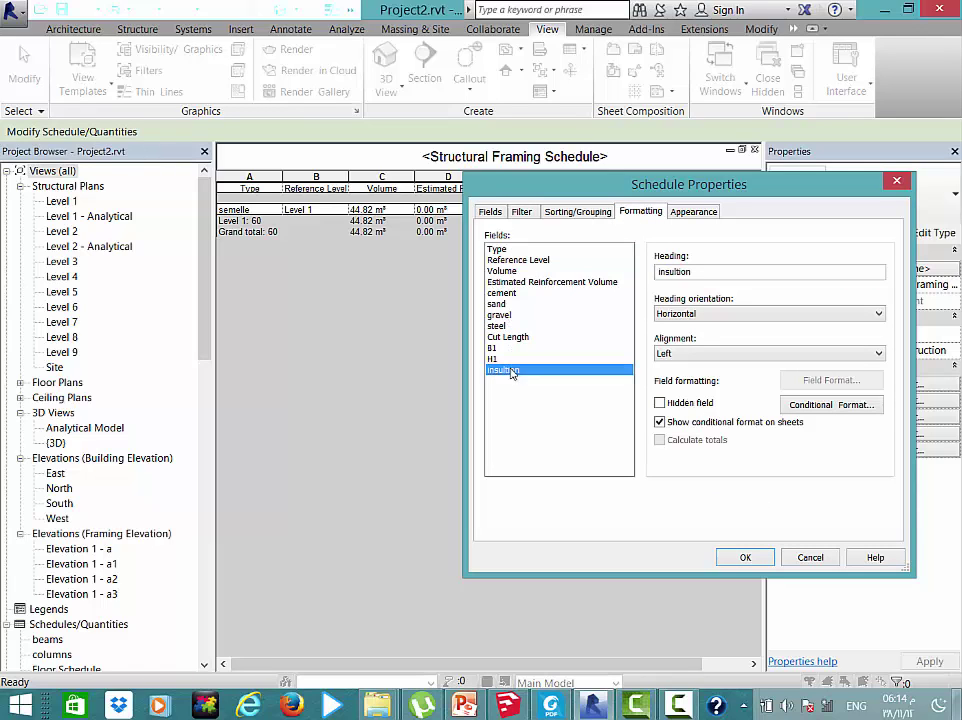
click(660, 441)
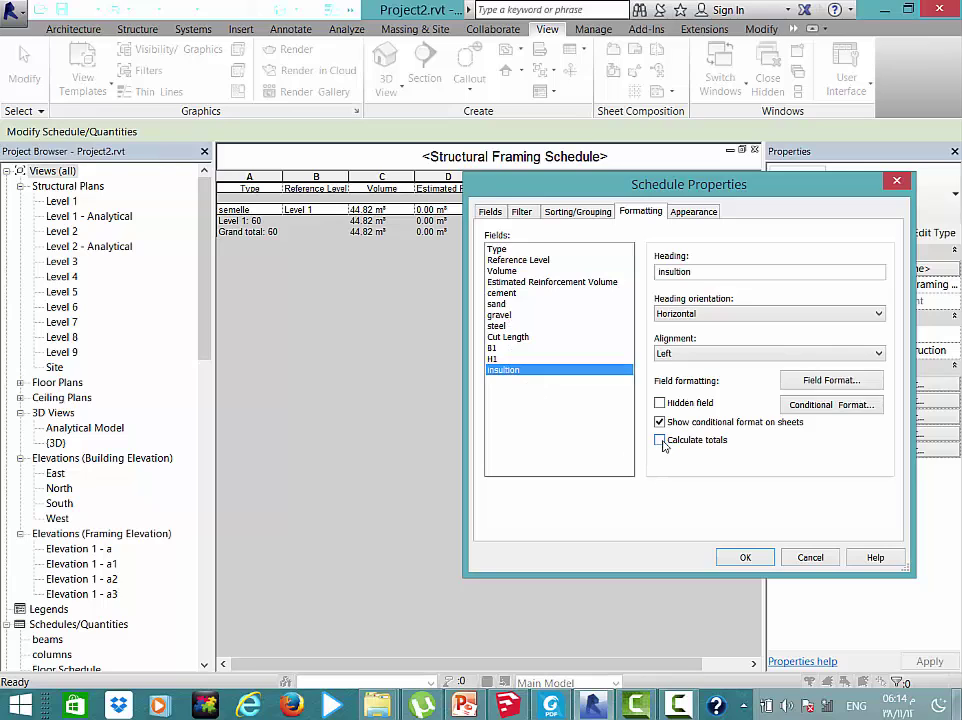
Review the formatting of the B1 and H1 fields
click(493, 348)
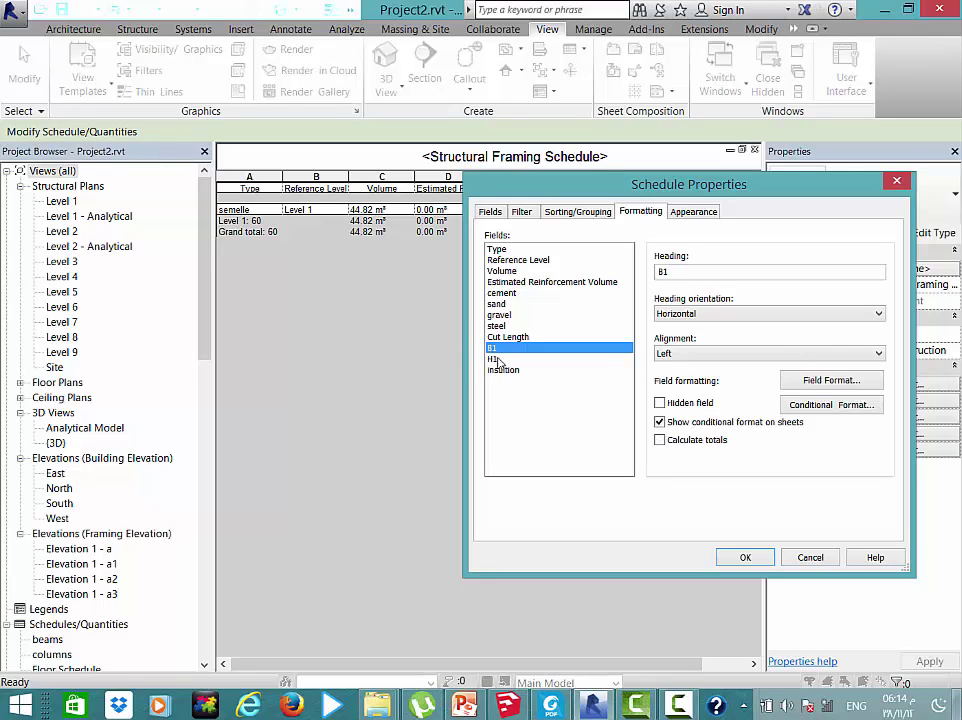
click(498, 358)
click(497, 348)
click(497, 358)
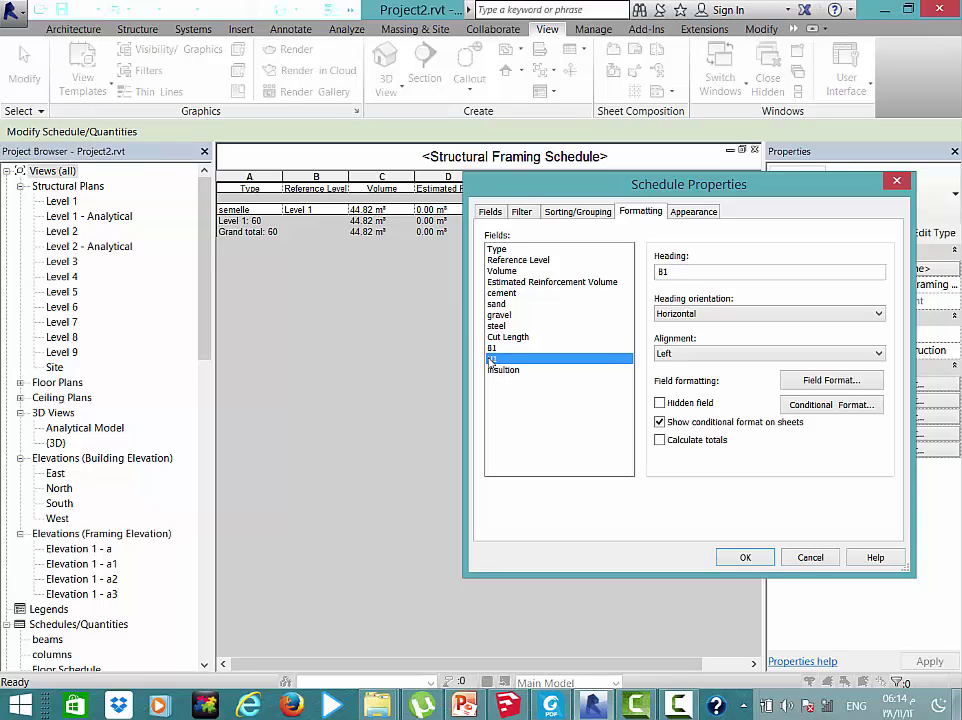
click(497, 348)
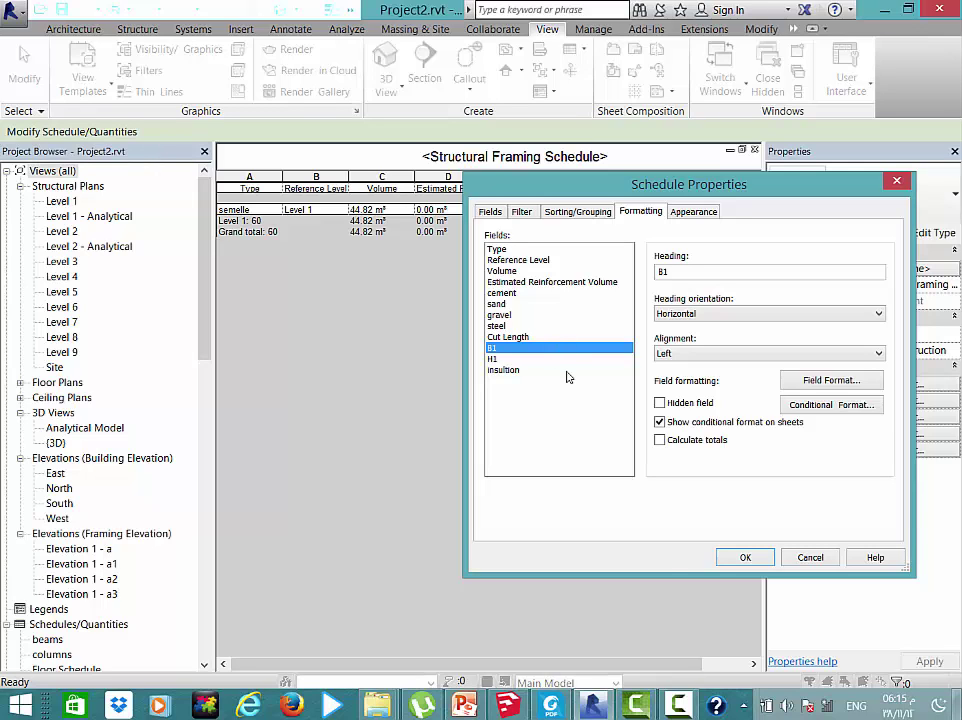
Apply the field changes and scroll across the Structural Framing Schedule
click(743, 558)
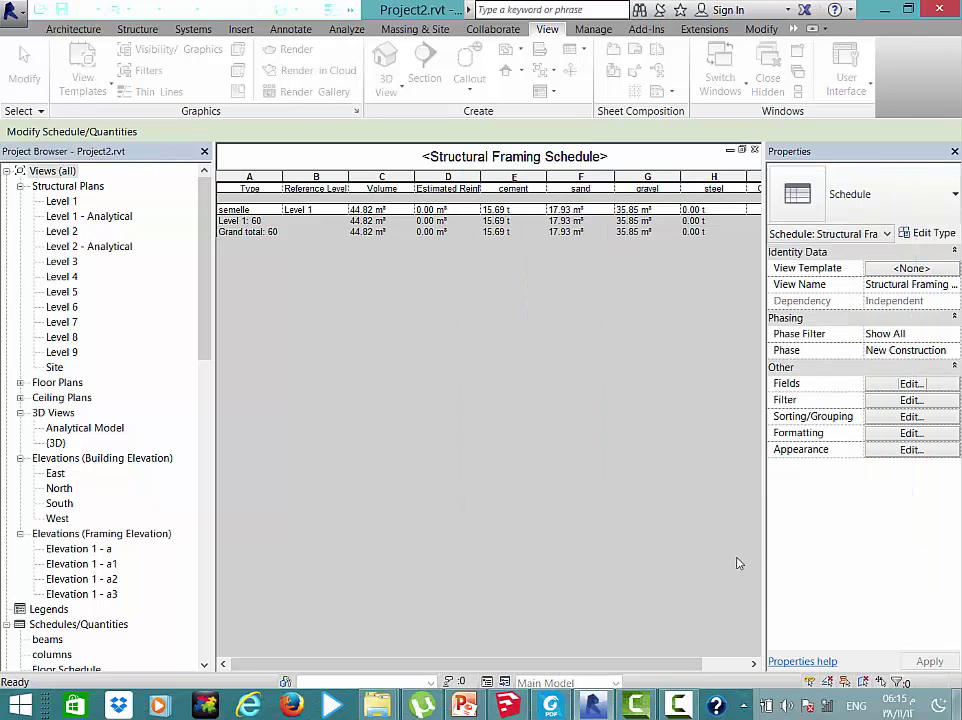
drag(508, 663, 719, 653)
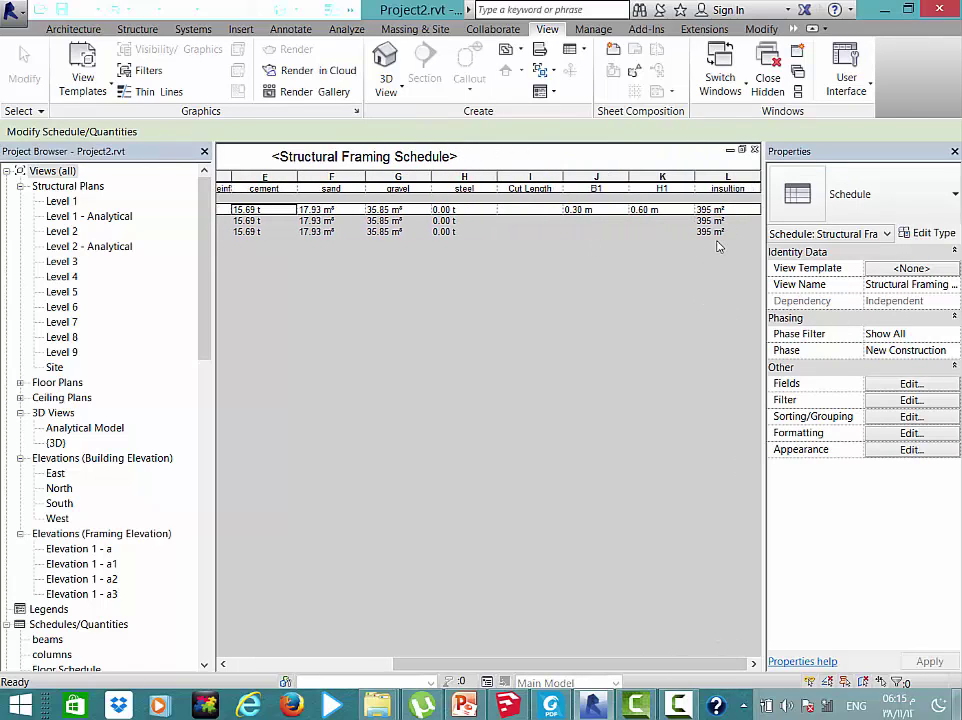
click(537, 209)
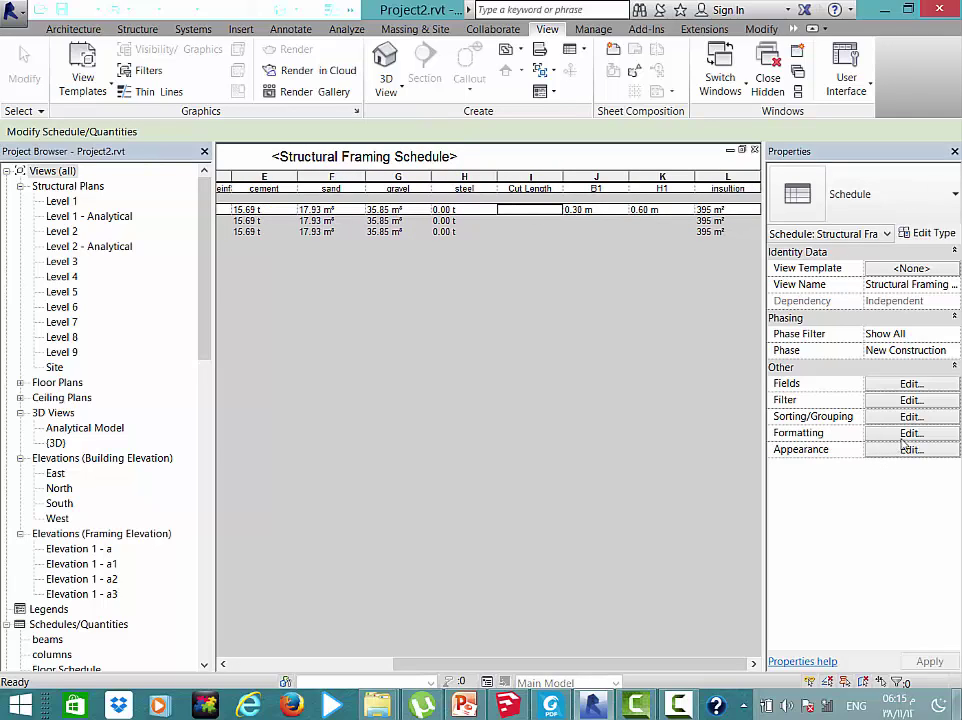
Enable totals for Cut Length and check the 328.80 m and 395 m² totals
click(908, 433)
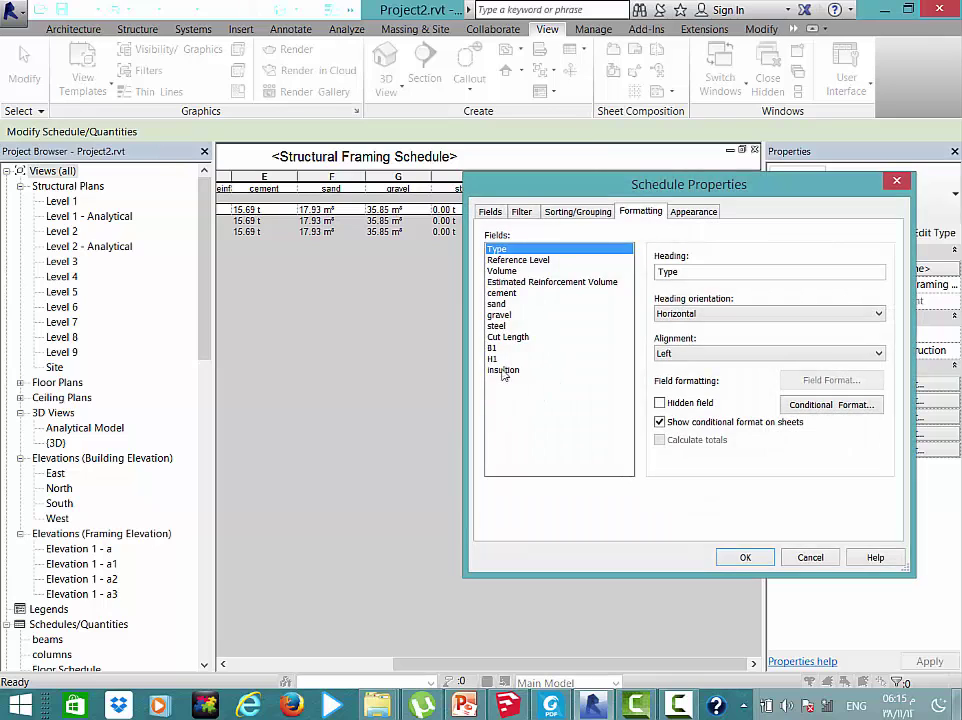
click(520, 337)
click(700, 440)
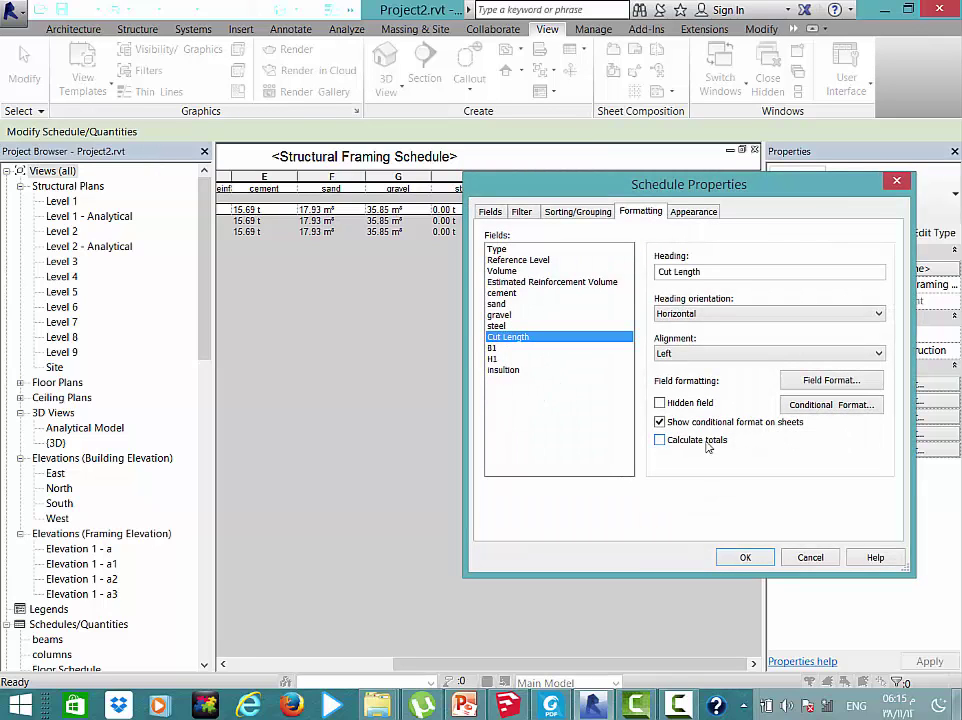
click(740, 557)
drag(650, 664, 475, 645)
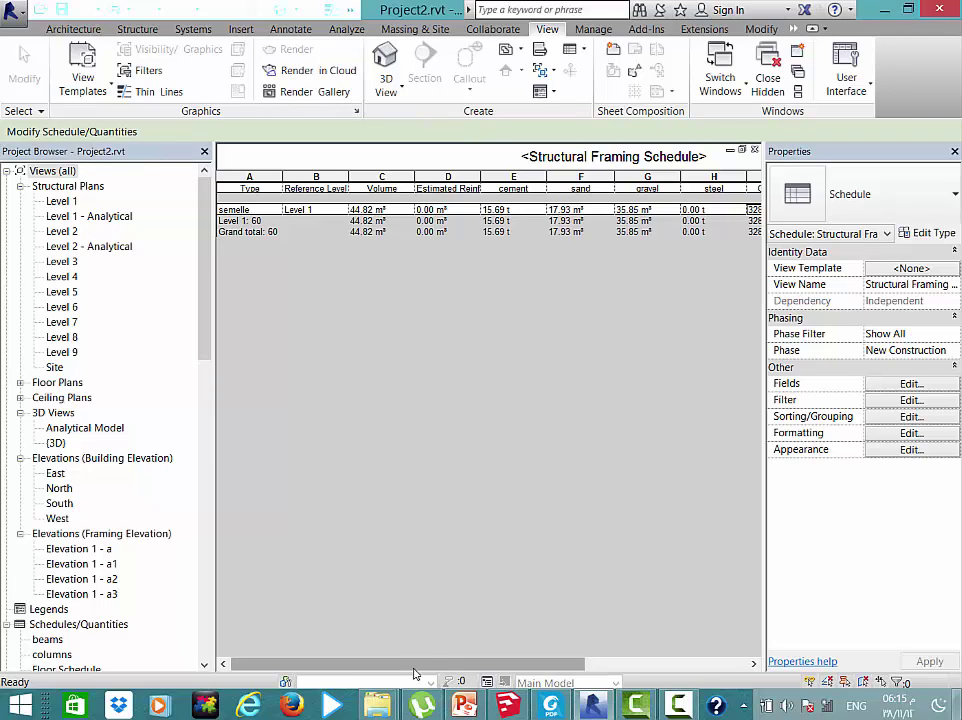
drag(414, 663, 578, 663)
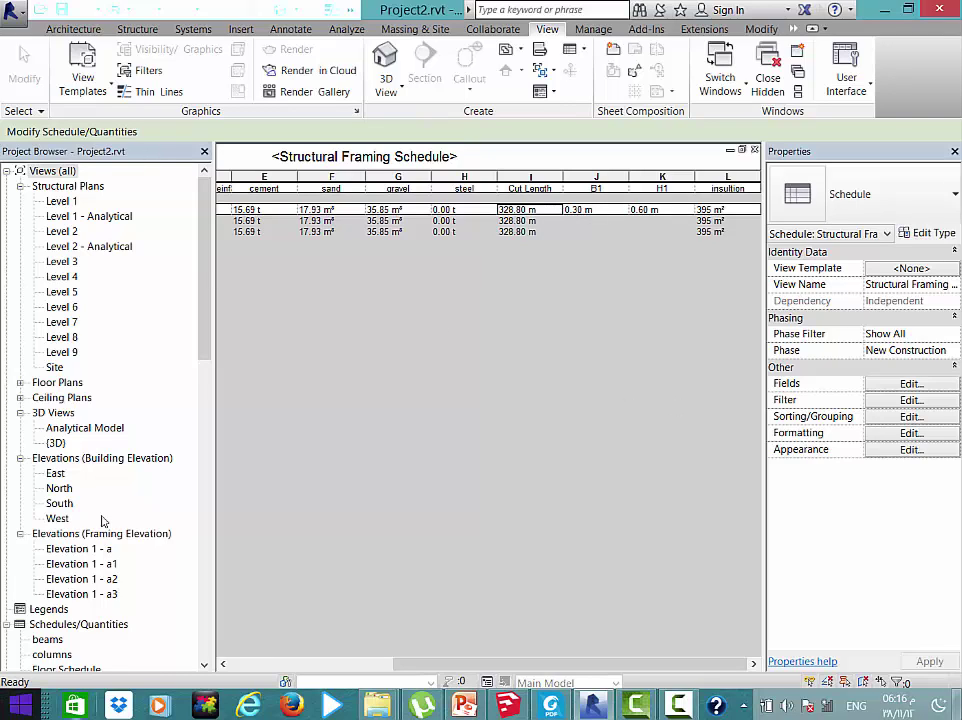
drag(206, 347, 199, 516)
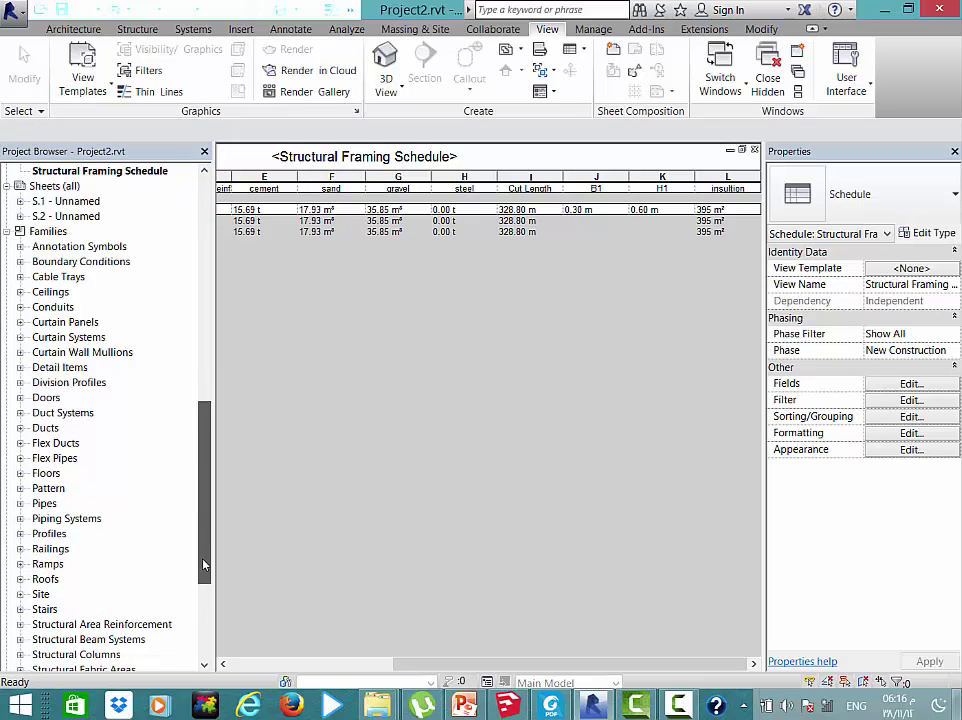
scroll(152, 419, down, 3)
double_click(75, 680)
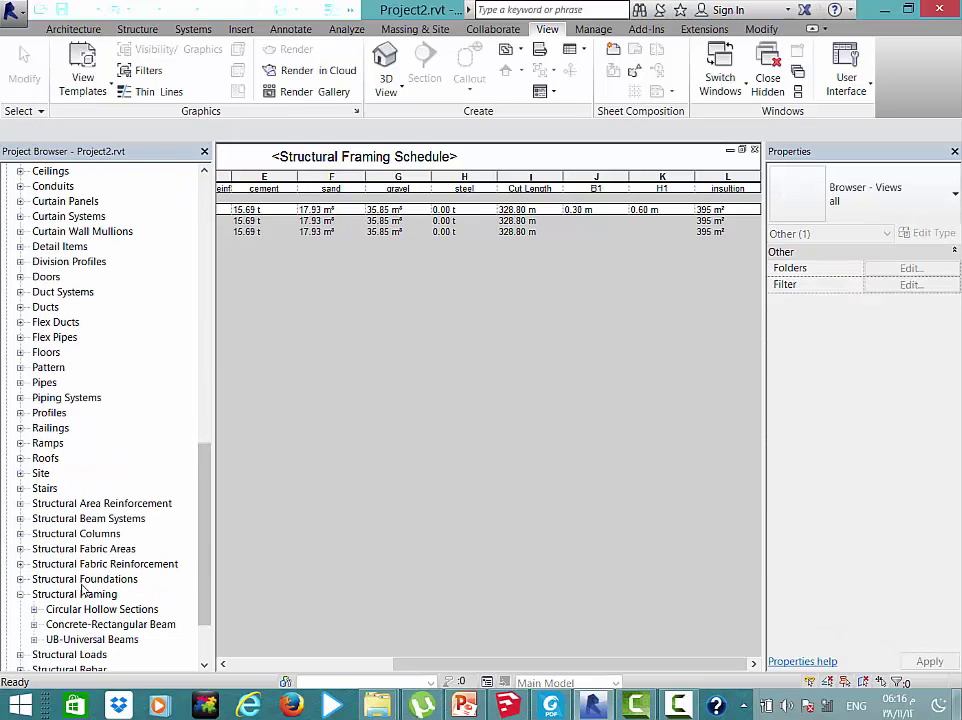
right_click(90, 626)
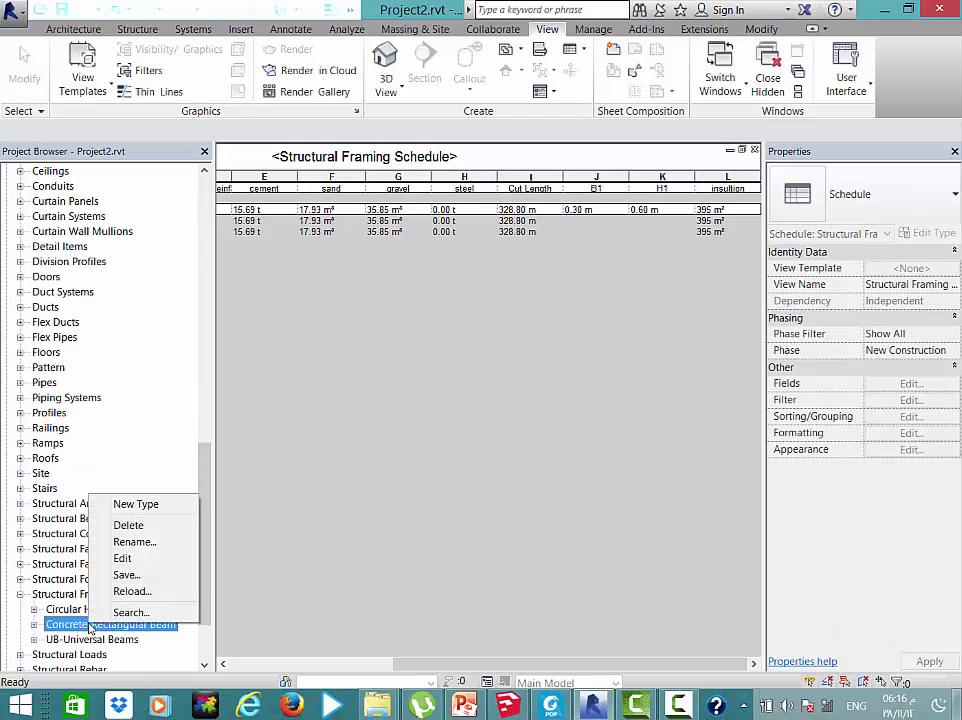
click(421, 473)
click(421, 473)
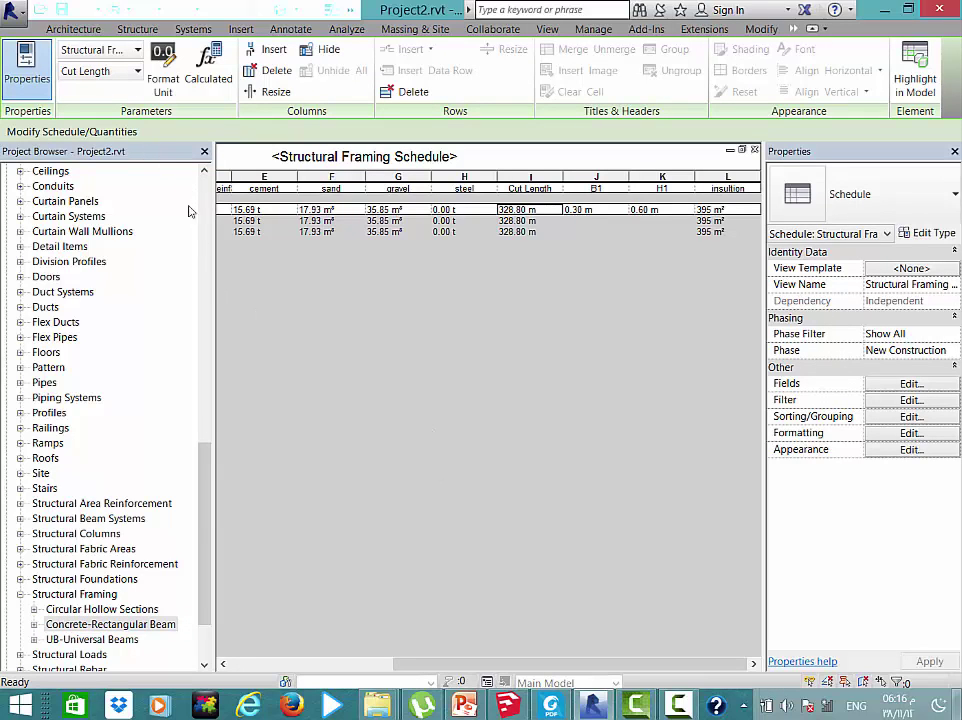
drag(200, 522, 205, 205)
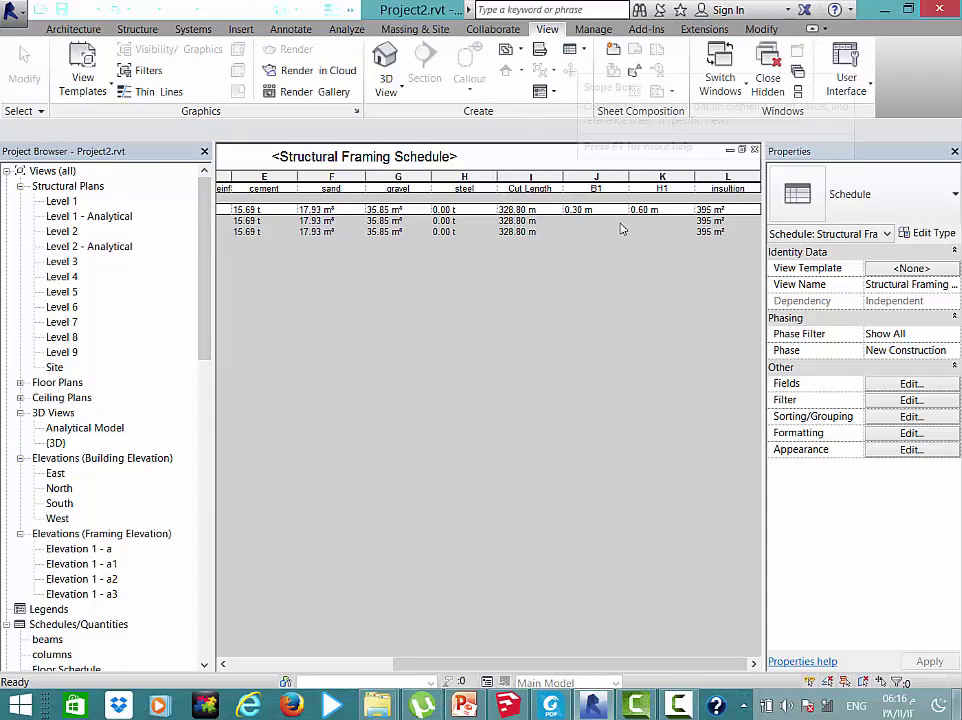
click(550, 706)
Scroll the exported PDF to the RC footing table: 36 footings, 36.53 m³, 132 m² insultion
scroll(560, 540, down, 1)
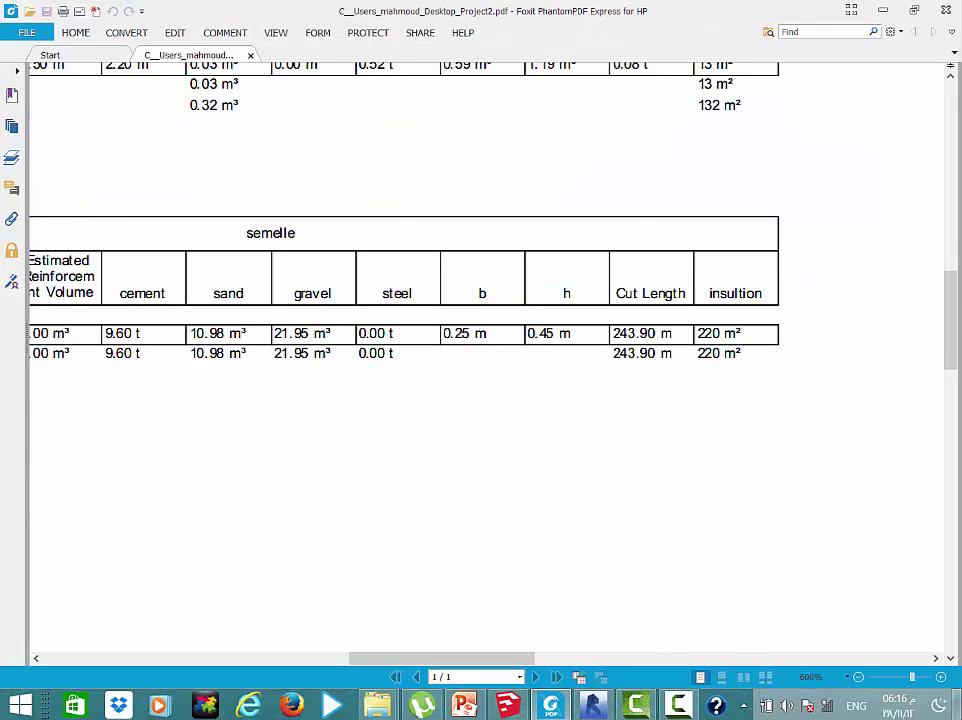
mouse_move(948, 300)
mouse_down()
mouse_move(938, 135)
mouse_move(947, 240)
mouse_up()
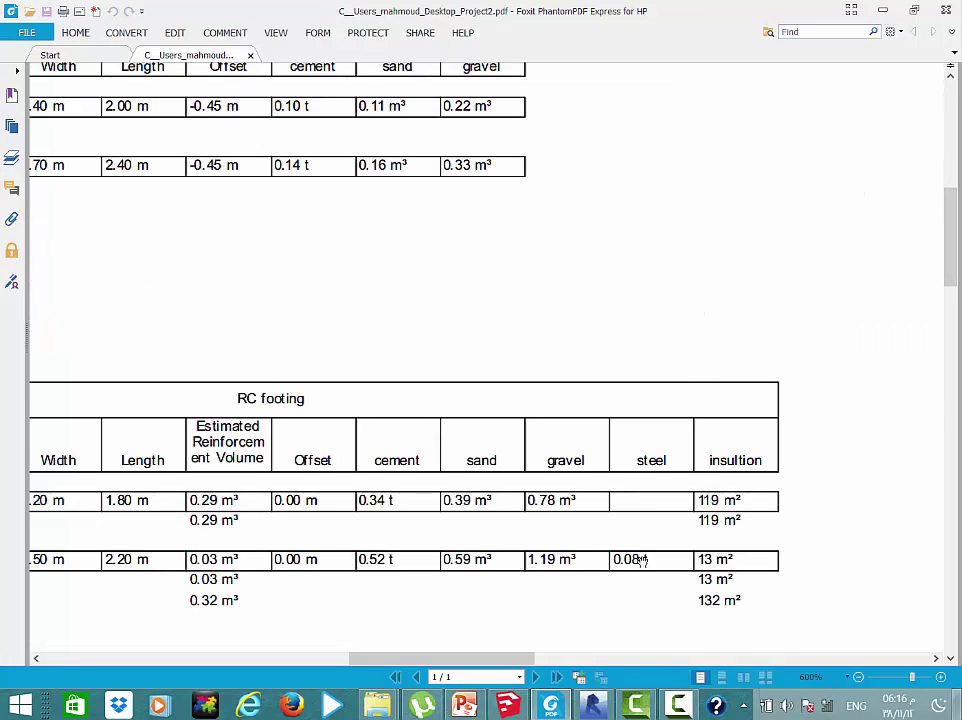
drag(487, 657, 447, 660)
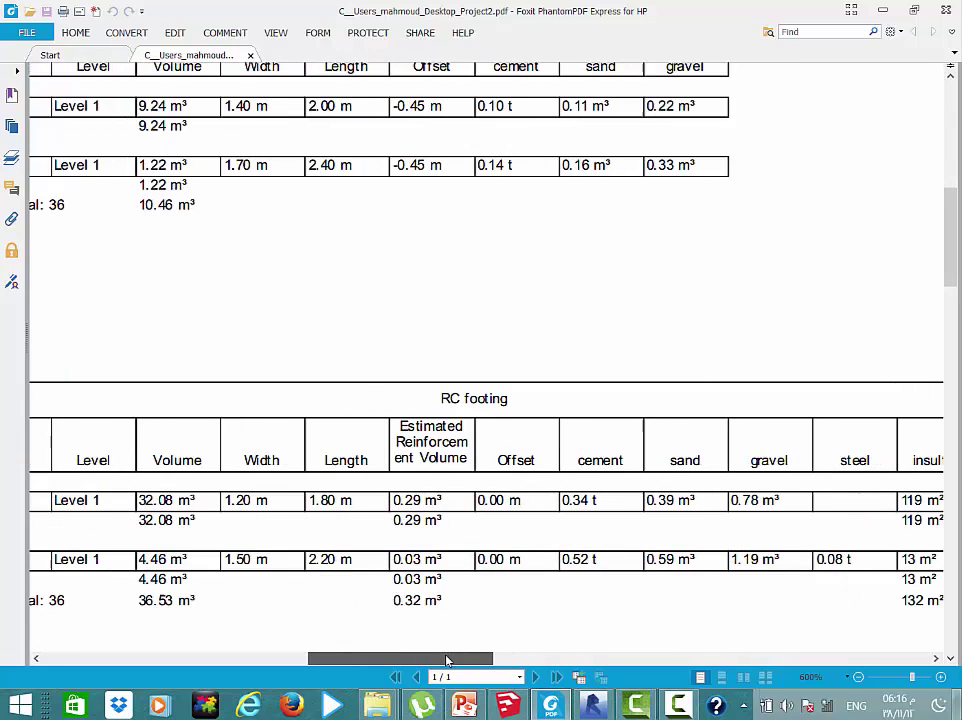
scroll(352, 477, down, 3)
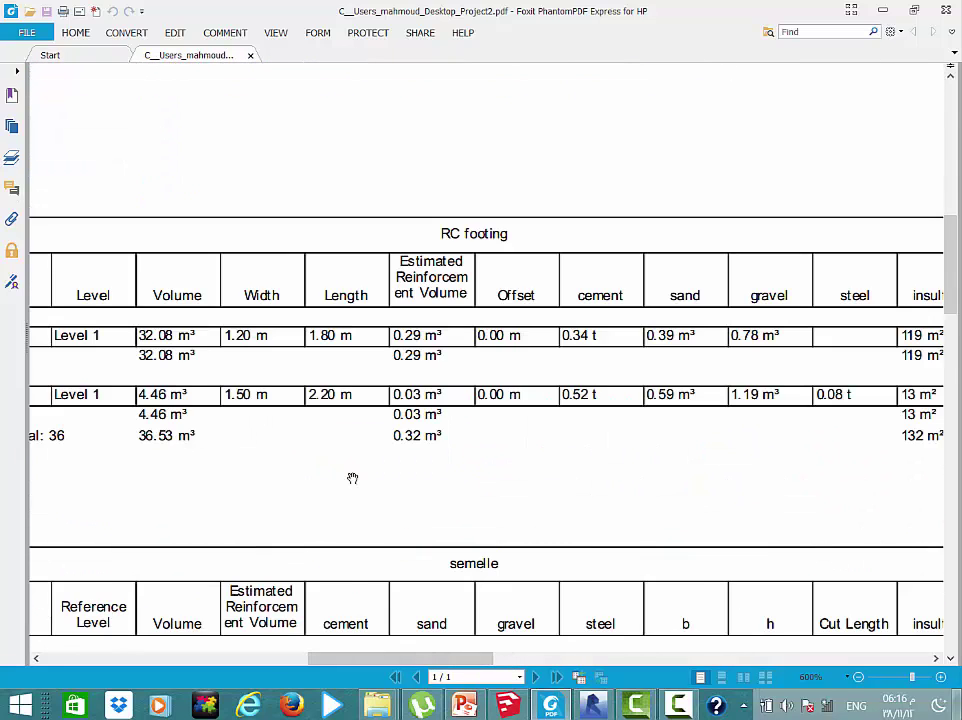
ctrl+scroll(352, 478, down, 2)
scroll(352, 478, down, 1)
scroll(350, 479, down, 1)
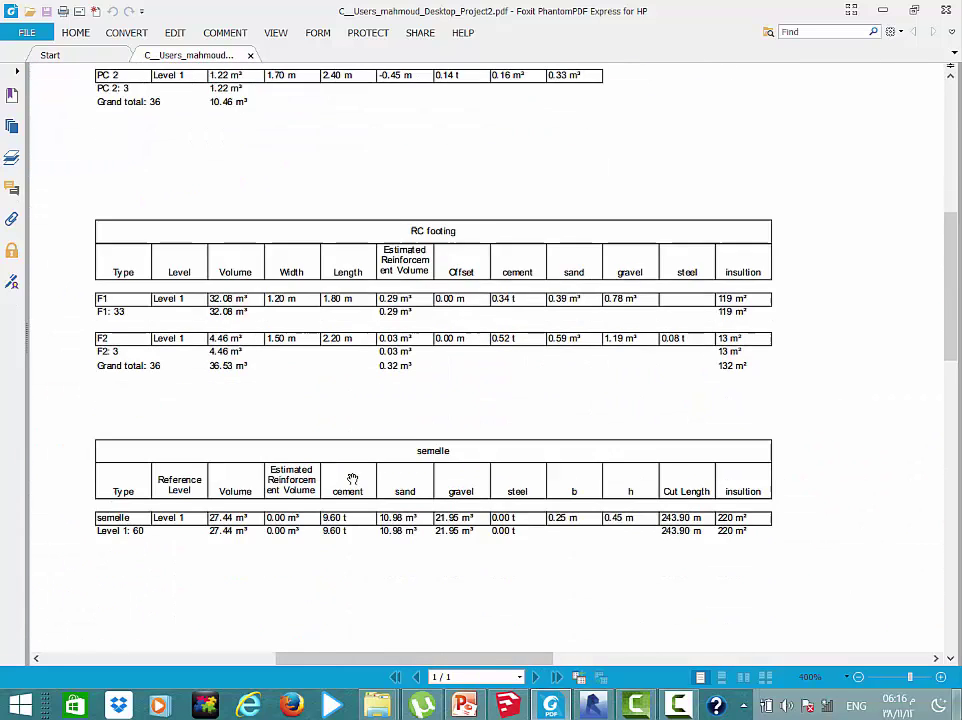
scroll(350, 480, down, 2)
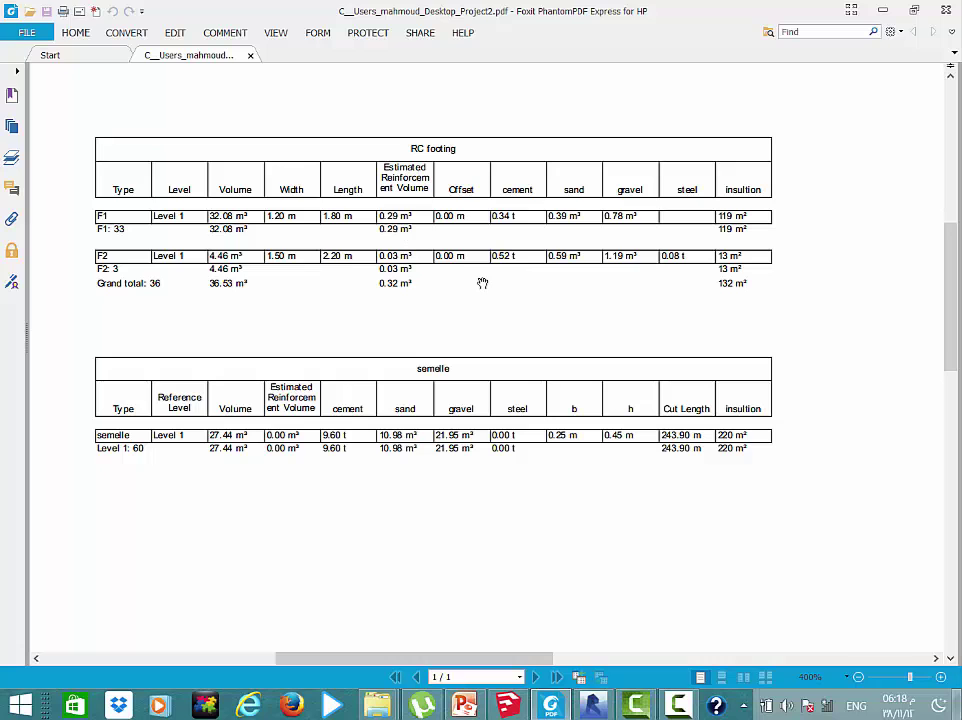
Create a new schedule for the Structural Foundations category
click(594, 704)
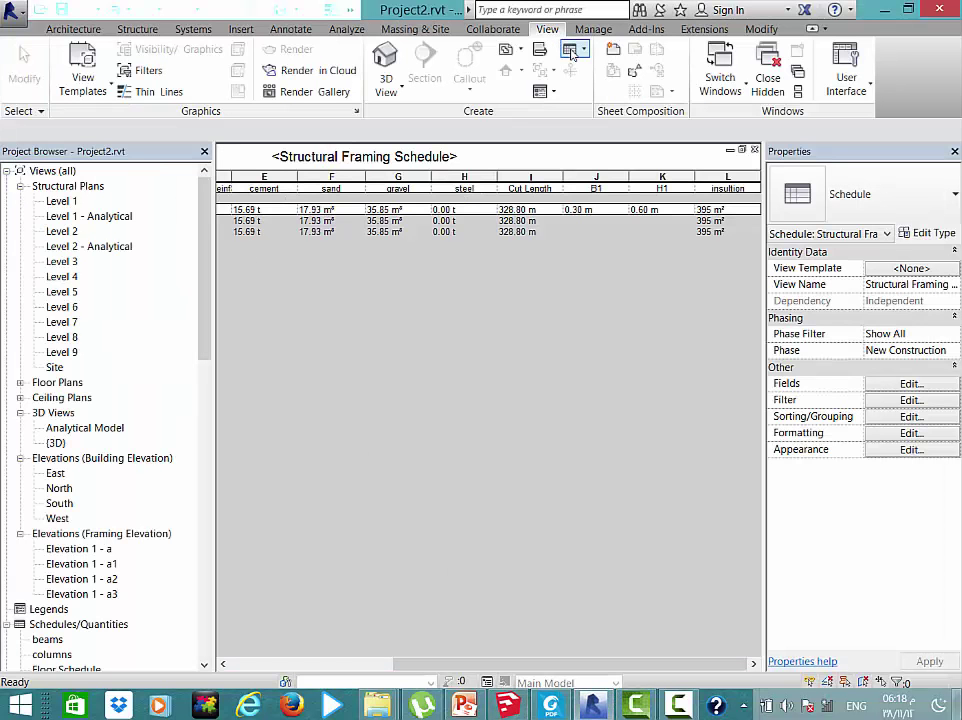
click(572, 52)
click(590, 77)
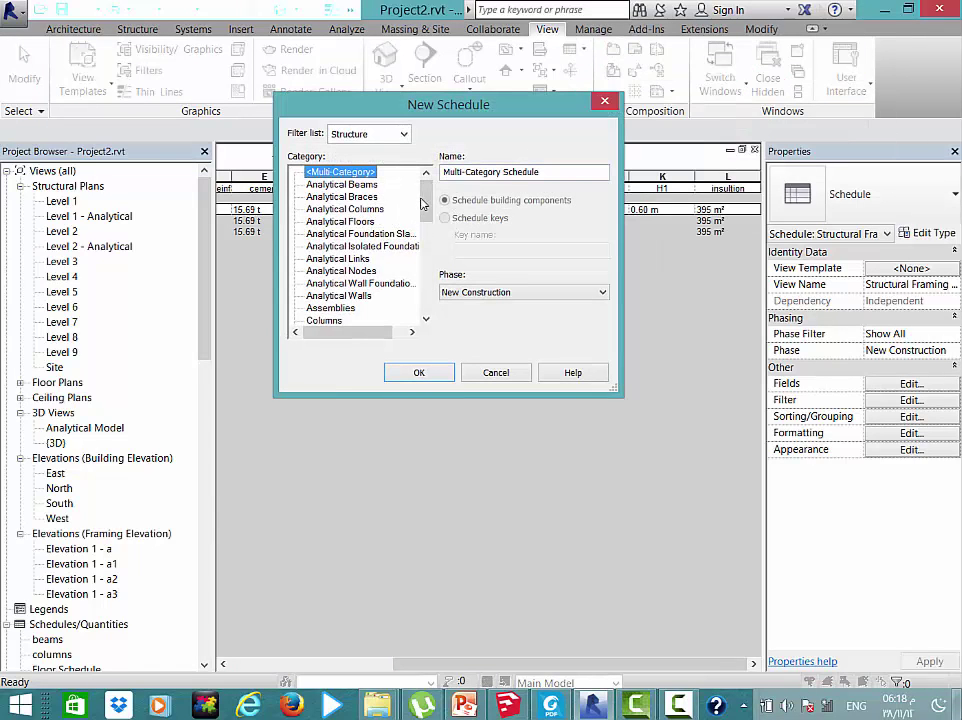
scroll(429, 300, down, 10)
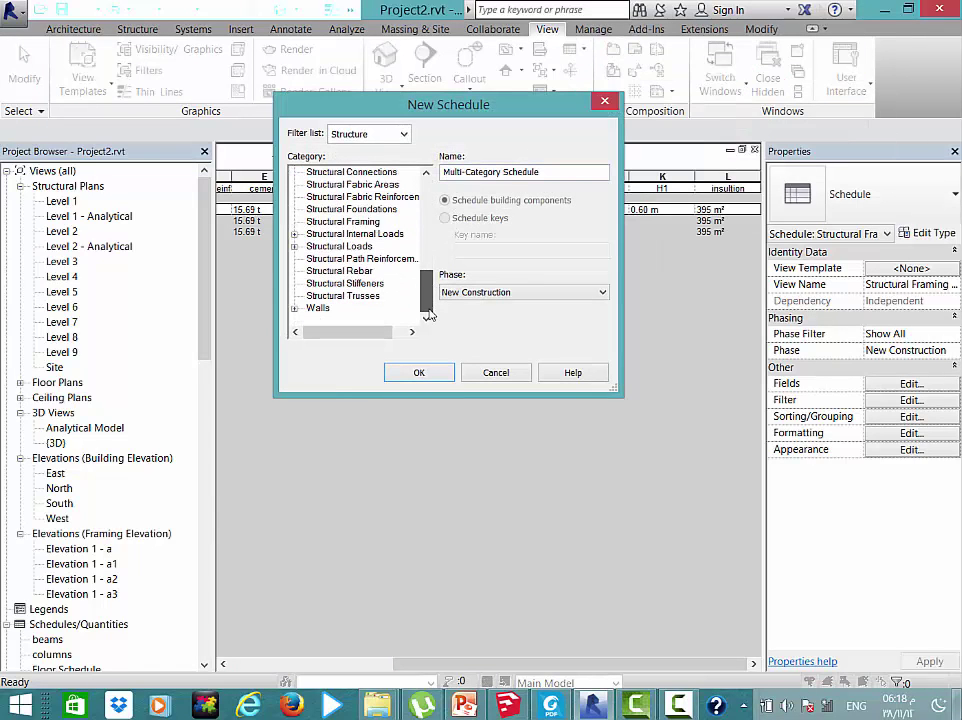
click(369, 211)
double_click(369, 212)
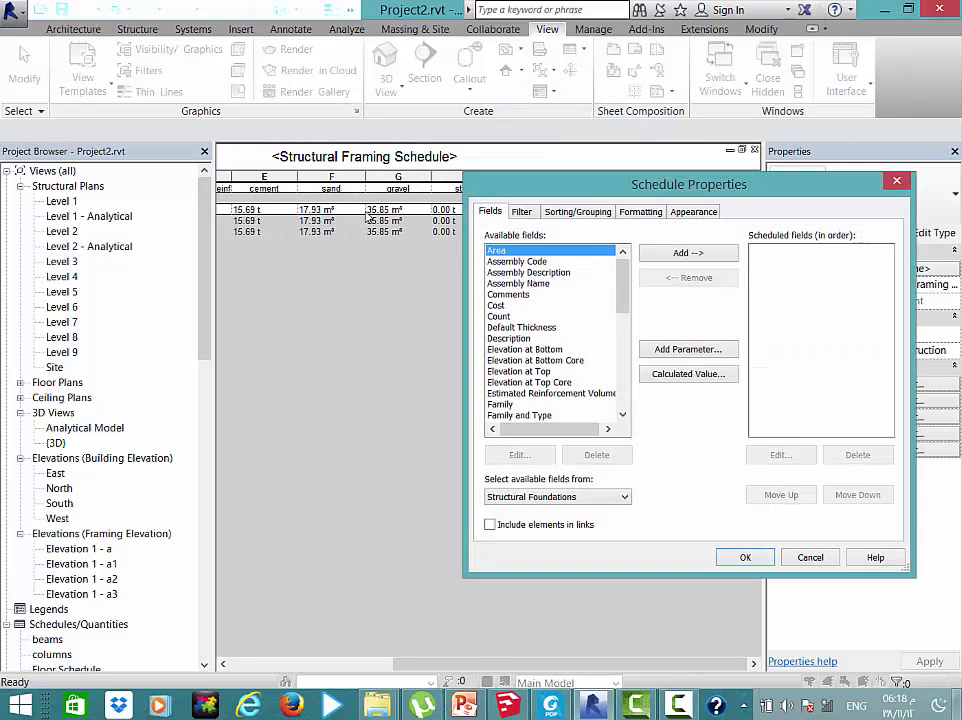
Add Volume, Type, Level, Estimated Reinforcement Volume and Offset as schedule fields
scroll(620, 333, down, 5)
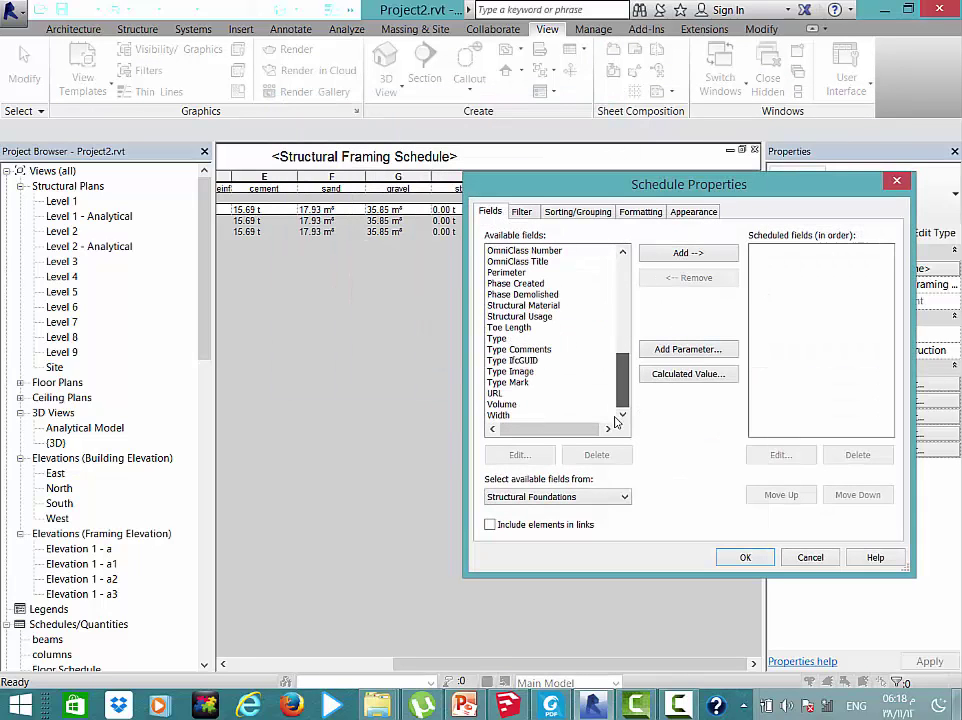
double_click(521, 406)
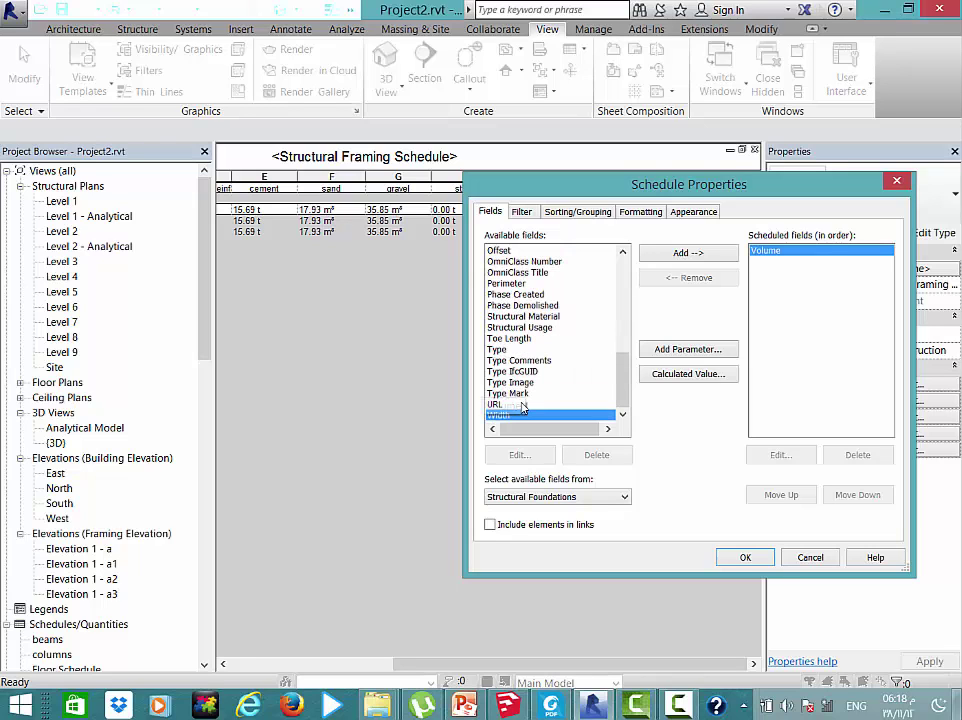
double_click(496, 350)
click(515, 283)
scroll(517, 316, up, 3)
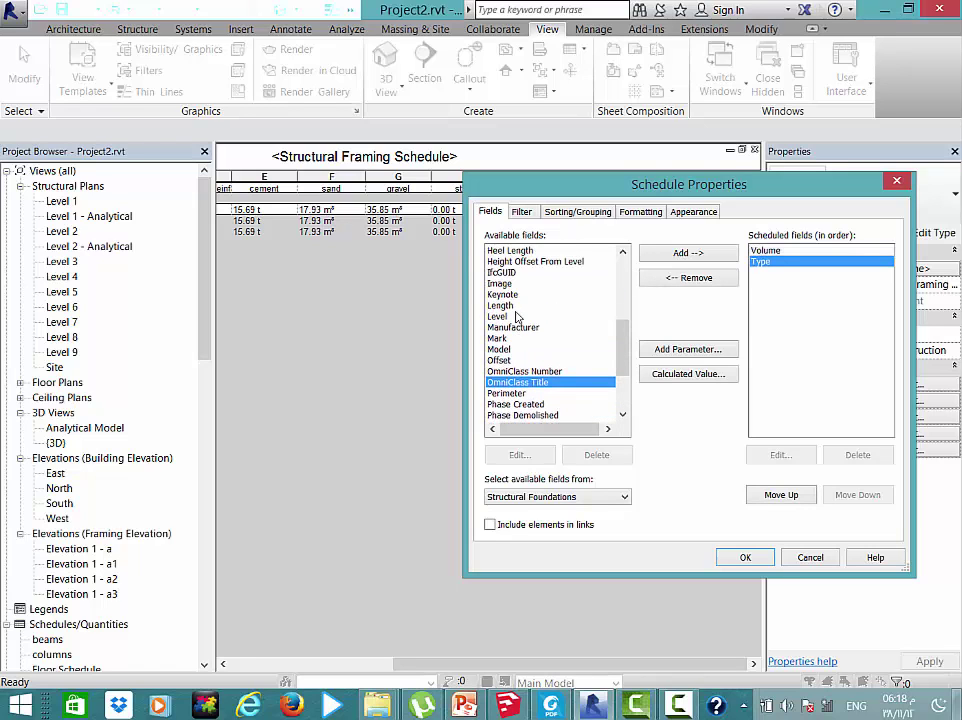
double_click(517, 316)
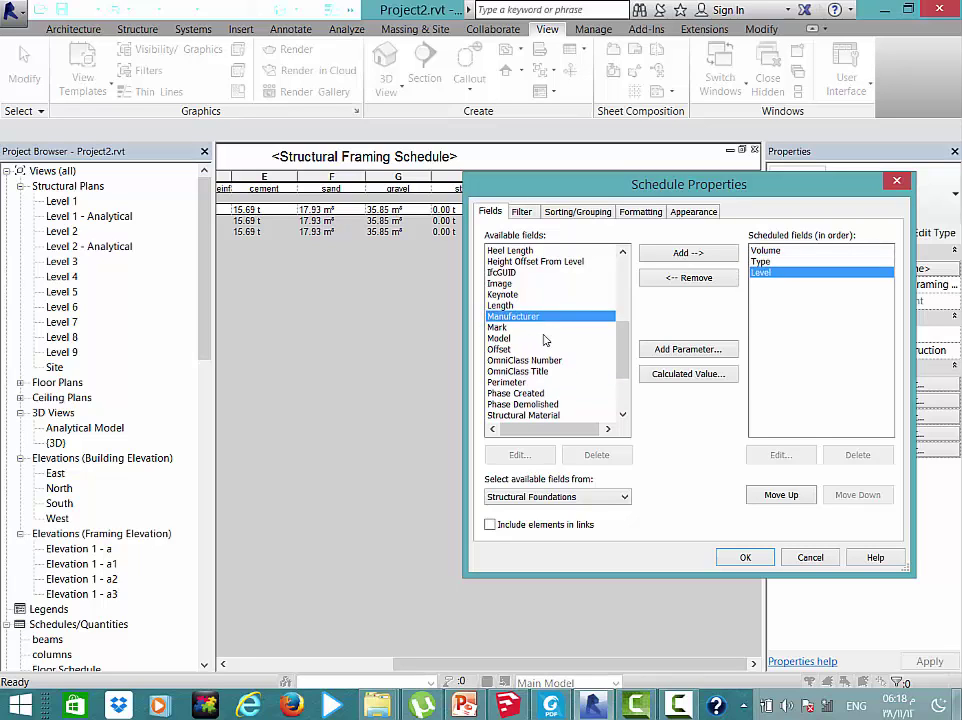
scroll(543, 345, up, 3)
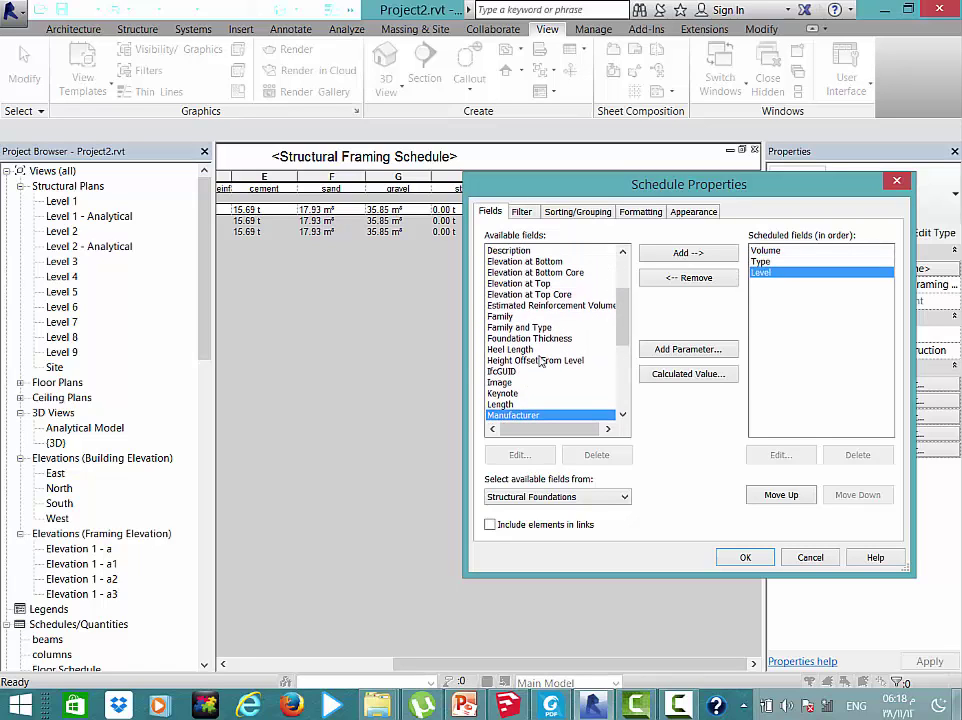
double_click(540, 305)
scroll(541, 394, down, 1)
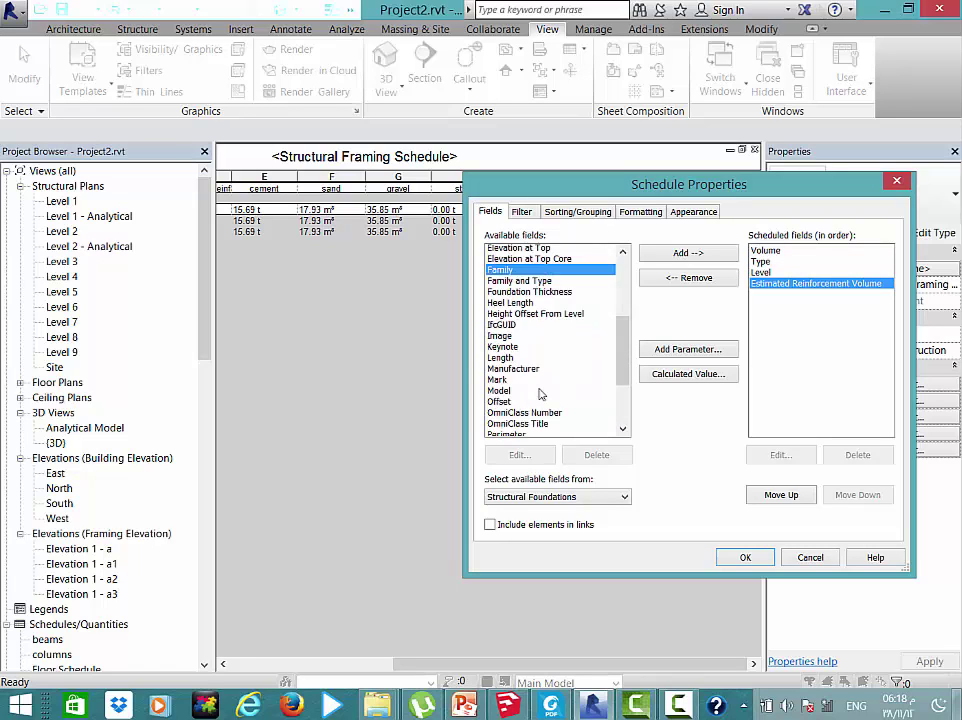
scroll(540, 395, down, 1)
double_click(505, 371)
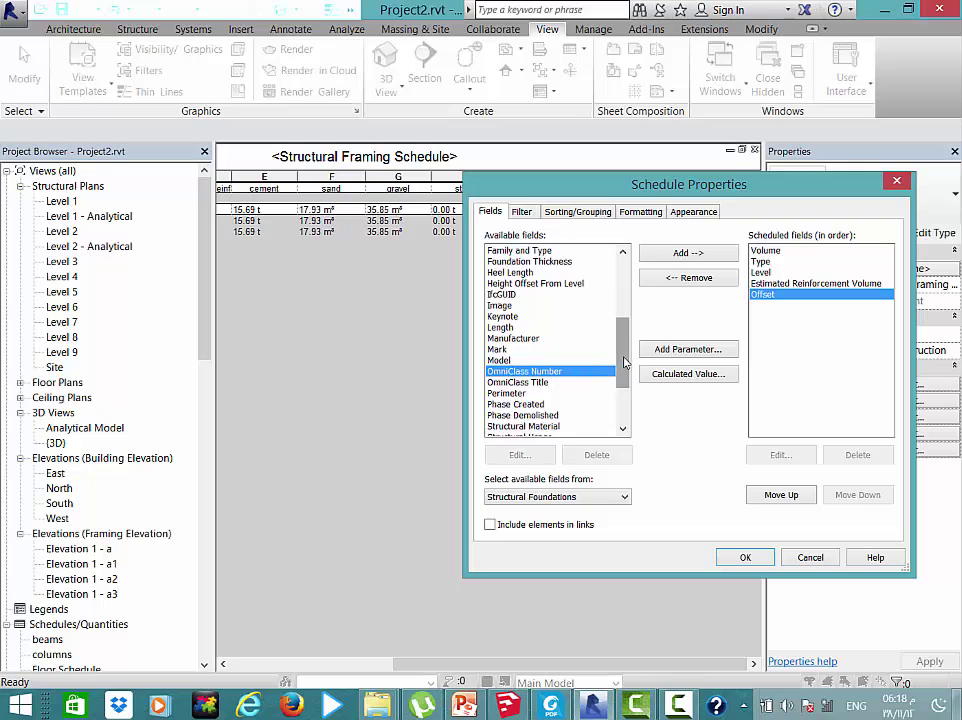
scroll(624, 305, up, 5)
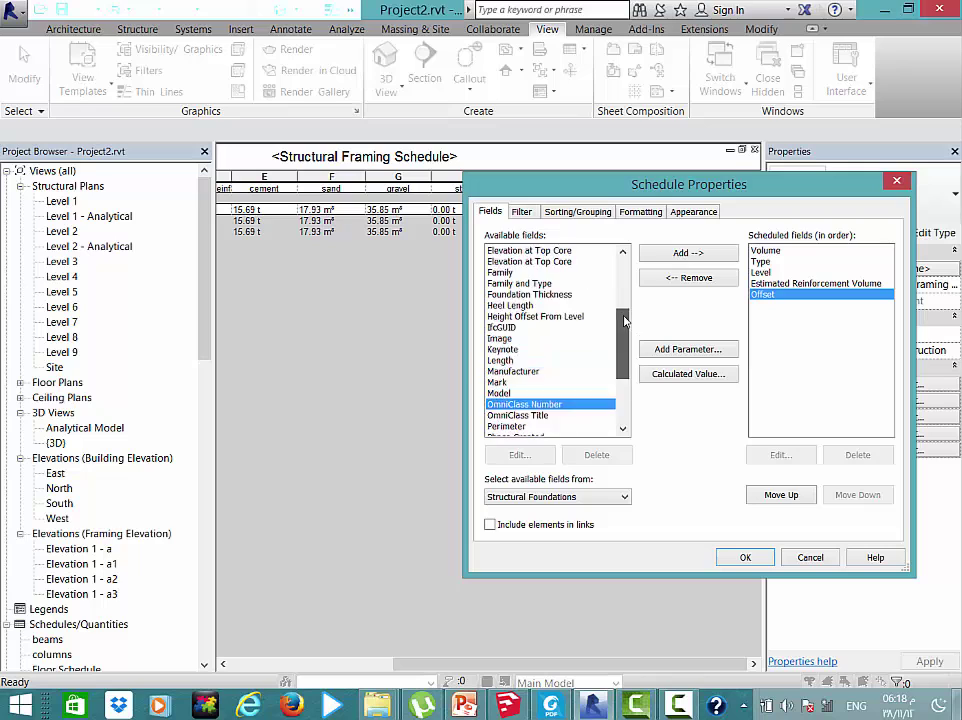
Filter the foundation schedule to Offset equals 0
click(521, 211)
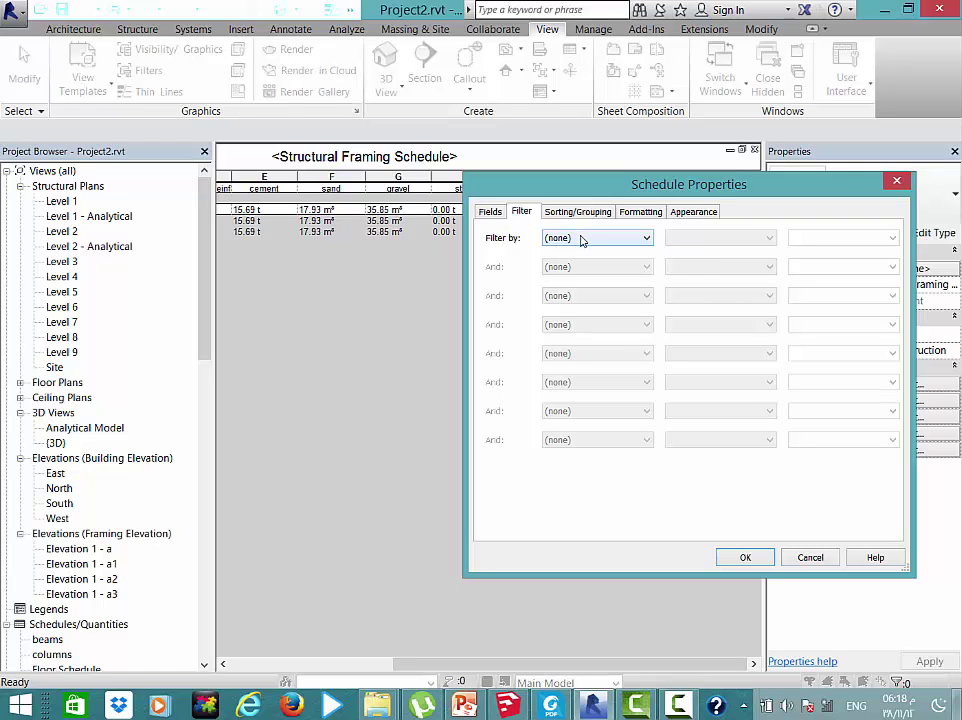
click(582, 240)
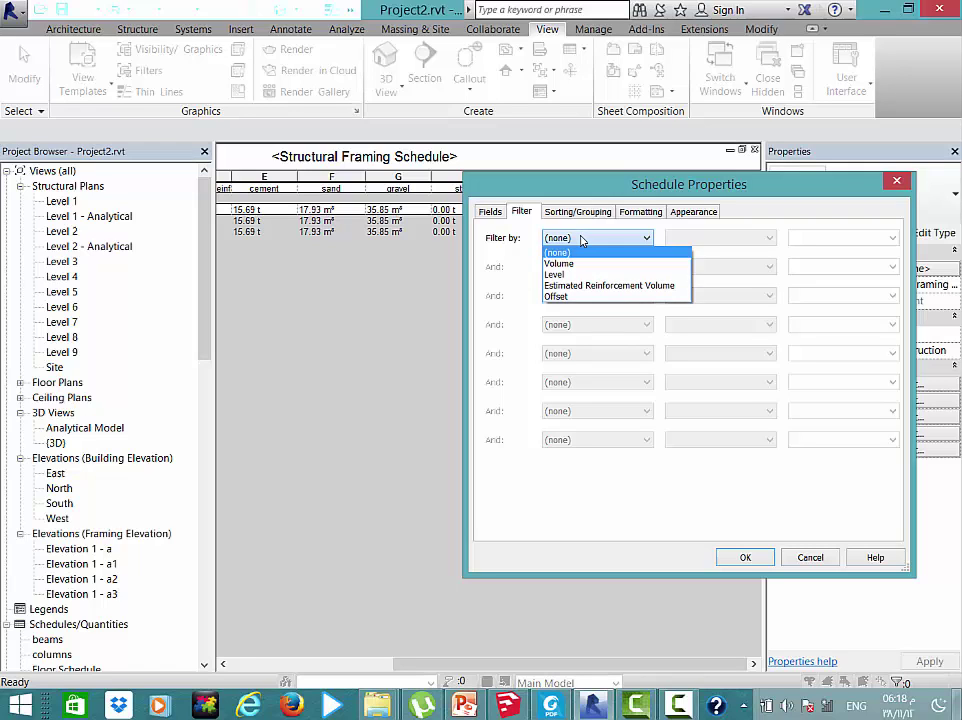
click(592, 297)
click(852, 238)
text(0)
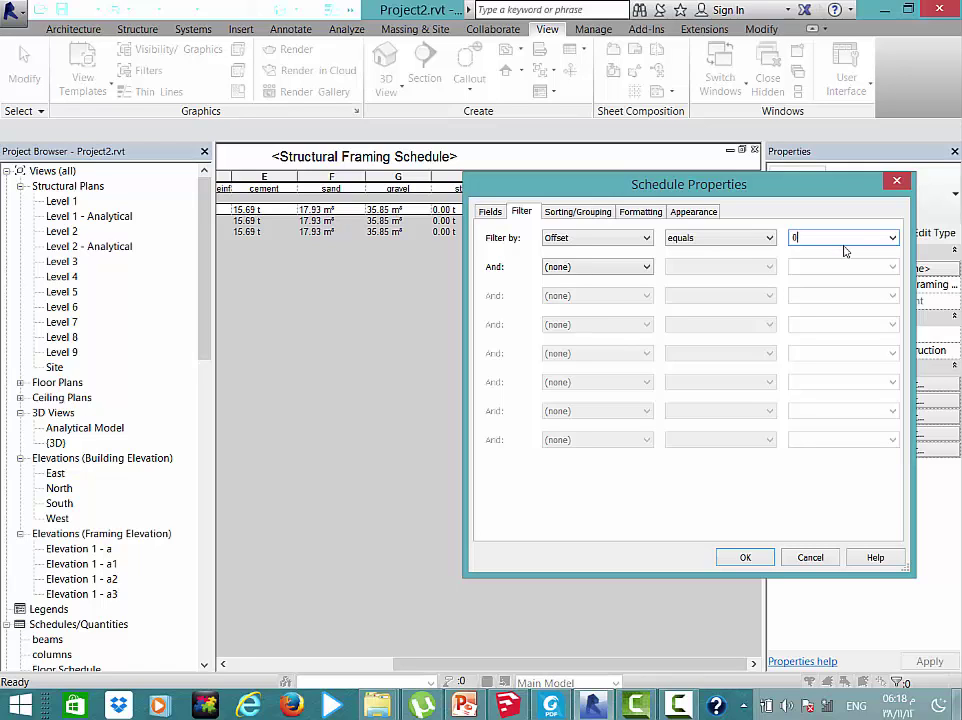
Sort by Level with footer and blank line, then by Type, unitemized, with grand totals
click(578, 212)
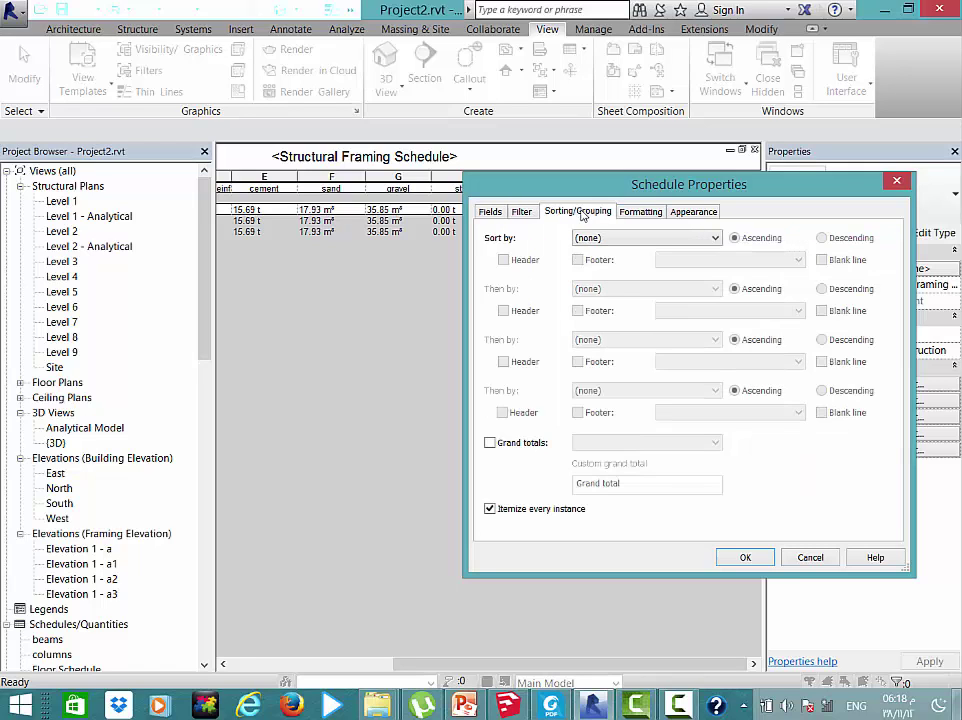
click(585, 238)
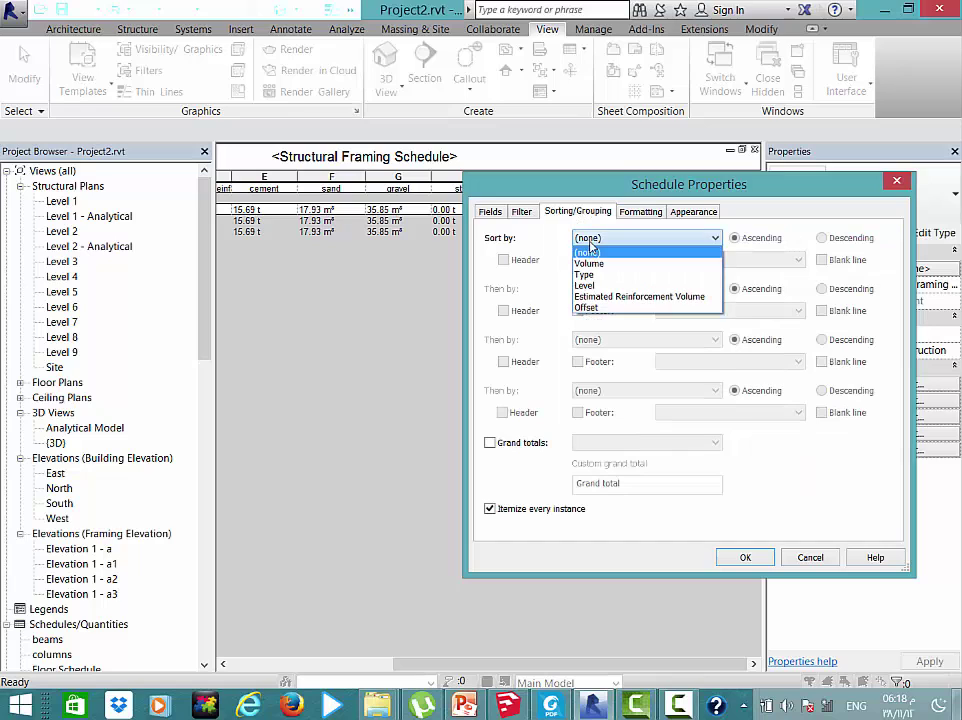
click(622, 286)
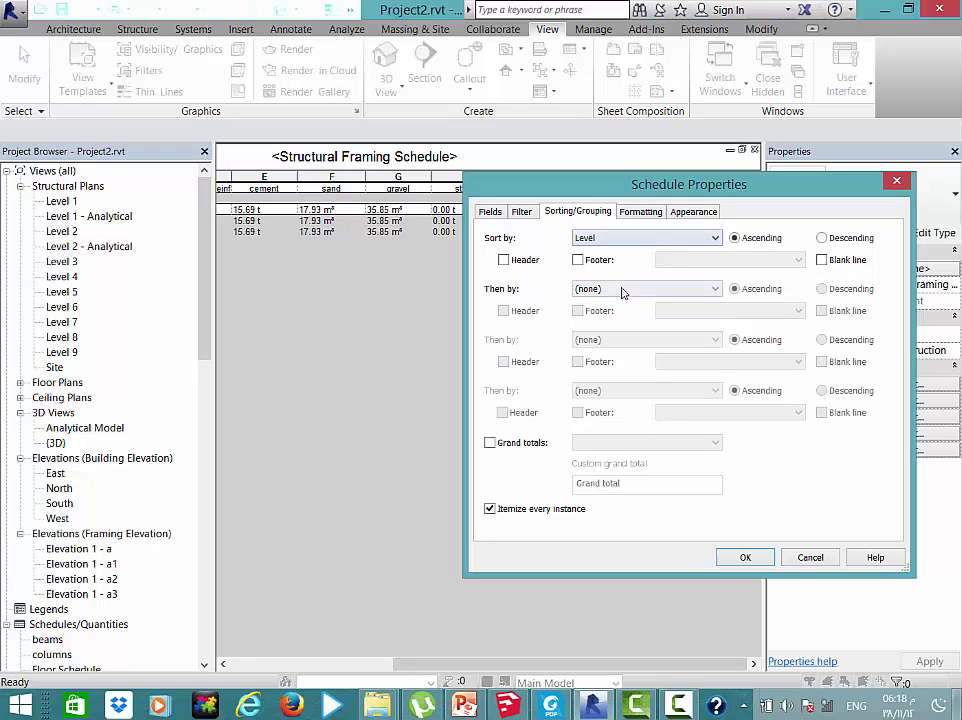
click(577, 260)
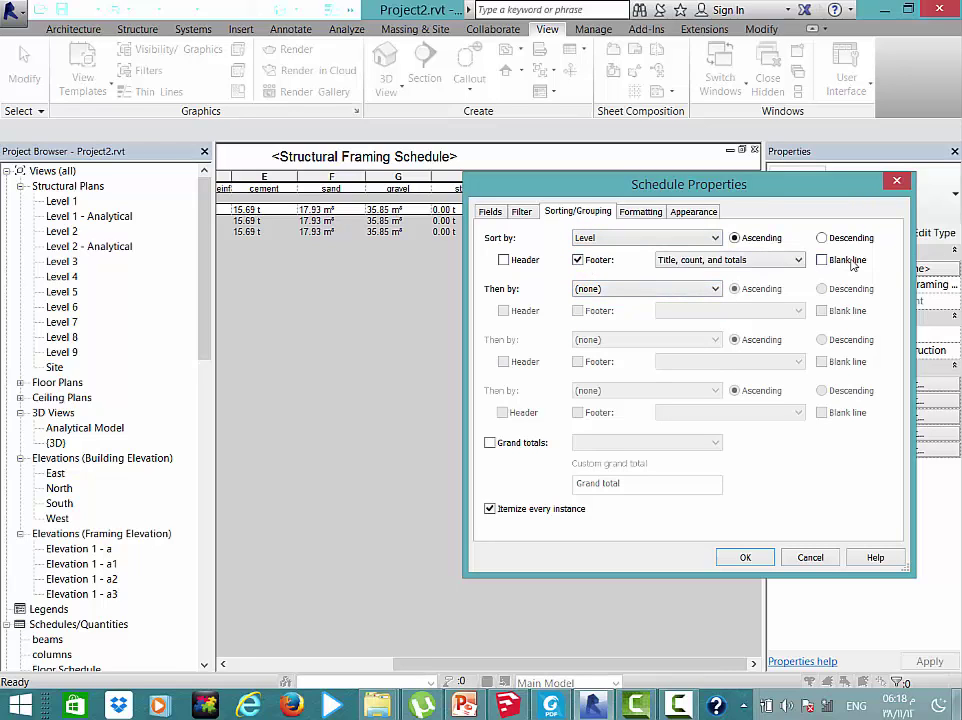
click(848, 261)
click(640, 289)
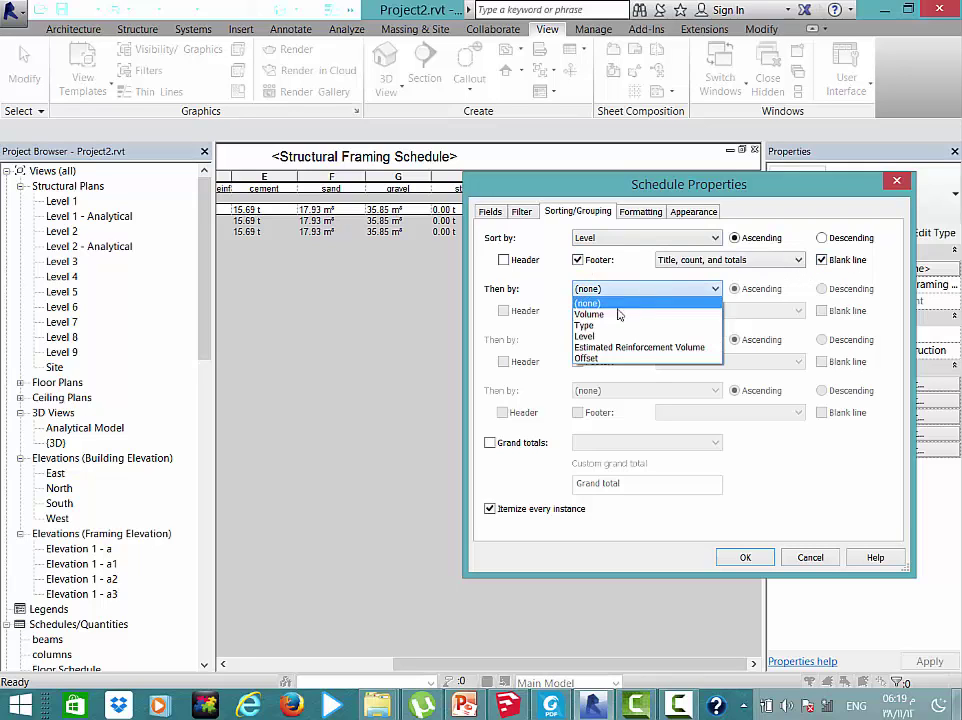
click(617, 326)
click(489, 508)
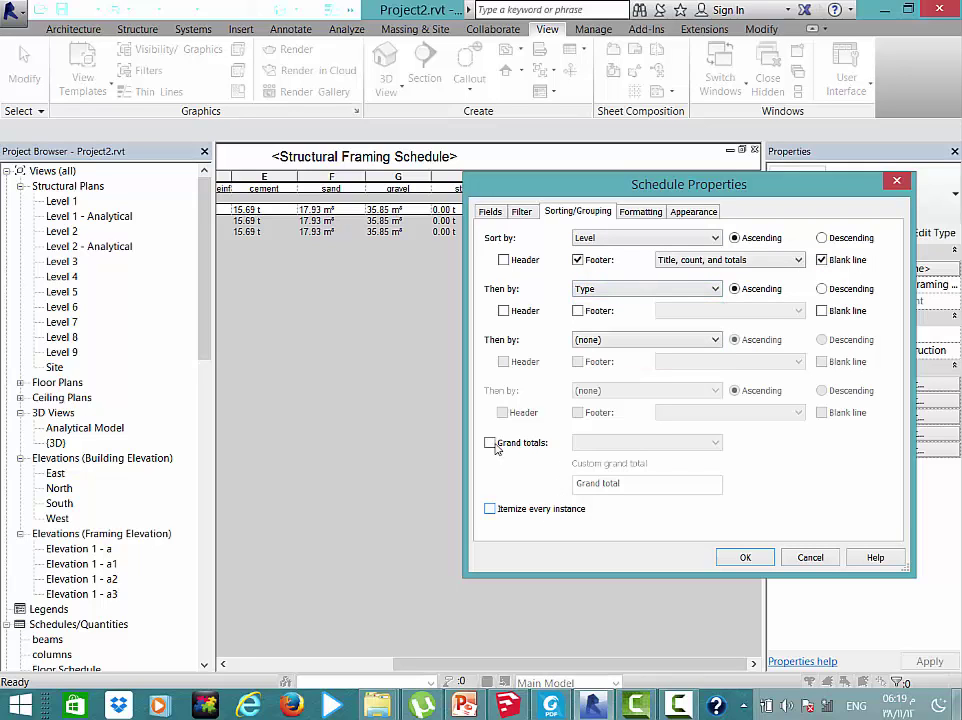
click(490, 442)
Turn on totals for the Volume and Estimated Reinforcement Volume columns
click(640, 211)
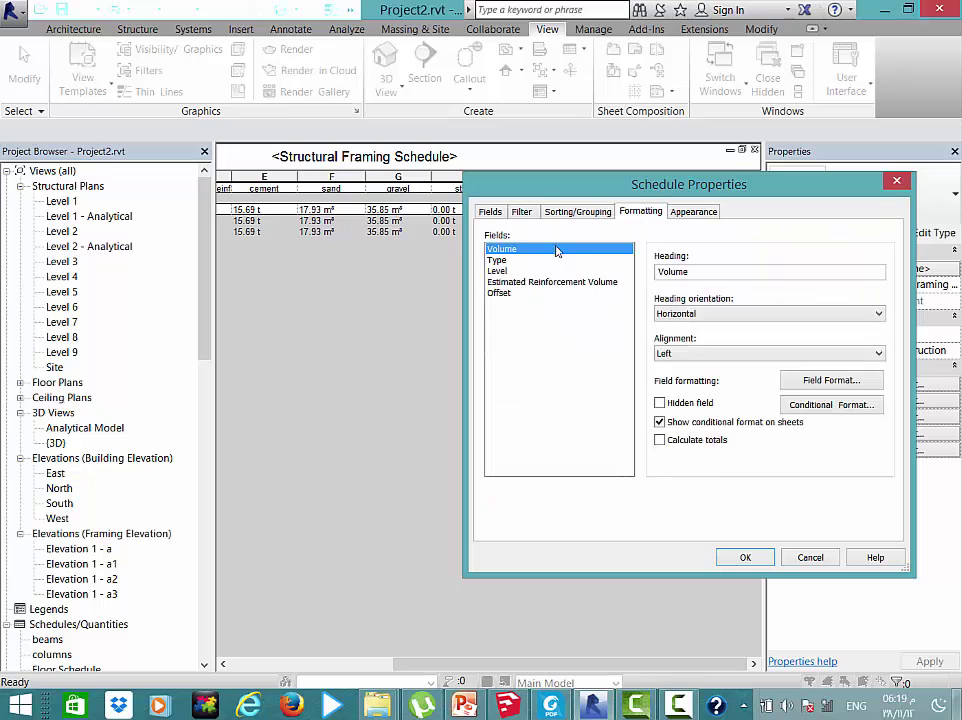
click(527, 282)
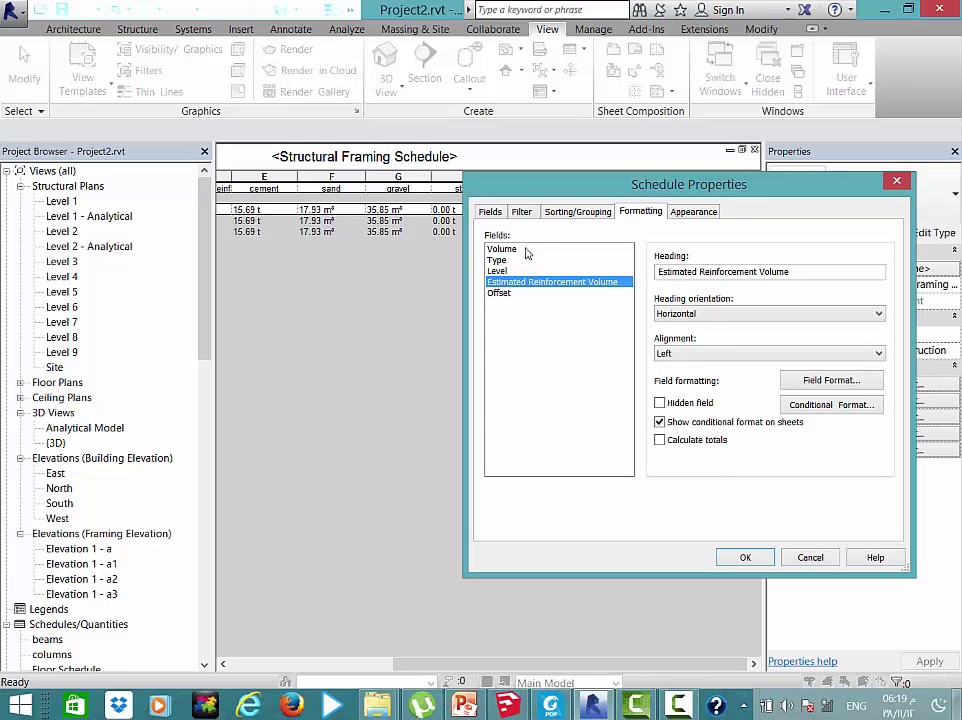
ctrl+click(530, 249)
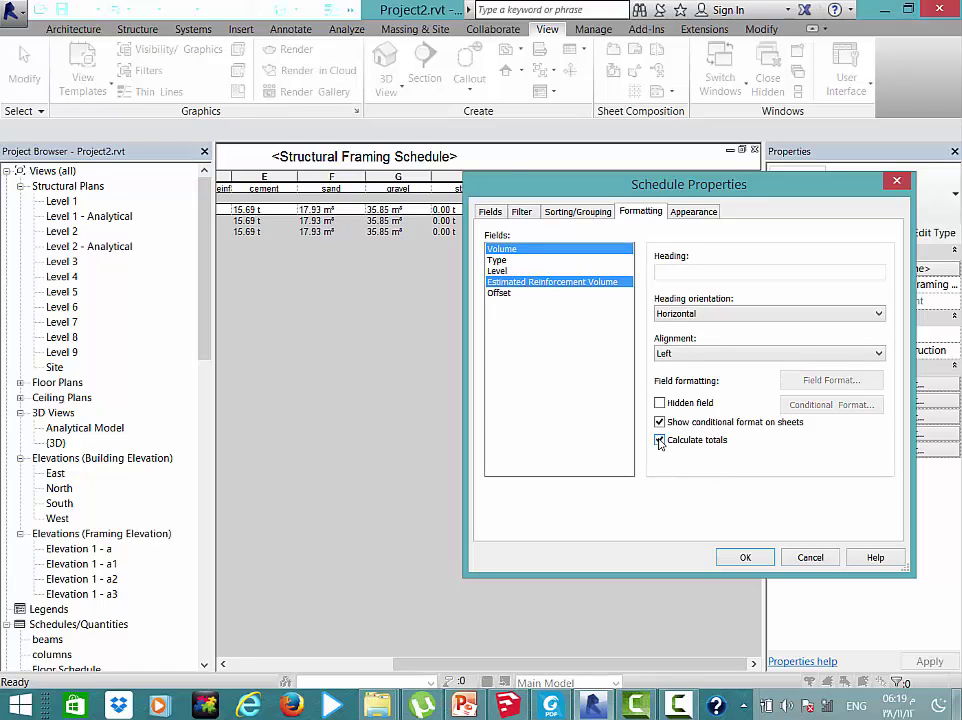
click(492, 212)
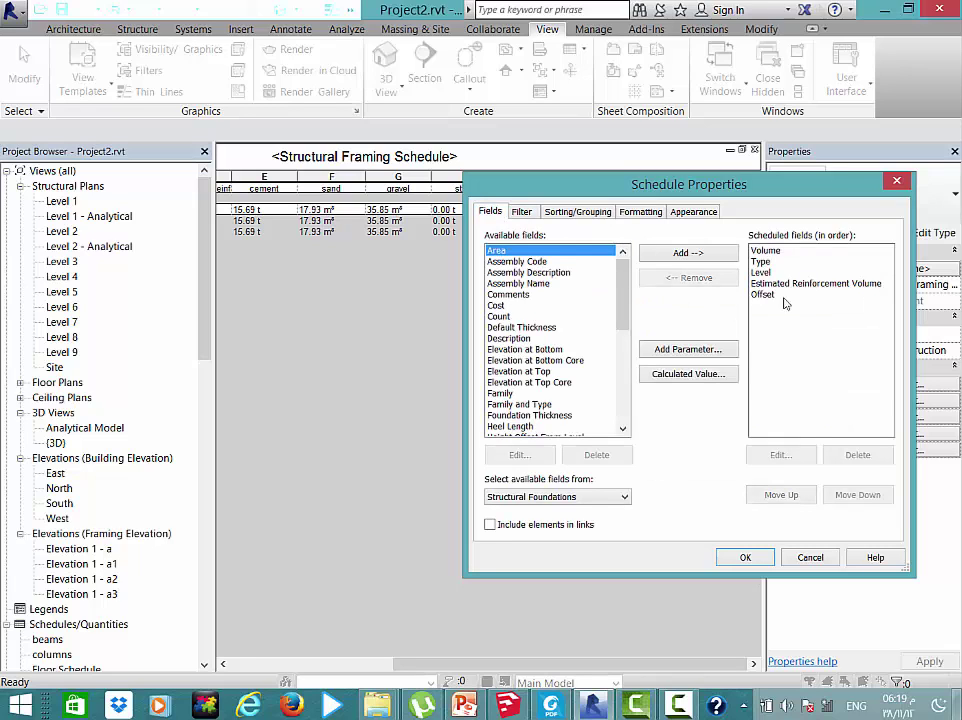
Move Type, Level and Offset to the first three columns and apply the schedule
click(762, 261)
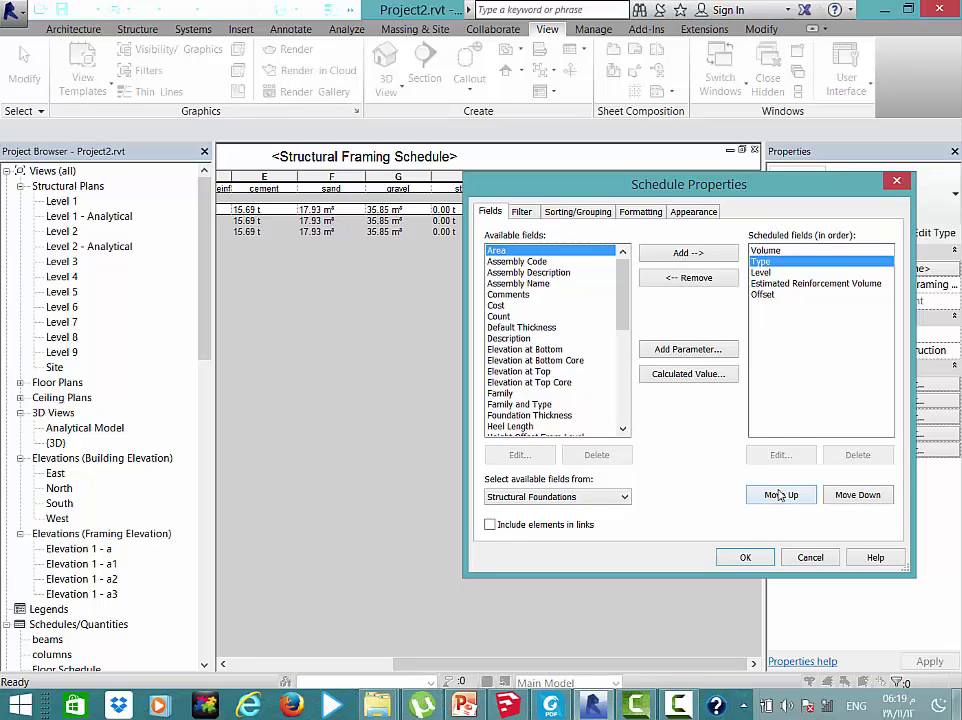
click(783, 497)
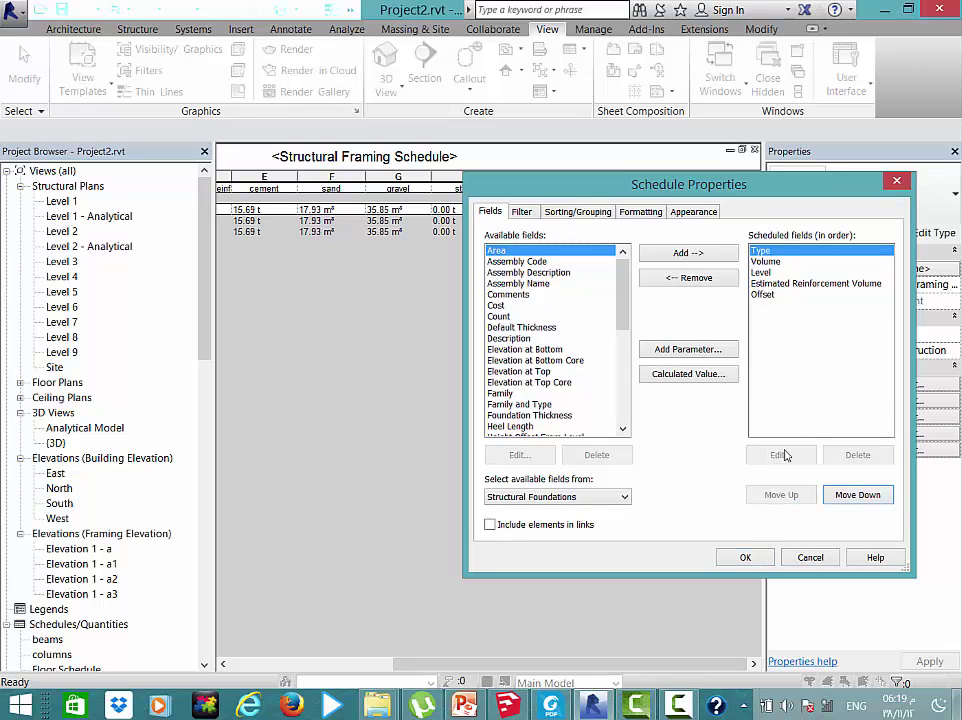
click(761, 272)
click(781, 494)
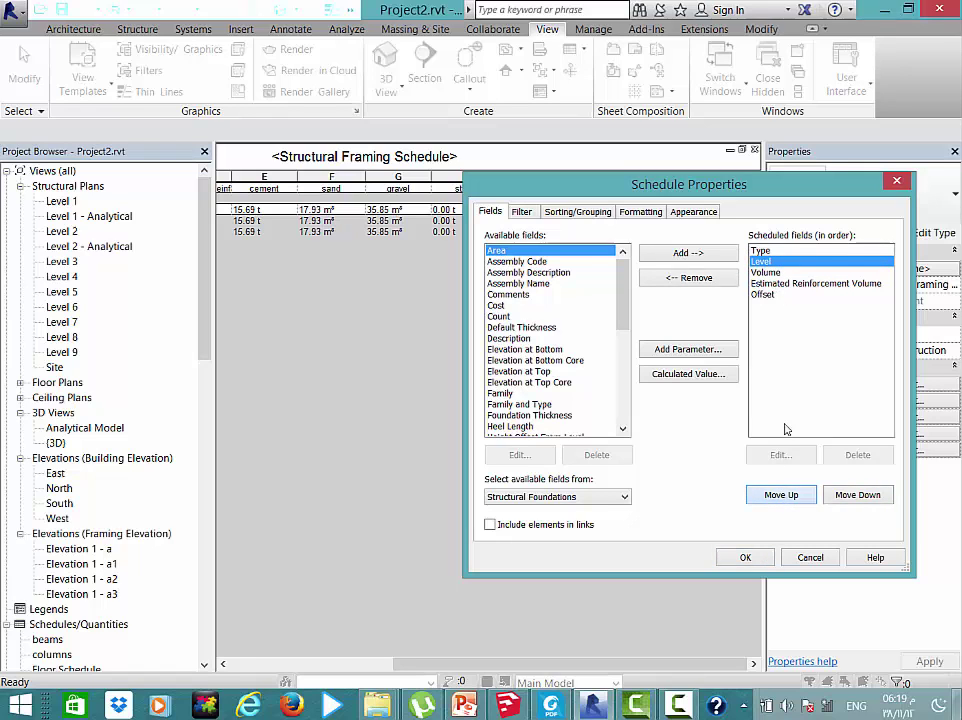
click(763, 295)
click(780, 494)
click(780, 494)
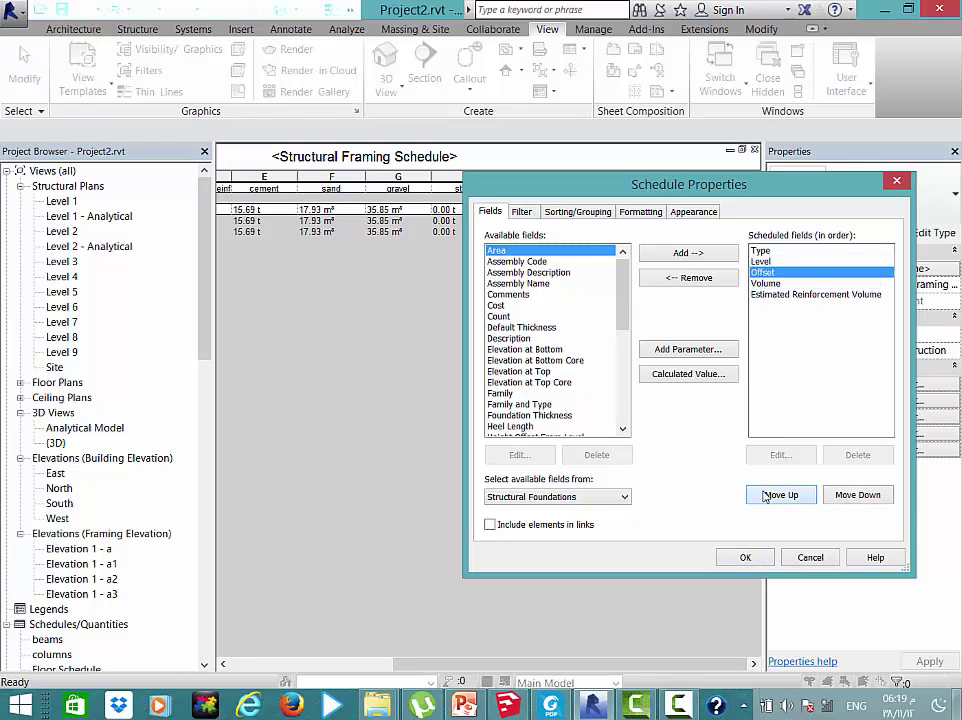
click(744, 558)
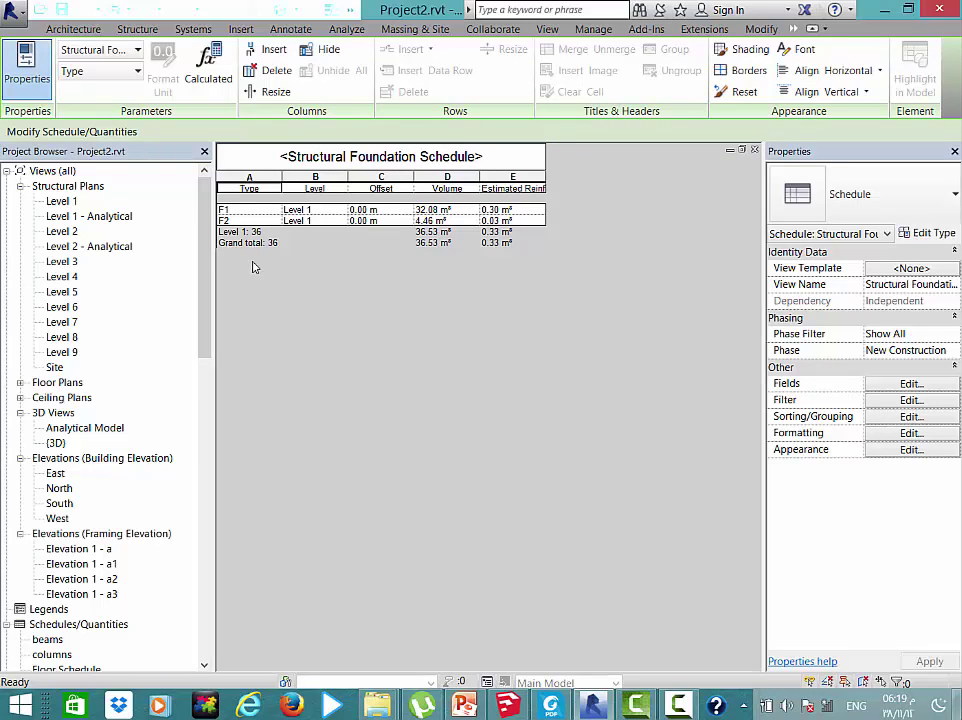
Clear the schedule filter to (none) and apply it
click(907, 402)
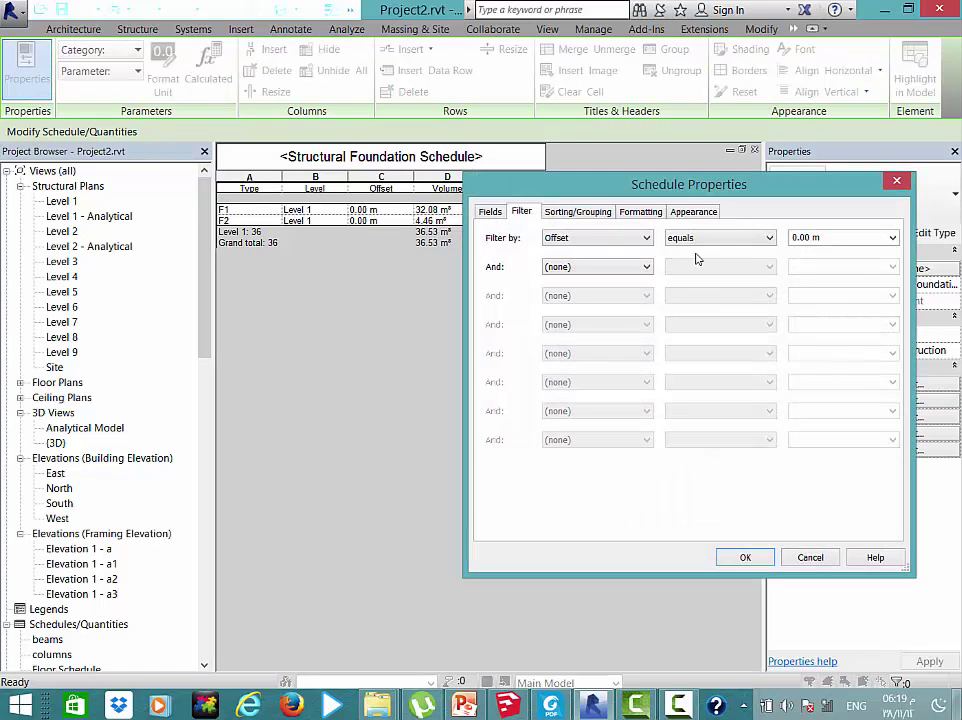
click(575, 238)
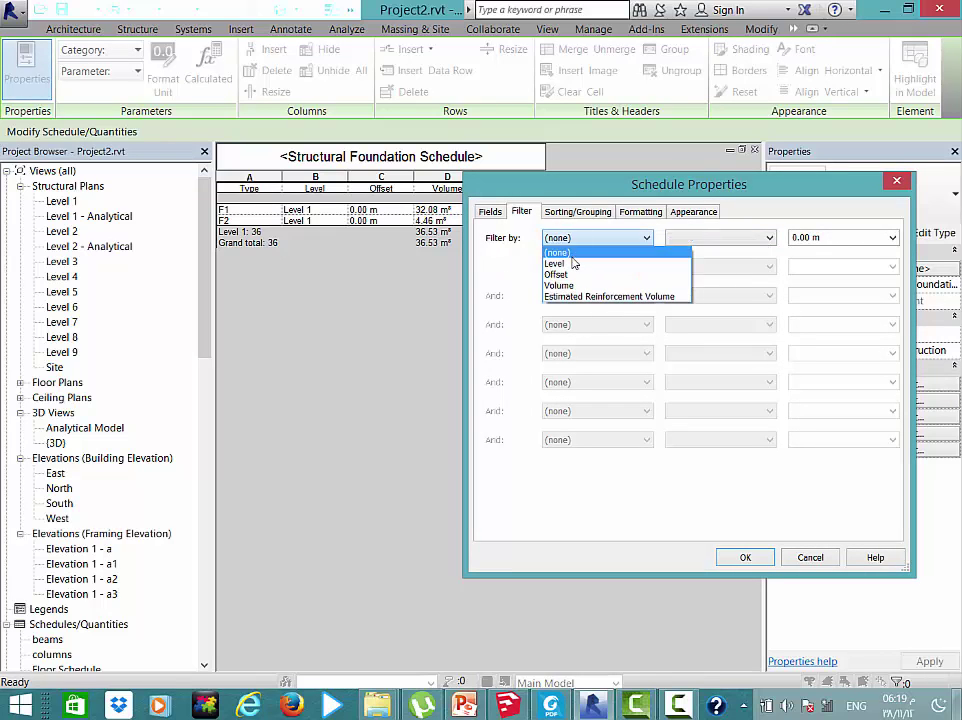
click(758, 563)
click(758, 563)
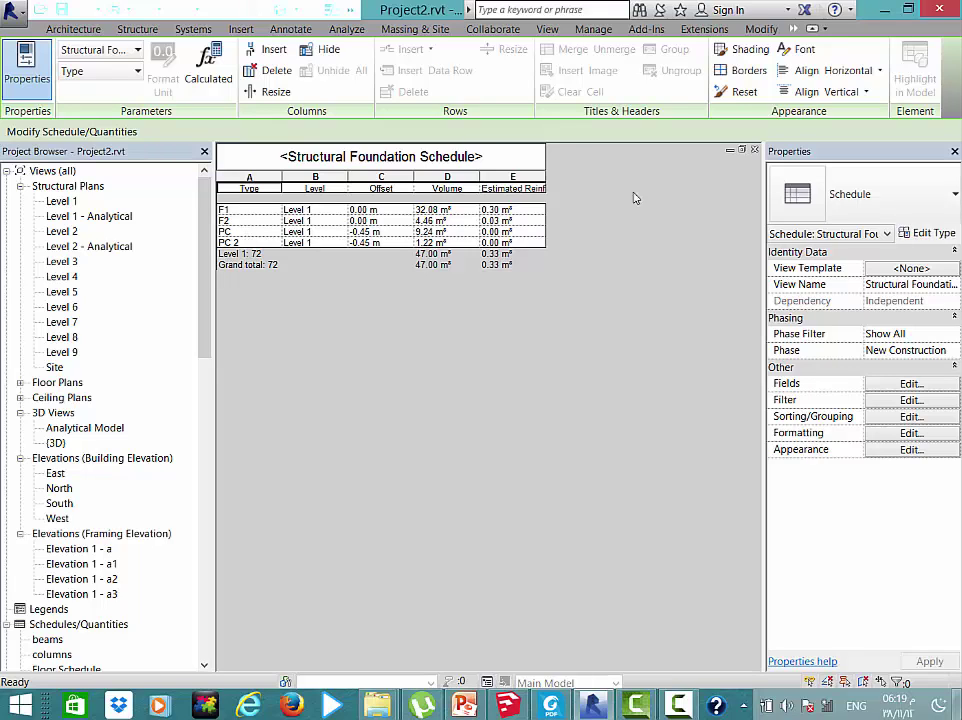
Reapply the Offset equals 0 filter so only F1 and F2 remain
click(896, 401)
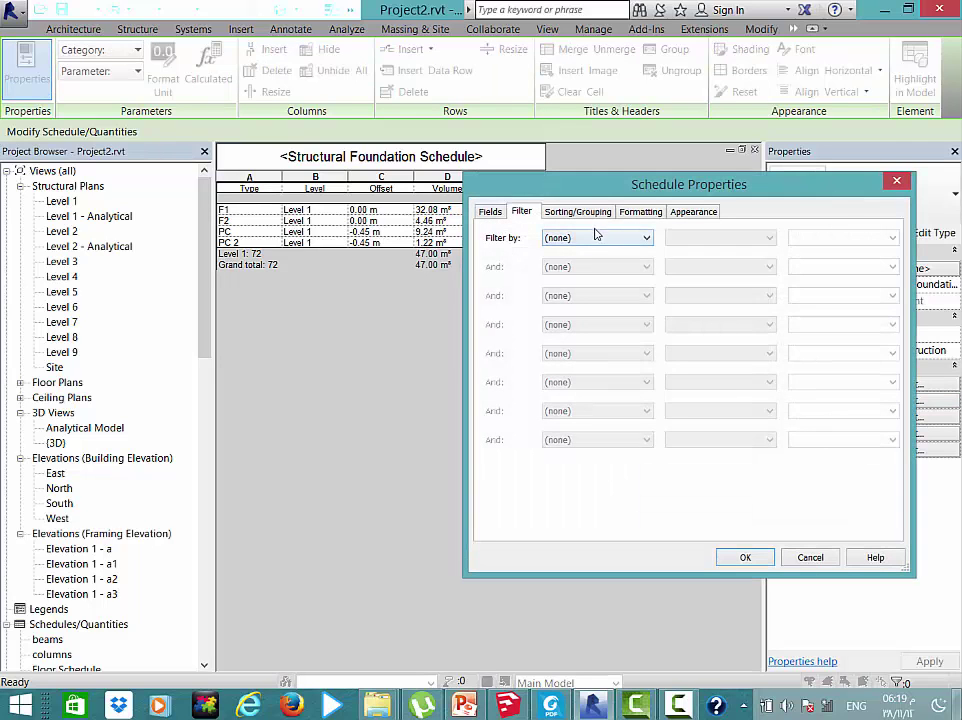
click(597, 238)
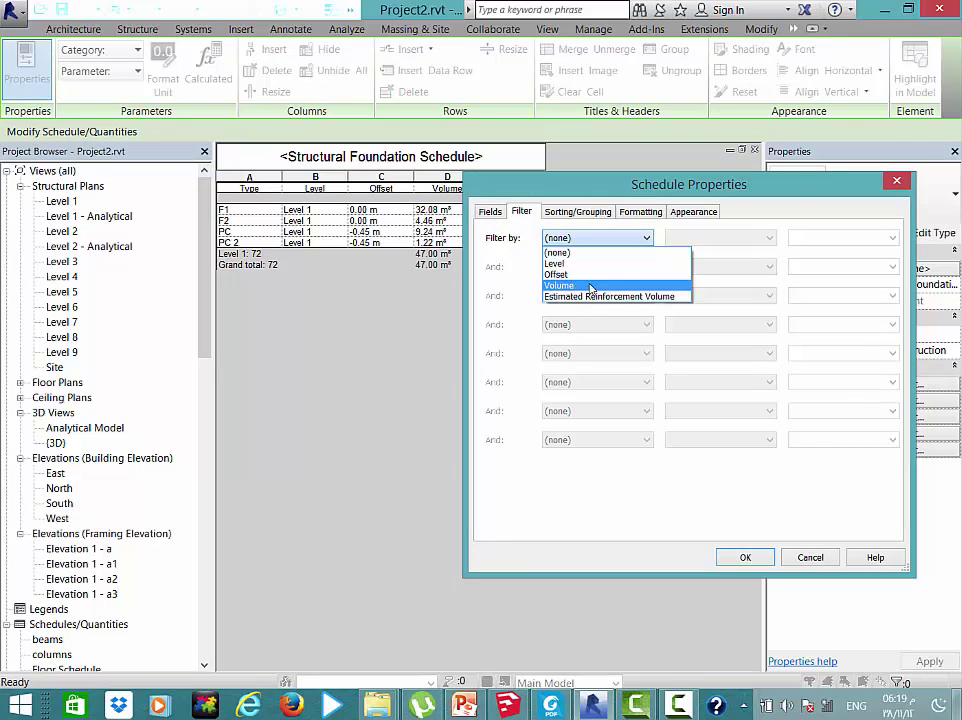
click(590, 274)
click(741, 238)
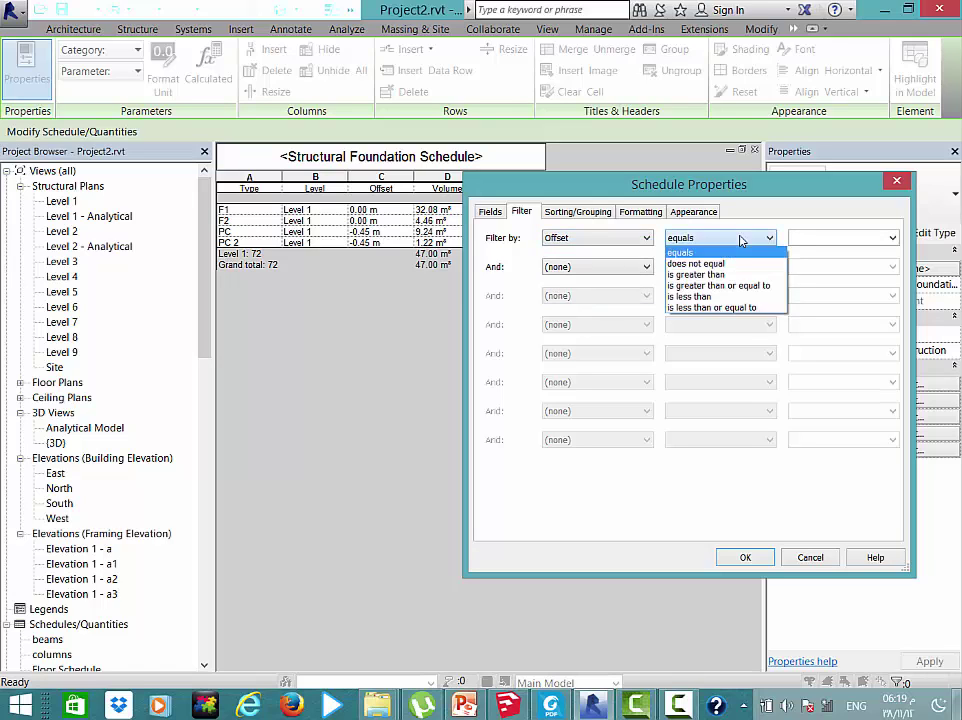
click(836, 236)
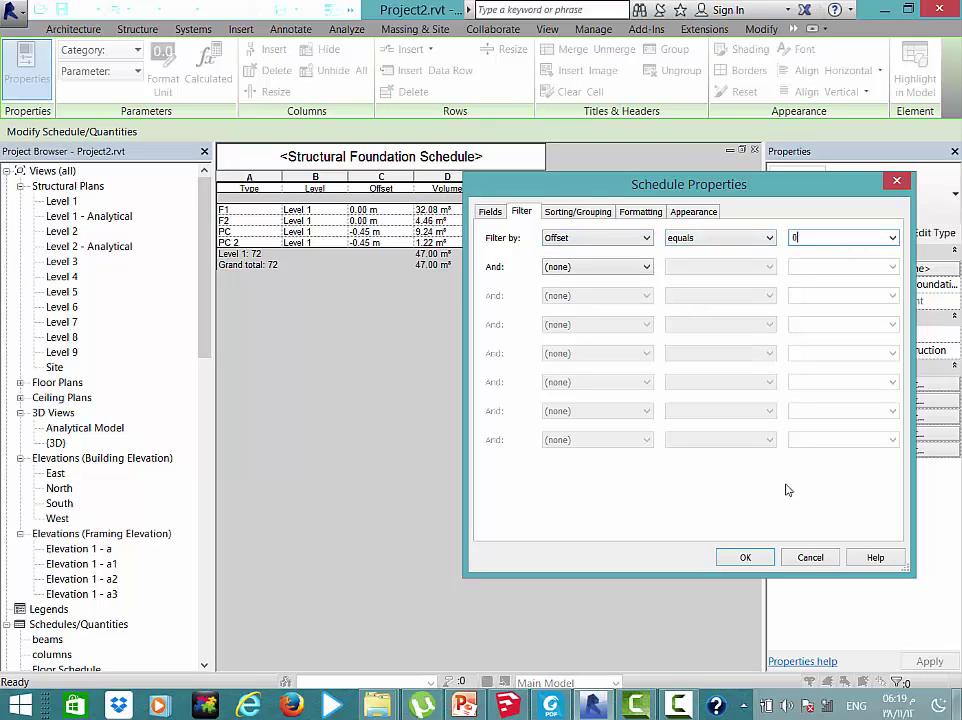
click(744, 557)
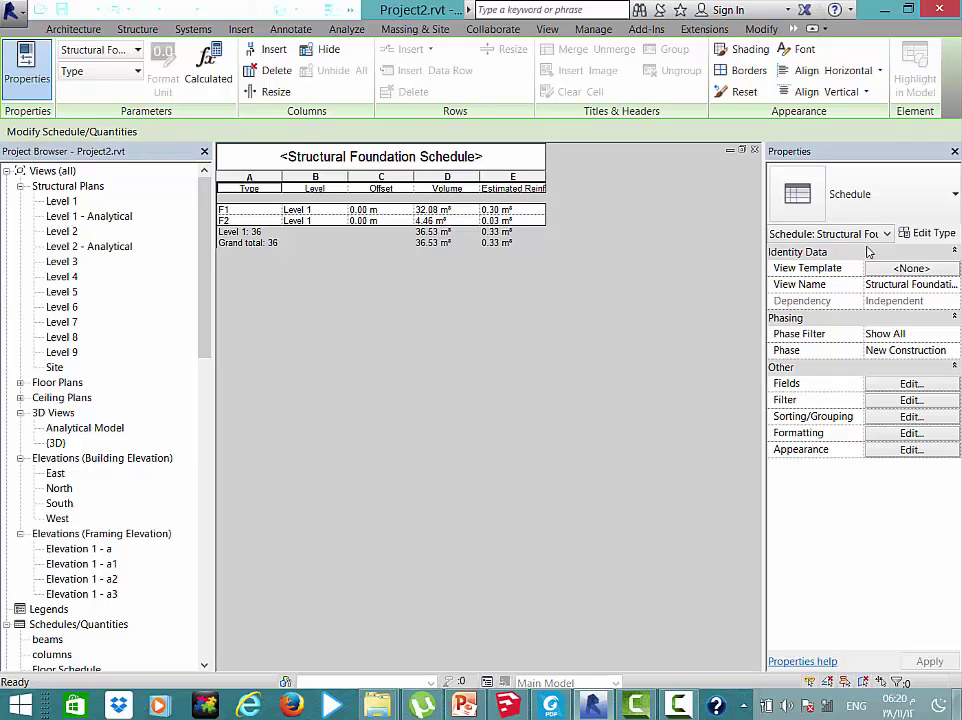
click(910, 384)
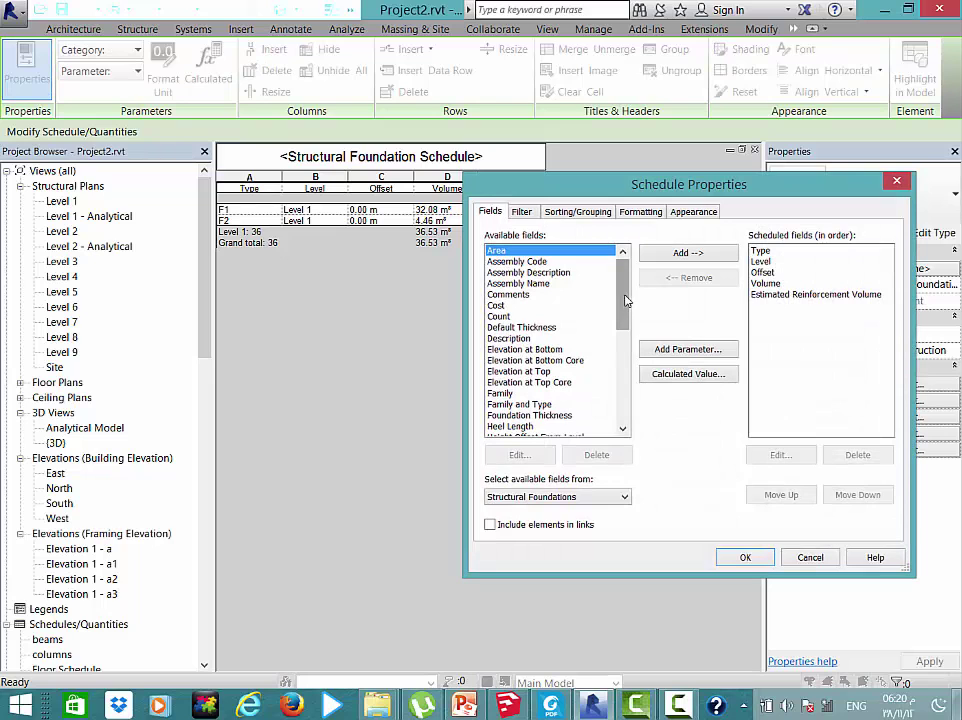
Orbit and zoom around the SketchUp foundation model, then return to Revit
click(506, 706)
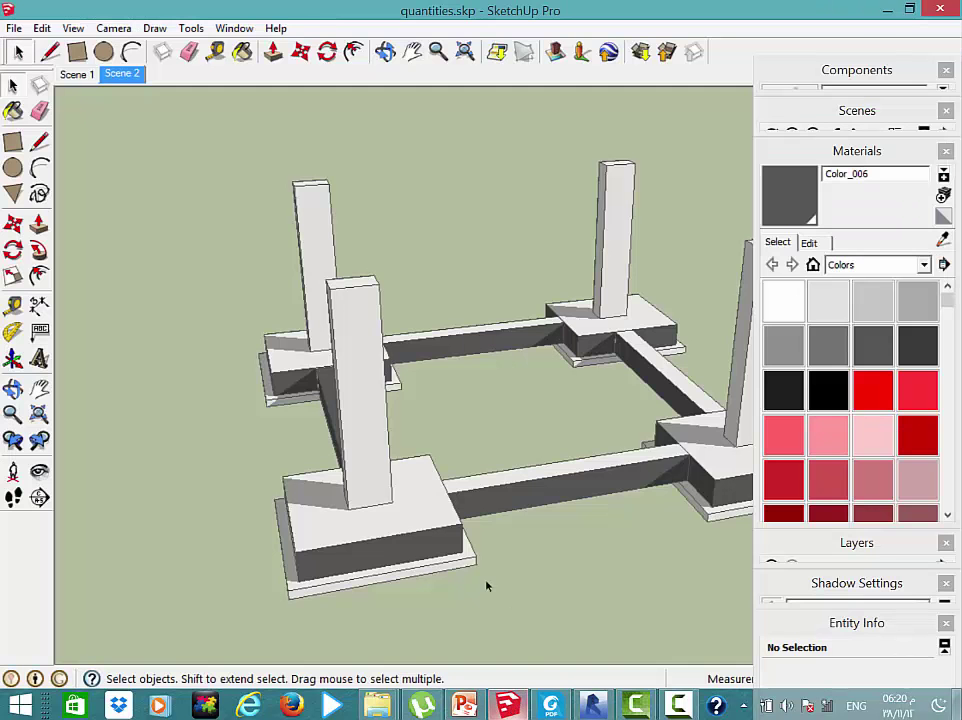
middle_drag(633, 339, 200, 318)
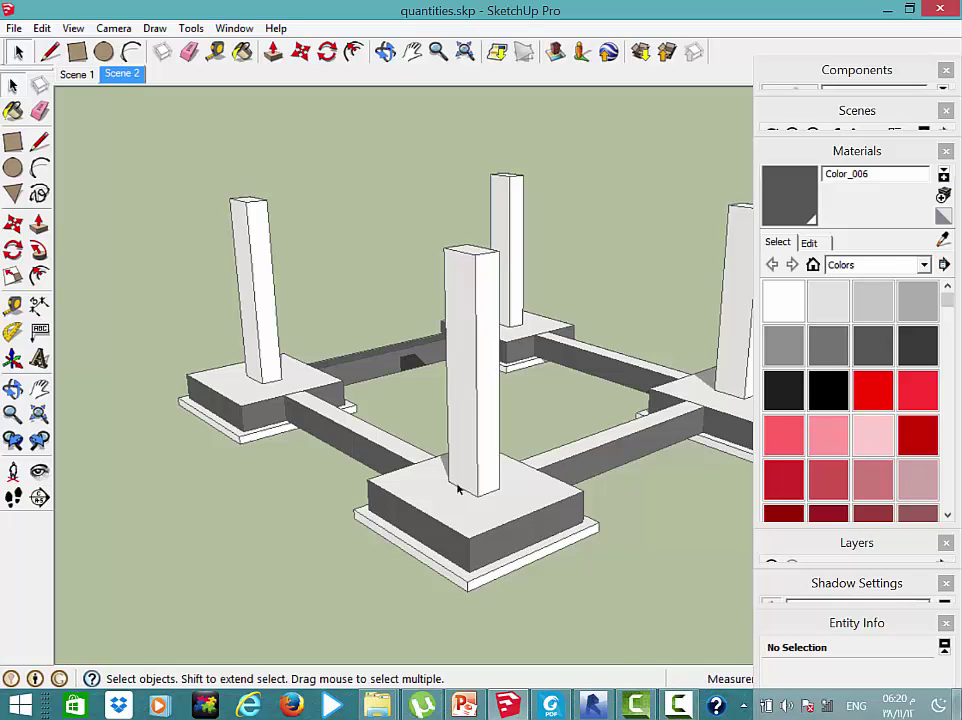
mouse_move(500, 540)
middle_down()
mouse_move(455, 598)
mouse_move(565, 618)
mouse_move(610, 477)
mouse_move(642, 453)
middle_up()
scroll(551, 618, up, 1)
scroll(537, 622, up, 2)
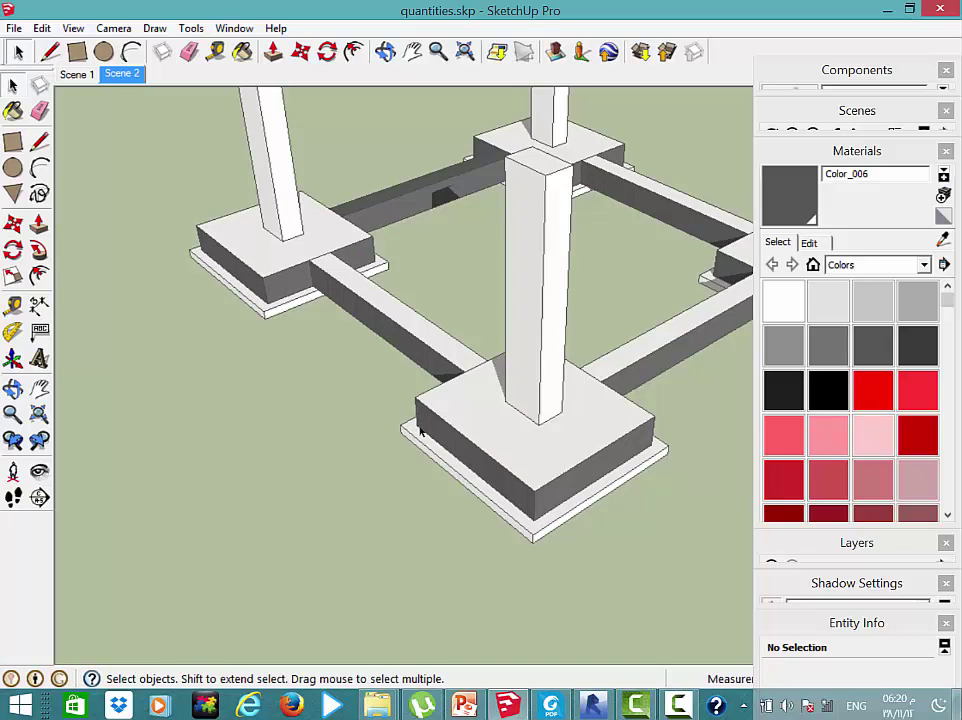
click(592, 706)
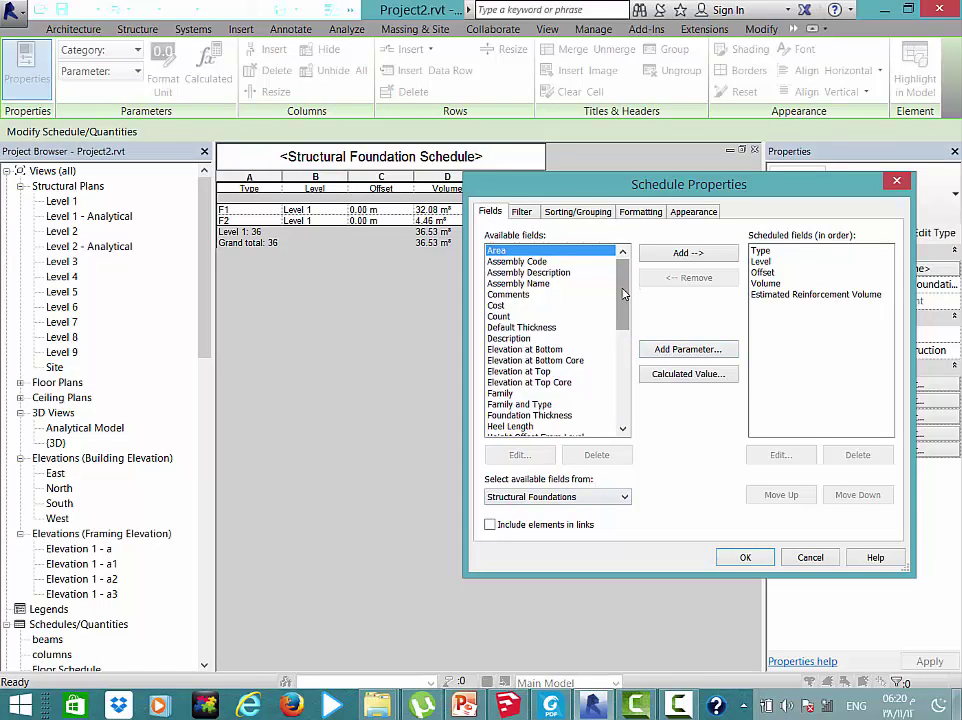
Add Length and Width to the schedule fields and start a new calculated value
drag(624, 312, 624, 374)
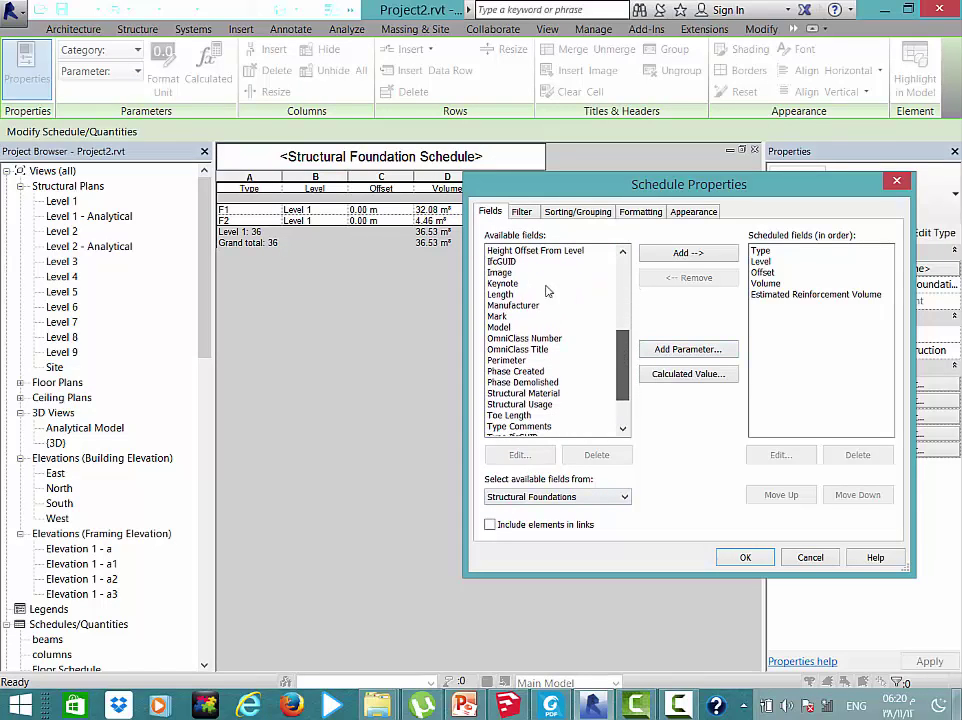
double_click(530, 294)
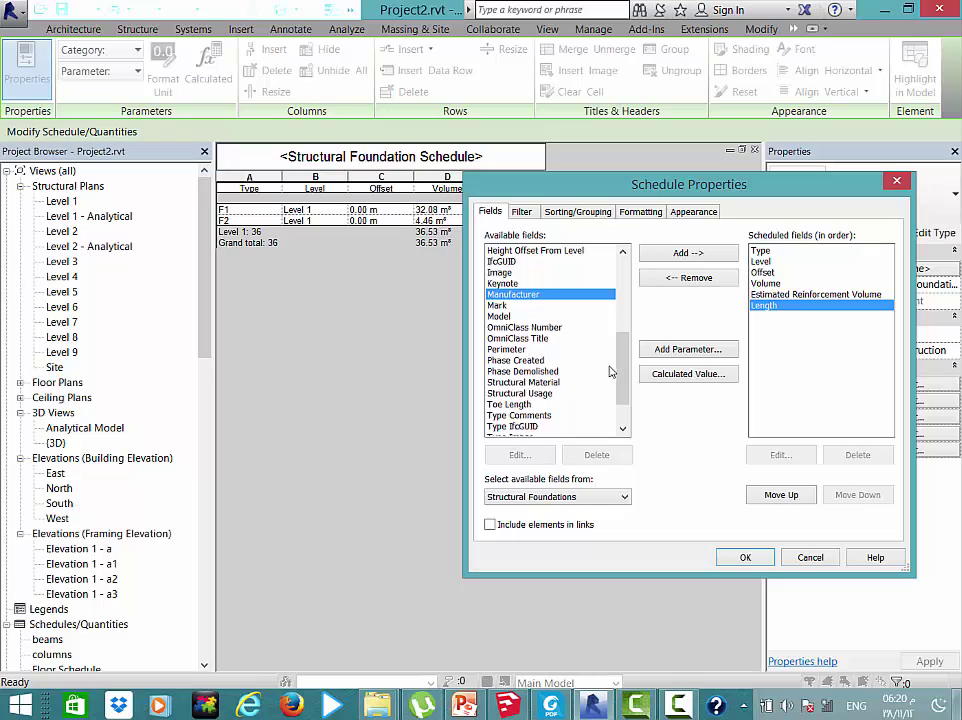
scroll(618, 386, down, 2)
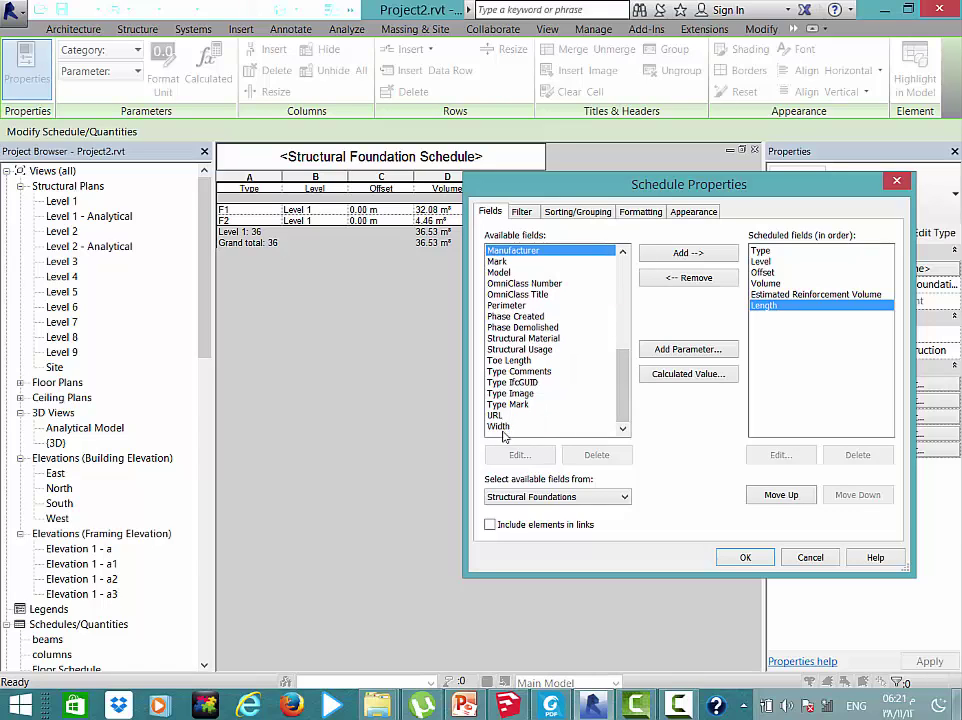
double_click(498, 426)
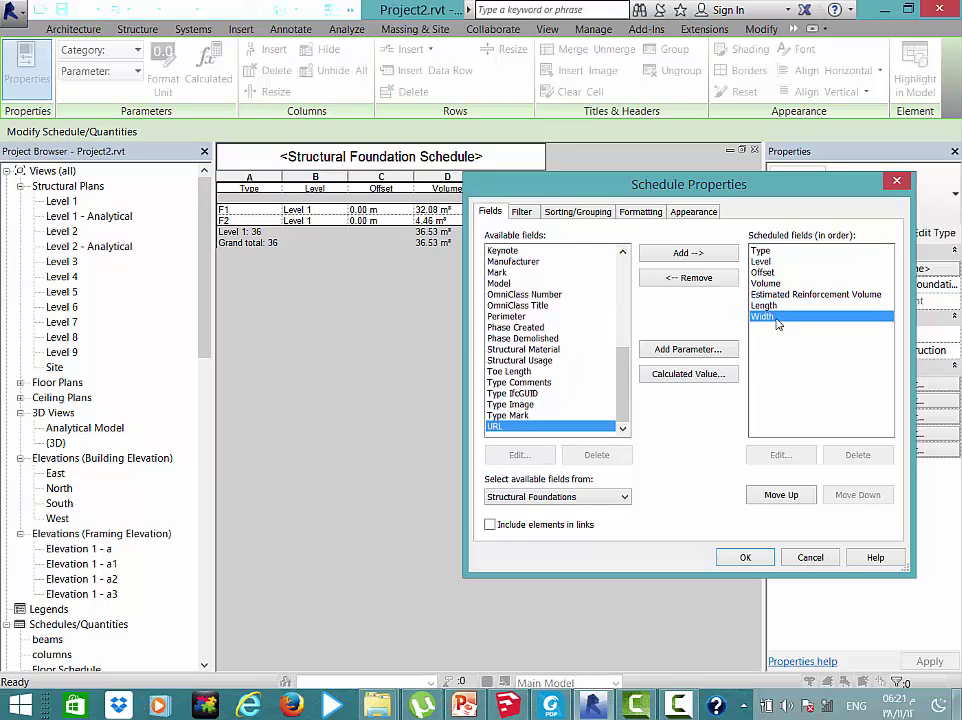
click(688, 375)
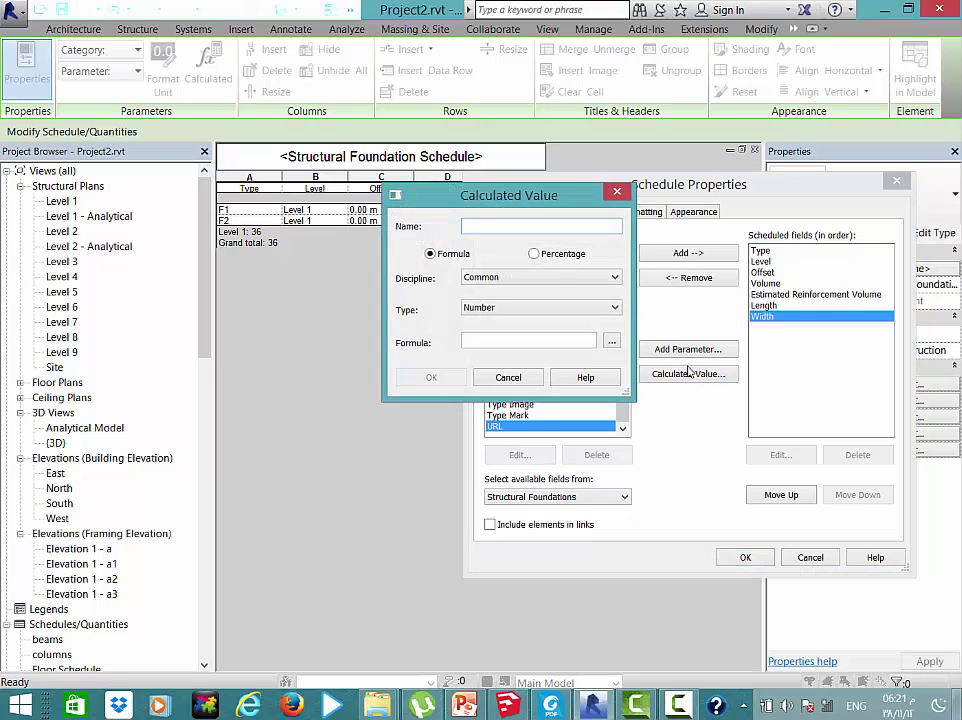
Name the calculated value 'insultion' with Common discipline and Area type
text(insultion)
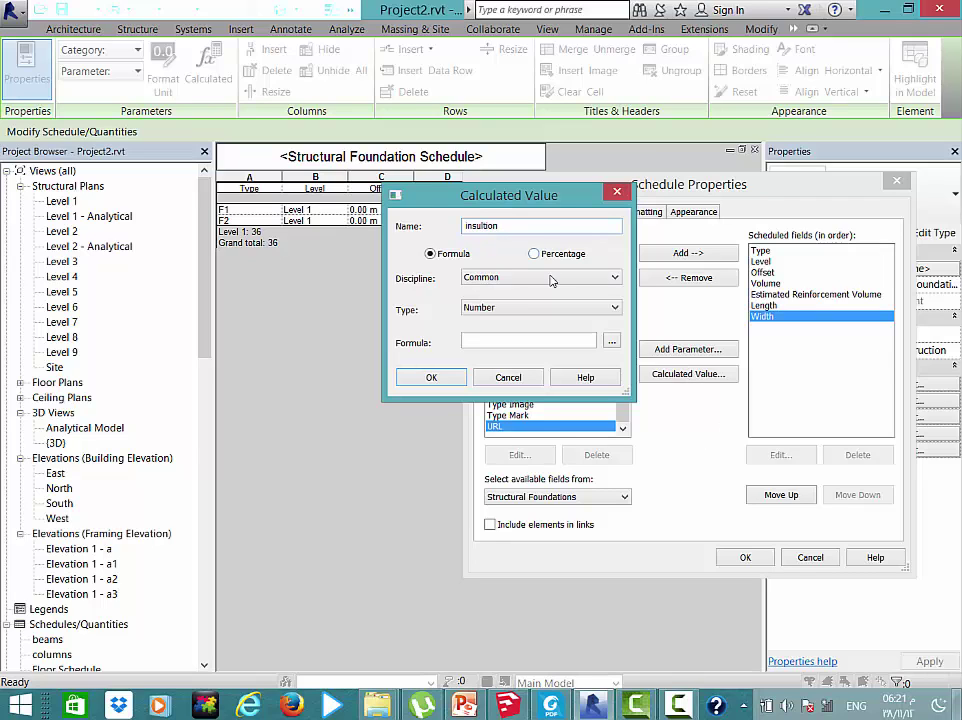
click(518, 278)
click(519, 289)
click(520, 307)
click(501, 367)
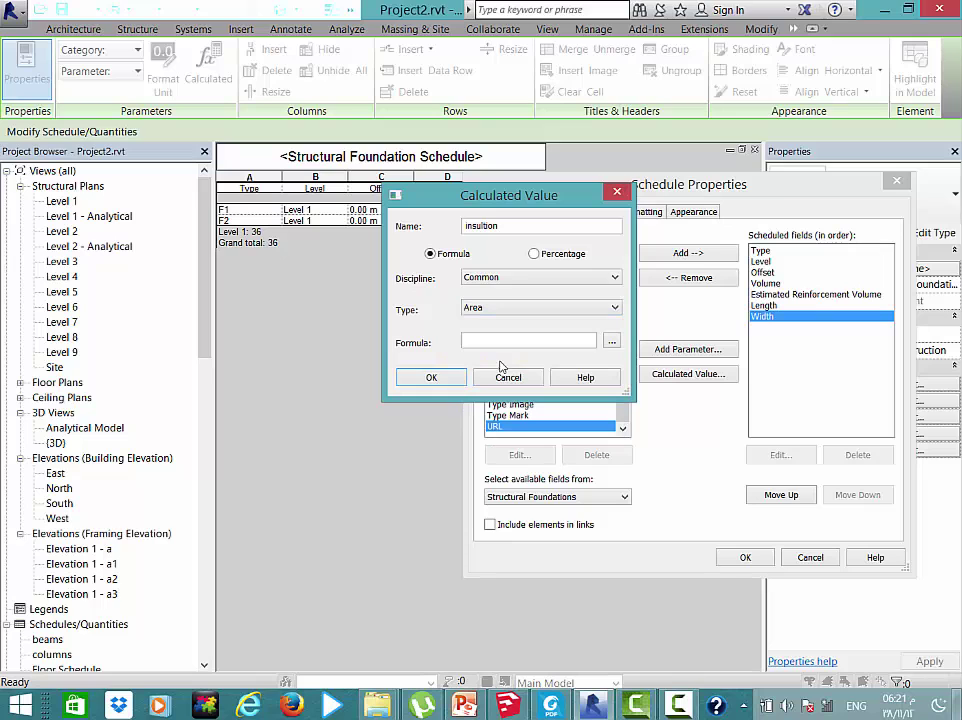
click(612, 345)
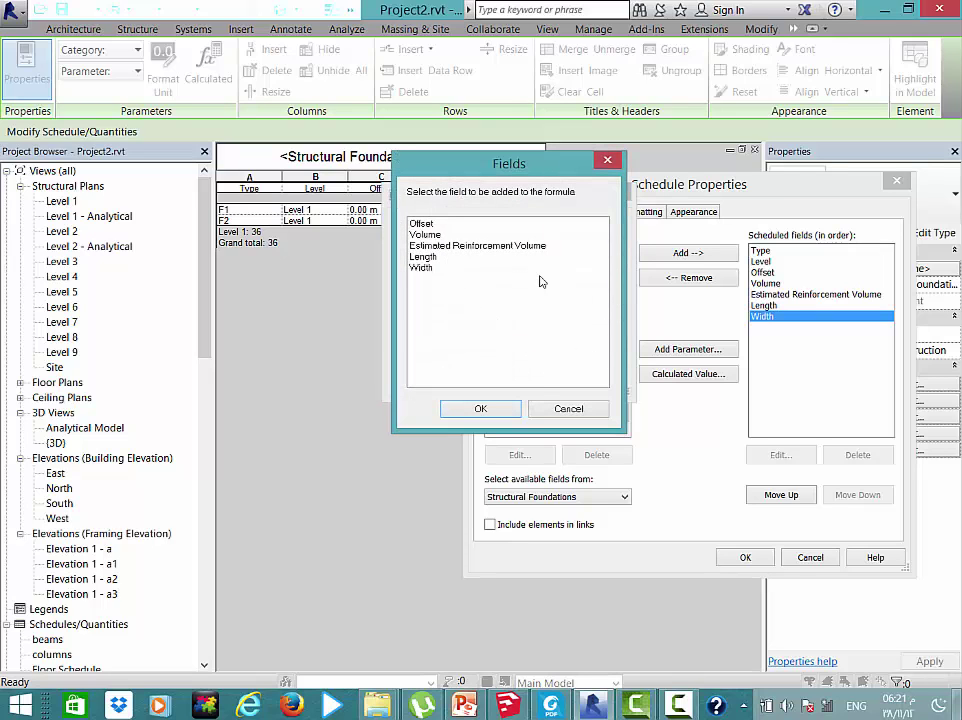
click(550, 403)
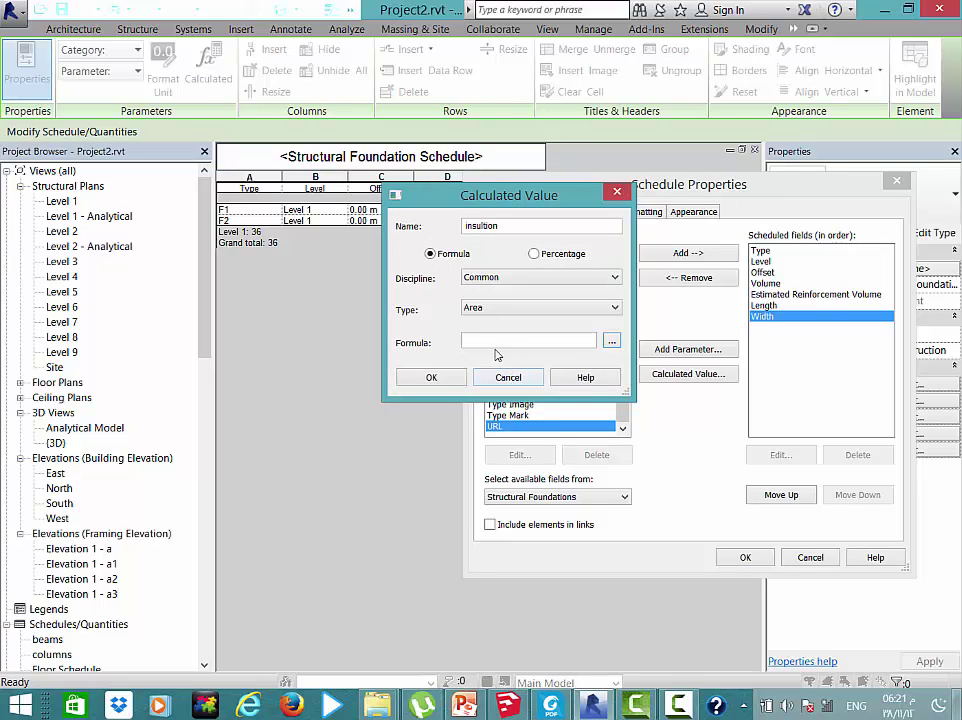
click(488, 342)
text(2*()
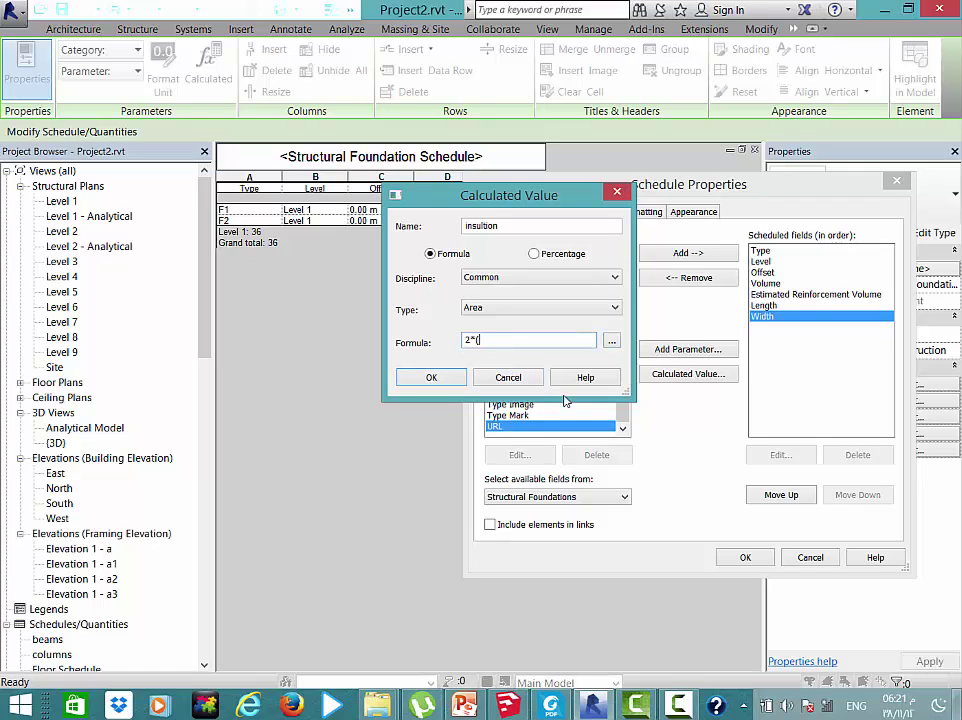
Enter the formula 2*(Width+Length)*0.6 and confirm the insultion field
click(611, 341)
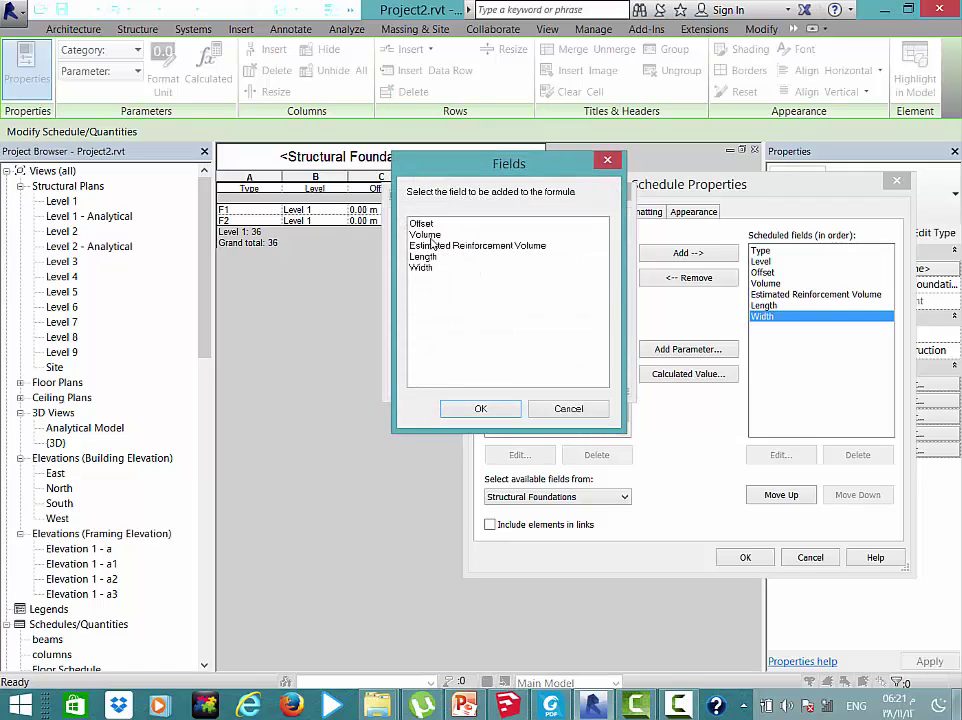
double_click(421, 267)
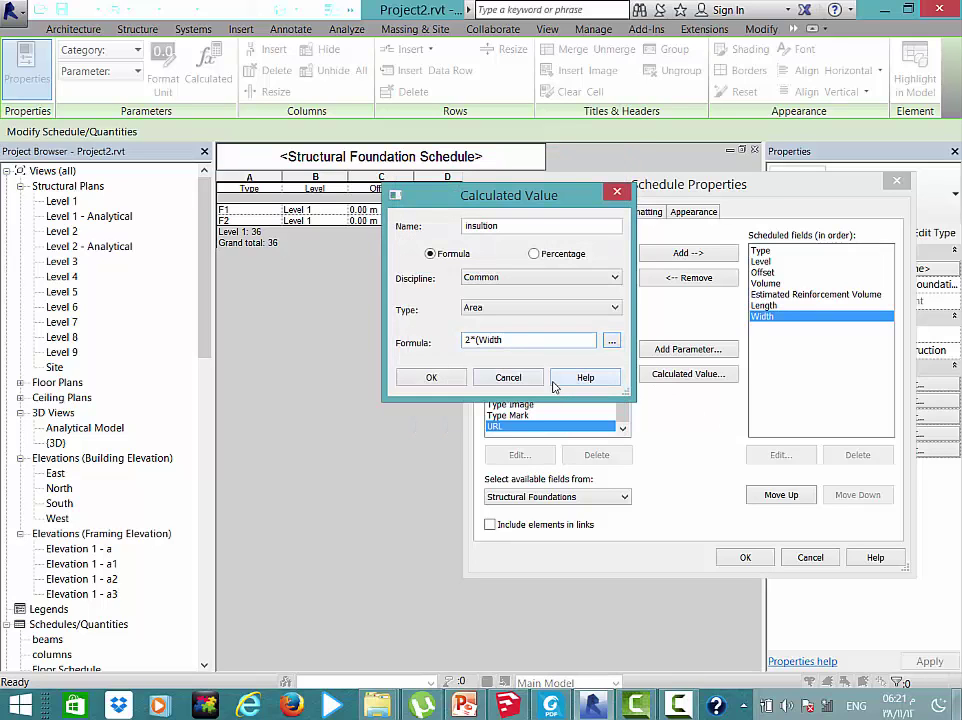
text(+)
click(611, 341)
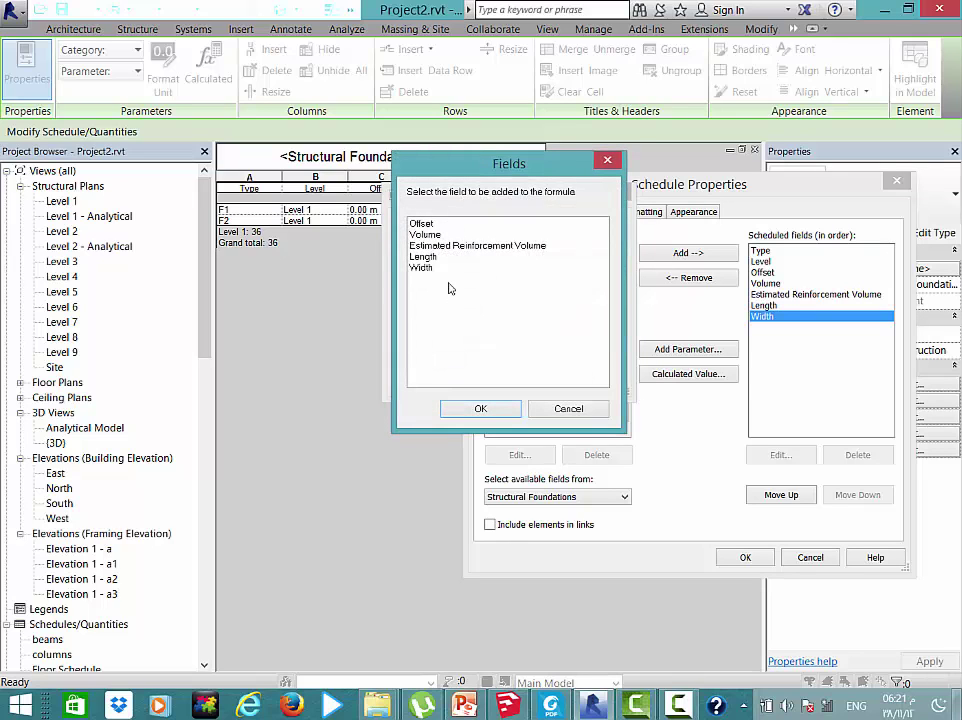
double_click(422, 256)
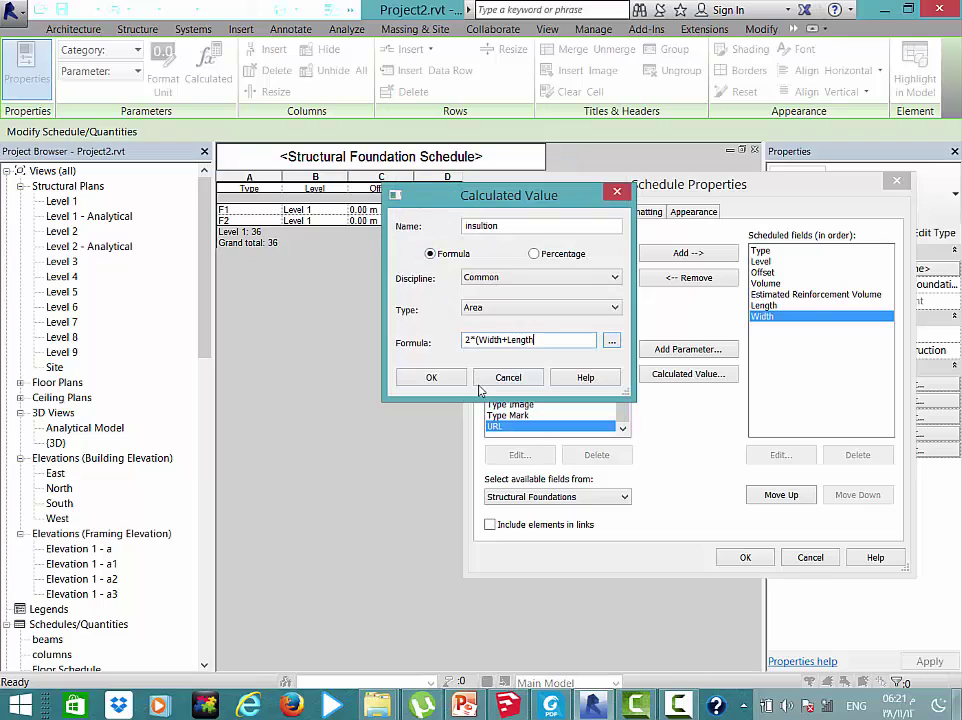
text())
click(611, 342)
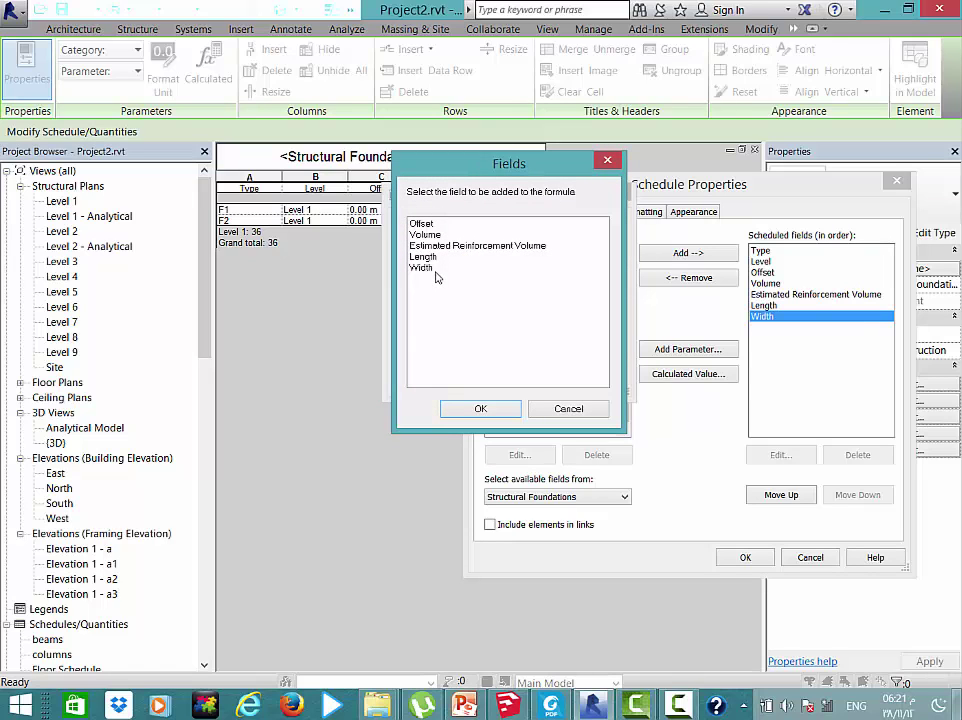
click(574, 409)
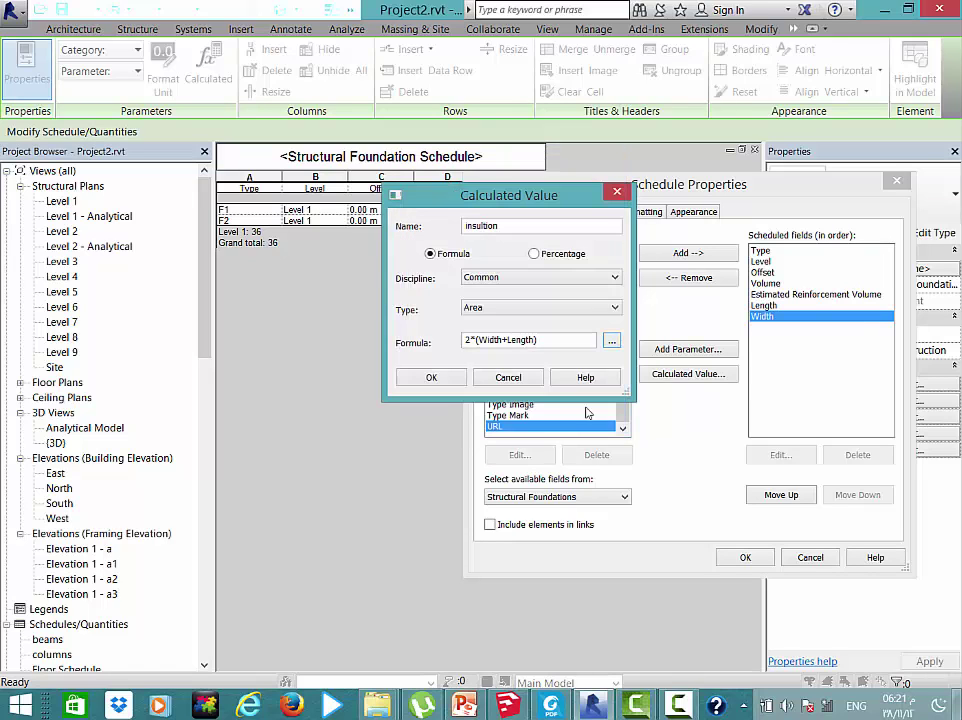
click(542, 346)
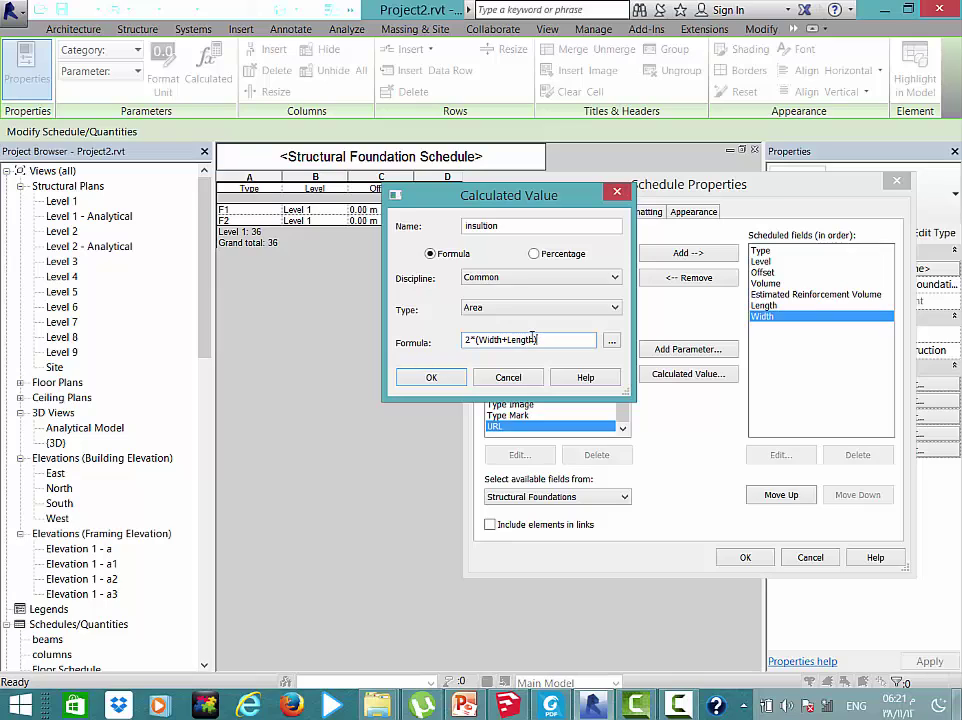
text(0.6)
click(431, 377)
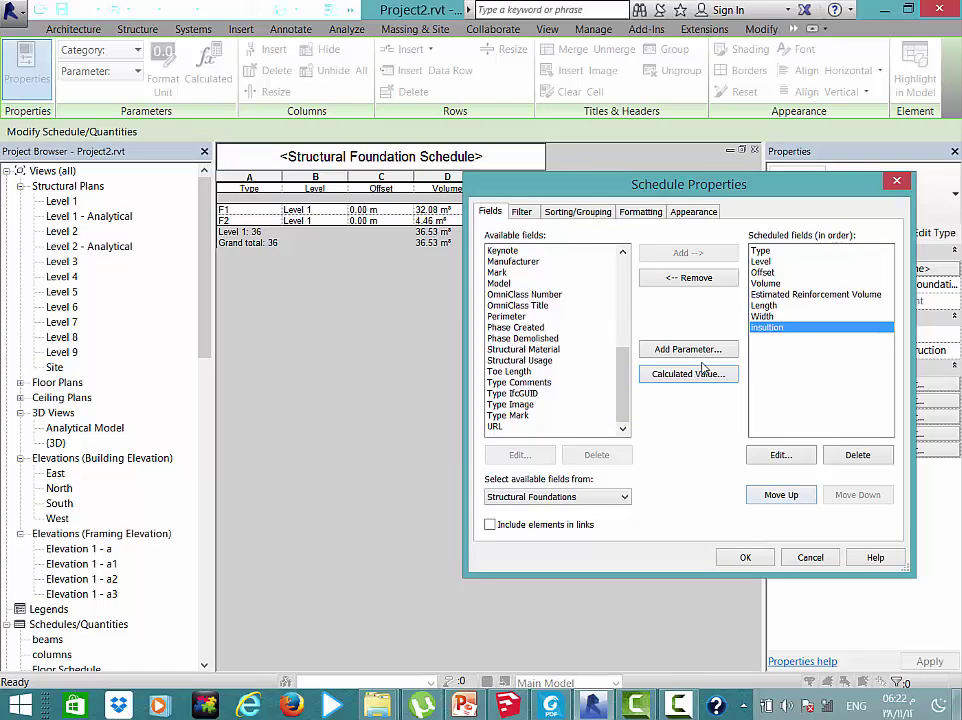
Turn on totals for the insultion column and apply the schedule changes
click(641, 212)
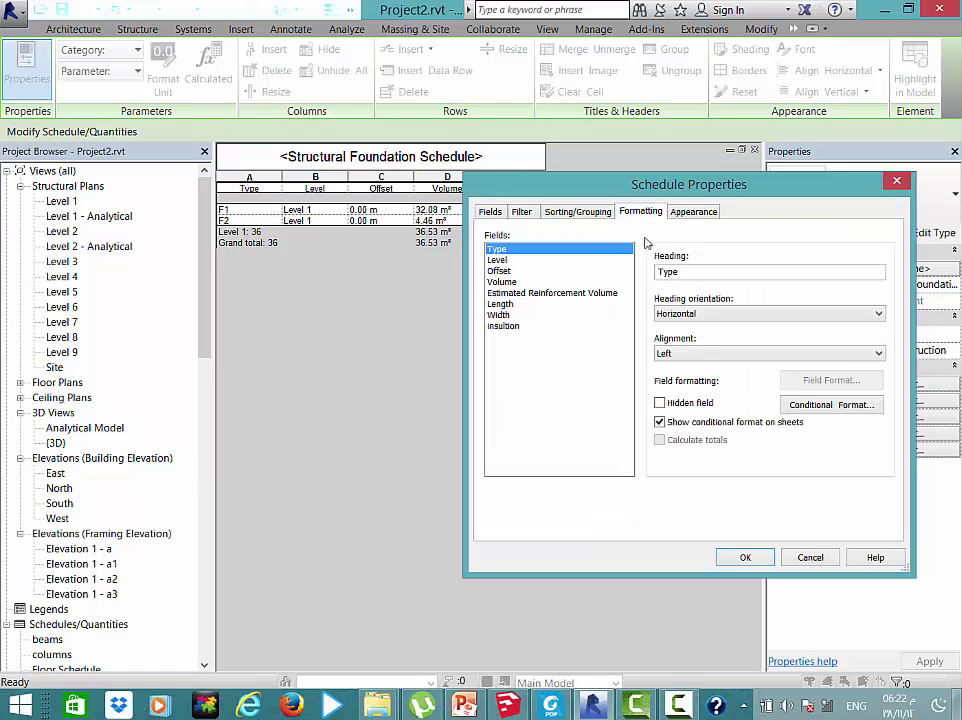
click(510, 326)
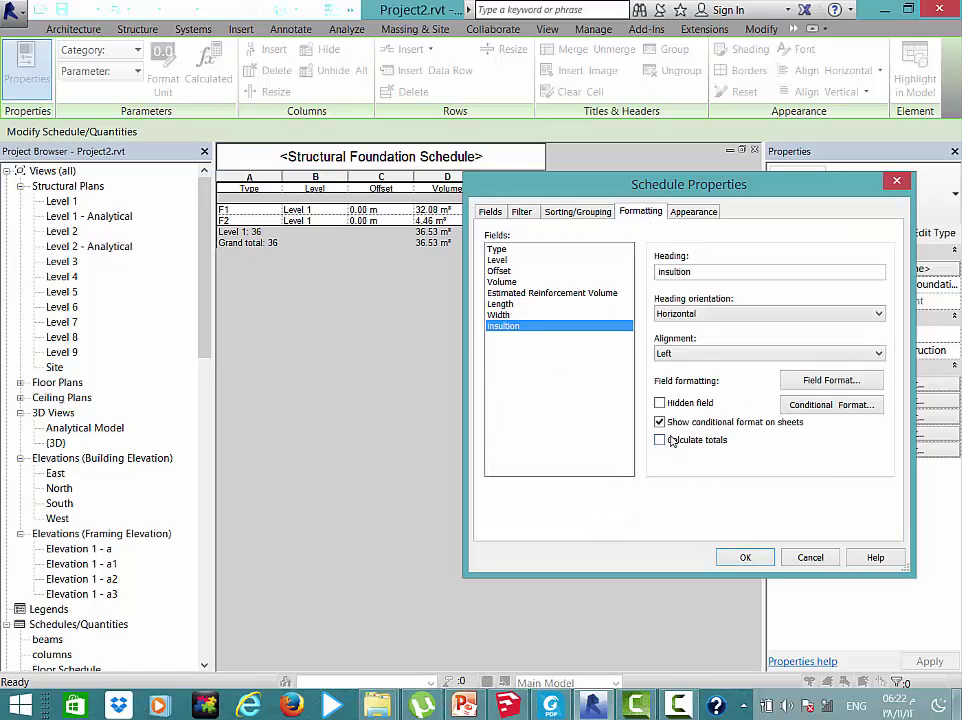
click(659, 440)
click(494, 313)
click(494, 304)
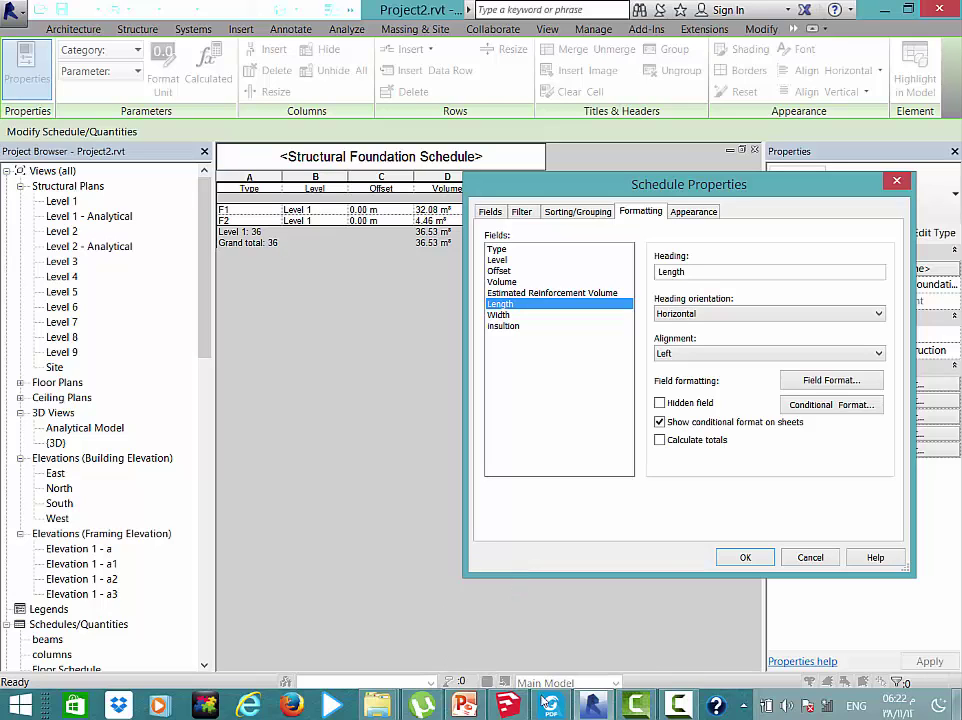
click(745, 557)
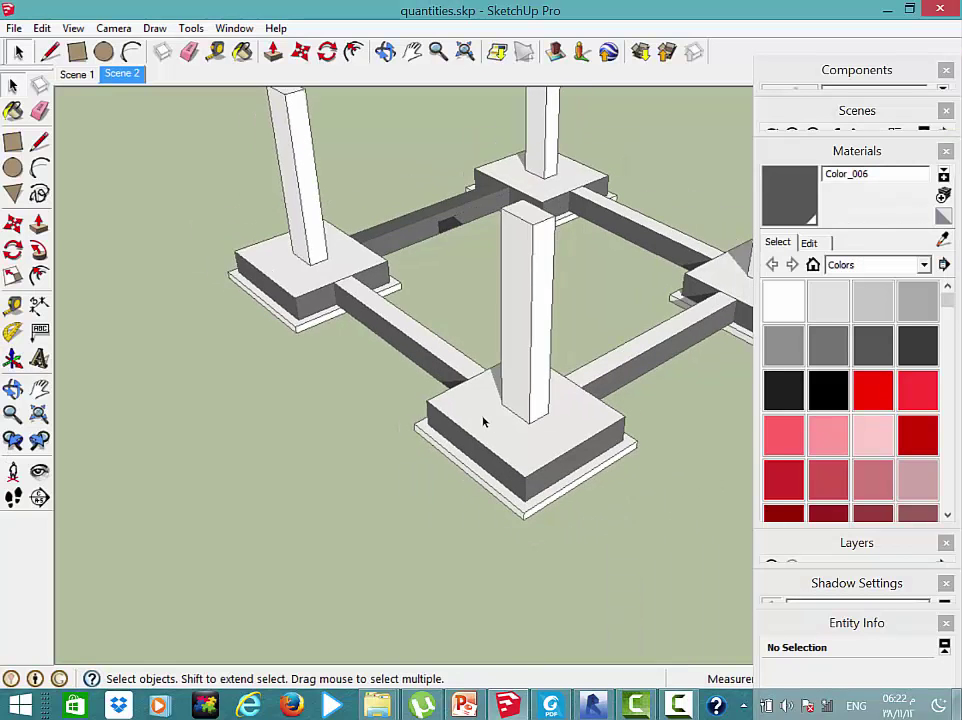
middle_drag(578, 372, 548, 380)
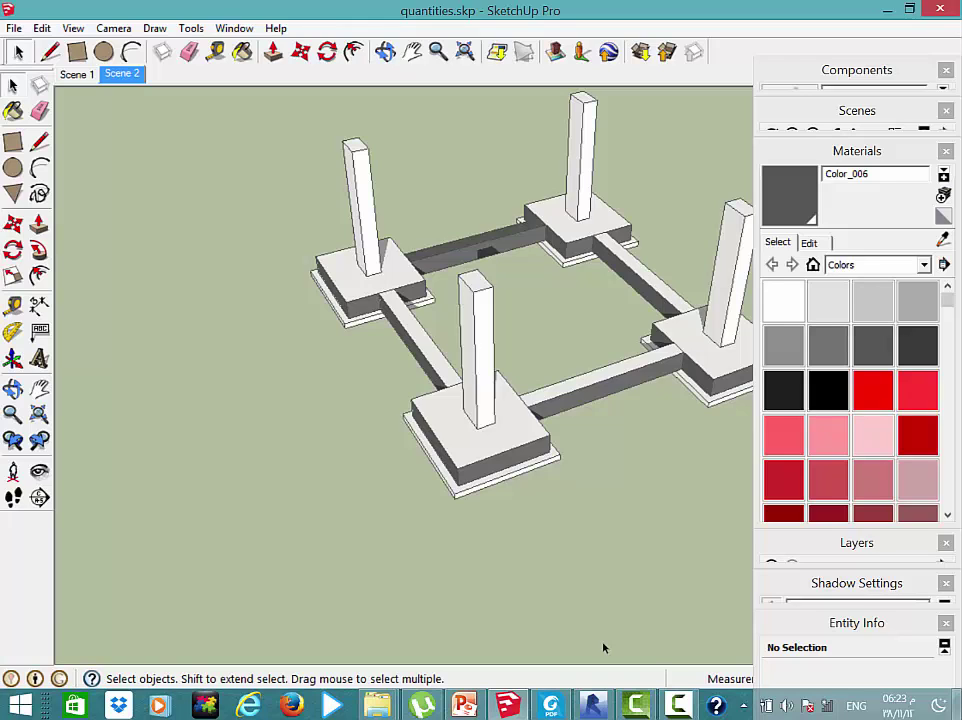
scroll(302, 440, up, 3)
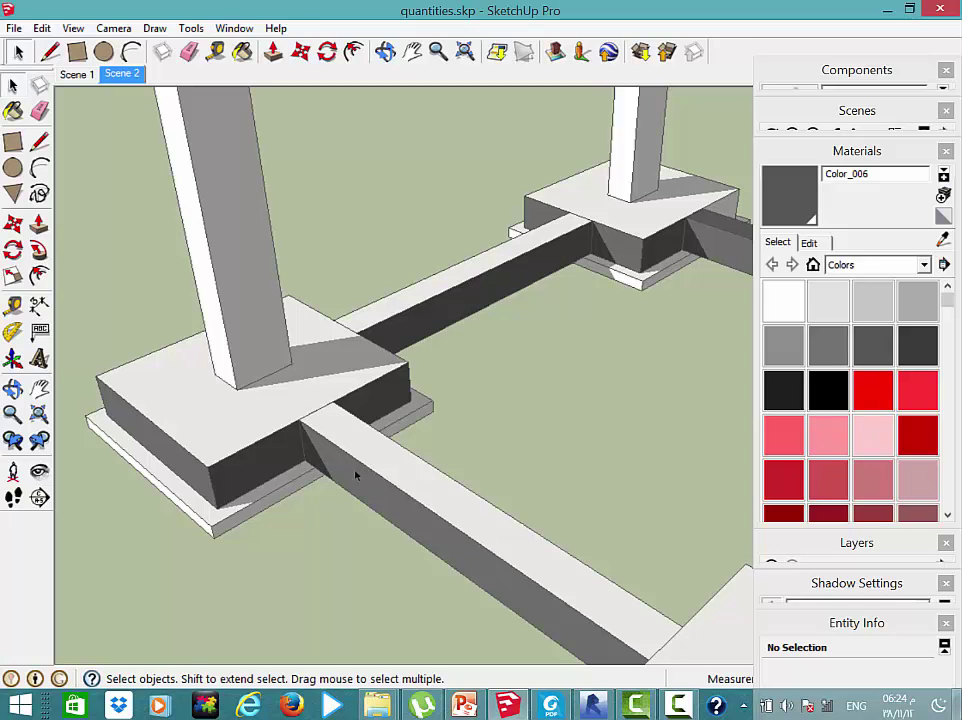
scroll(358, 470, down, 3)
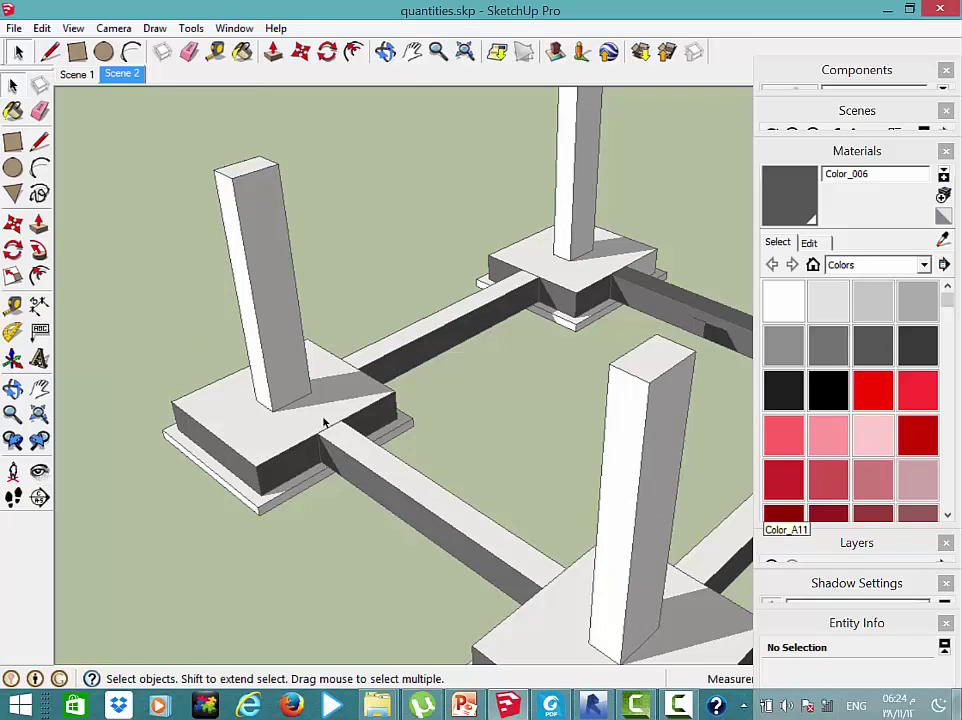
scroll(330, 432, down, 2)
scroll(338, 455, down, 1)
mouse_move(386, 455)
middle_down()
mouse_move(548, 435)
mouse_move(550, 393)
mouse_move(575, 376)
mouse_move(585, 340)
middle_up()
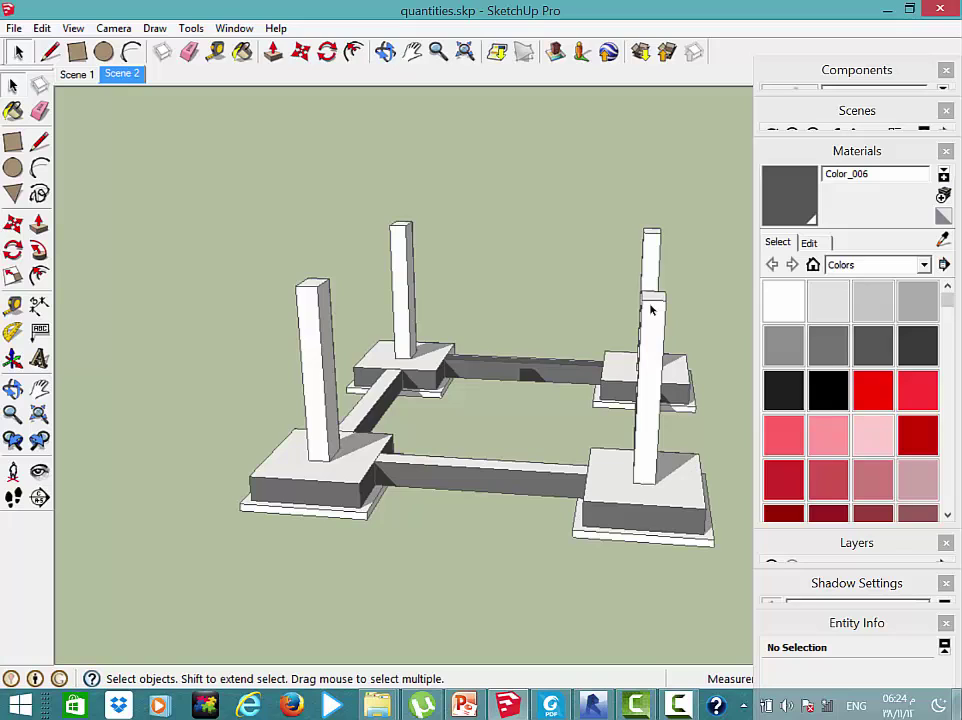
middle_drag(644, 307, 522, 249)
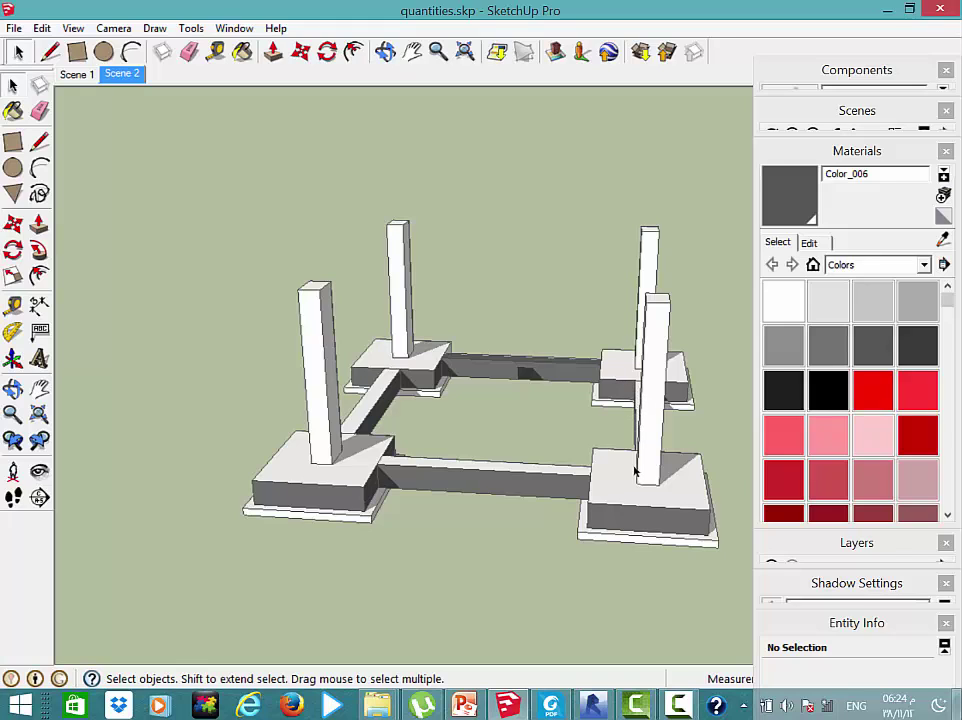
scroll(658, 395, down, 3)
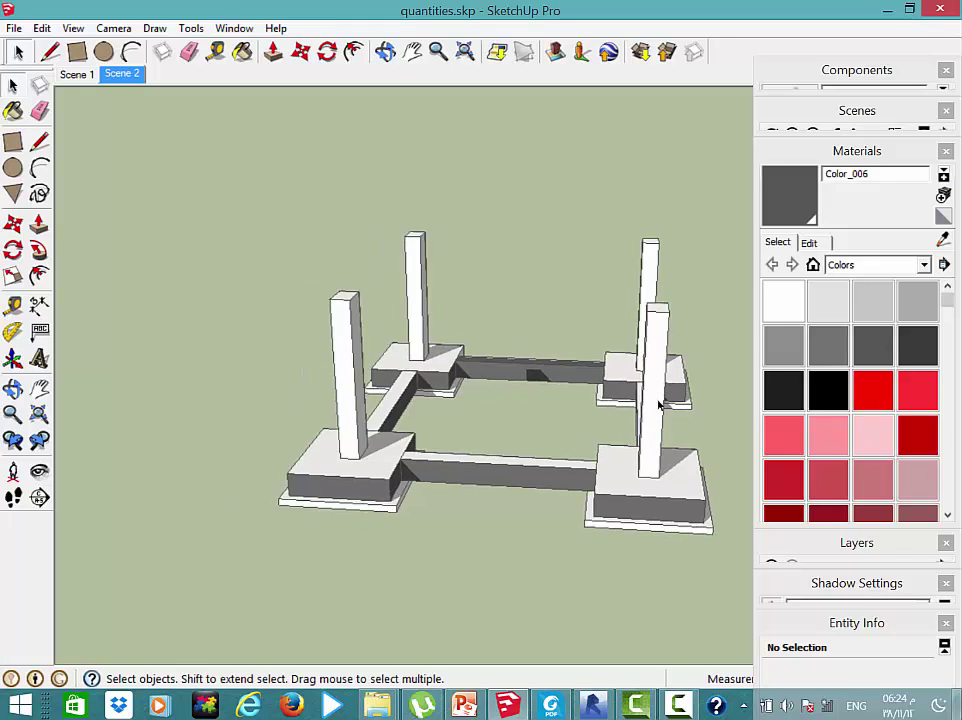
scroll(658, 395, down, 2)
middle_drag(627, 404, 457, 408)
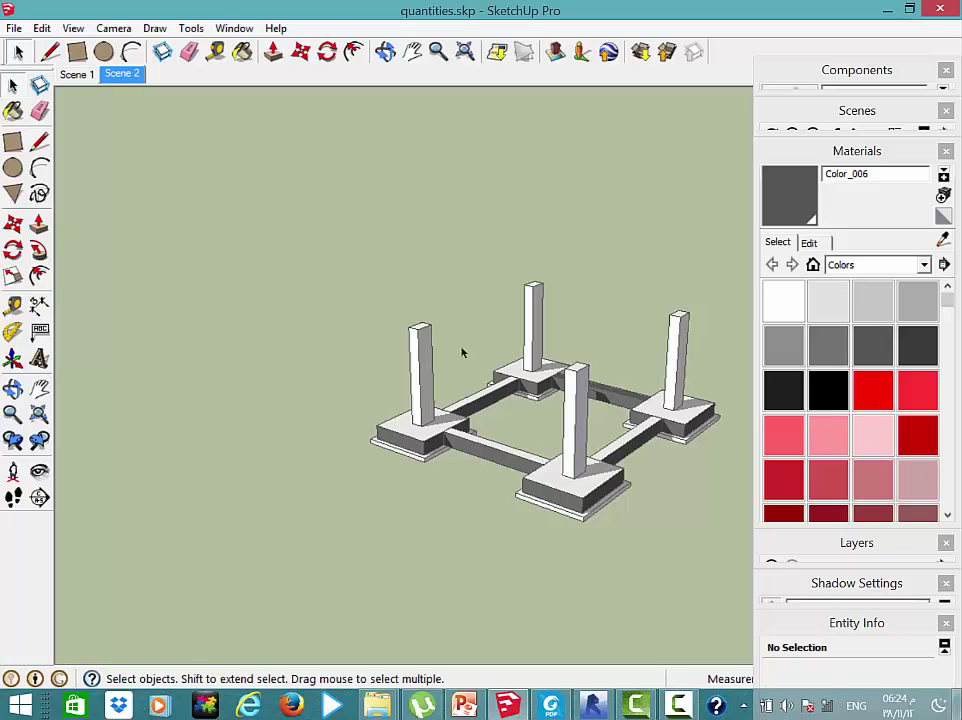
Push the front column's top face down to a short stub with Push/Pull
click(533, 328)
key(p)
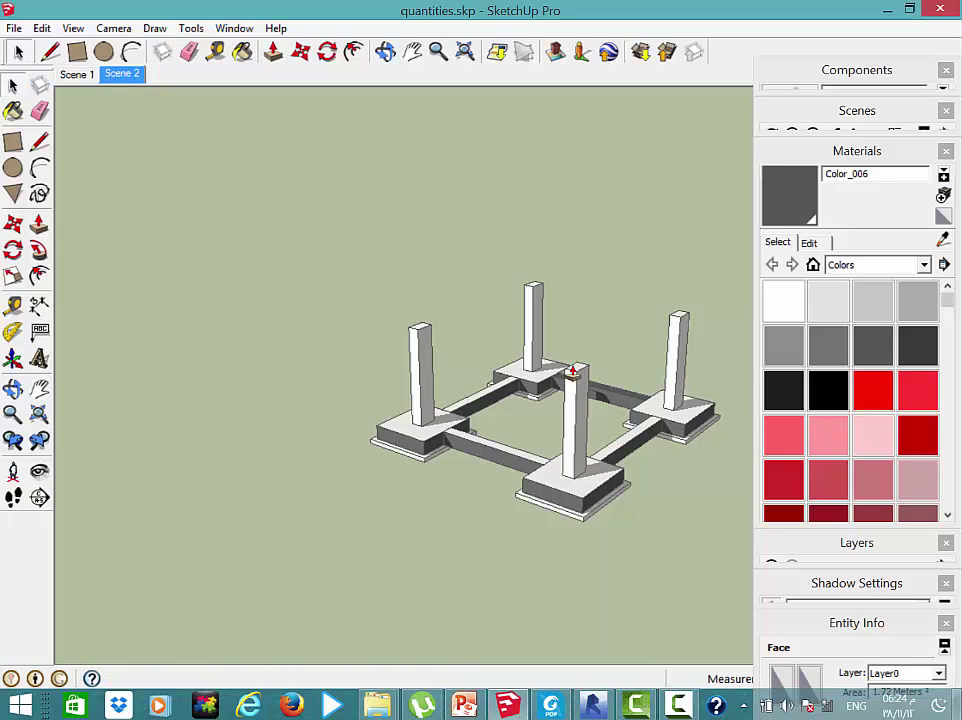
key(space)
key(p)
drag(577, 372, 580, 465)
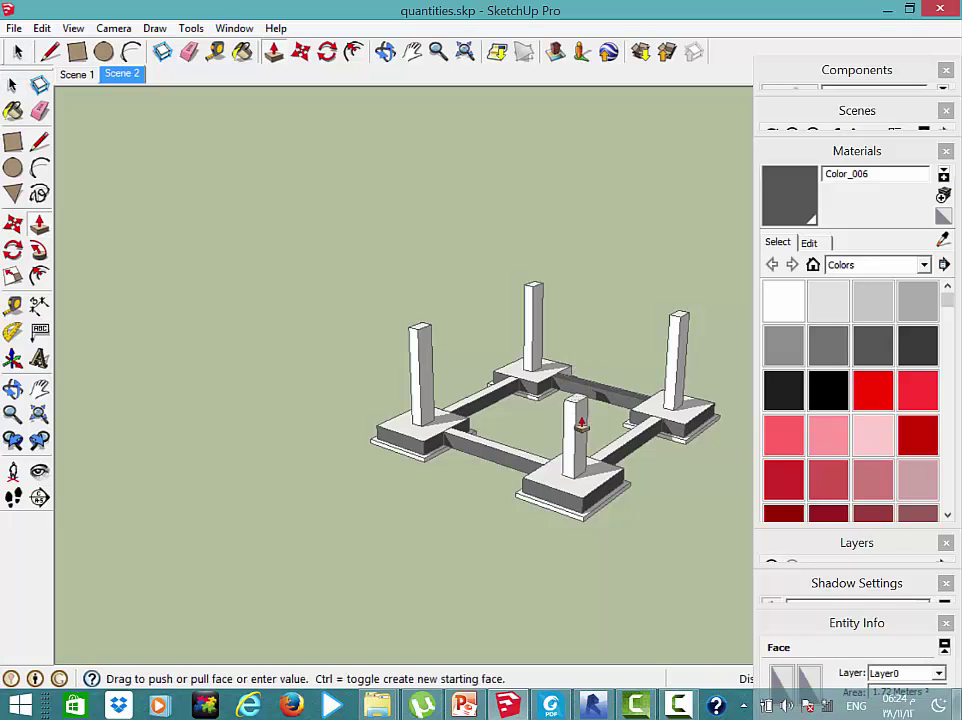
scroll(580, 465, up, 2)
scroll(580, 465, up, 2)
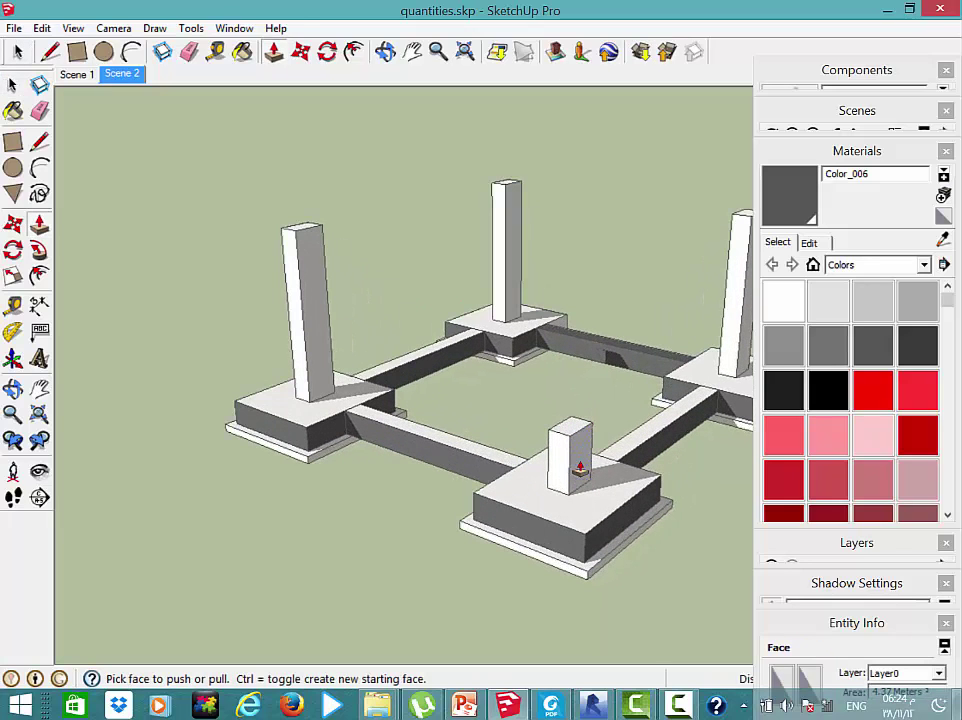
key(space)
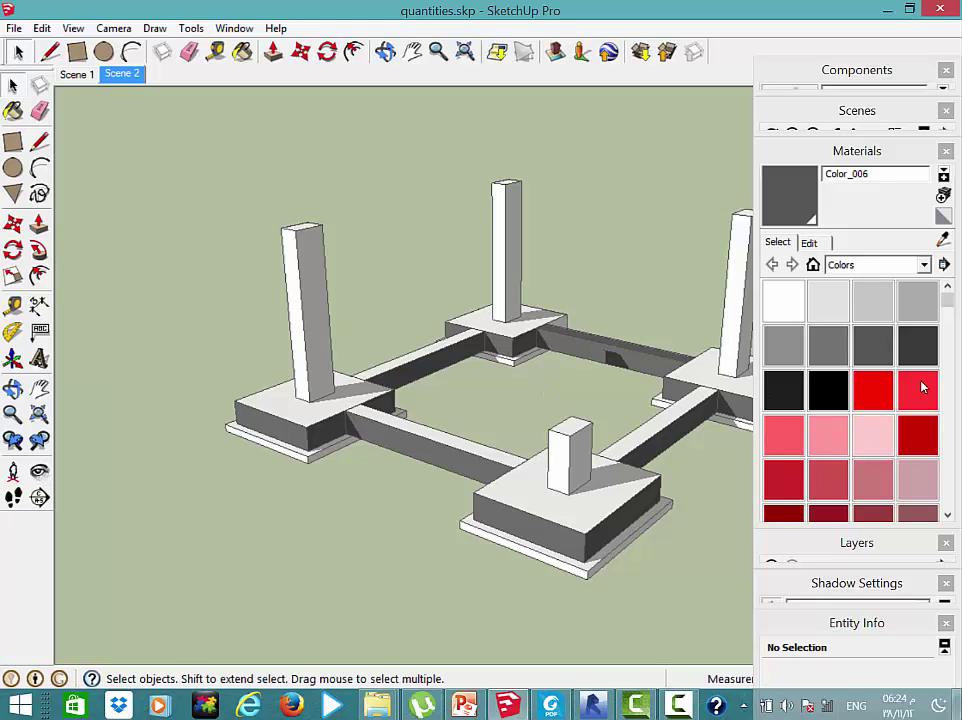
Pick dark grey for painting, view the model from a new angle, and return to Revit
click(868, 342)
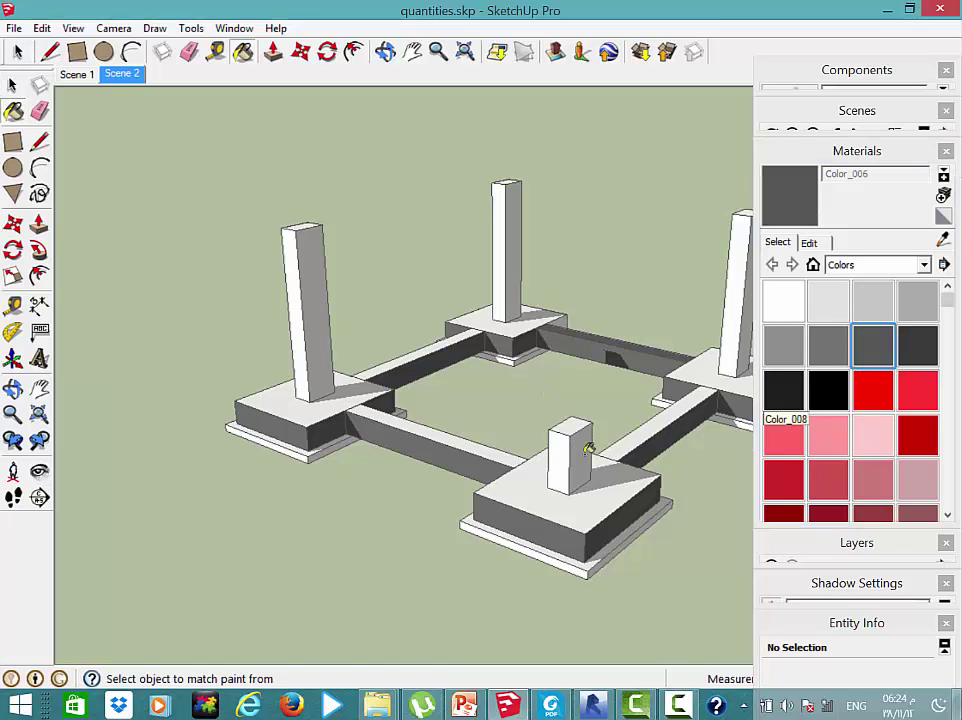
mouse_move(442, 485)
middle_down()
mouse_move(94, 479)
mouse_move(300, 395)
mouse_move(455, 516)
mouse_move(584, 473)
mouse_move(632, 427)
middle_up()
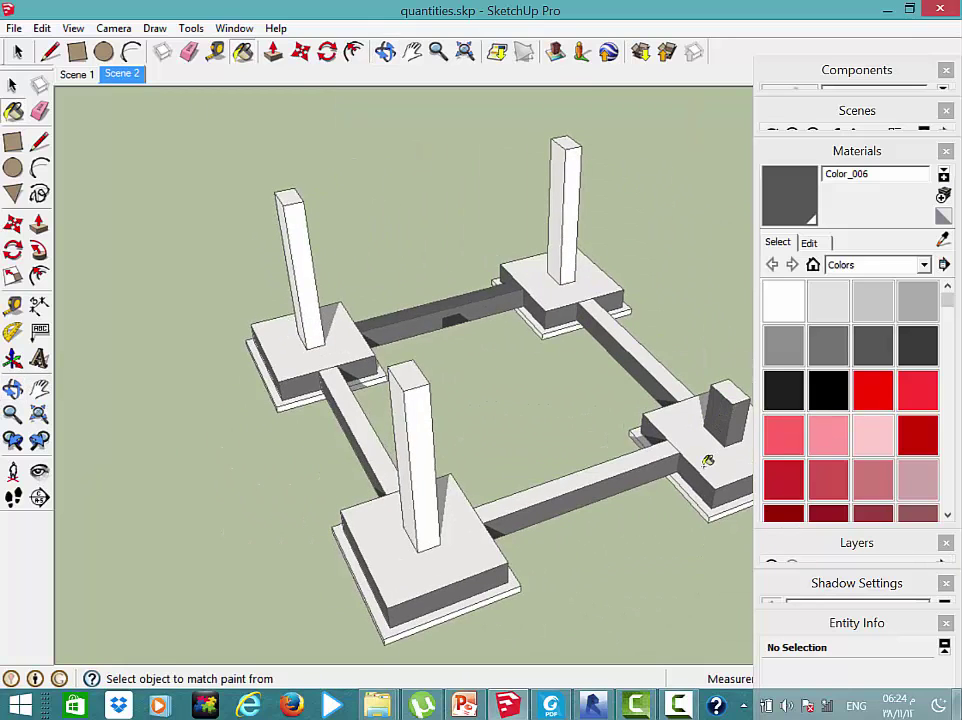
mouse_move(709, 460)
middle_down()
mouse_move(648, 435)
mouse_move(569, 421)
middle_up()
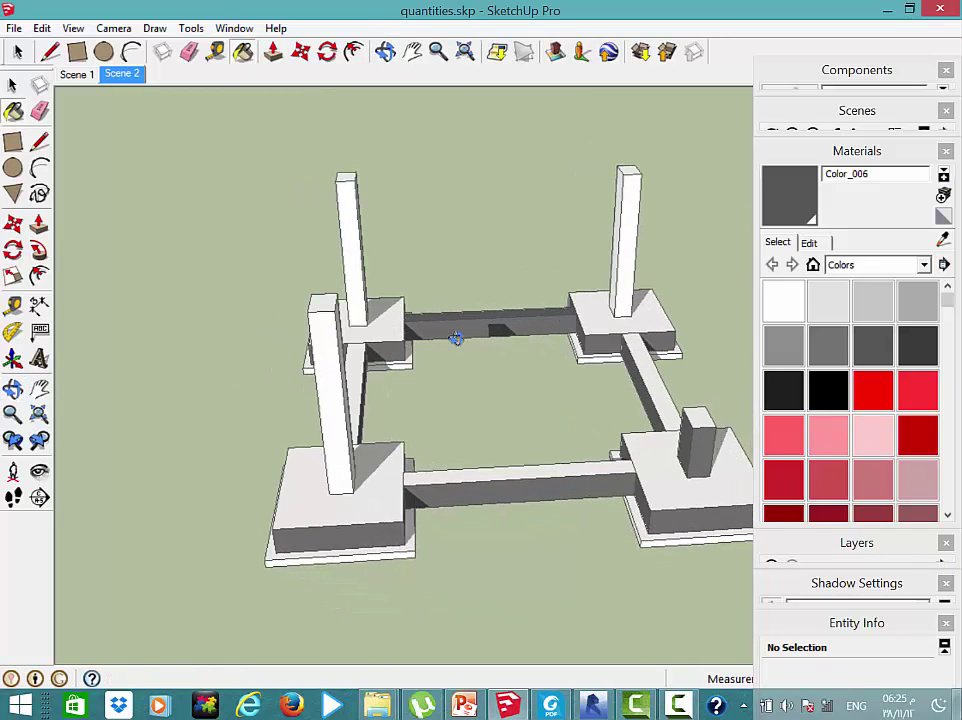
key(alt+Tab)
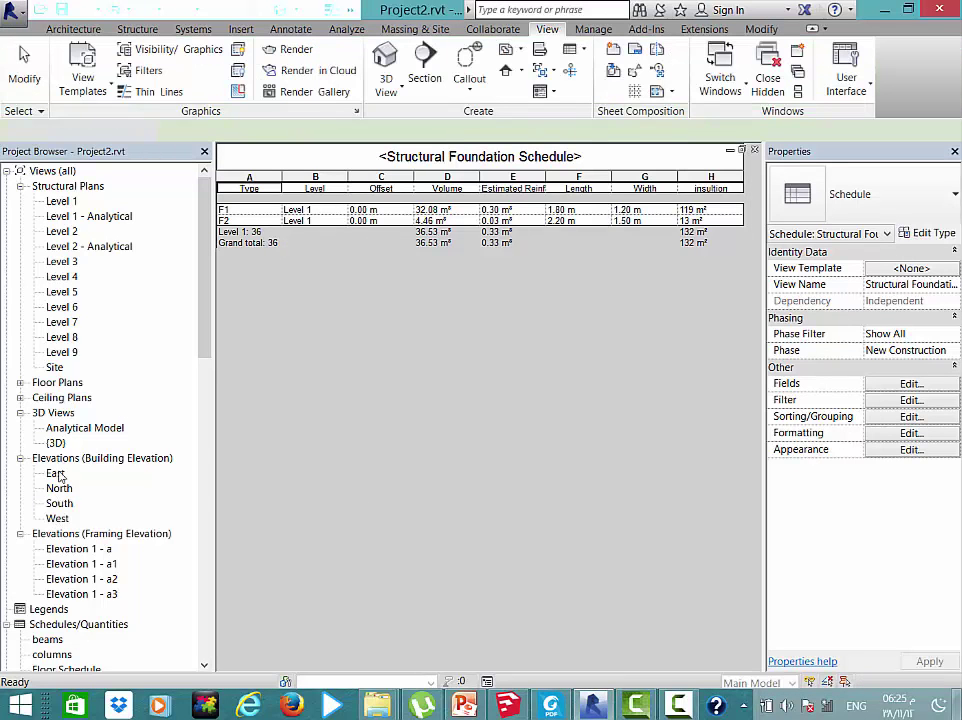
Open the East building elevation and zoom in on the lower-right bays
double_click(56, 474)
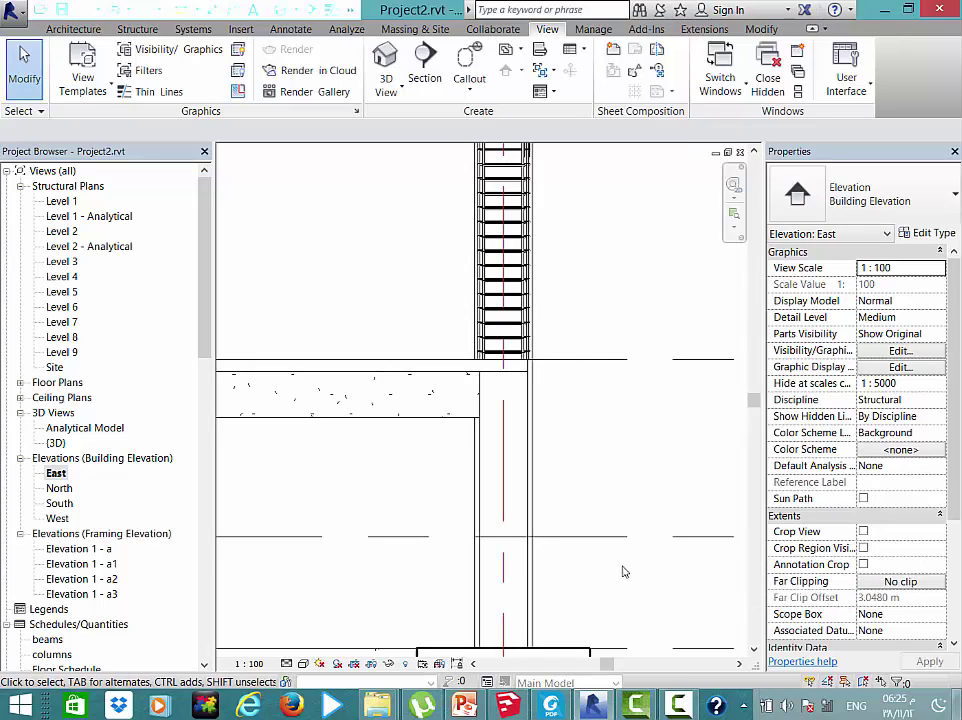
scroll(622, 571, down, 1)
scroll(622, 571, down, 2)
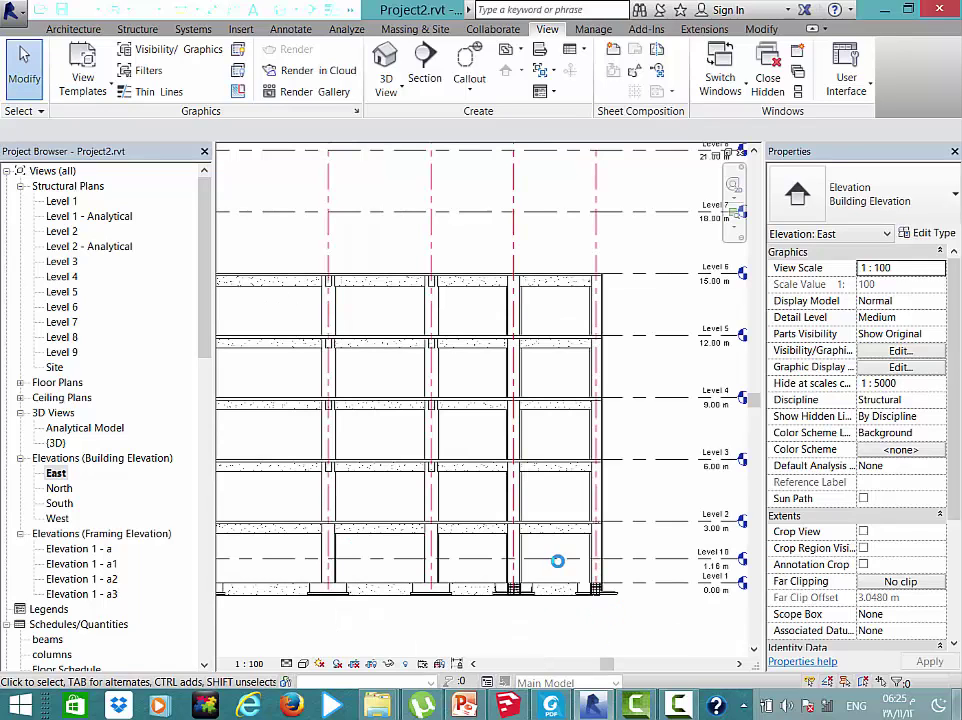
scroll(613, 564, down, 2)
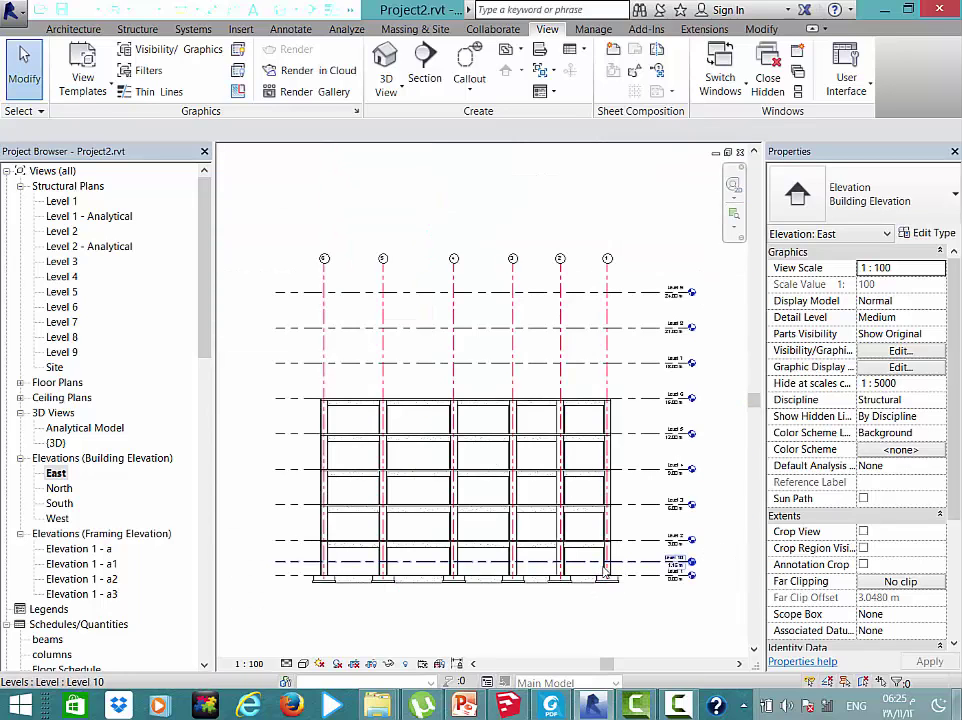
scroll(605, 572, up, 1)
scroll(600, 574, up, 1)
scroll(597, 575, up, 1)
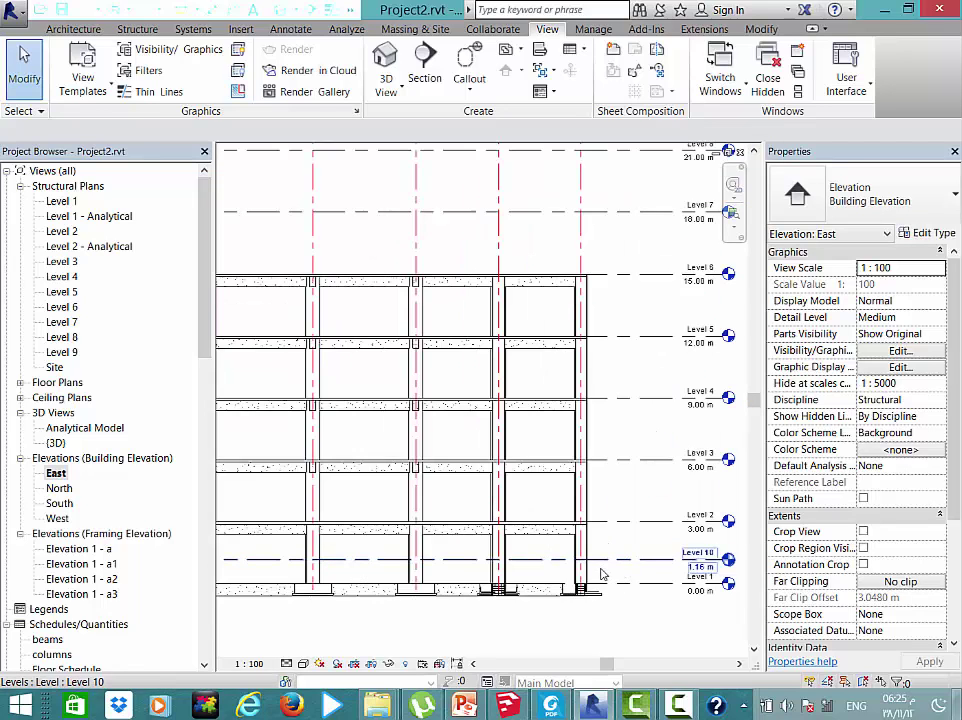
scroll(593, 576, up, 1)
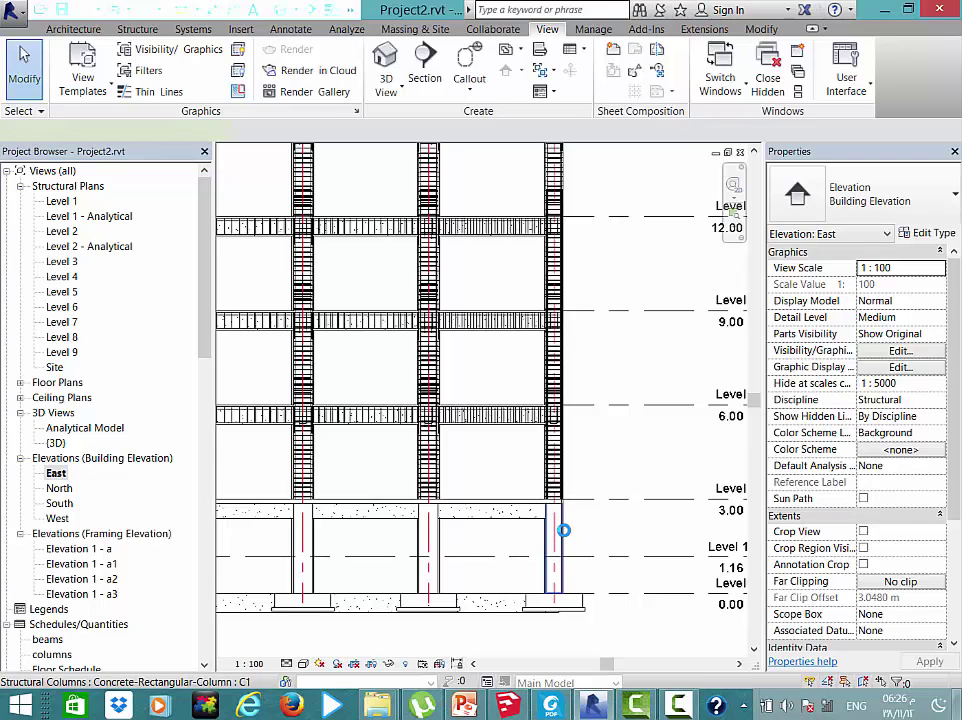
Check column C1's Level 1 to Level 2 constraints, then switch to SketchUp
click(567, 512)
click(569, 560)
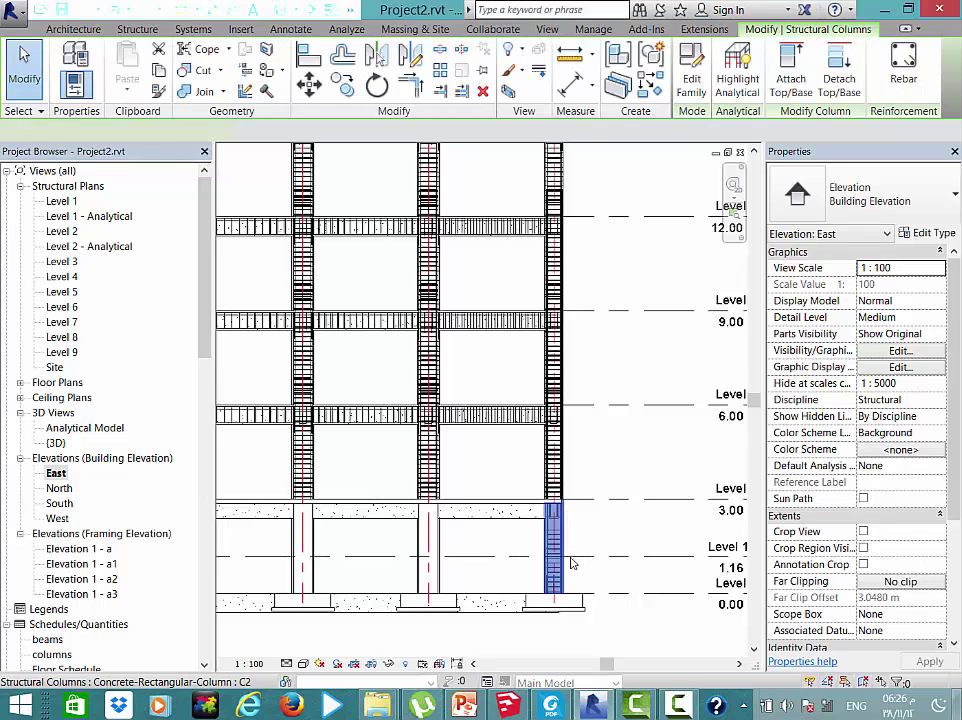
click(557, 549)
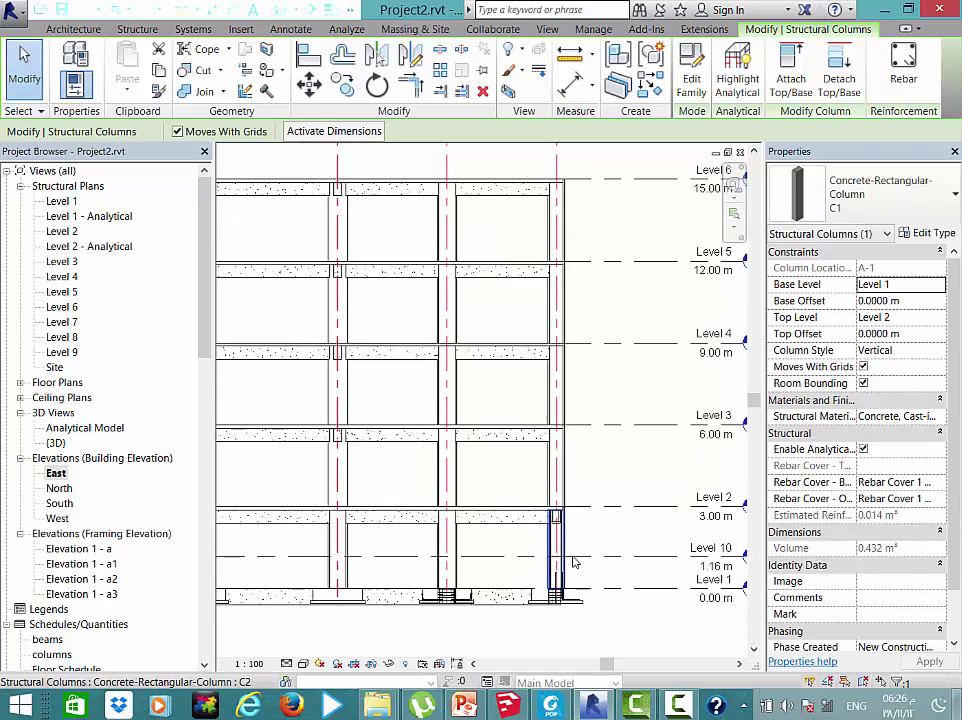
scroll(569, 559, down, 1)
scroll(571, 559, down, 3)
scroll(569, 559, down, 2)
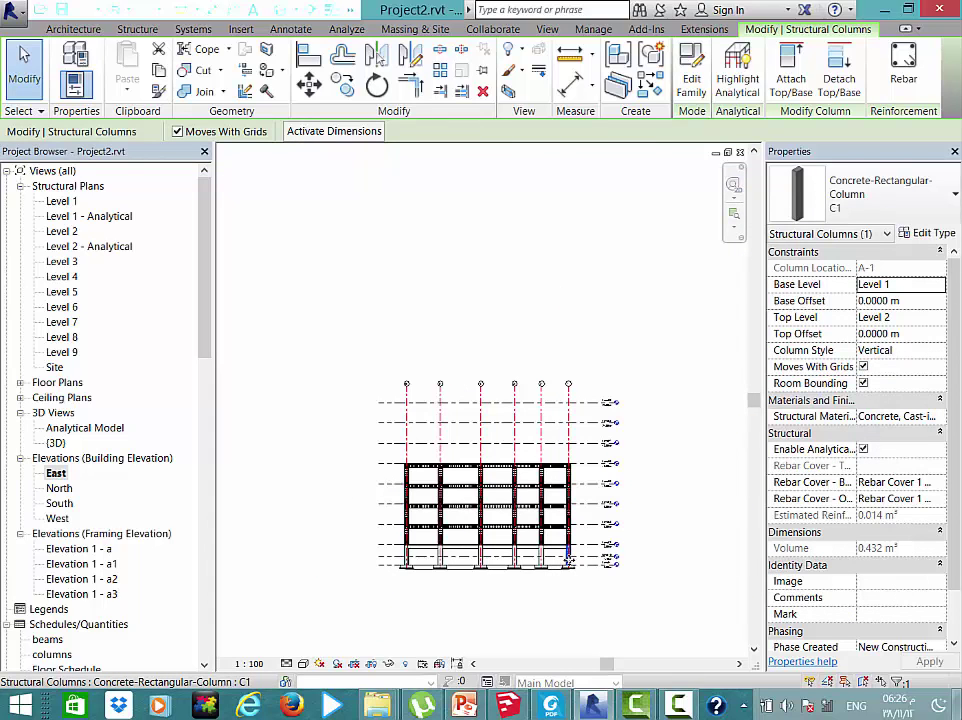
scroll(569, 560, up, 3)
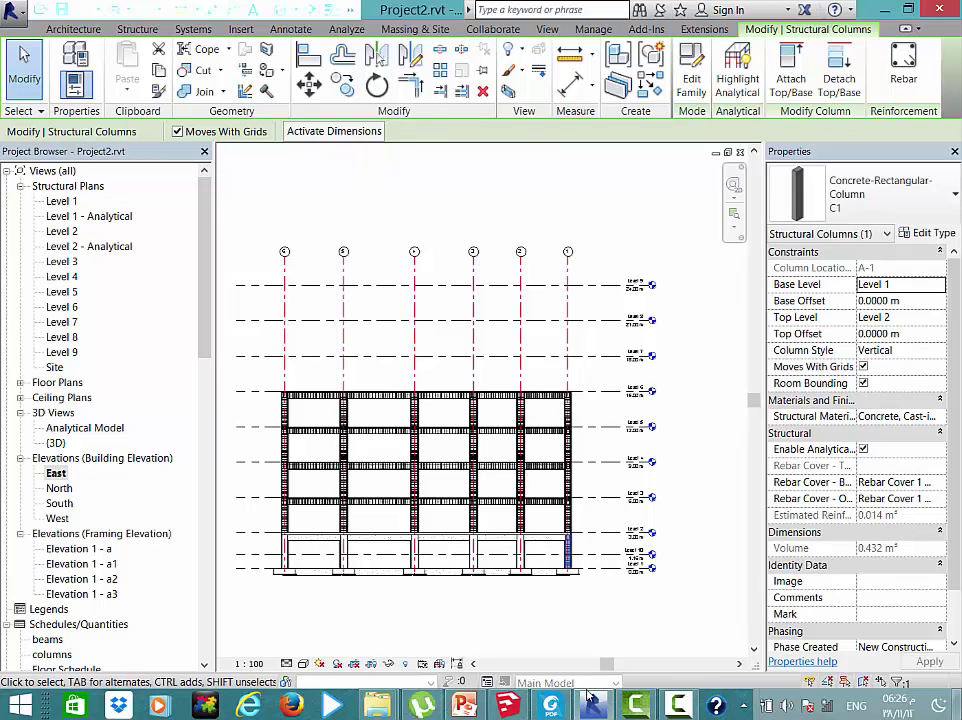
click(510, 706)
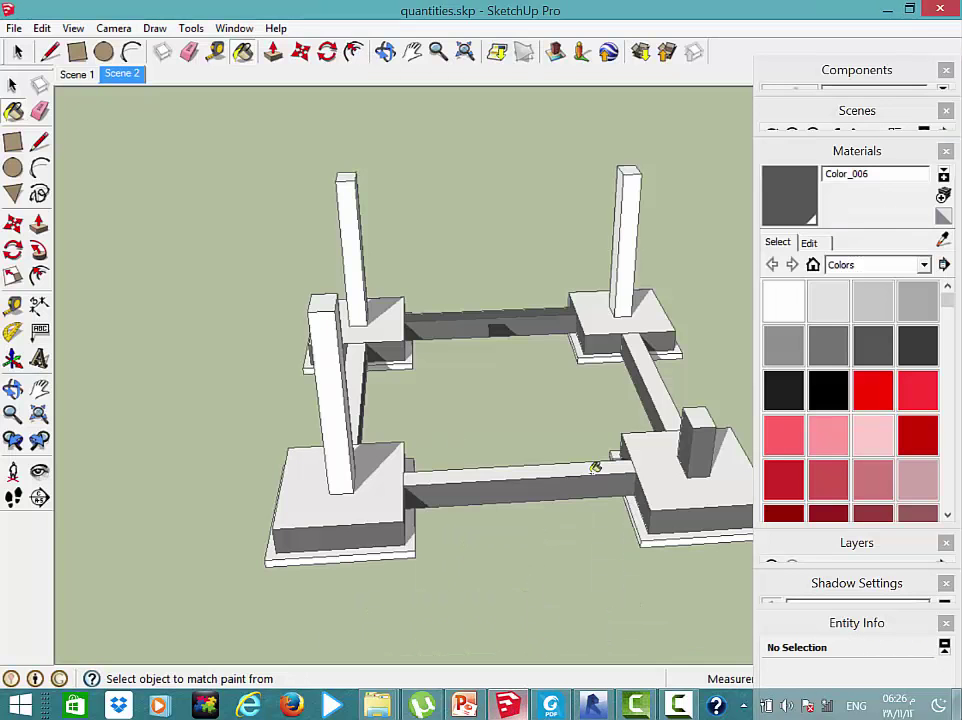
Select the left tall column and orbit to a low, rotated view of the foundation
mouse_move(597, 466)
middle_down()
mouse_move(556, 430)
mouse_move(592, 456)
mouse_move(477, 438)
mouse_move(365, 459)
mouse_move(368, 362)
middle_up()
double_click(383, 315)
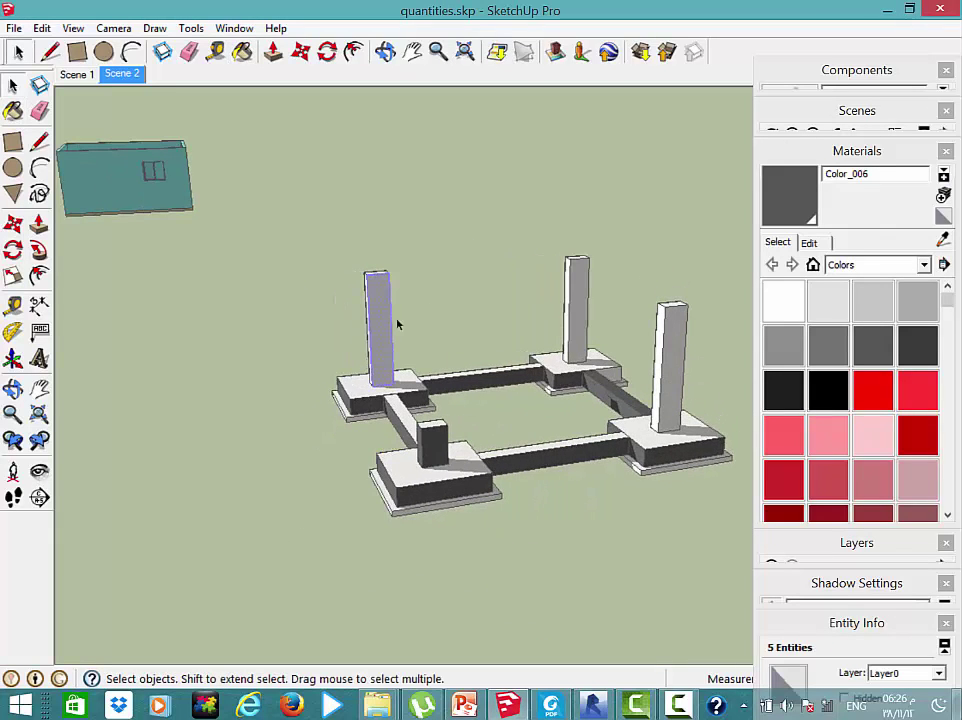
scroll(385, 305, up, 2)
scroll(375, 303, up, 1)
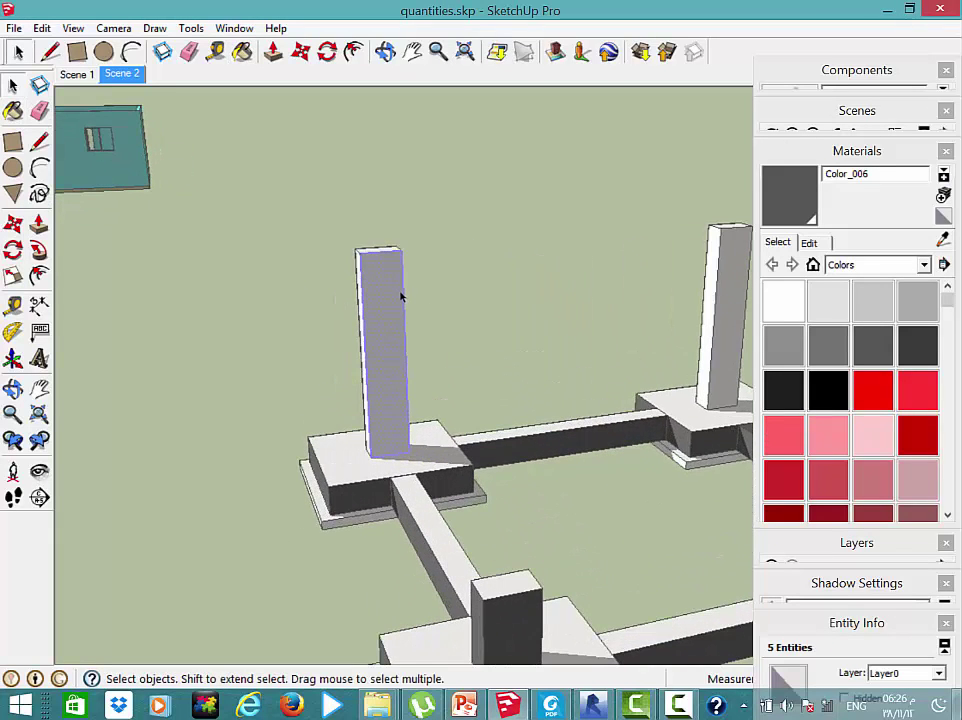
scroll(399, 298, down, 1)
mouse_move(399, 298)
middle_down()
mouse_move(391, 249)
mouse_move(438, 264)
middle_up()
mouse_move(362, 417)
middle_down()
mouse_move(586, 453)
mouse_move(630, 525)
middle_up()
scroll(635, 533, up, 1)
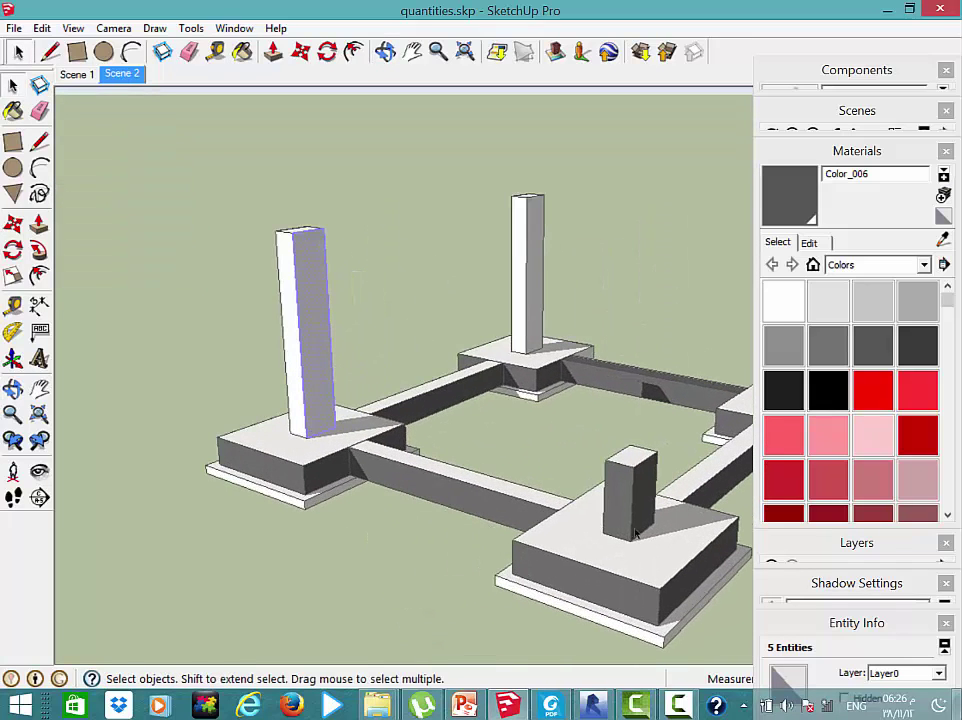
scroll(617, 468, down, 2)
Draw a flat rectangular slab starting at the short column's footing
key(r)
click(641, 462)
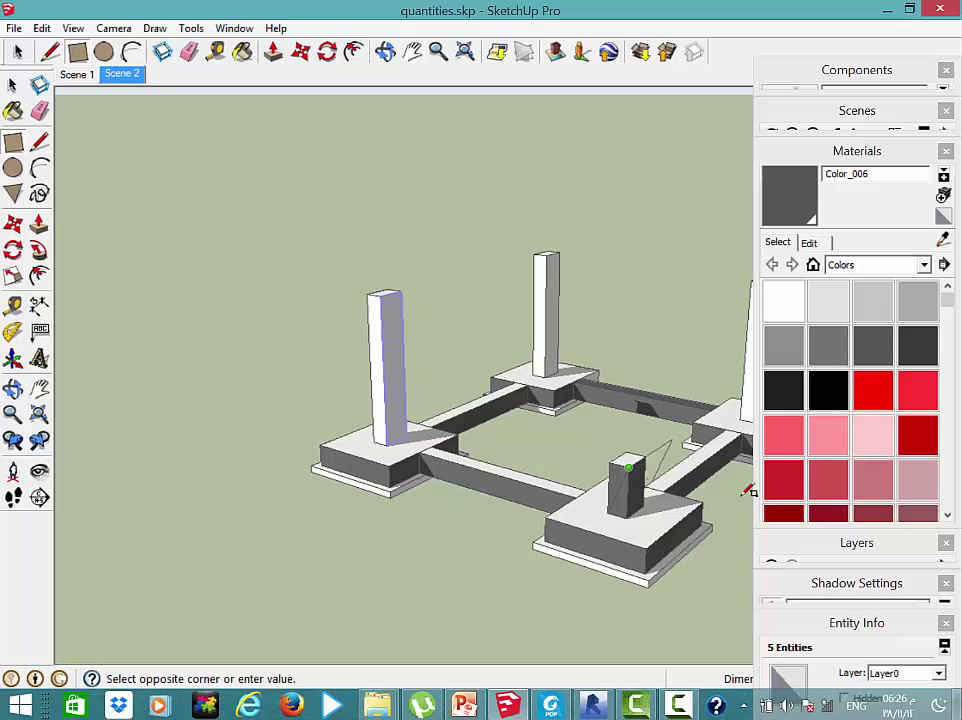
scroll(700, 485, down, 3)
middle_drag(719, 494, 625, 425)
click(625, 425)
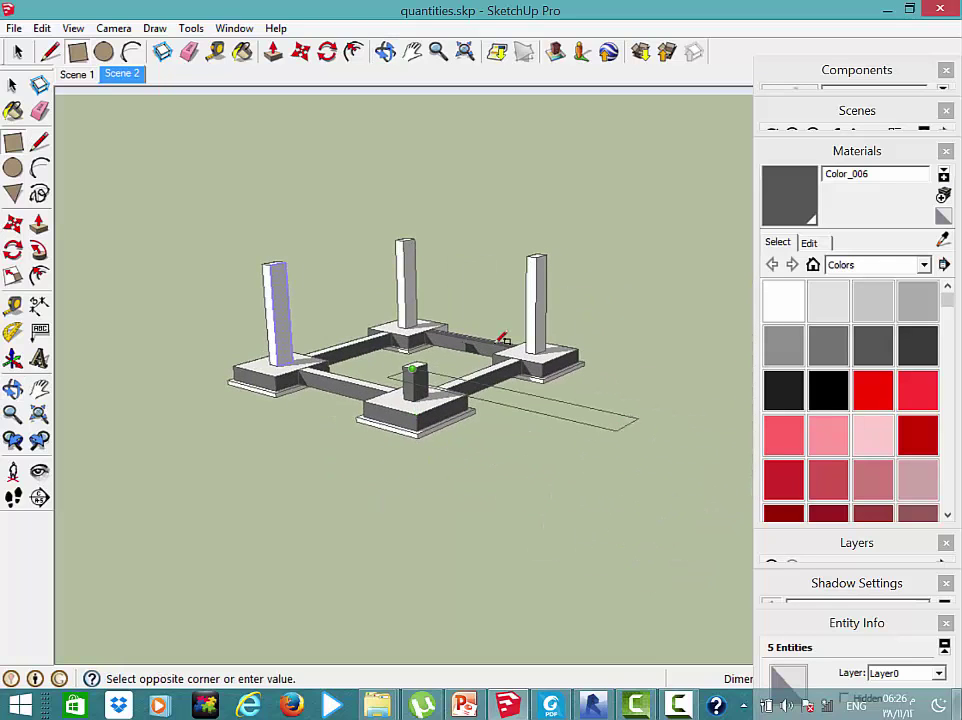
middle_drag(509, 475, 644, 436)
key(space)
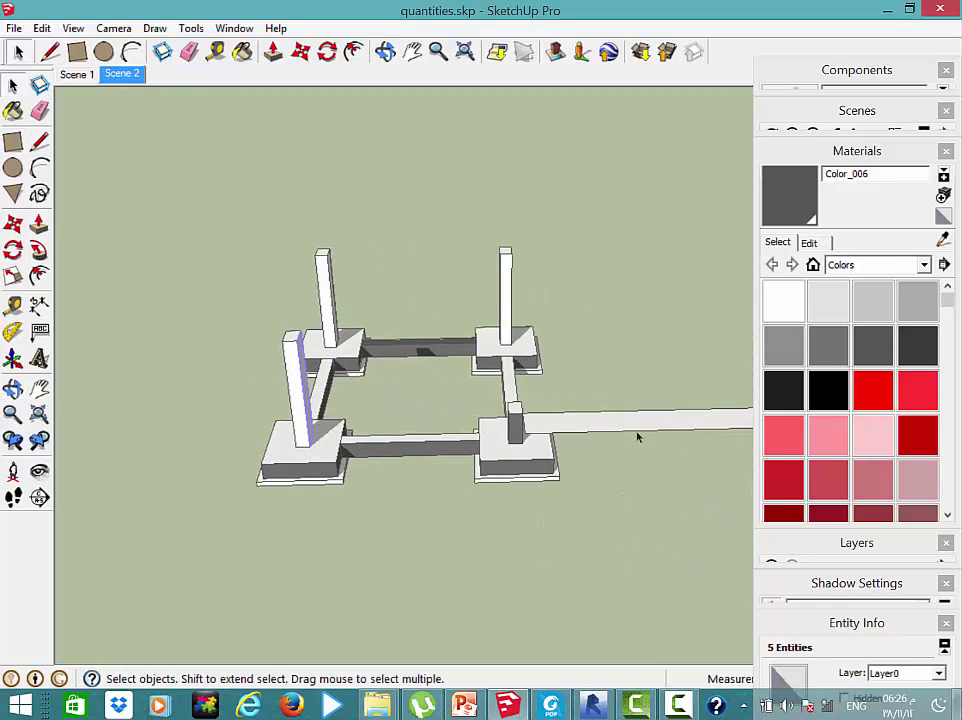
Move the slab's front edge outward to widen the ground slab
key(m)
click(643, 431)
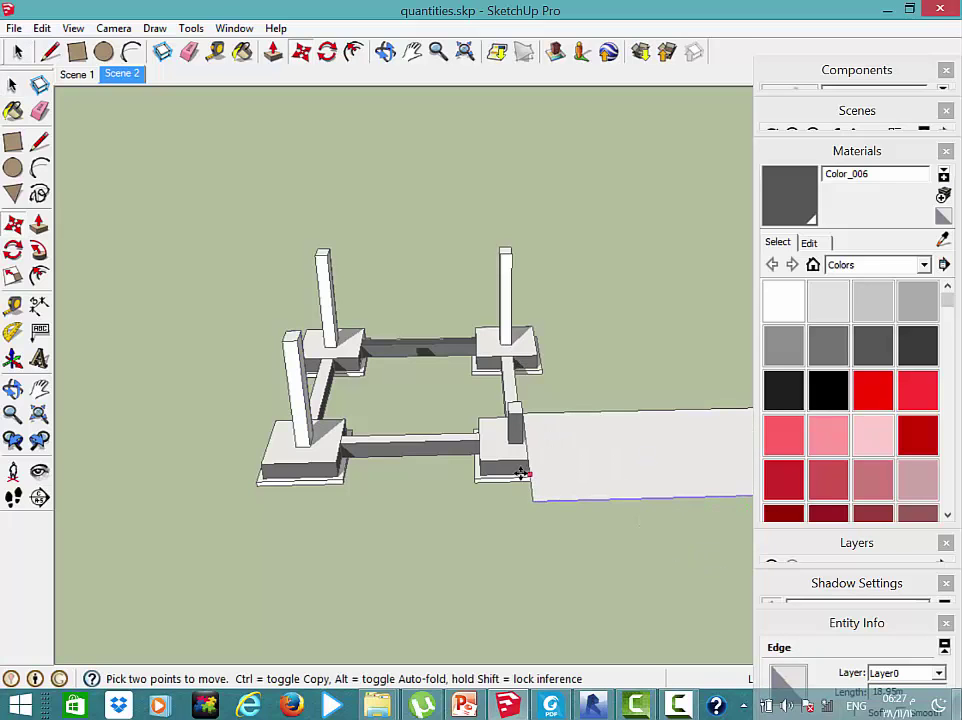
scroll(520, 470, up, 3)
mouse_move(520, 472)
middle_down()
mouse_move(741, 466)
mouse_move(651, 374)
middle_up()
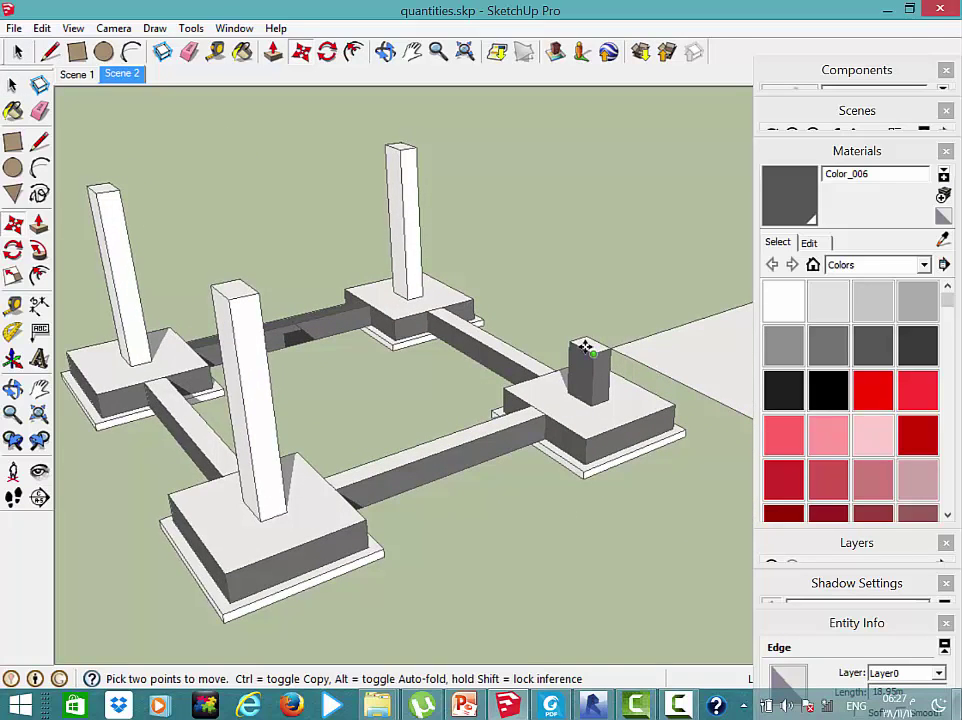
scroll(588, 345, up, 2)
scroll(588, 345, up, 2)
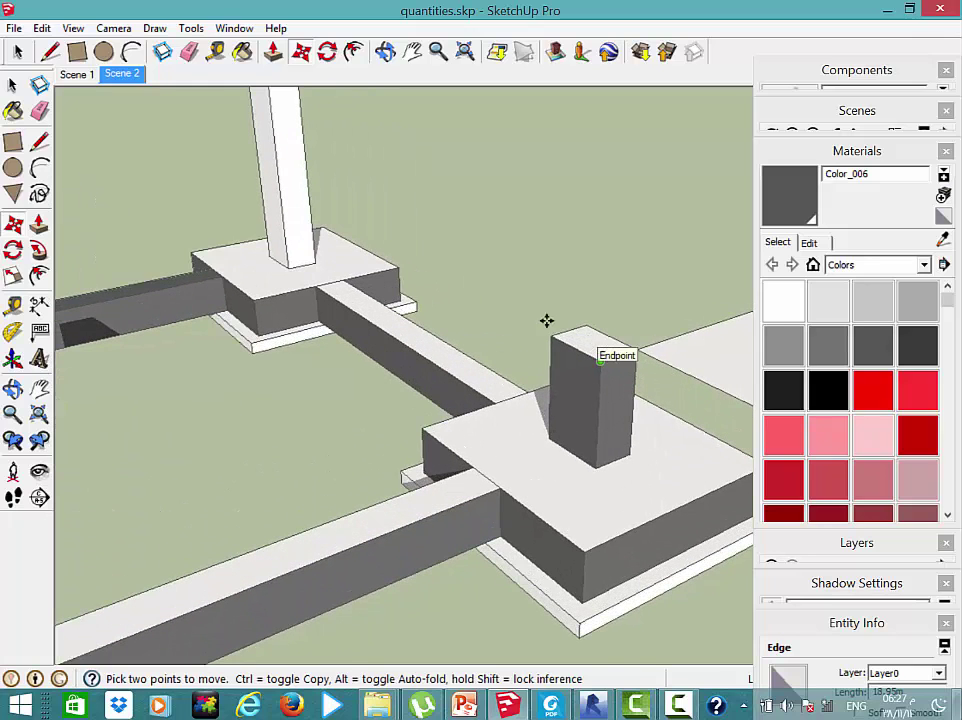
key(space)
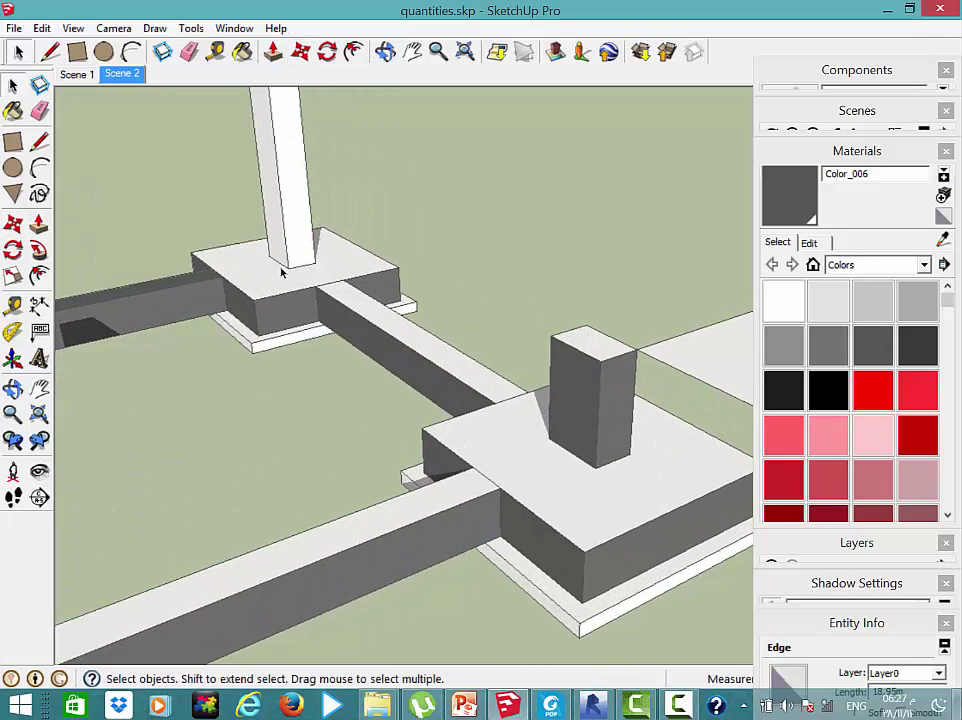
scroll(282, 272, down, 3)
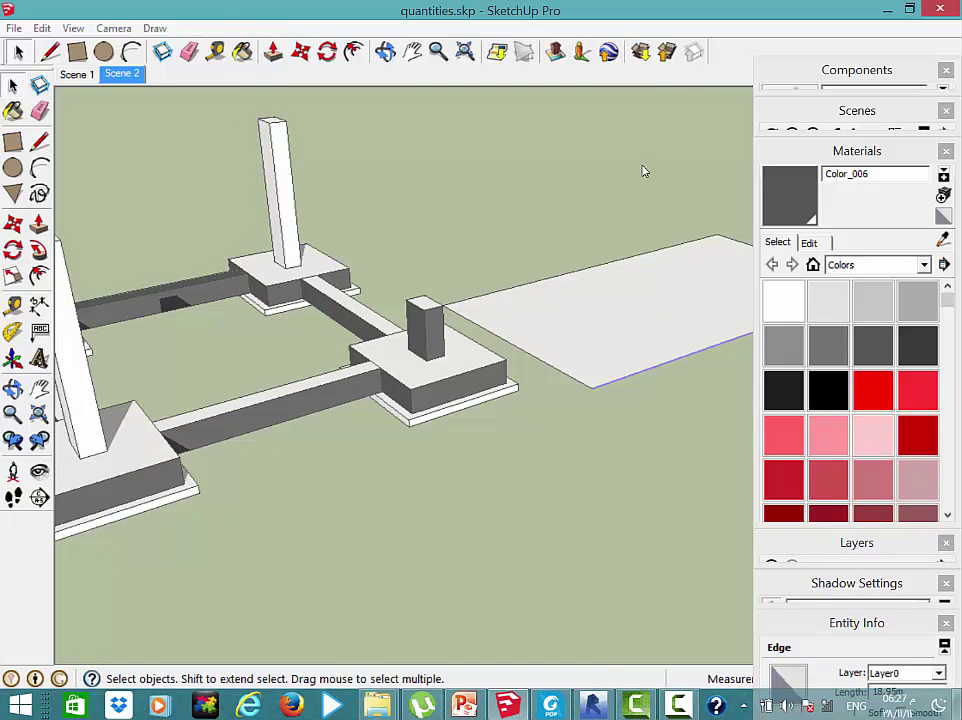
Paint the tall back column with the sampled dark grey material
key(b)
click(283, 168)
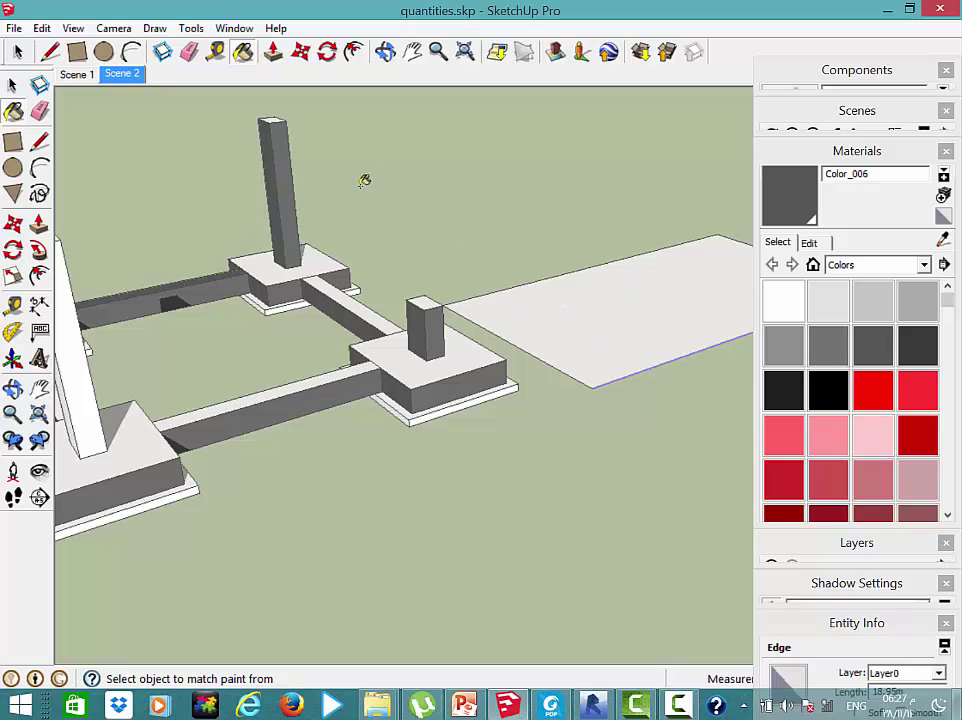
scroll(325, 178, down, 2)
scroll(325, 180, down, 1)
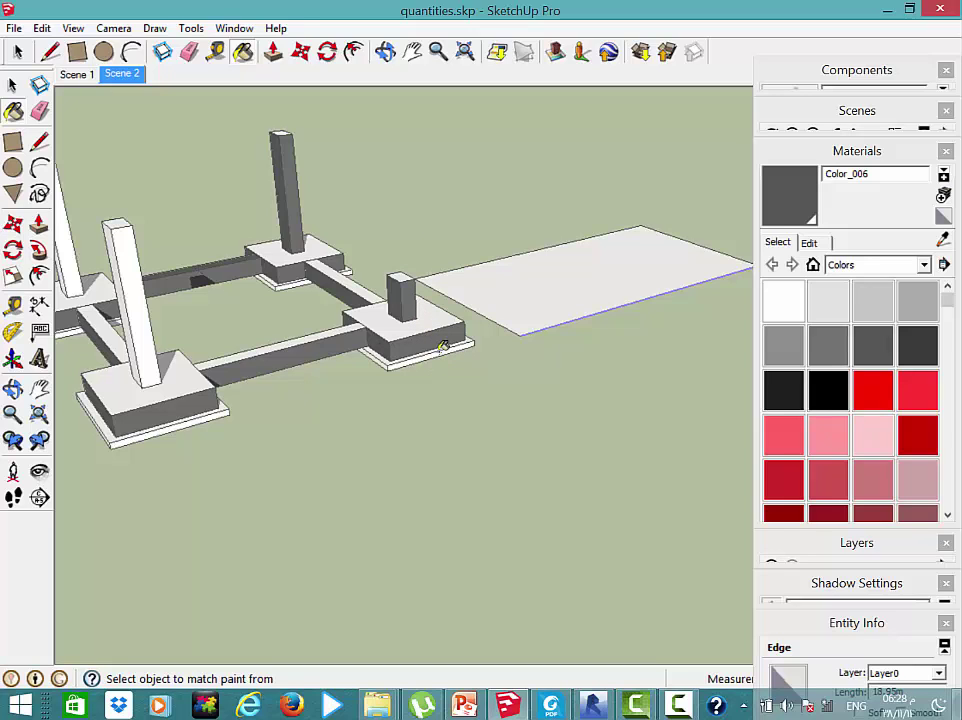
scroll(440, 366, down, 3)
scroll(443, 346, down, 1)
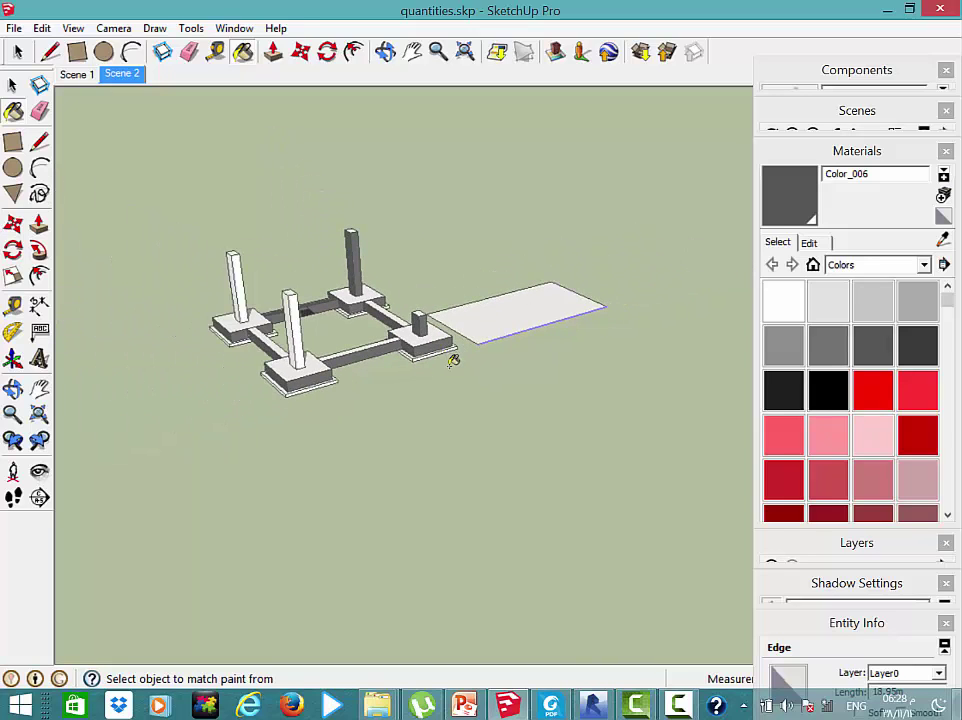
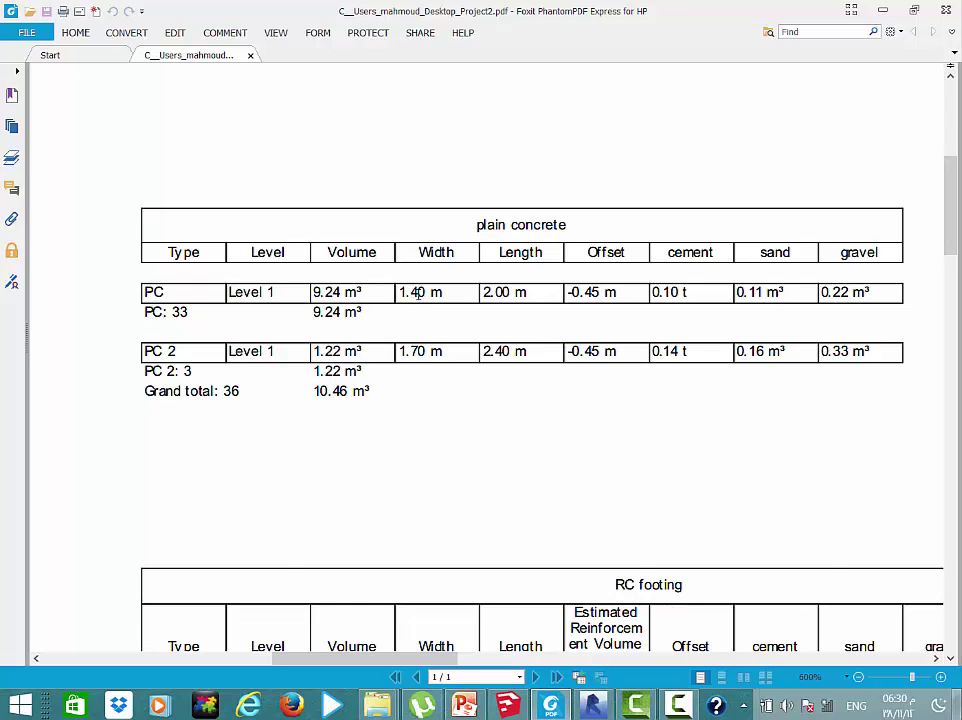
Switch from Foxit PhantomPDF back to the Revit Project2 model
key(alt+Tab)
Start a new quantity schedule for the Structural Foundations category
click(582, 56)
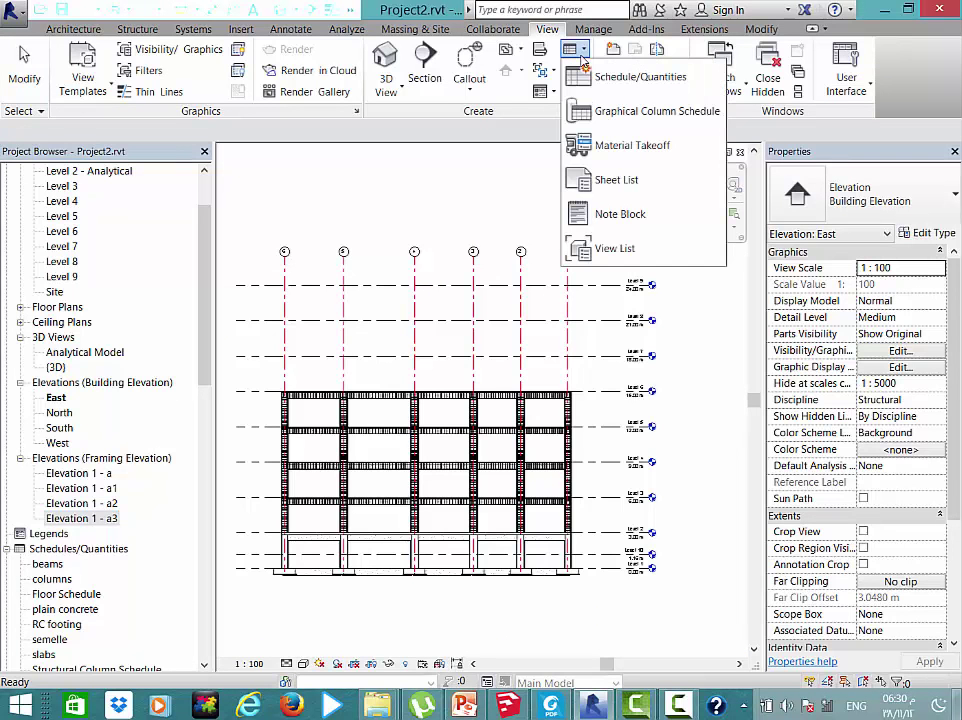
click(582, 56)
click(582, 56)
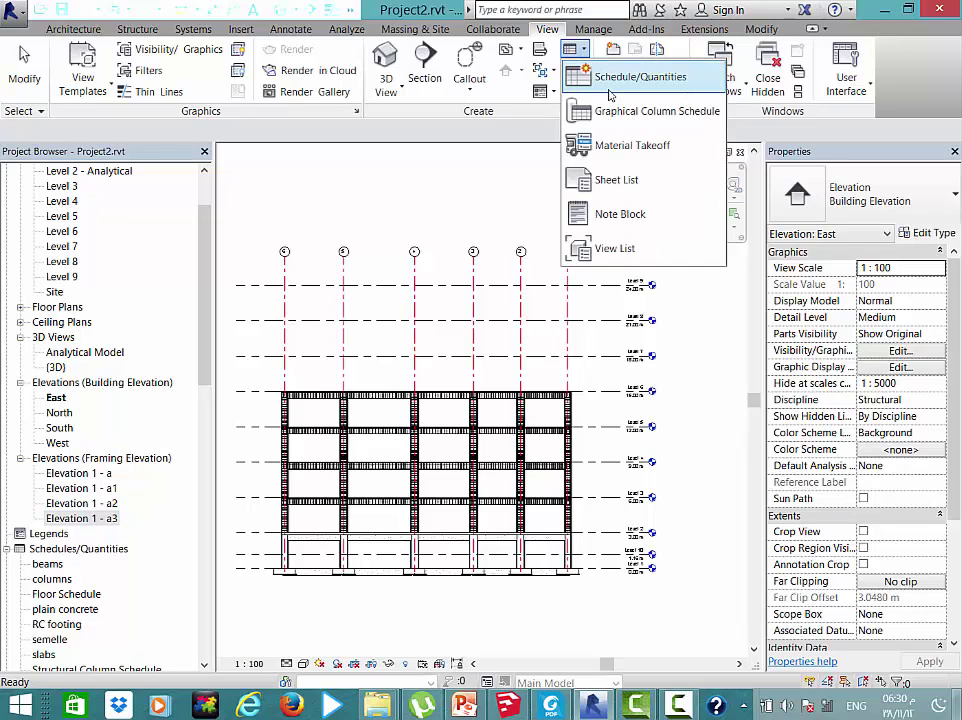
click(610, 86)
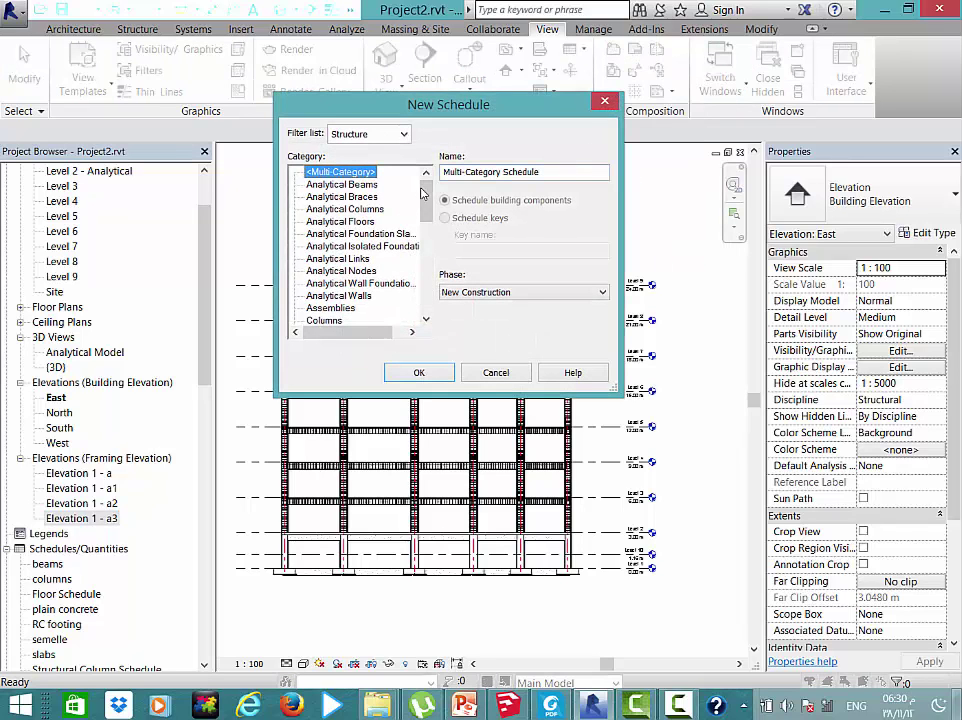
drag(428, 225, 428, 305)
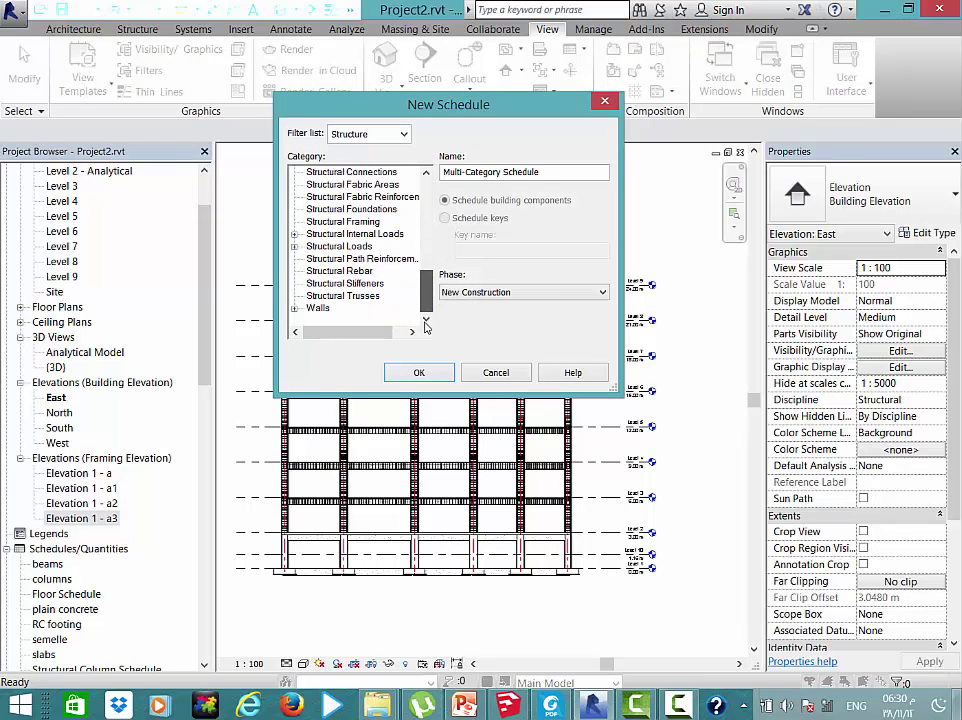
click(357, 209)
double_click(357, 209)
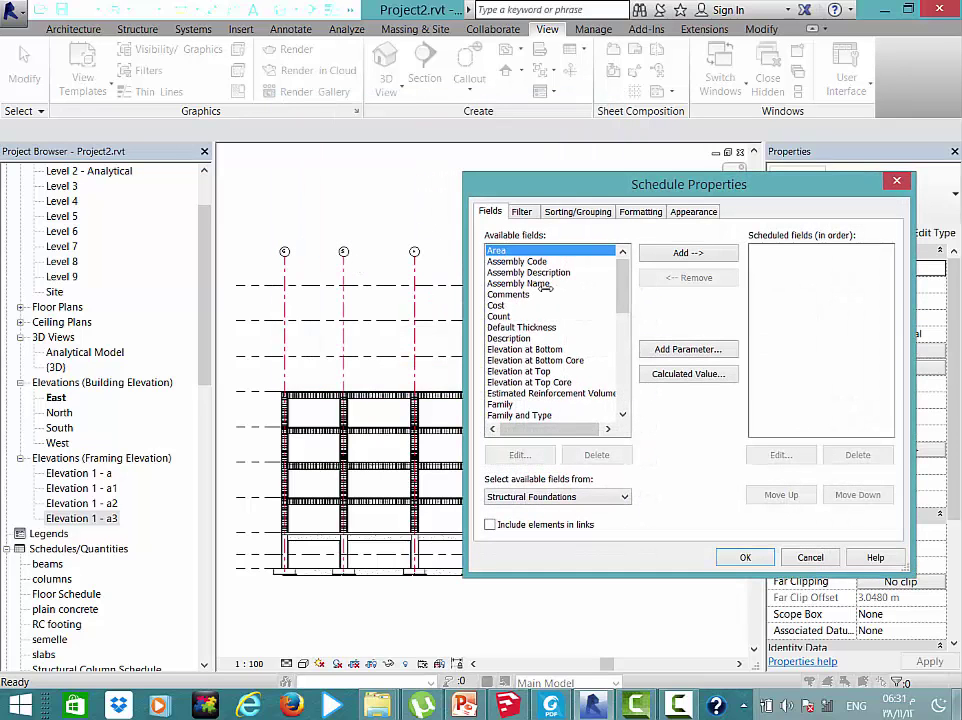
Add Volume, Type, Level, Length and Width as the schedule's fields
drag(620, 283, 621, 390)
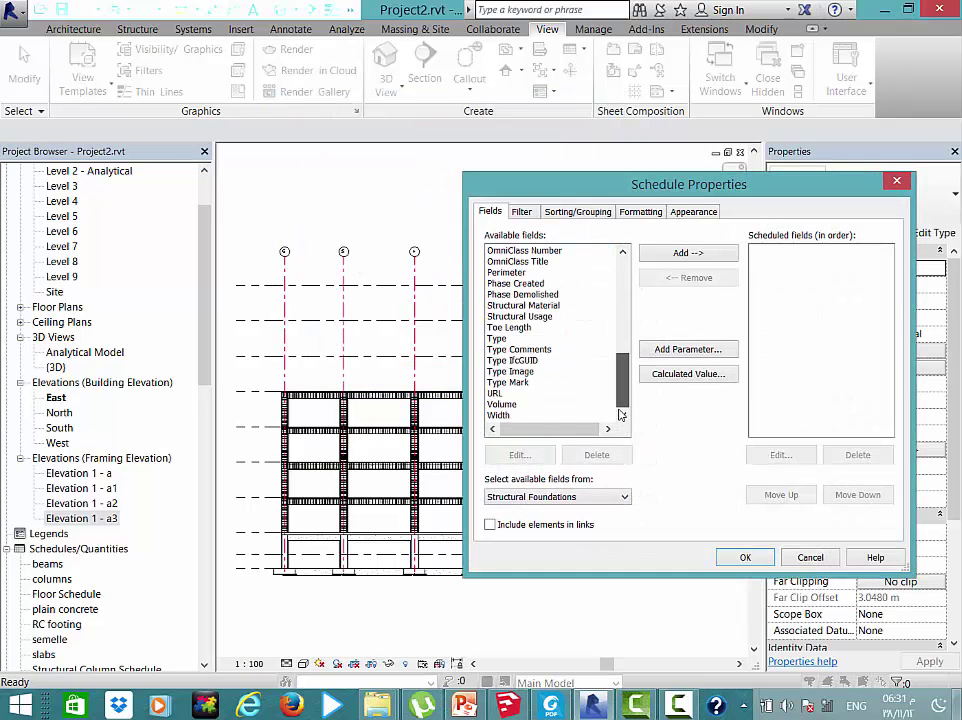
double_click(498, 405)
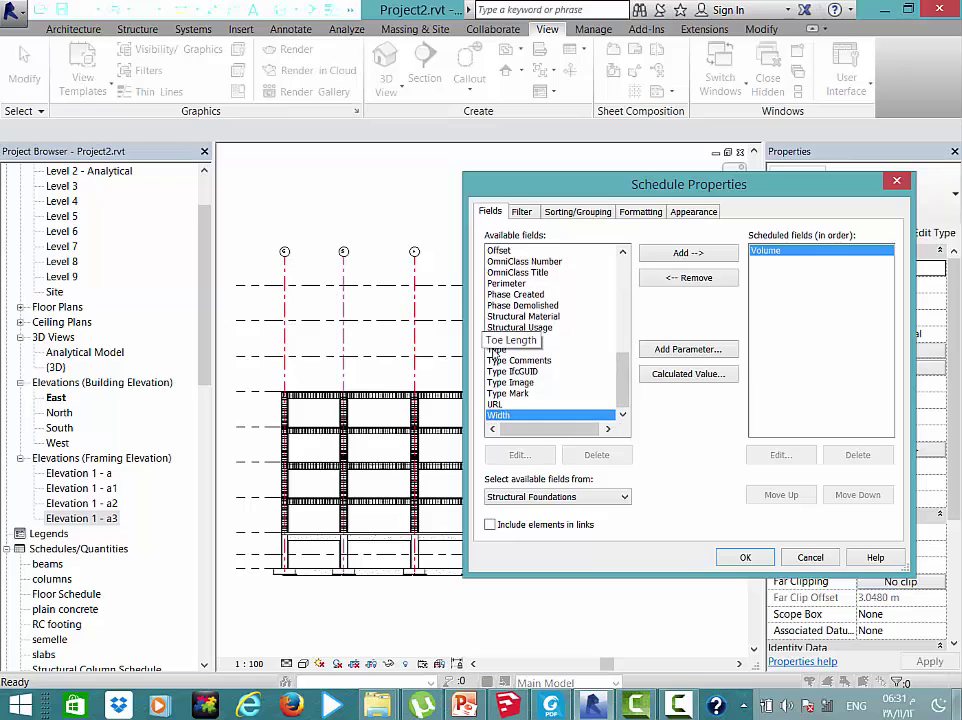
click(495, 350)
double_click(495, 350)
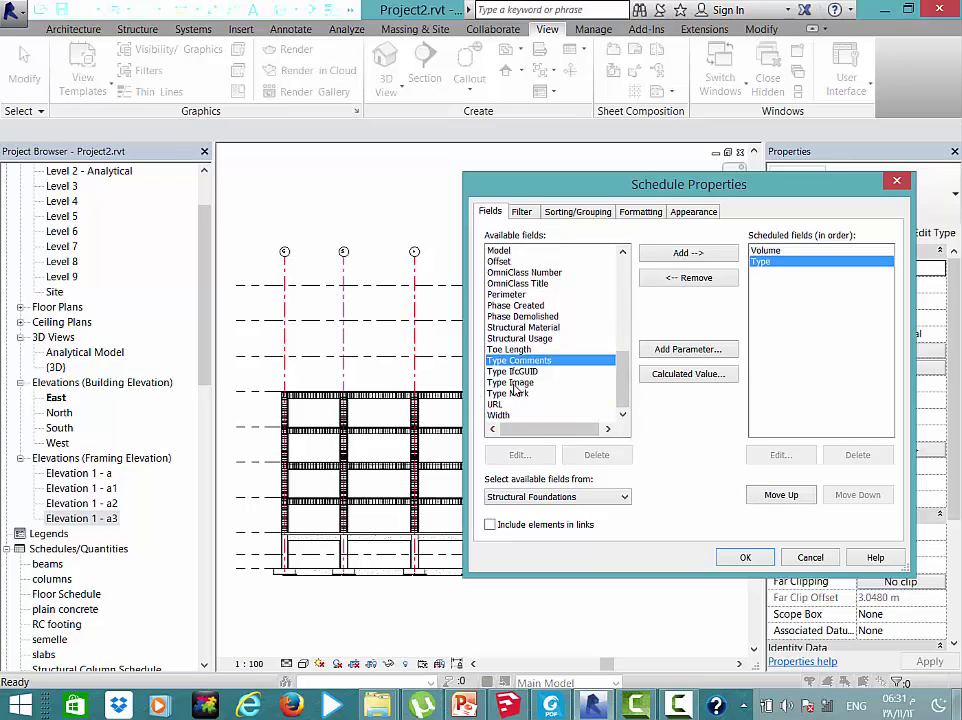
scroll(515, 392, up, 3)
scroll(515, 392, up, 2)
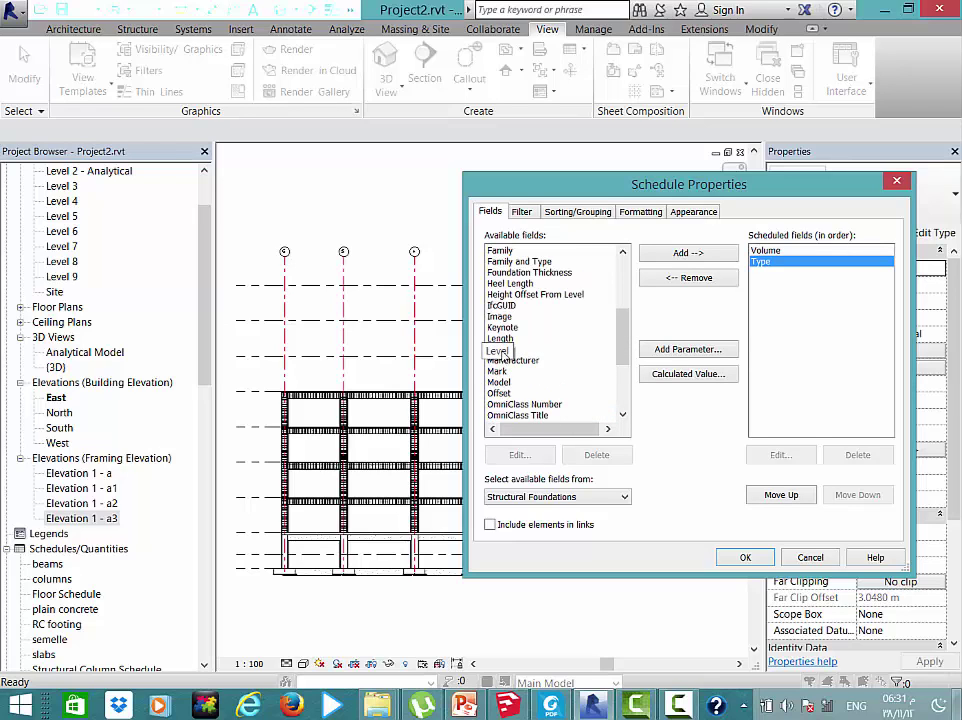
double_click(498, 349)
double_click(500, 338)
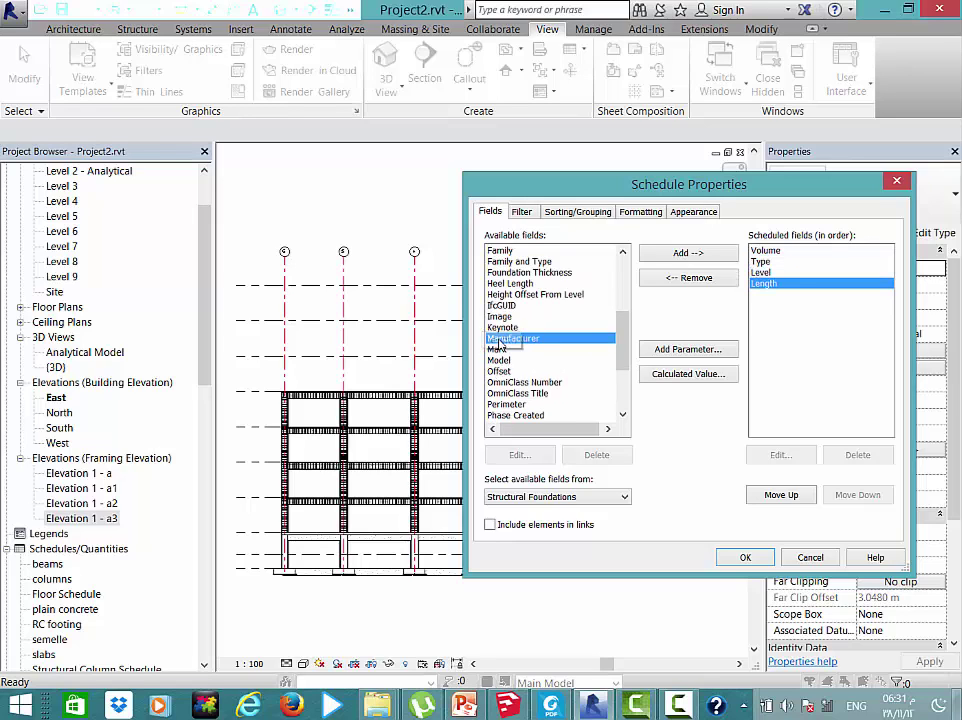
scroll(502, 339, up, 2)
scroll(502, 340, up, 2)
click(530, 308)
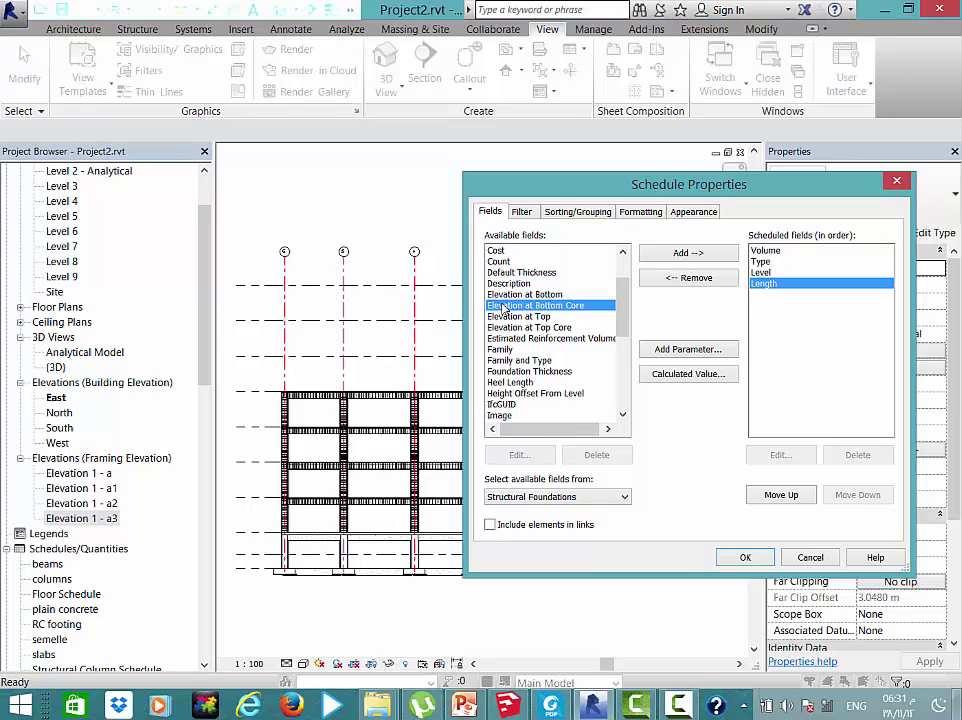
scroll(513, 347, down, 5)
scroll(513, 347, down, 2)
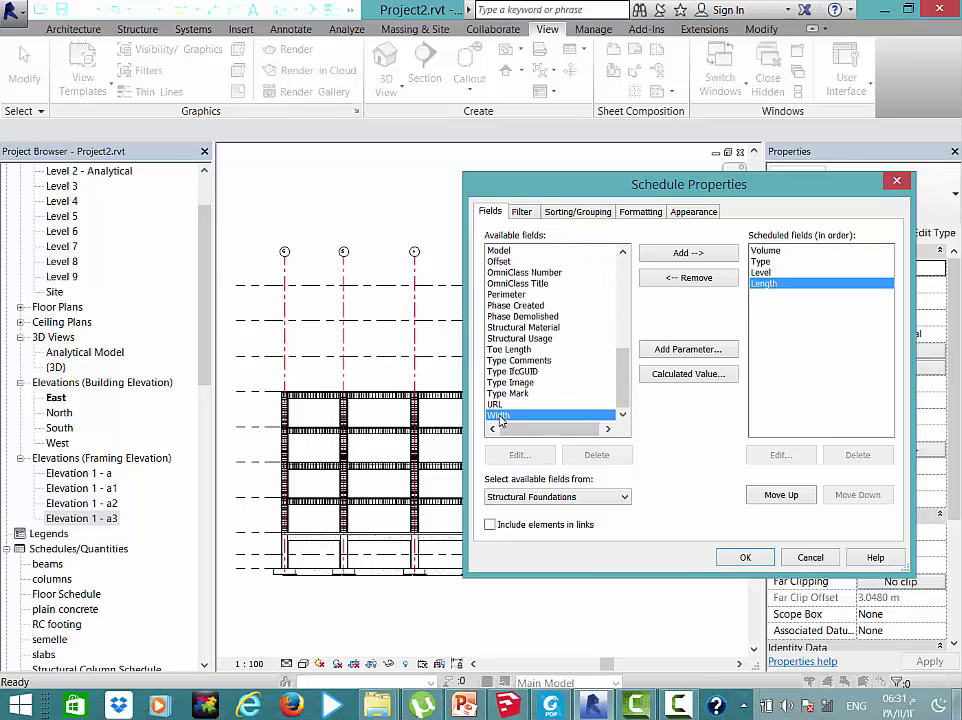
double_click(499, 416)
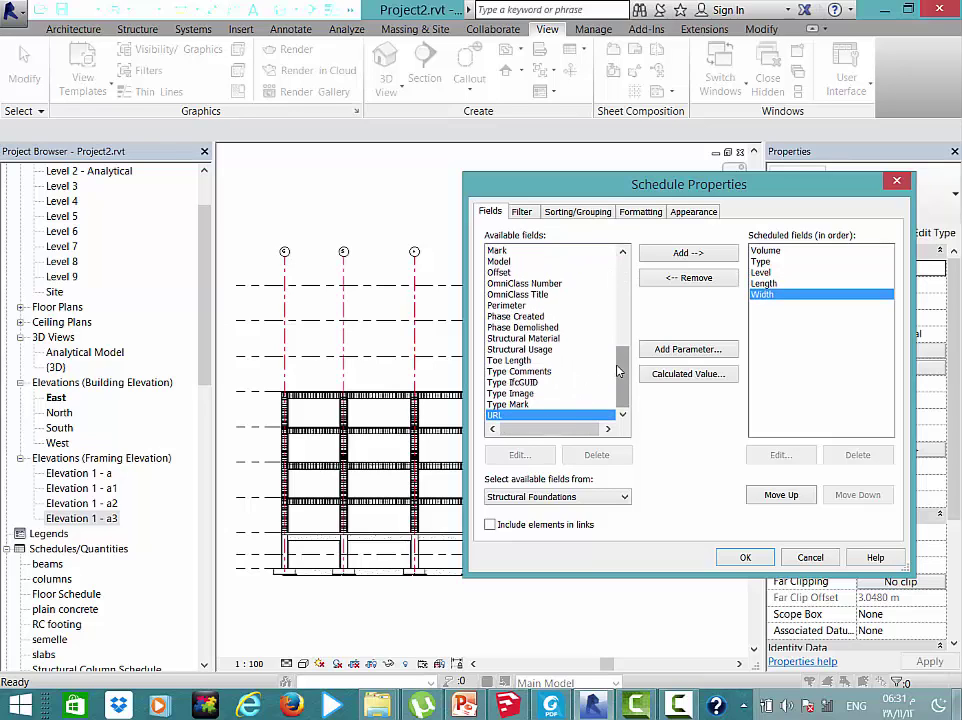
drag(618, 371, 606, 280)
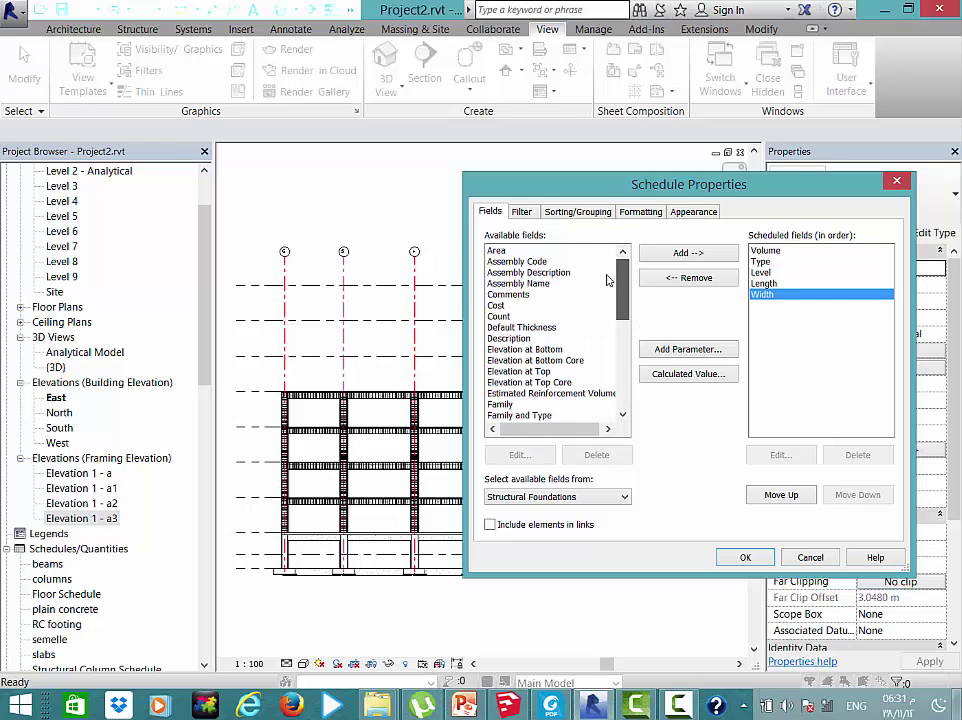
scroll(520, 385, down, 5)
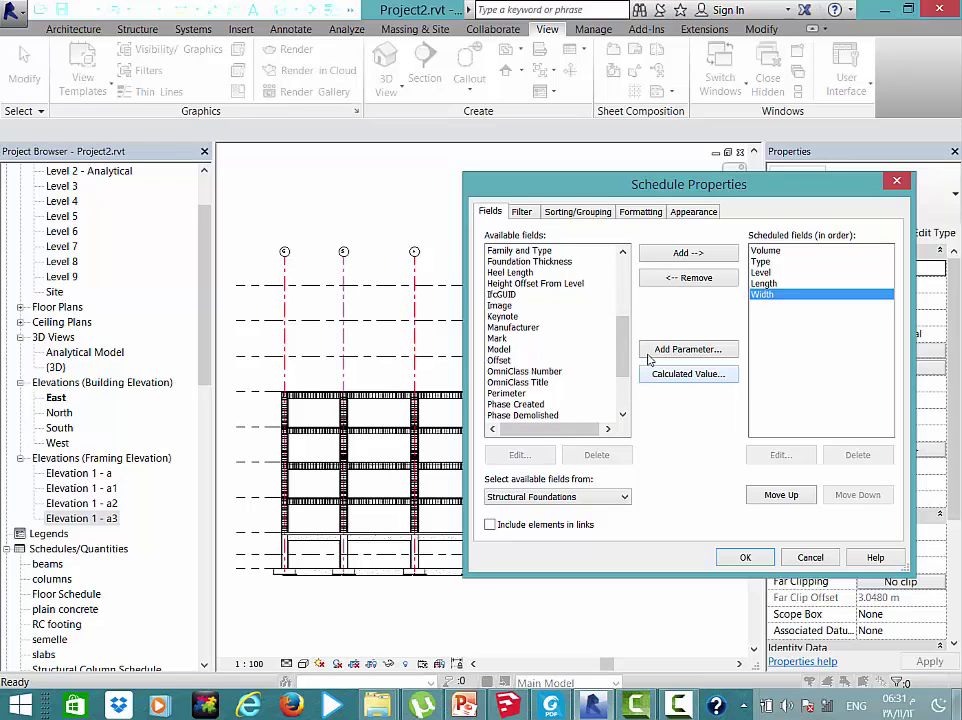
Add the Offset field to the foundation schedule's columns
click(522, 211)
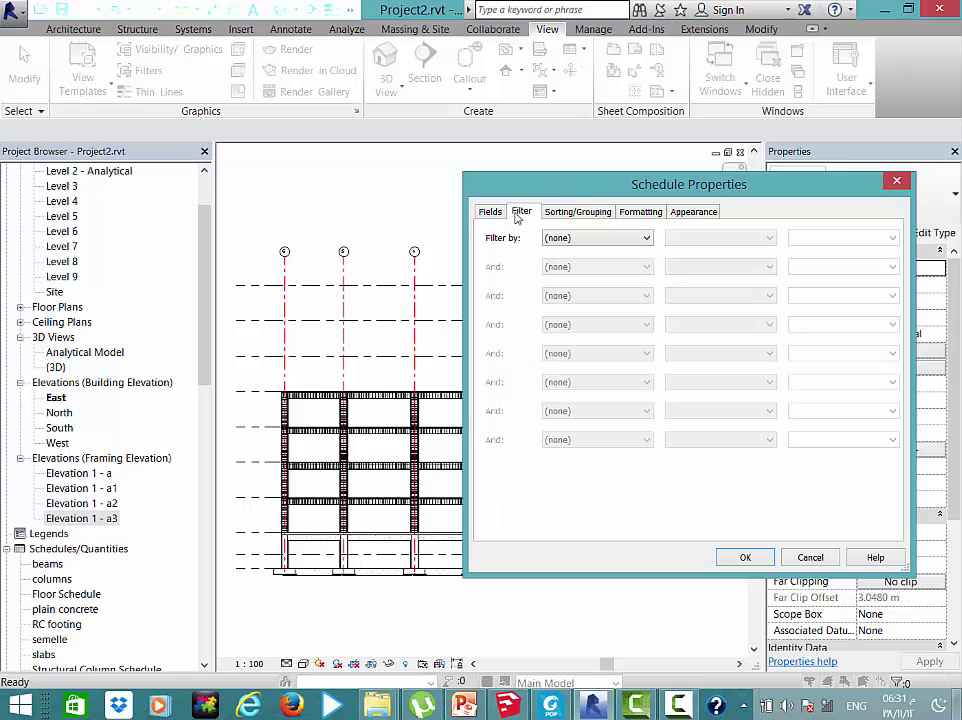
click(625, 237)
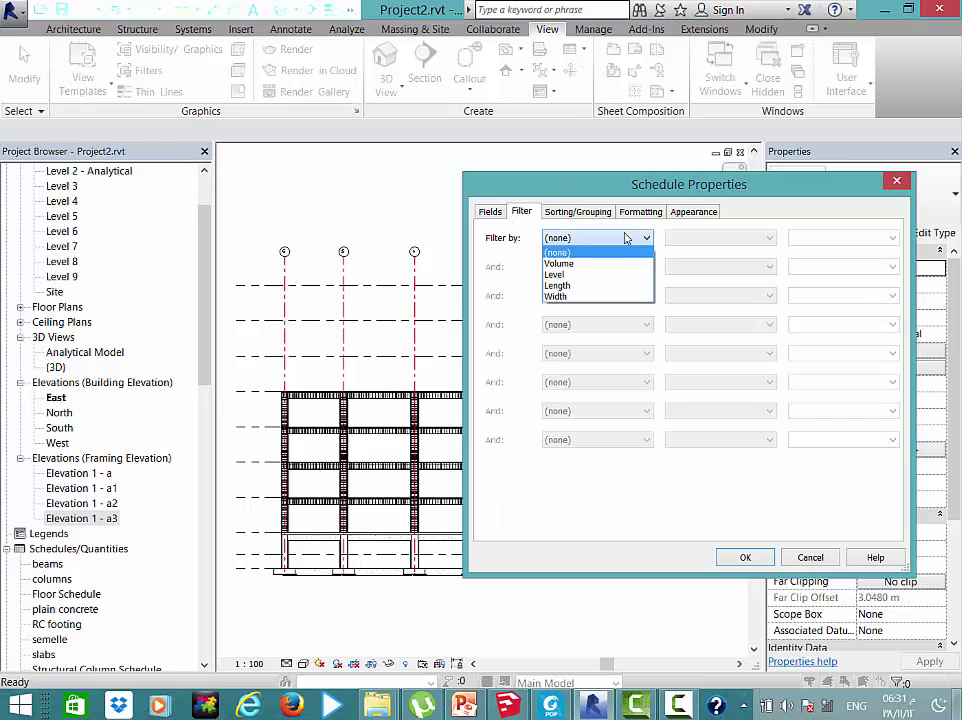
click(552, 252)
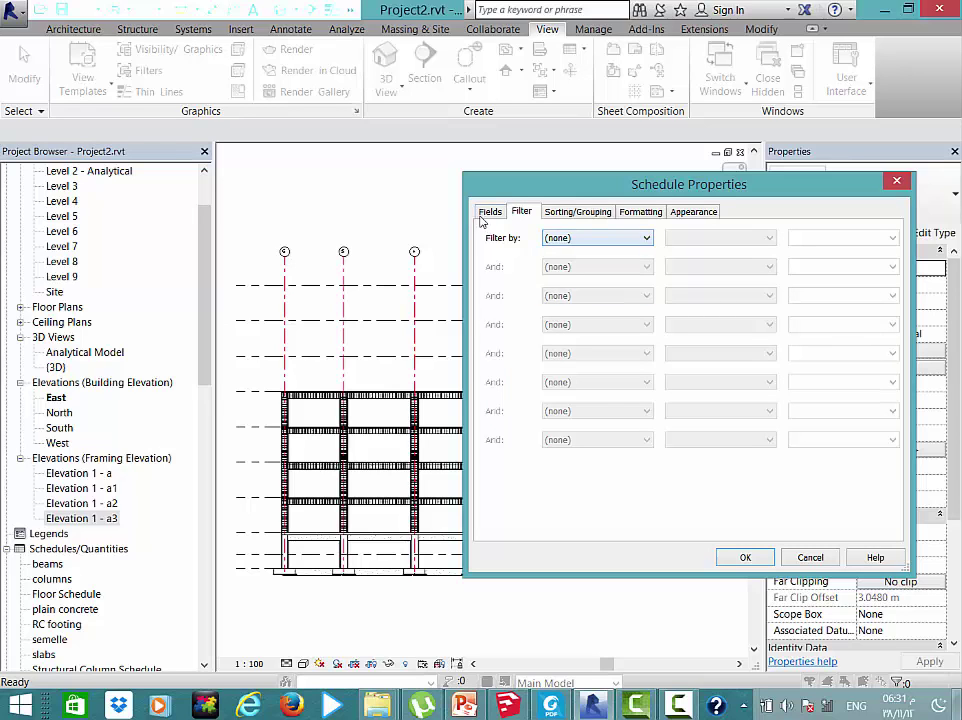
click(482, 215)
click(535, 351)
scroll(537, 360, down, 3)
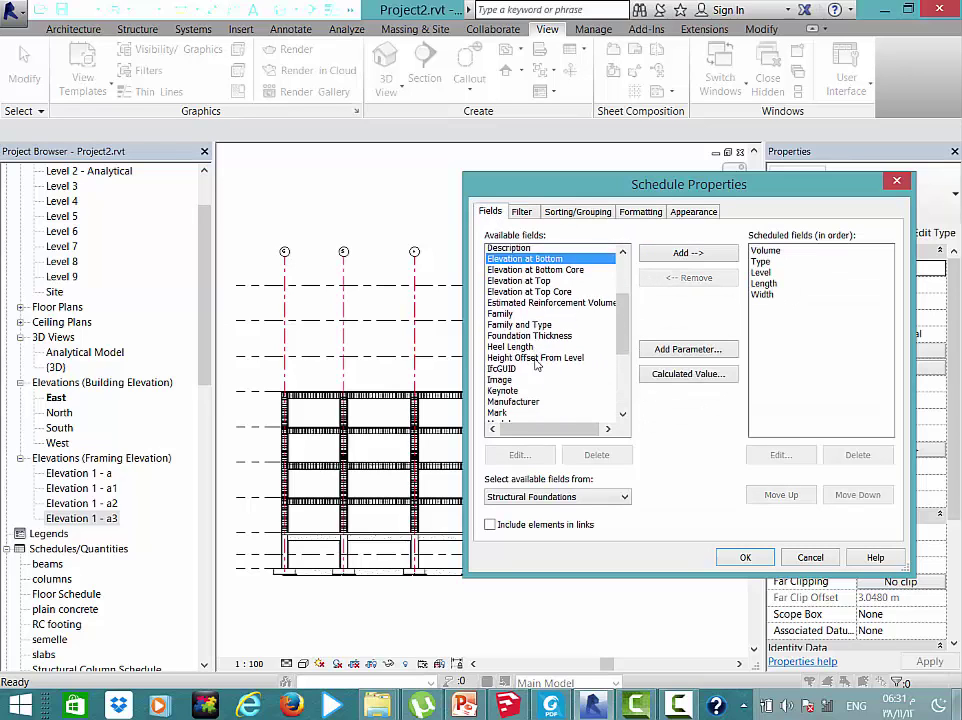
scroll(535, 368, down, 4)
scroll(530, 375, down, 1)
scroll(519, 384, up, 1)
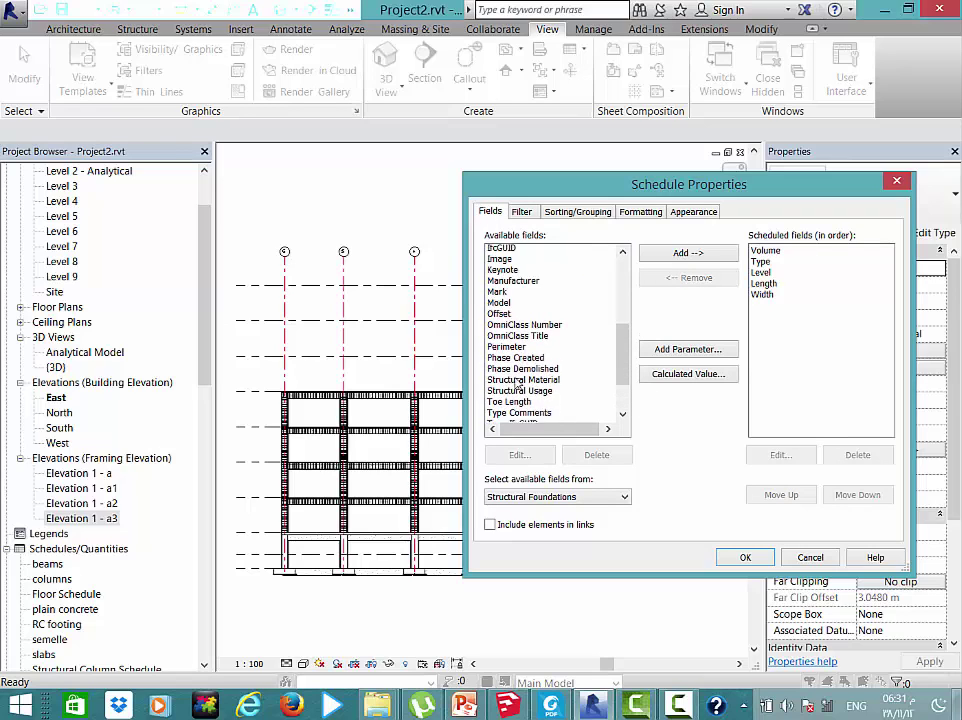
scroll(519, 384, up, 2)
click(505, 338)
click(688, 253)
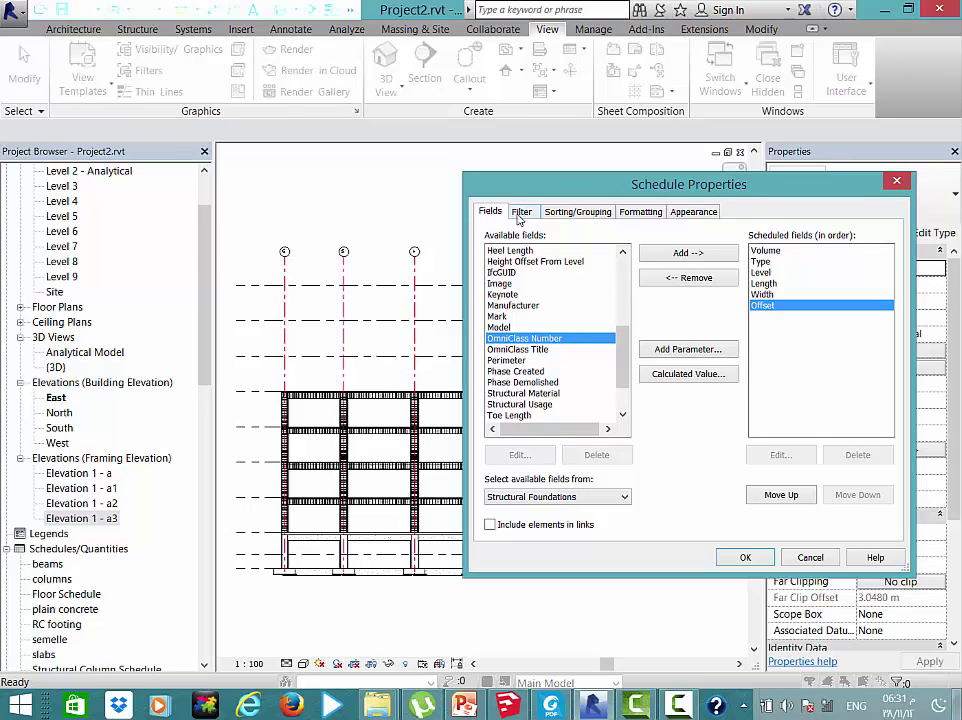
Filter the schedule to foundations whose Offset does not equal 0
click(520, 214)
click(565, 240)
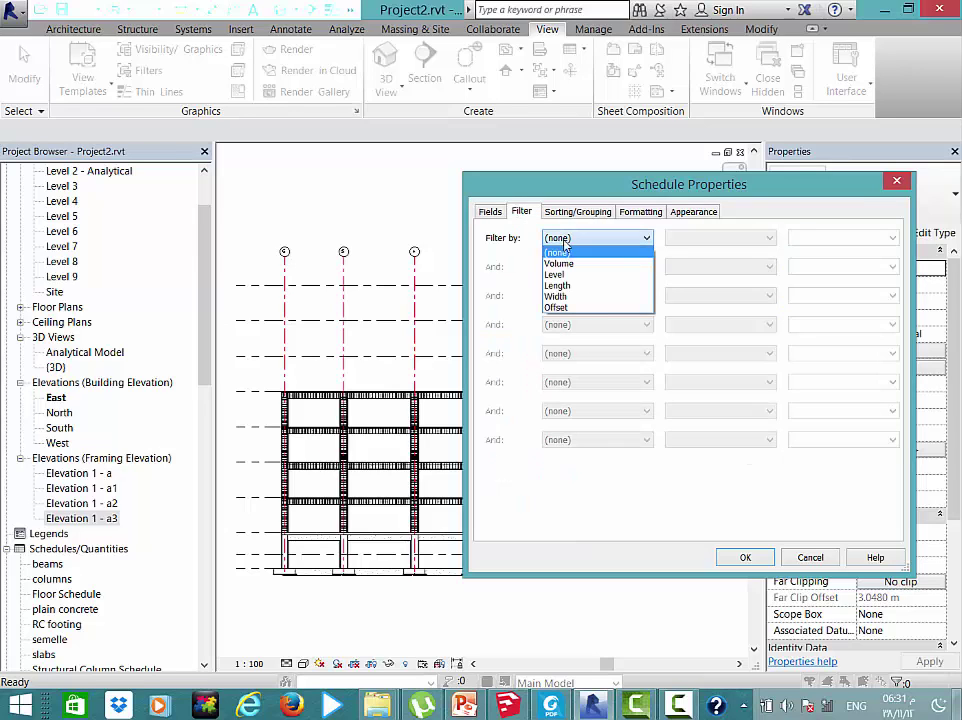
click(556, 307)
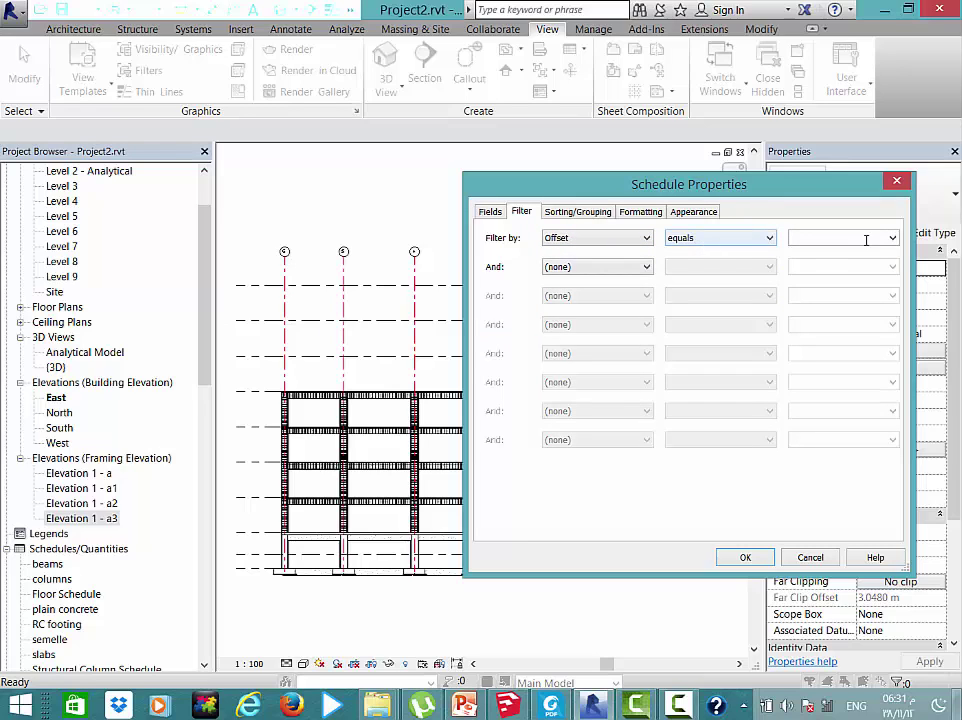
click(741, 240)
click(712, 262)
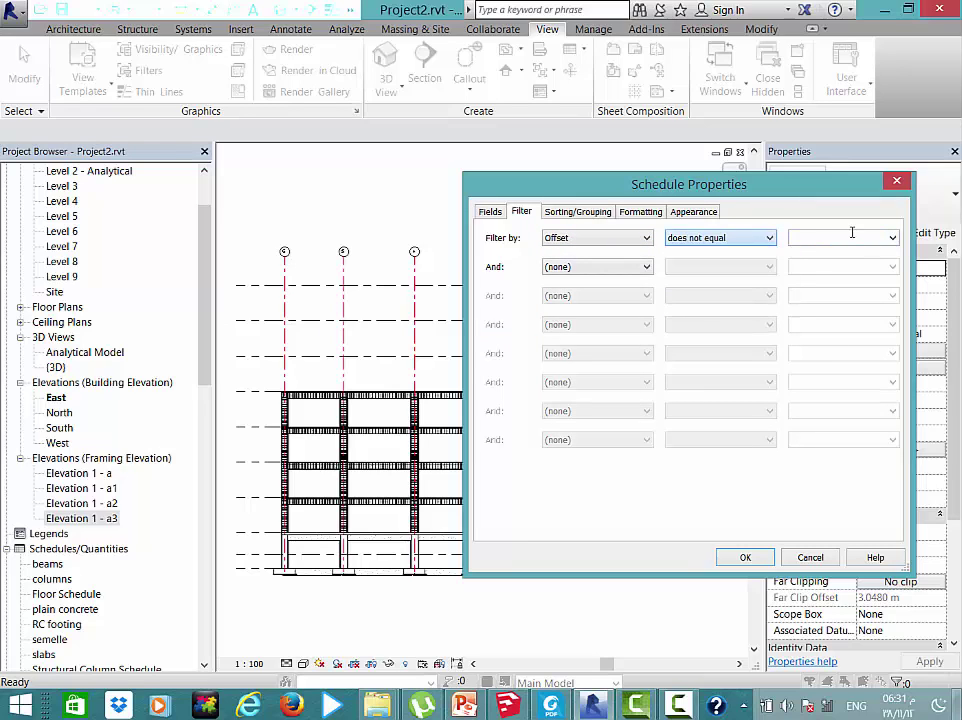
text(0)
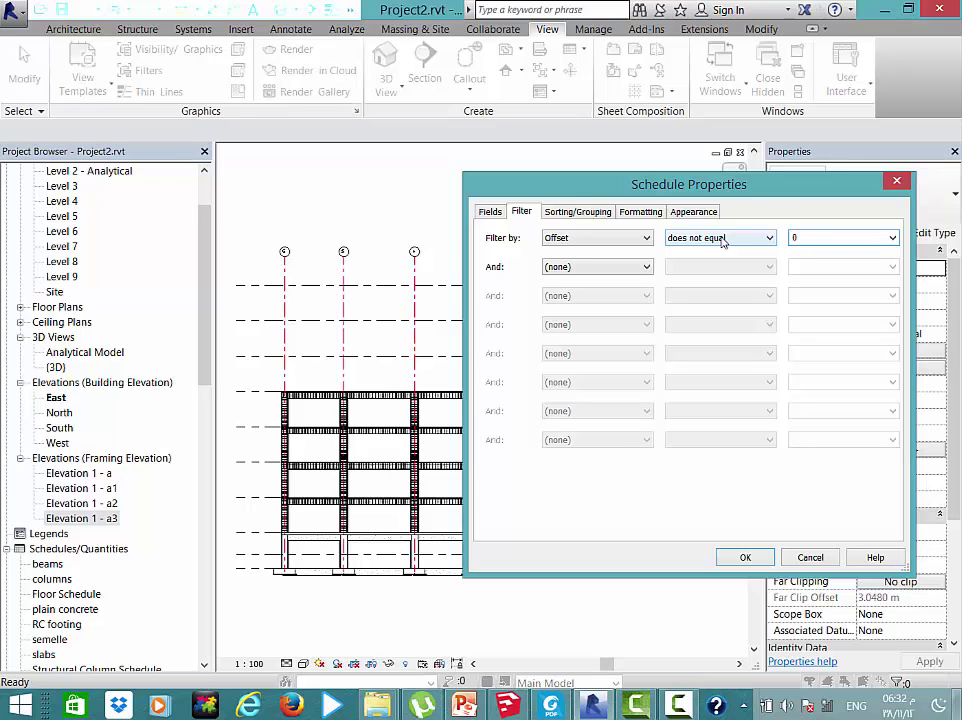
drag(750, 194, 655, 195)
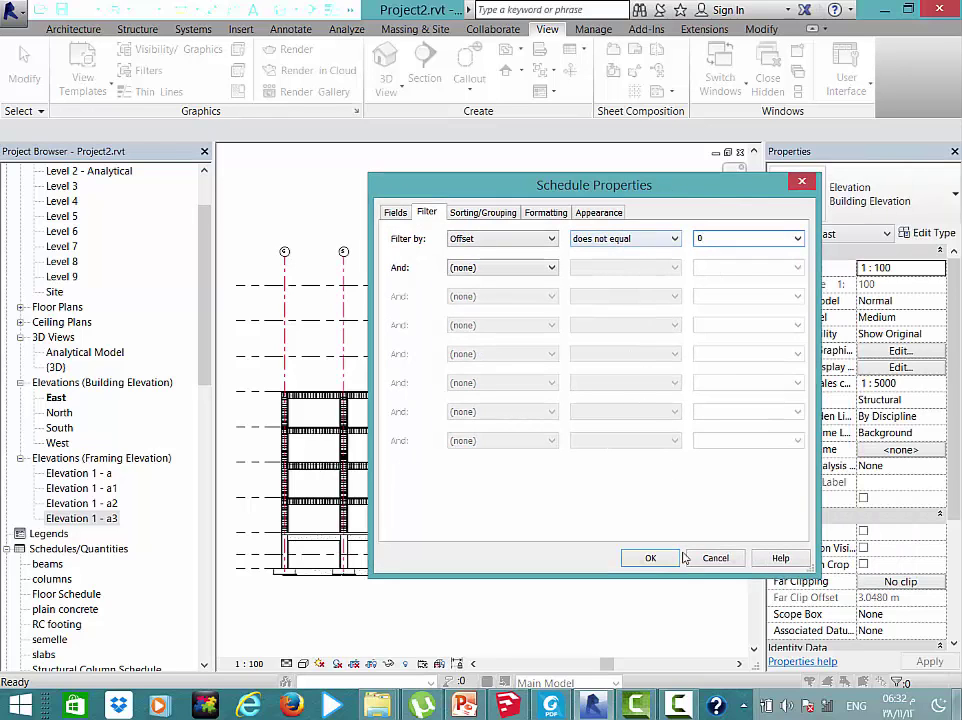
Generate Structural Foundation Schedule 2 and reopen its field settings
click(650, 559)
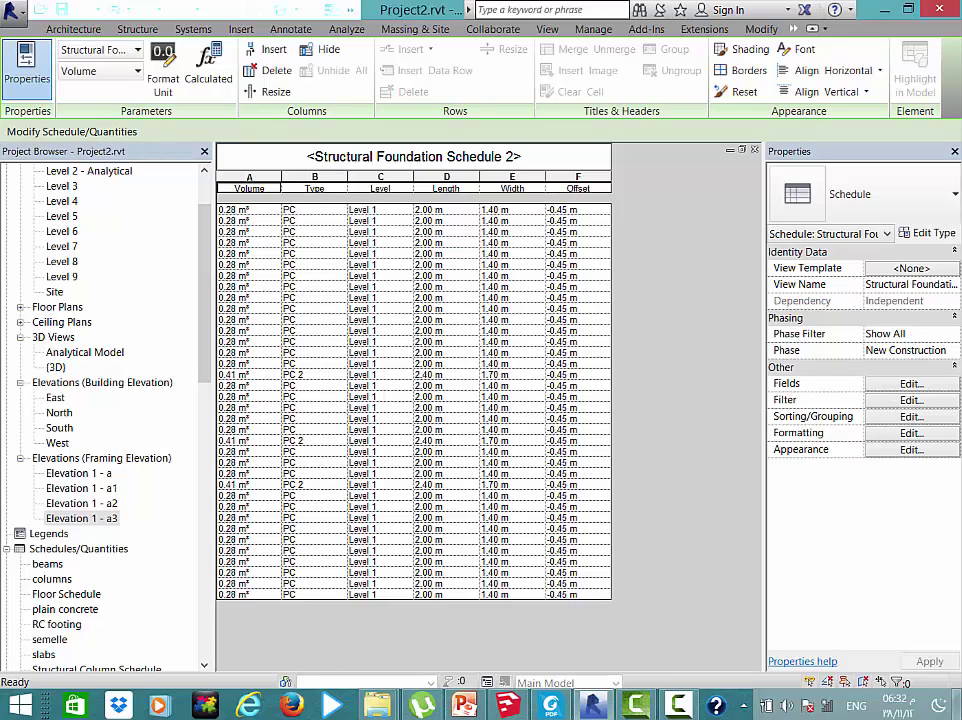
click(909, 384)
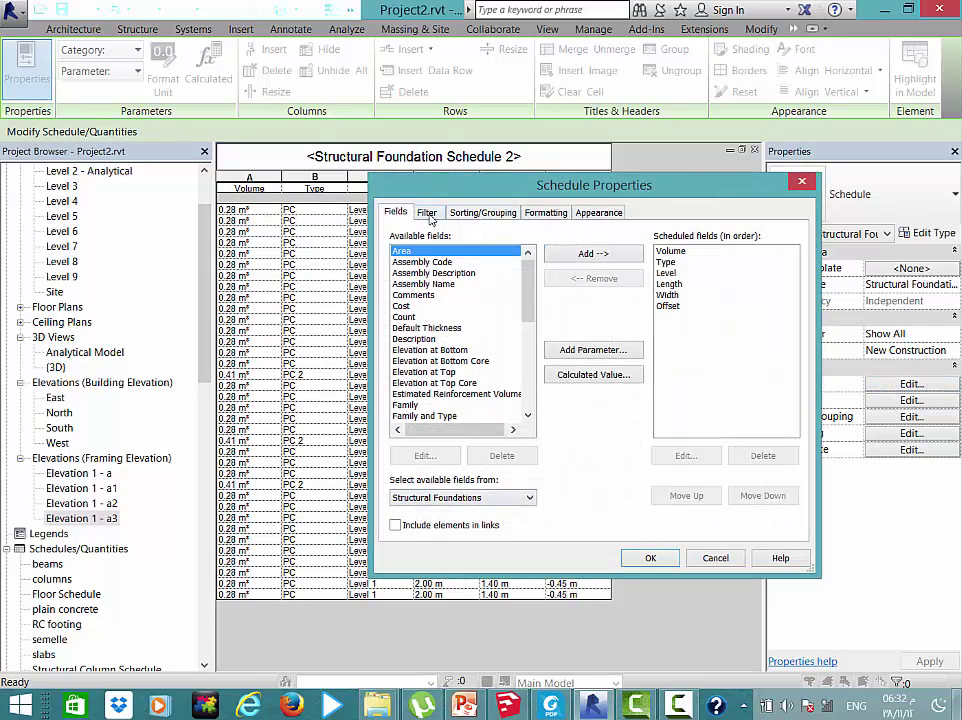
Sort by Level with a title, count and totals footer plus blank line, then by Type
click(488, 212)
click(565, 215)
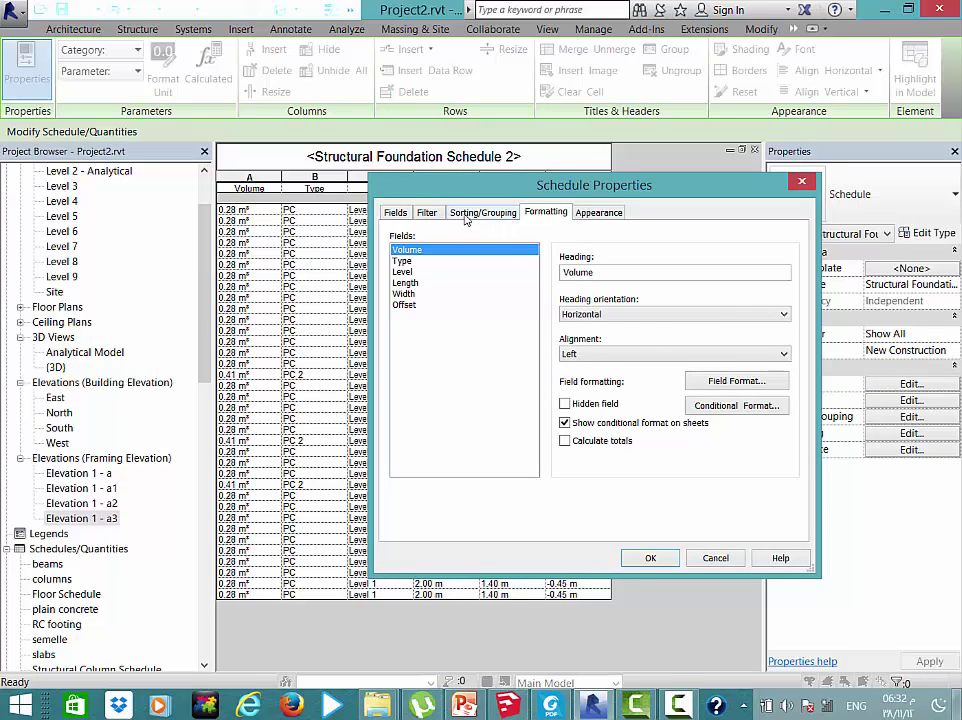
click(470, 214)
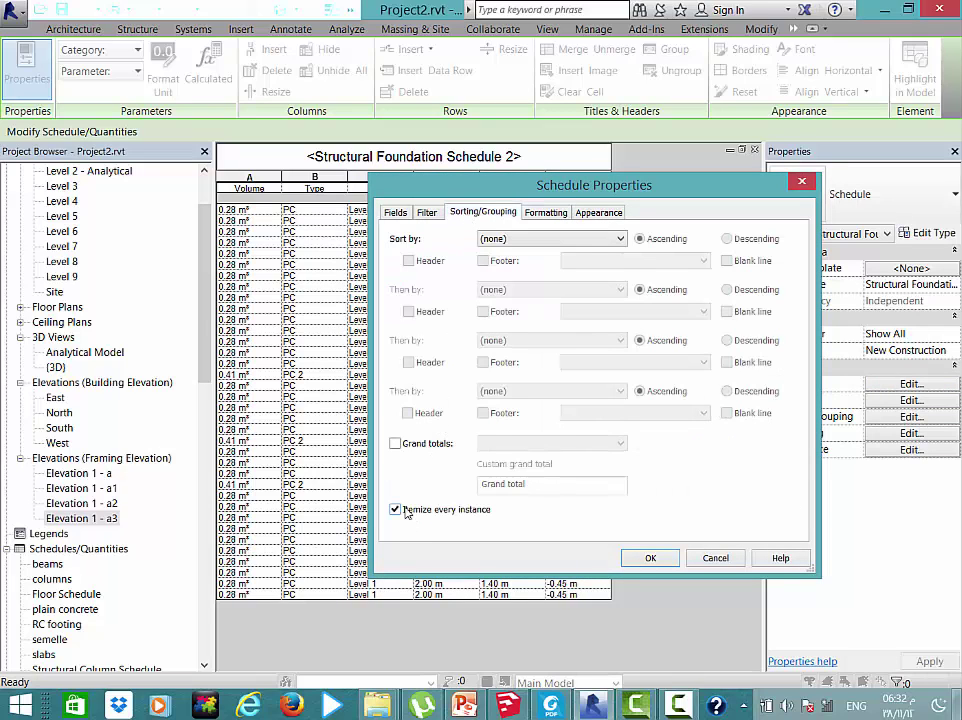
click(525, 240)
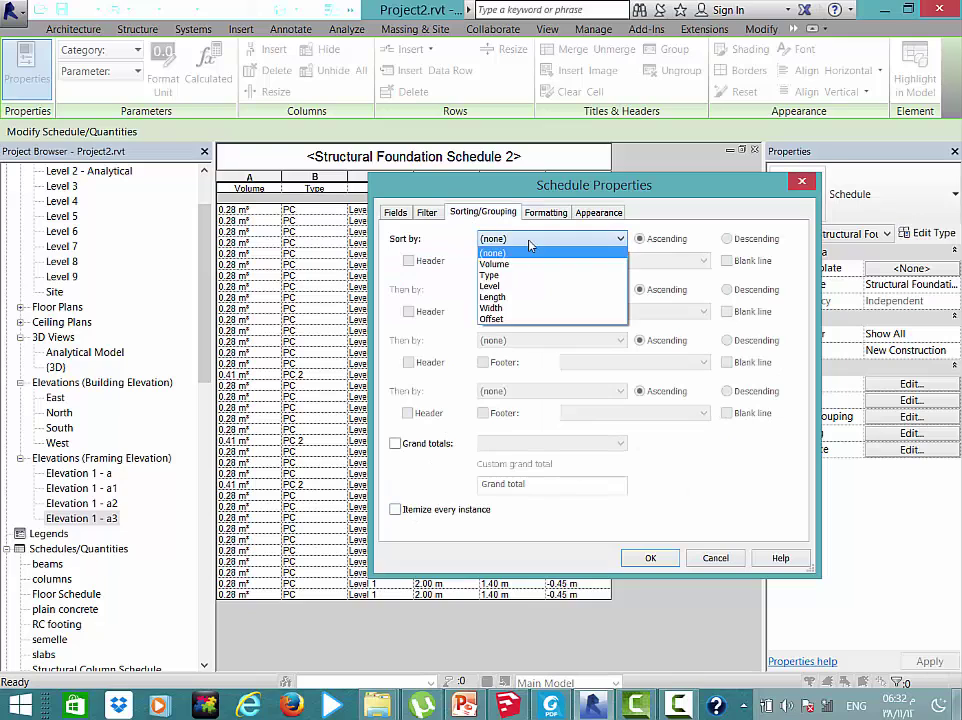
click(525, 287)
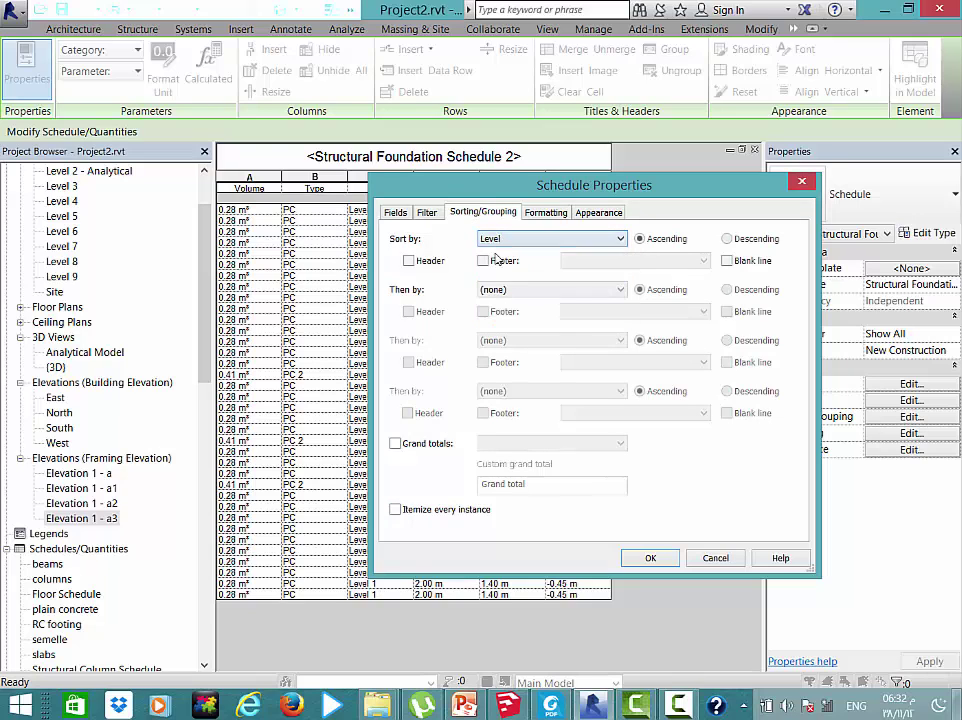
click(483, 261)
click(752, 262)
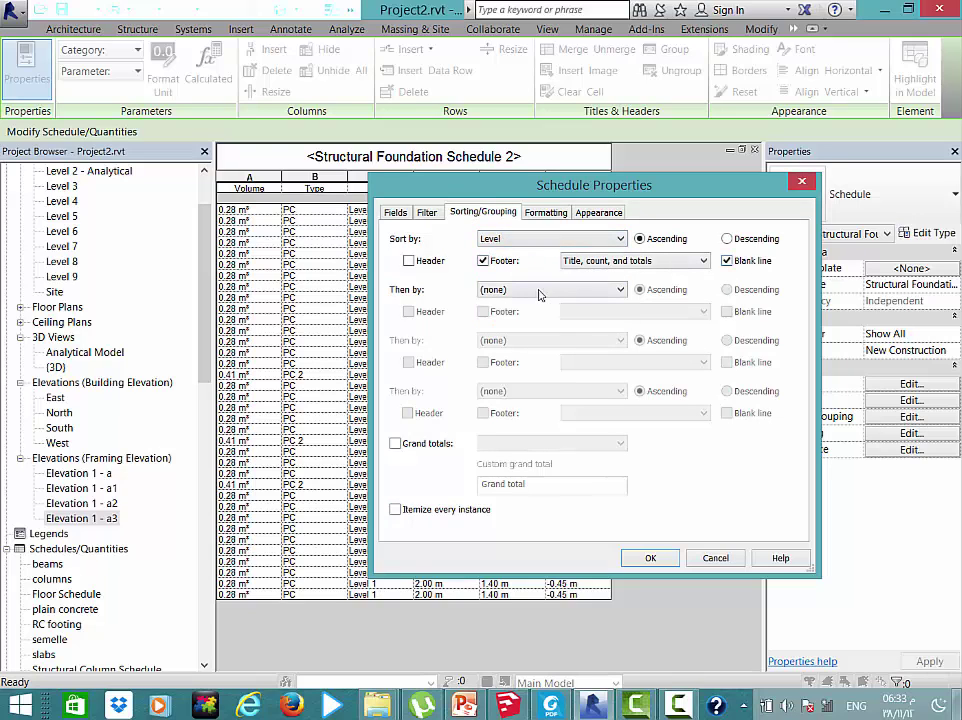
click(550, 289)
click(507, 327)
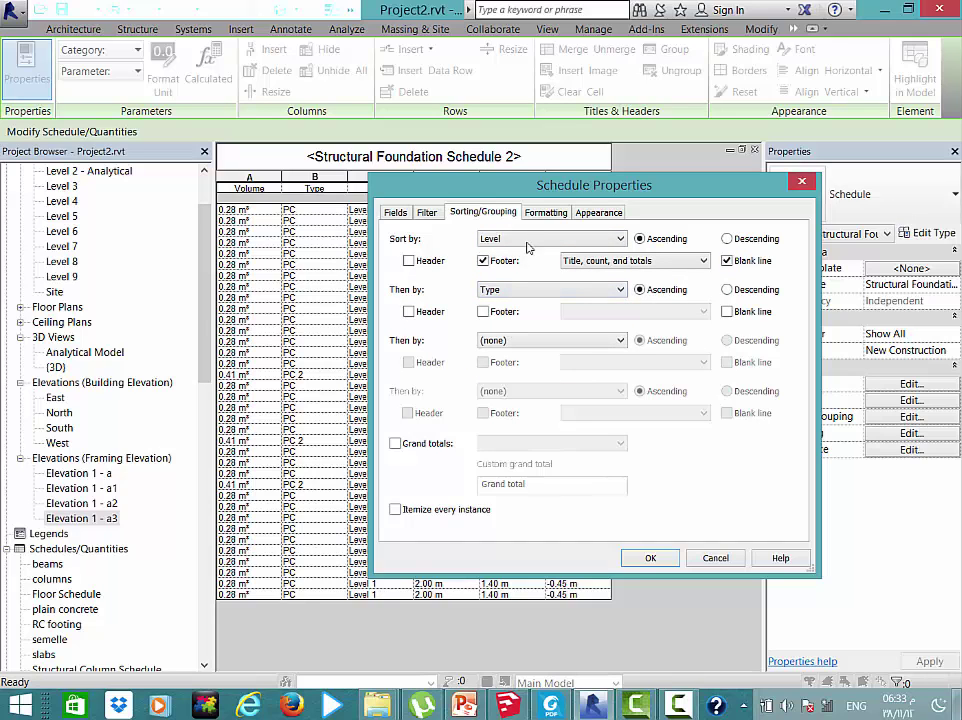
drag(561, 186, 704, 148)
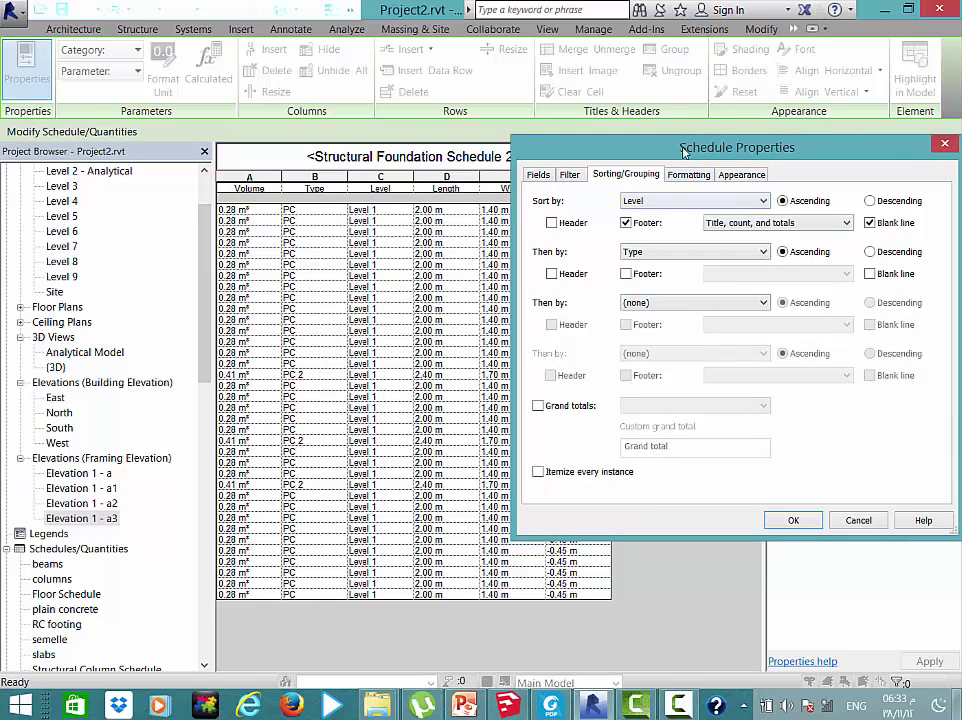
mouse_move(681, 147)
mouse_down()
mouse_move(318, 189)
mouse_move(212, 163)
mouse_up()
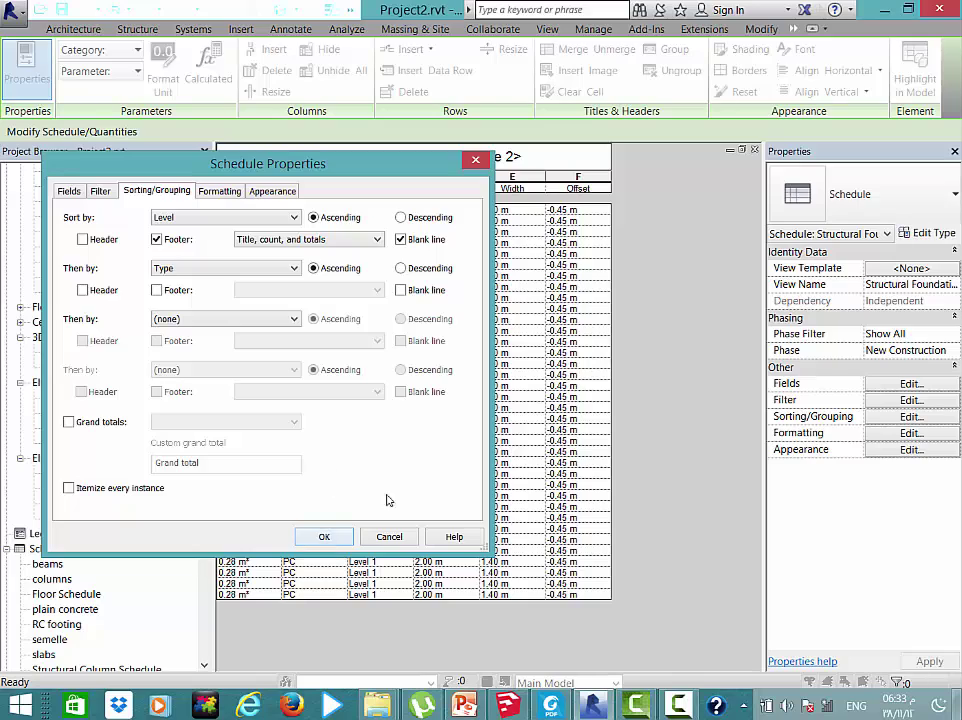
drag(335, 197, 466, 235)
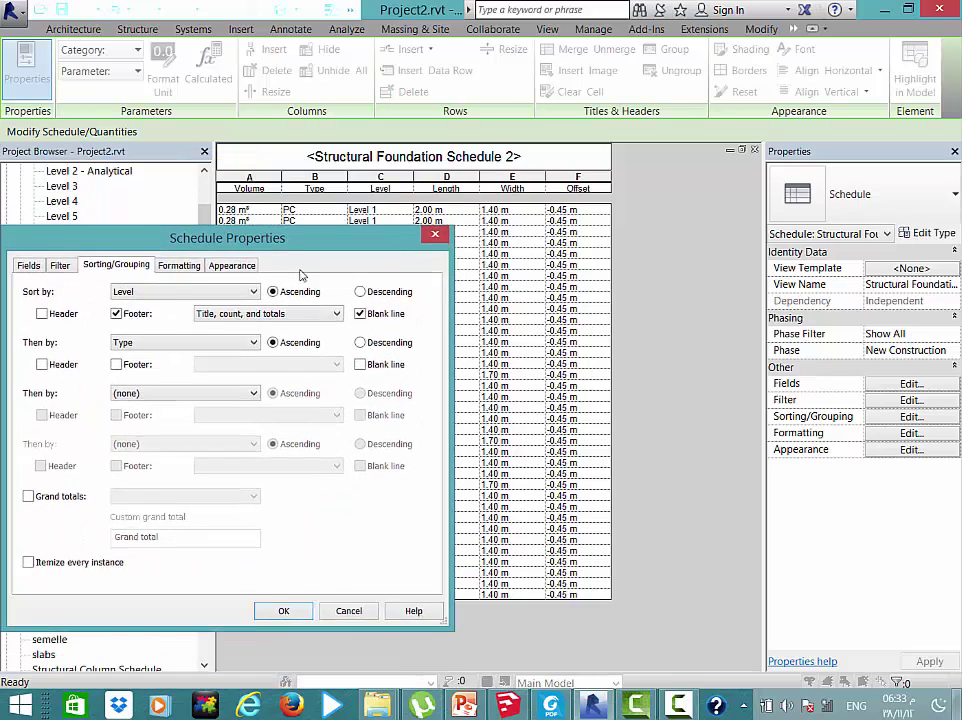
drag(400, 201, 647, 136)
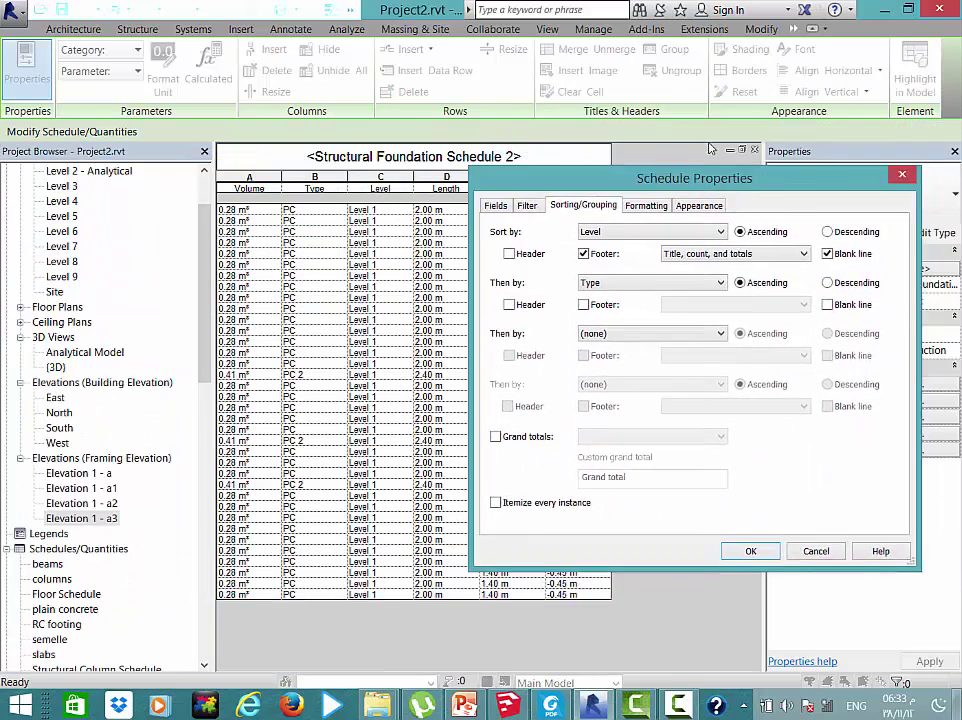
click(702, 509)
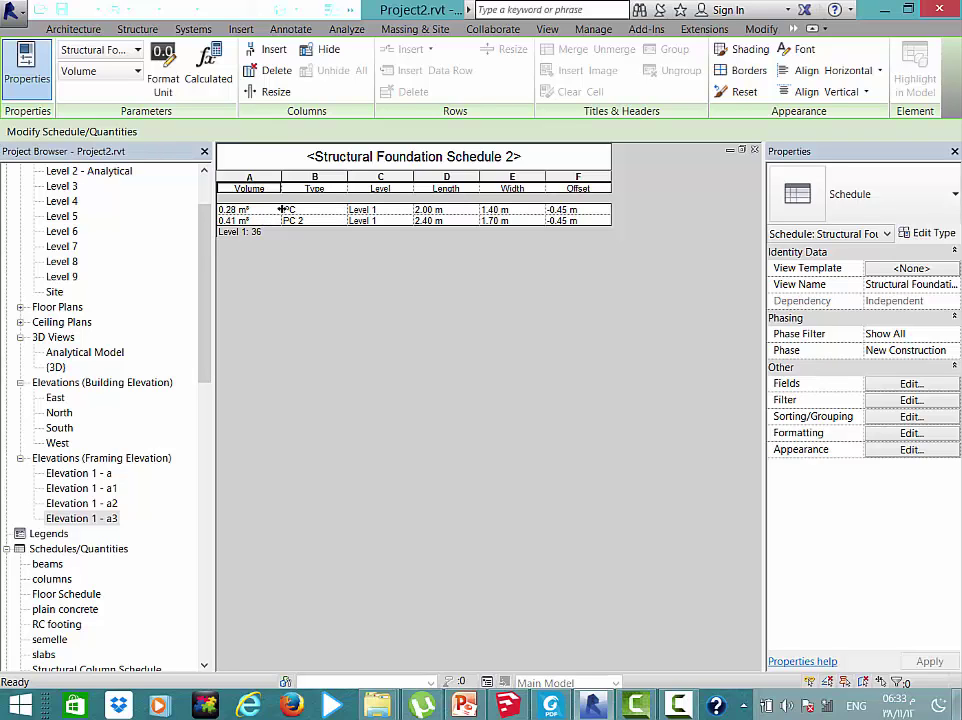
Turn on Calculate totals for the Volume column in the schedule formatting
click(896, 436)
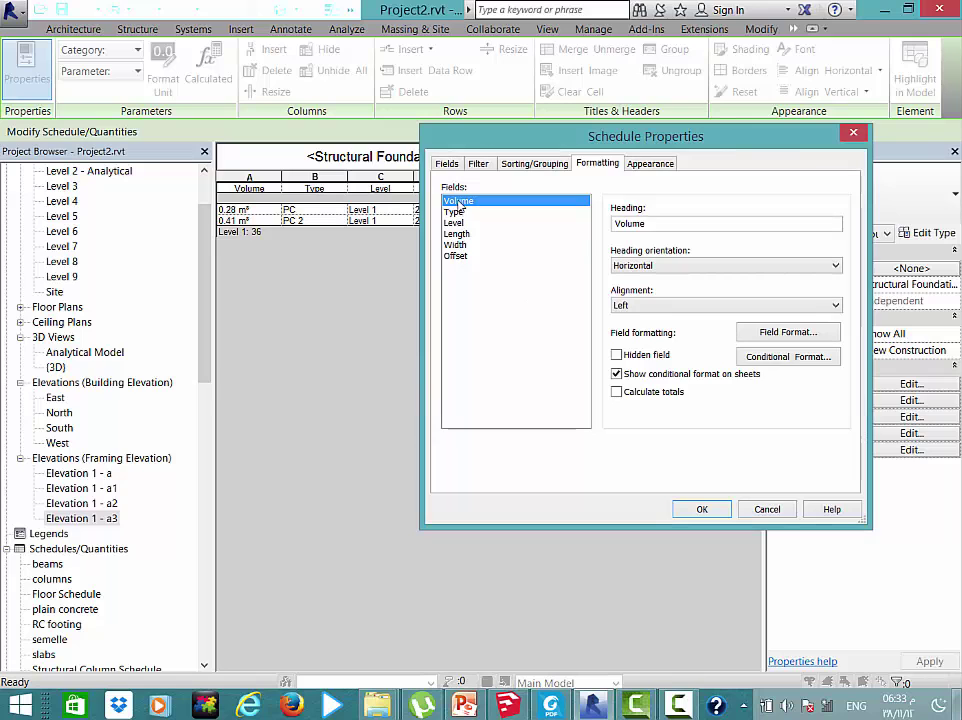
click(617, 391)
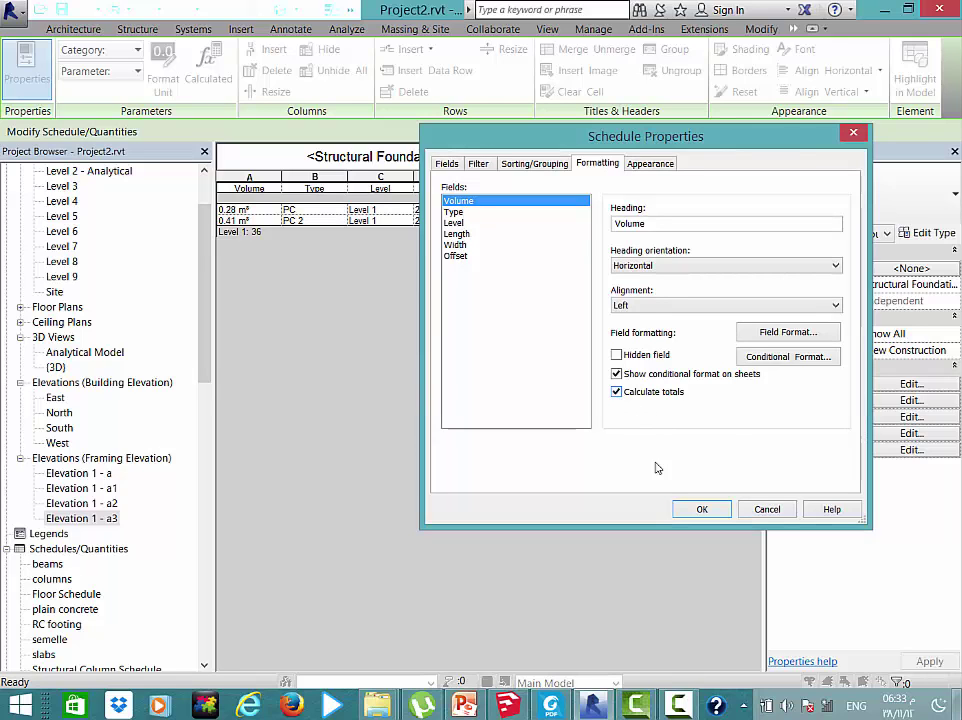
click(704, 510)
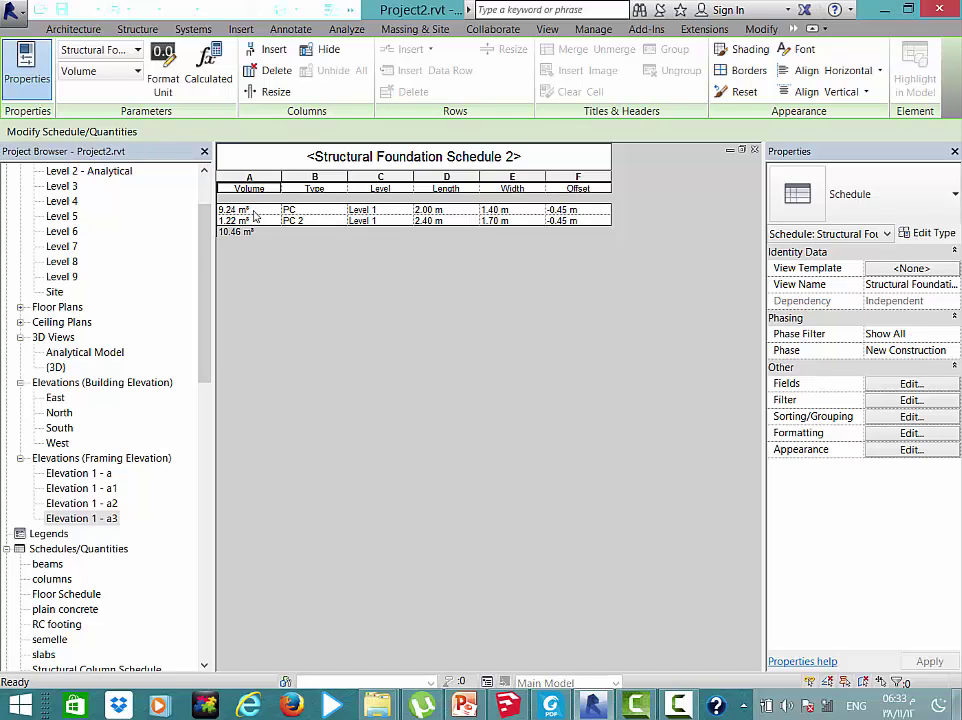
Check the first row's Type, Volume, Length and Width values, then reopen Schedule Properties
click(316, 210)
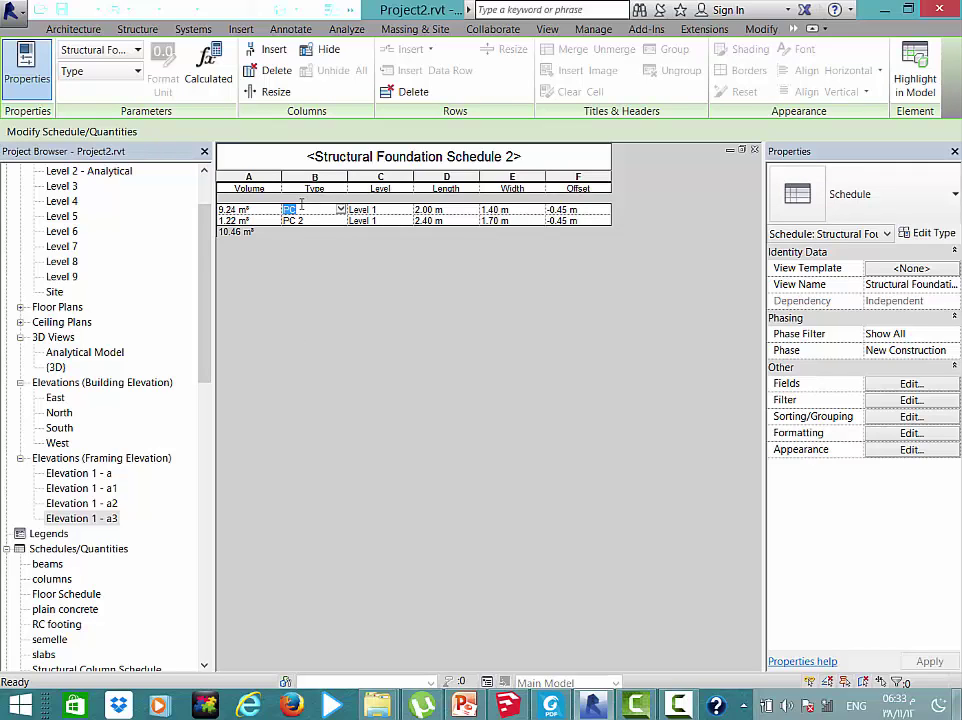
click(268, 211)
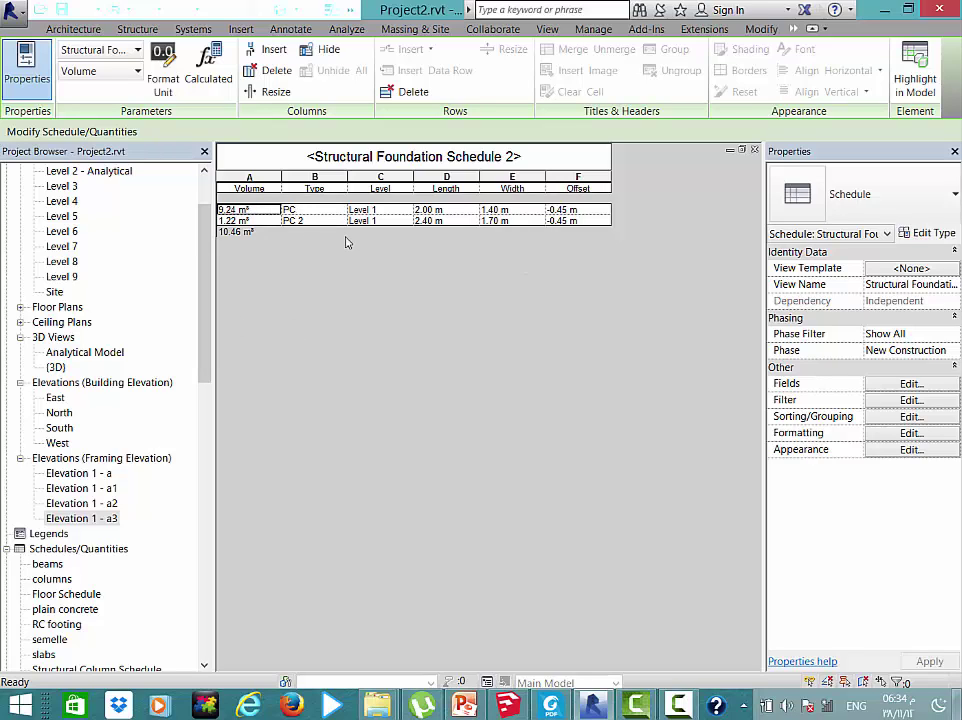
click(455, 212)
click(510, 210)
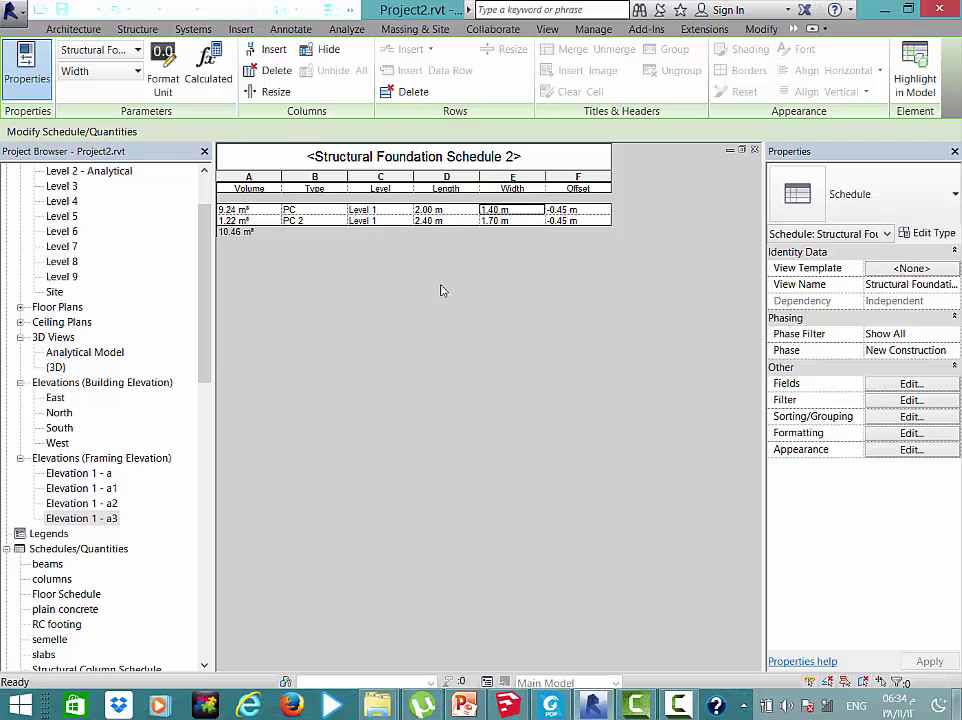
click(455, 213)
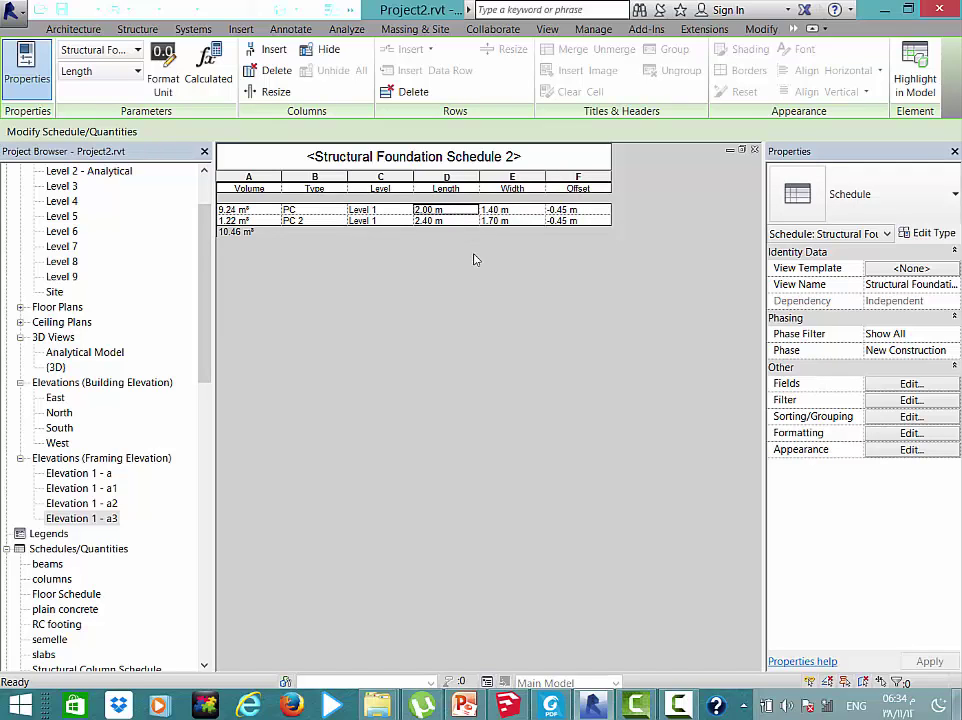
click(910, 435)
Define a calculated field named 'area' of type Area with formula Length*Width
click(449, 163)
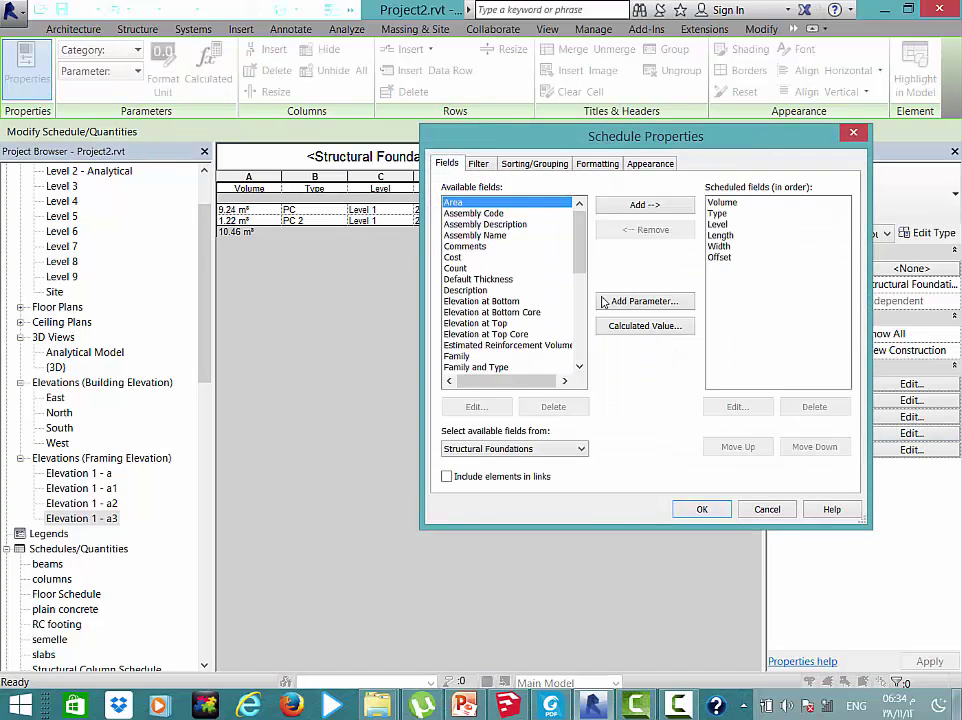
click(640, 325)
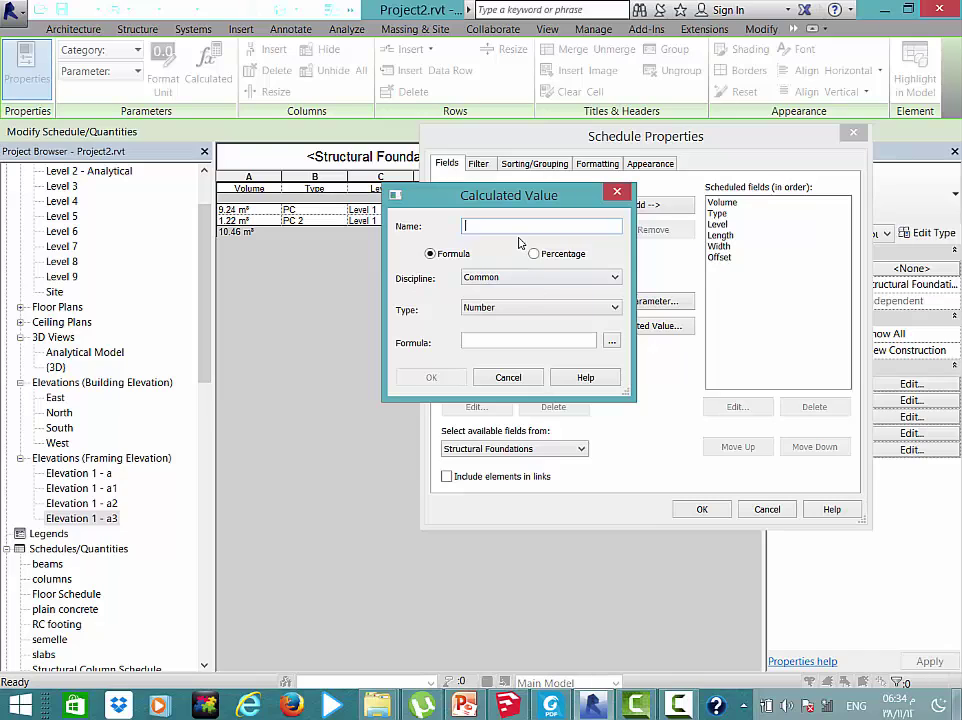
text(are)
text(a)
click(590, 309)
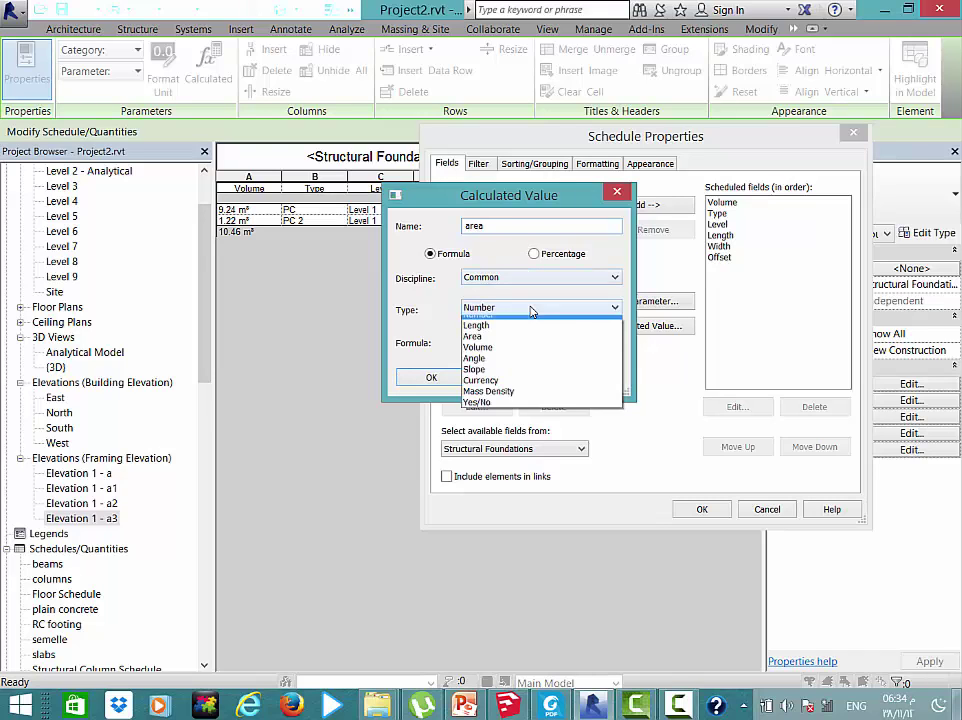
click(532, 365)
click(612, 344)
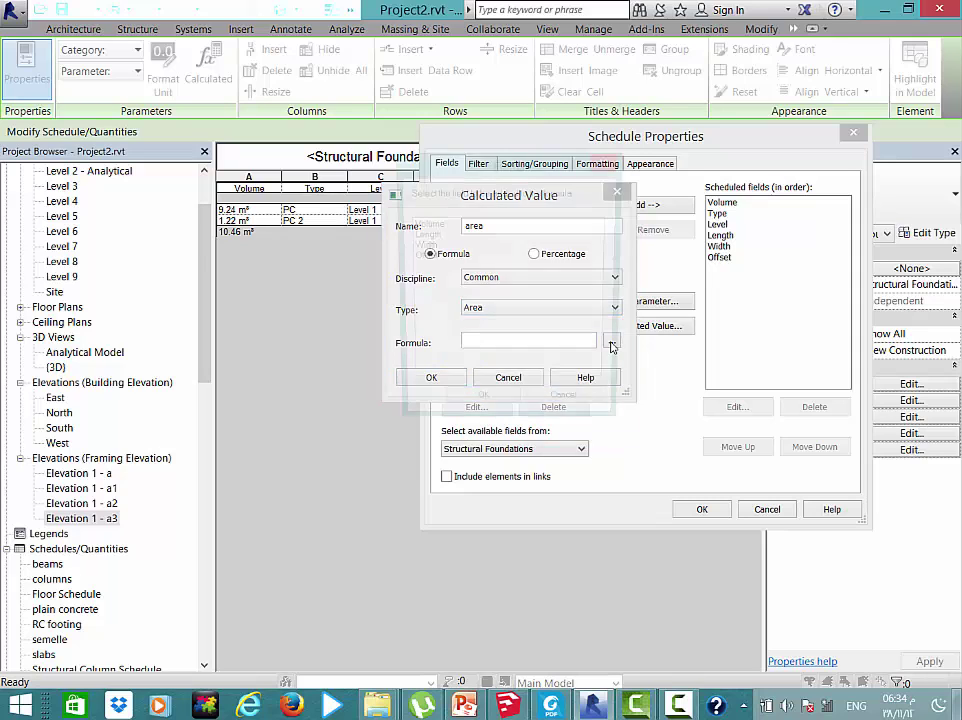
click(422, 235)
double_click(412, 235)
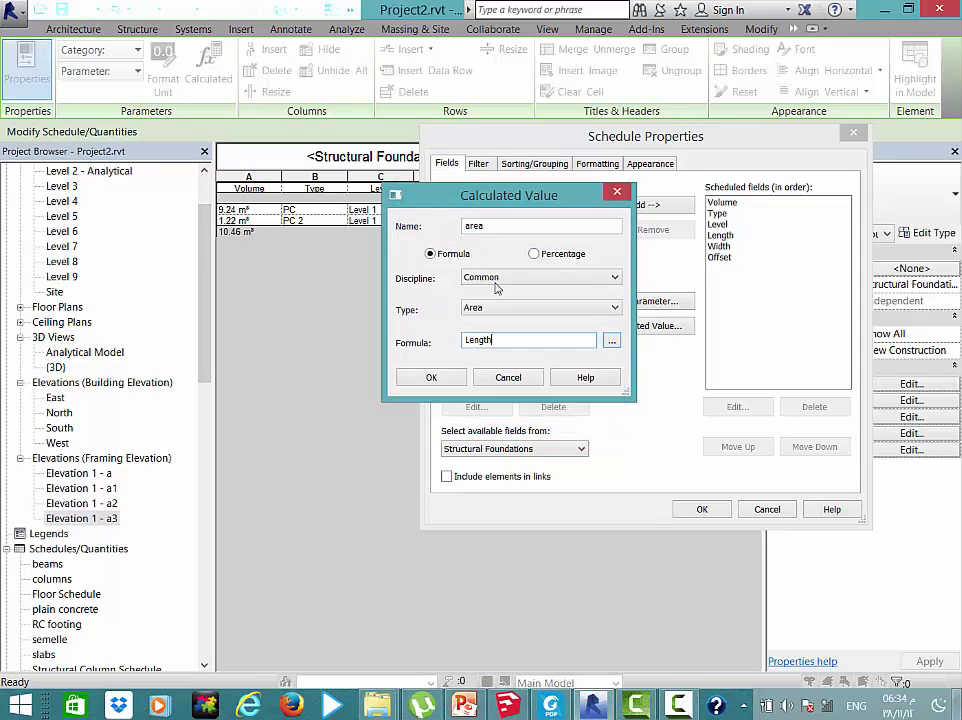
text(*)
click(611, 341)
click(420, 246)
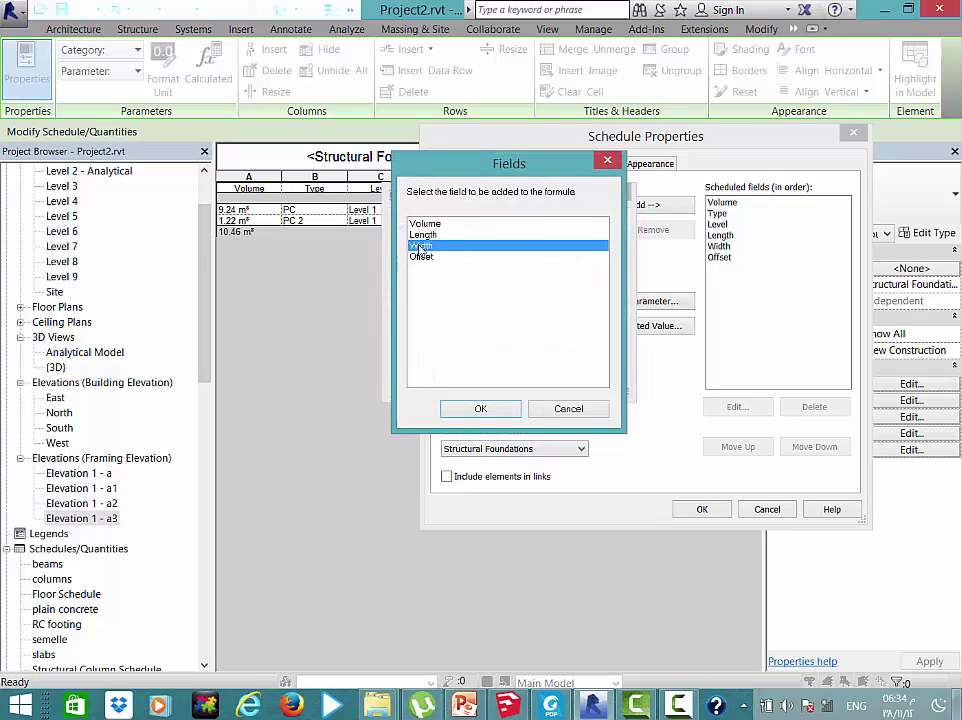
click(480, 408)
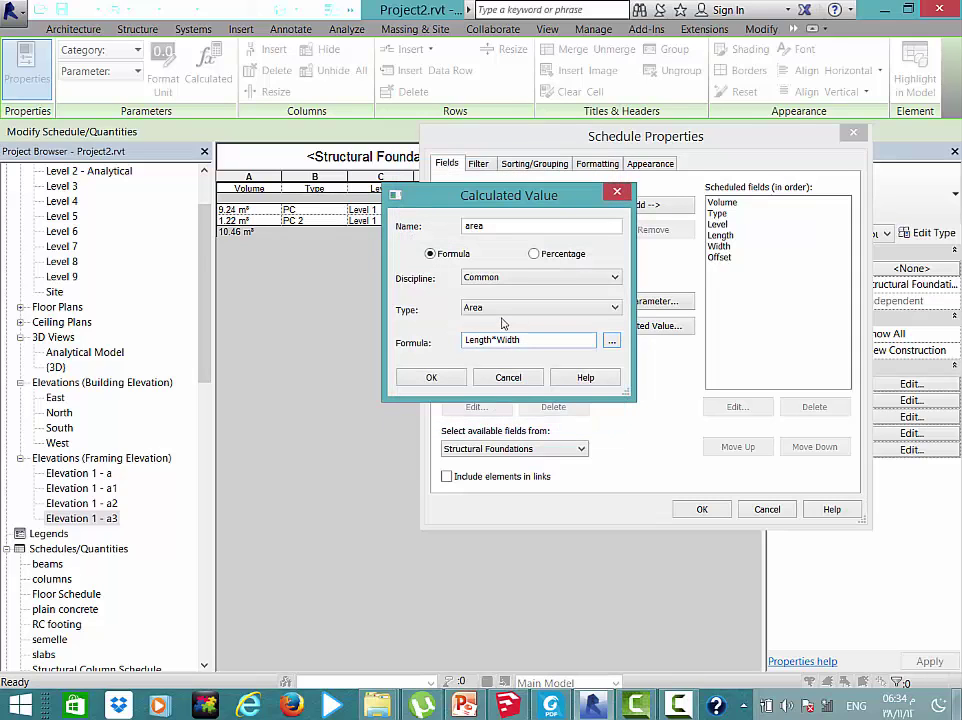
After an Inconsistent Units error with Volume type, keep Area and add the area column
click(502, 312)
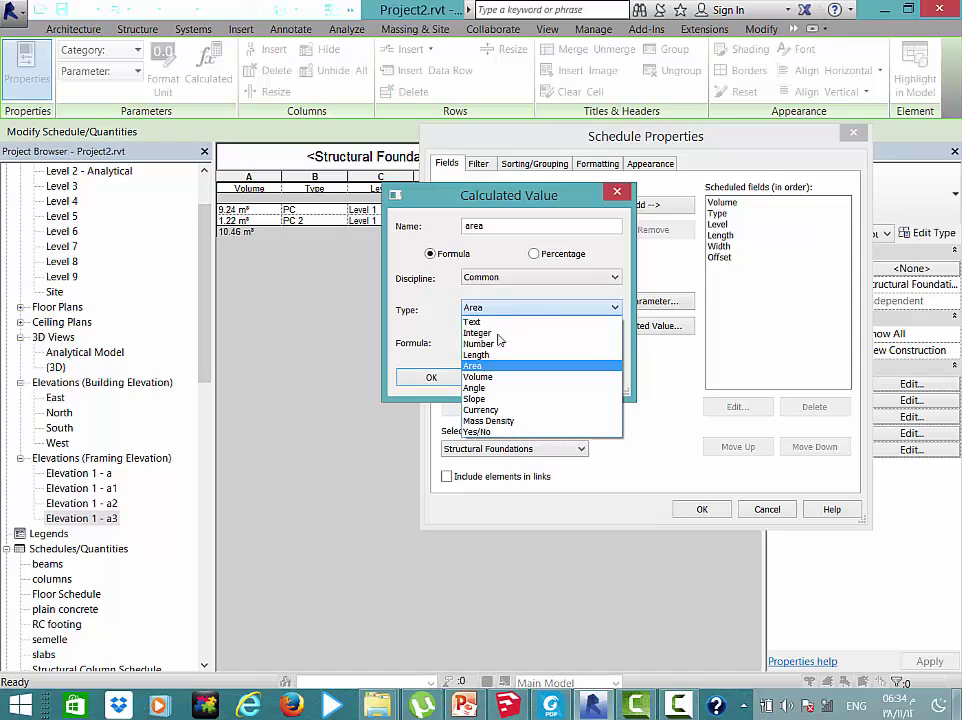
click(499, 378)
click(432, 379)
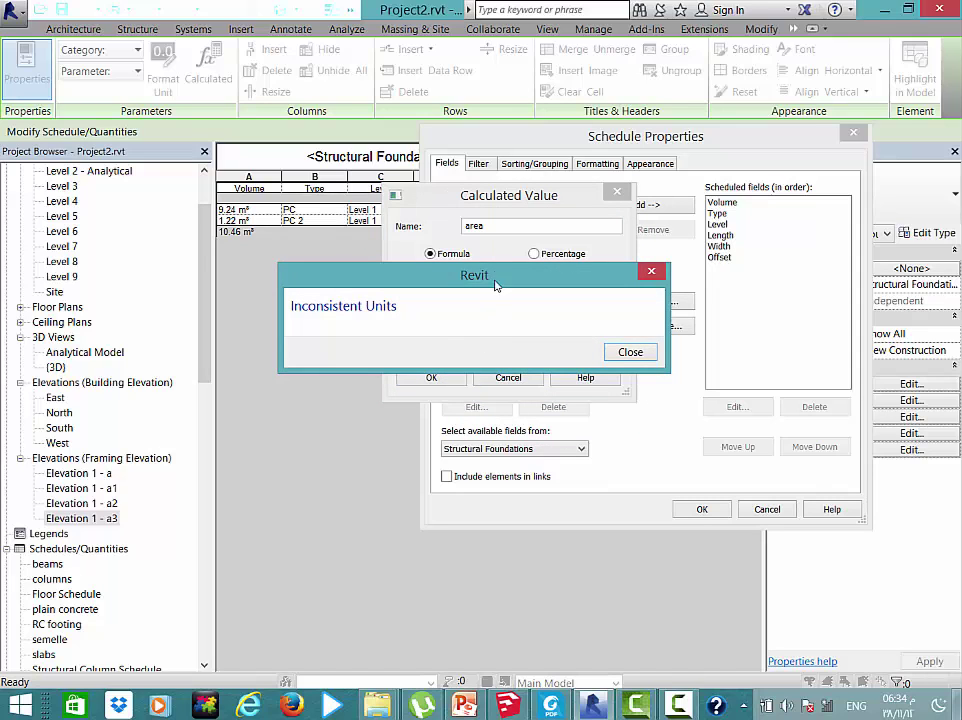
drag(494, 279, 318, 398)
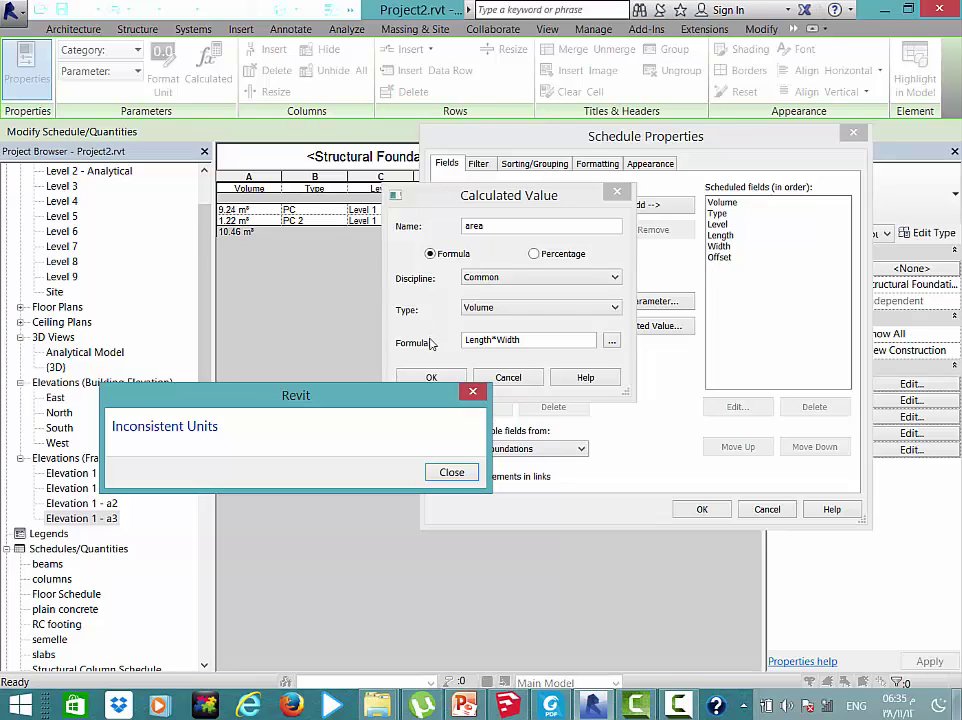
click(448, 474)
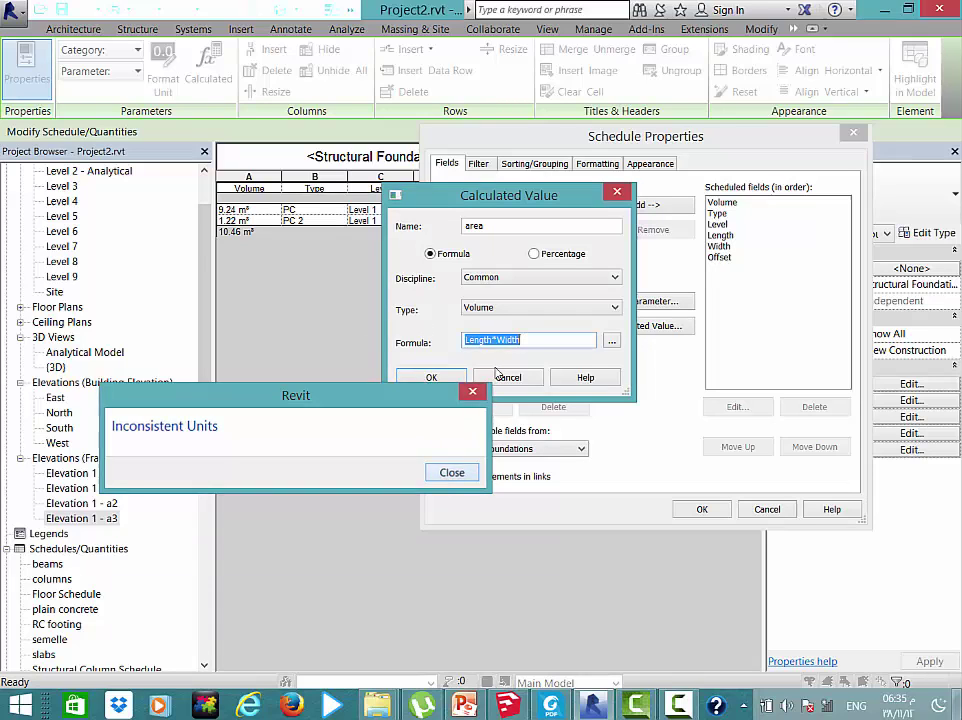
click(550, 307)
click(478, 376)
click(550, 307)
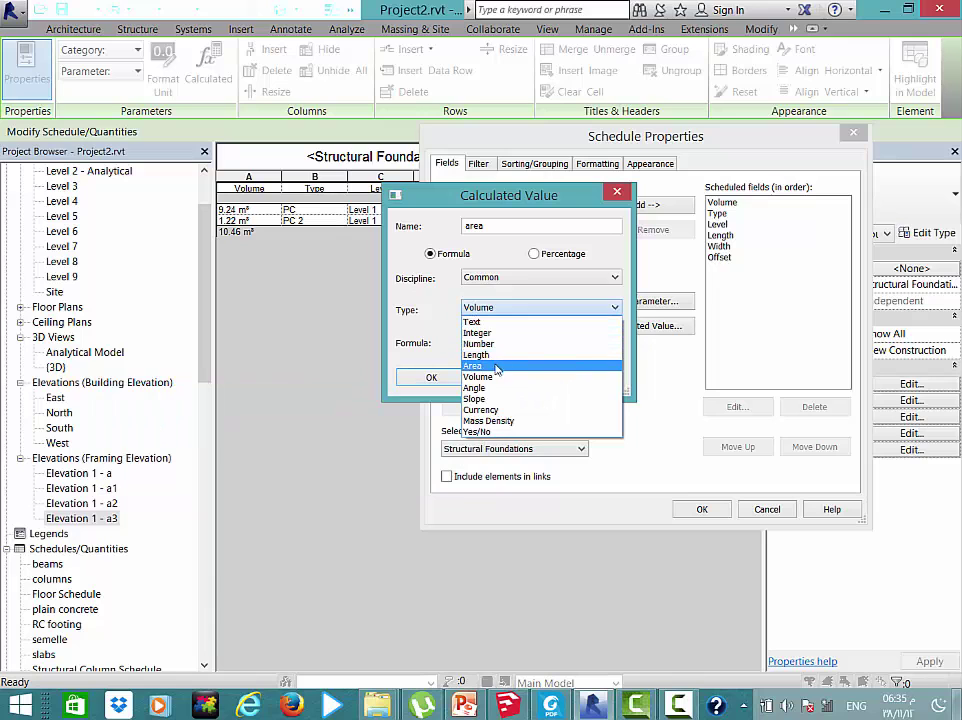
click(503, 366)
click(414, 378)
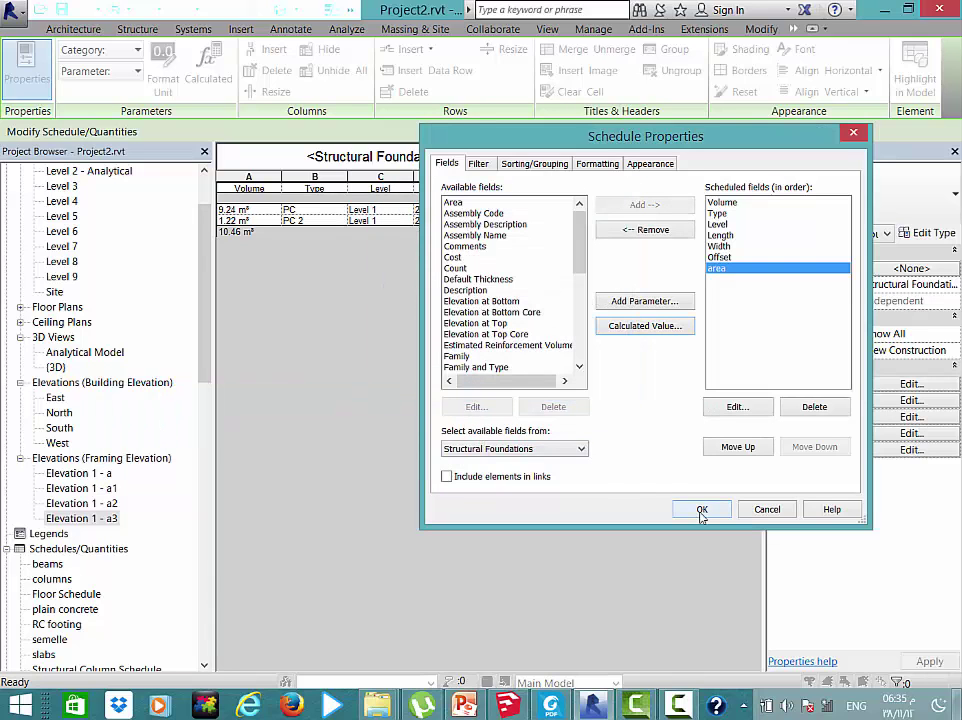
click(702, 511)
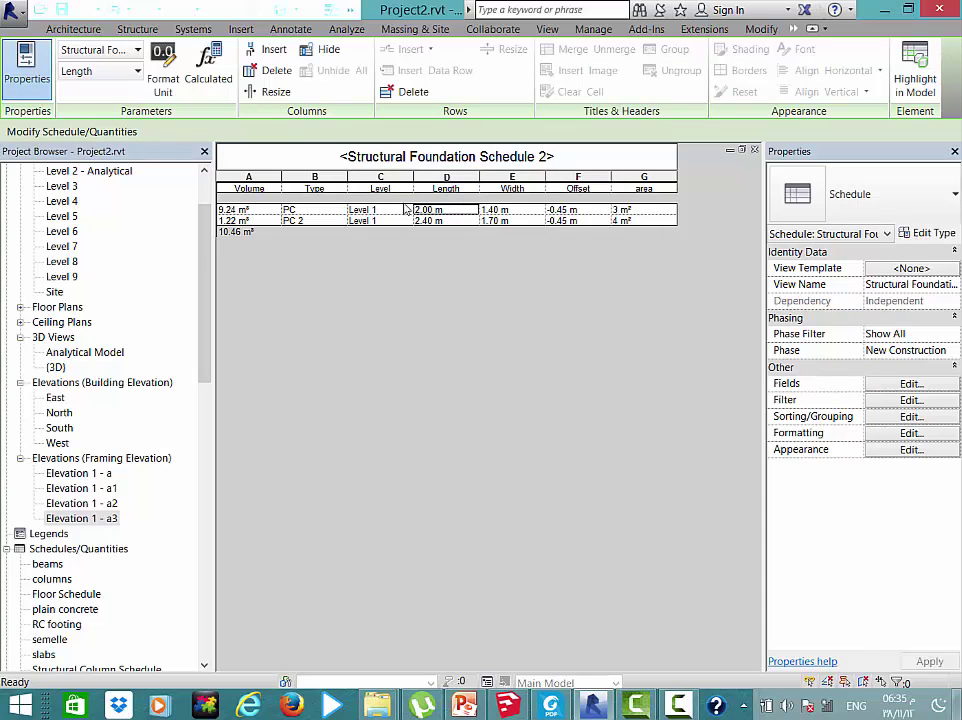
Select the area field in the schedule's formatting settings
click(893, 433)
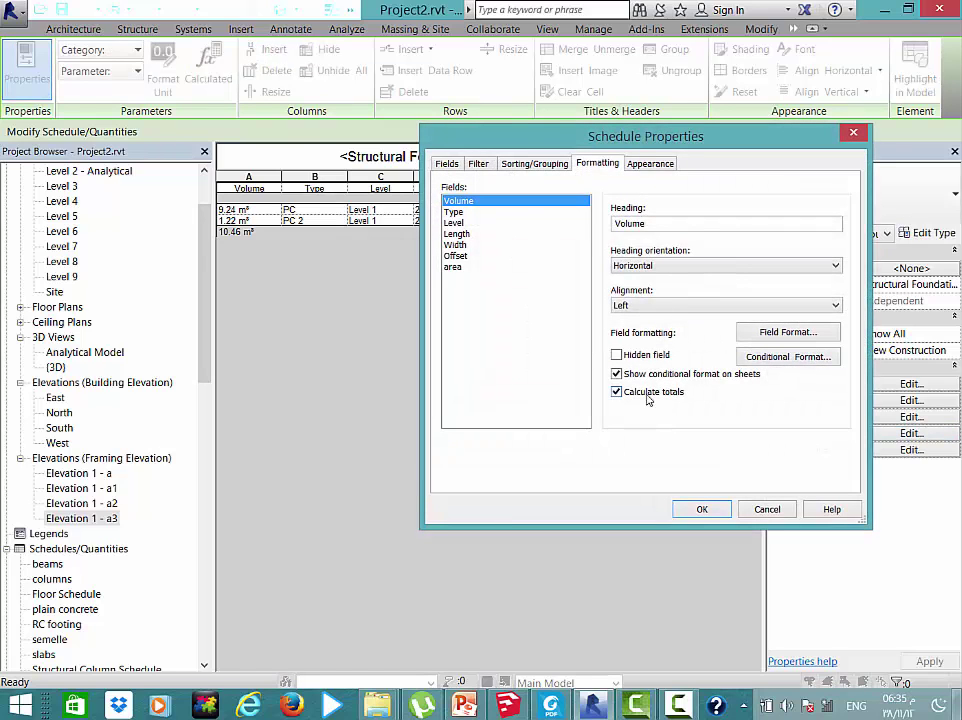
click(456, 267)
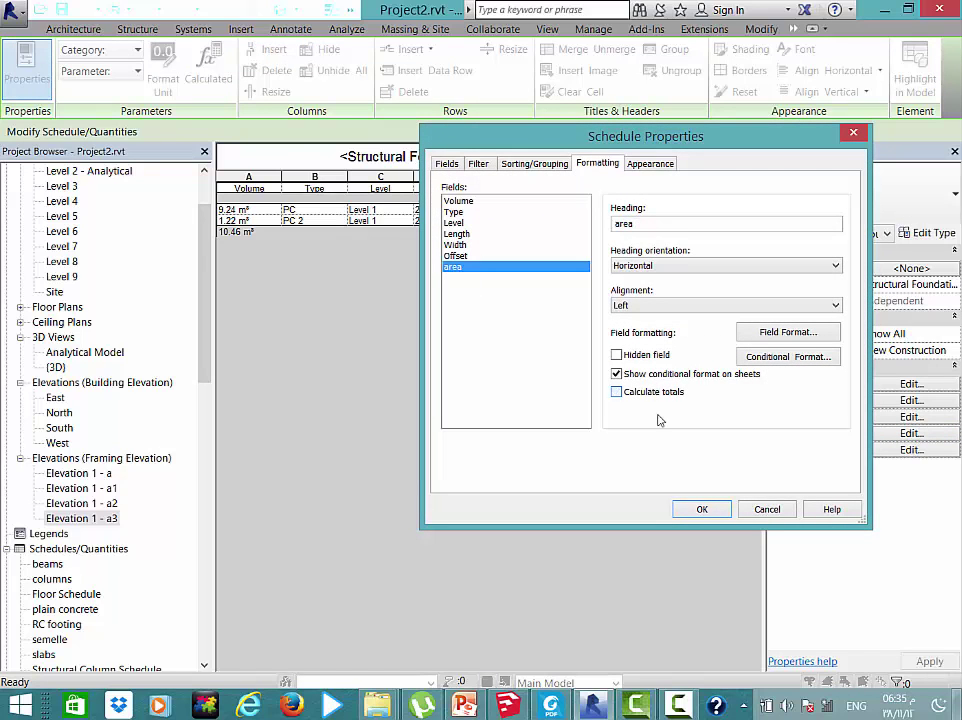